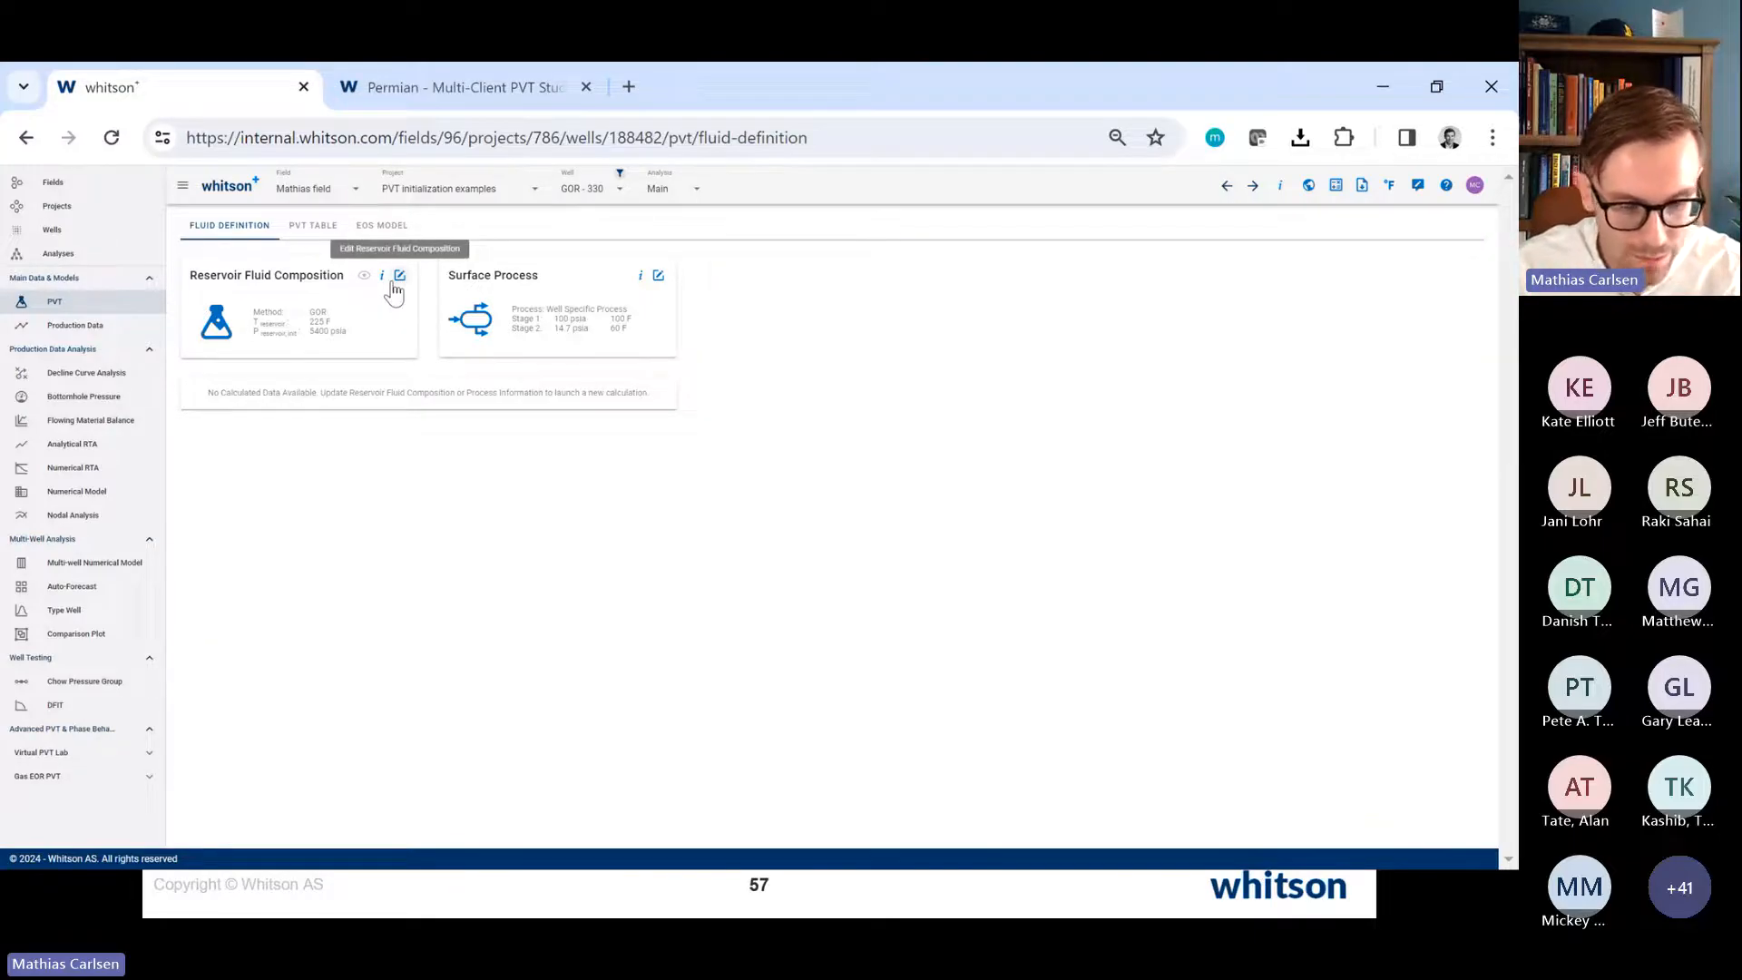
Step: Open the reservoir fluid composition of well GOR - 330 for editing
key(ctrl+plus)
click(525, 308)
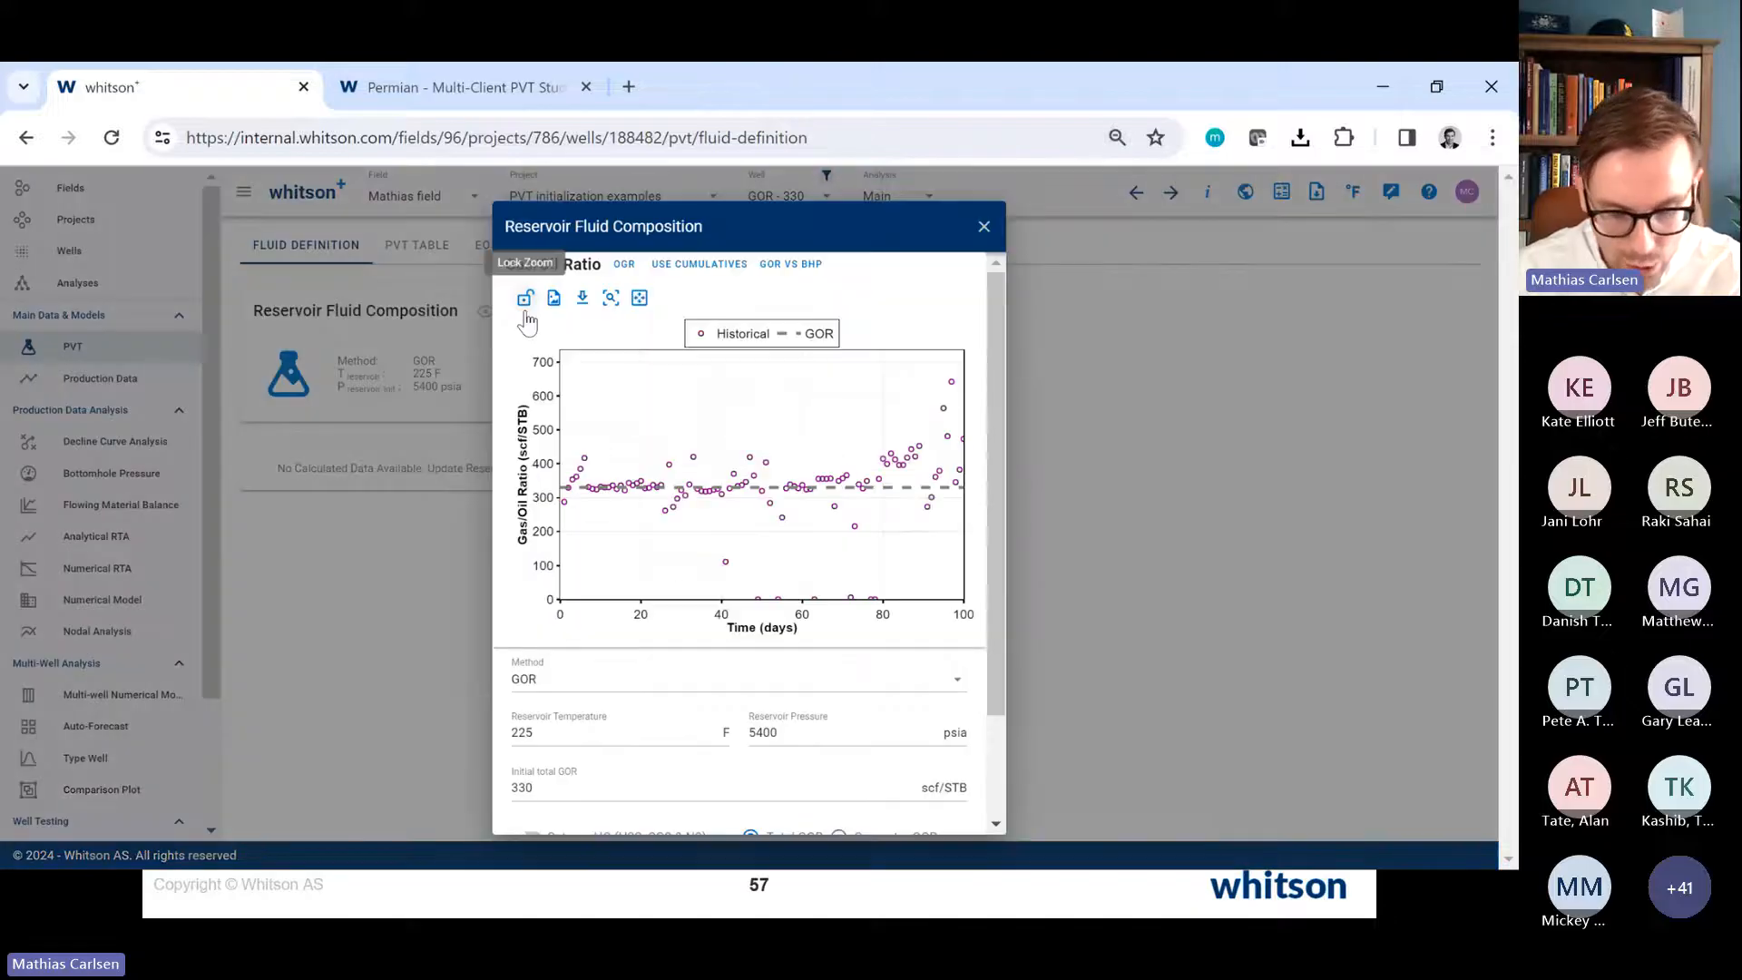
key(ctrl+minus)
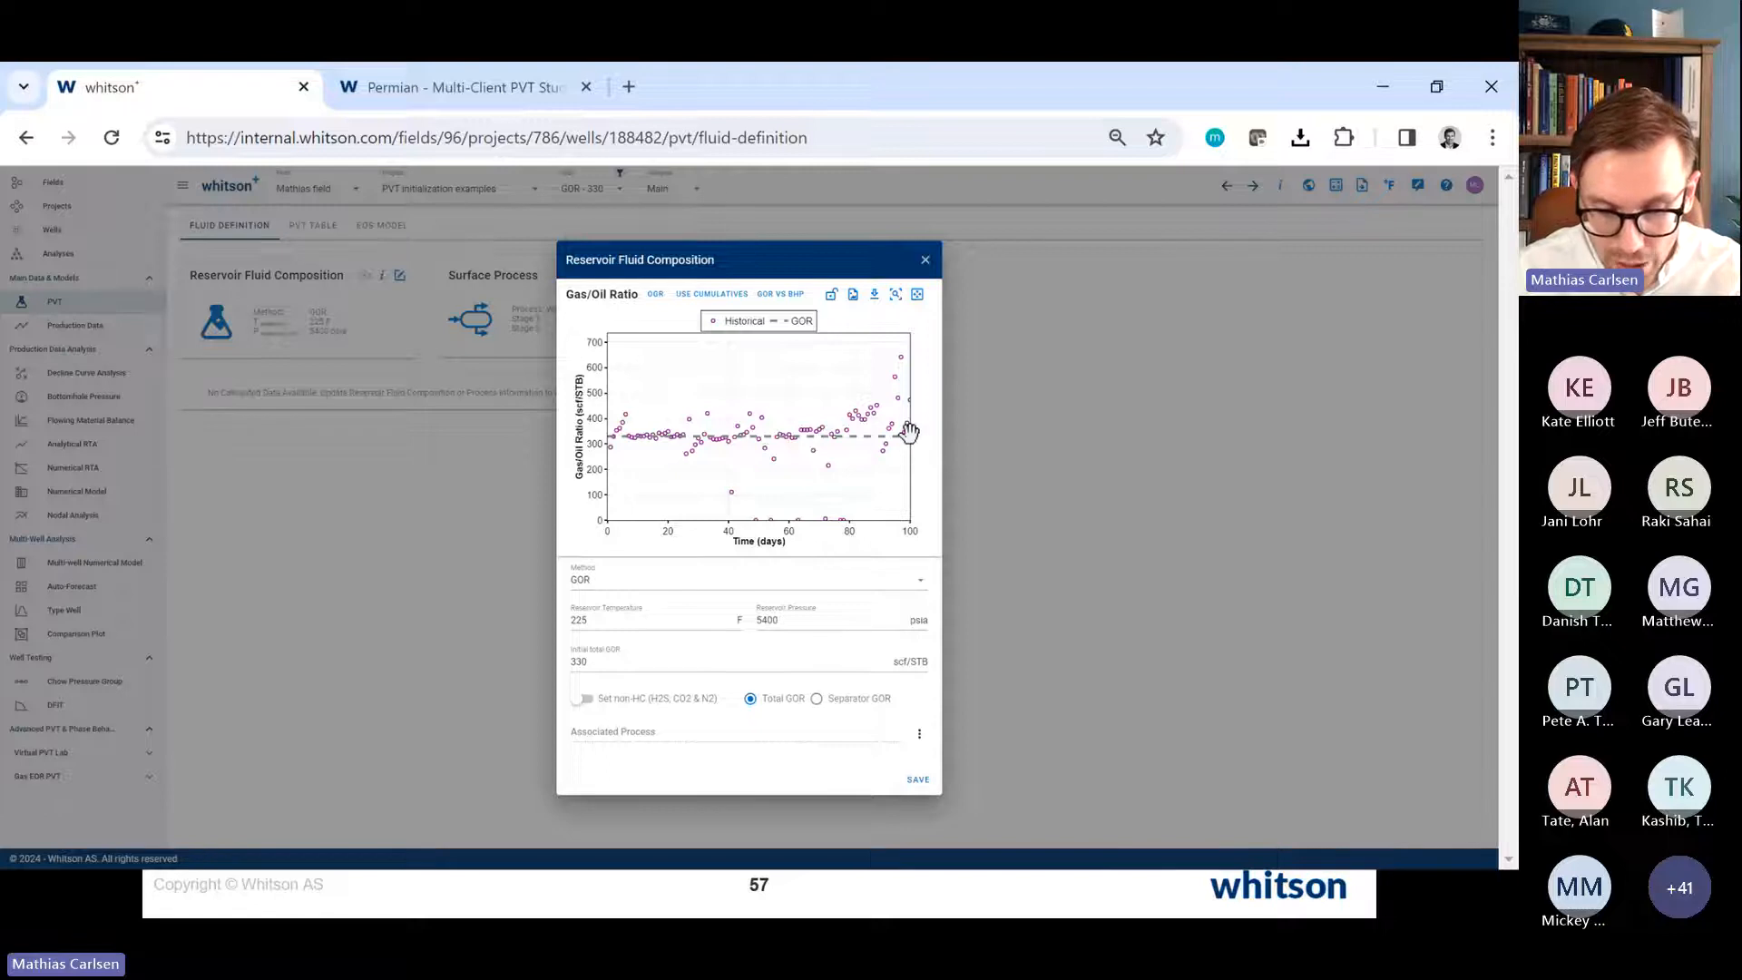
Step: Extend the gas/oil ratio plot's time axis to about 1000 days to examine the production history and reset the axes
click(901, 531)
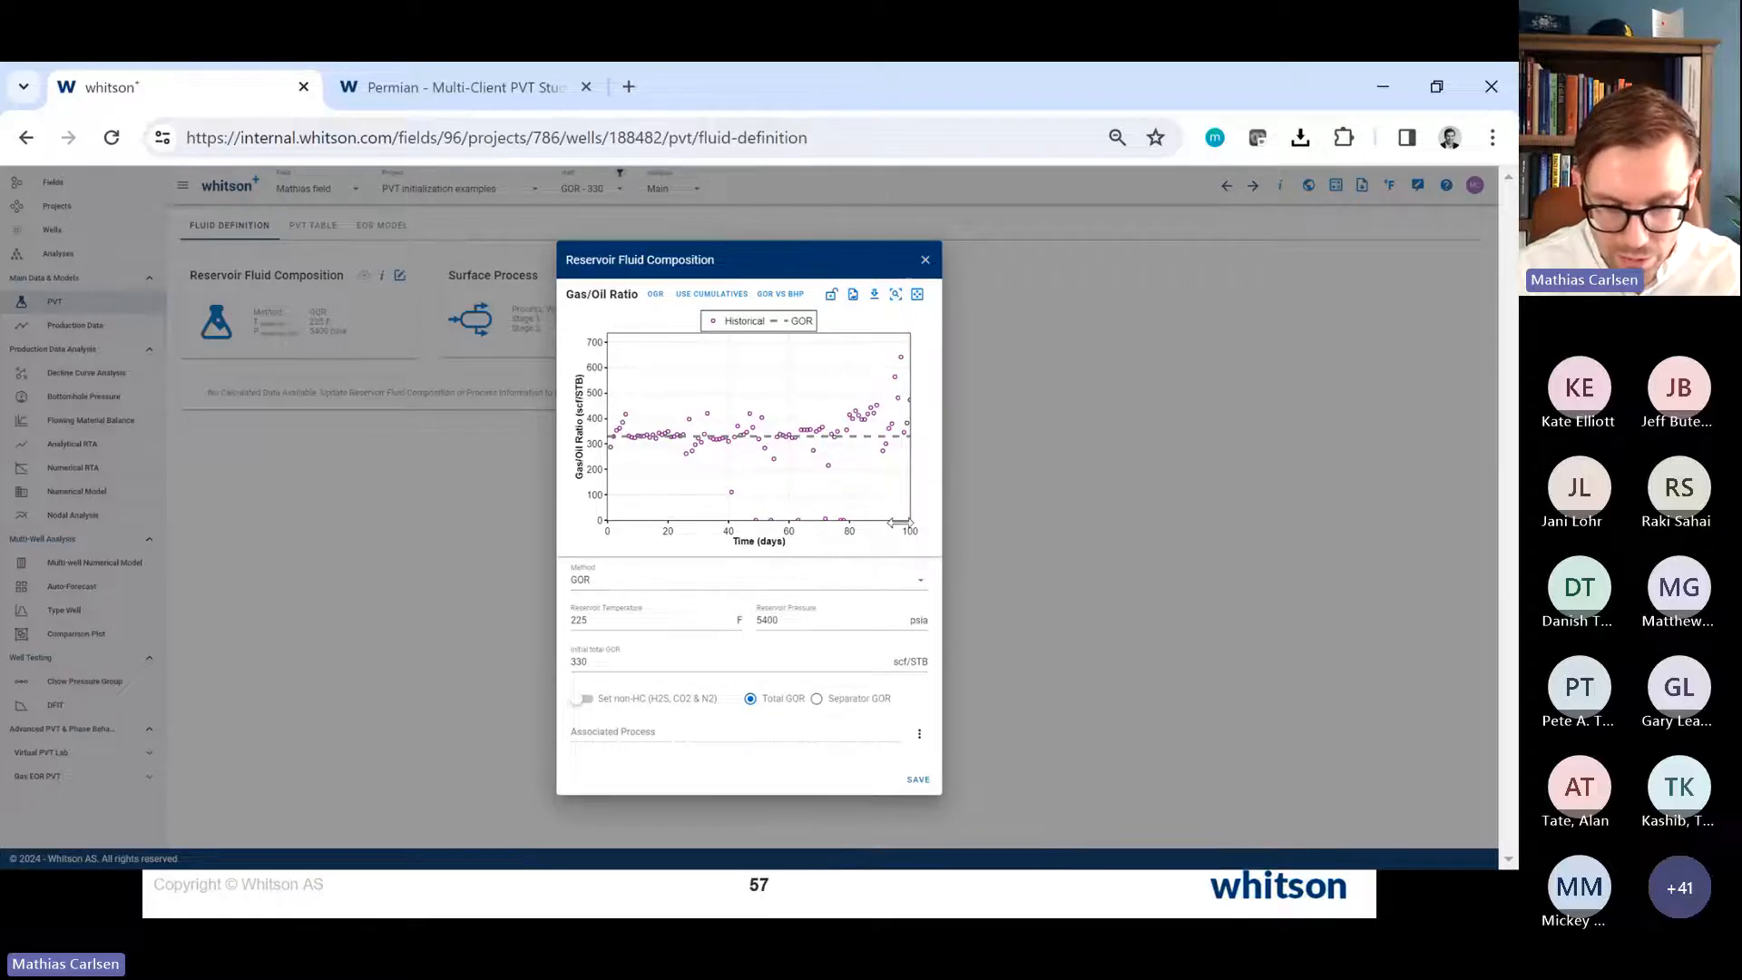
drag(900, 523, 614, 511)
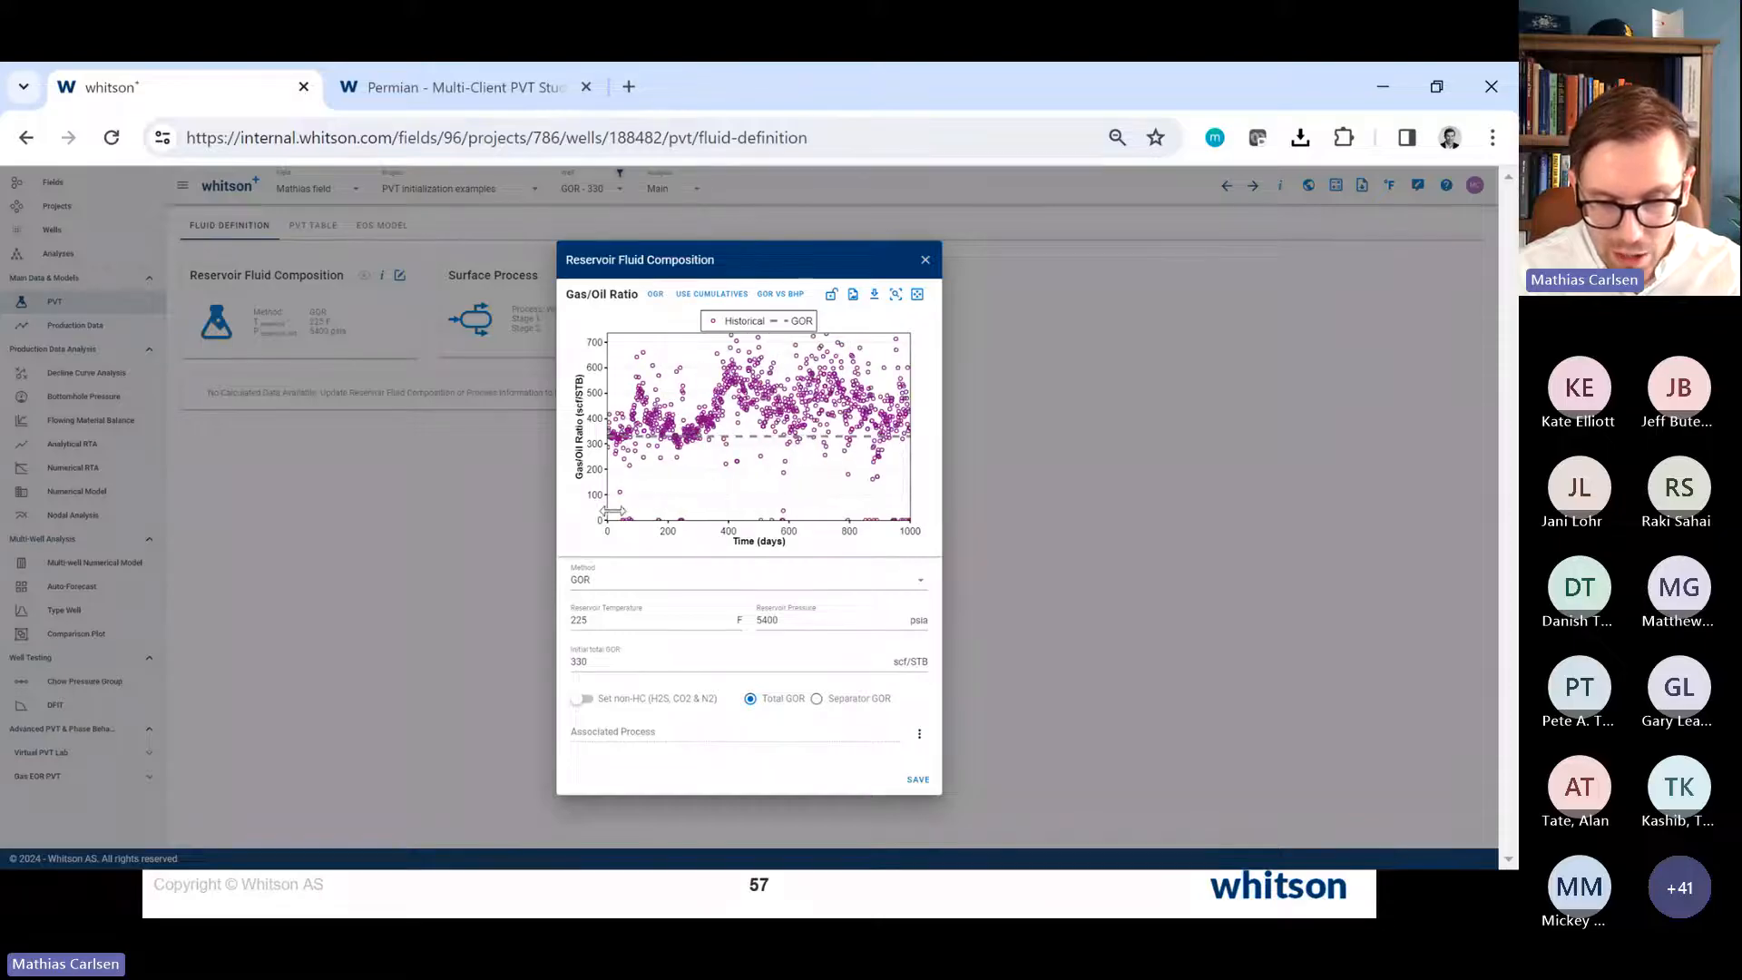
drag(907, 526, 961, 527)
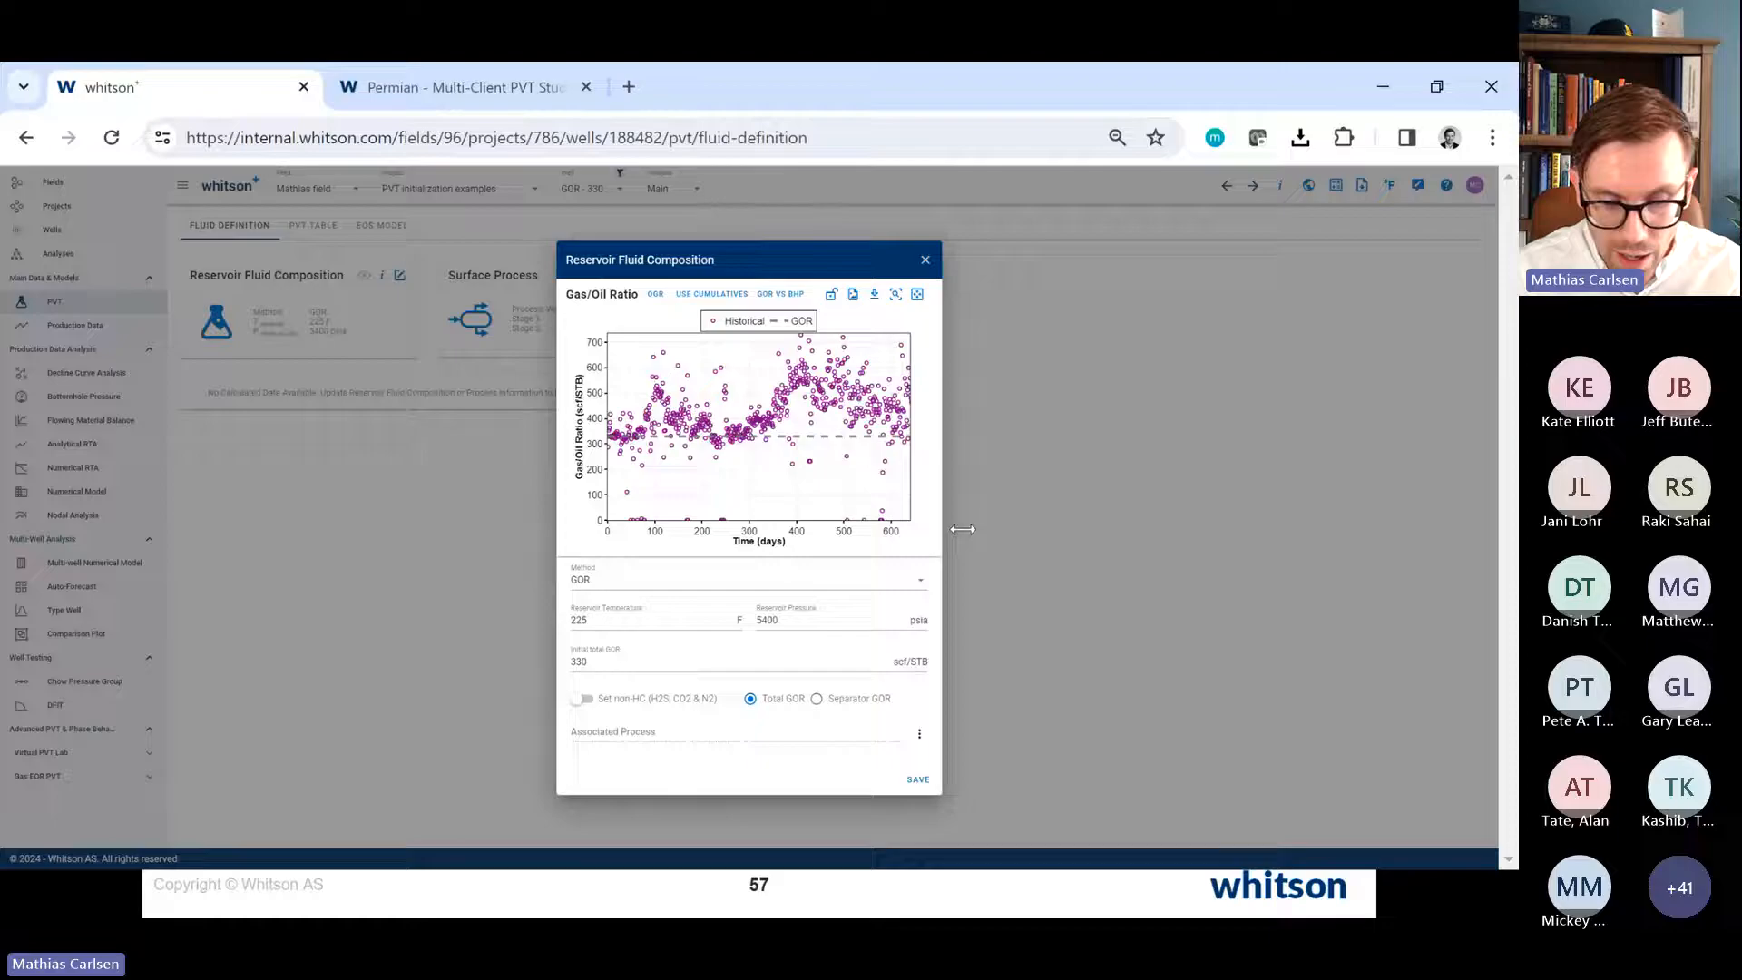
click(913, 303)
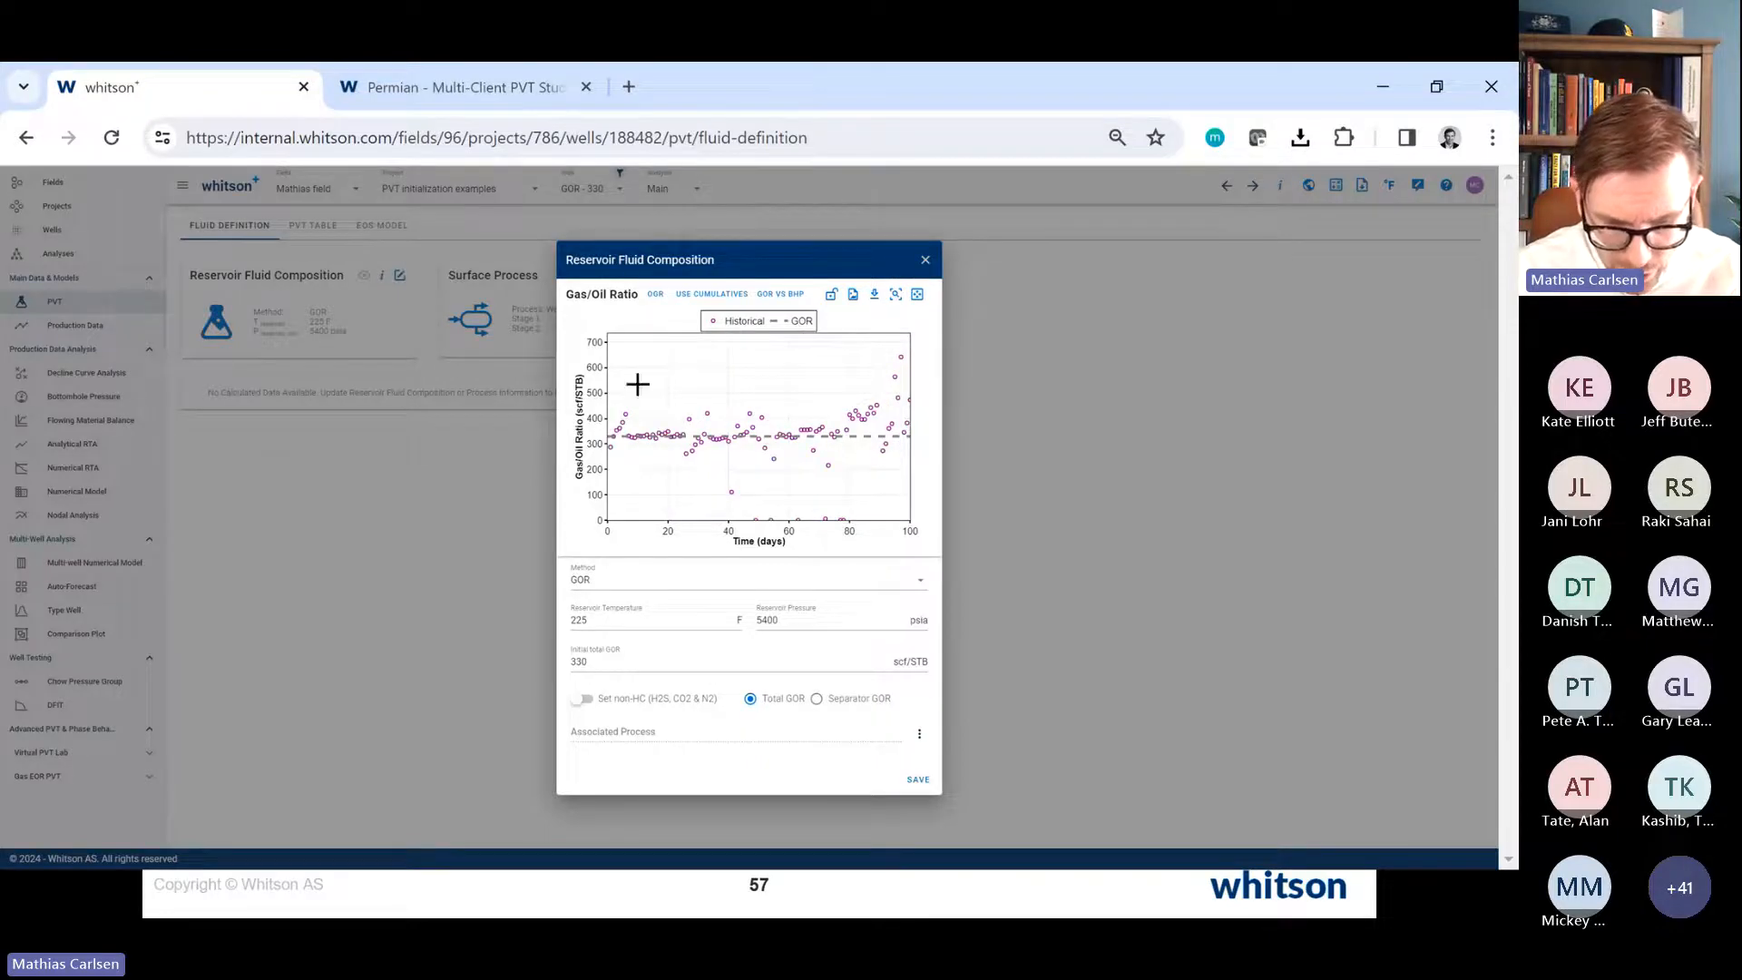
Step: Shift the GOR line up and fit it back onto the early data at 334.67 scf/STB, with the browser in full screen
drag(600, 444, 730, 381)
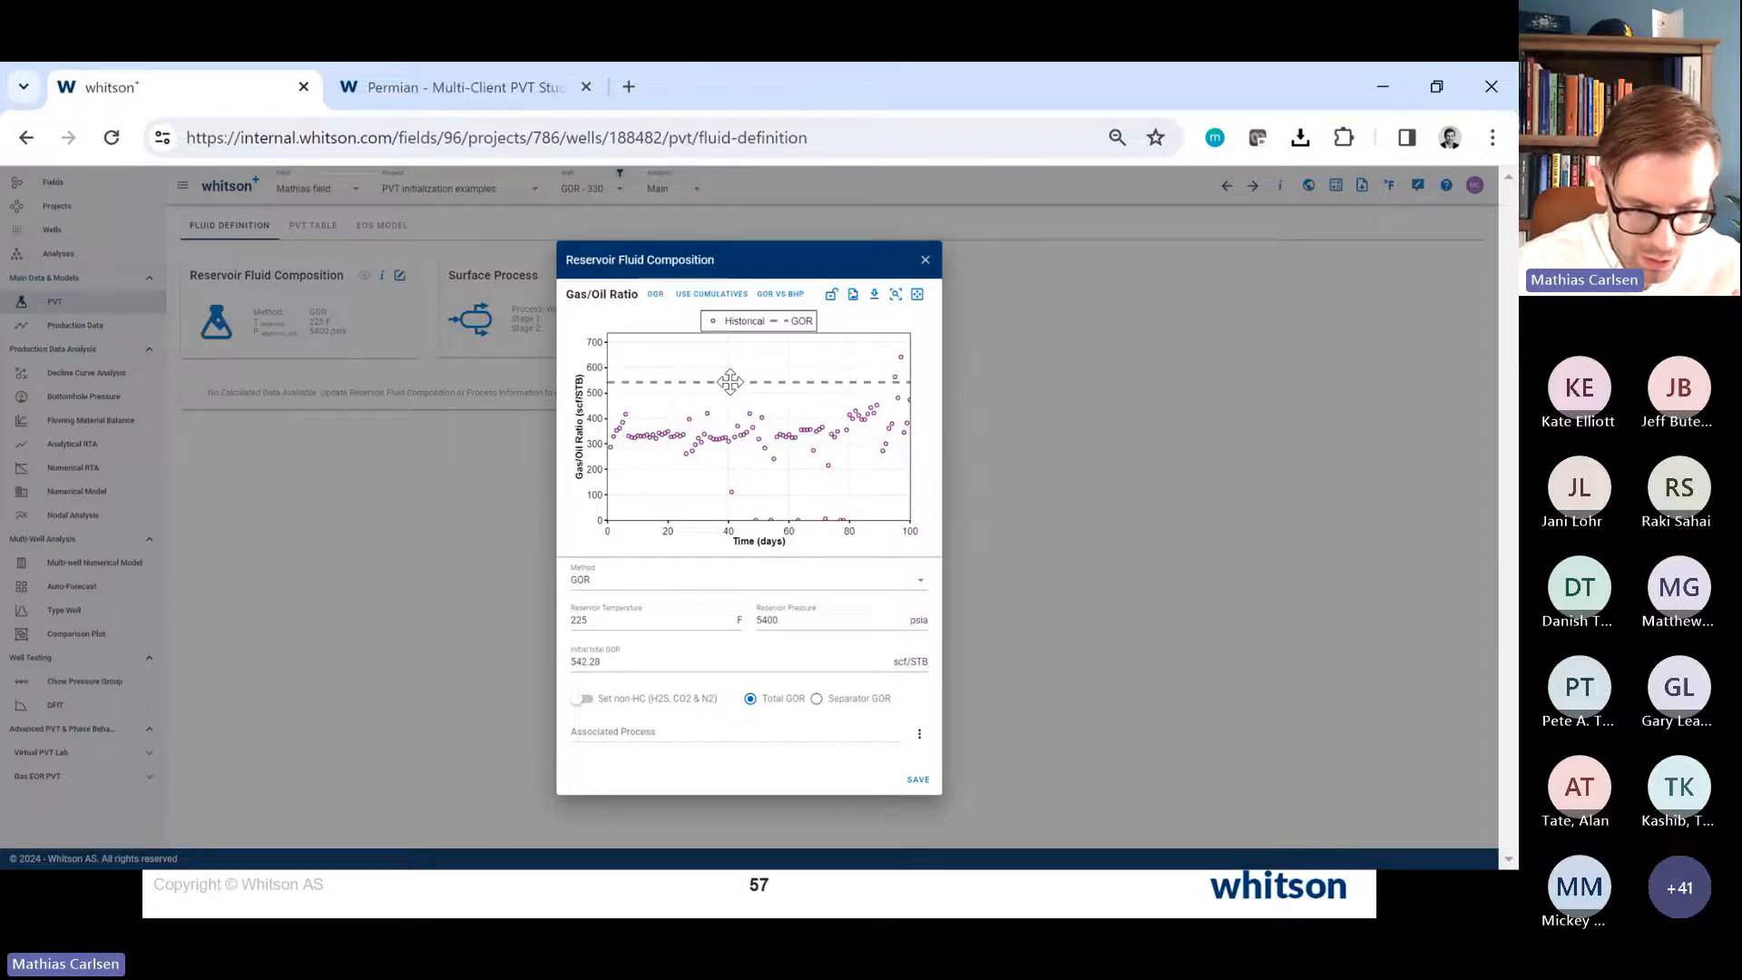
key(F11)
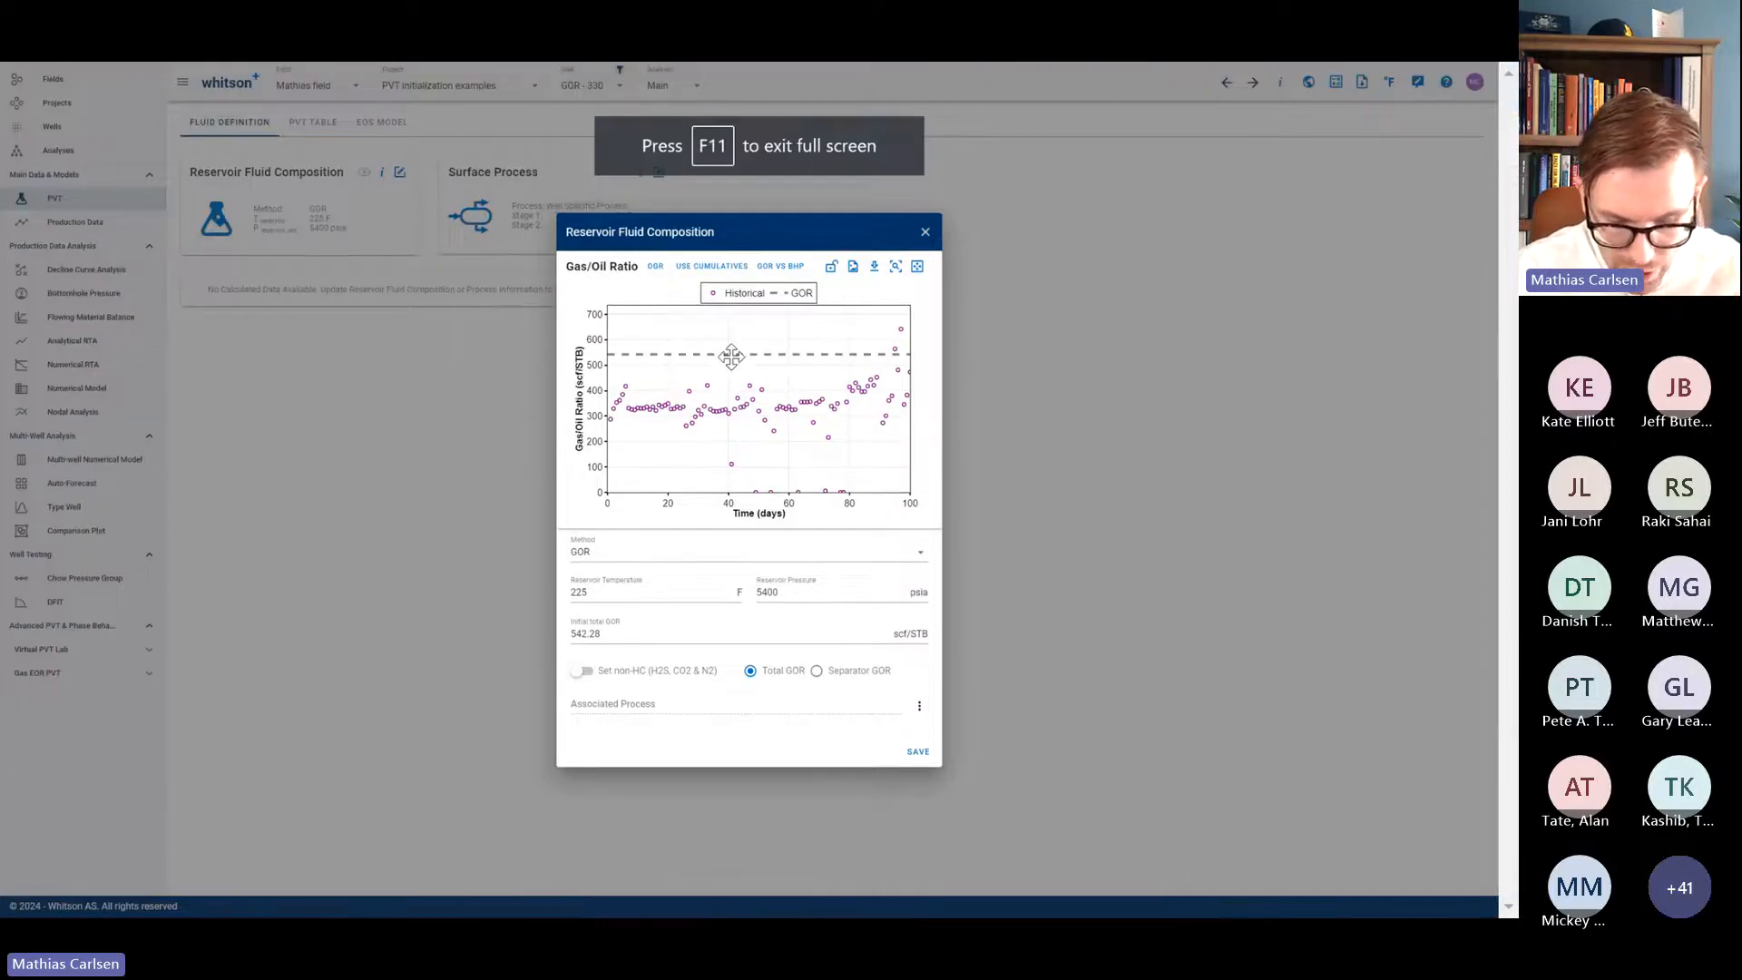
key(ctrl+plus)
key(ctrl+plus)
key(ctrl+plus)
drag(732, 310, 729, 381)
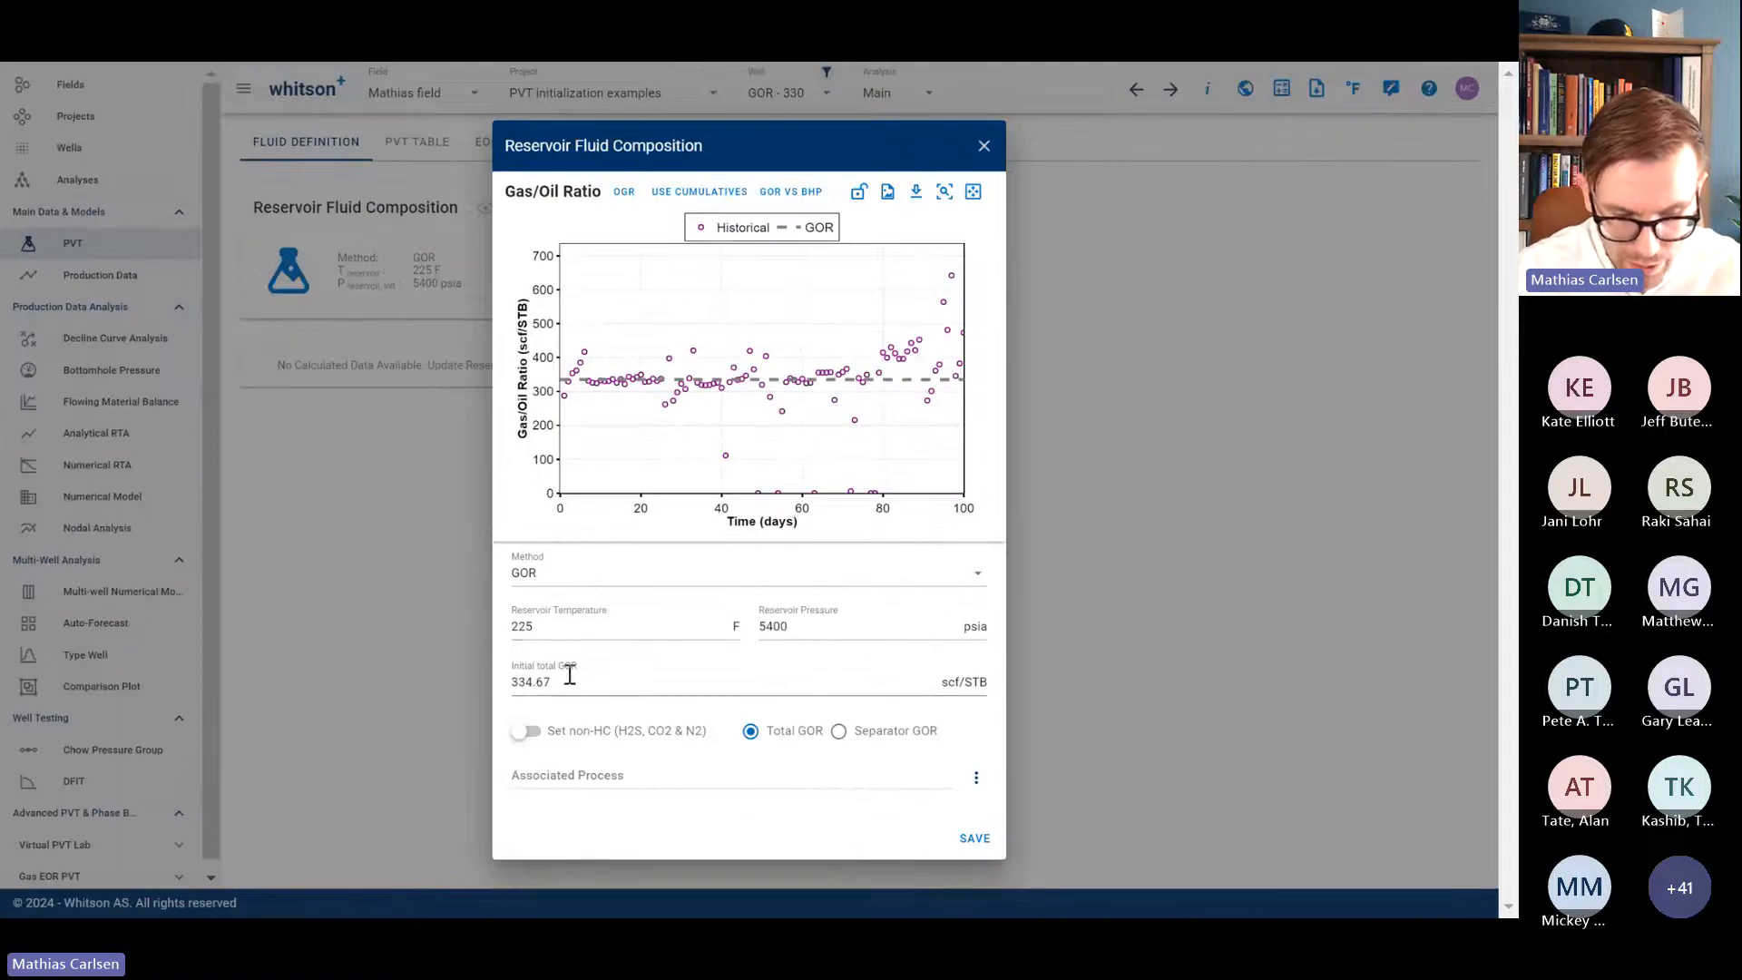
drag(567, 681, 510, 681)
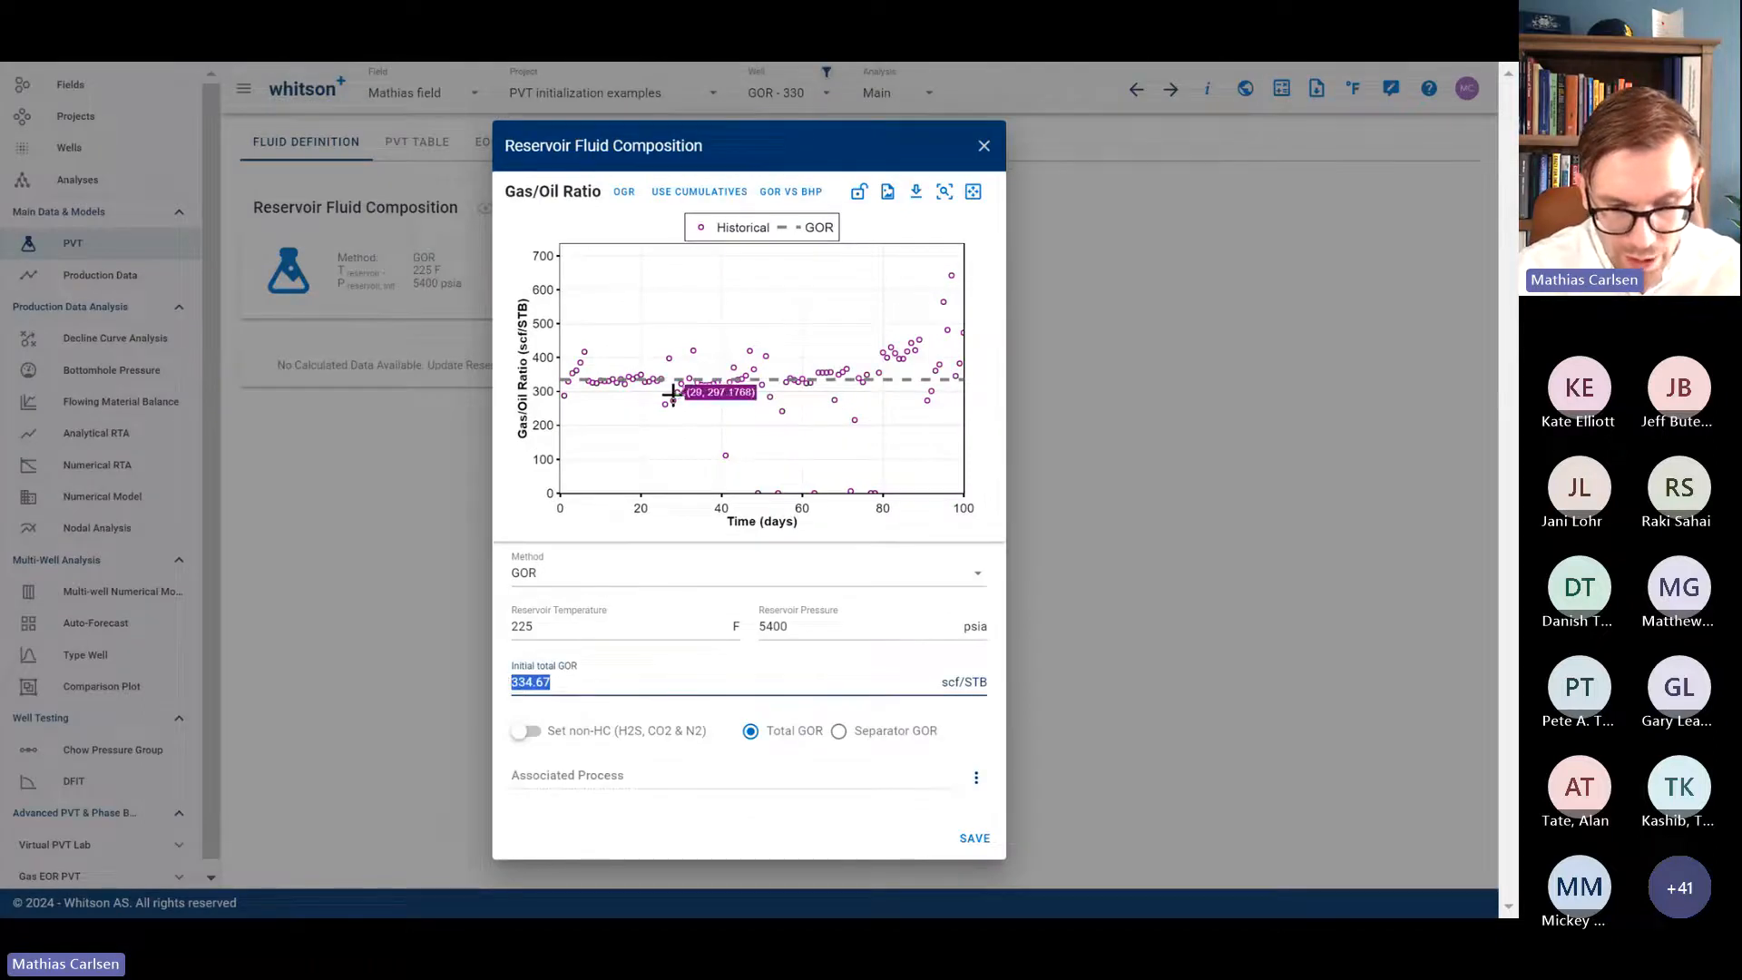
Step: Toggle the gas/oil ratio plot's use of cumulatives on and off to compare the trends
click(678, 193)
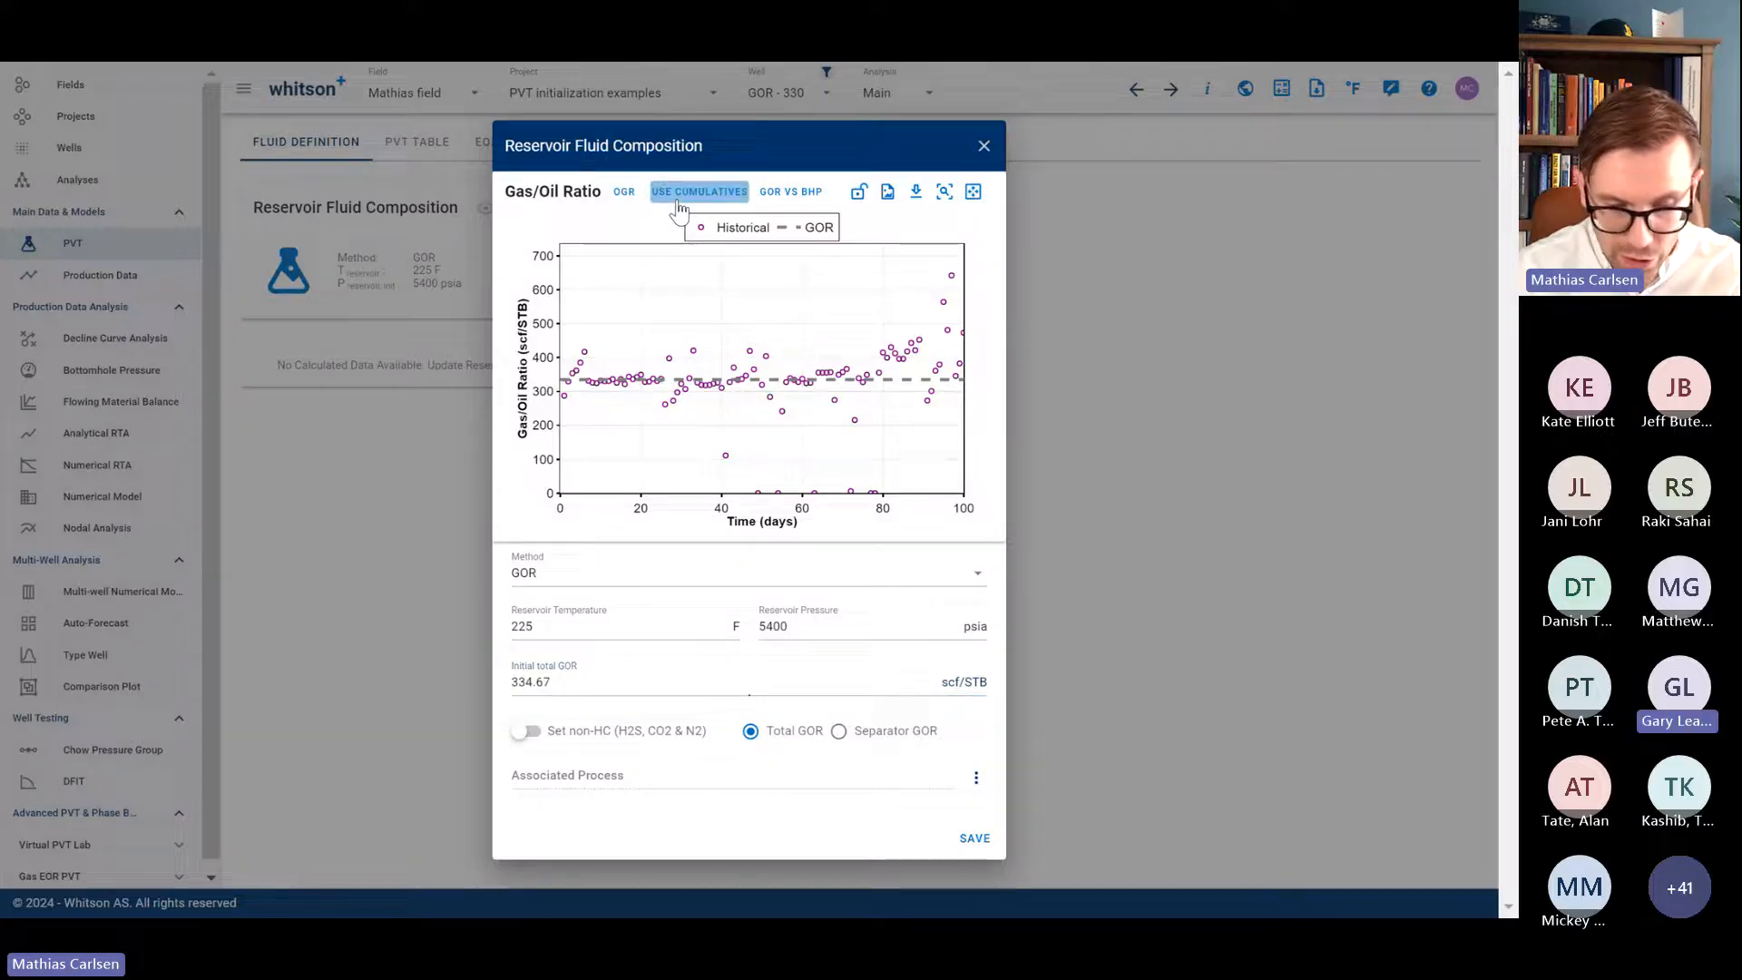
click(678, 202)
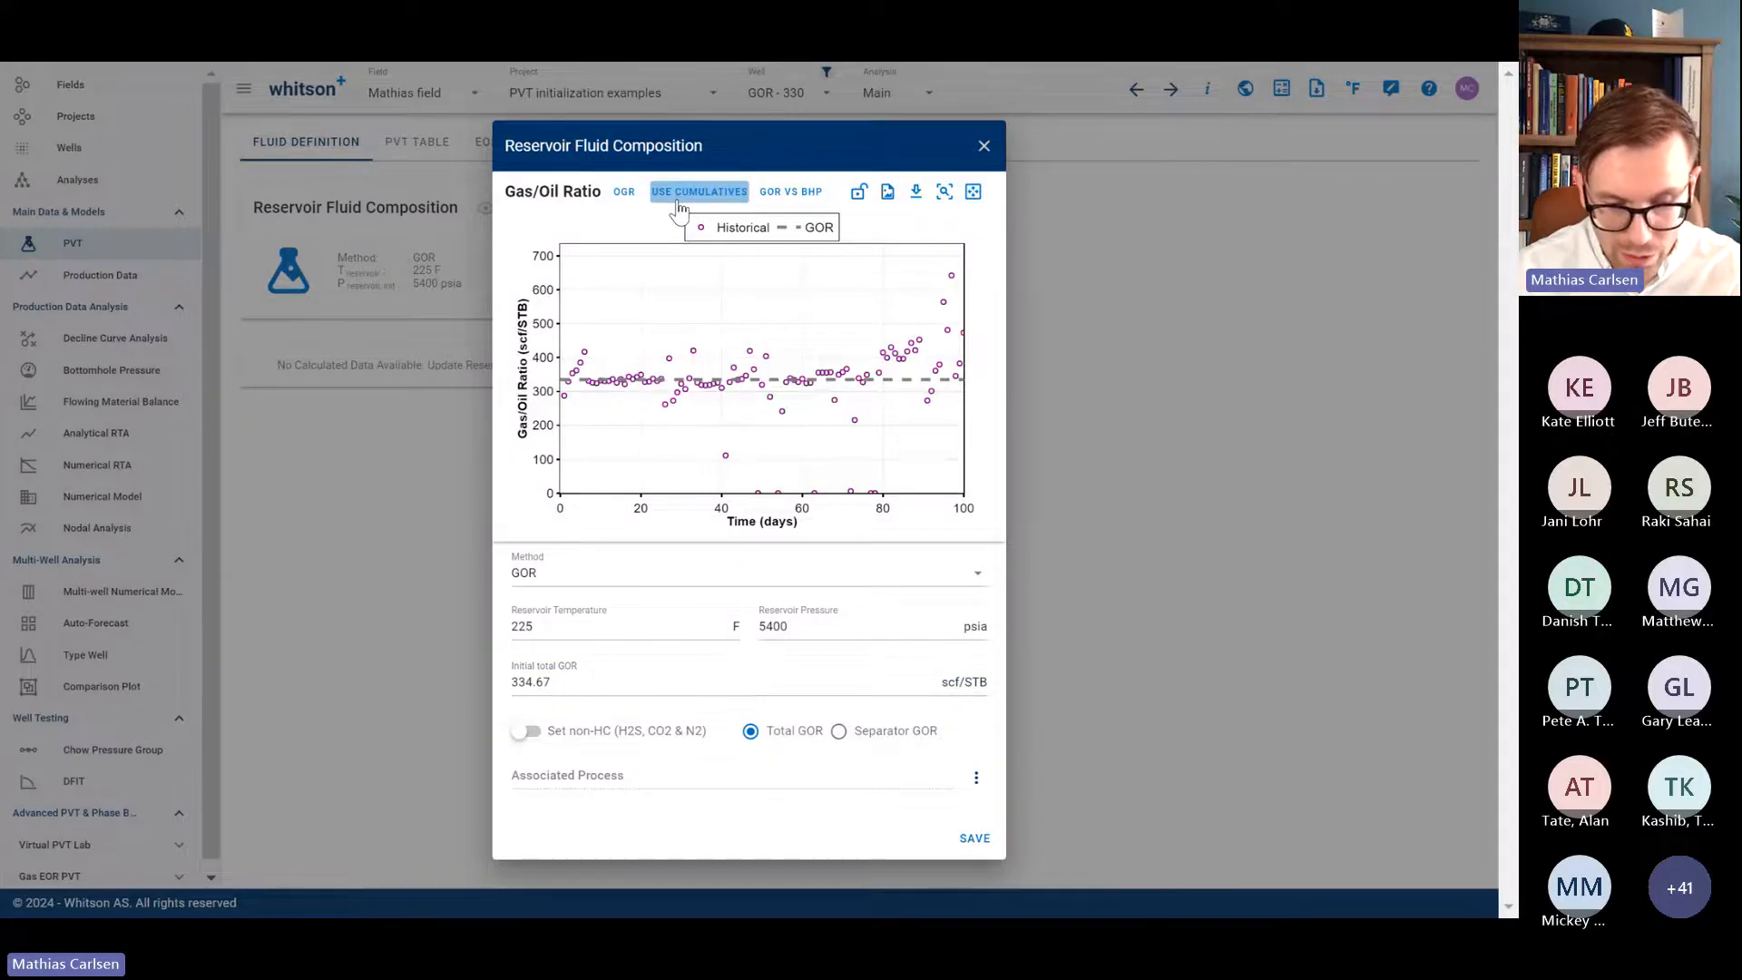
click(678, 202)
click(678, 202)
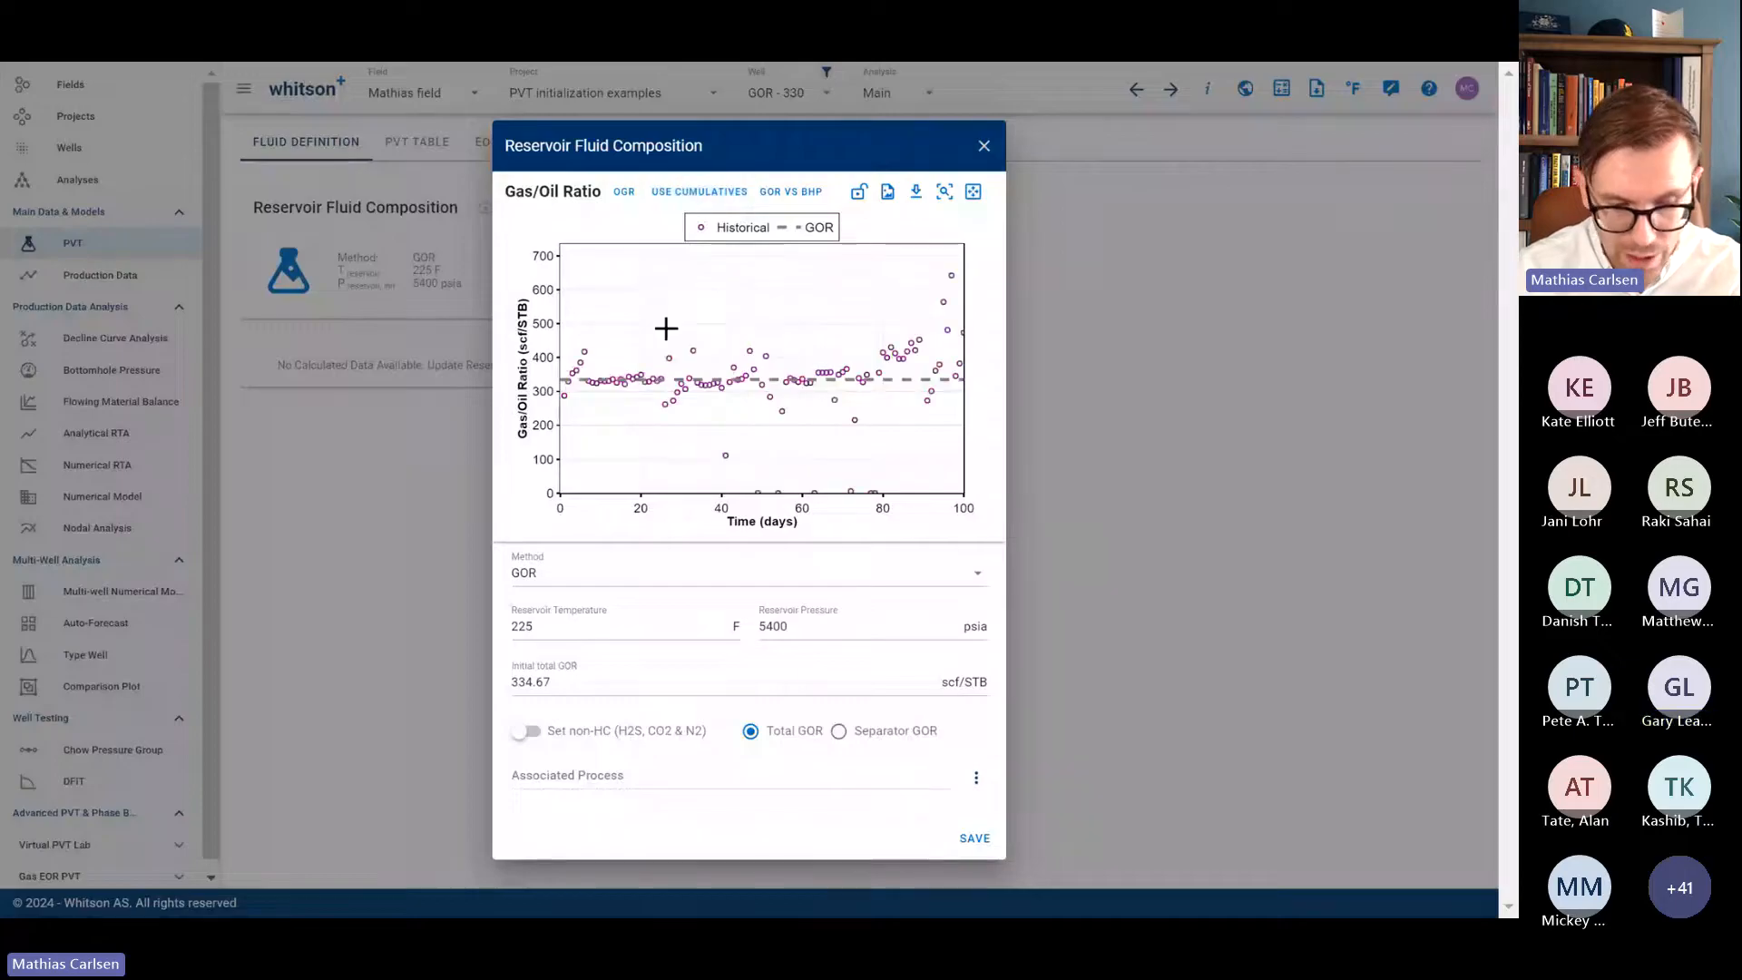
Step: Set the initial total GOR to 330 scf/STB and save the fluid composition to calculate the phase envelope
click(550, 678)
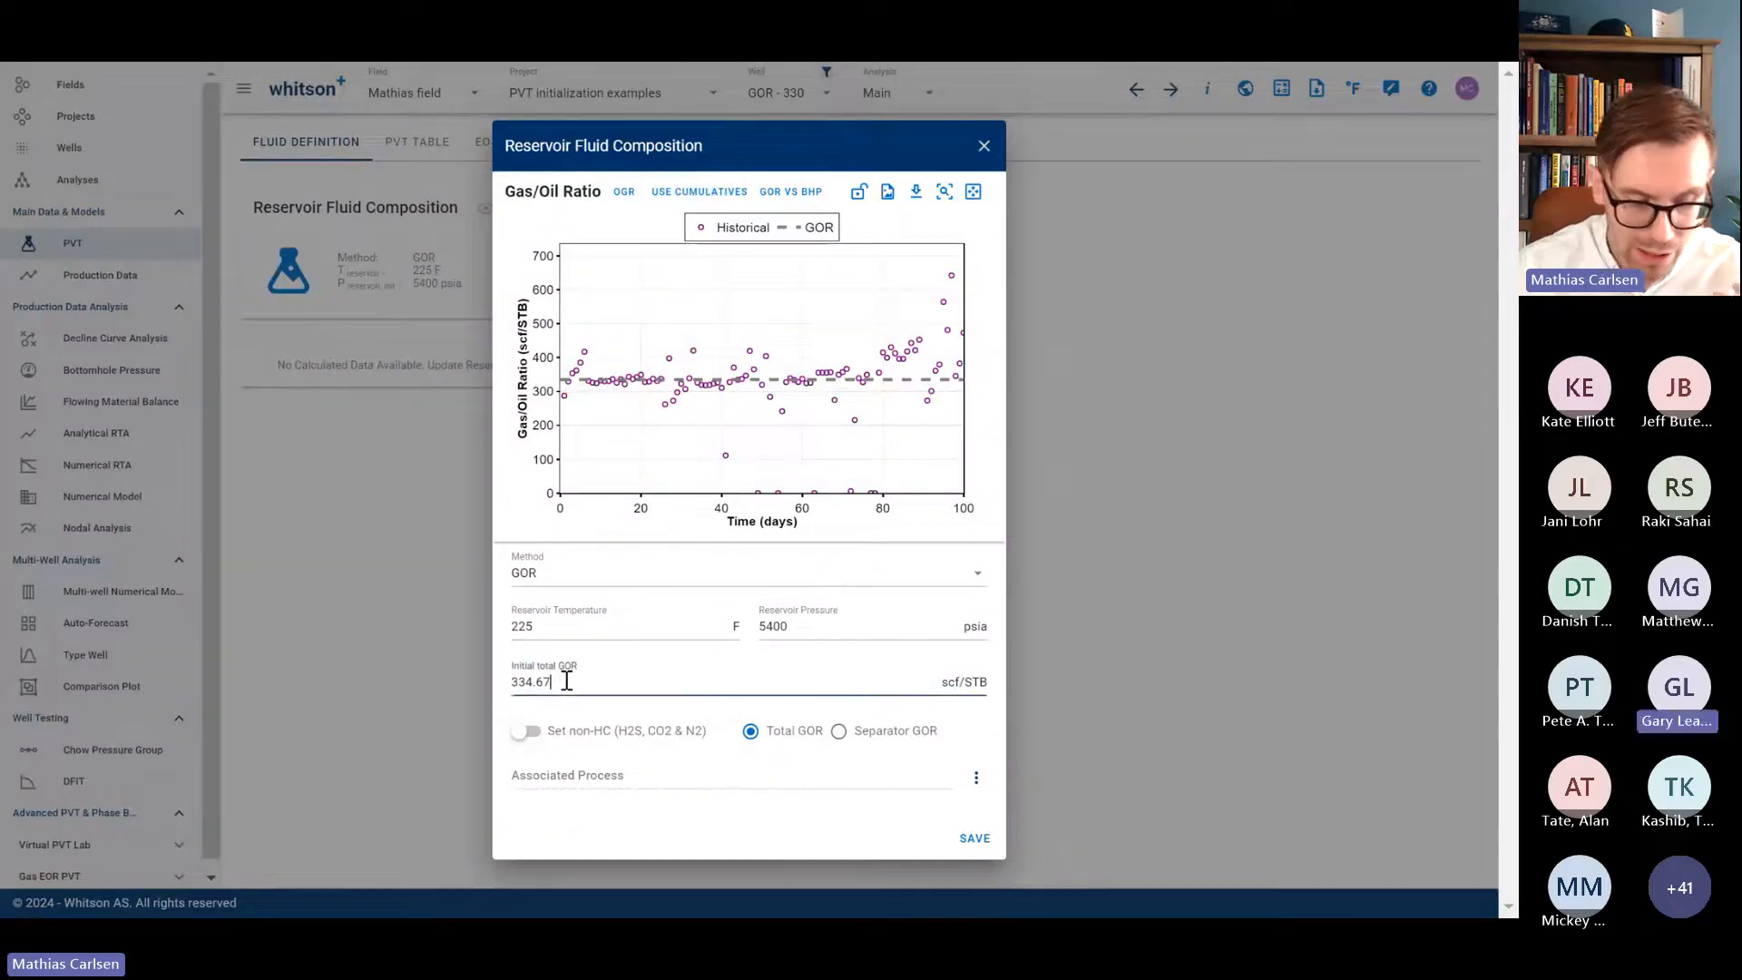
key(BackSpace)
key(BackSpace)
key(BackSpace)
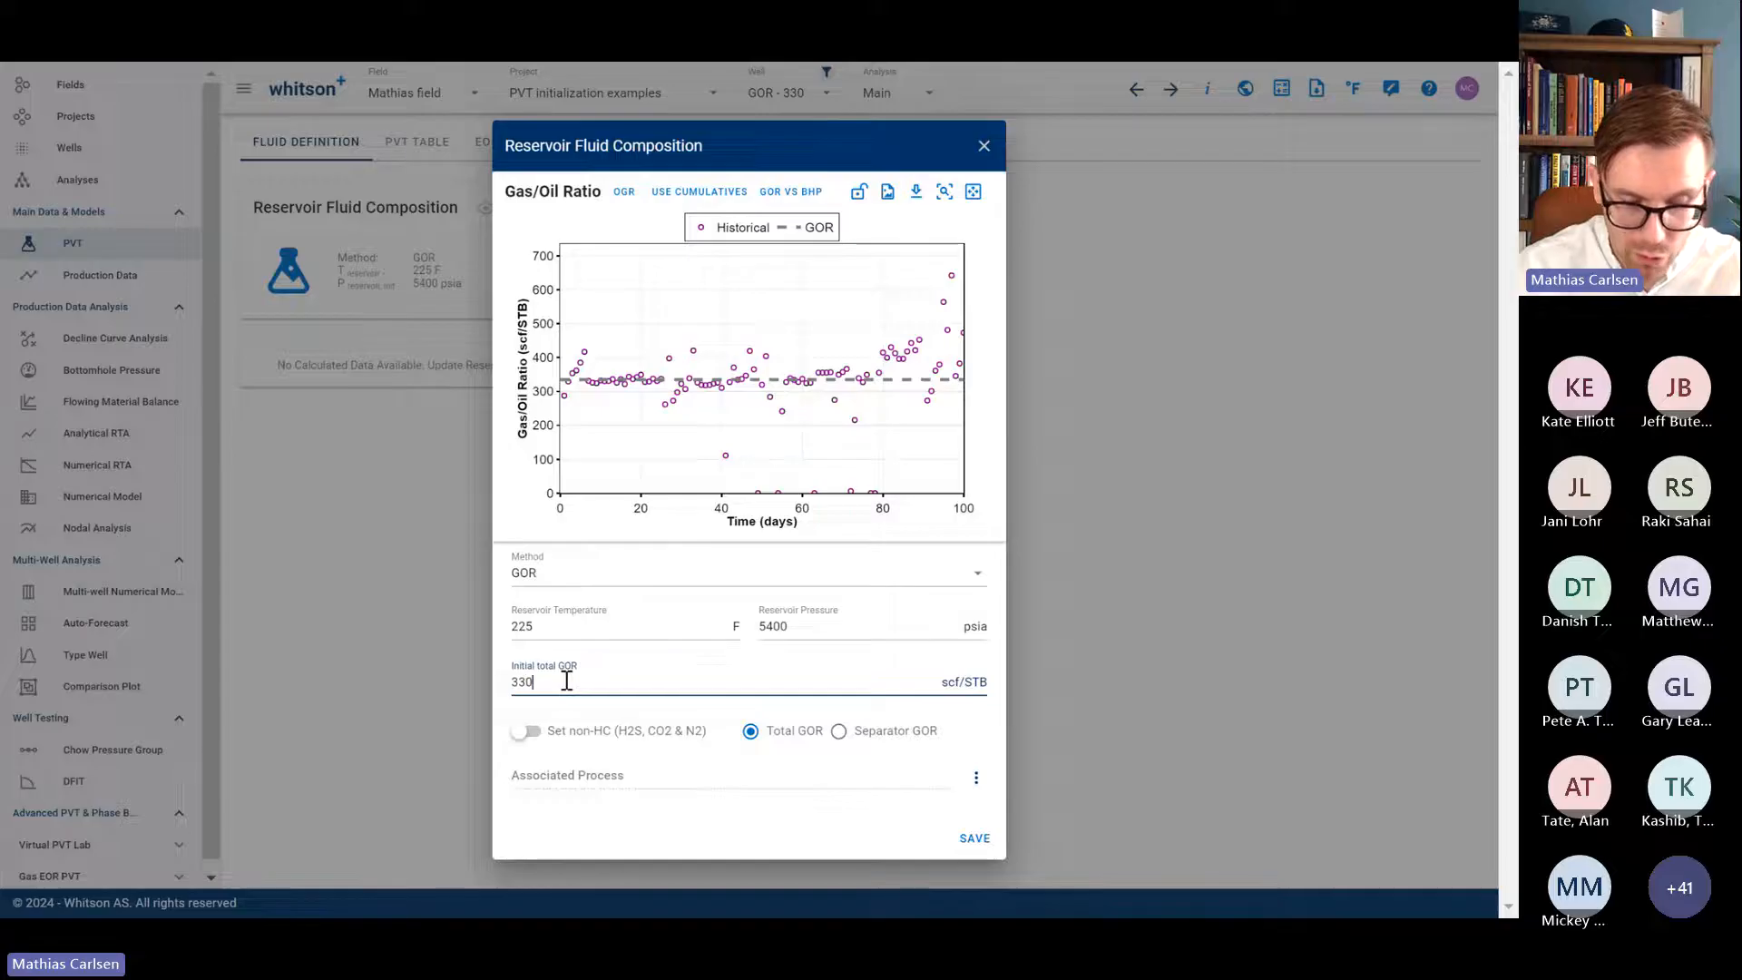
click(653, 532)
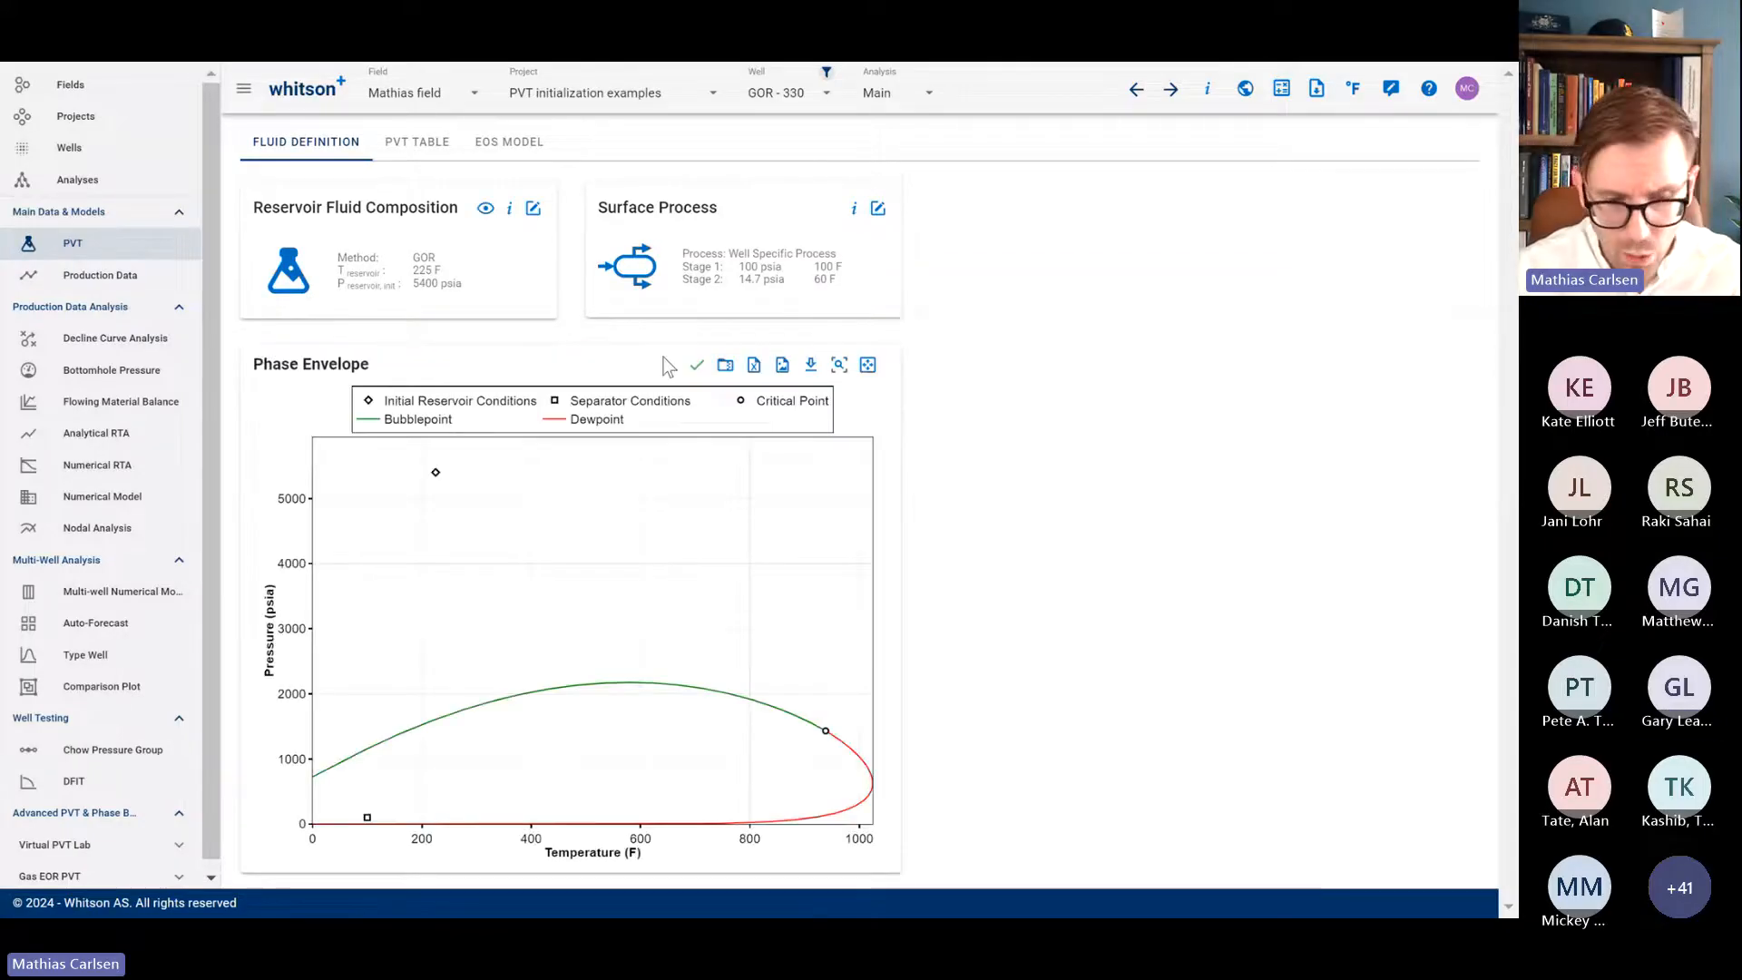
Step: Look through the component mole percentages of the calculated reservoir fluid composition and close the list
click(487, 210)
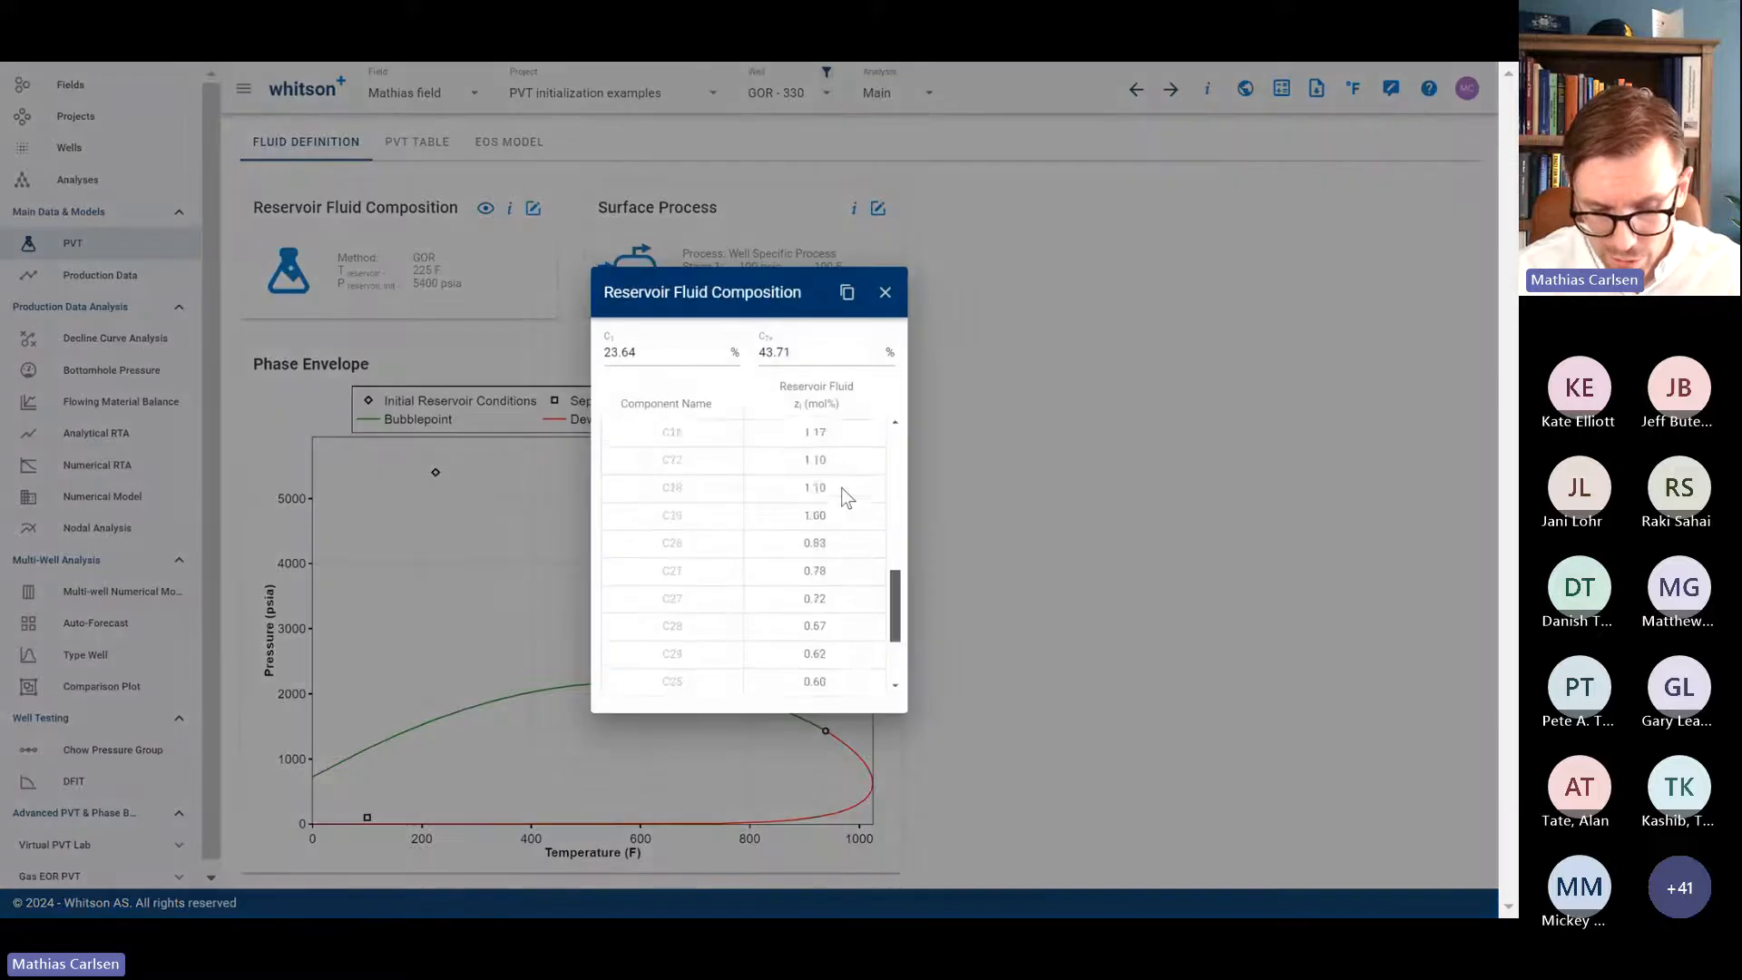
scroll(844, 495, down, 5)
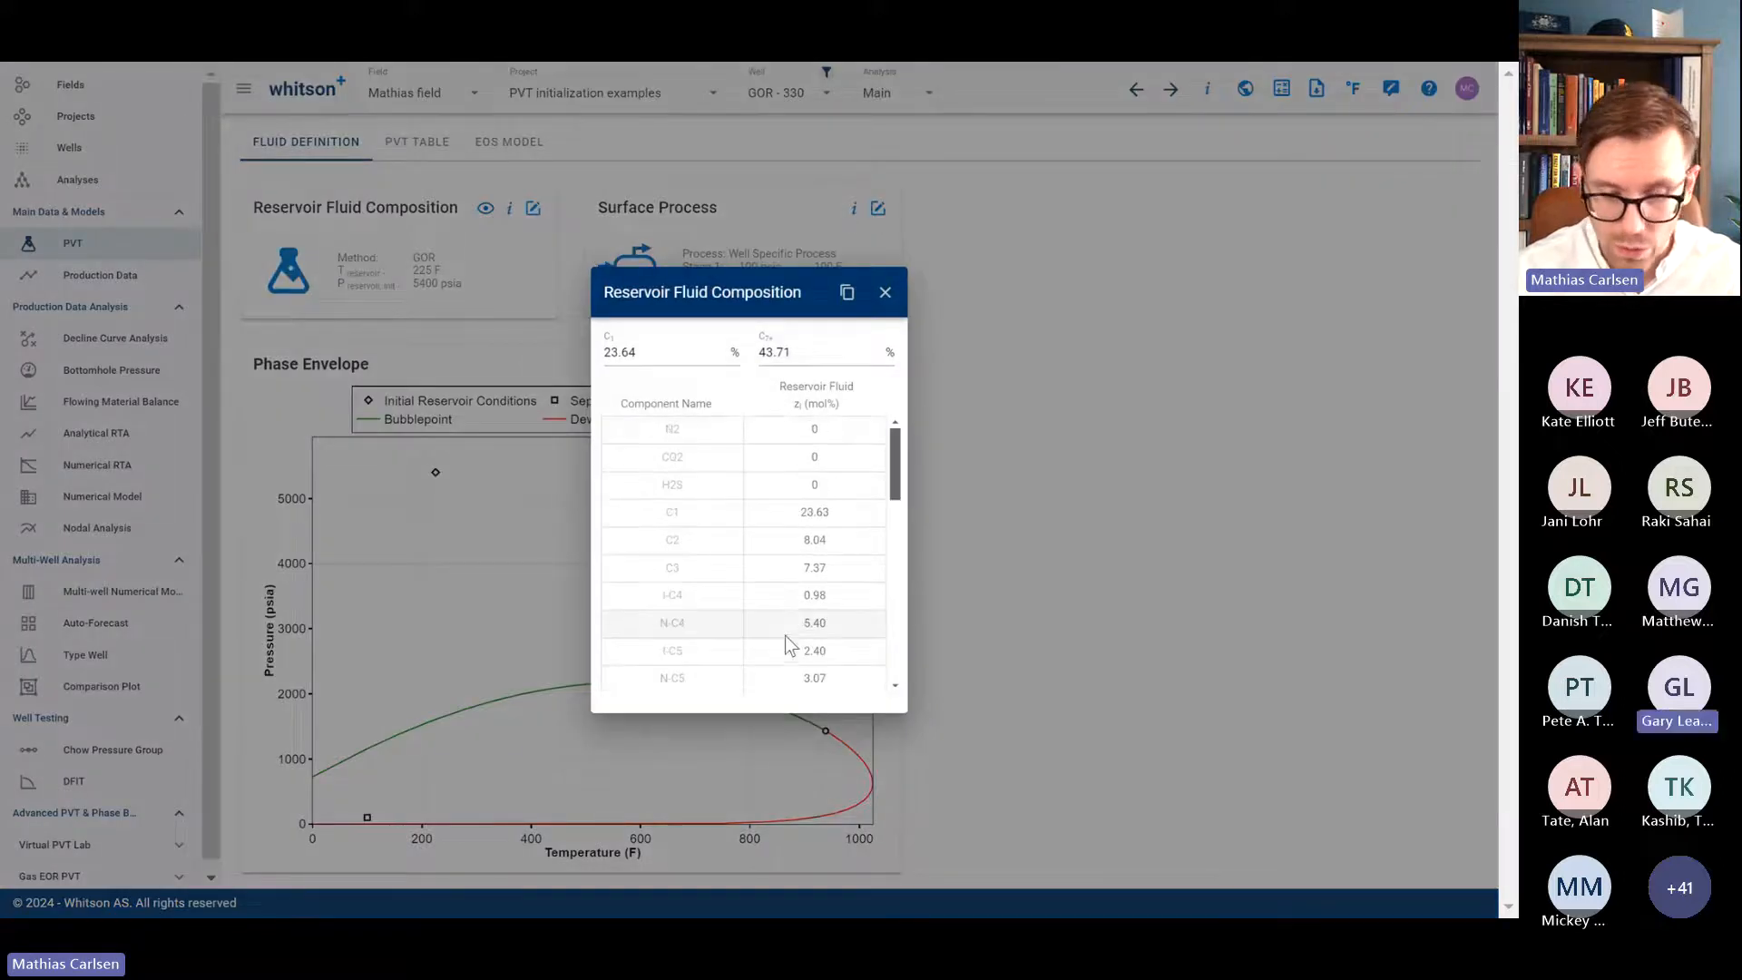
click(886, 292)
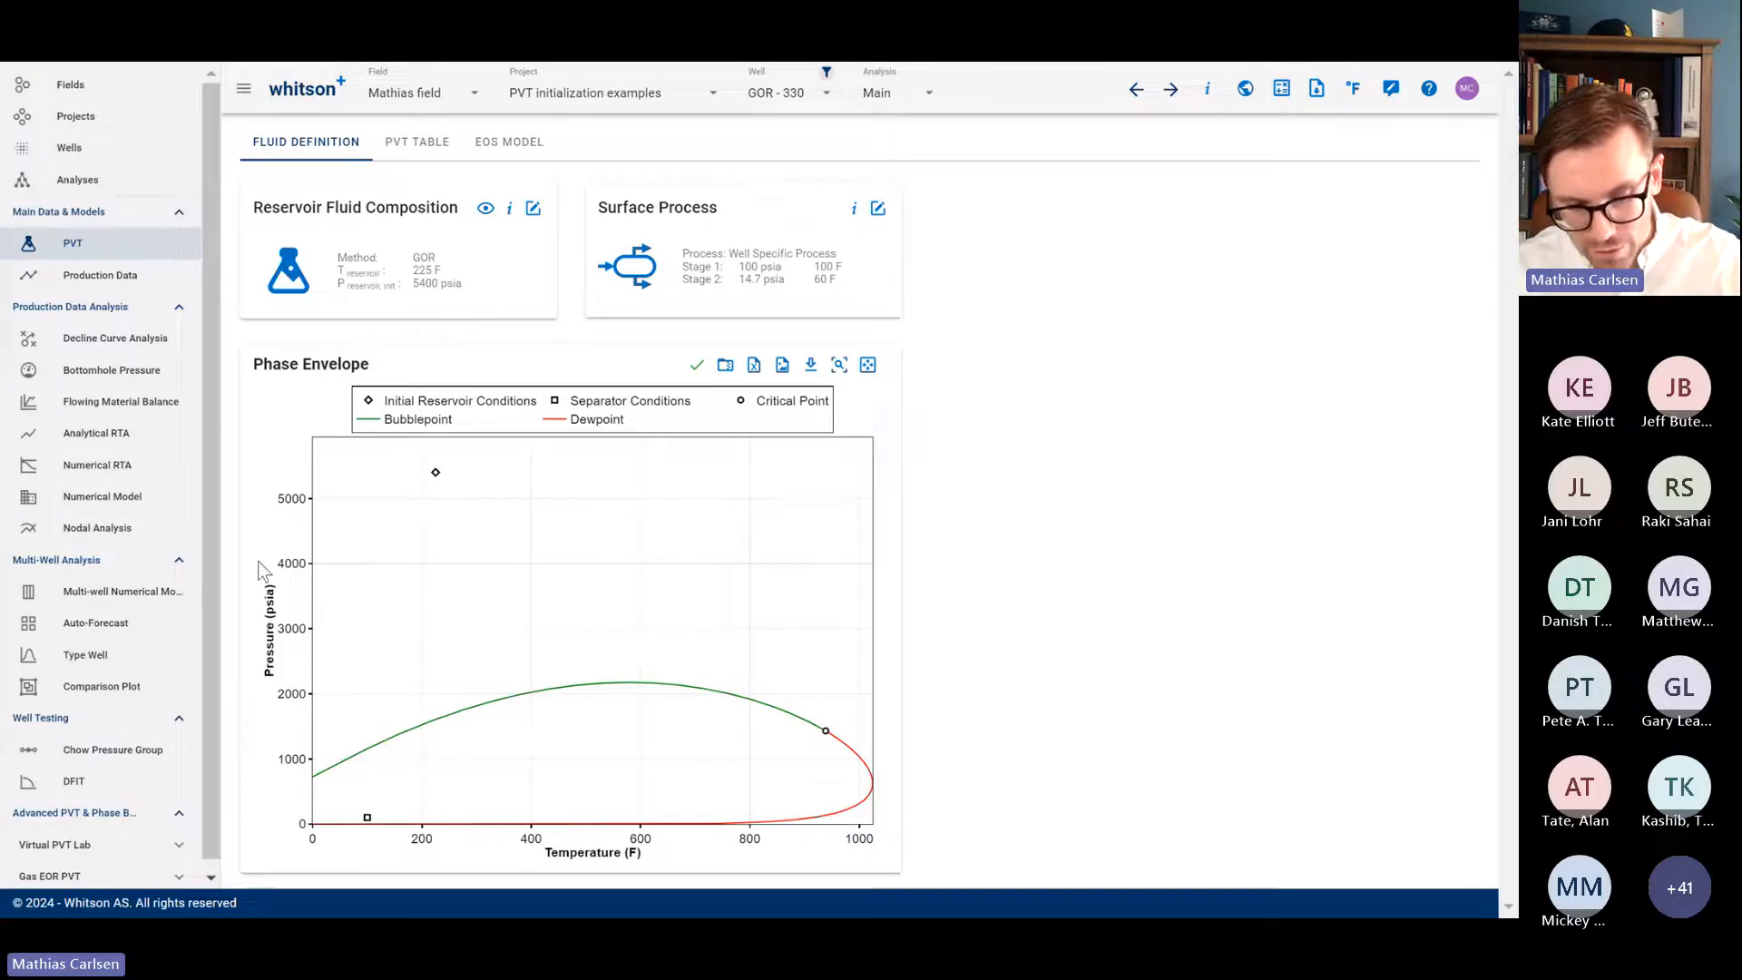
Step: Look through the field's default Peng-Robinson EOS model and its component properties
click(509, 141)
click(458, 287)
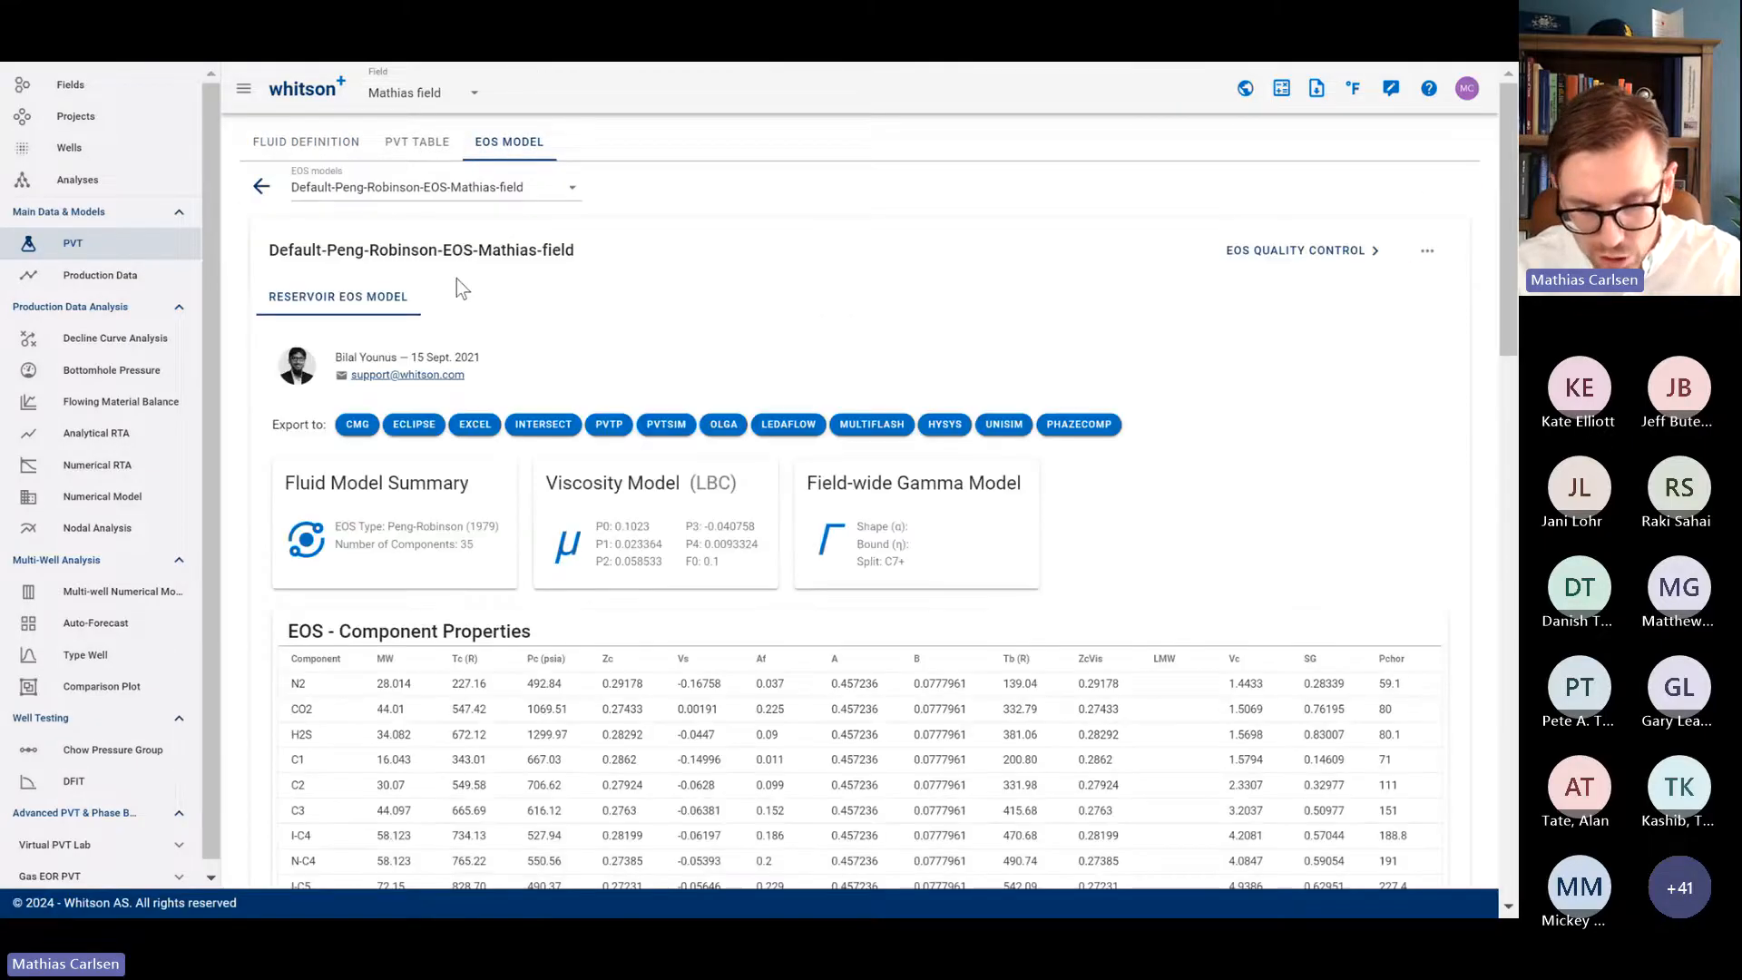
scroll(613, 573, down, 10)
scroll(612, 574, up, 10)
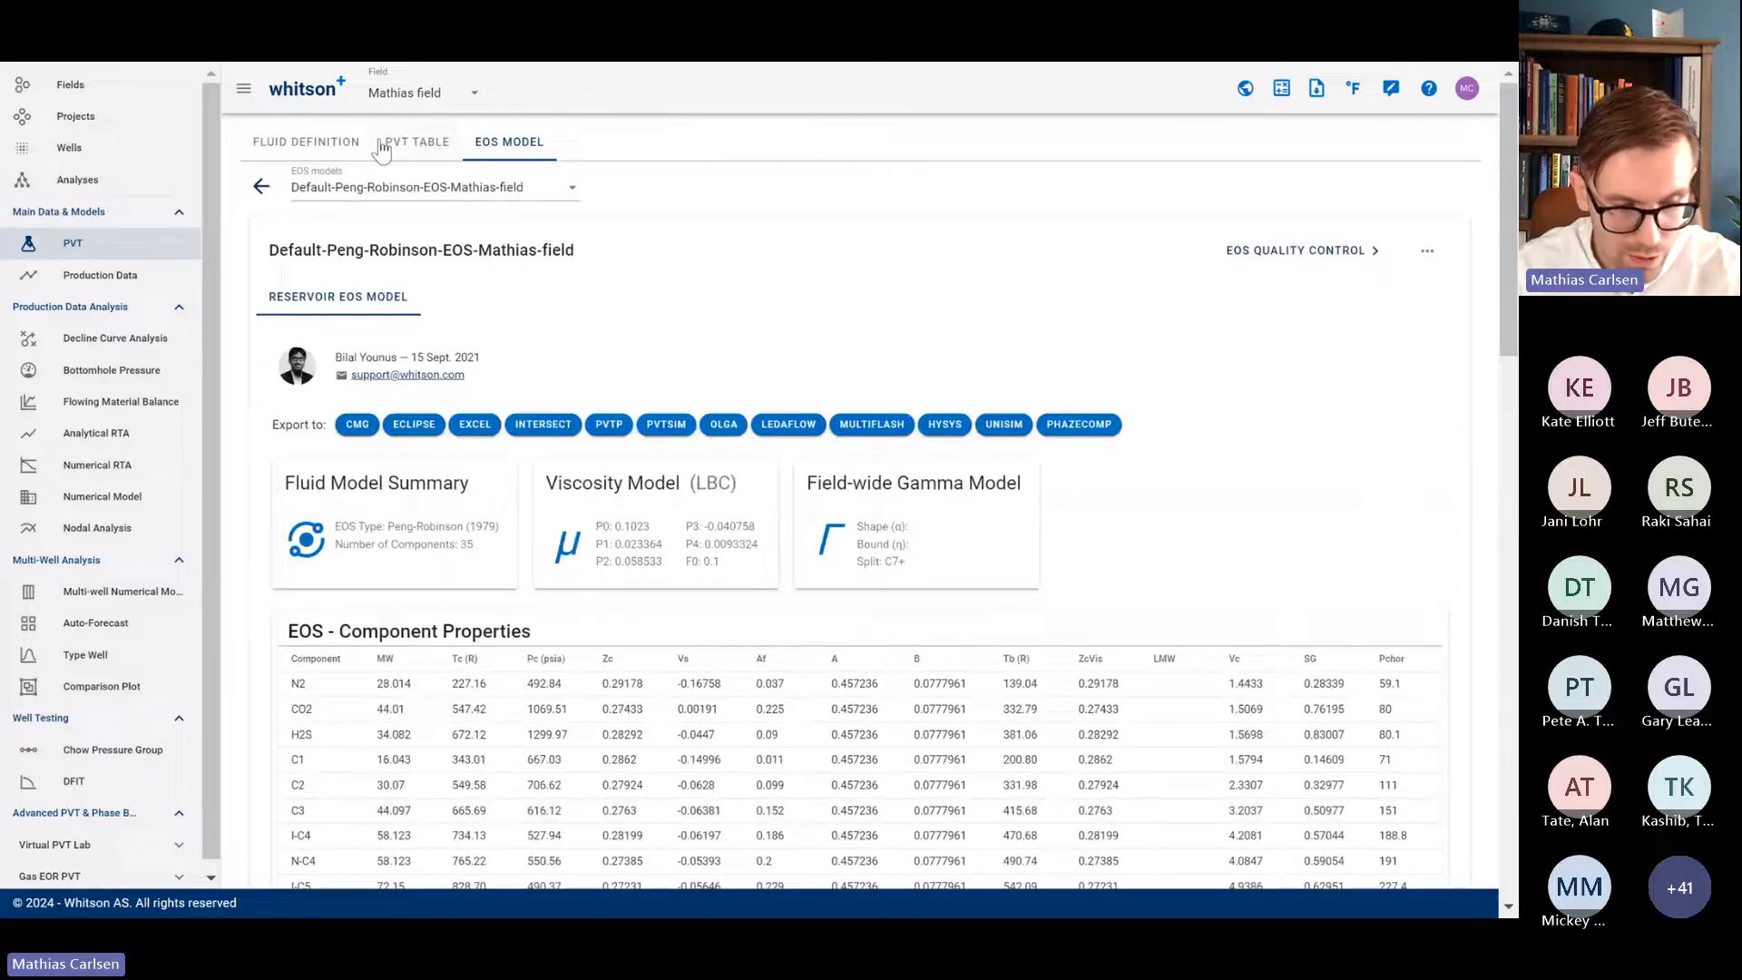
Step: Open the well's PVT table and look over its black oil charts and export option
click(418, 141)
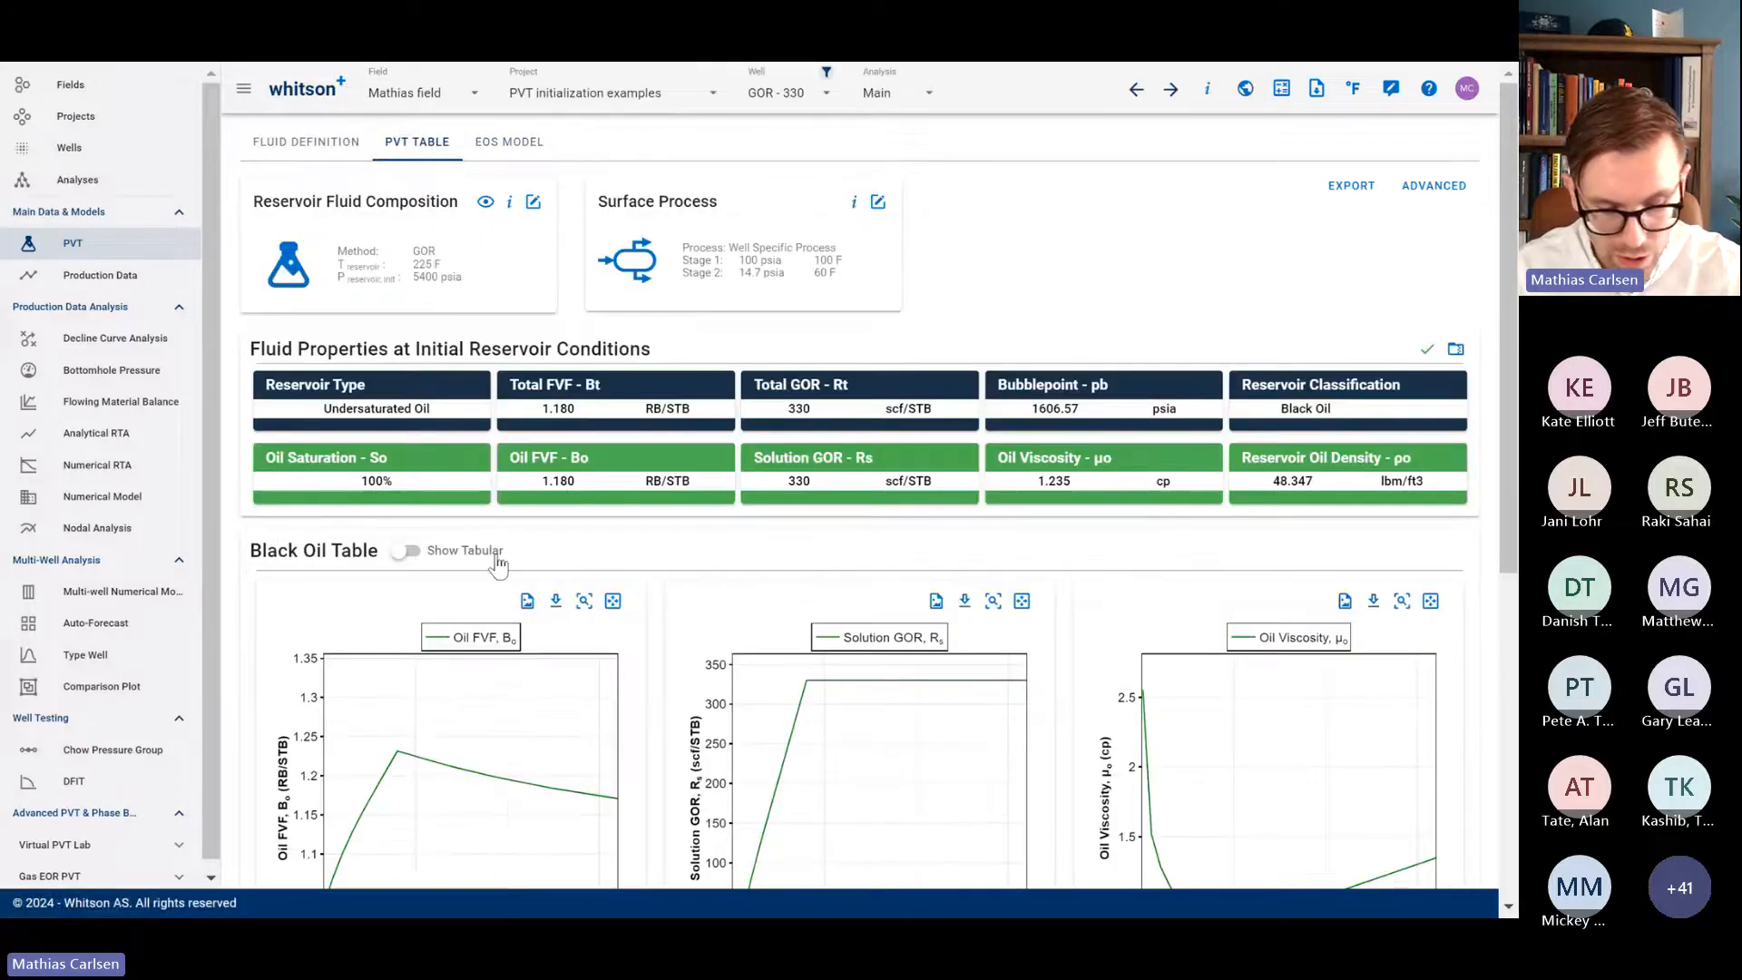
scroll(497, 554, down, 6)
scroll(497, 554, up, 6)
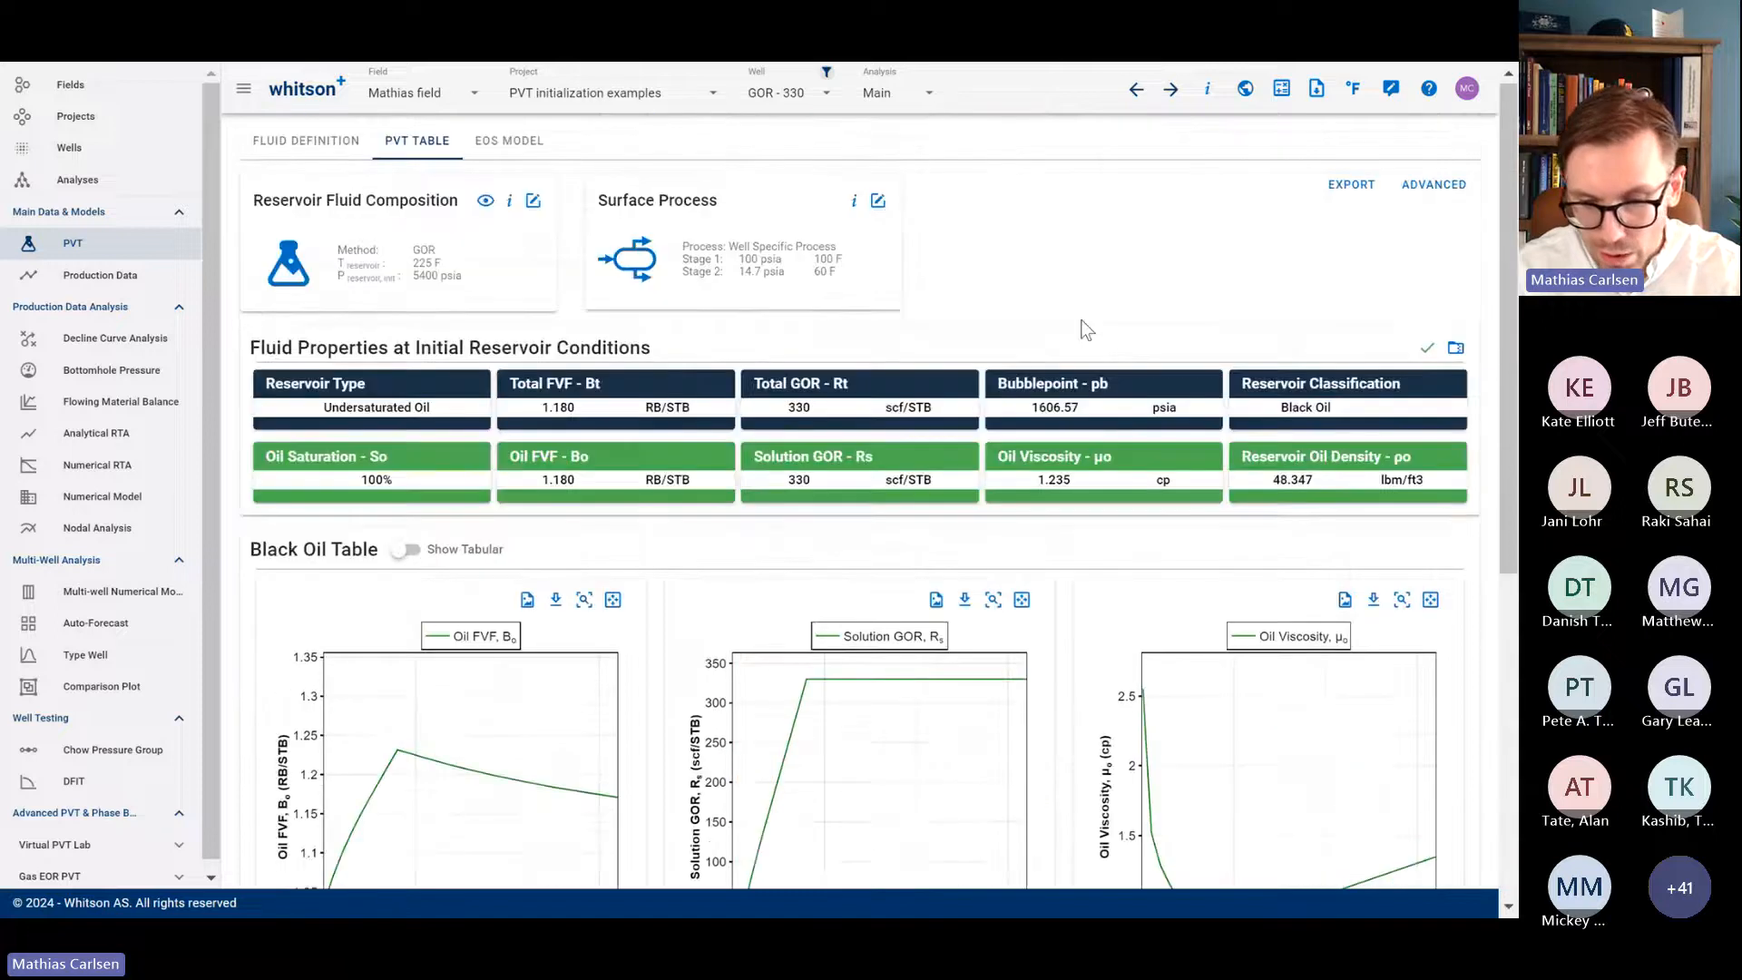
click(1347, 186)
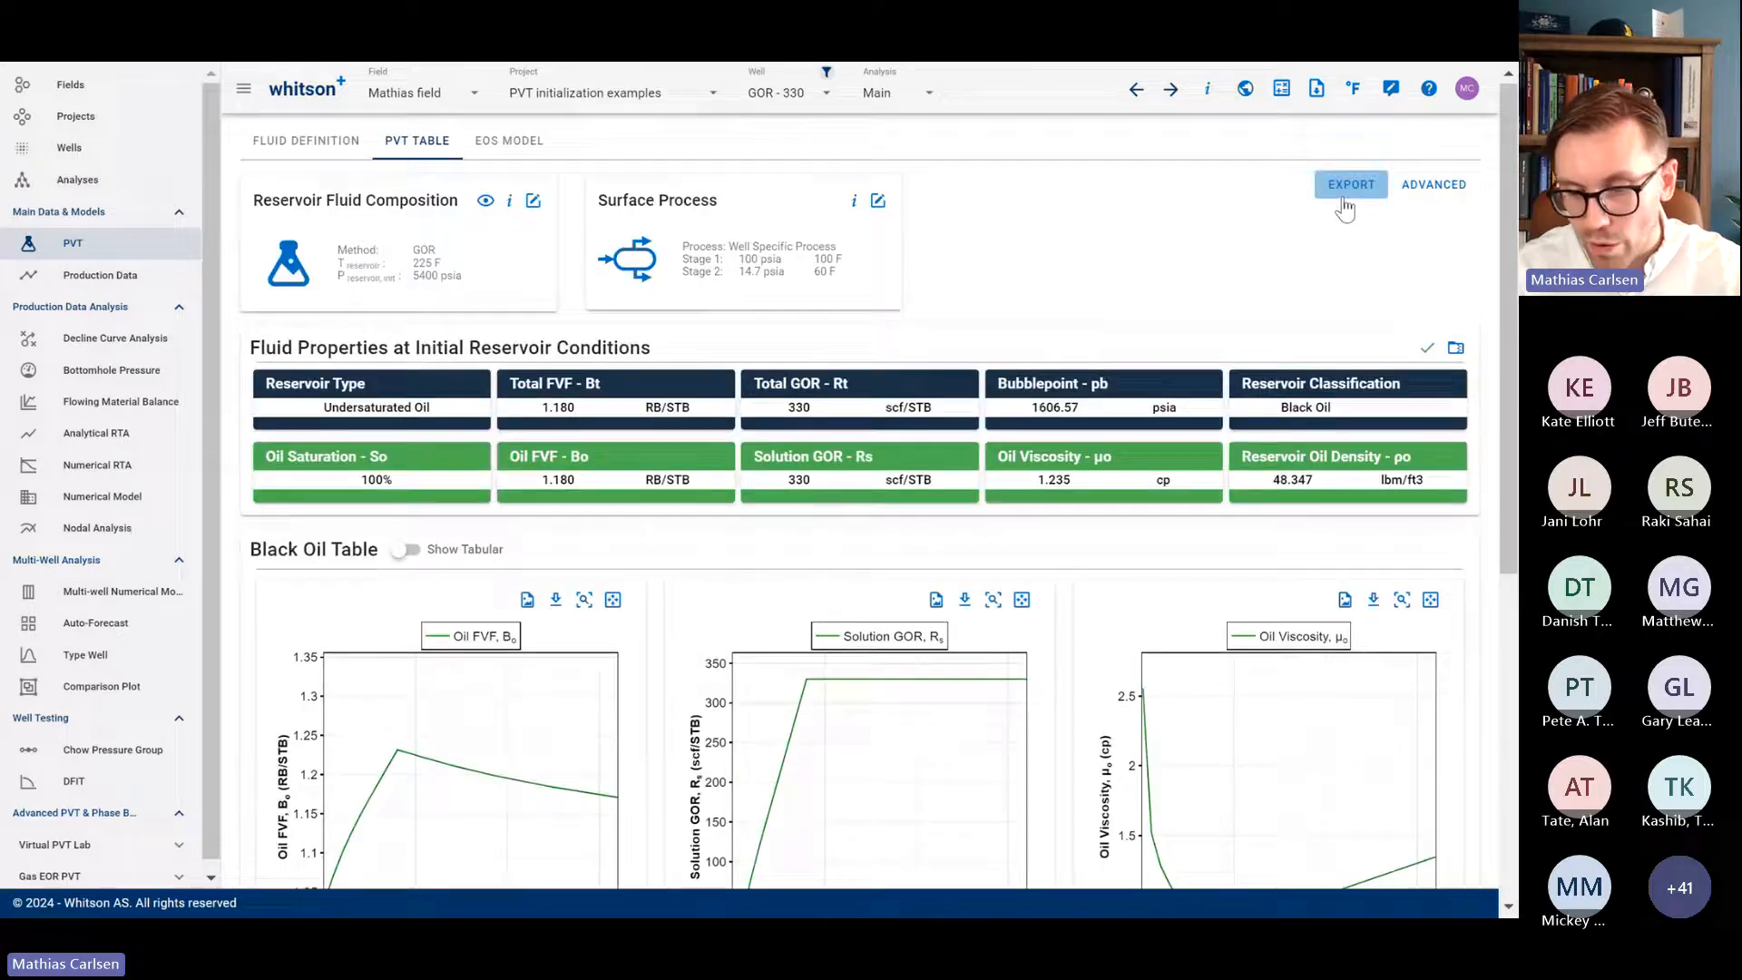
click(1153, 241)
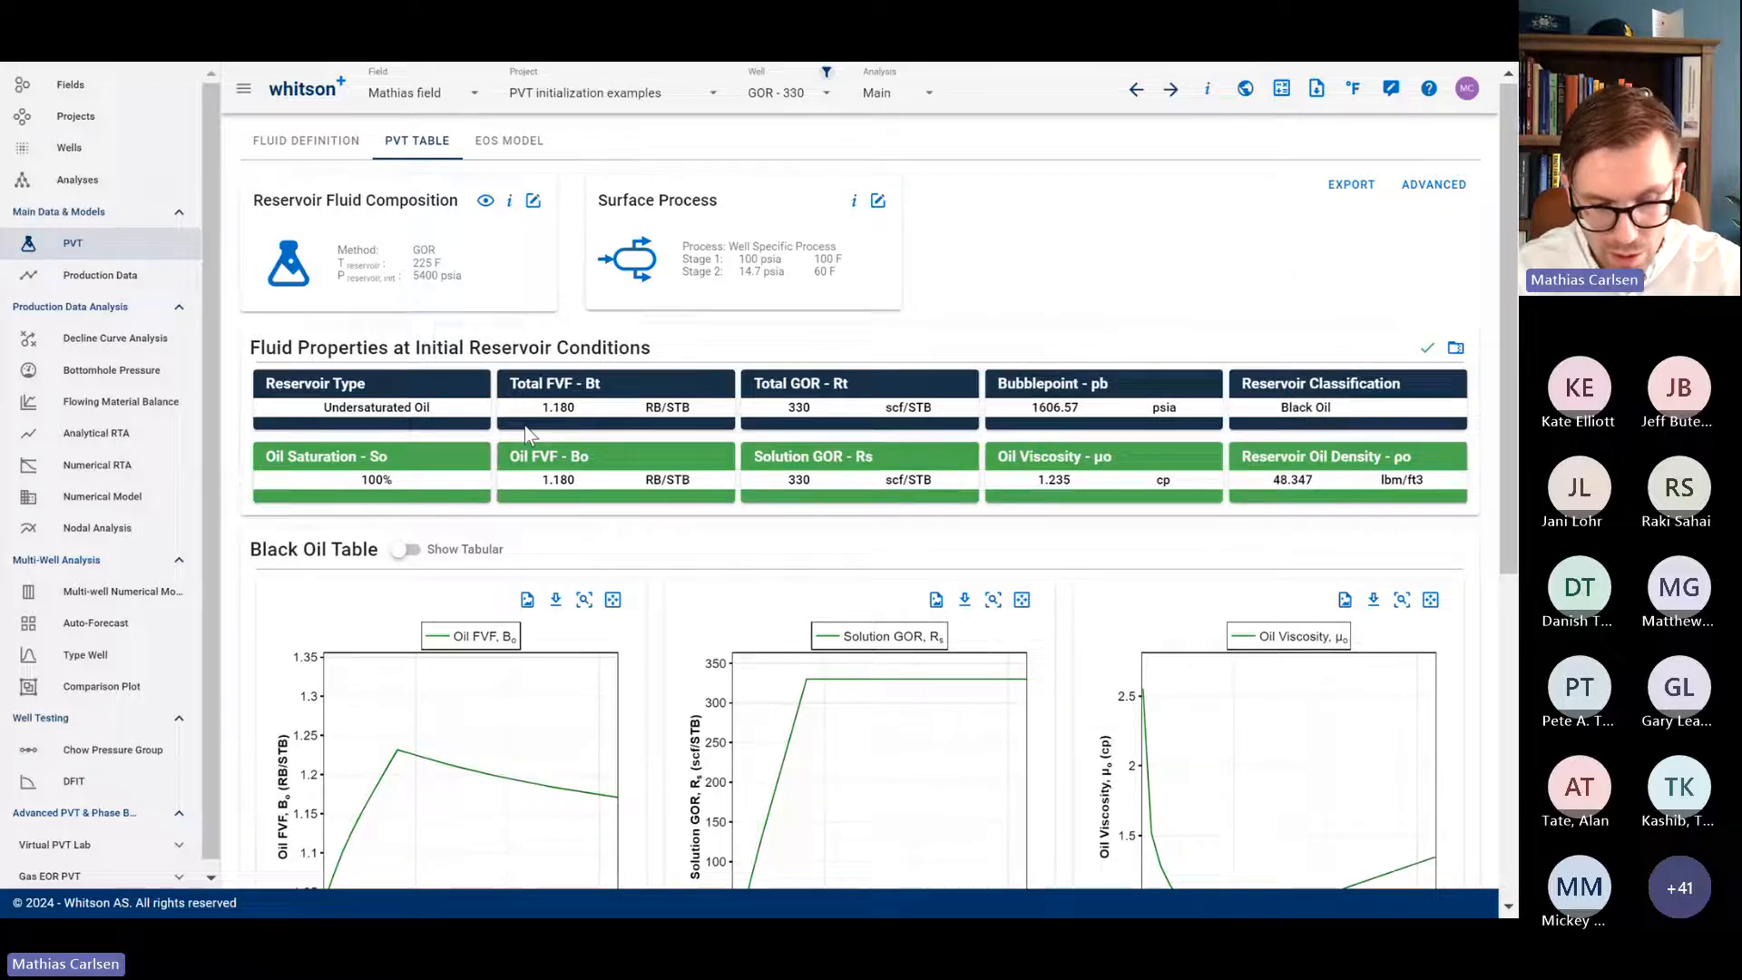
Step: Inspect the bubblepoint, total GOR and reservoir type among the fluid properties at initial reservoir conditions
drag(1081, 406, 1040, 406)
click(1124, 411)
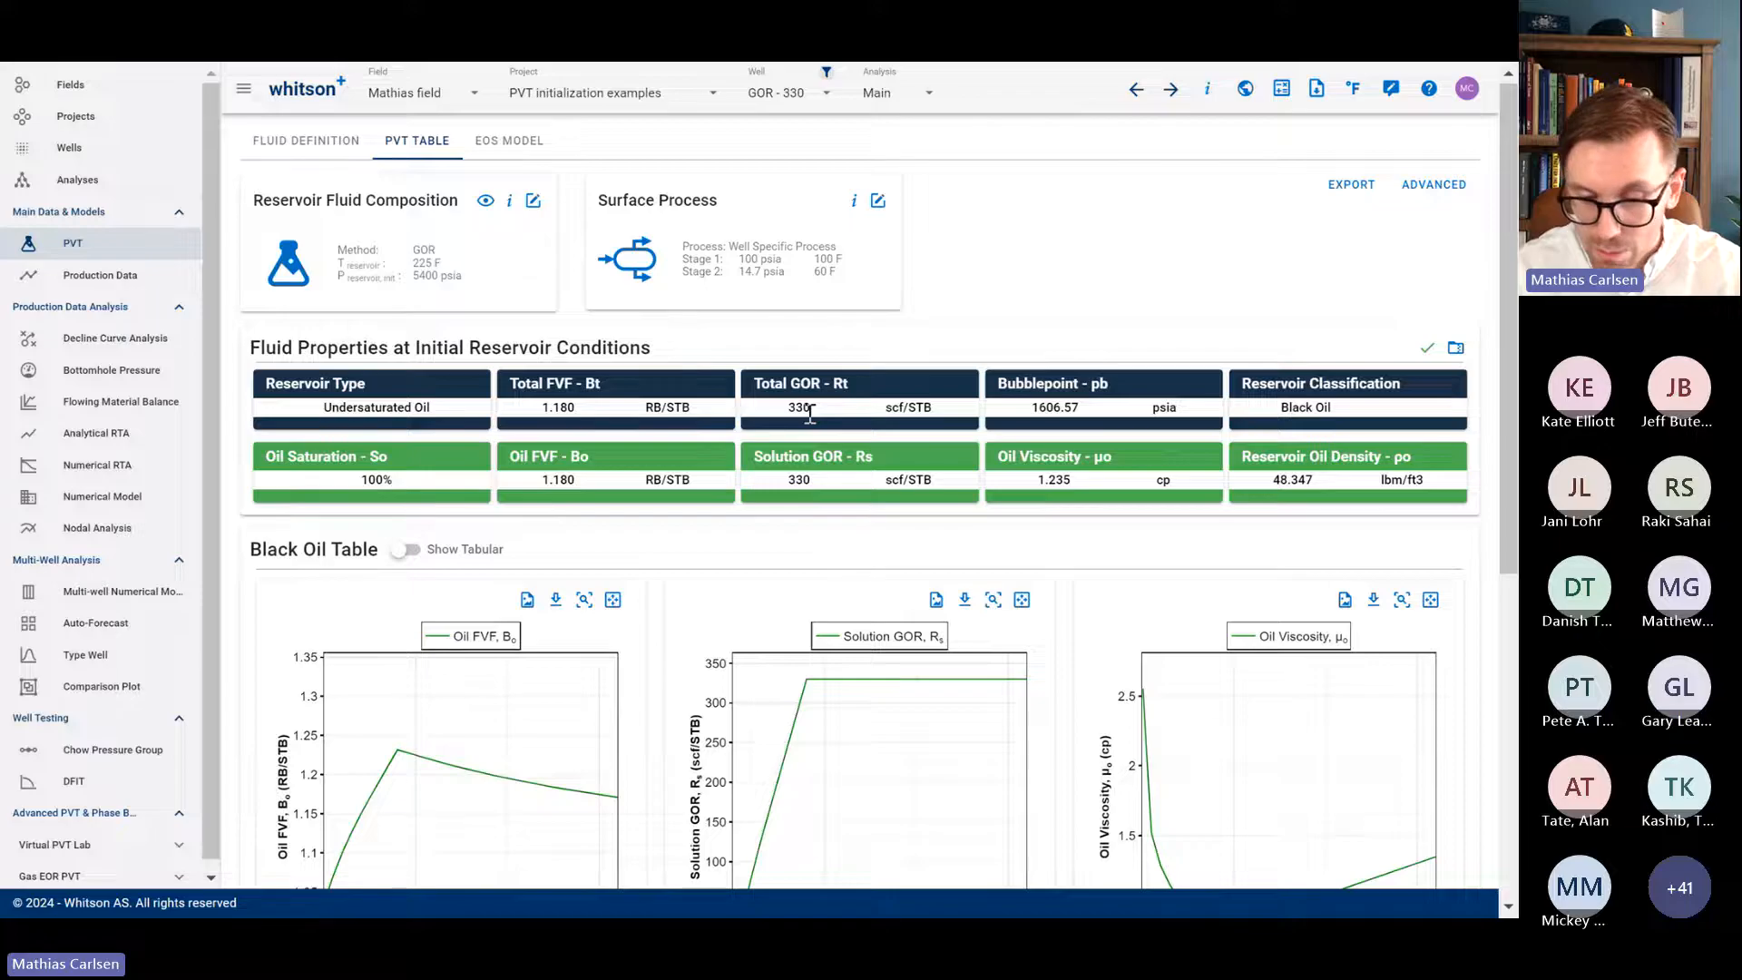
drag(813, 407, 784, 410)
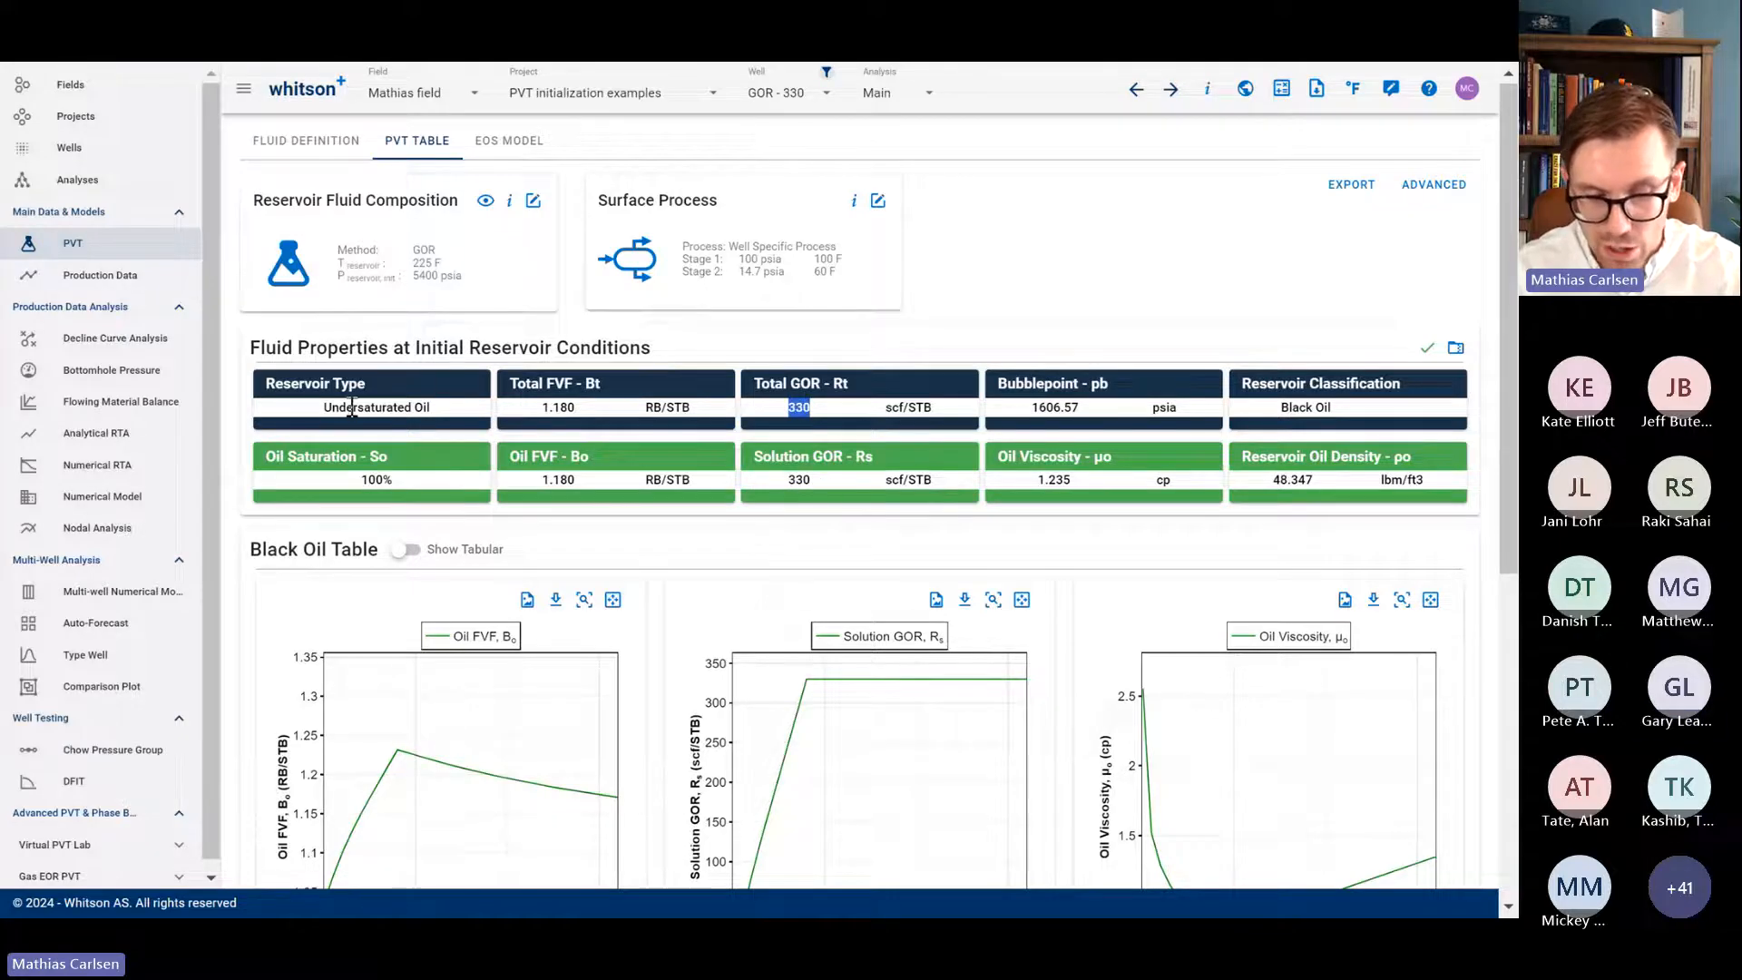
drag(325, 408, 431, 410)
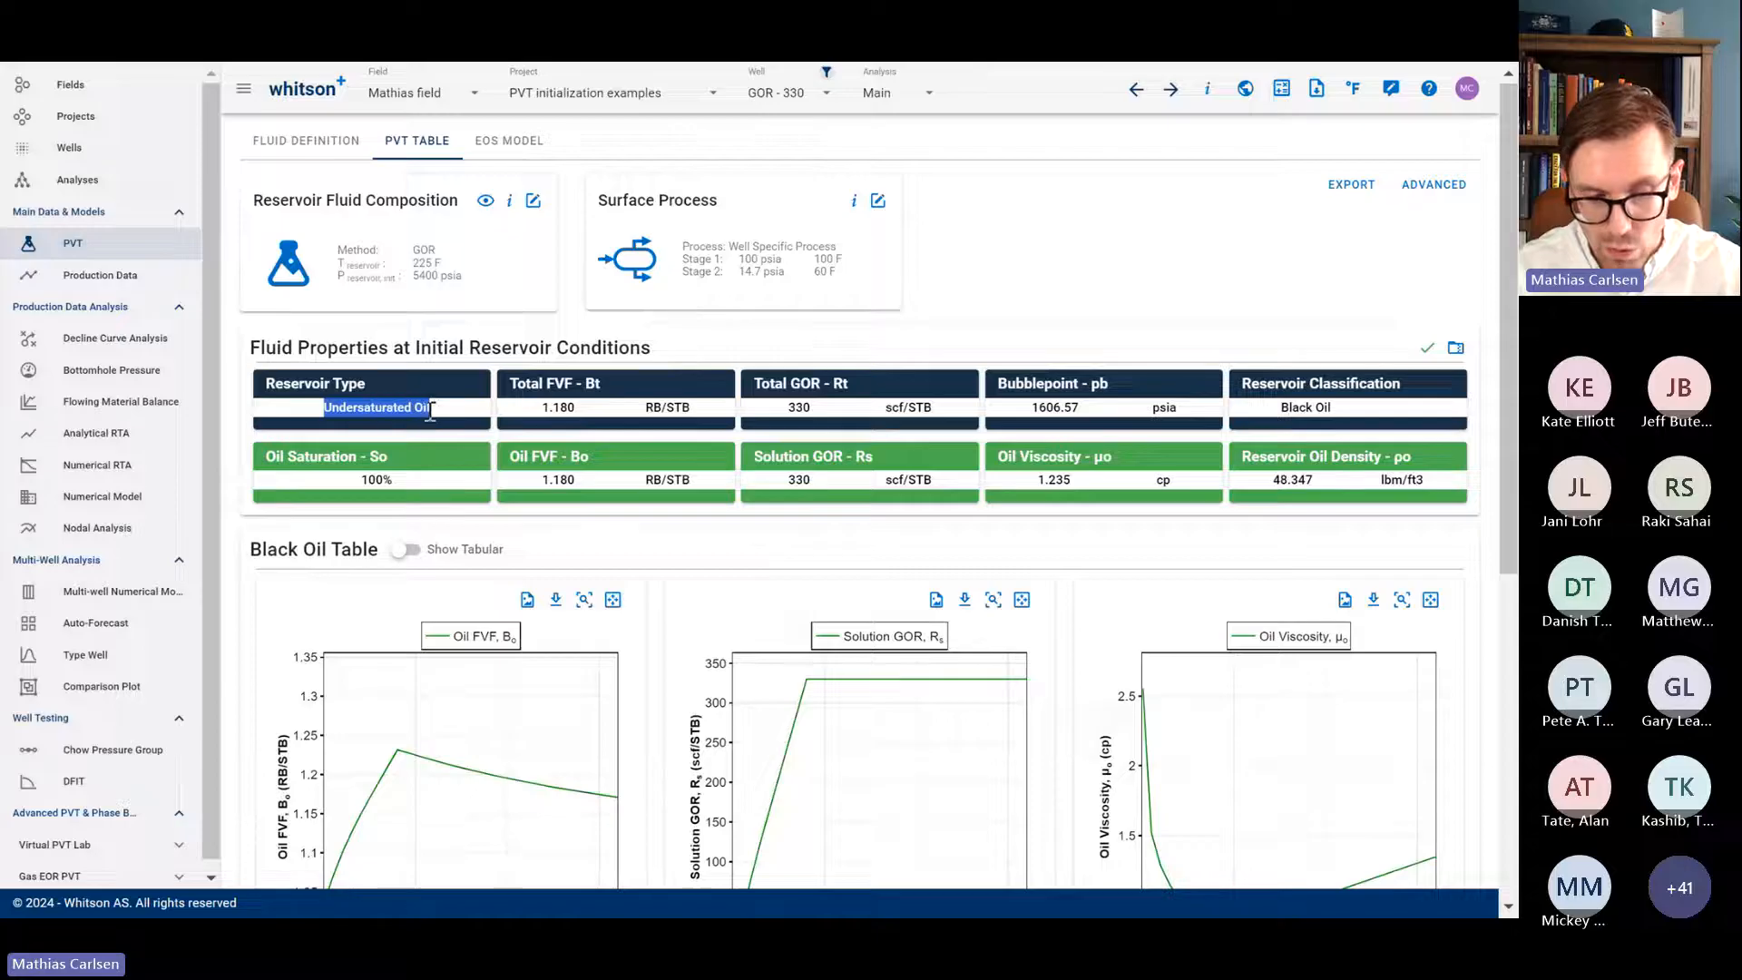
Step: Return to the fluid definition and switch to the presentation to show the Case Study 2 slide
click(329, 153)
key(alt+Tab)
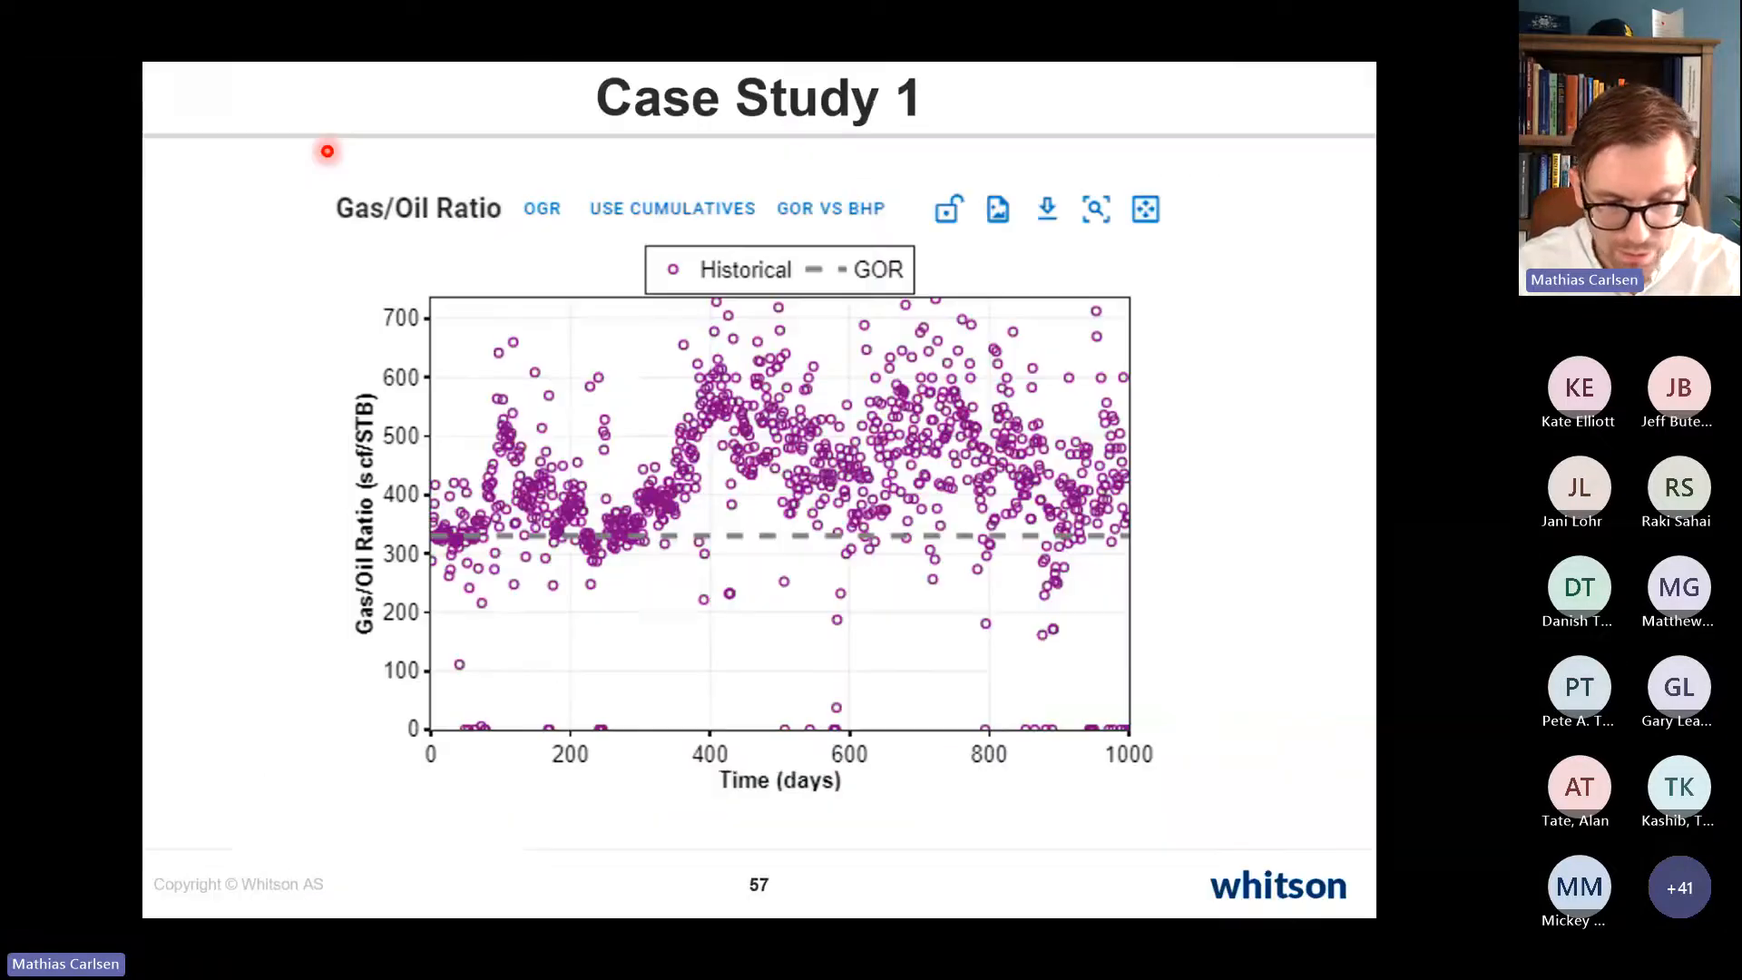
click(695, 774)
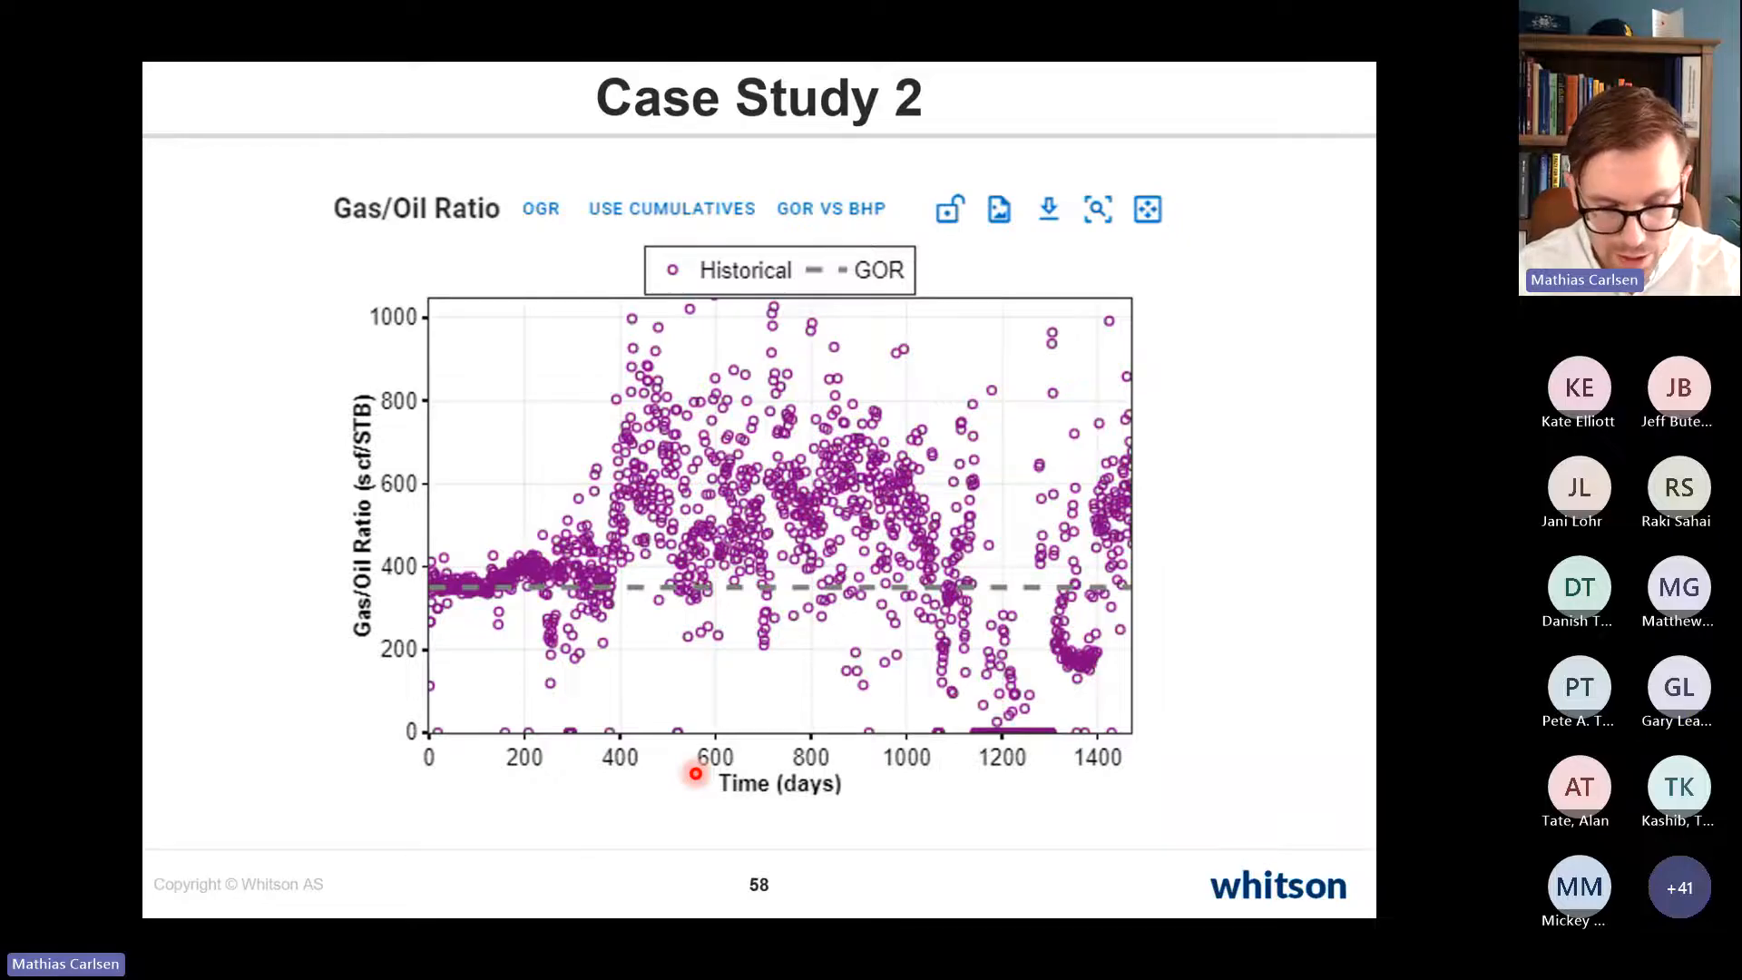
Step: Switch back to whitson+ and open the PVT fluid definition of well GOR - 350
key(alt+Tab)
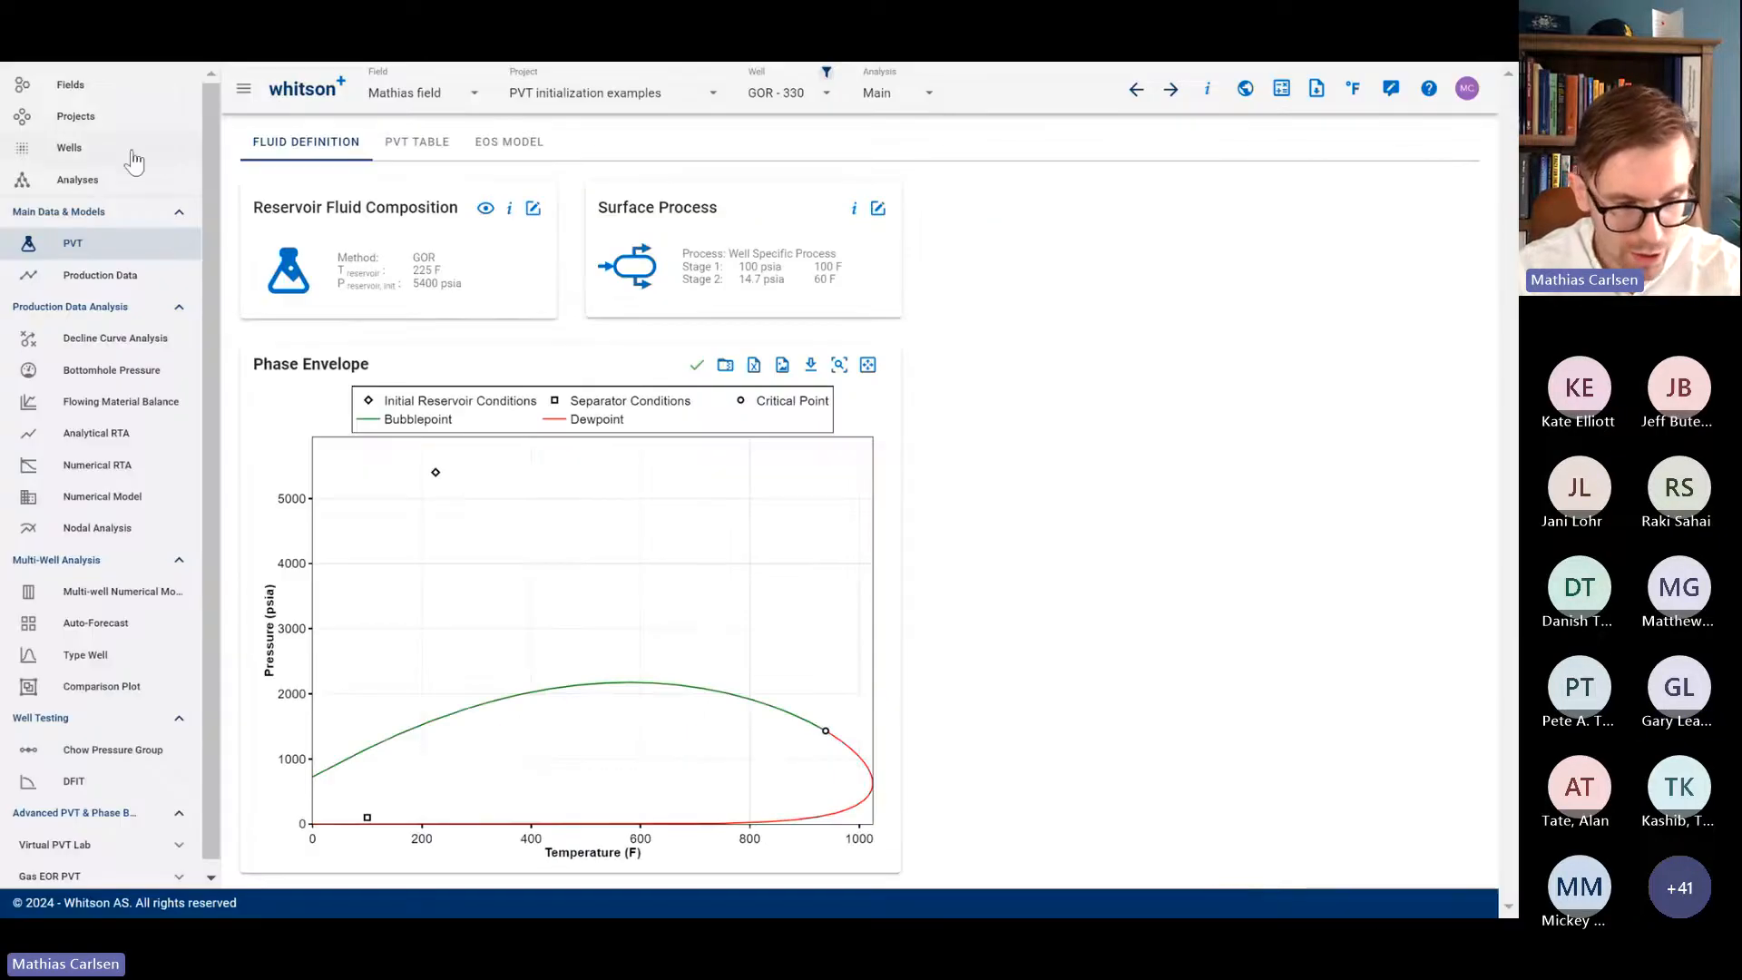
click(133, 152)
click(386, 274)
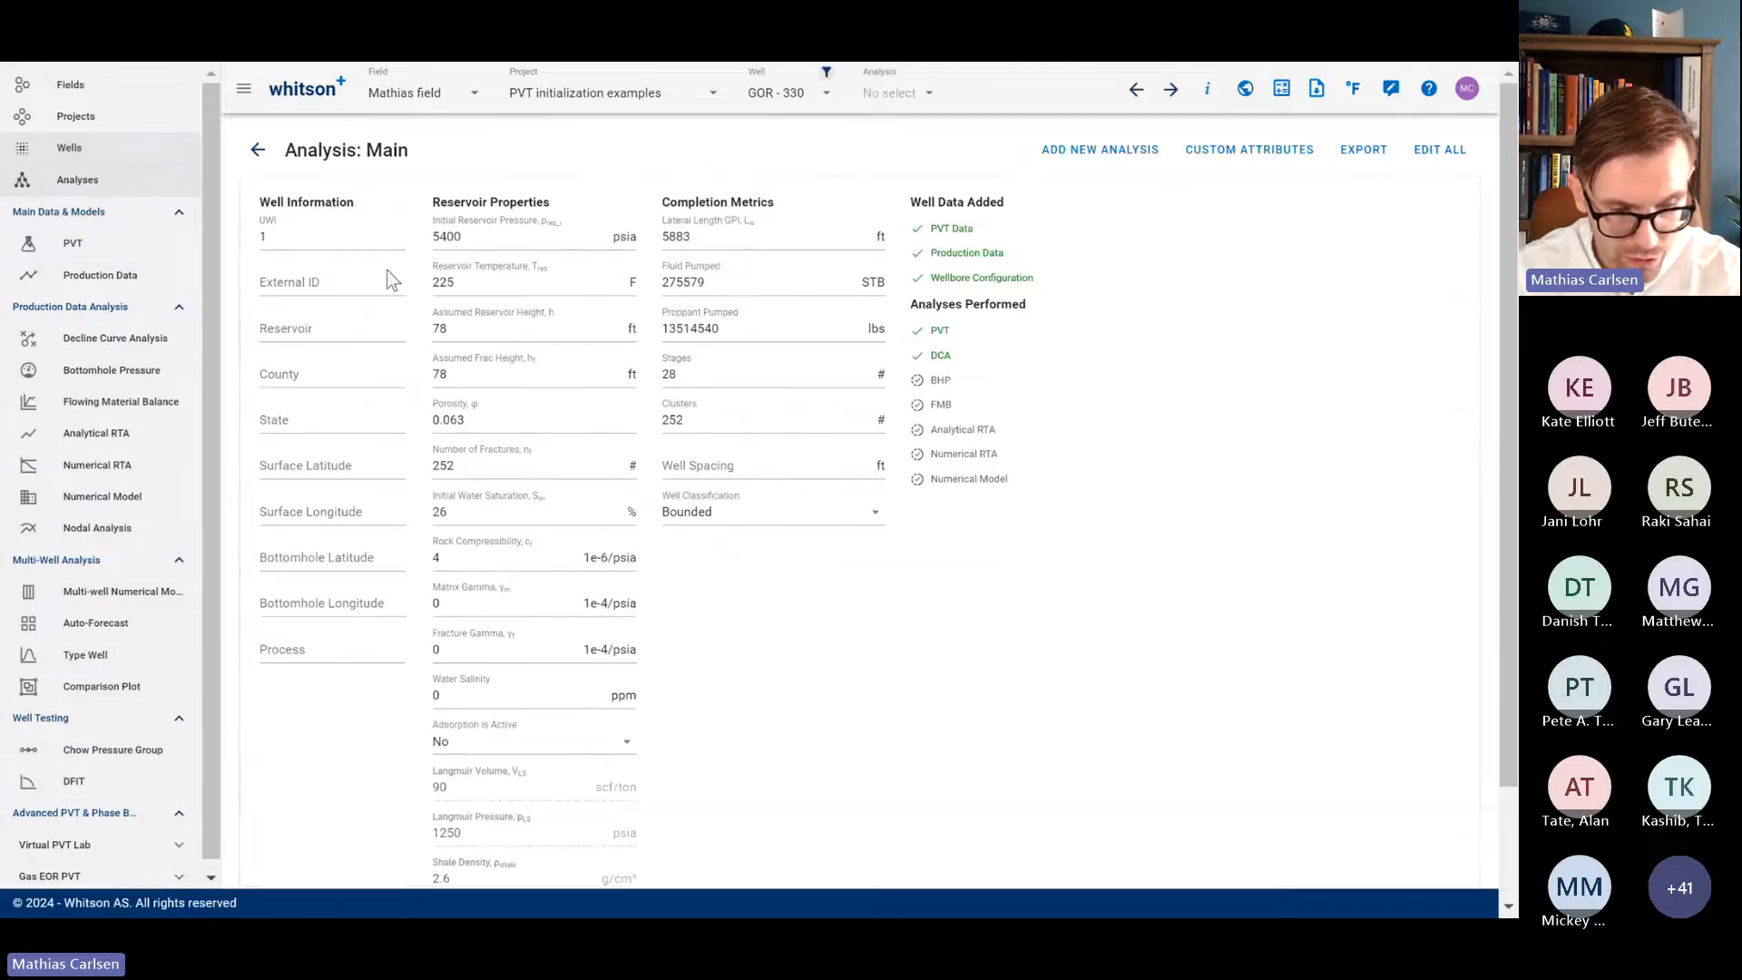
click(159, 247)
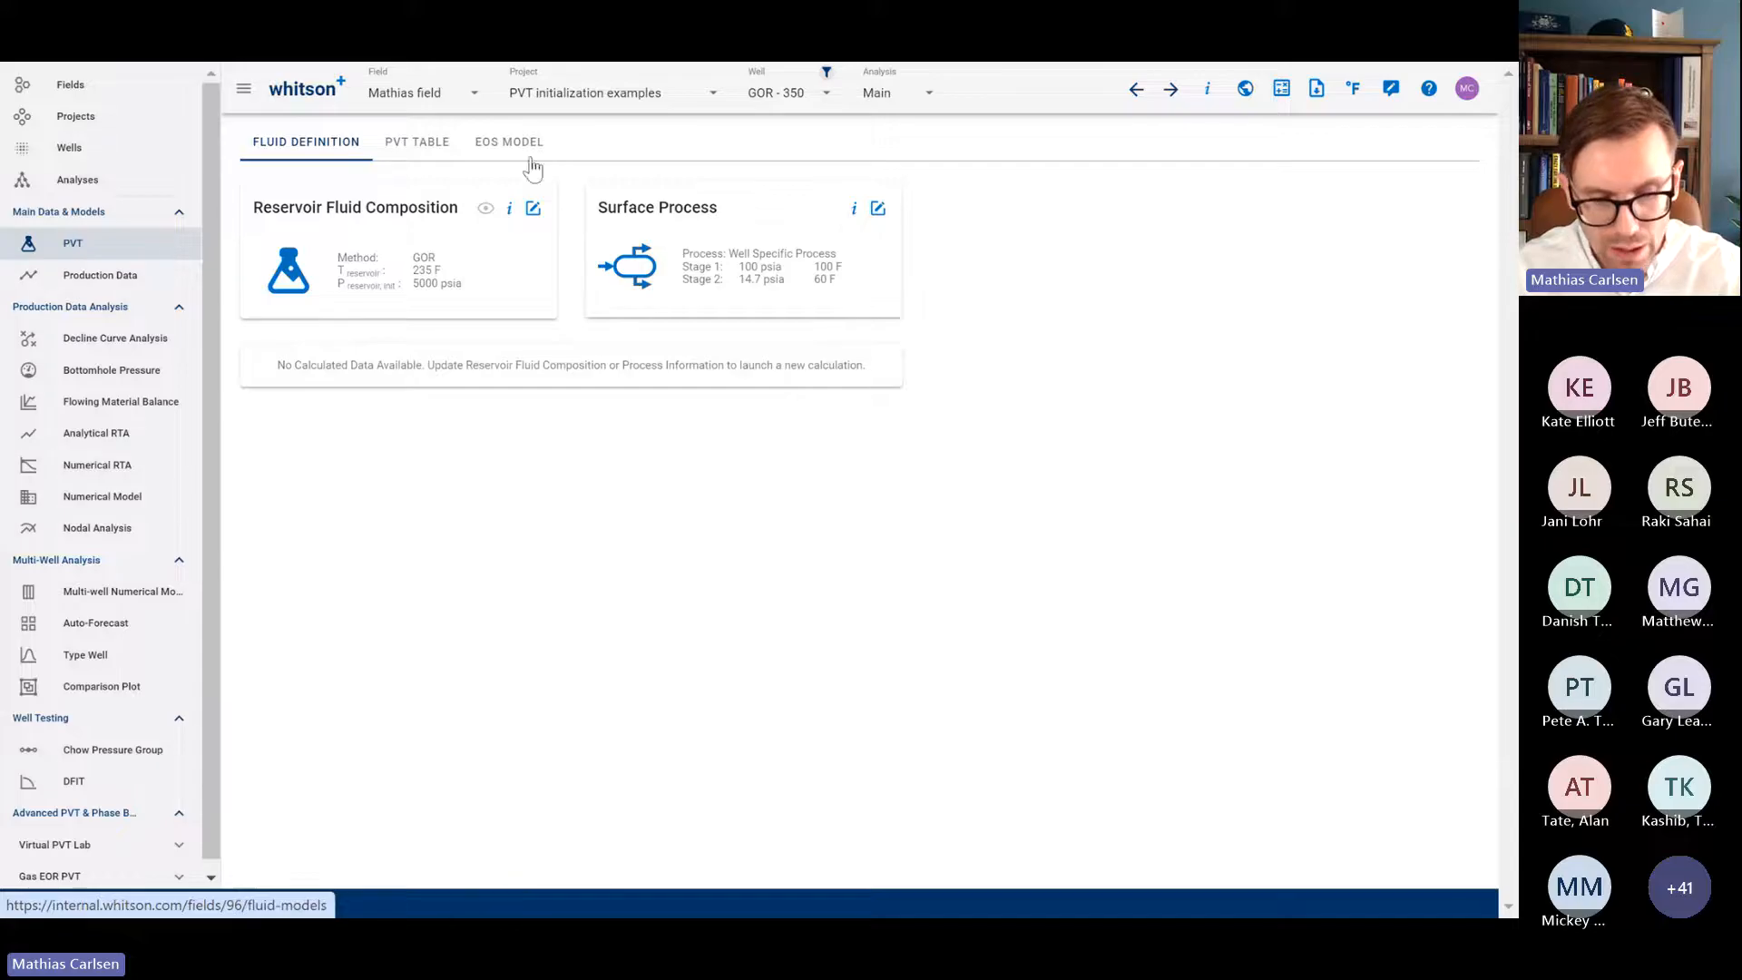
Step: Check the first 90 or so days of the well's GOR data and save the fluid composition with an initial total GOR of 350 scf/STB
click(534, 208)
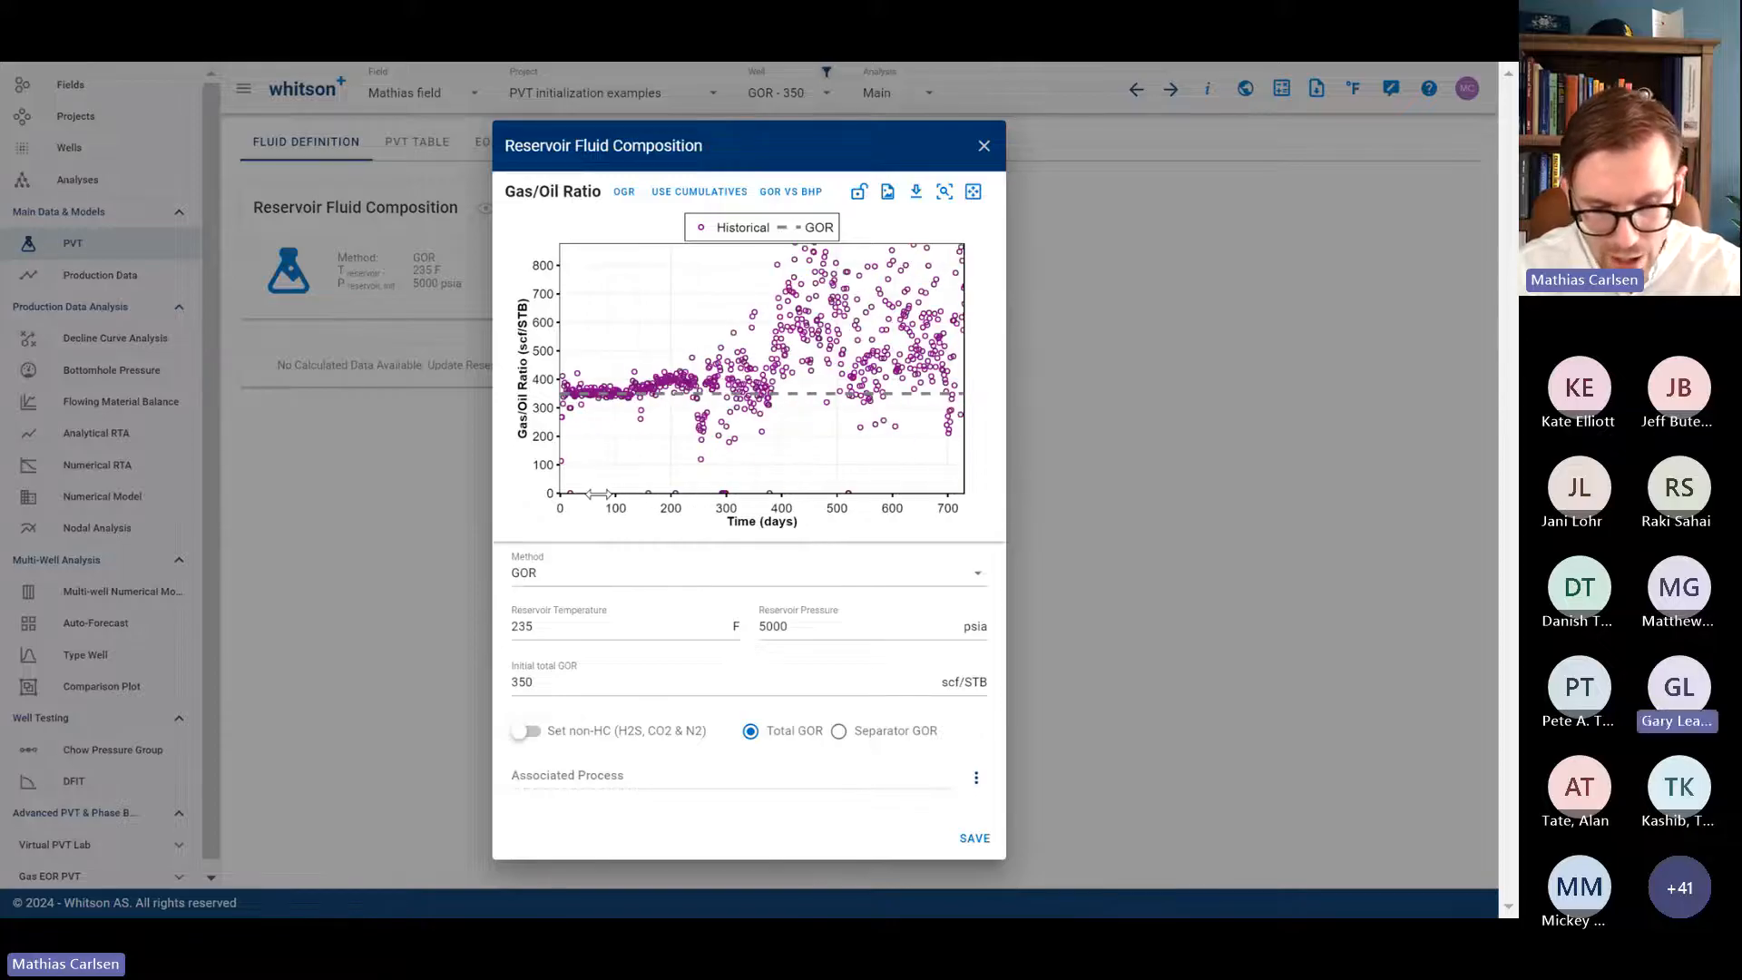
drag(546, 493, 980, 483)
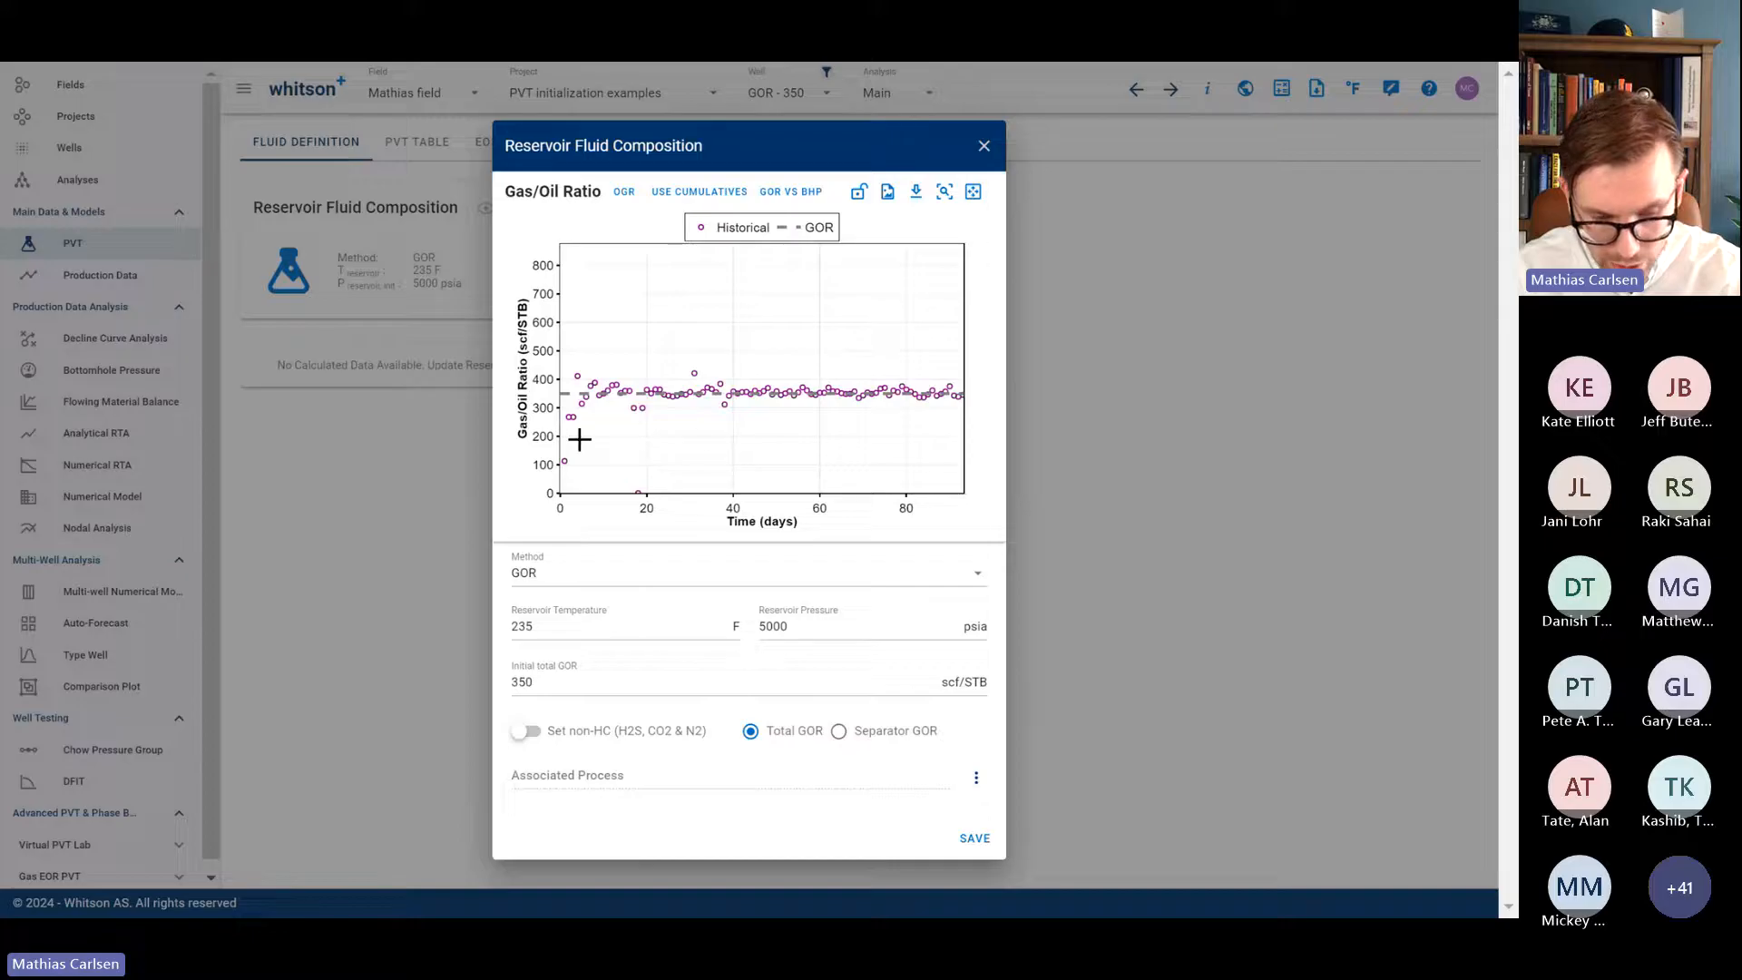
click(674, 202)
click(673, 202)
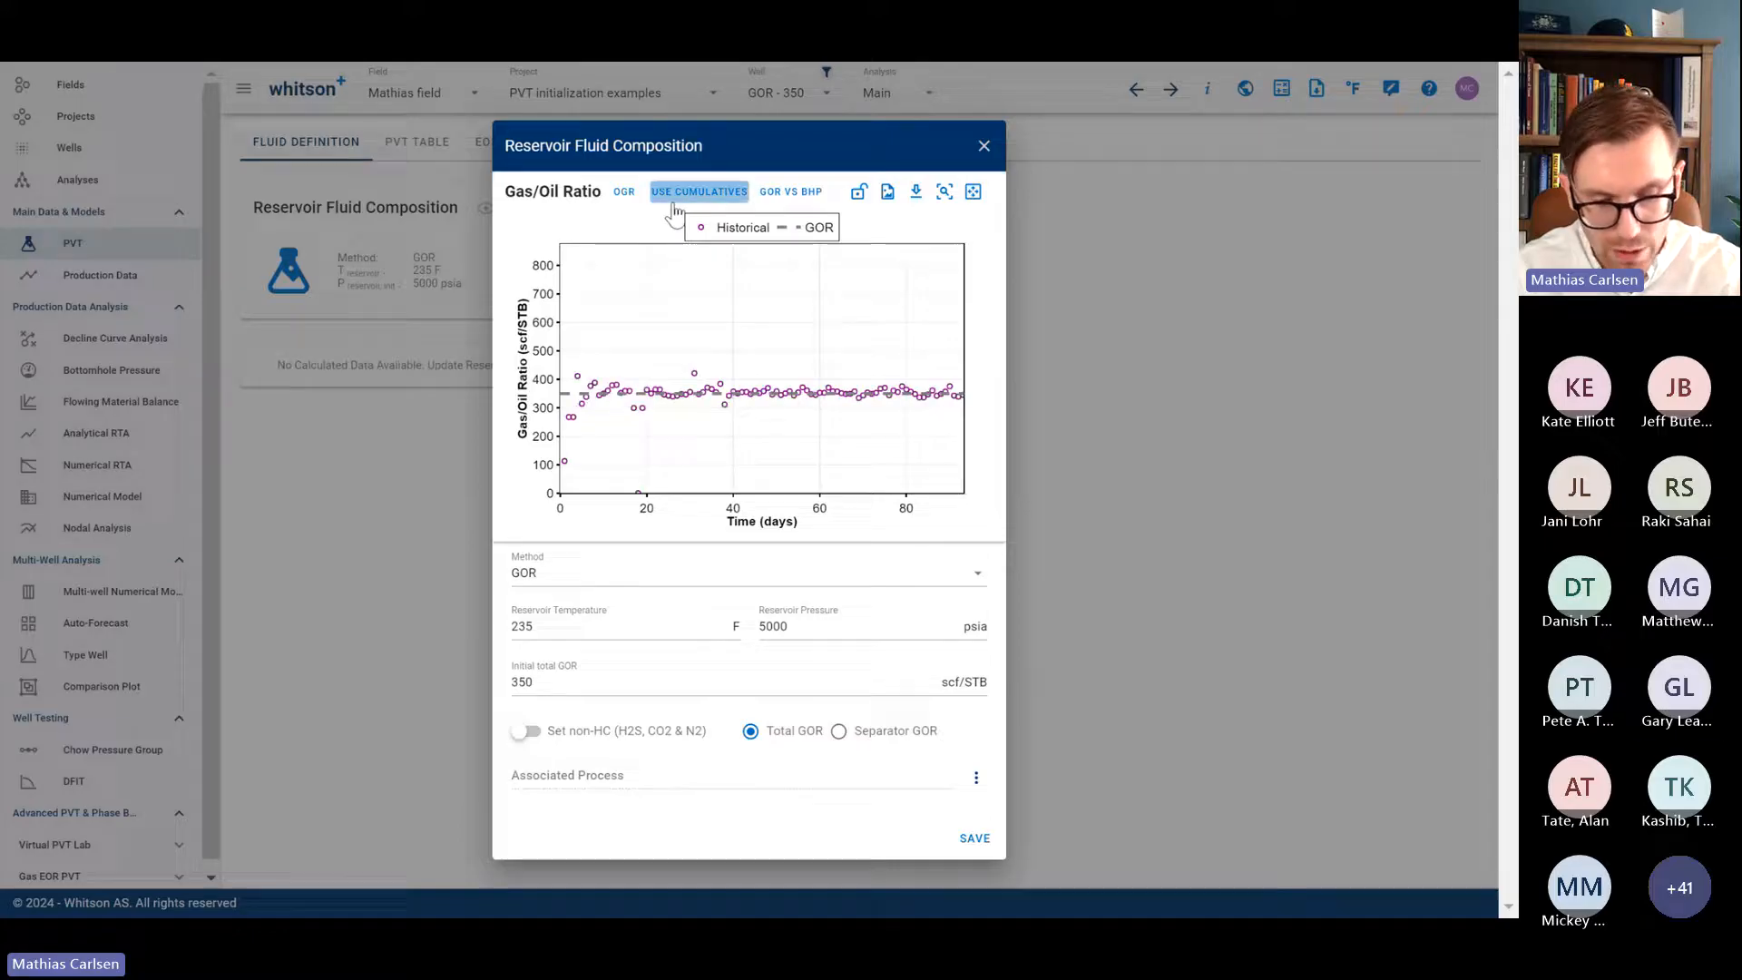
click(999, 841)
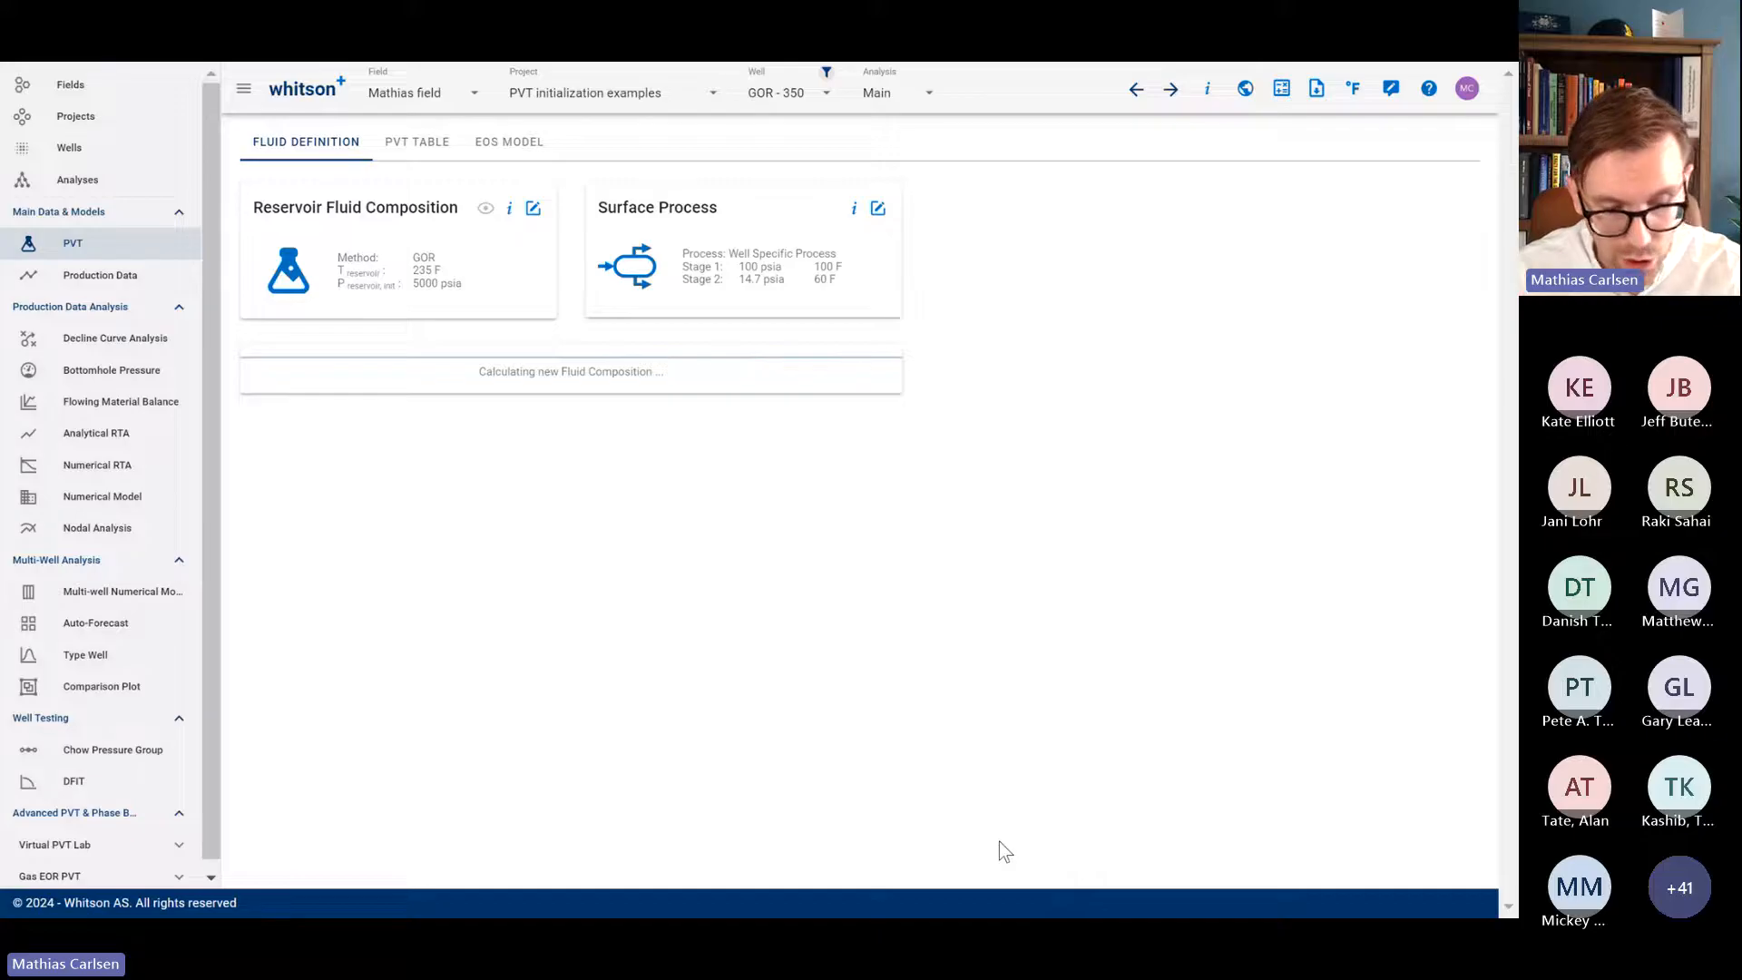
Step: Look through the calculated reservoir fluid composition down to C30+ and inspect the bubblepoint in the PVT table
click(485, 208)
scroll(875, 537, down, 5)
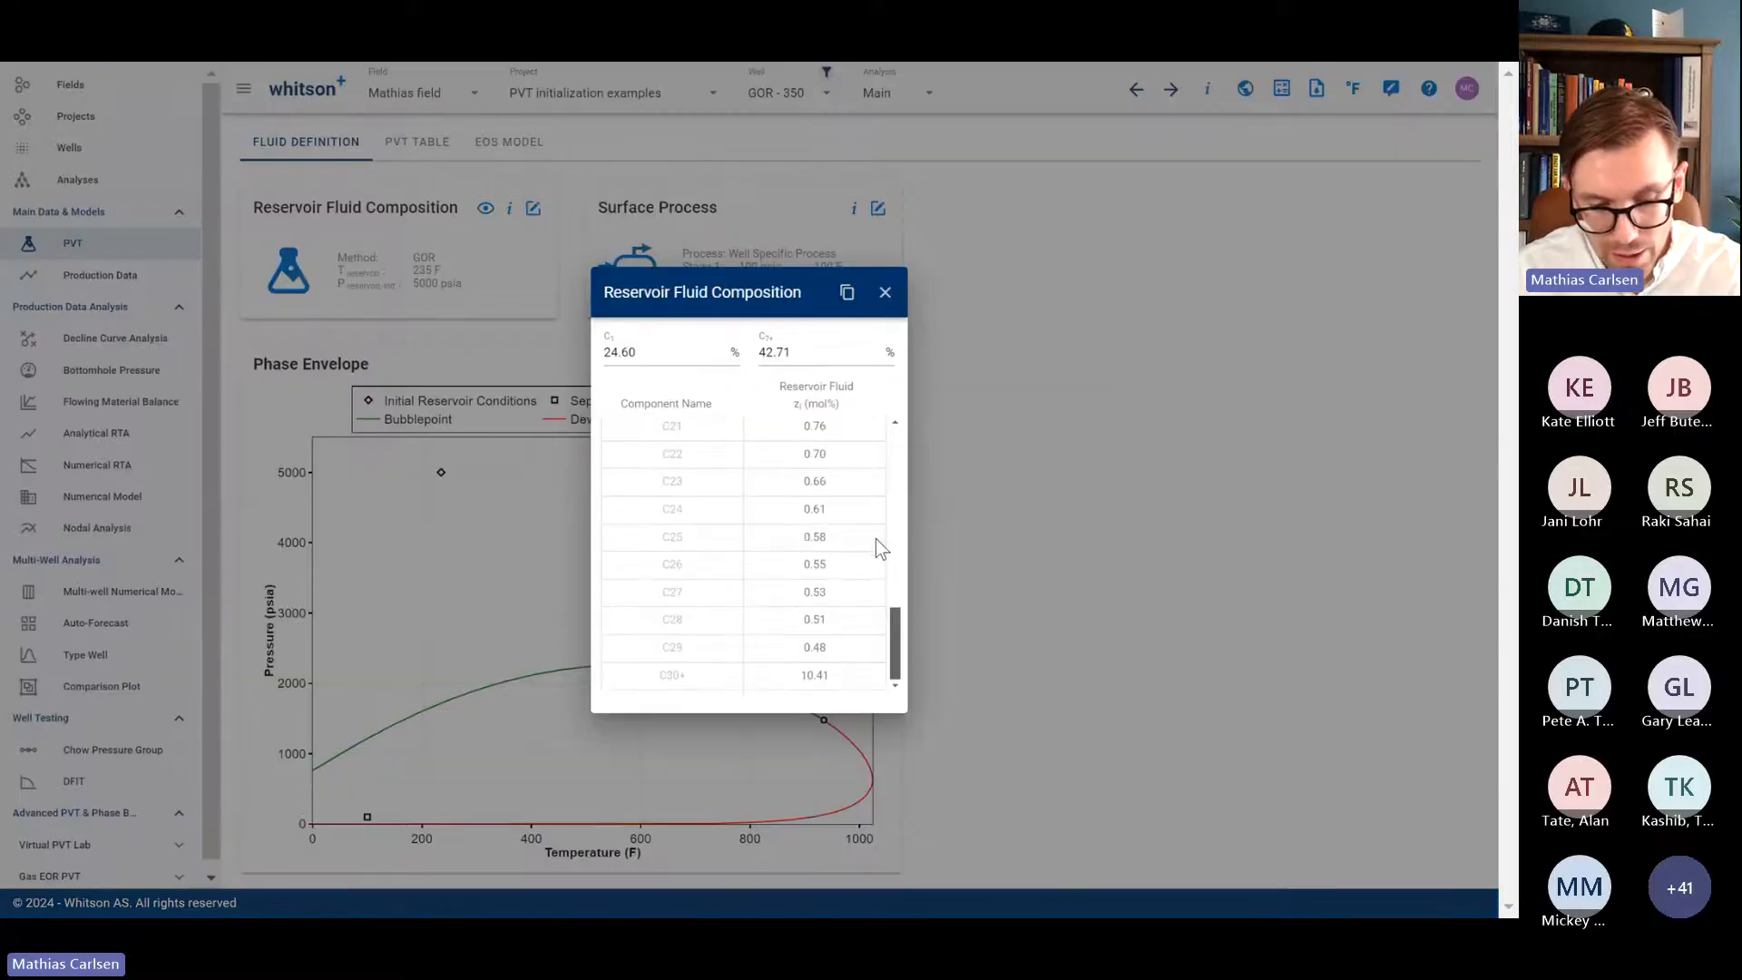
click(885, 291)
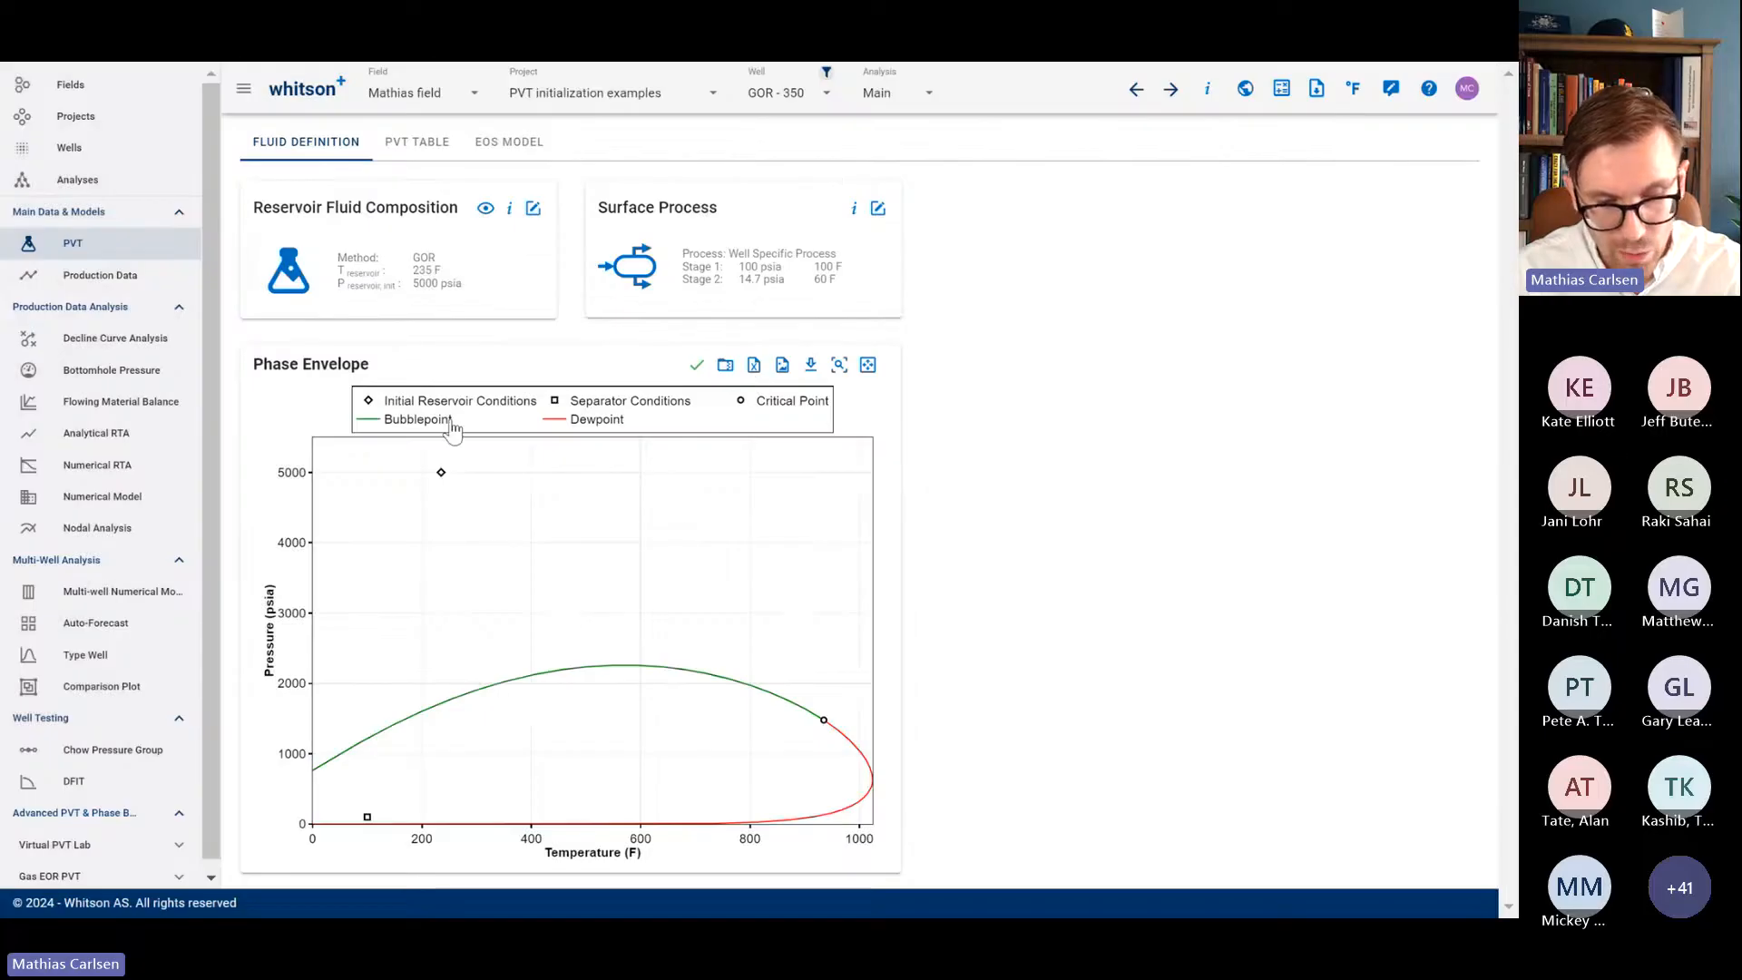
click(417, 142)
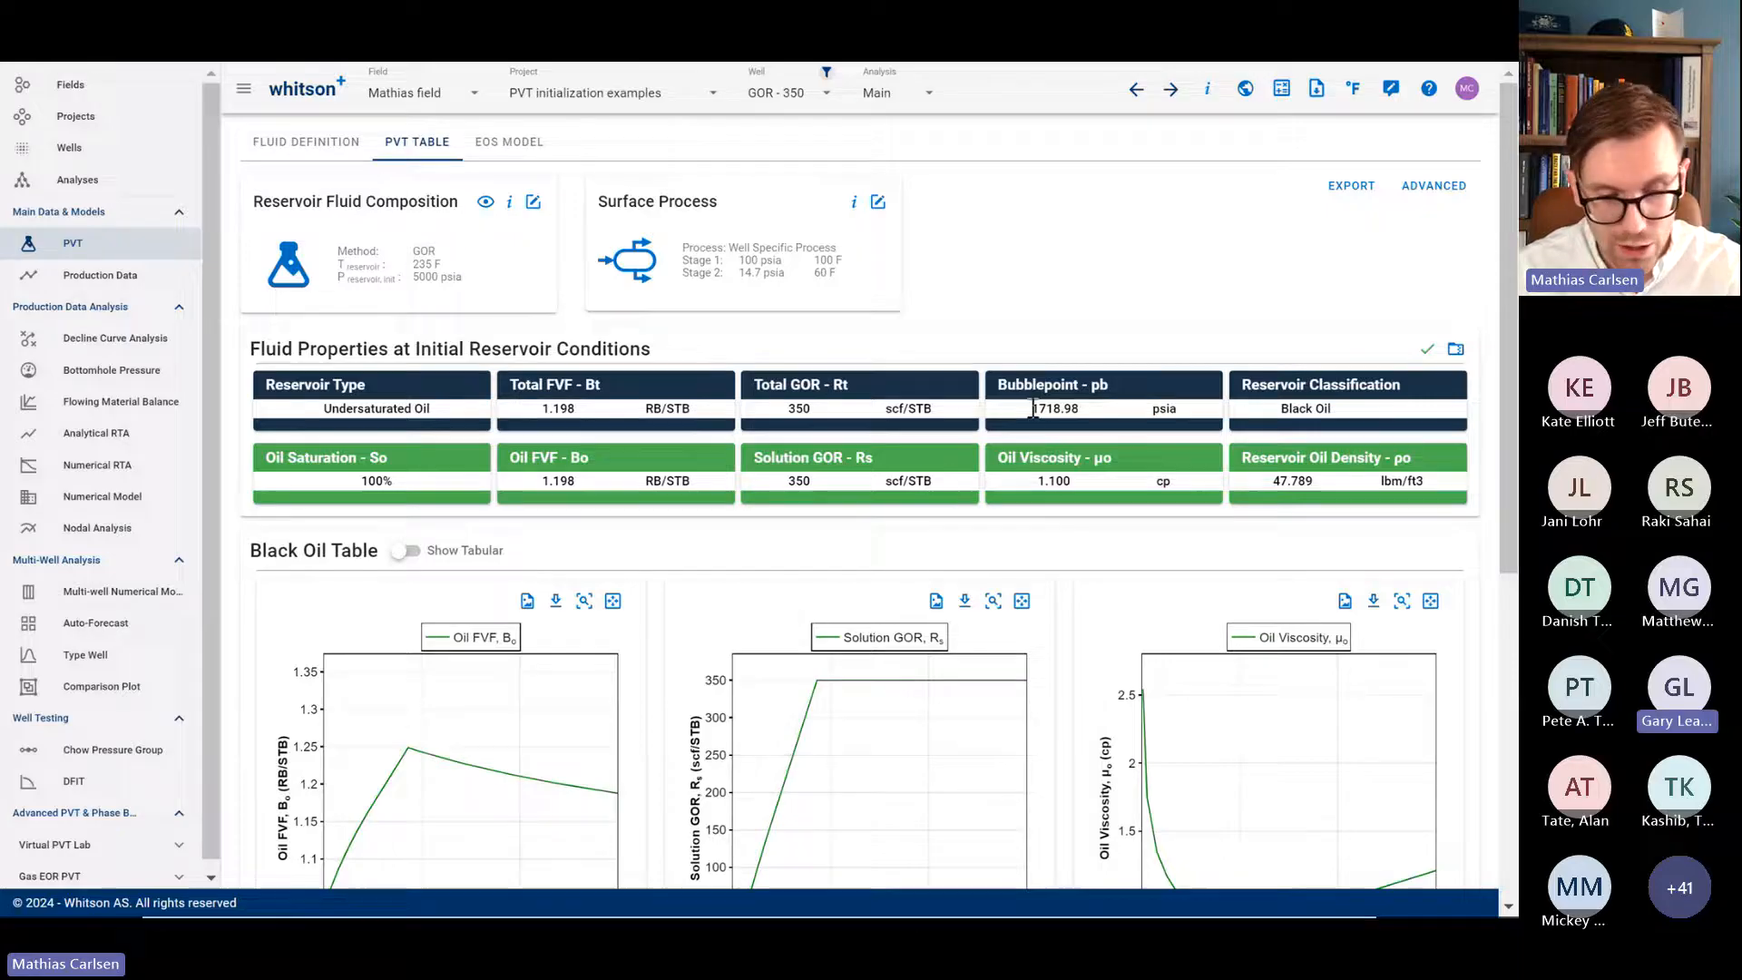
Step: Switch to the presentation to explain the bubblepoint curve on the PVT: Practical Wisdom slide, and bring up the Case Study 3 slide
key(alt+Tab)
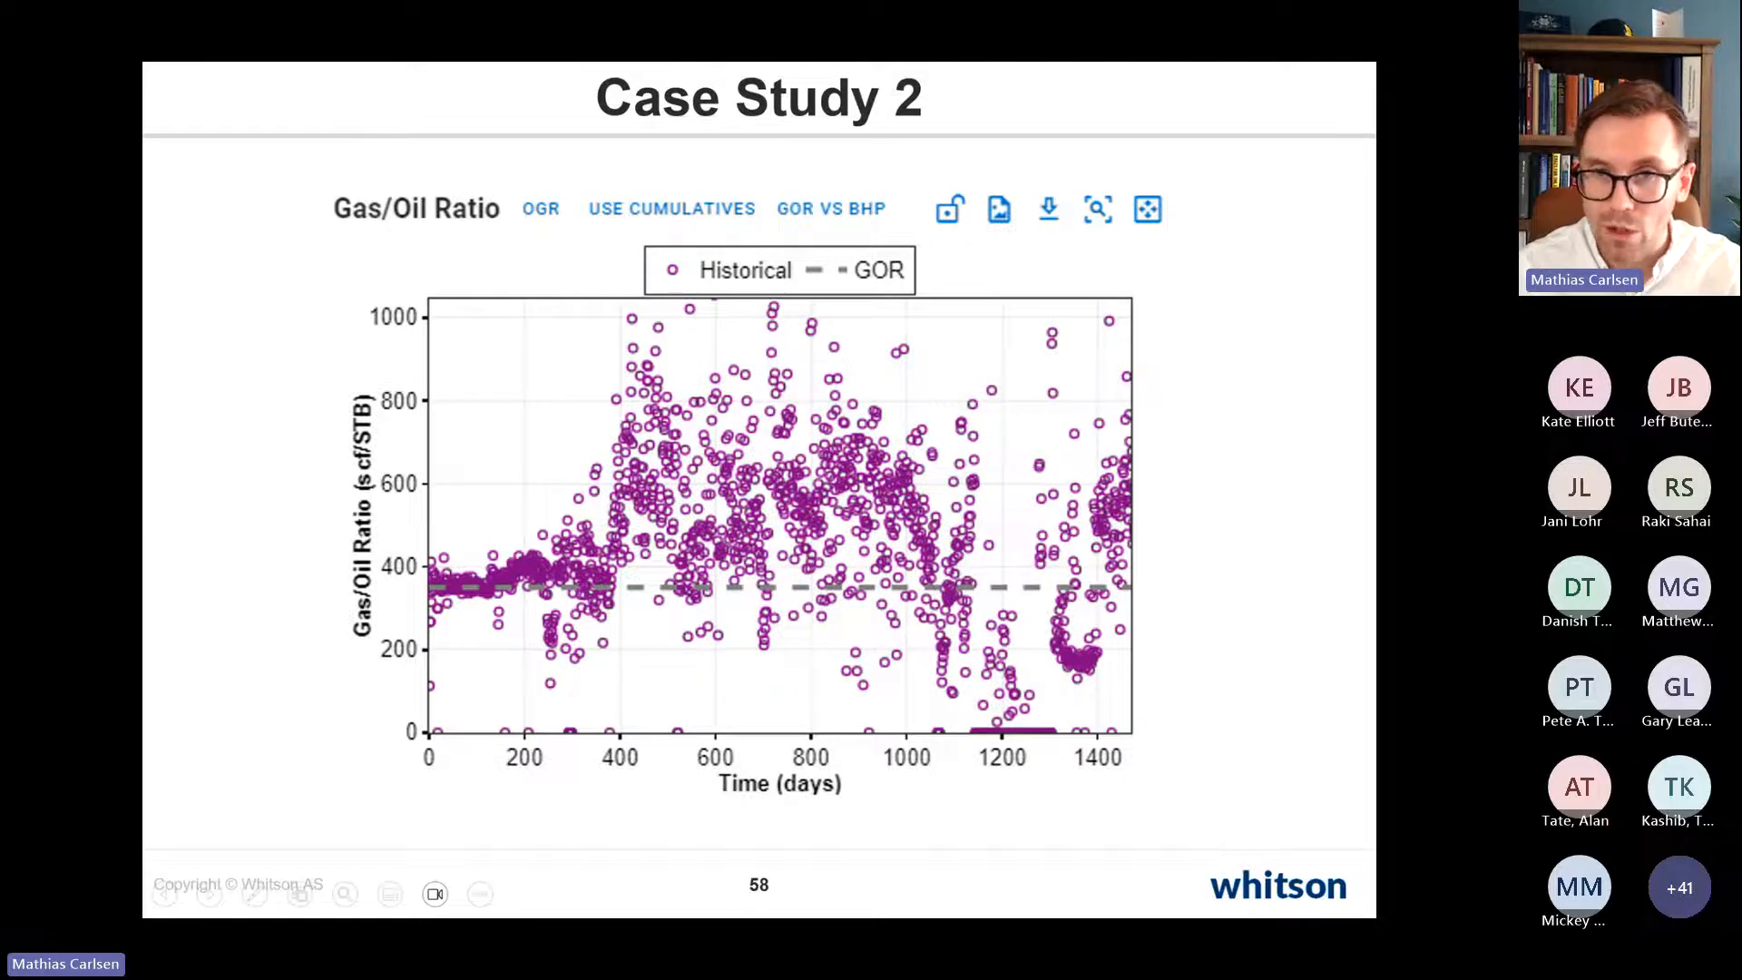
key(Left)
key(Left)
key(ctrl+l)
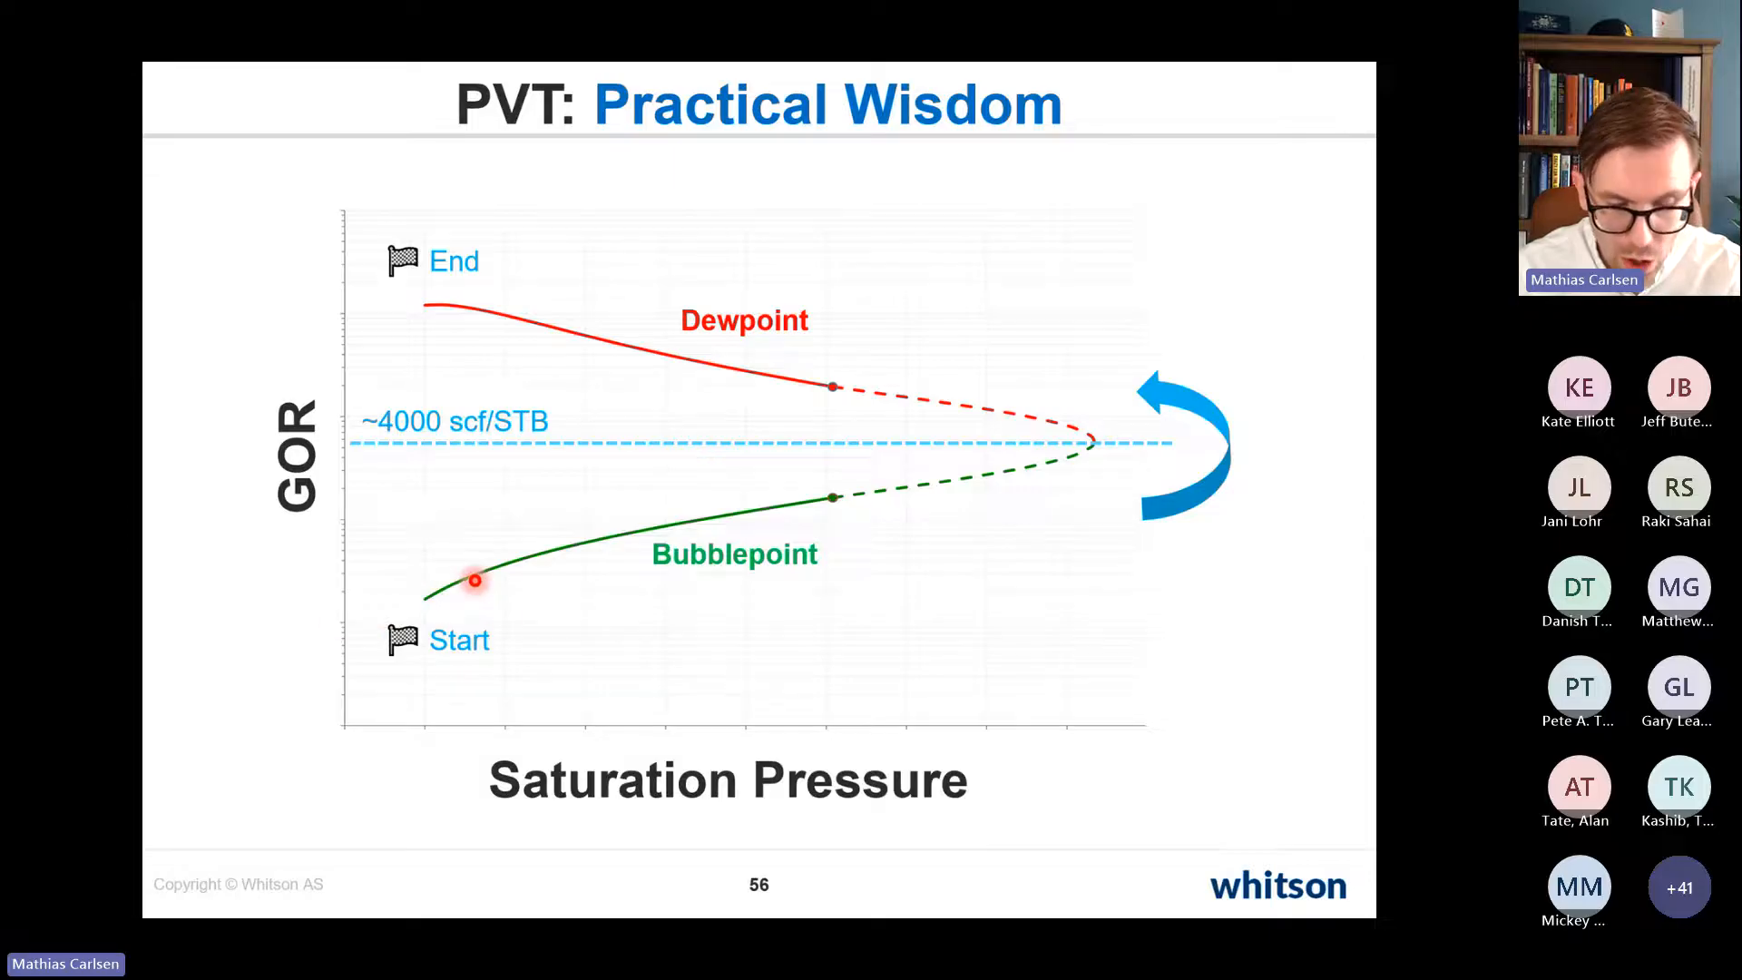
key(alt+Tab)
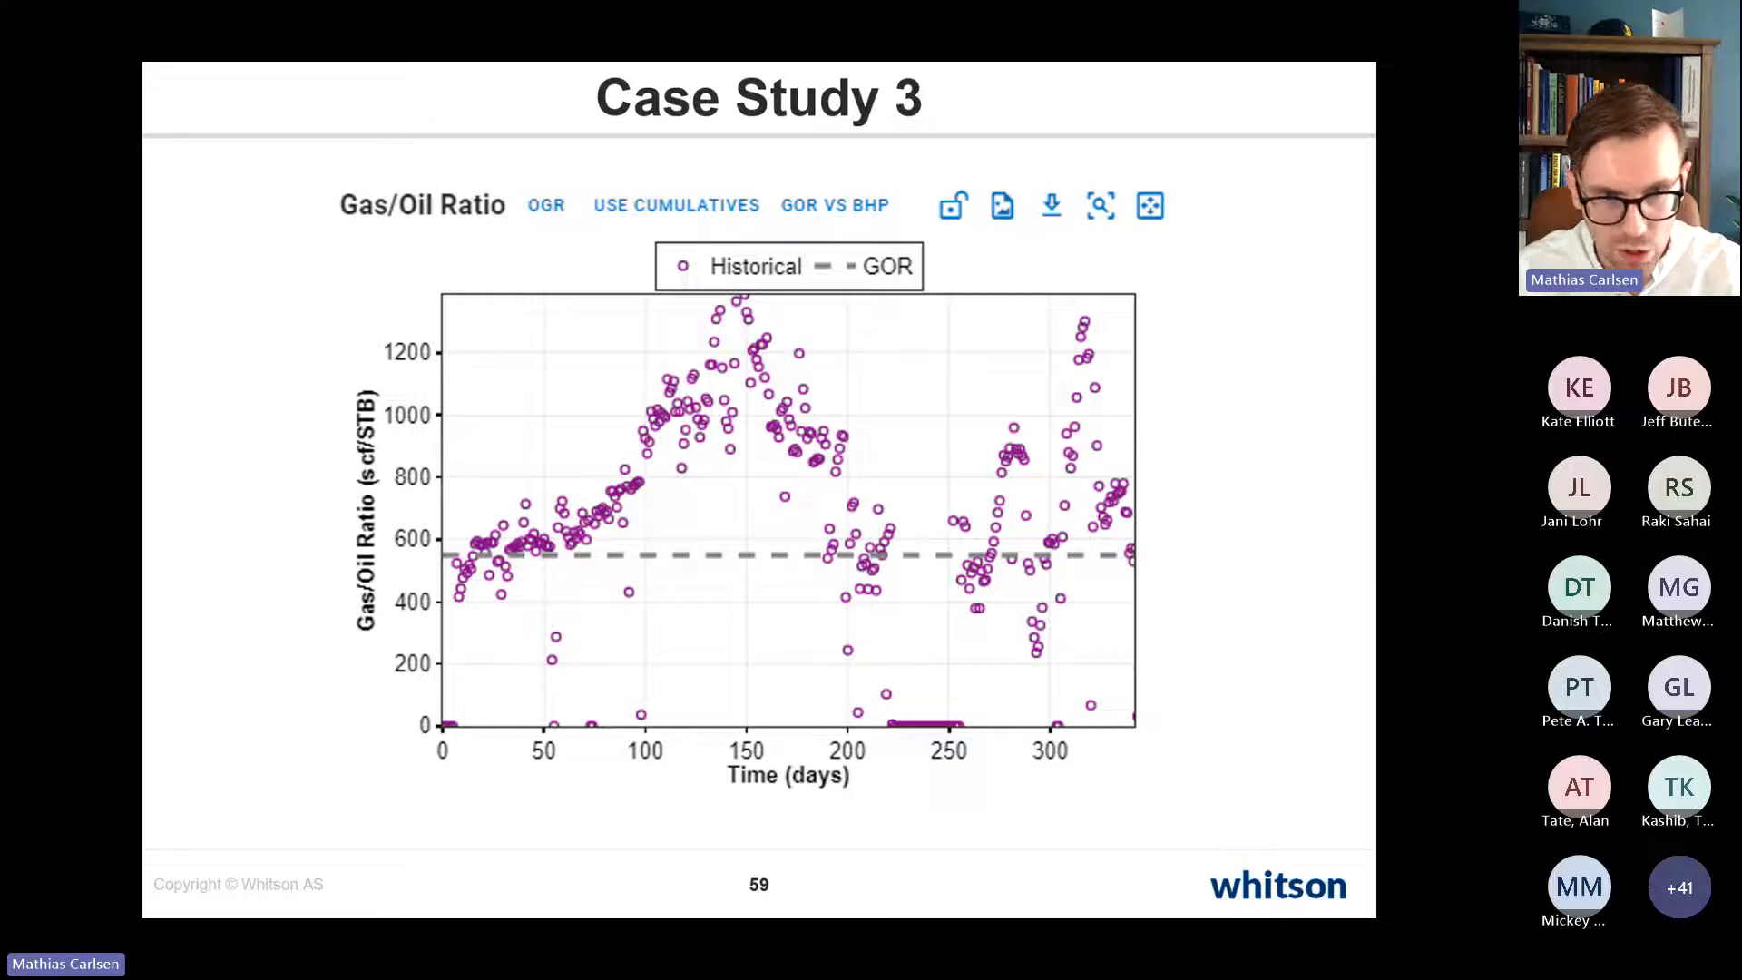
Step: Switch back to whitson+ and open the PVT fluid definition of well GOR - 600
key(alt+Tab)
key(alt+Tab)
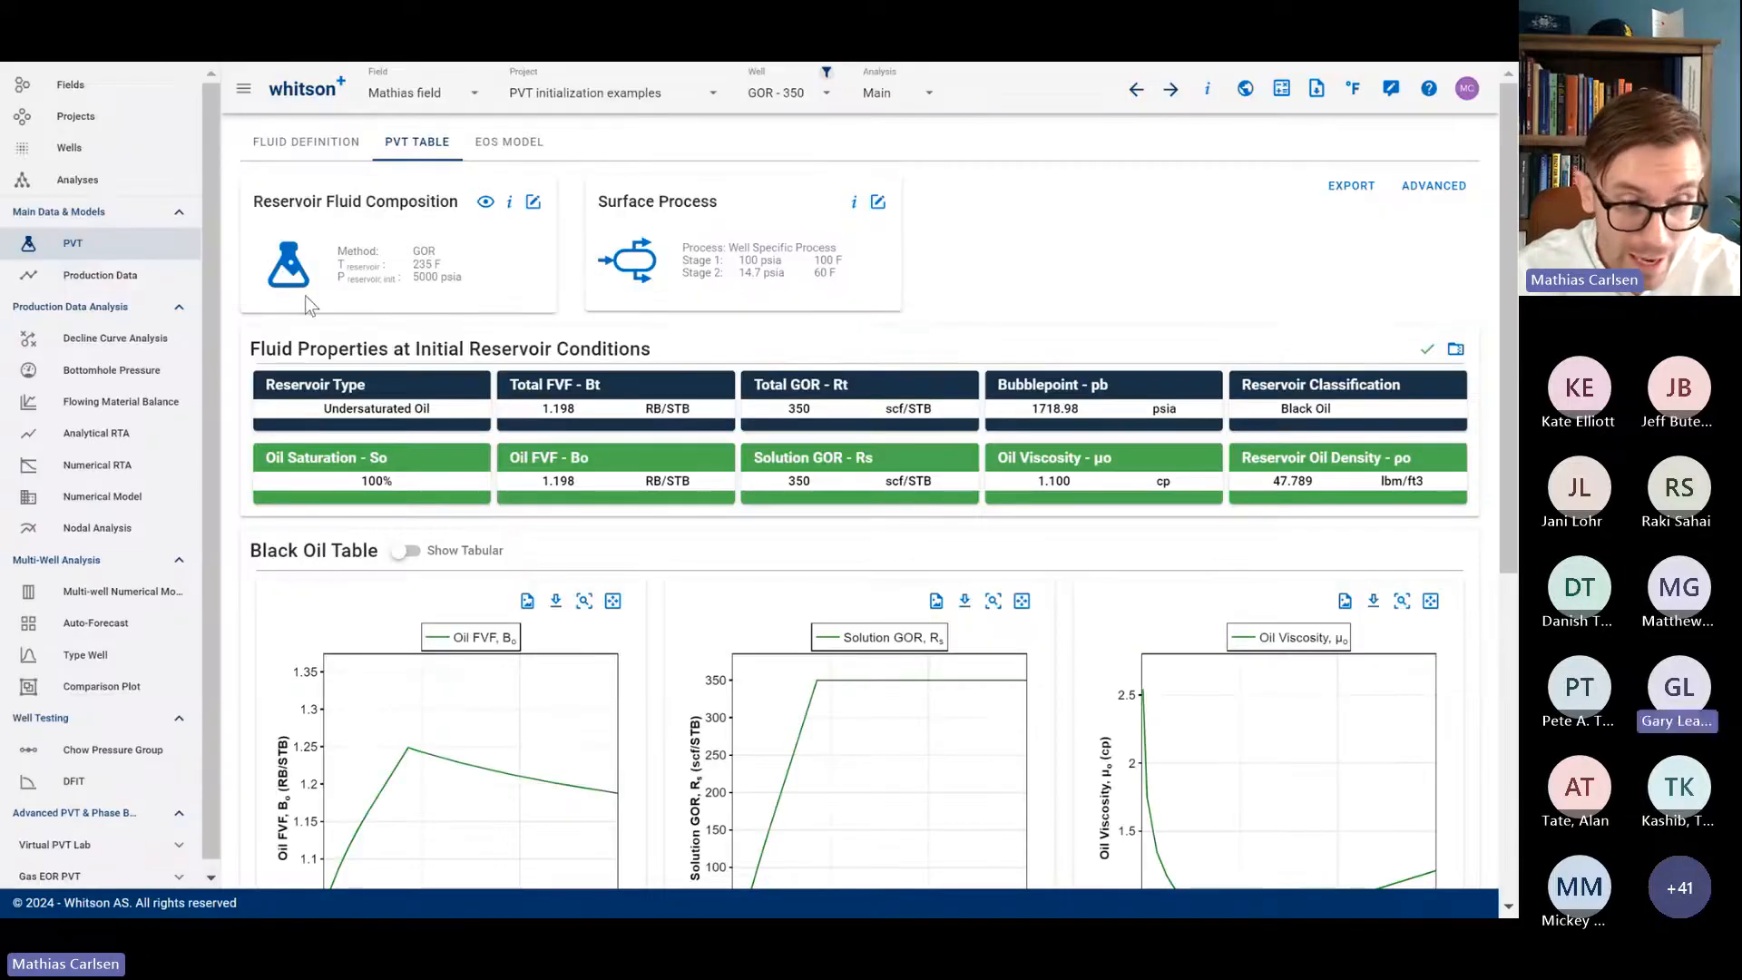
click(136, 150)
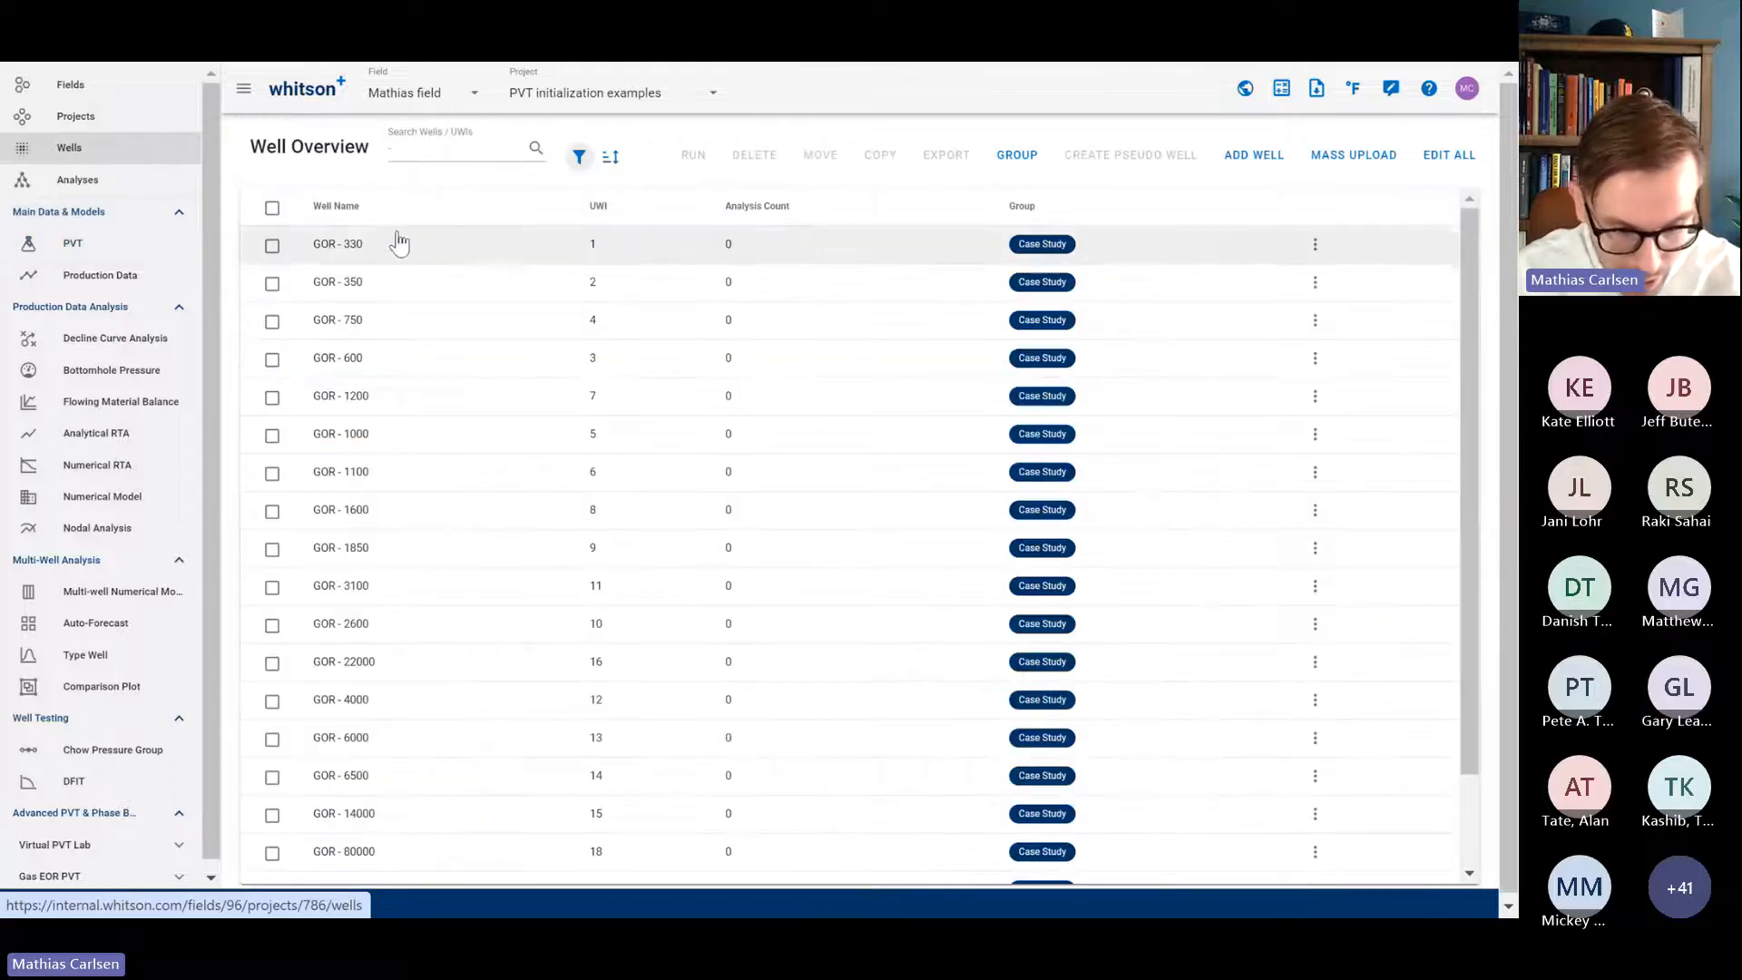
click(391, 361)
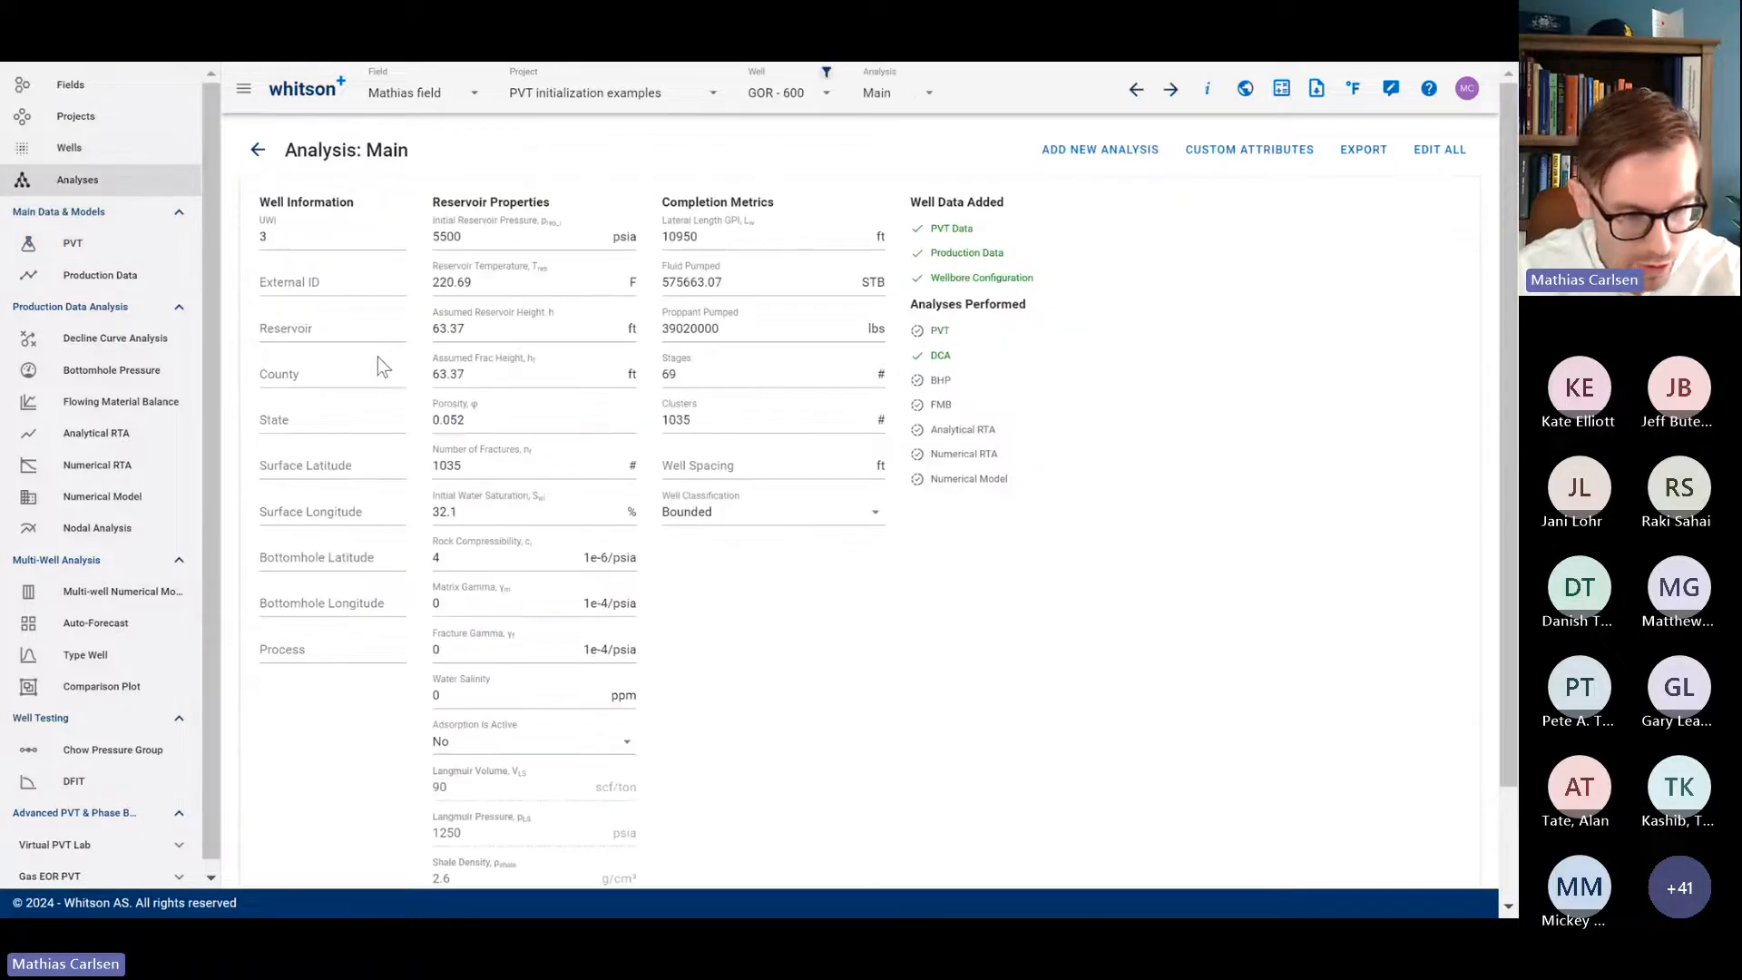
click(127, 246)
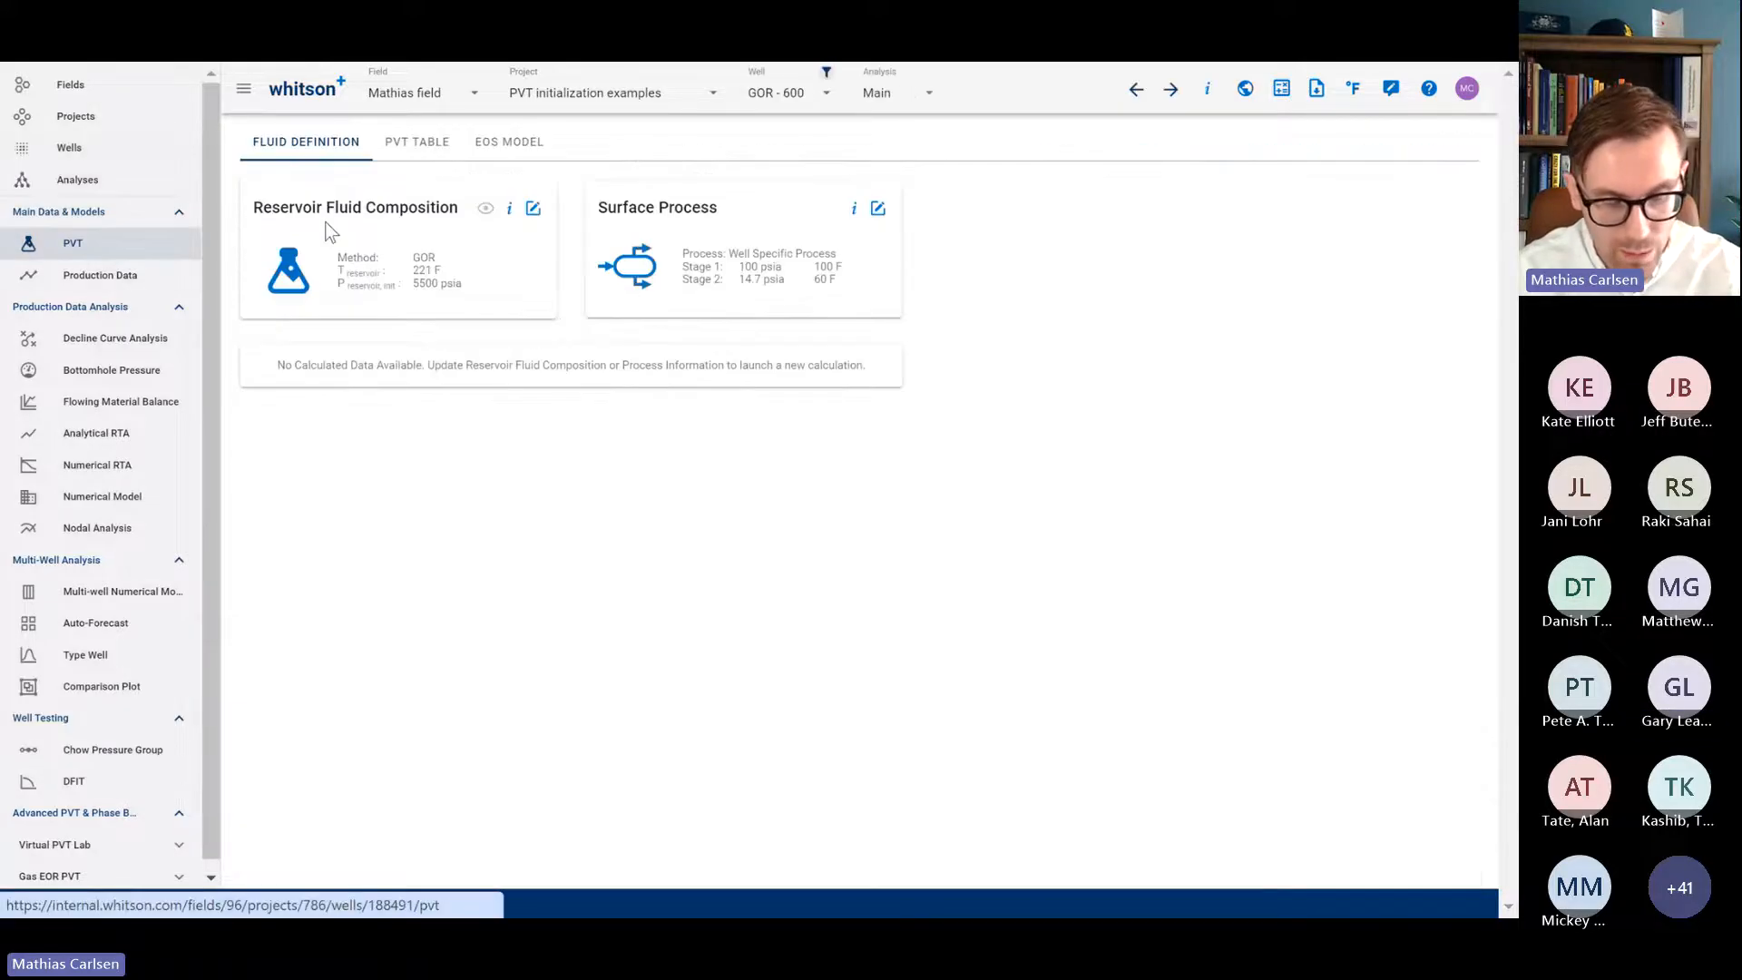
Step: Try an initial total GOR of about 412 scf/STB against the early GOR data, and close the fluid composition without saving
click(534, 211)
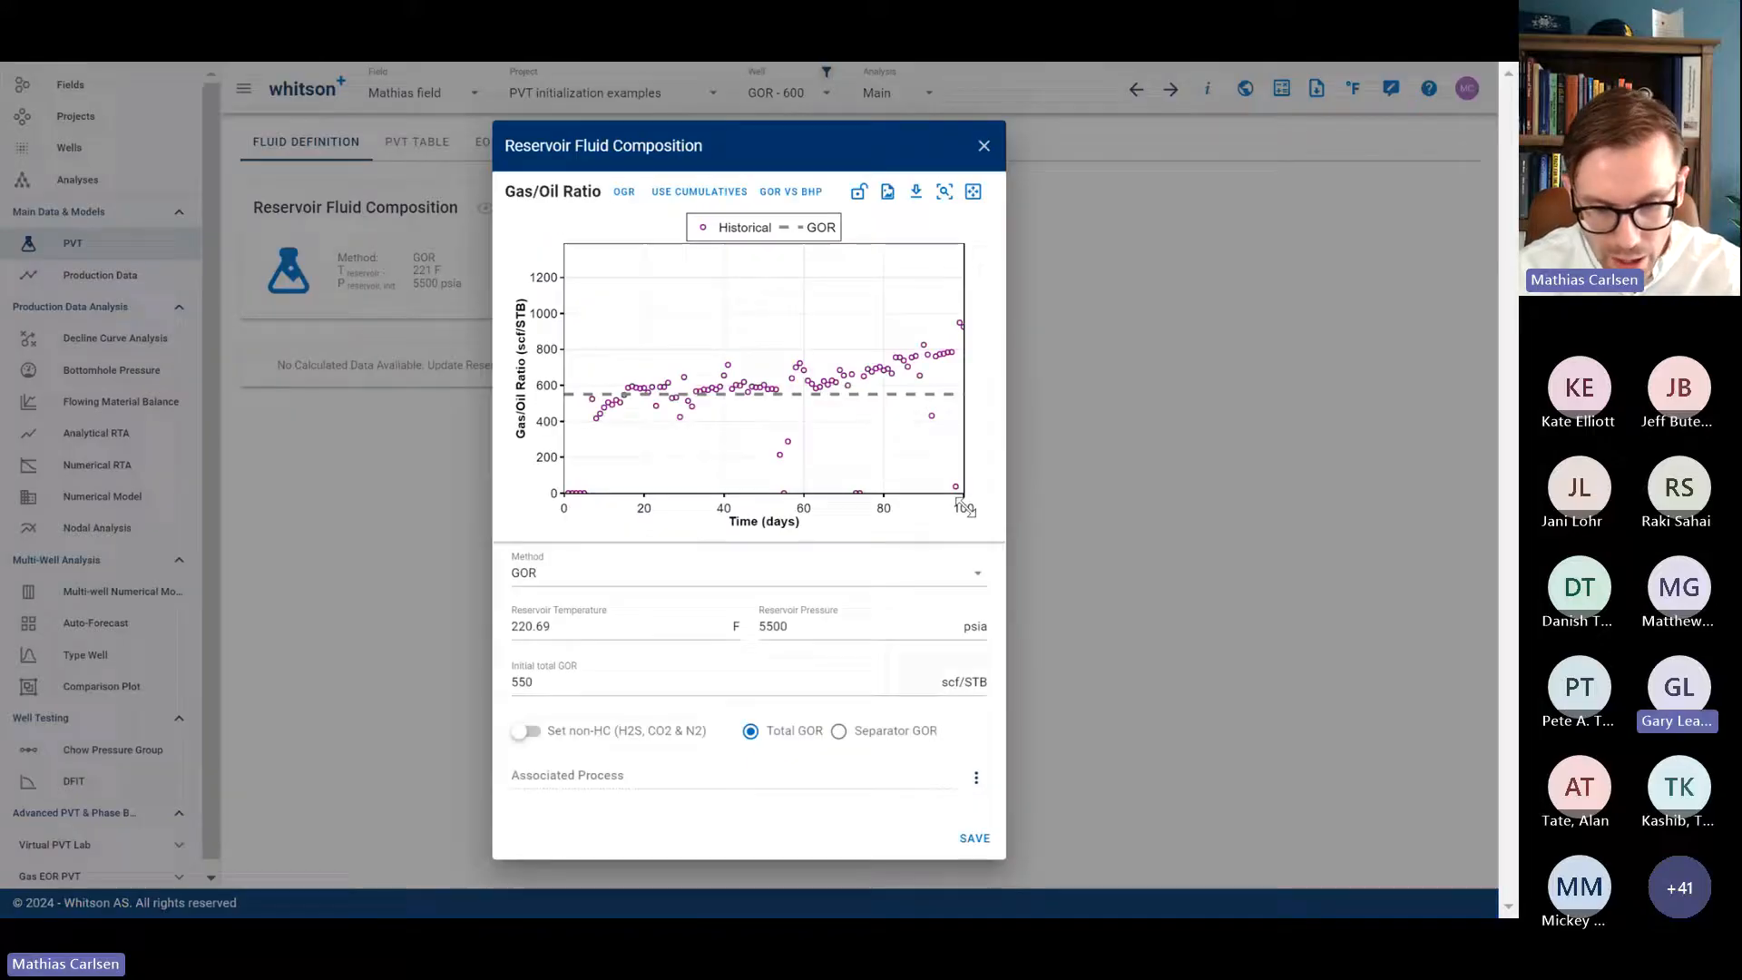
drag(937, 499, 698, 499)
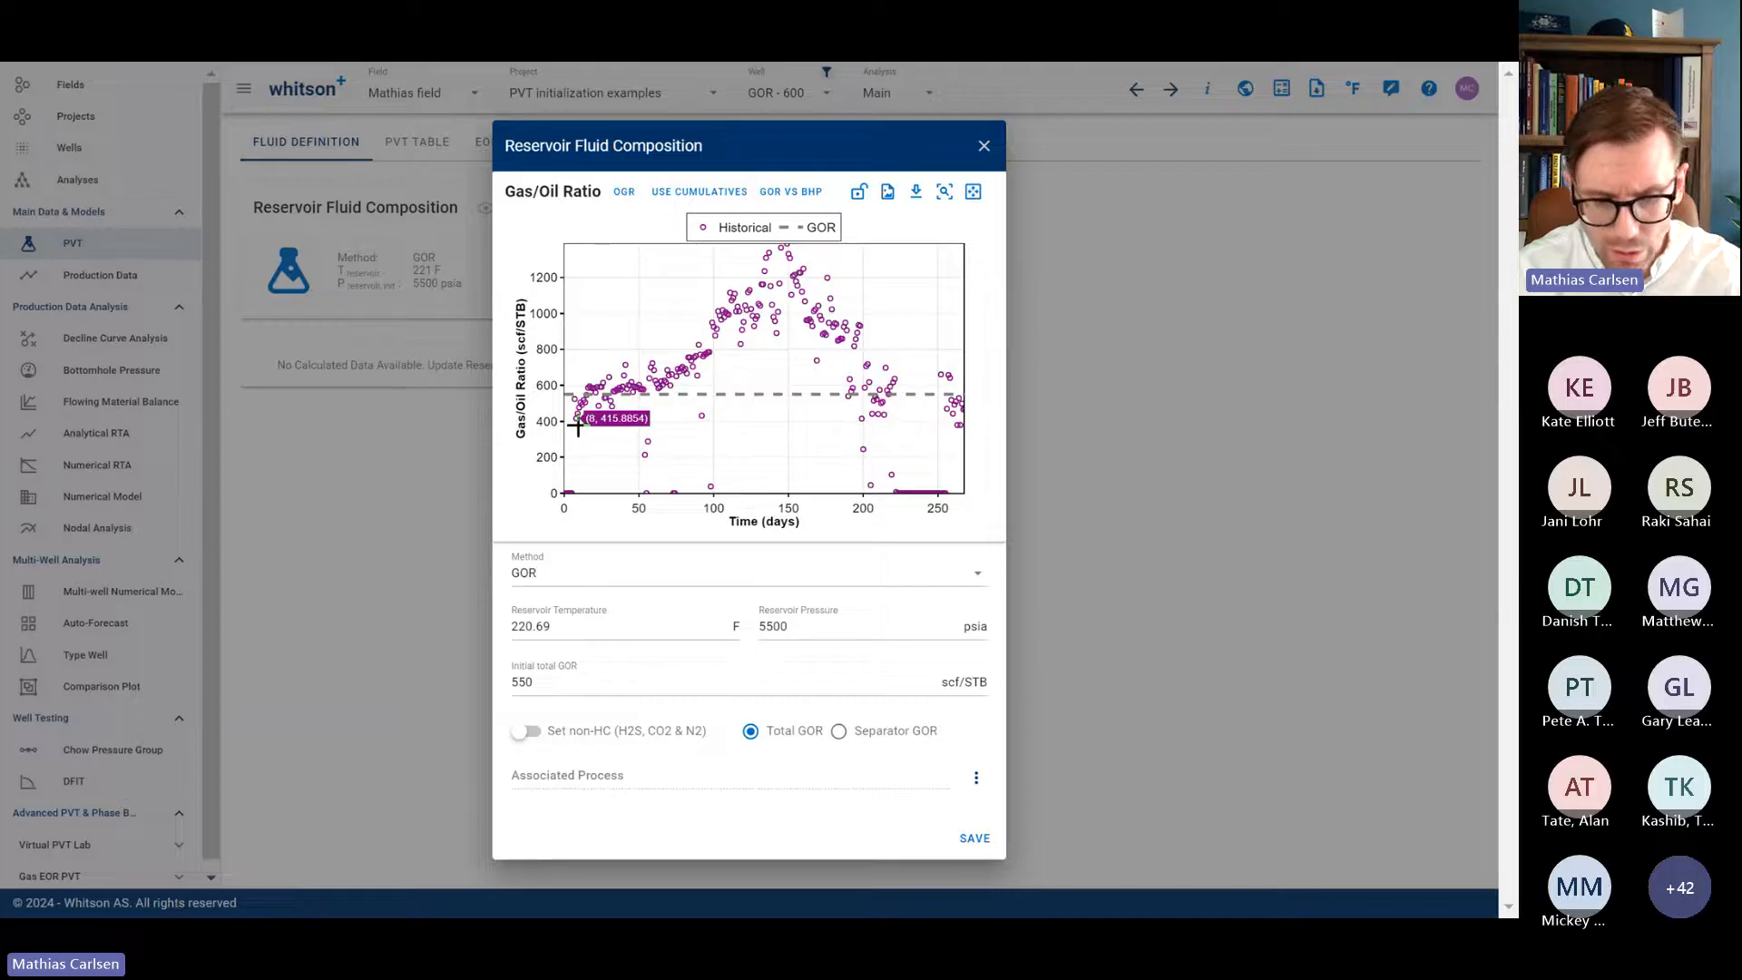
drag(588, 363, 685, 450)
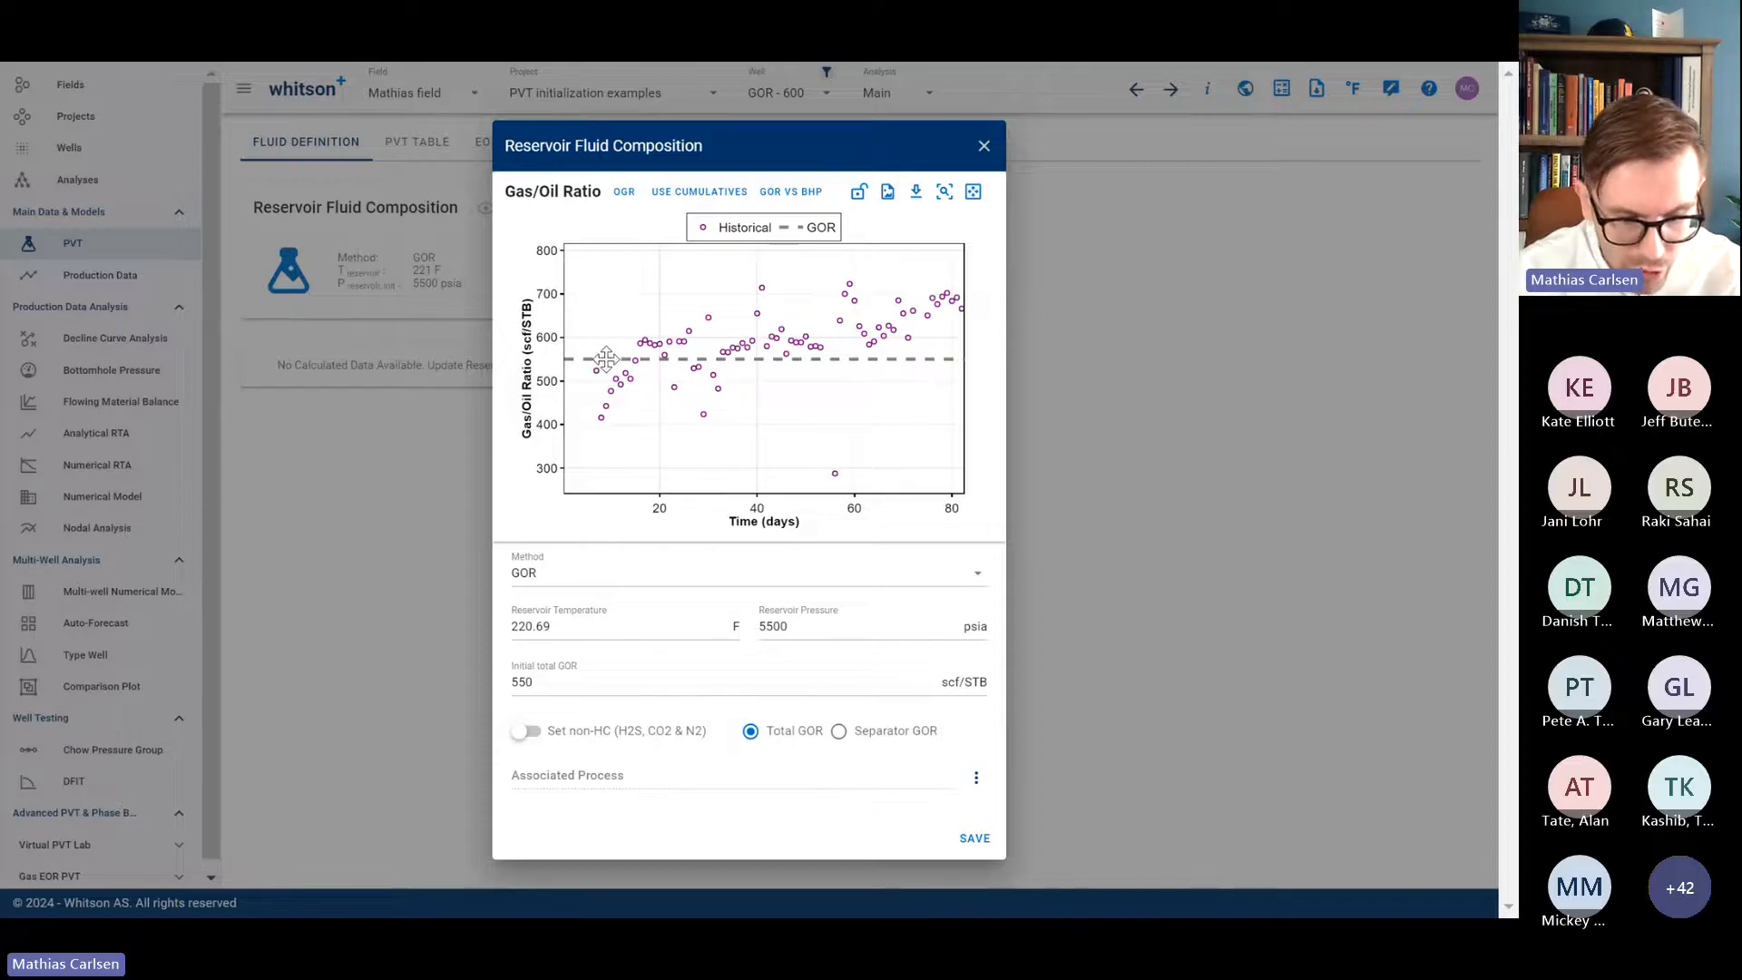
drag(602, 415, 603, 420)
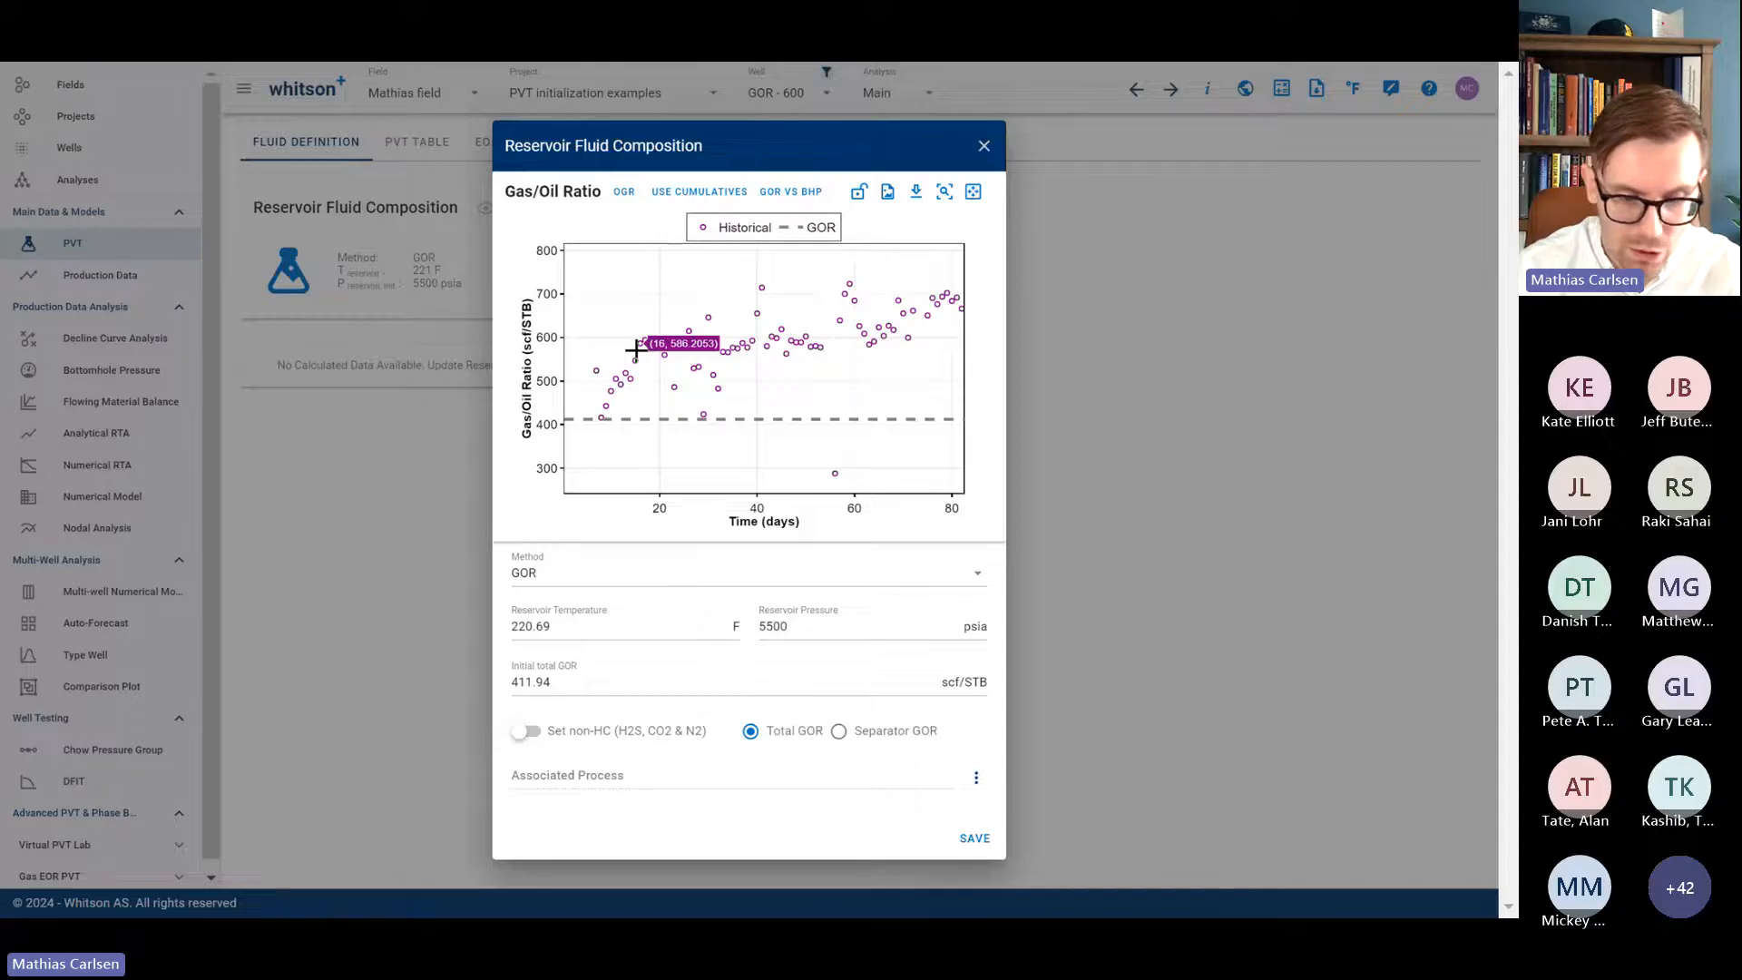
click(982, 145)
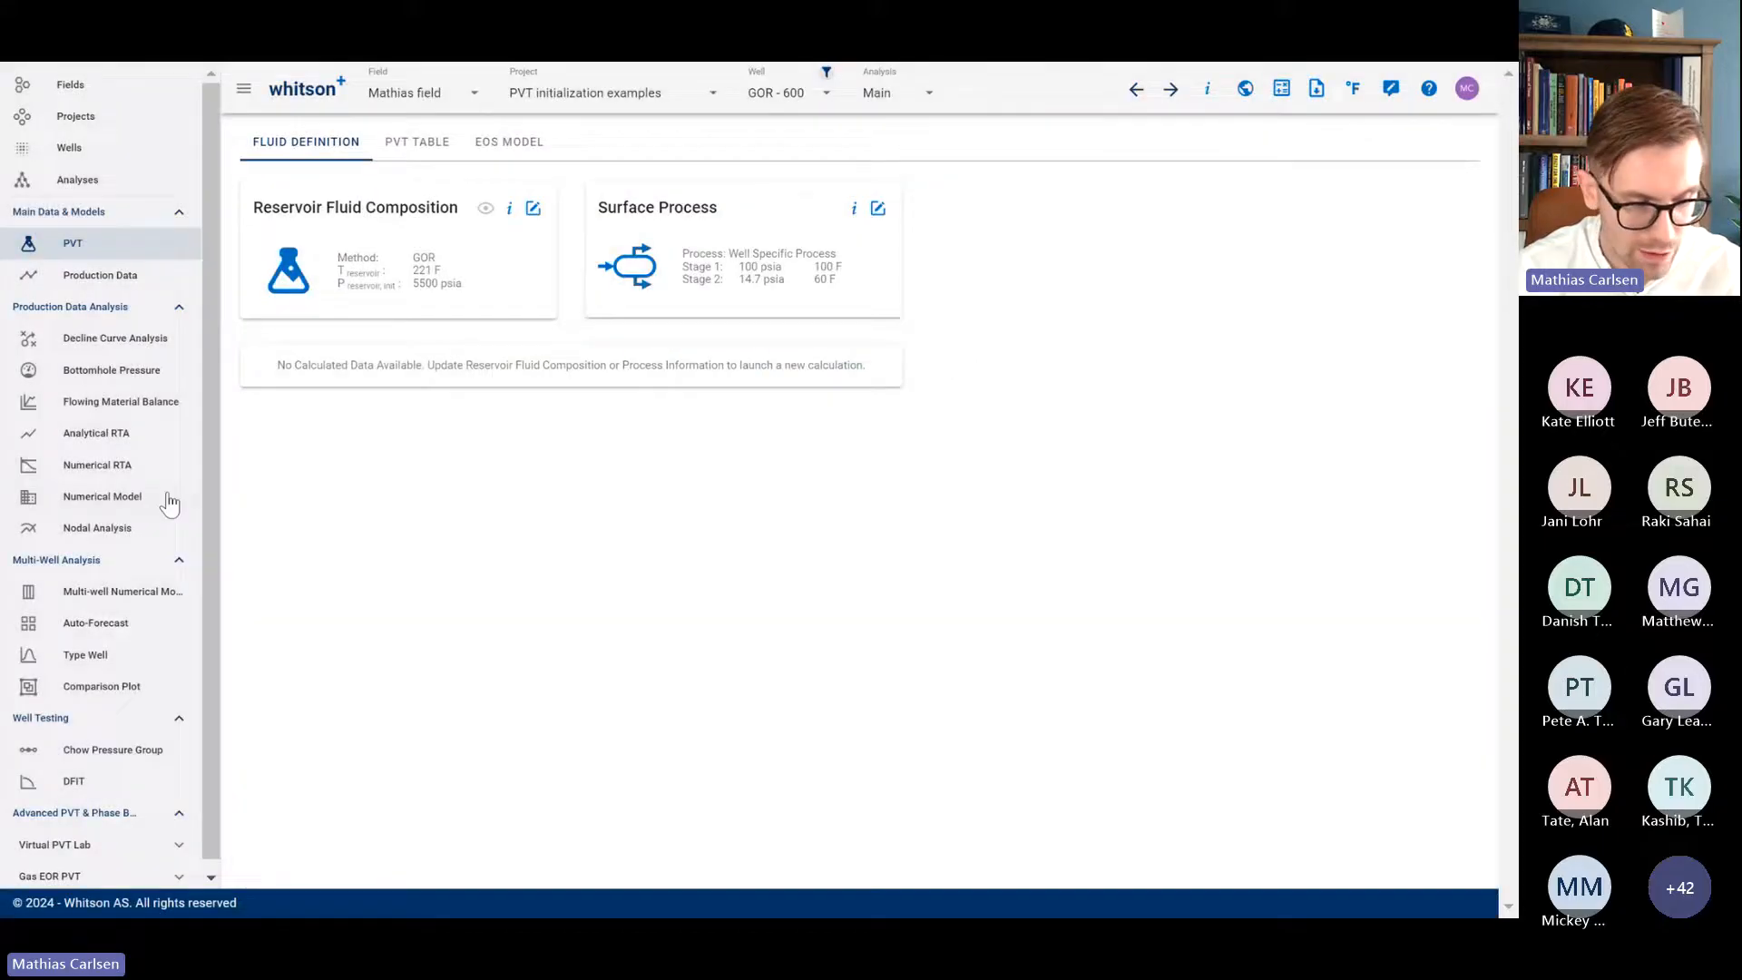
Step: Examine the well's historical pressure, GOR, water cut and rate plots in the numerical model, and return to the PVT fluid definition
click(170, 501)
scroll(676, 609, down, 5)
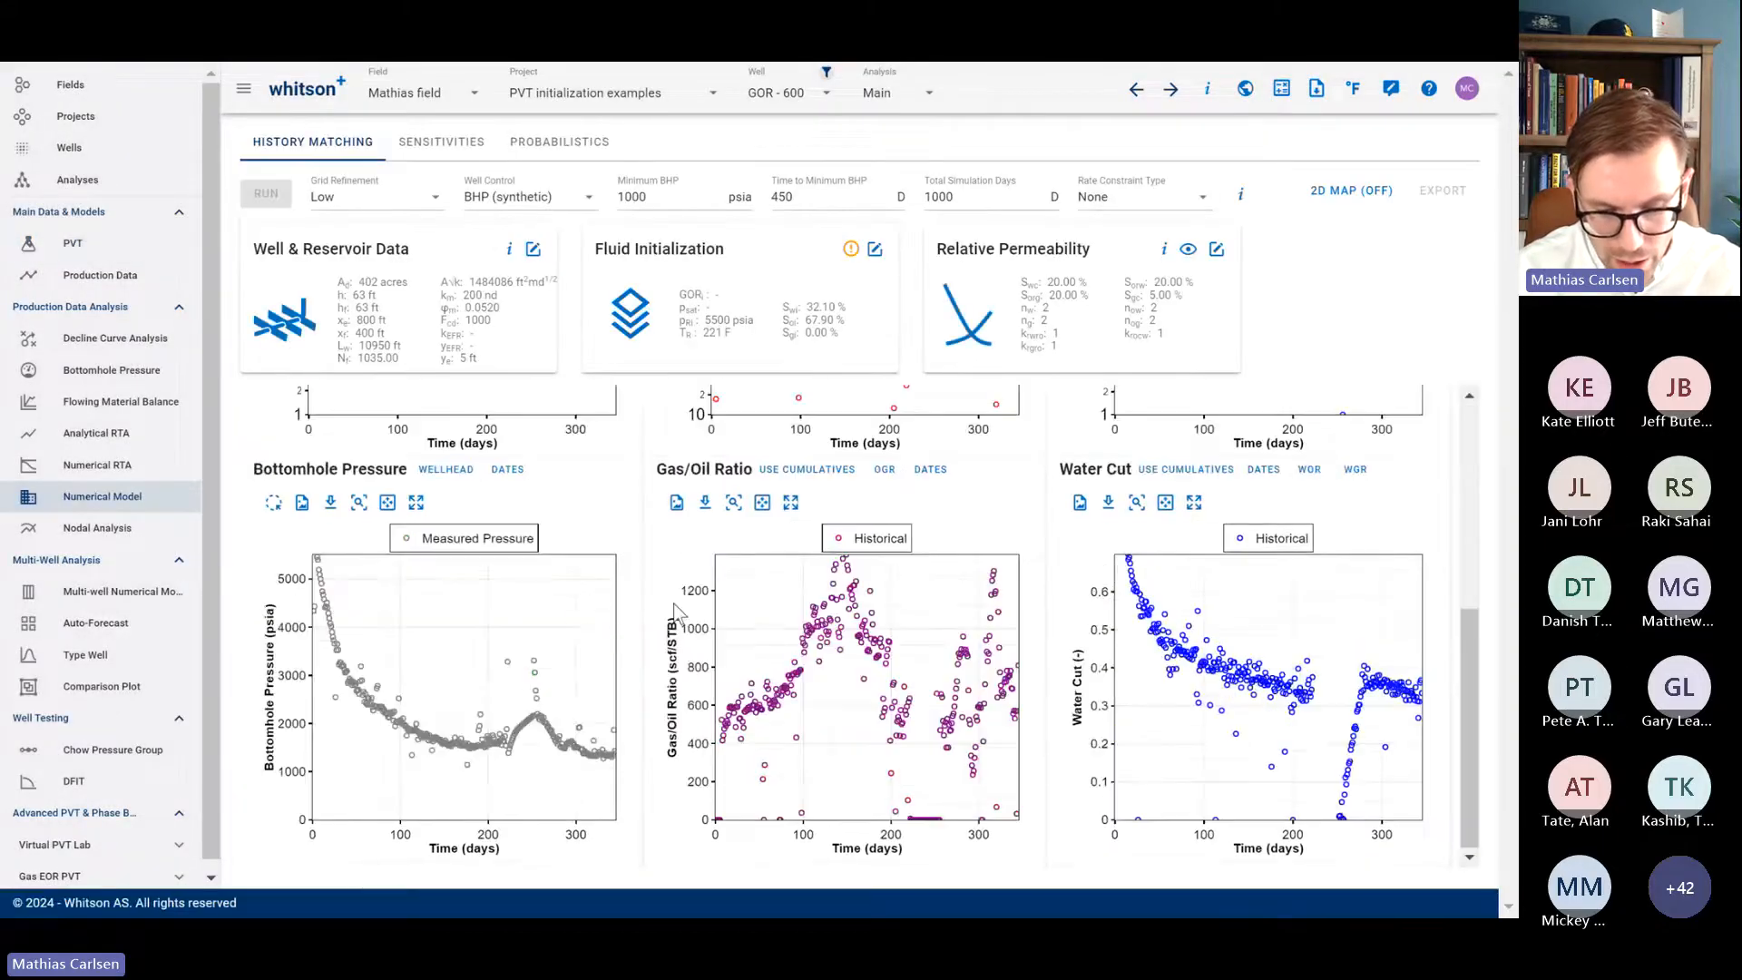
drag(1112, 569, 1106, 663)
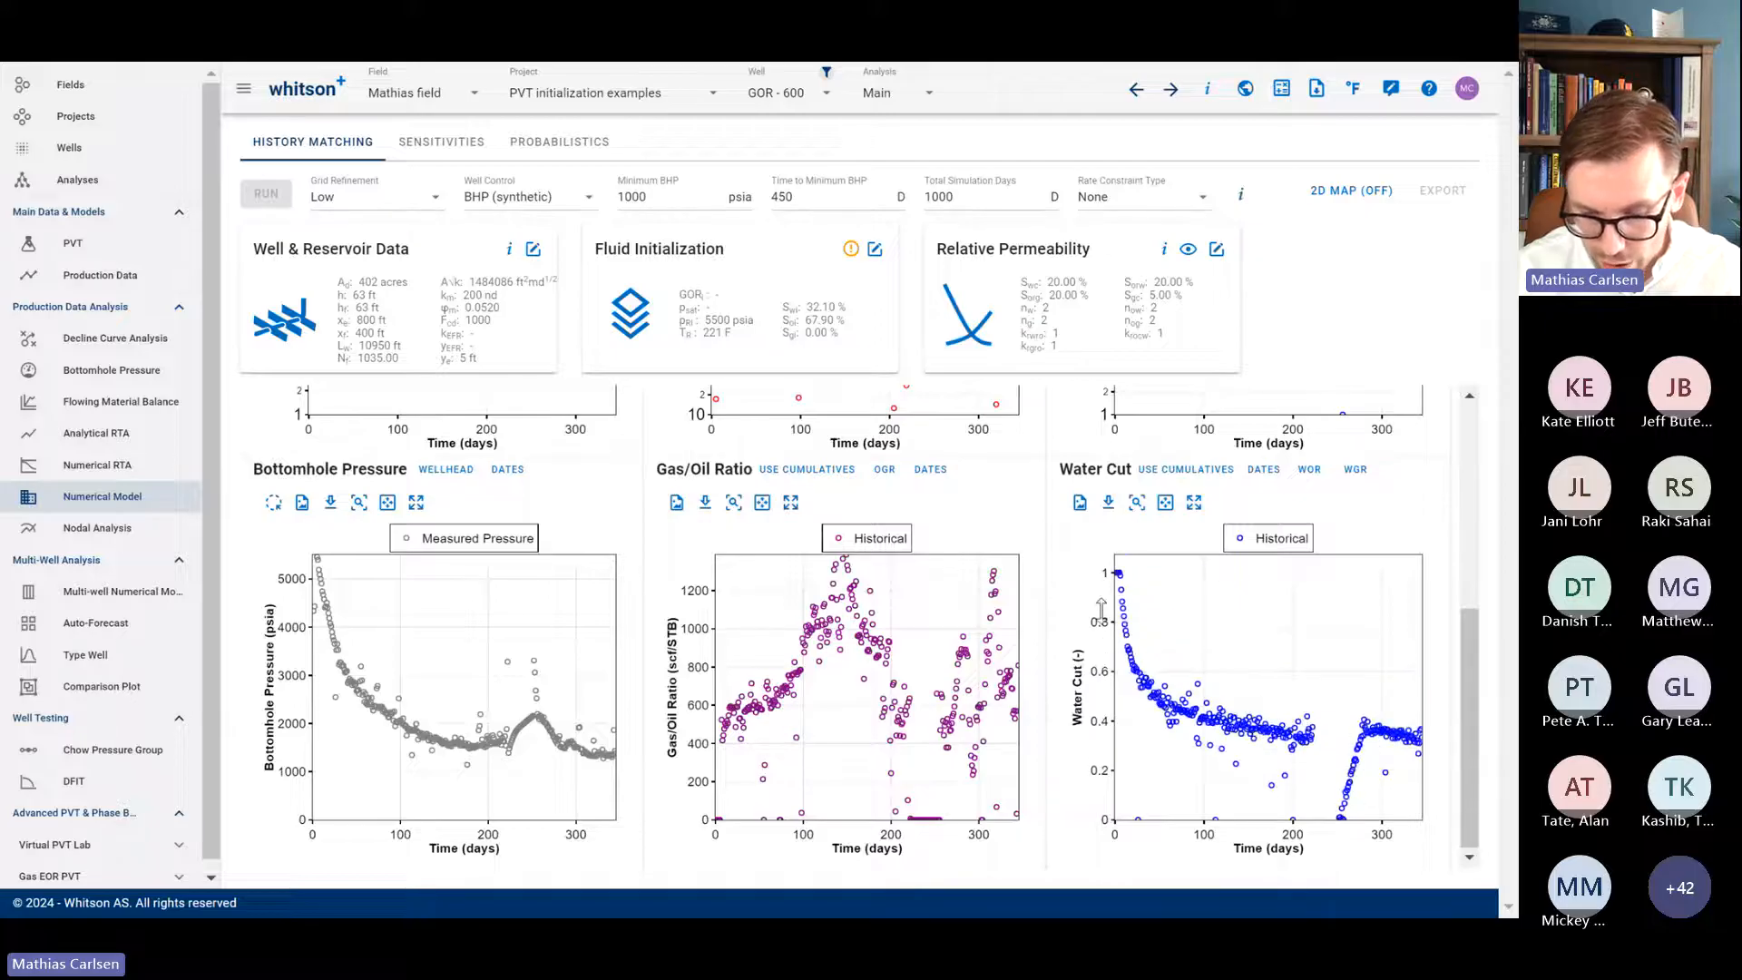
scroll(753, 717, up, 5)
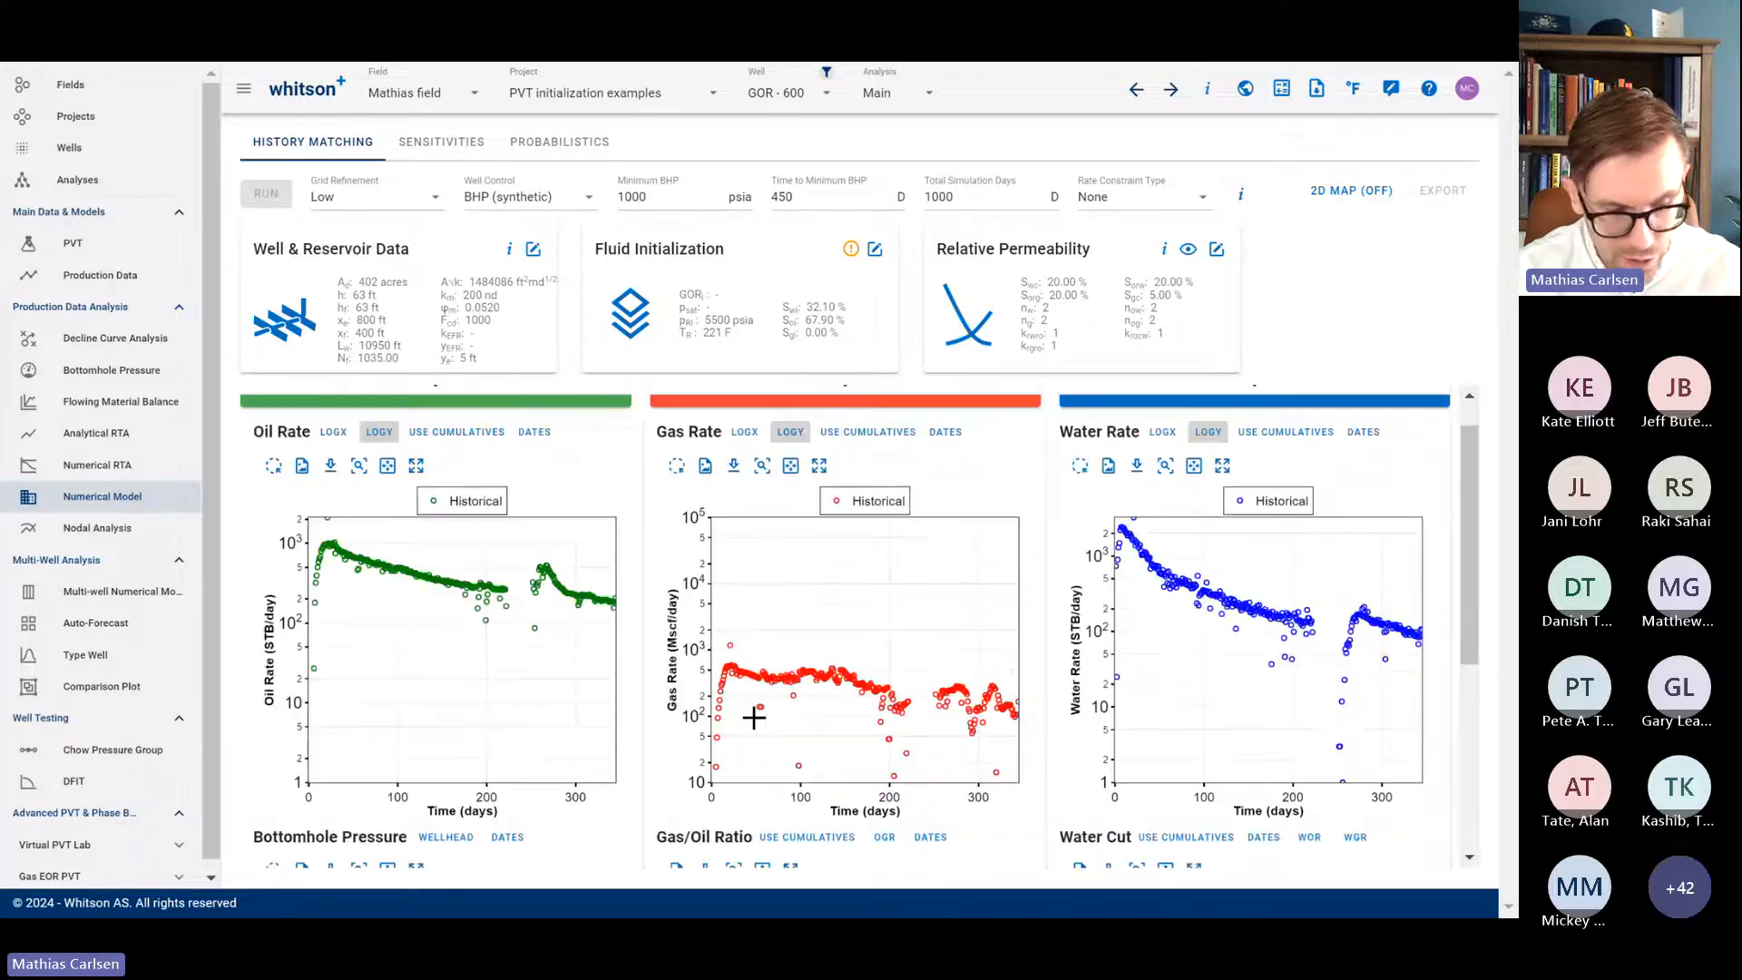
click(78, 245)
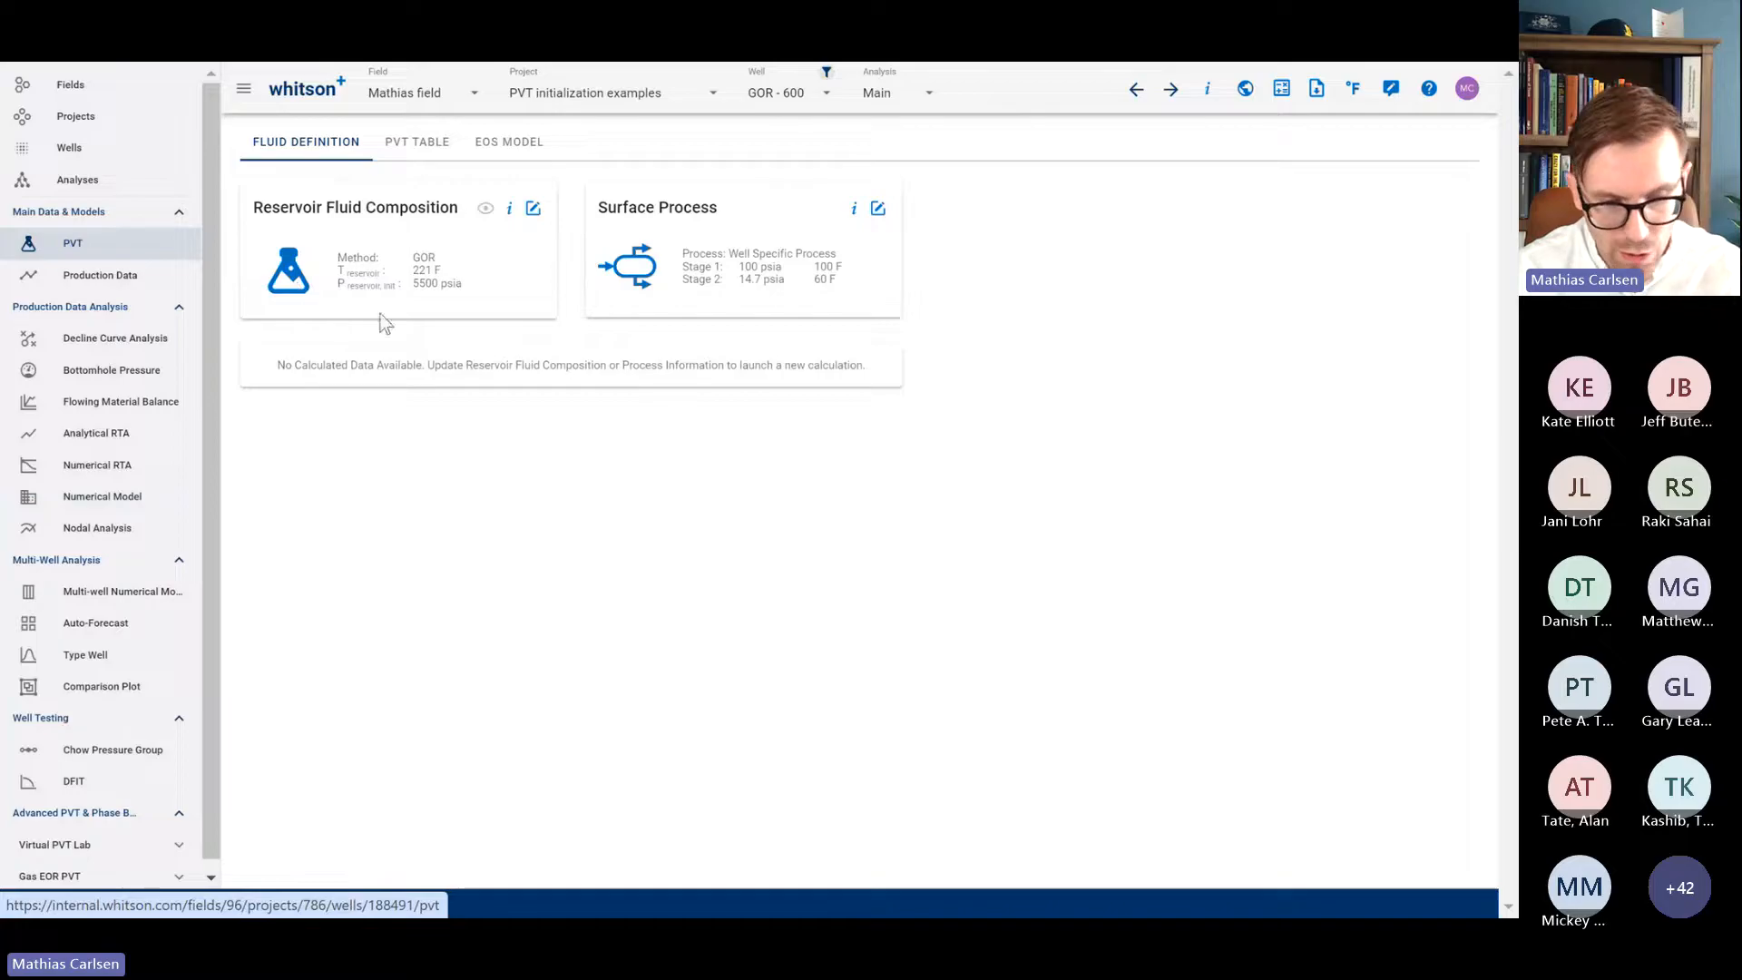
Step: Set the initial total GOR of well GOR - 600 to 600 scf/STB, compare it with the longer GOR history, and save the fluid composition
click(533, 208)
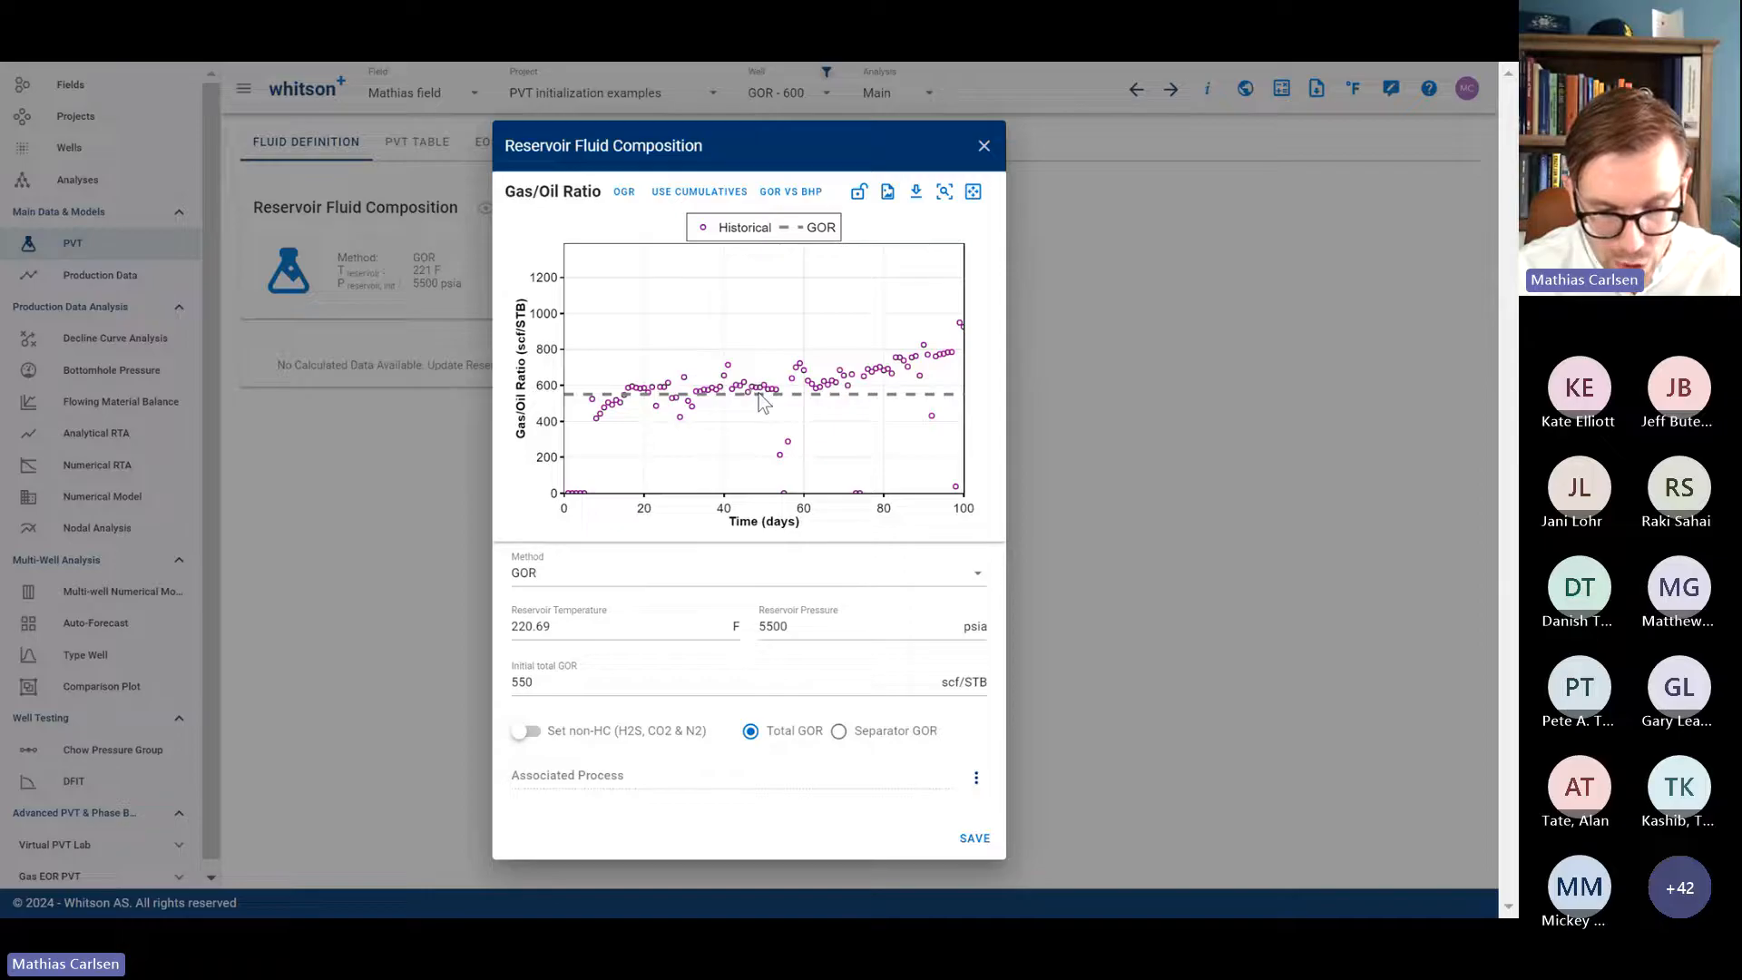
drag(758, 394, 758, 387)
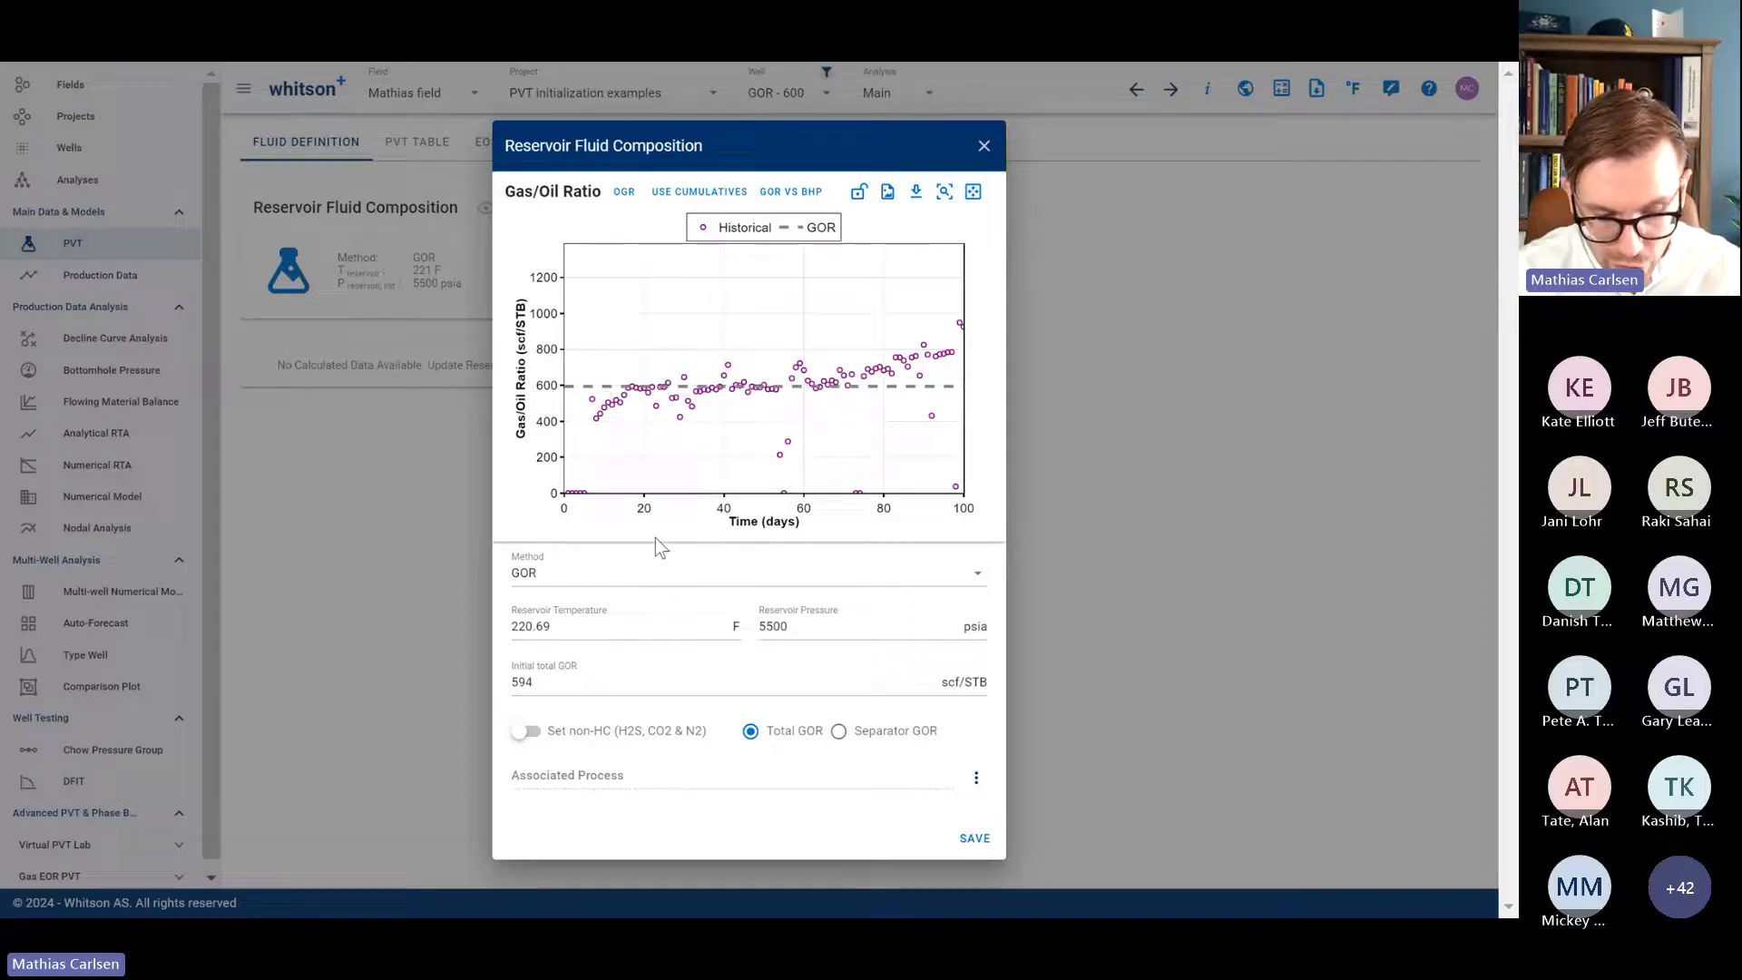
drag(577, 676, 481, 682)
text(60)
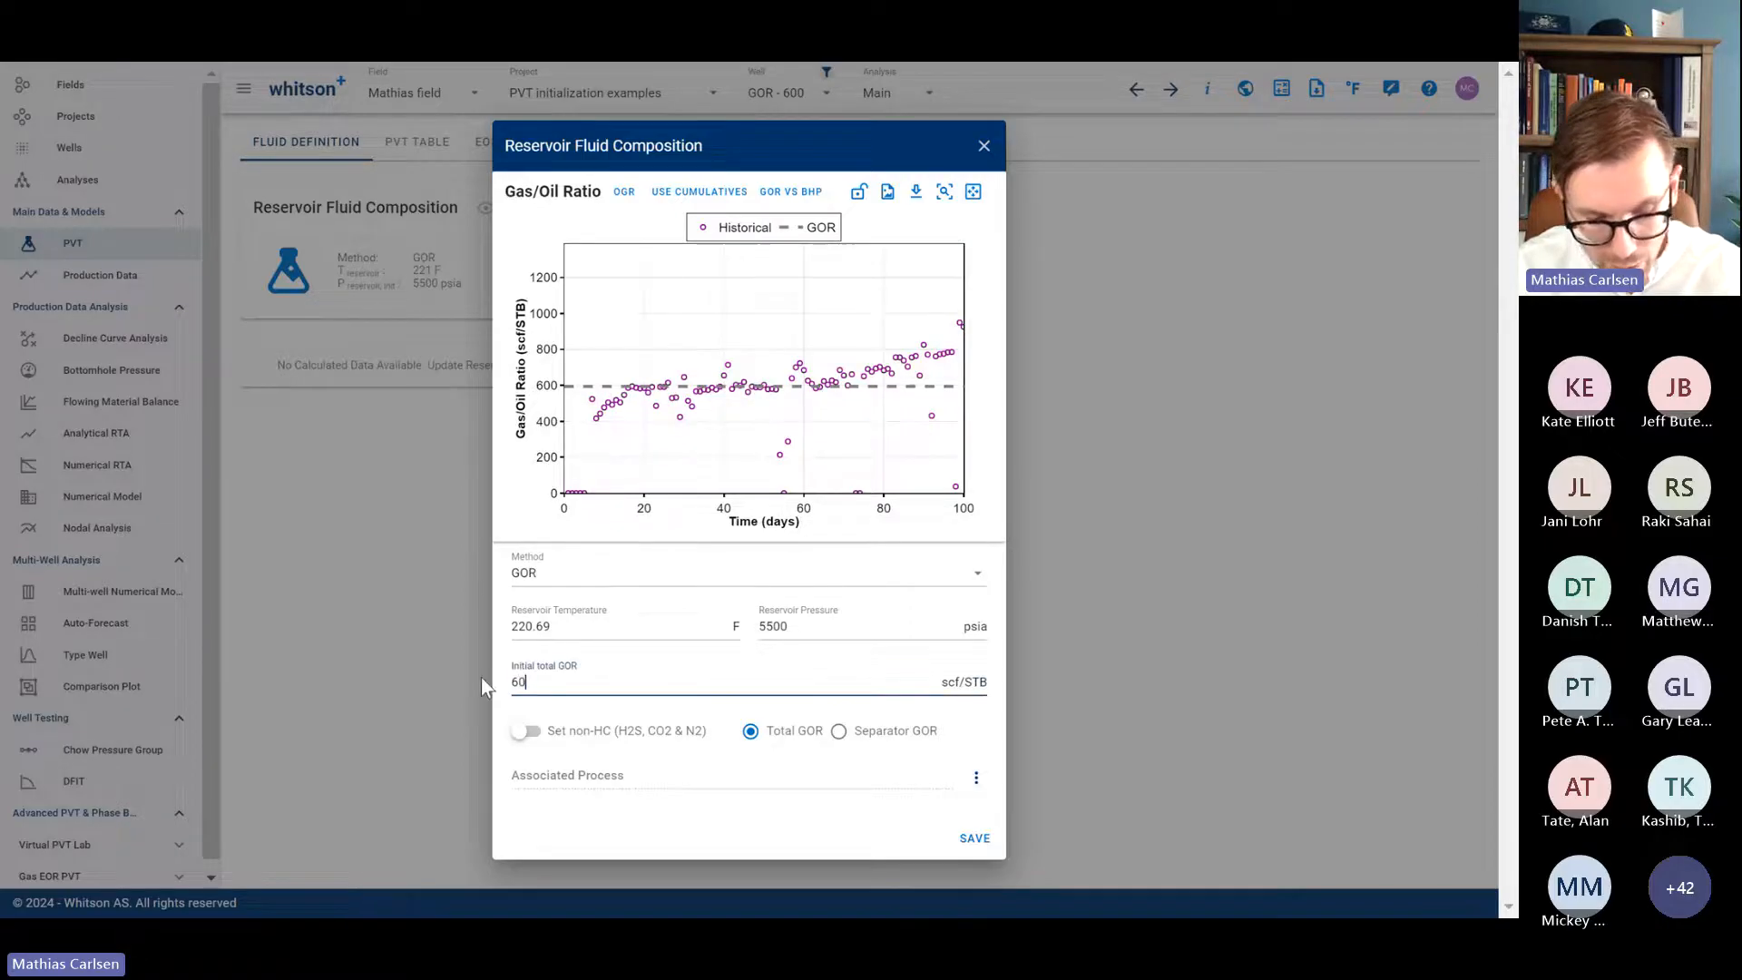
text(0)
key(Tab)
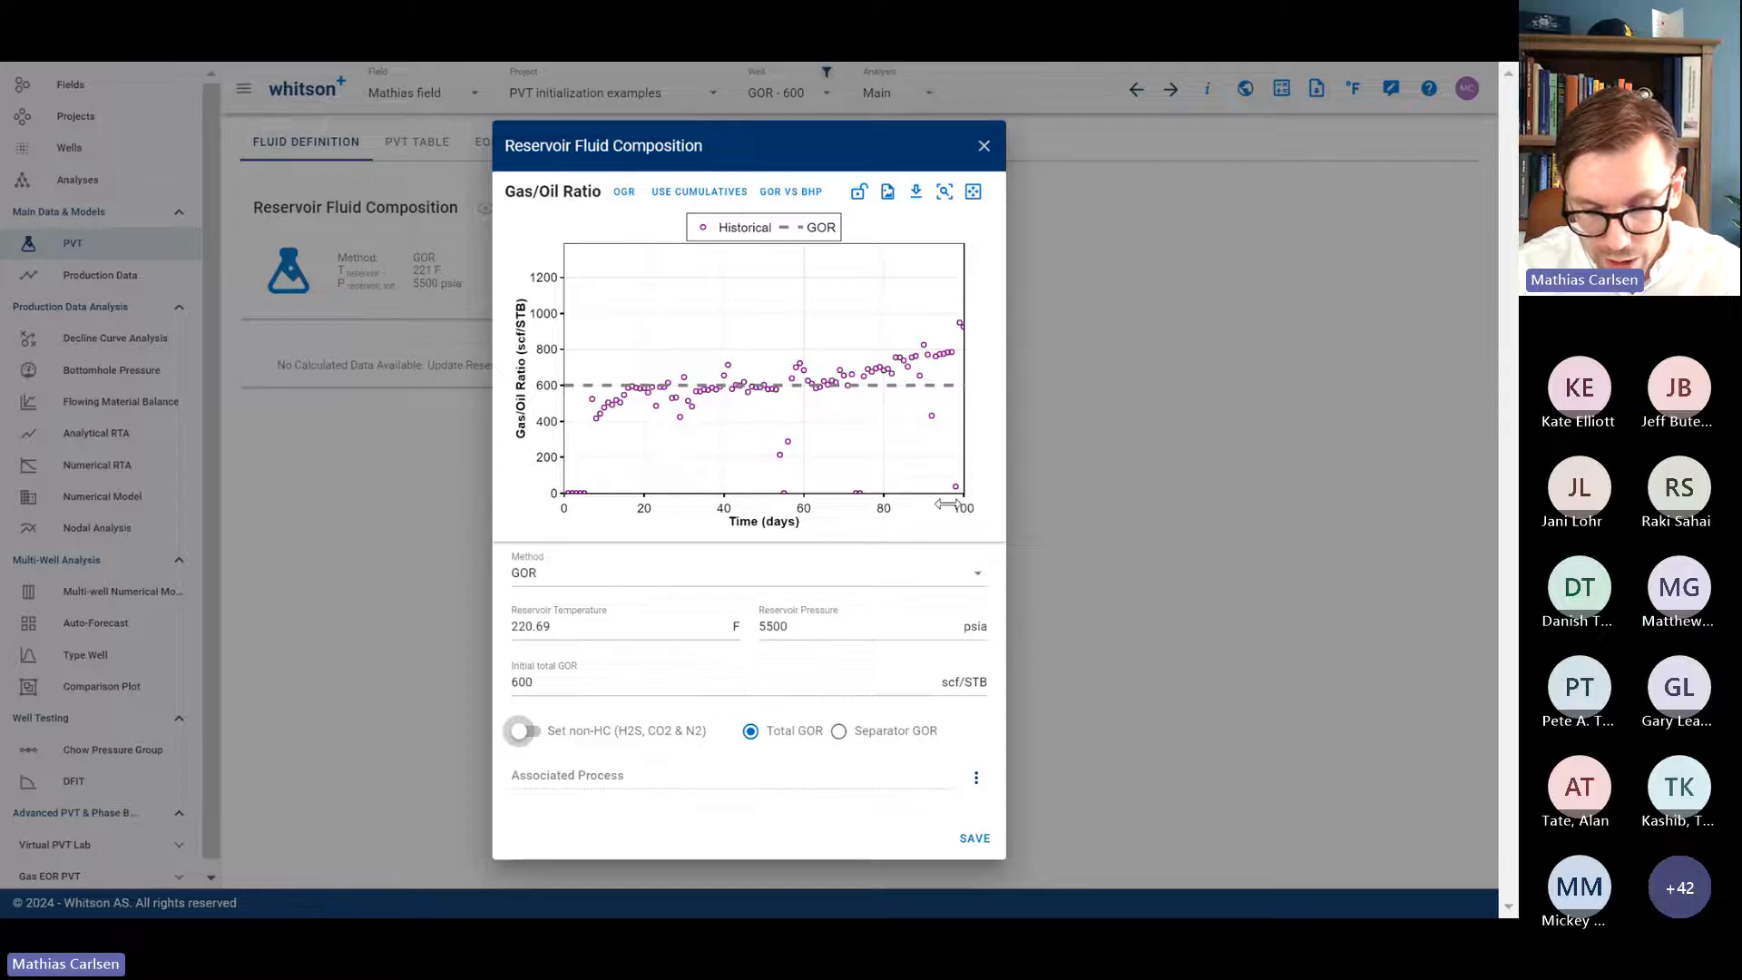
drag(946, 505, 747, 509)
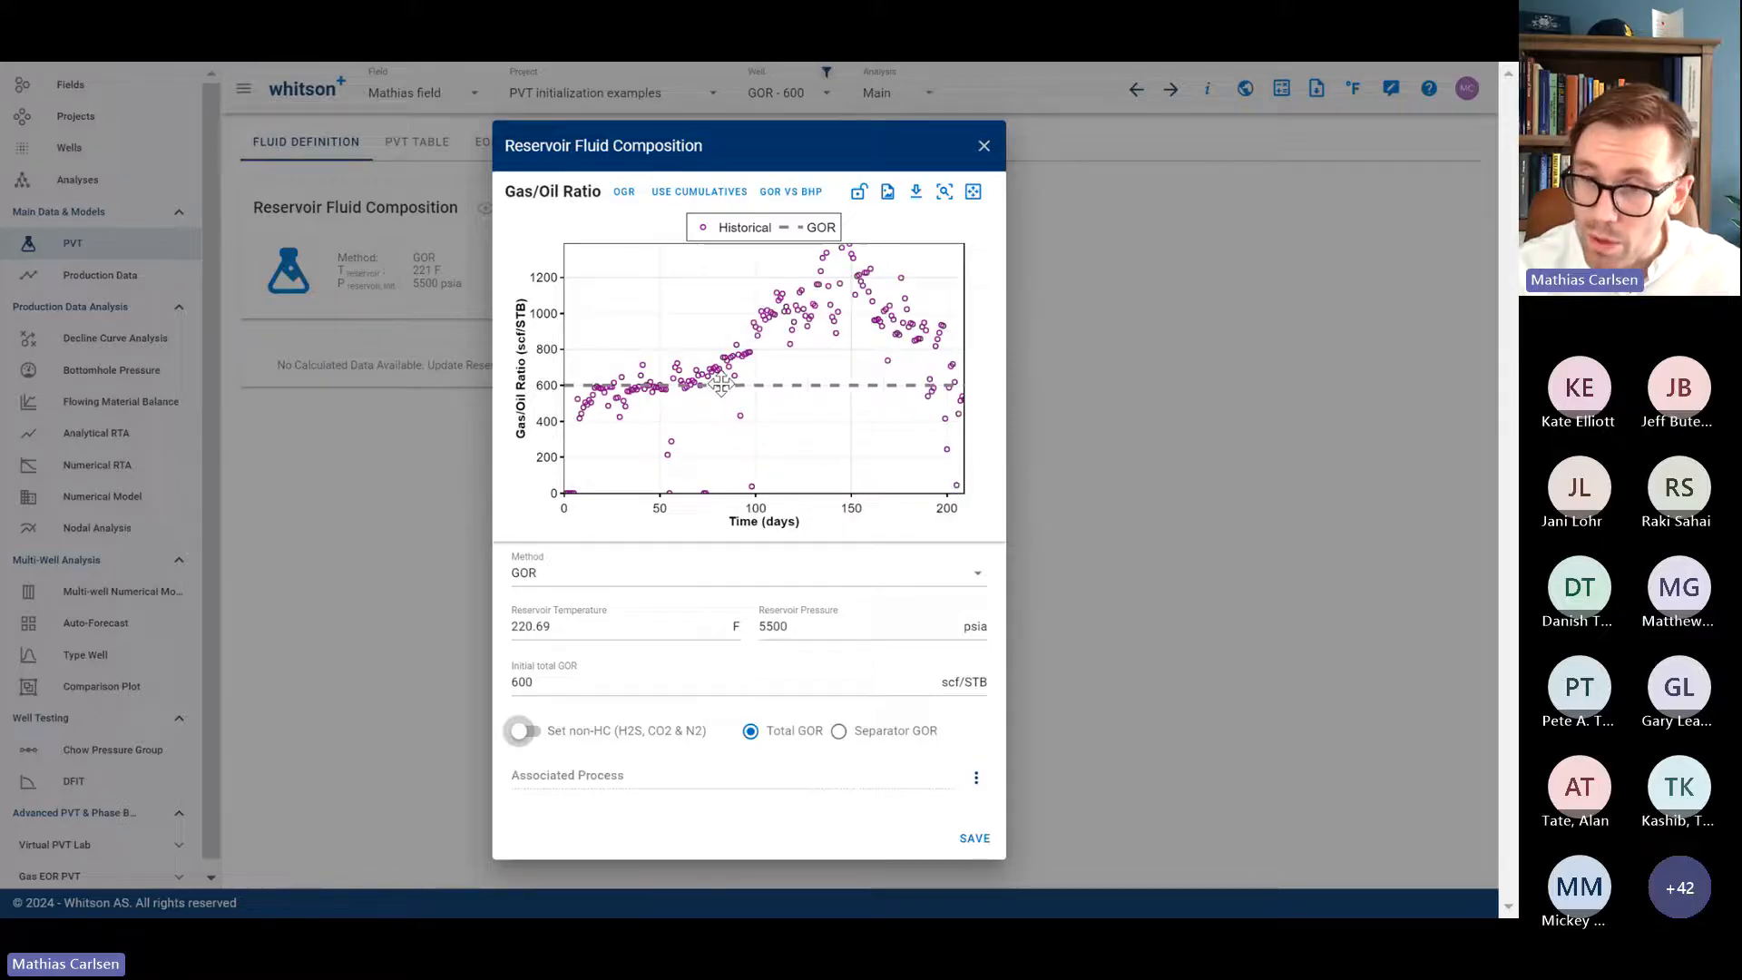
click(991, 835)
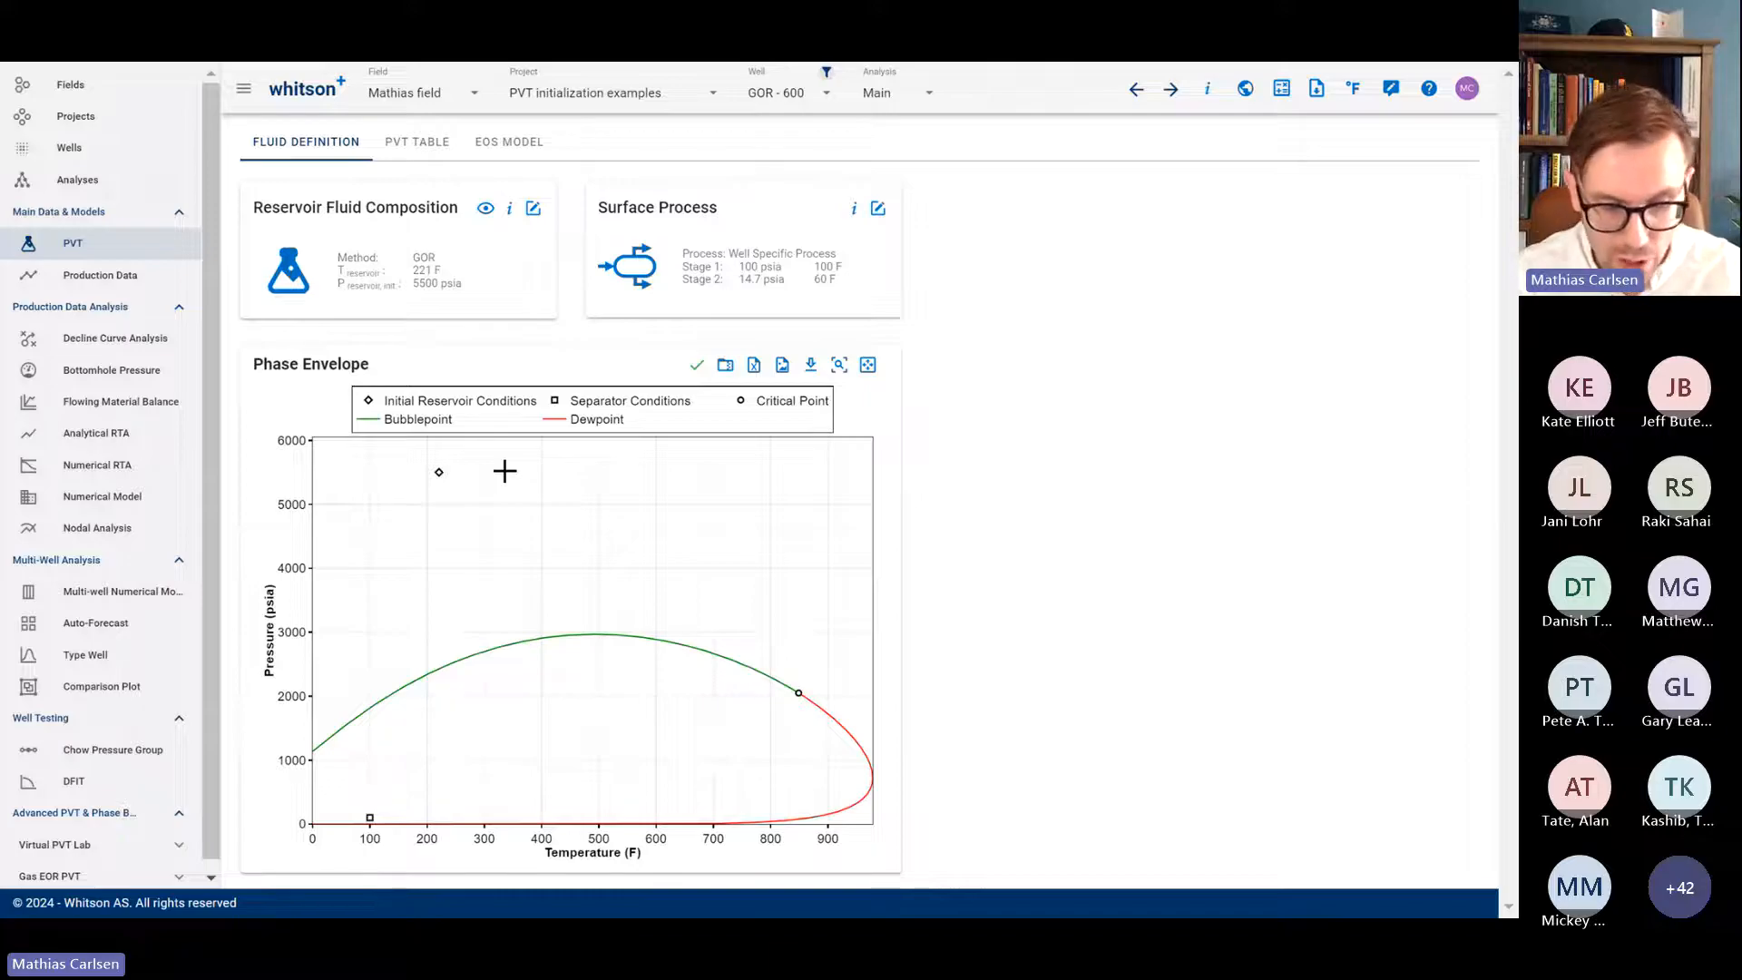
Step: Inspect the initial reservoir conditions and critical point on the phase envelope, and the bubblepoint in the PVT table
mouse_move(425, 481)
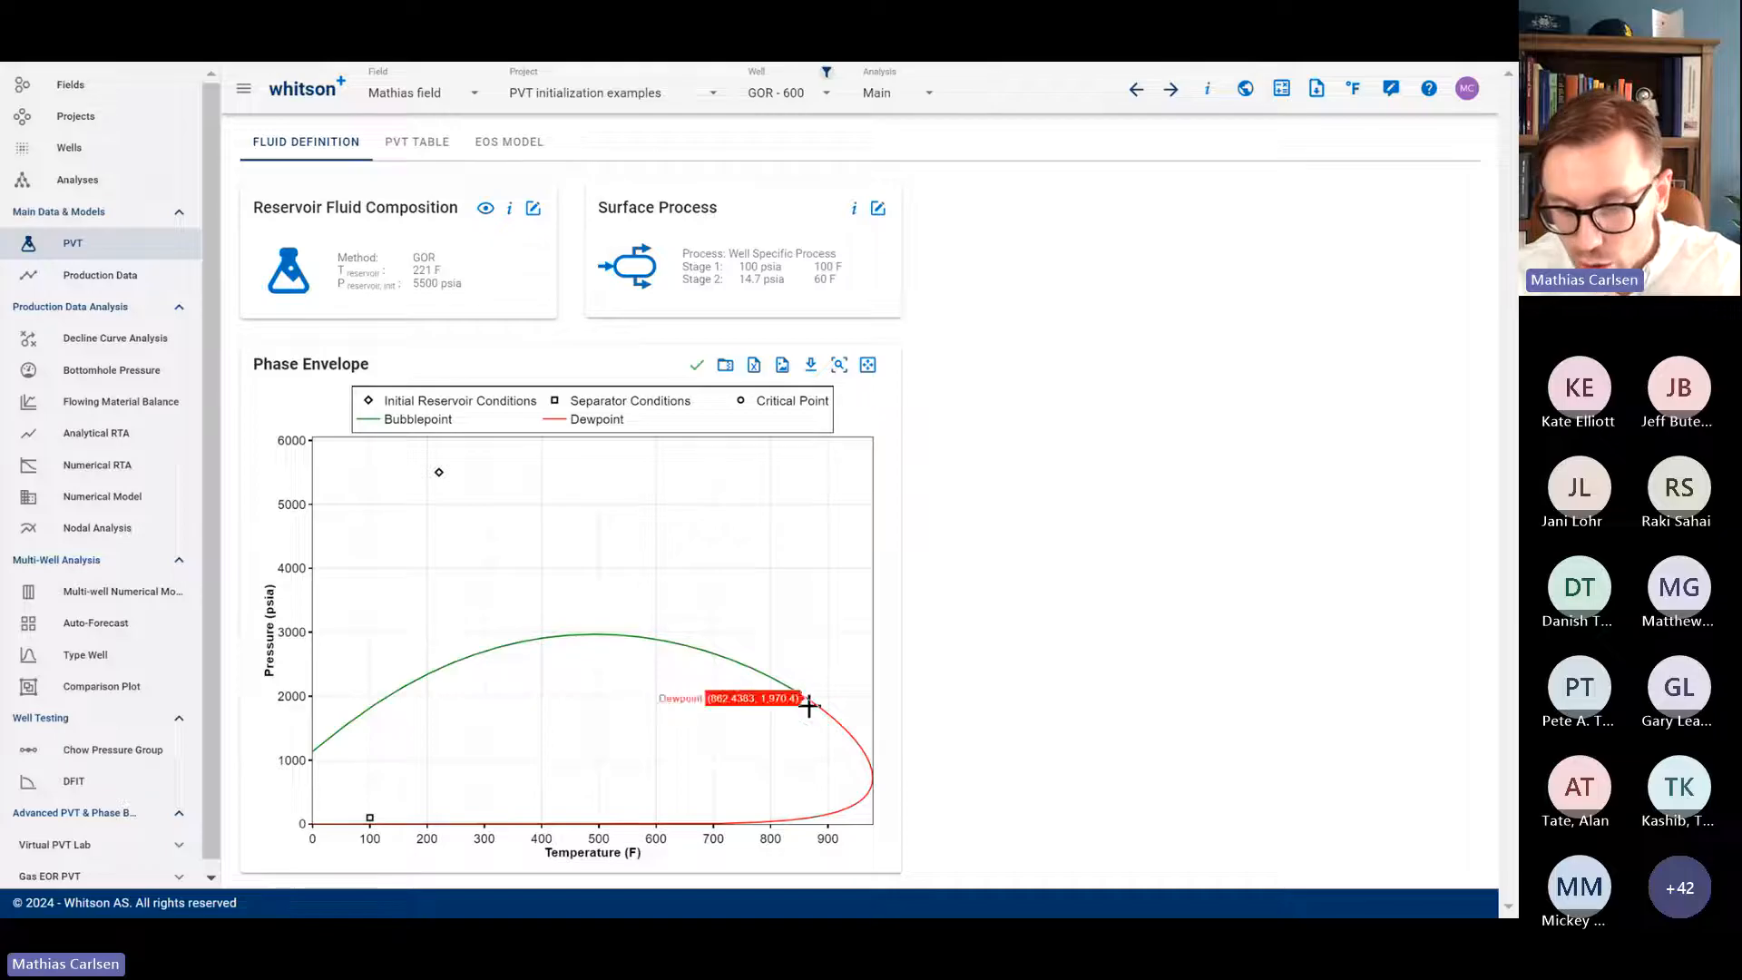
mouse_move(802, 713)
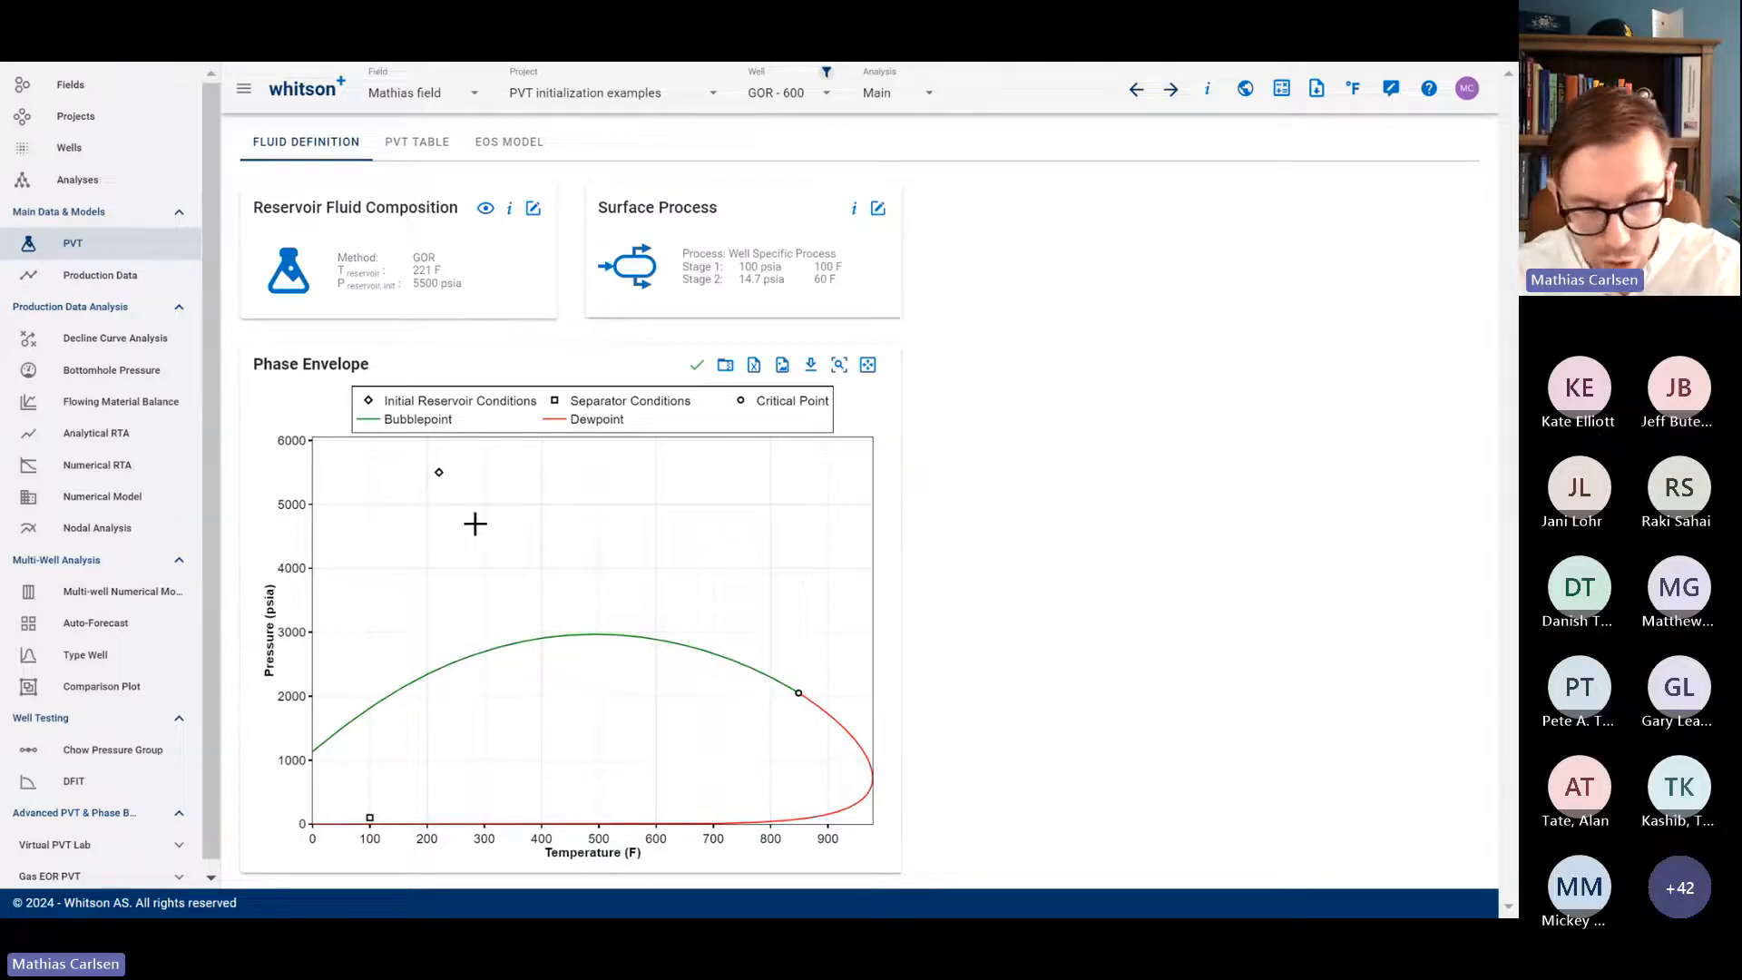
click(417, 142)
drag(1032, 413, 1089, 413)
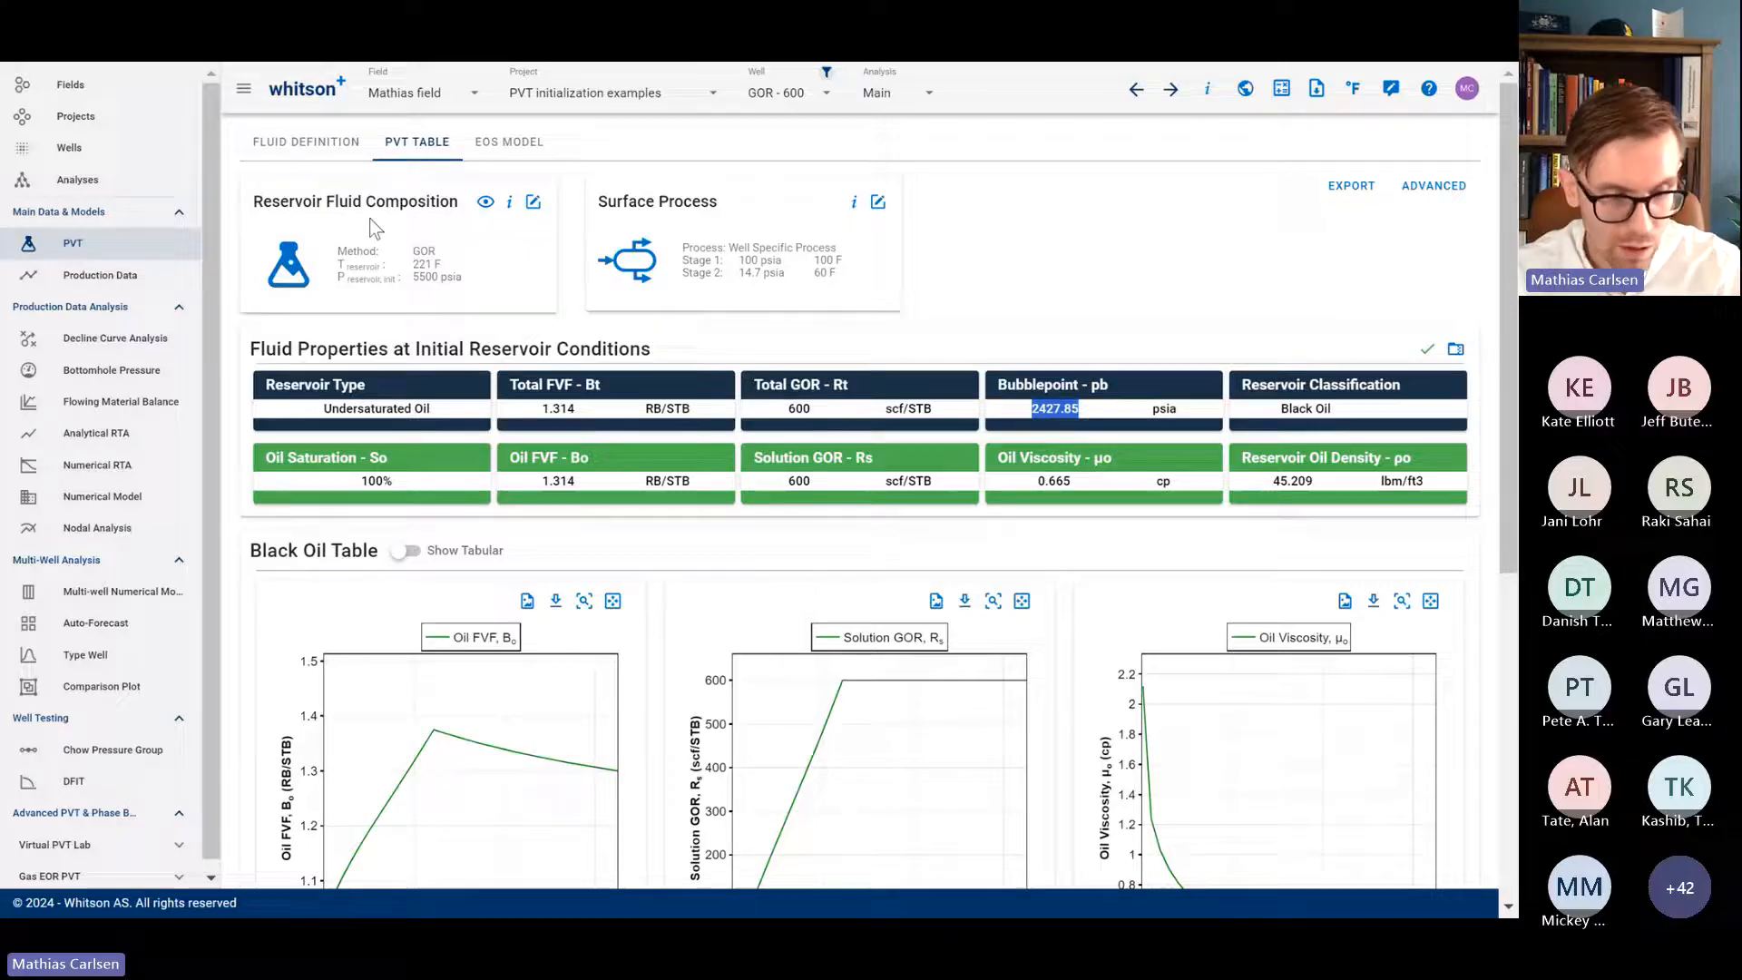
Step: Return to the fluid definition, show the Case Study 4 slide in the presentation, and switch back to whitson+
click(334, 156)
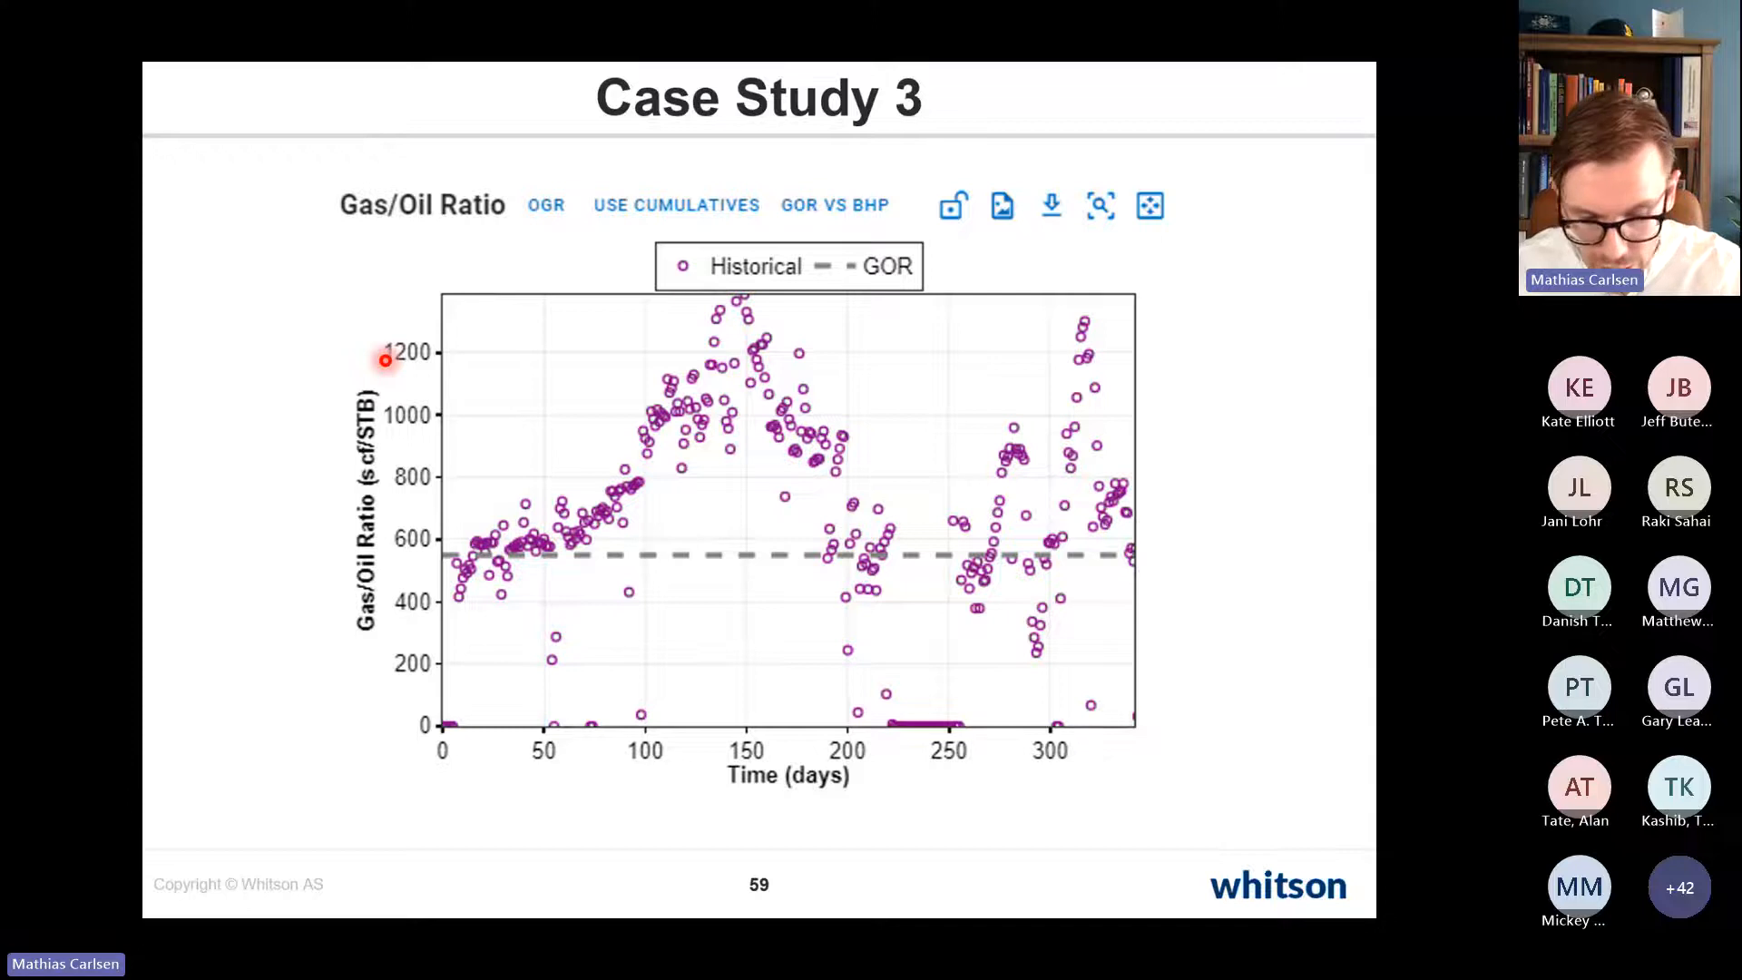
key(Right)
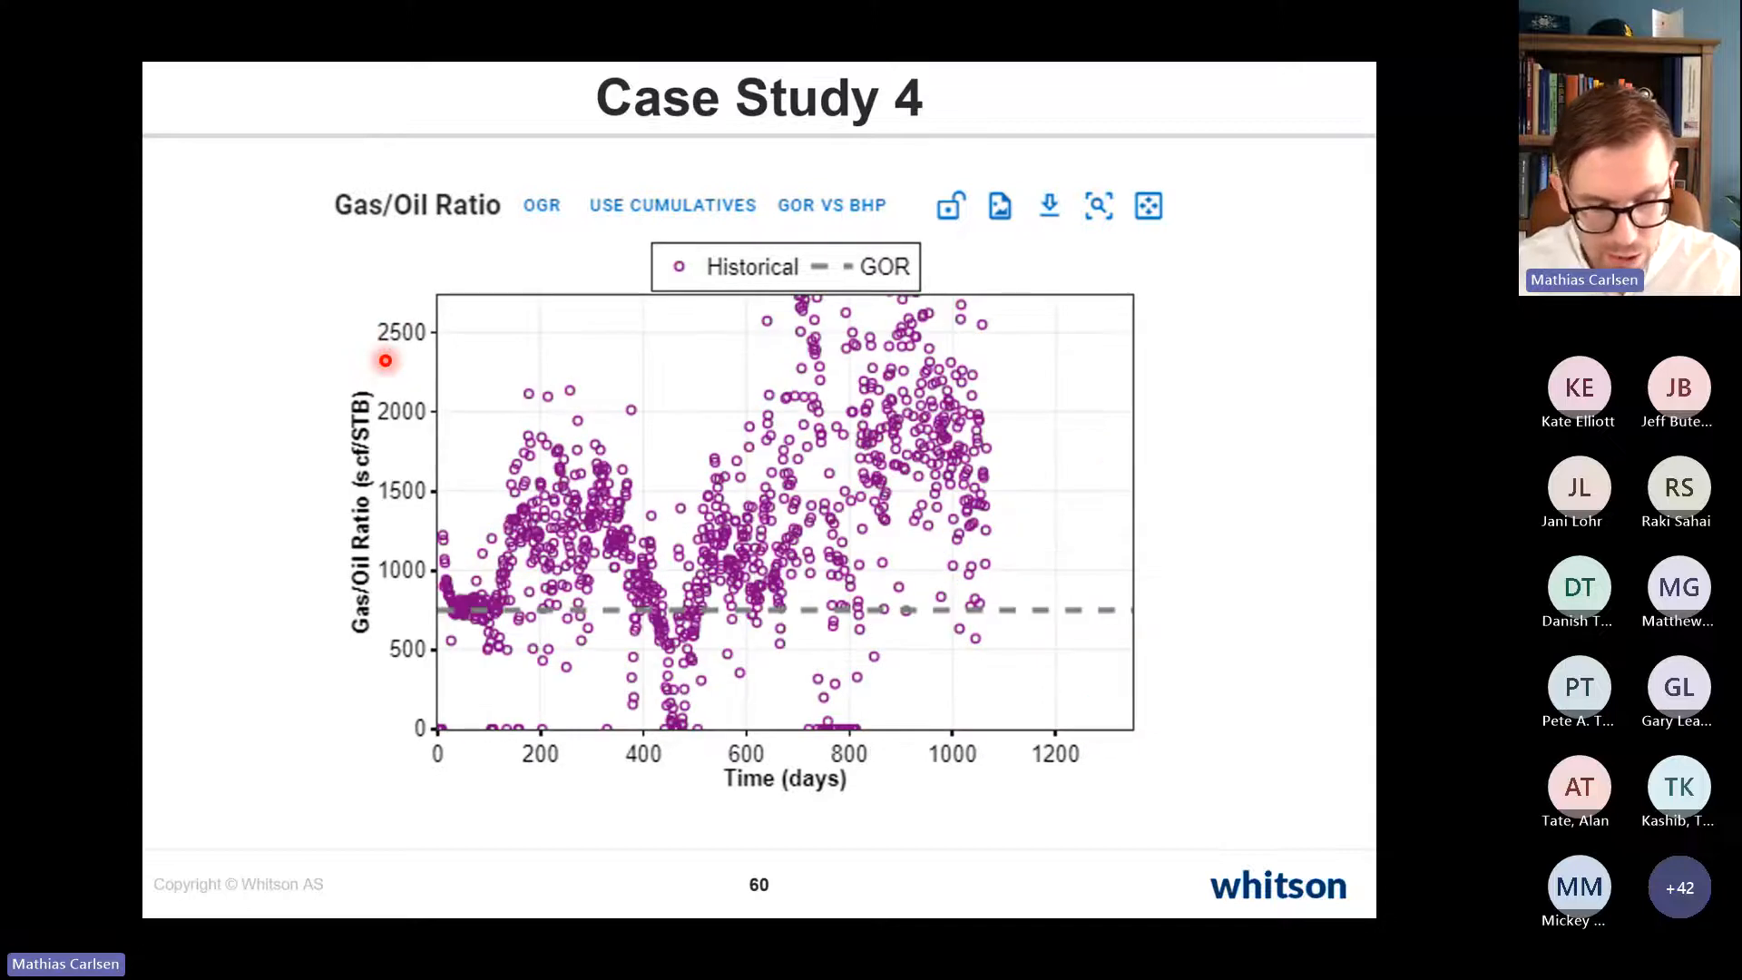
key(alt+Tab)
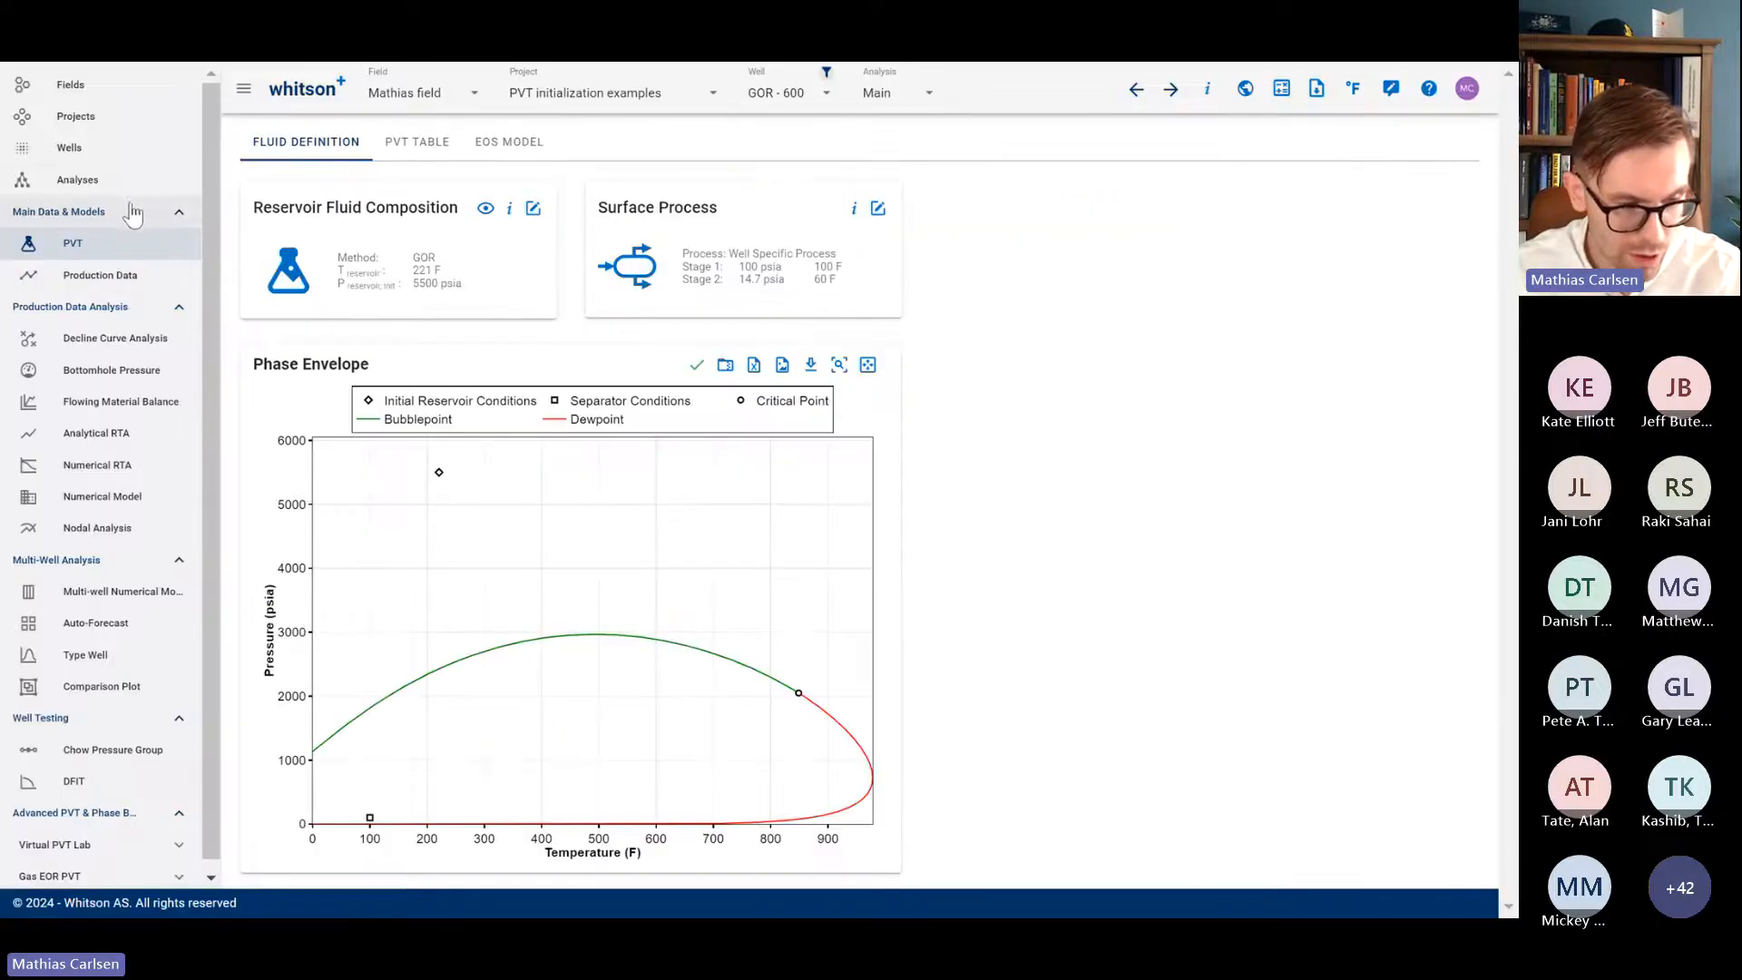
Step: Open the reservoir fluid composition of well GOR - 750 and compare its first 100 days of GOR with the longer history
click(123, 157)
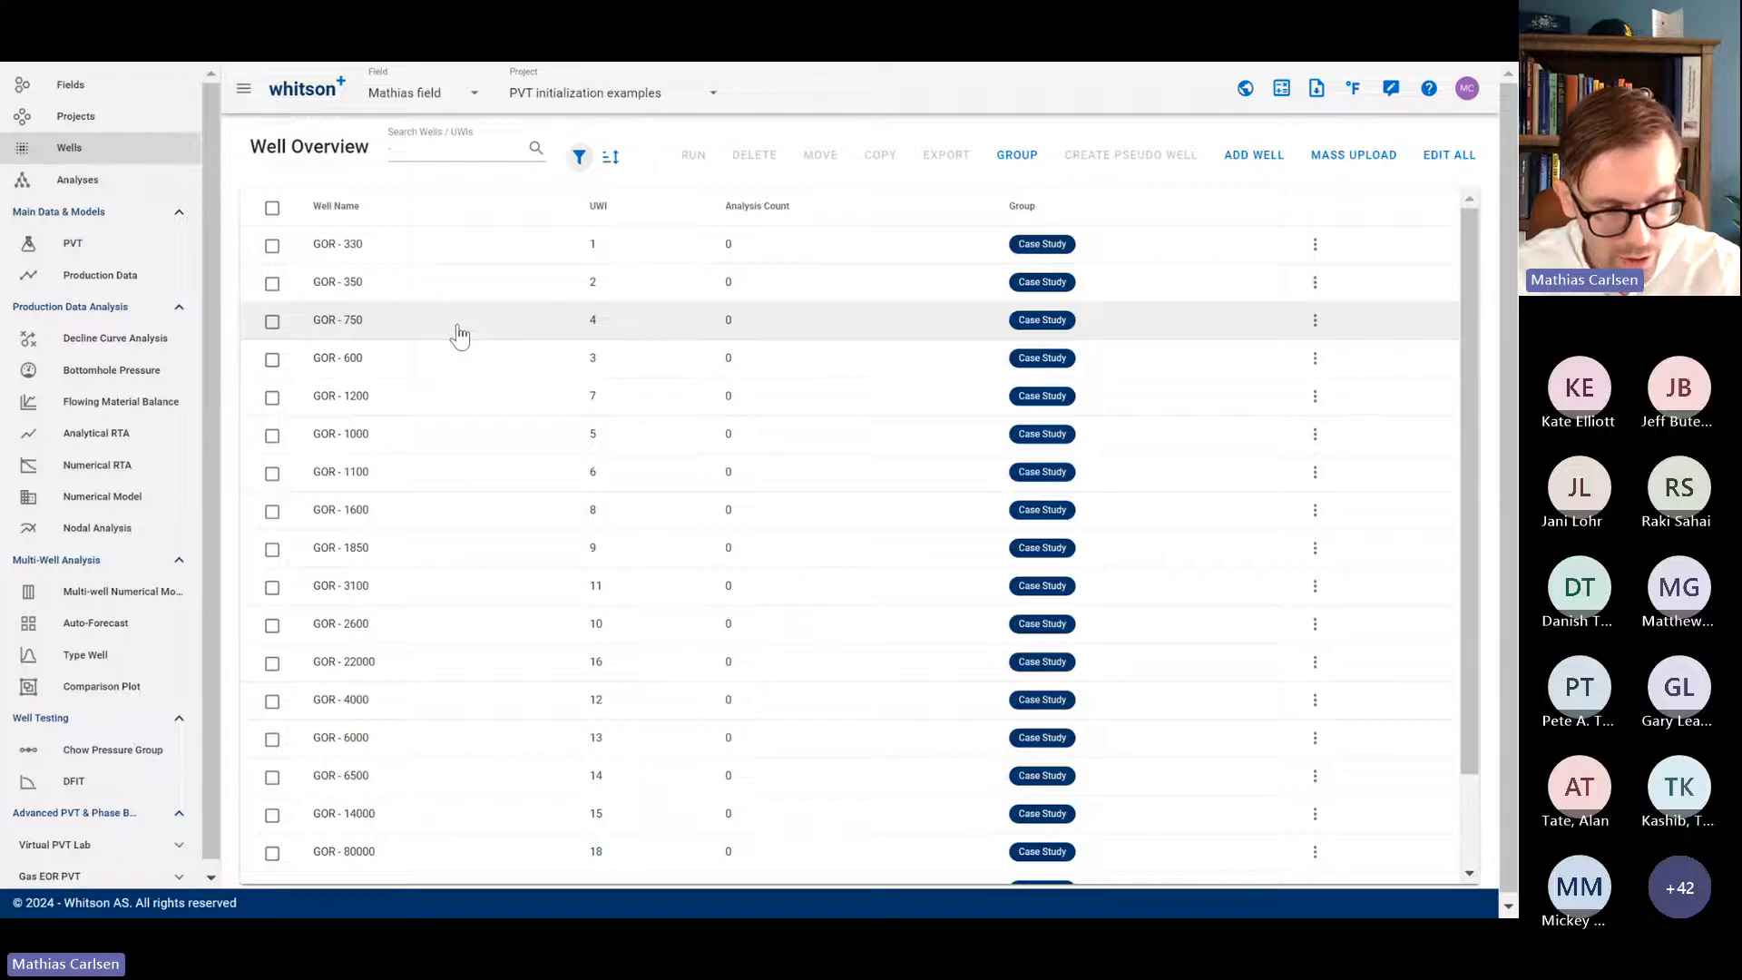
click(456, 325)
click(177, 245)
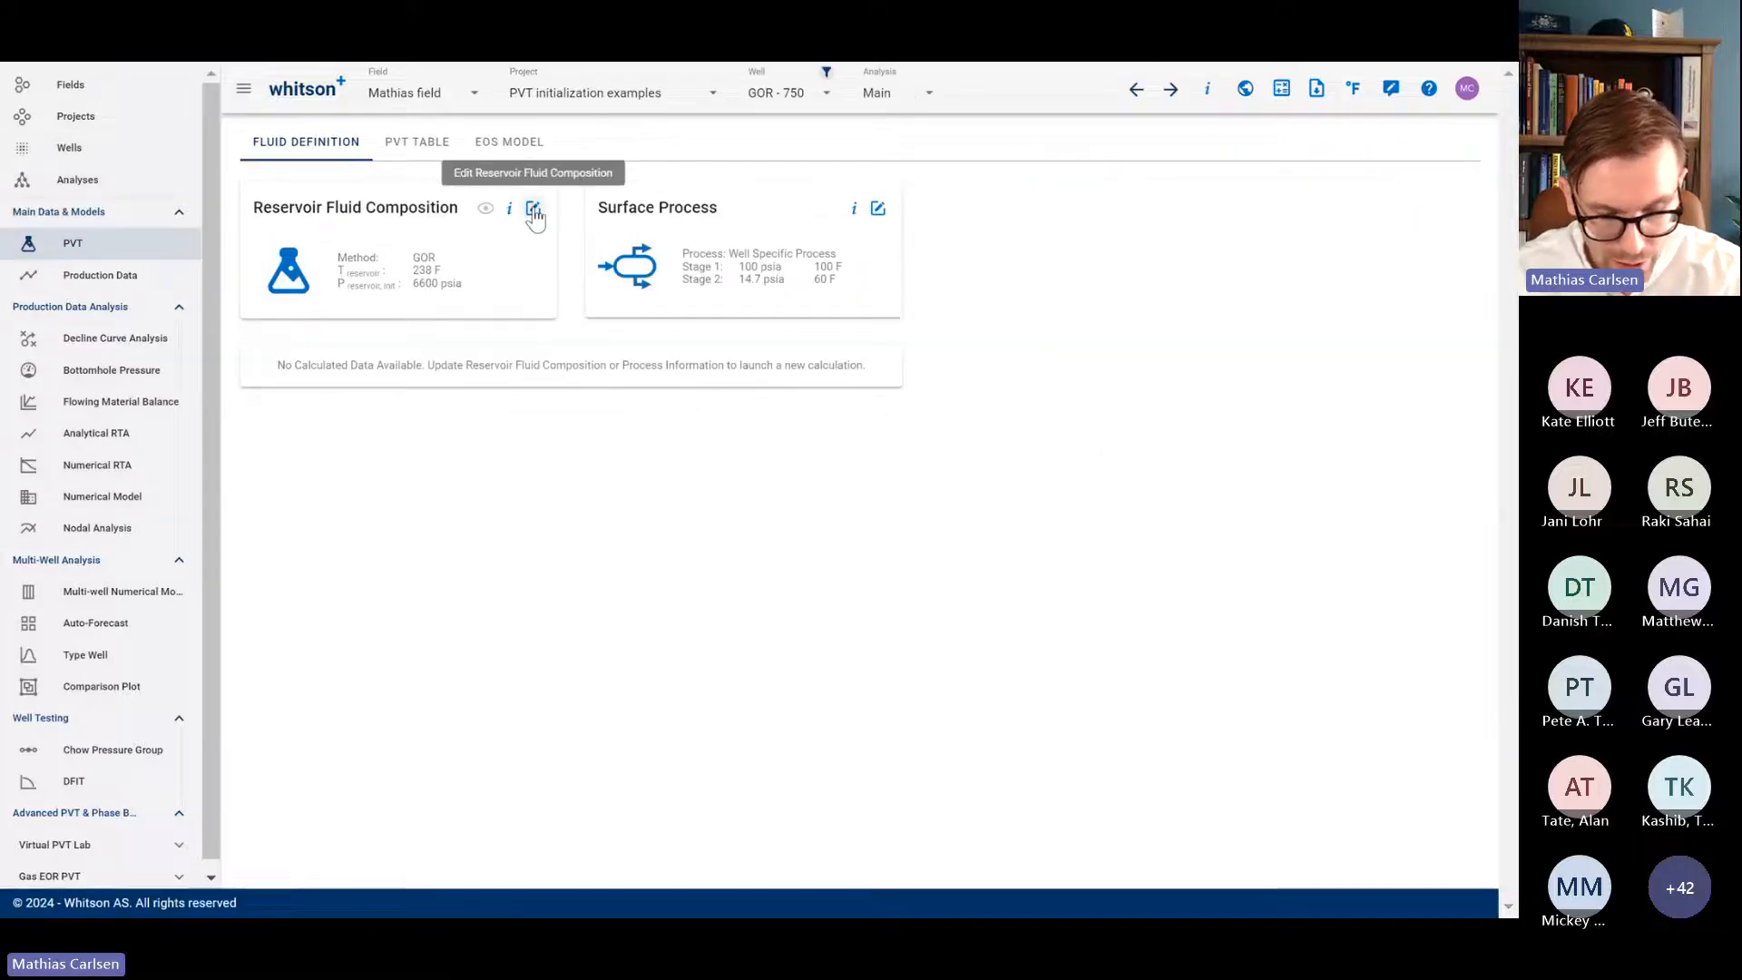
click(534, 207)
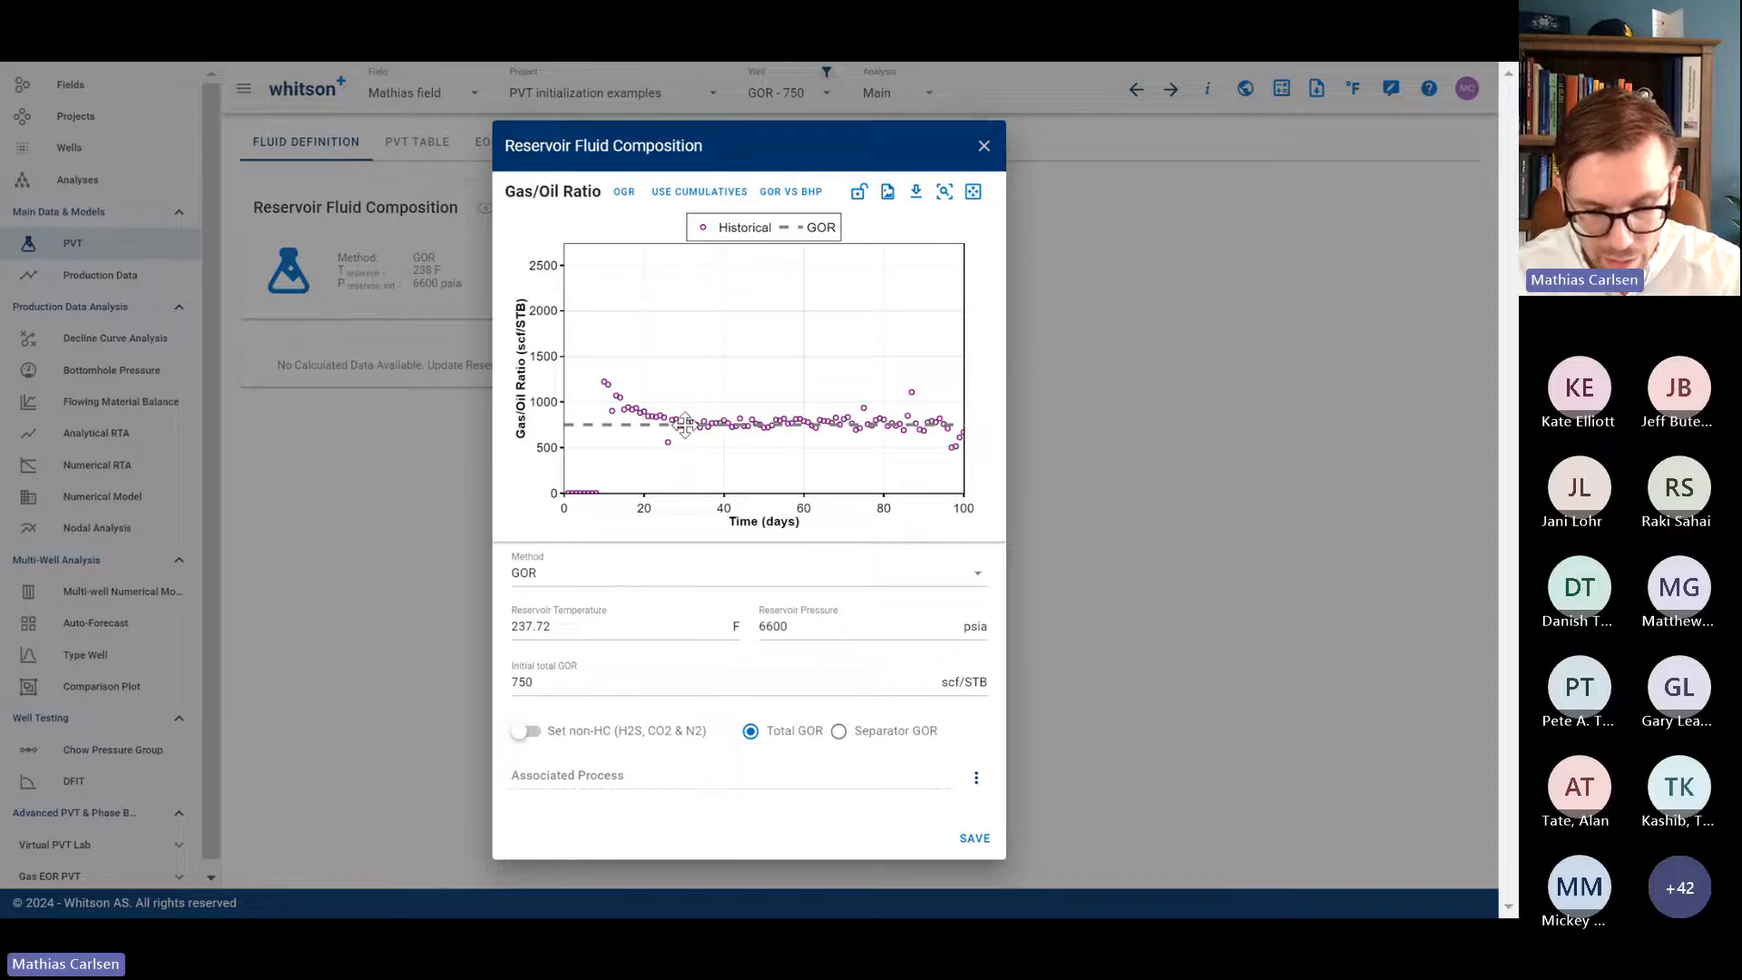
drag(953, 506, 616, 502)
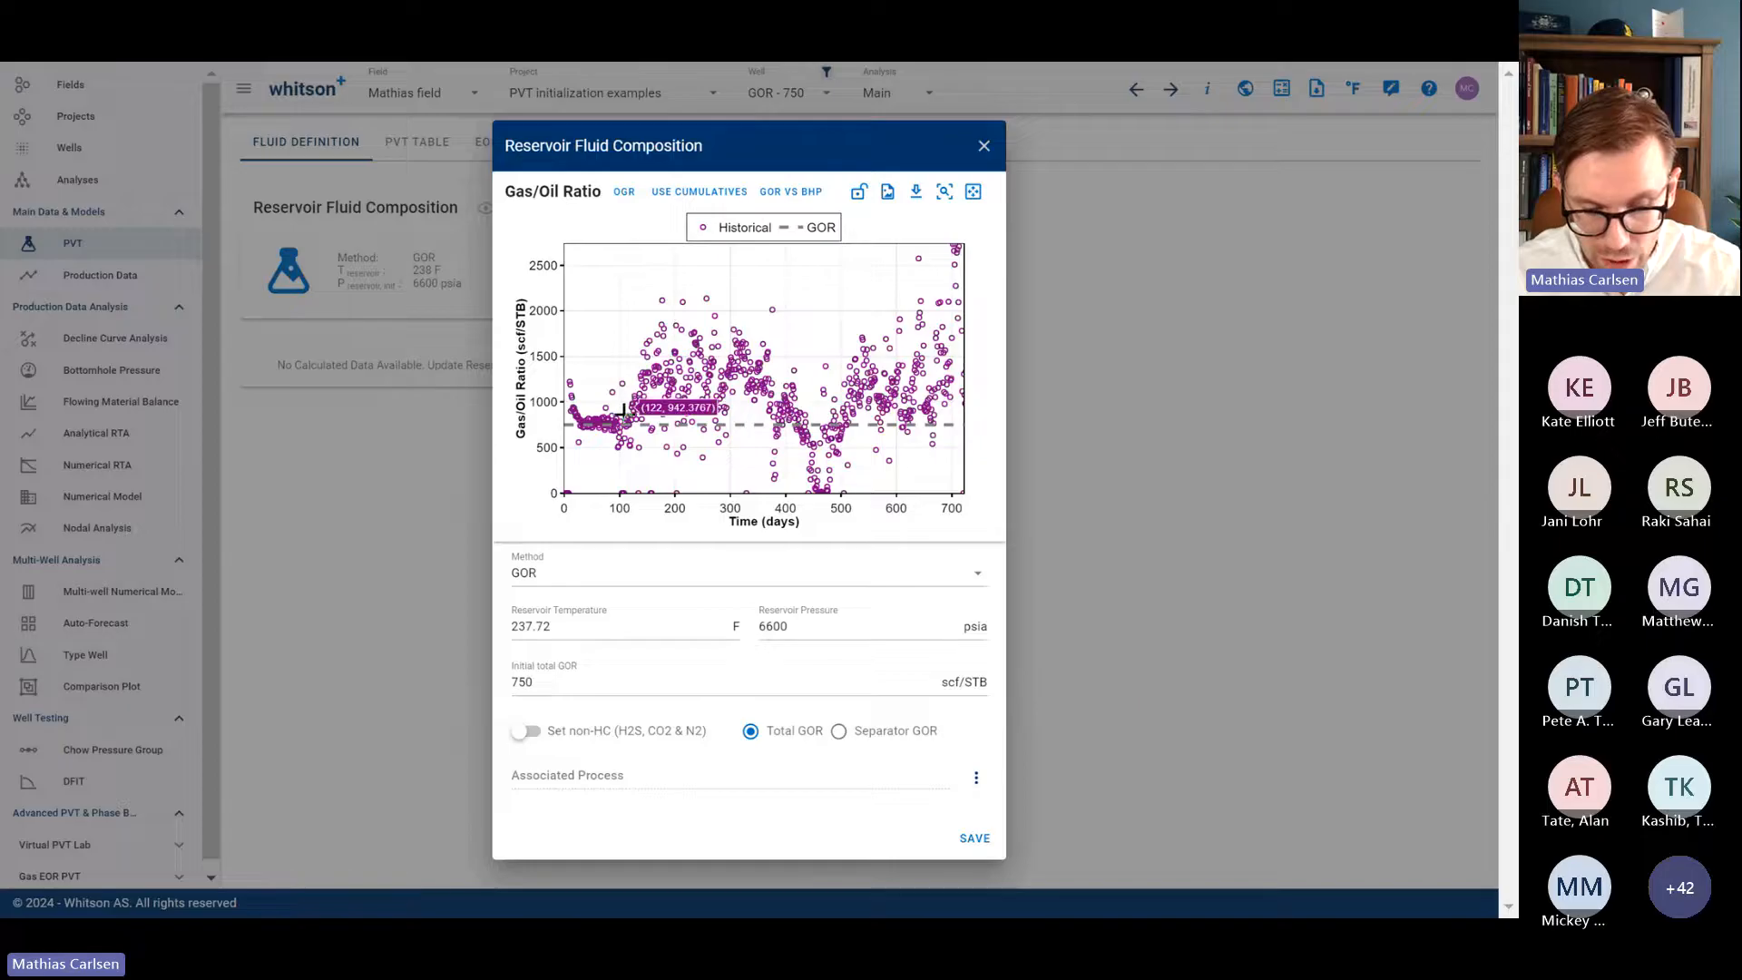
click(973, 190)
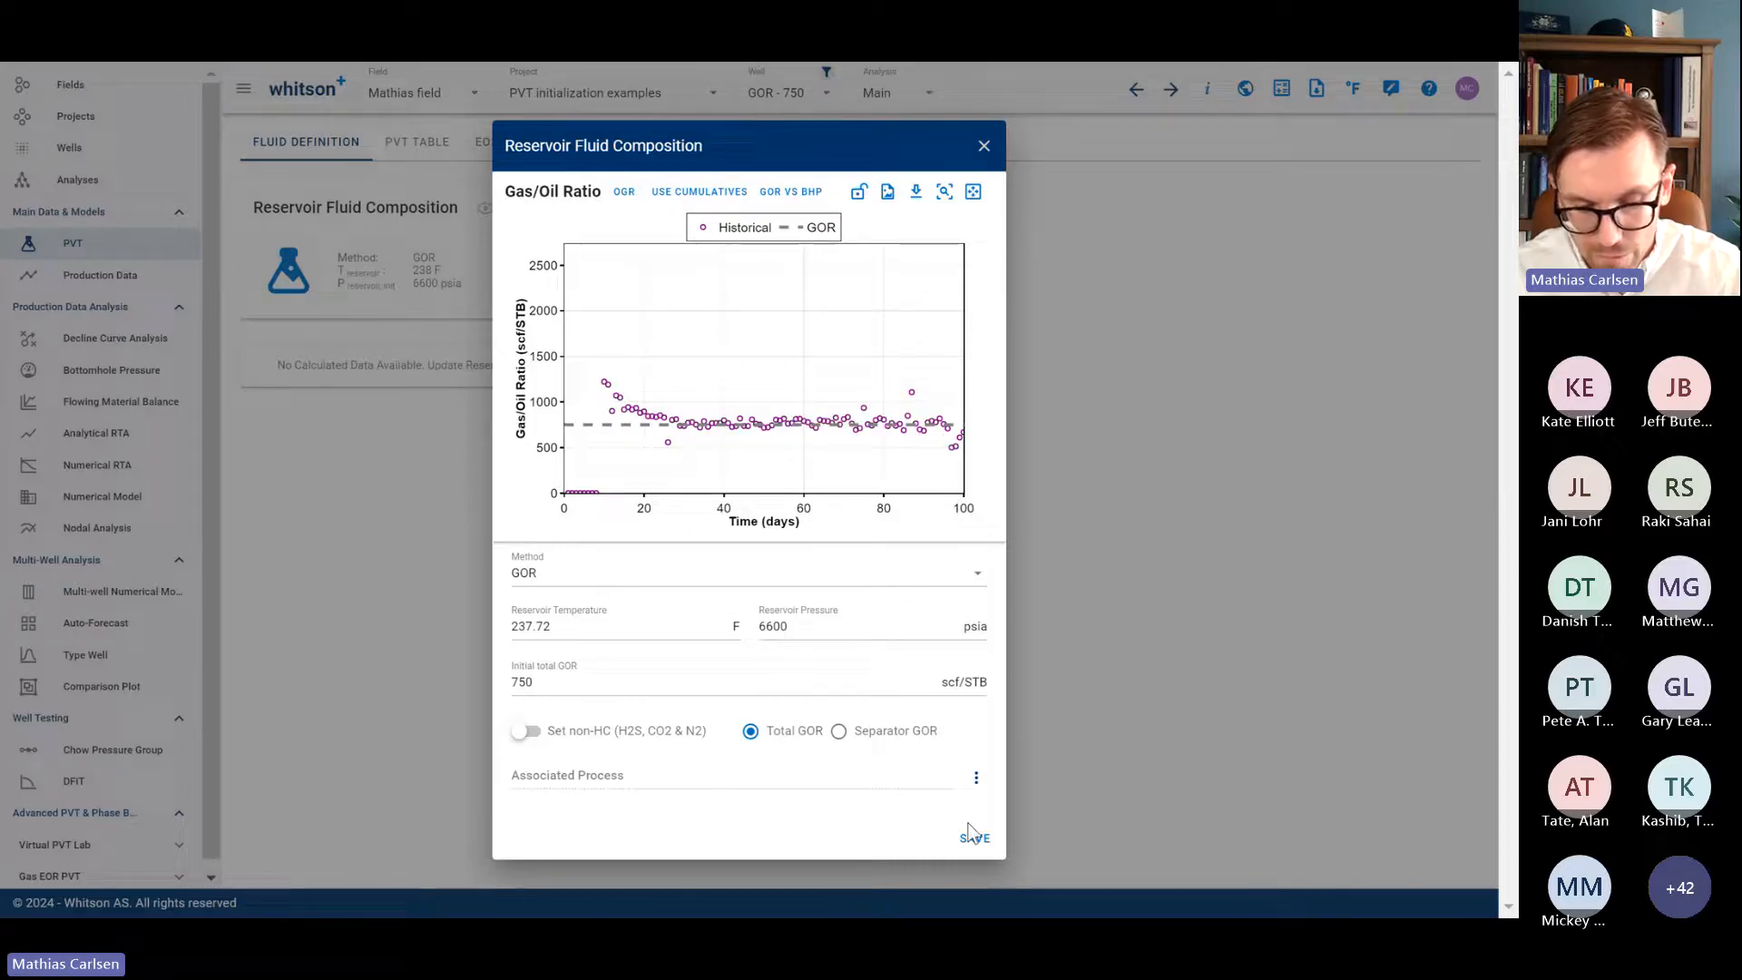
Step: Set the initial total GOR of well GOR - 750 to 750 scf/STB and save the fluid composition
mouse_move(823, 424)
mouse_down()
mouse_move(825, 371)
mouse_move(809, 430)
mouse_up()
click(600, 679)
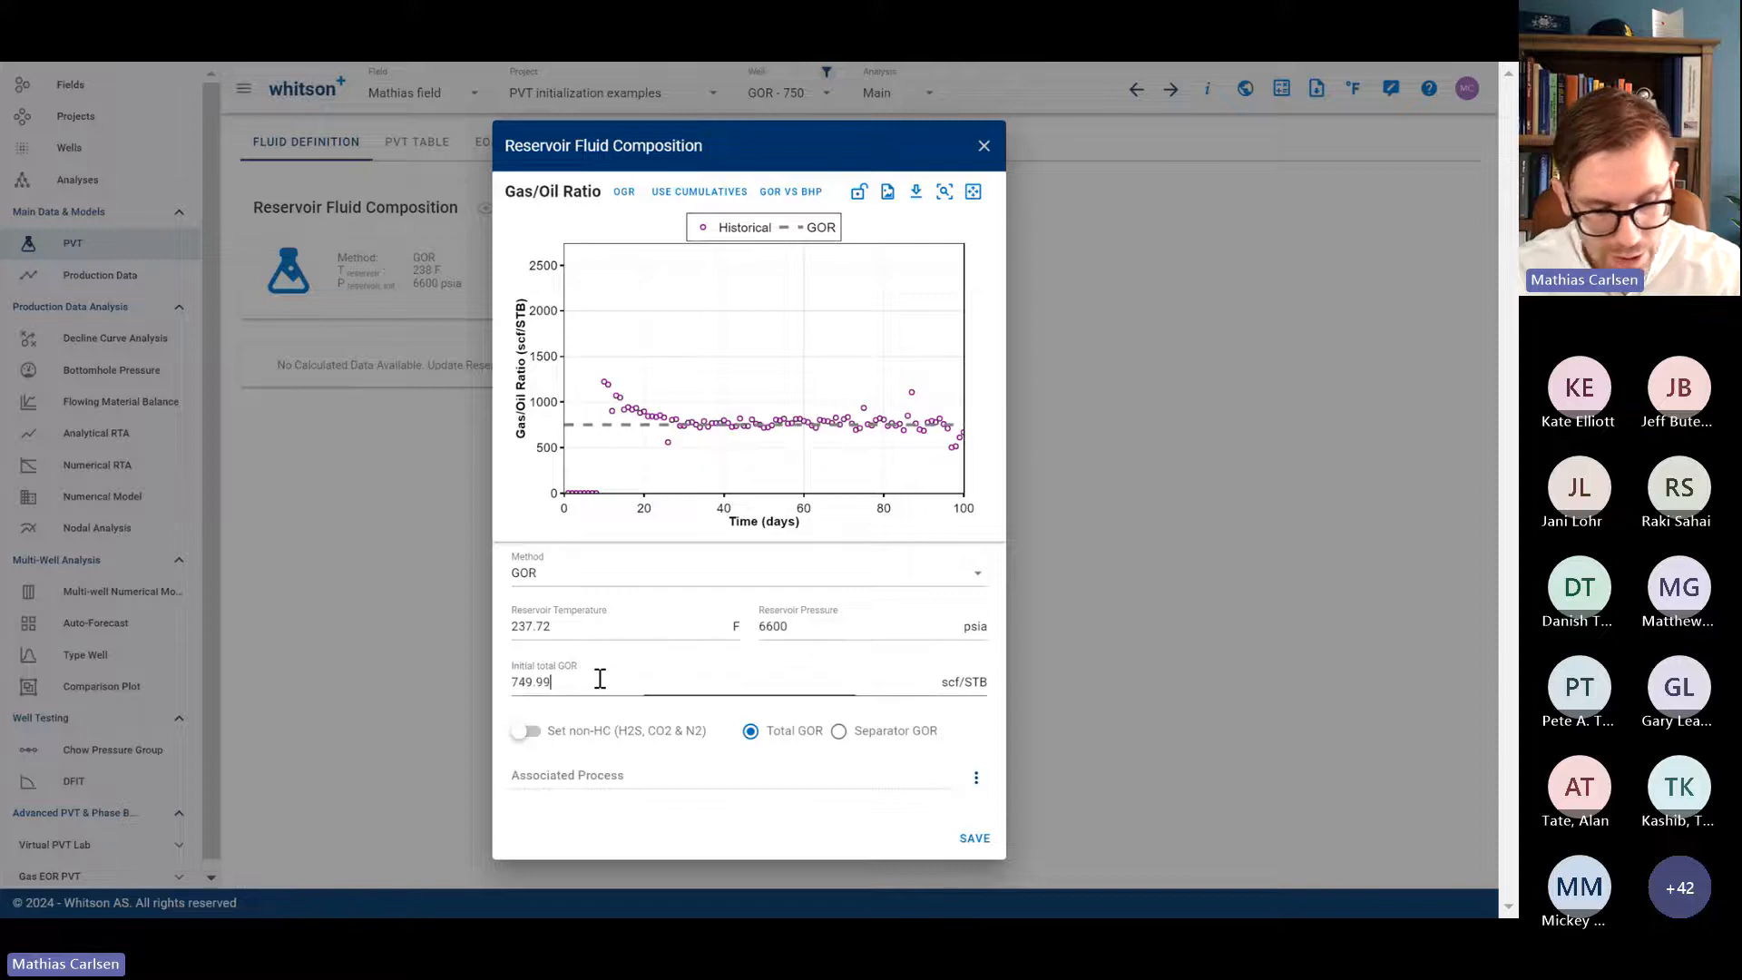
key(BackSpace)
key(BackSpace)
text(50)
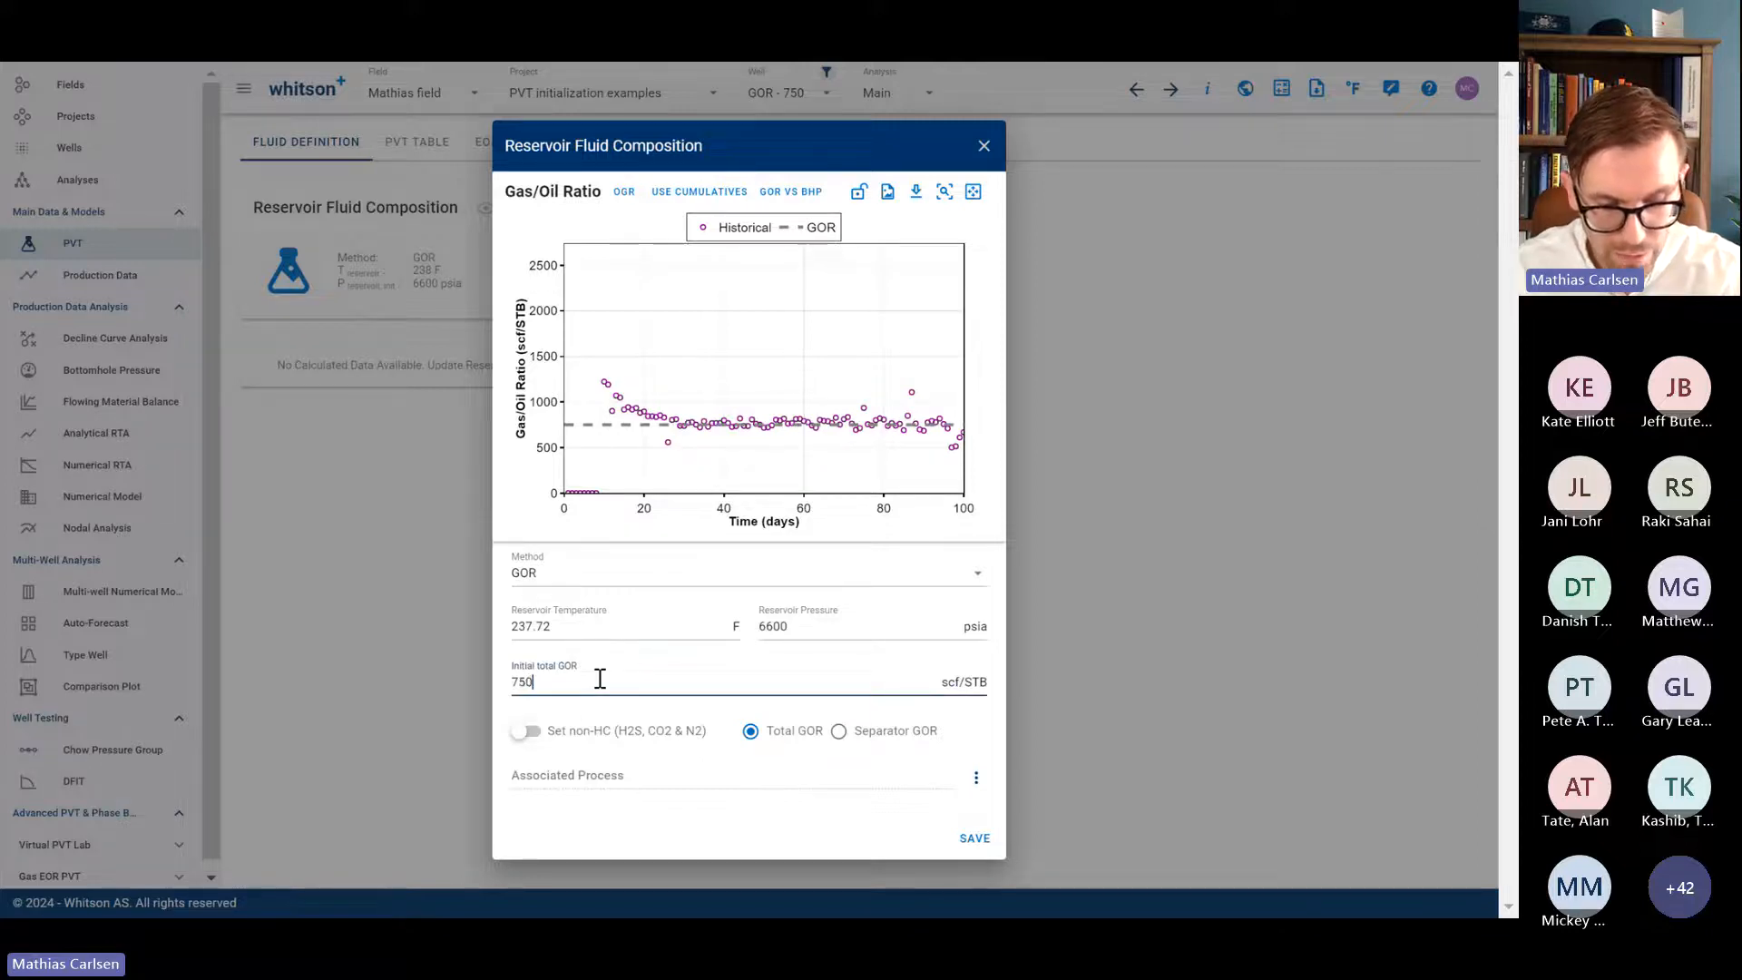
key(Return)
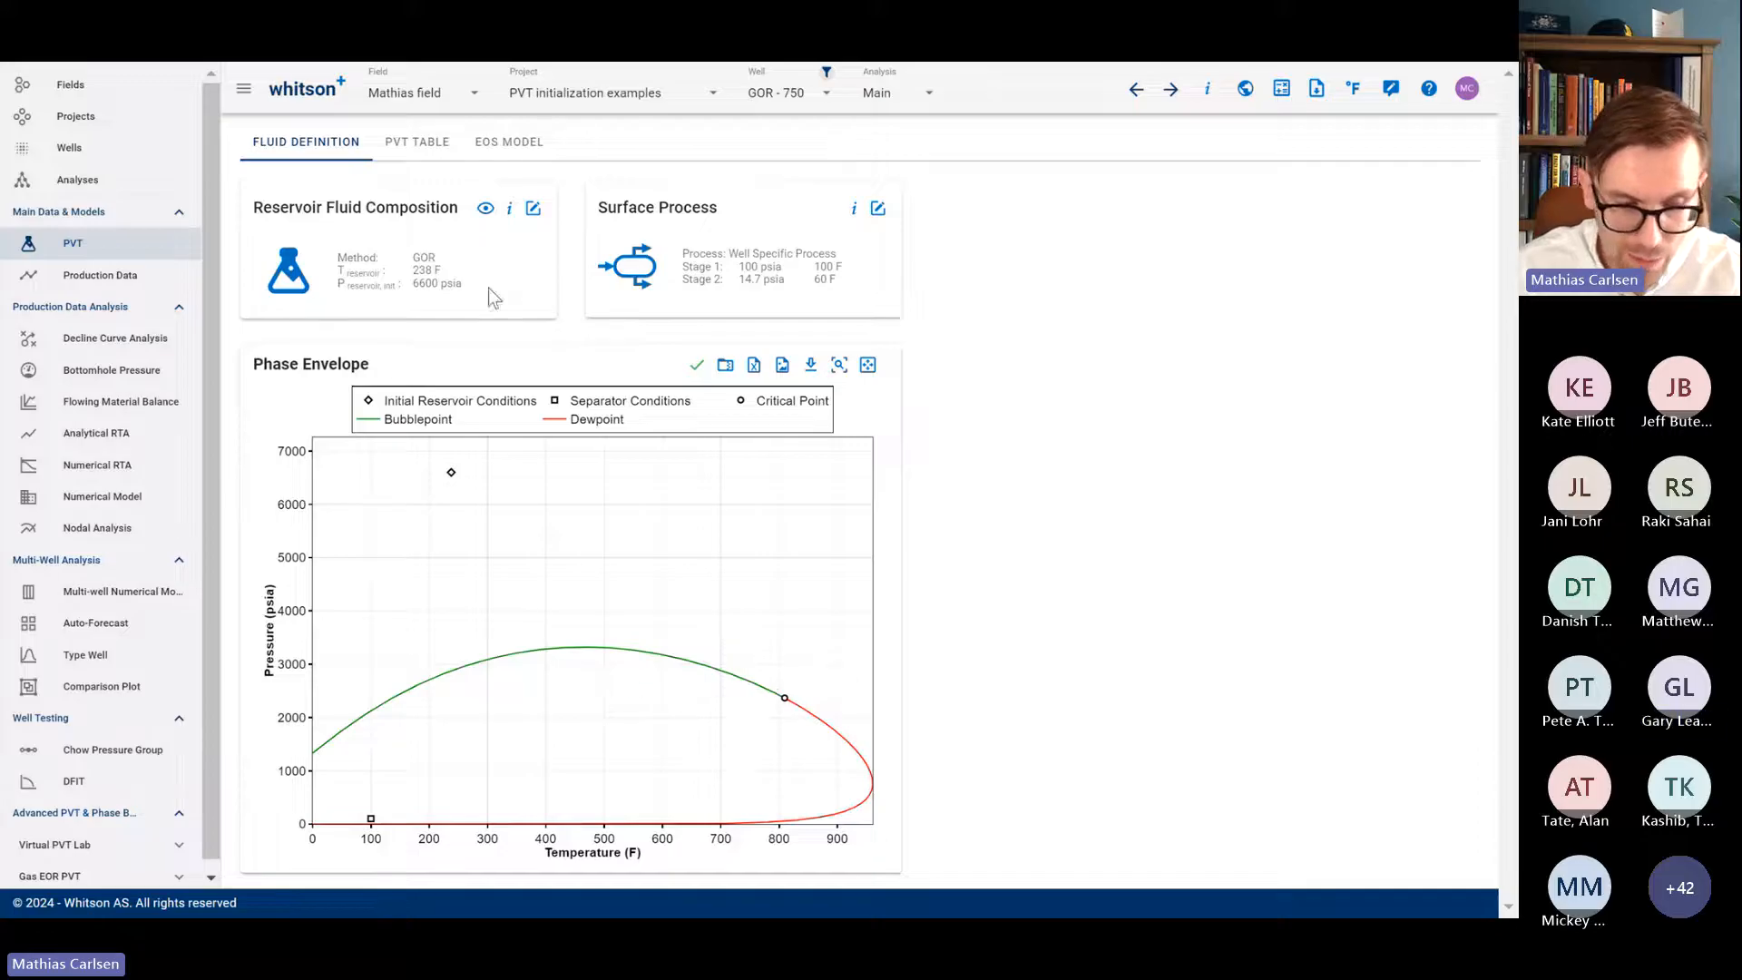
Step: Check well GOR - 750's bubblepoint in the PVT table, and switch to the case study slides in the presentation
click(420, 145)
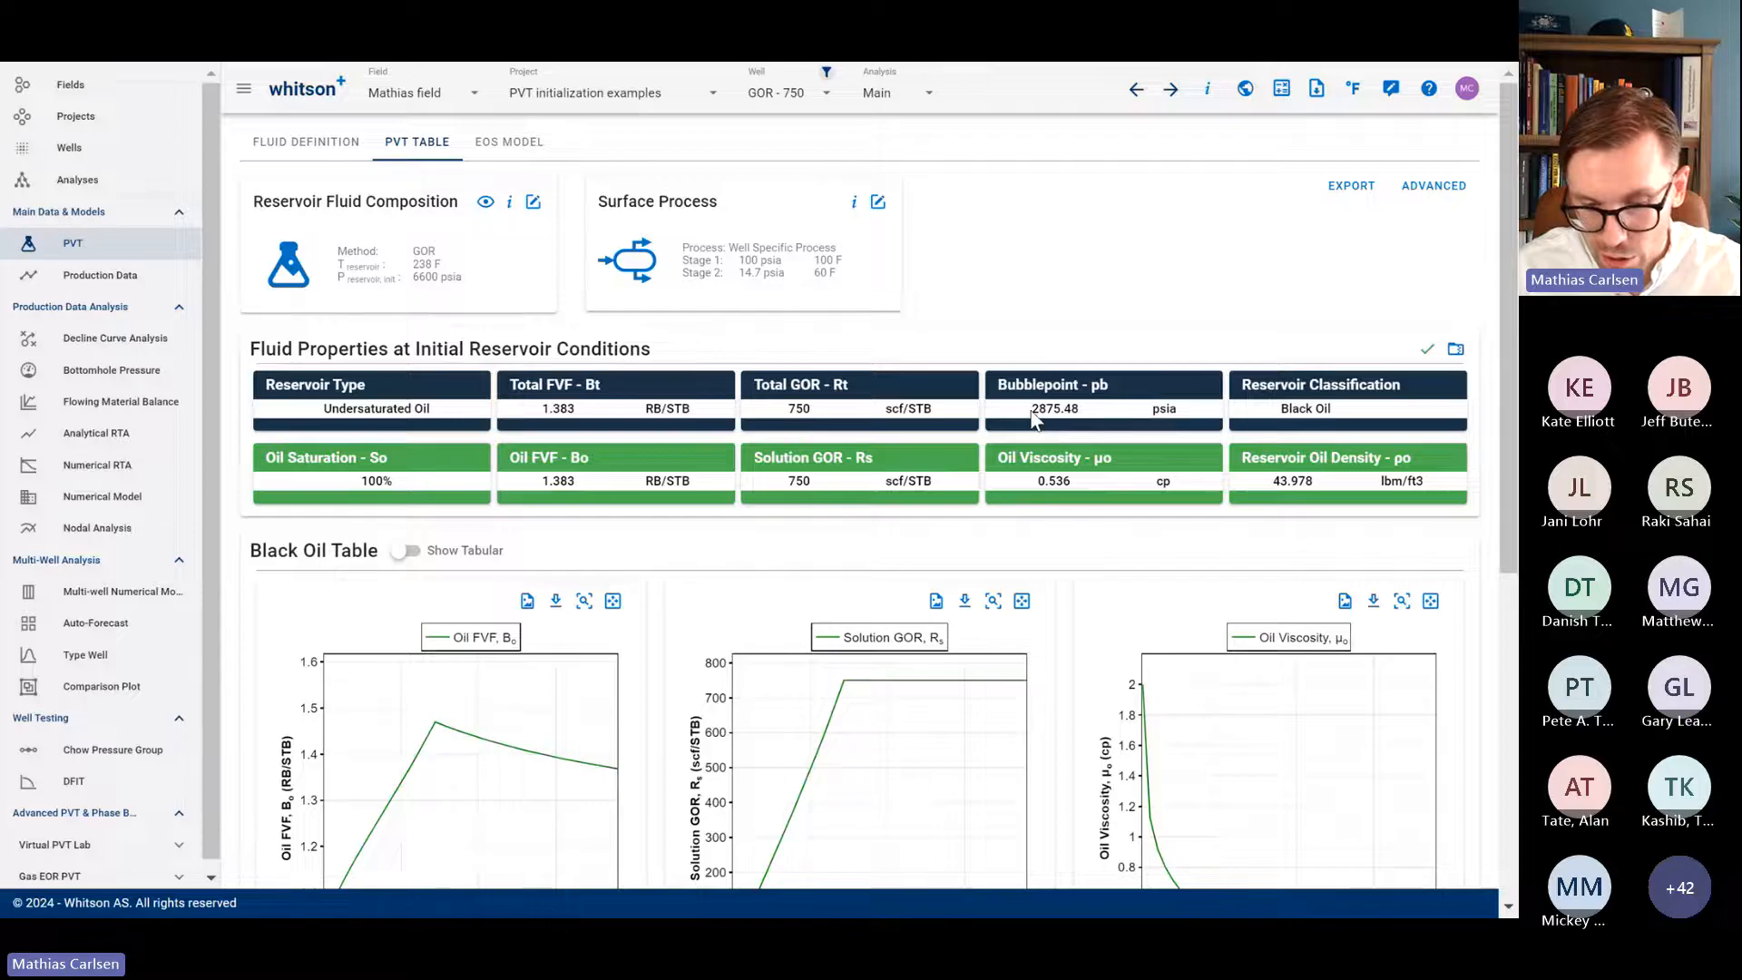
drag(1032, 409, 1078, 410)
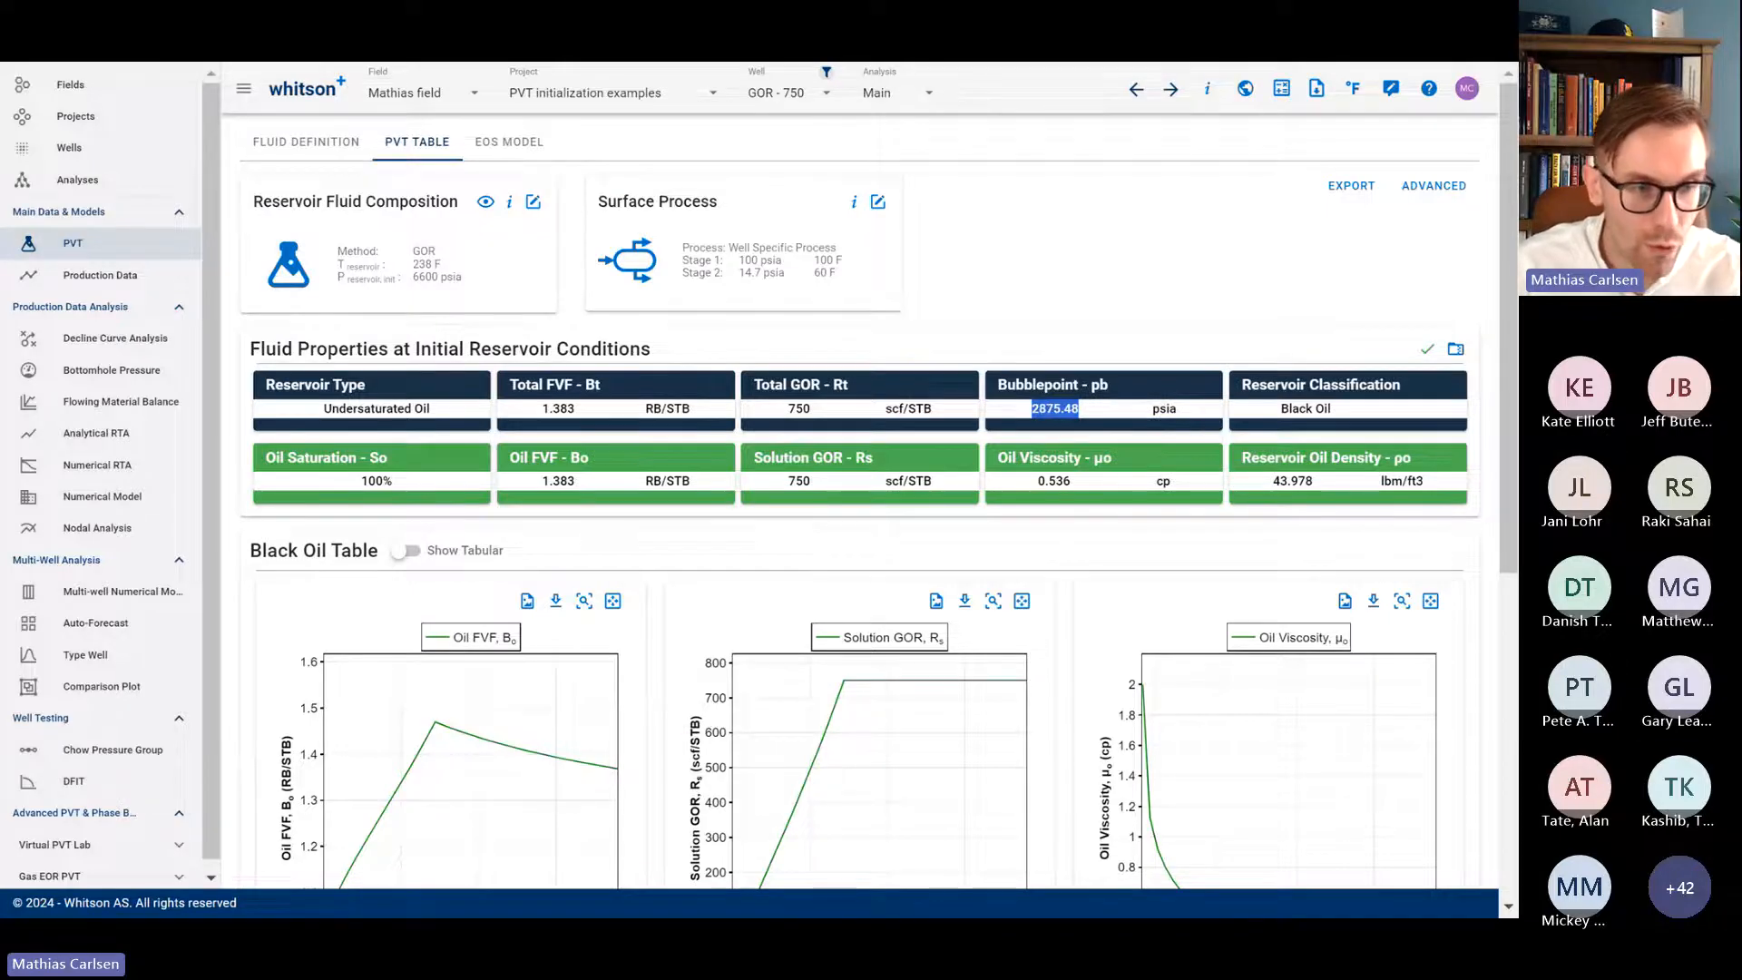
key(alt+Tab)
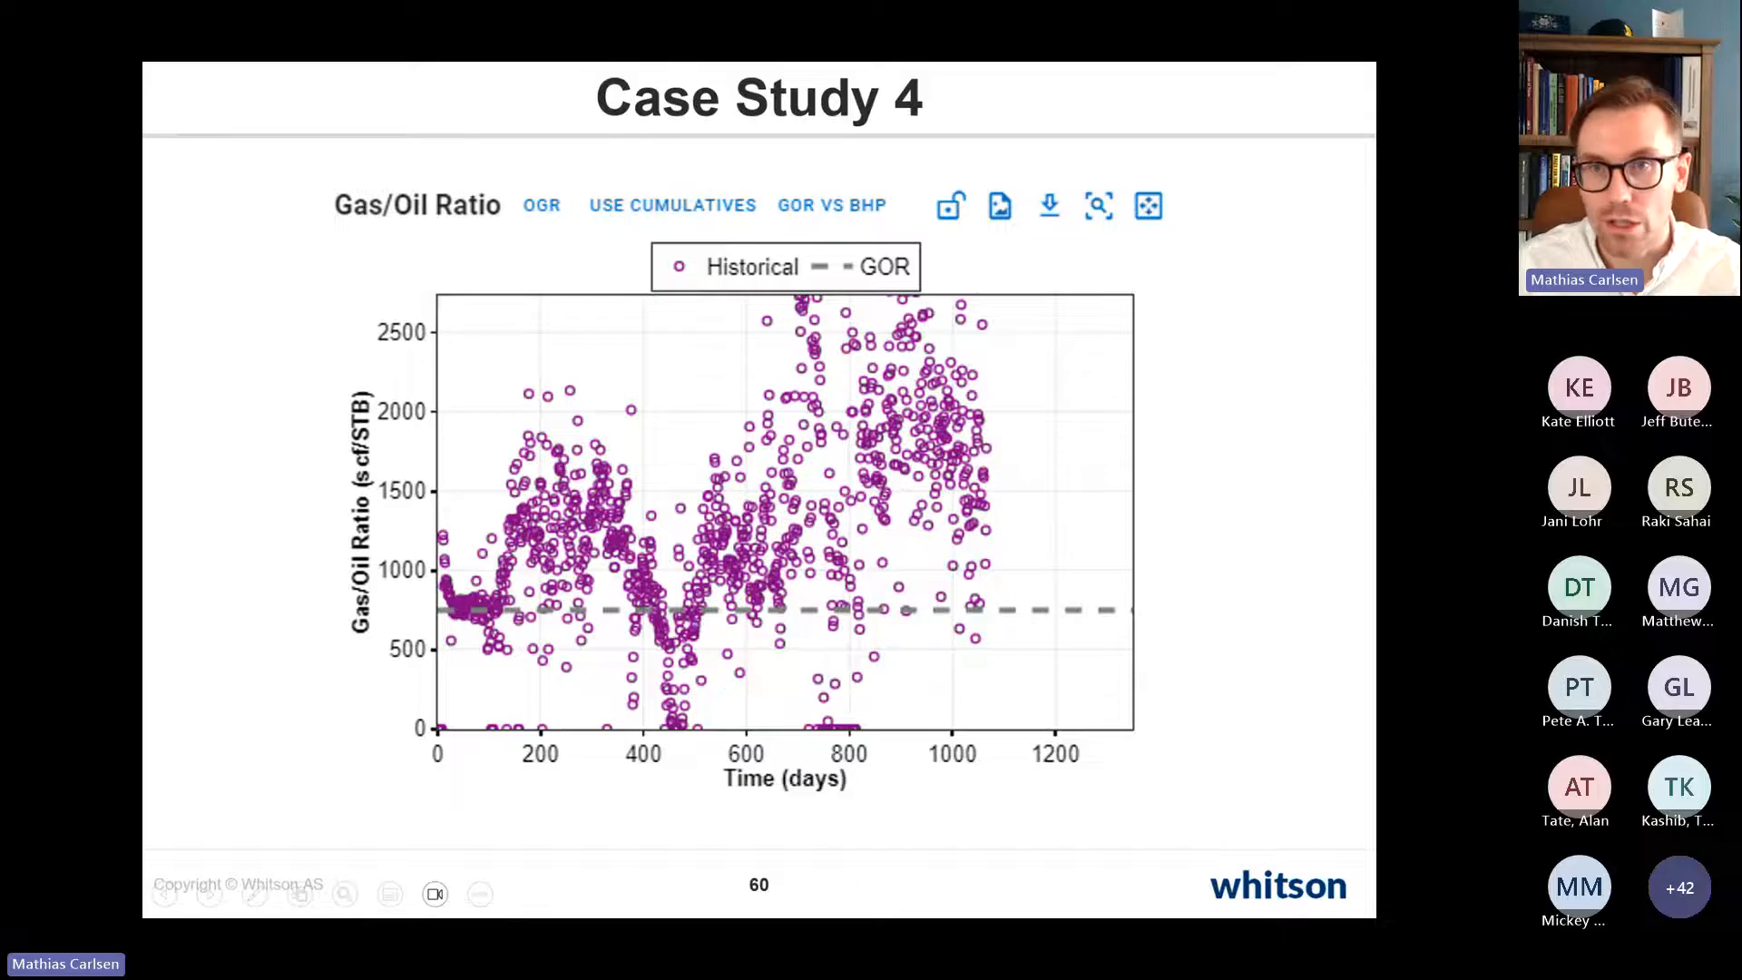
key(Left)
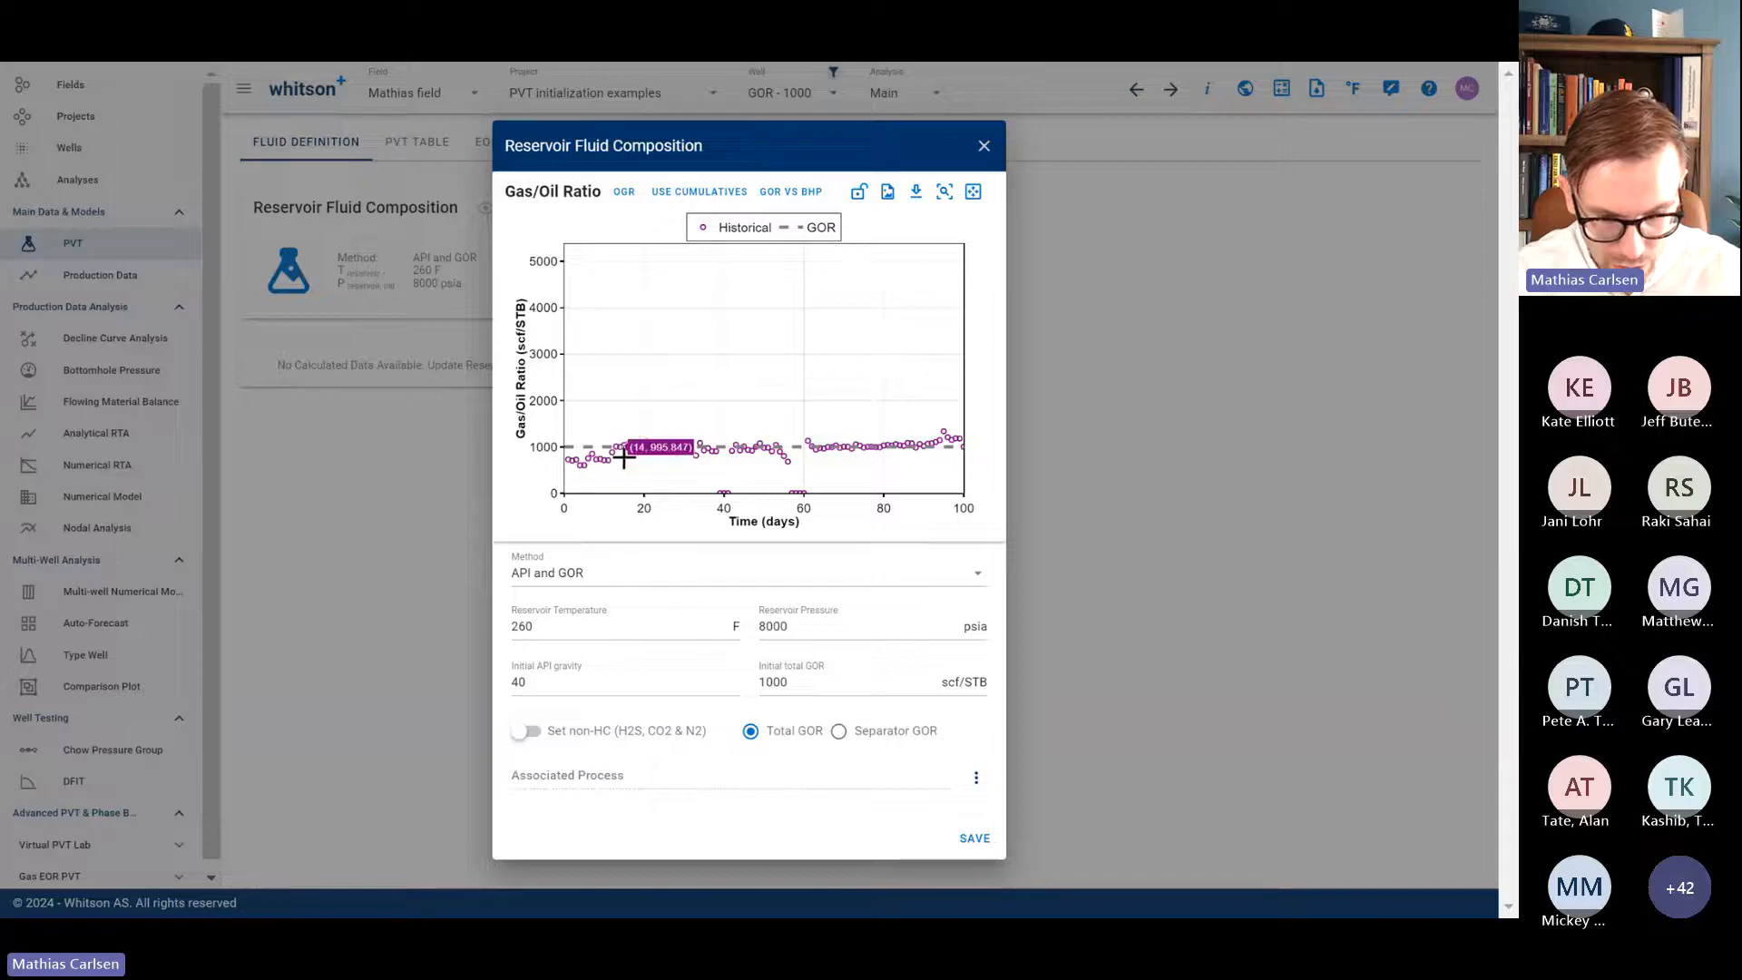
Step: Set well GOR - 1000's fluid composition method to GOR with 1000 scf/STB, save it, and check the bubblepoint in the PVT table
drag(960, 507, 578, 504)
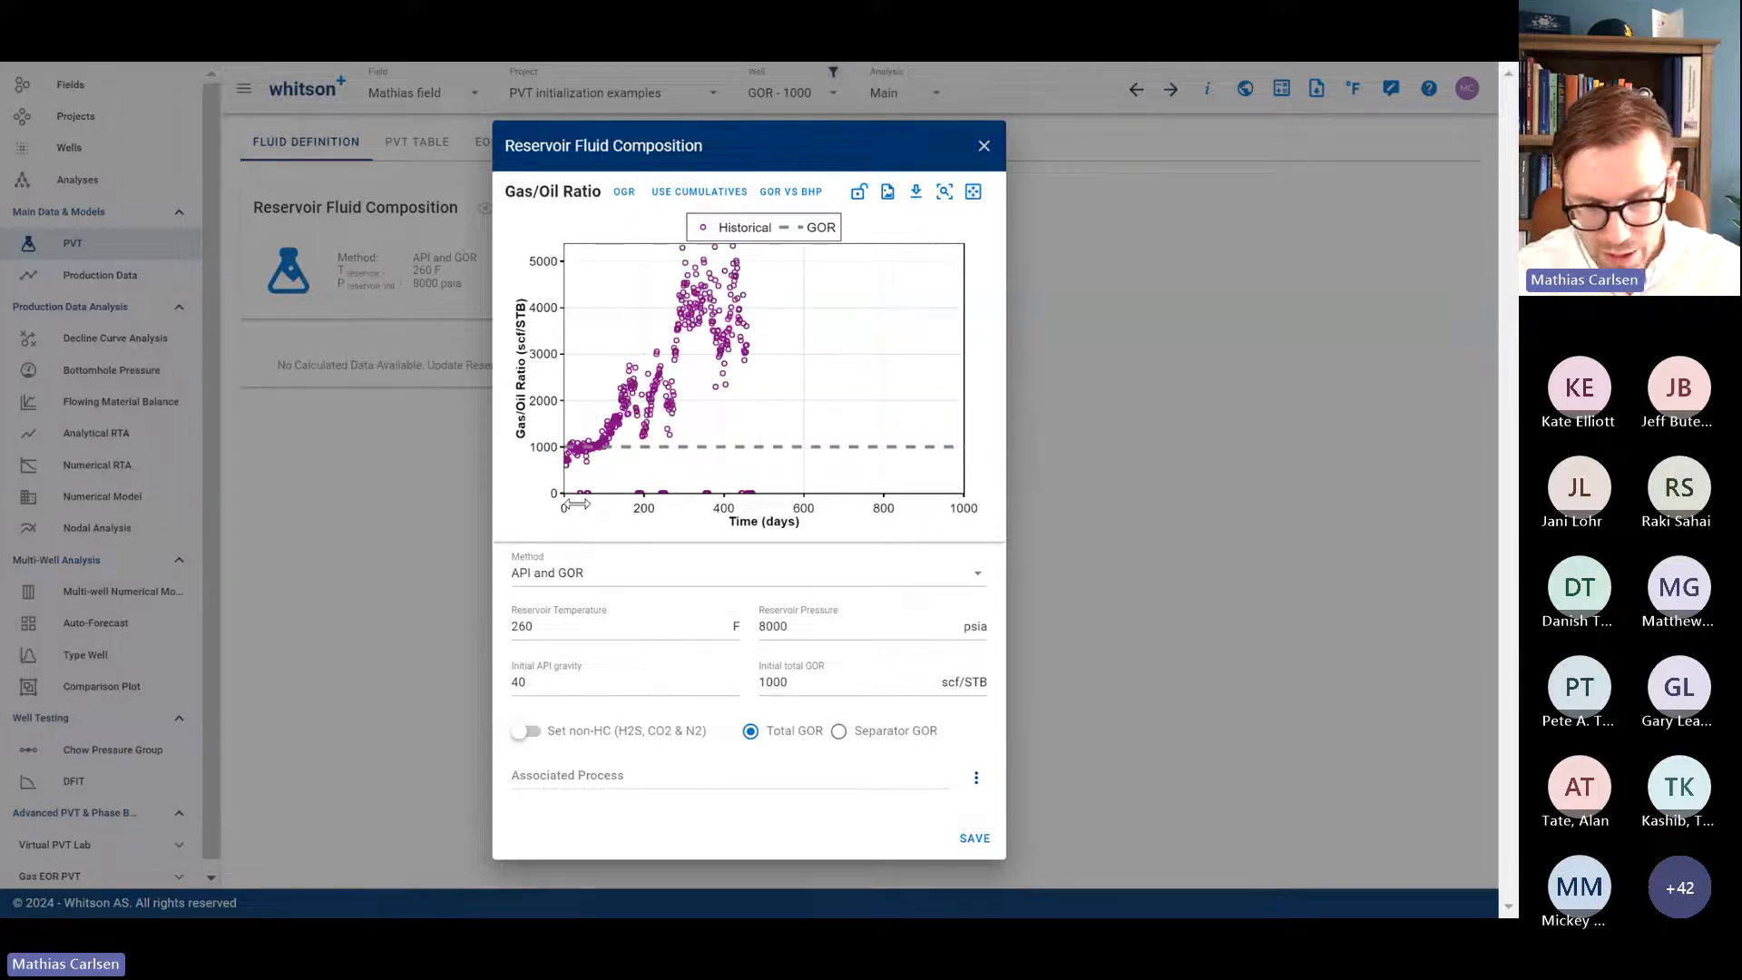
drag(578, 503, 964, 506)
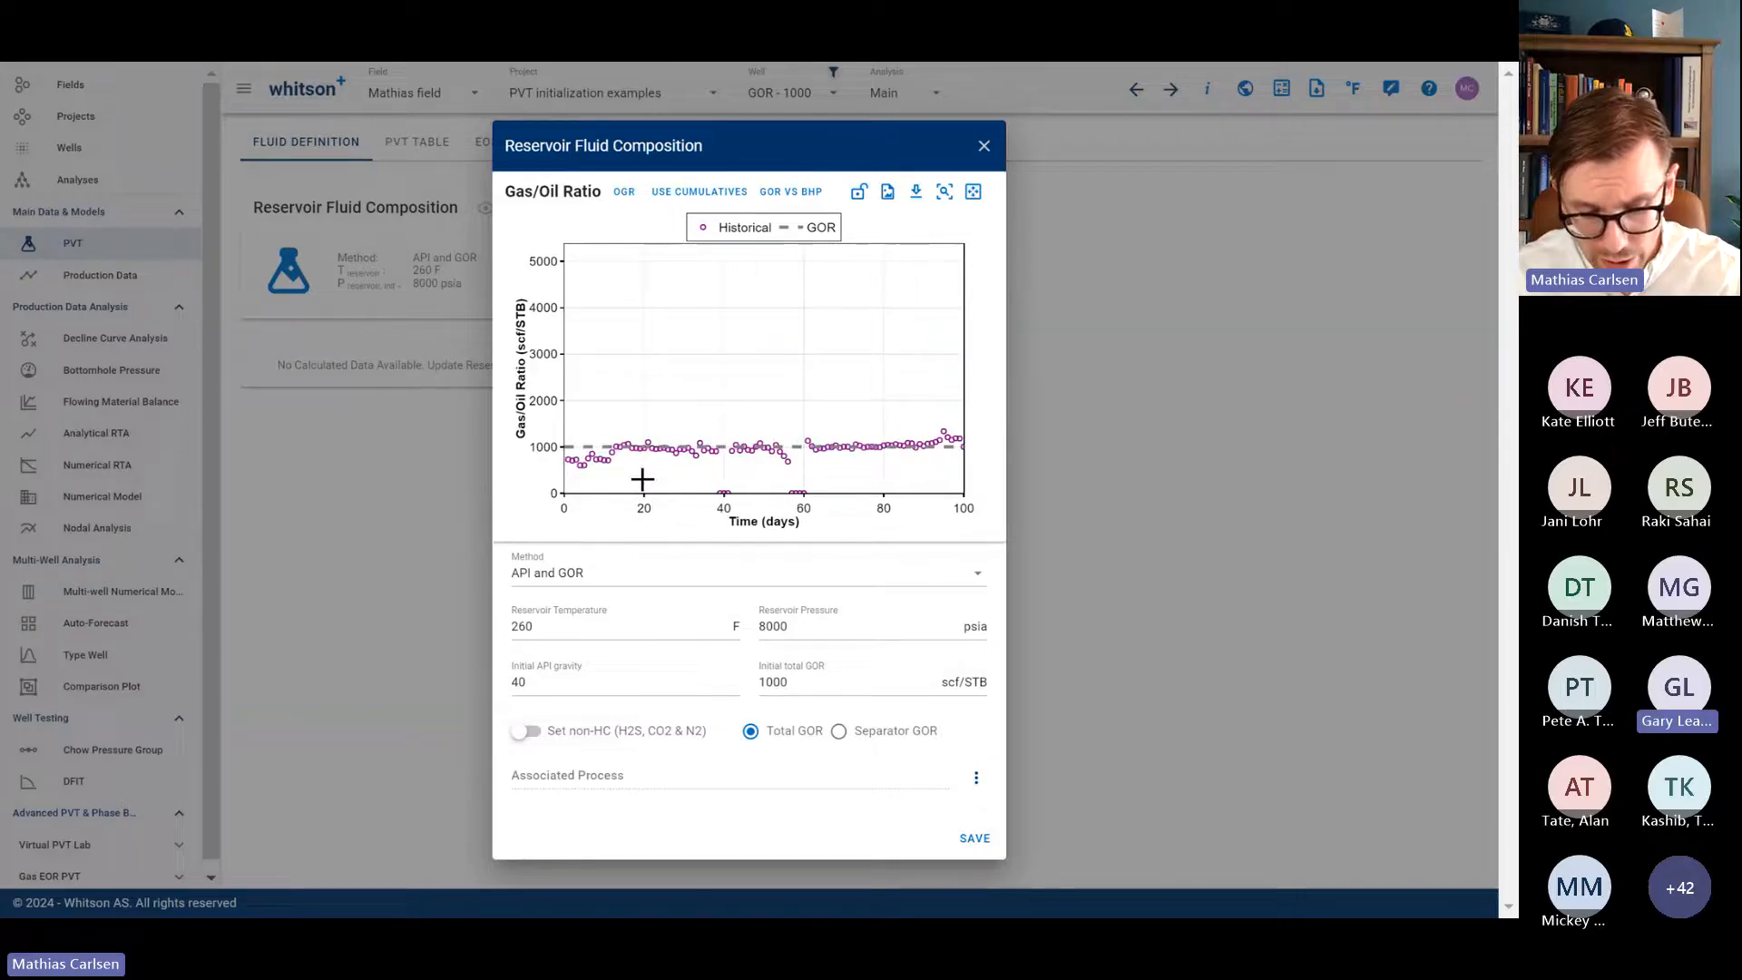
click(604, 574)
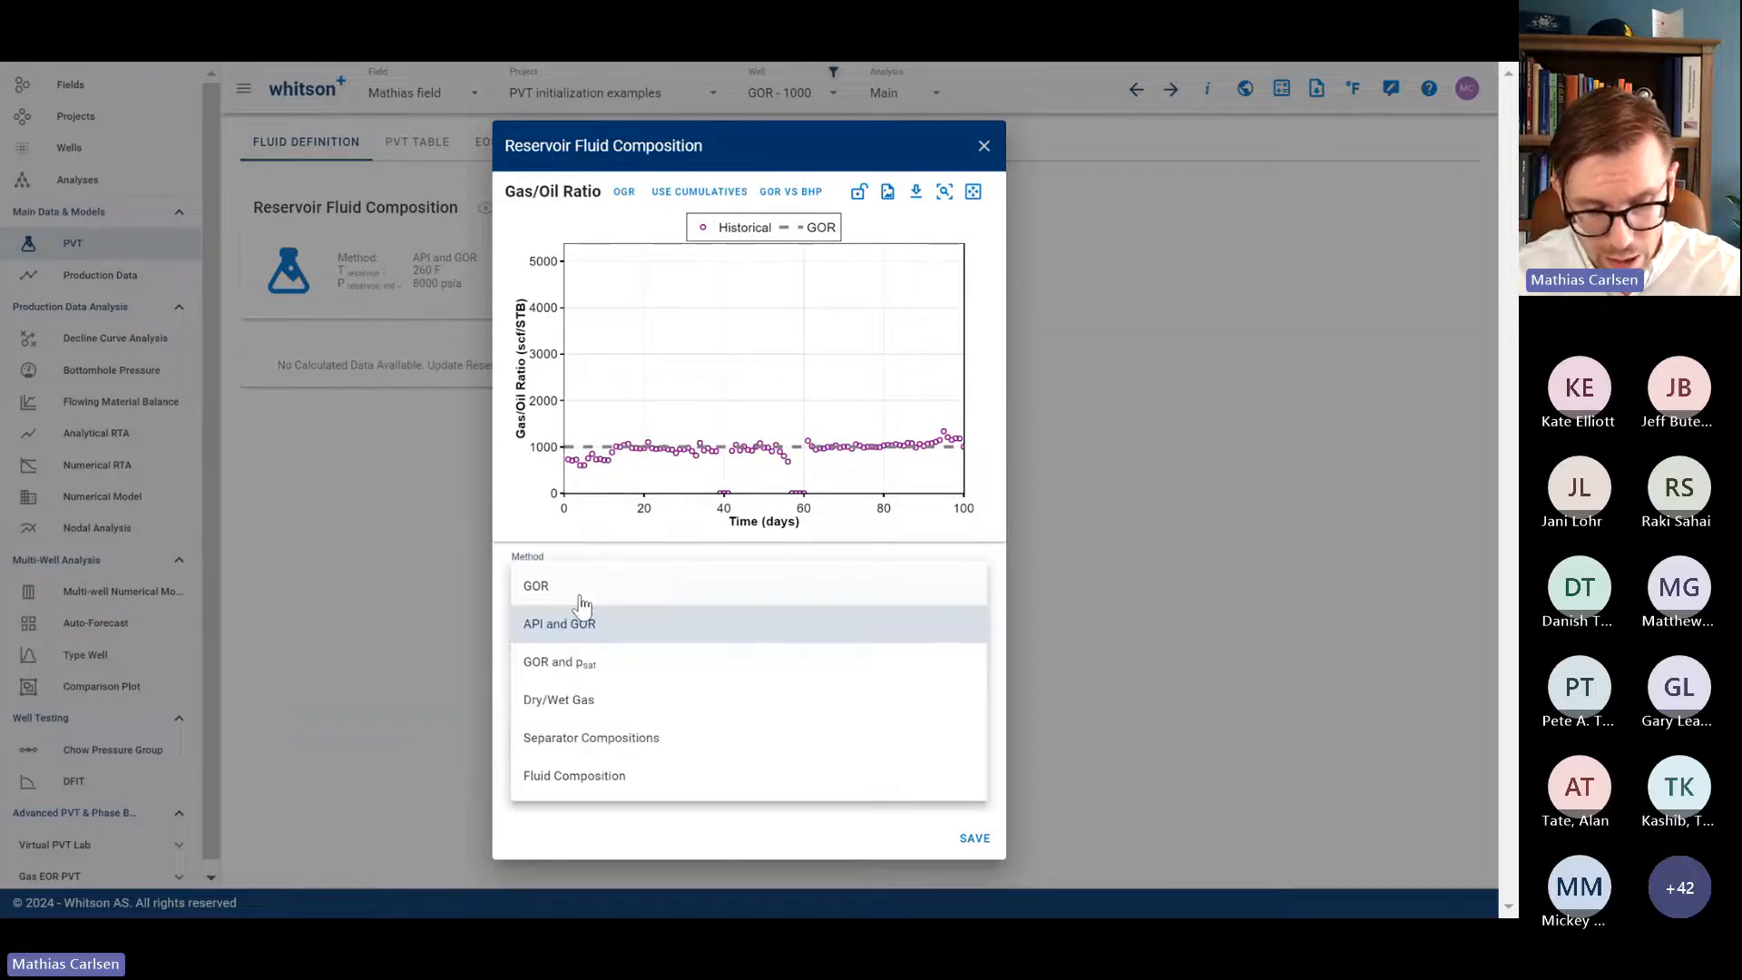
click(581, 583)
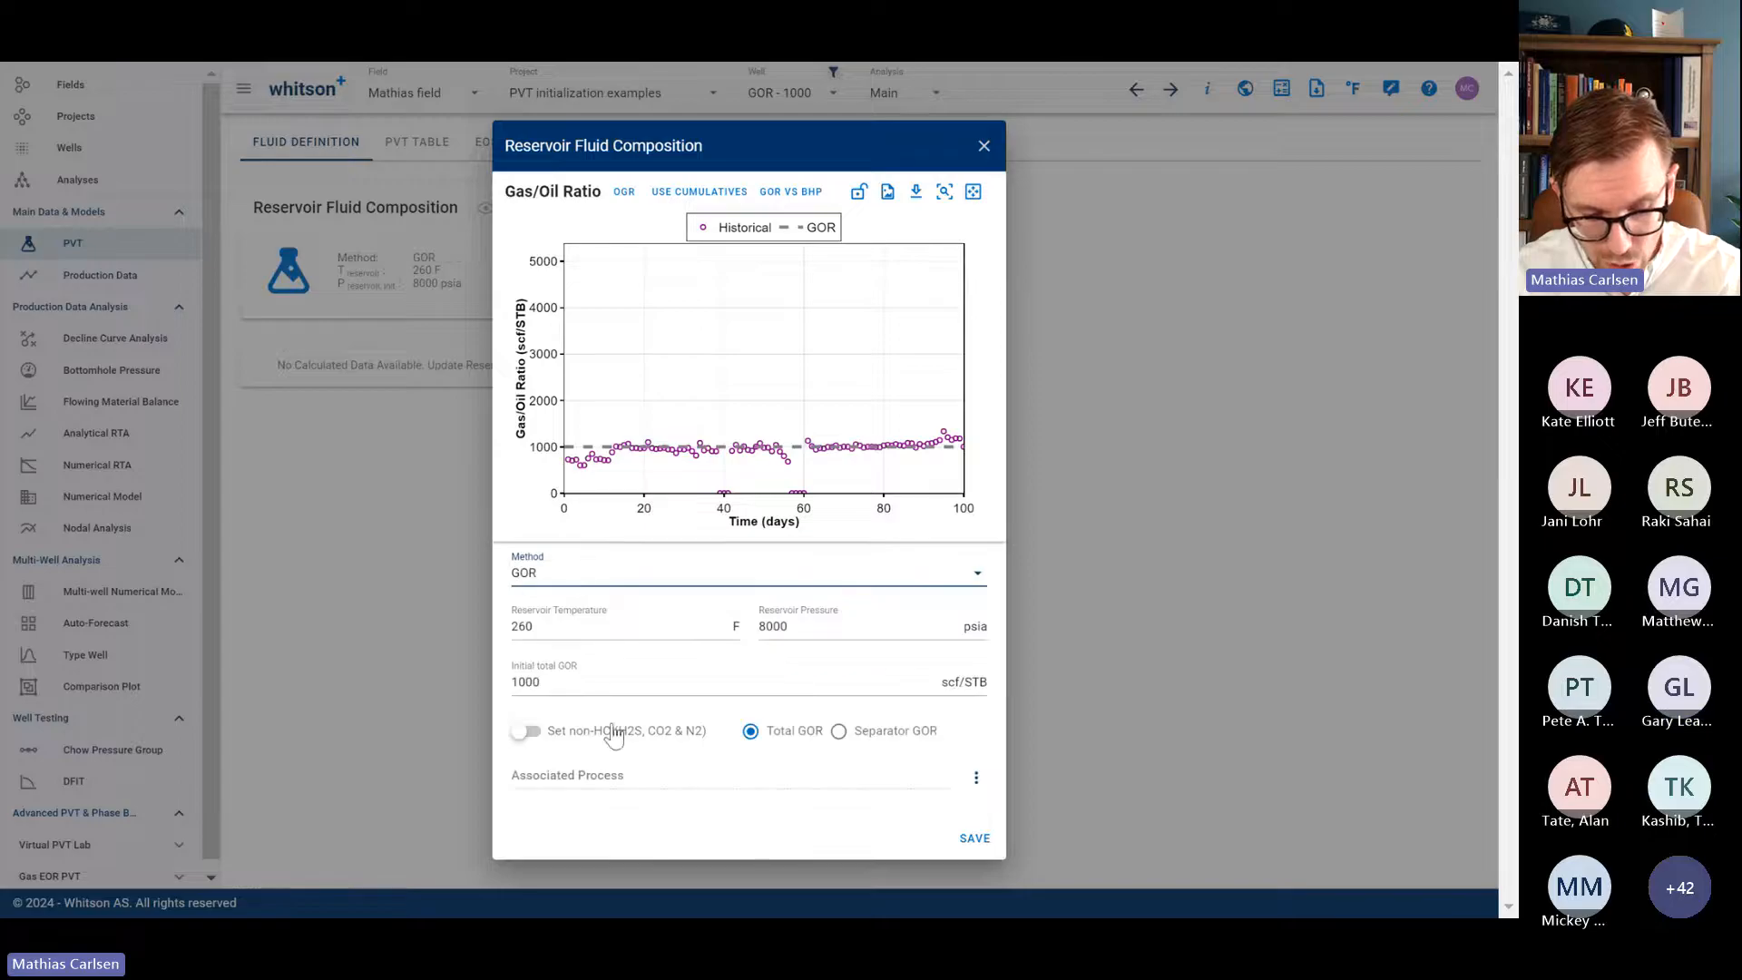
click(976, 842)
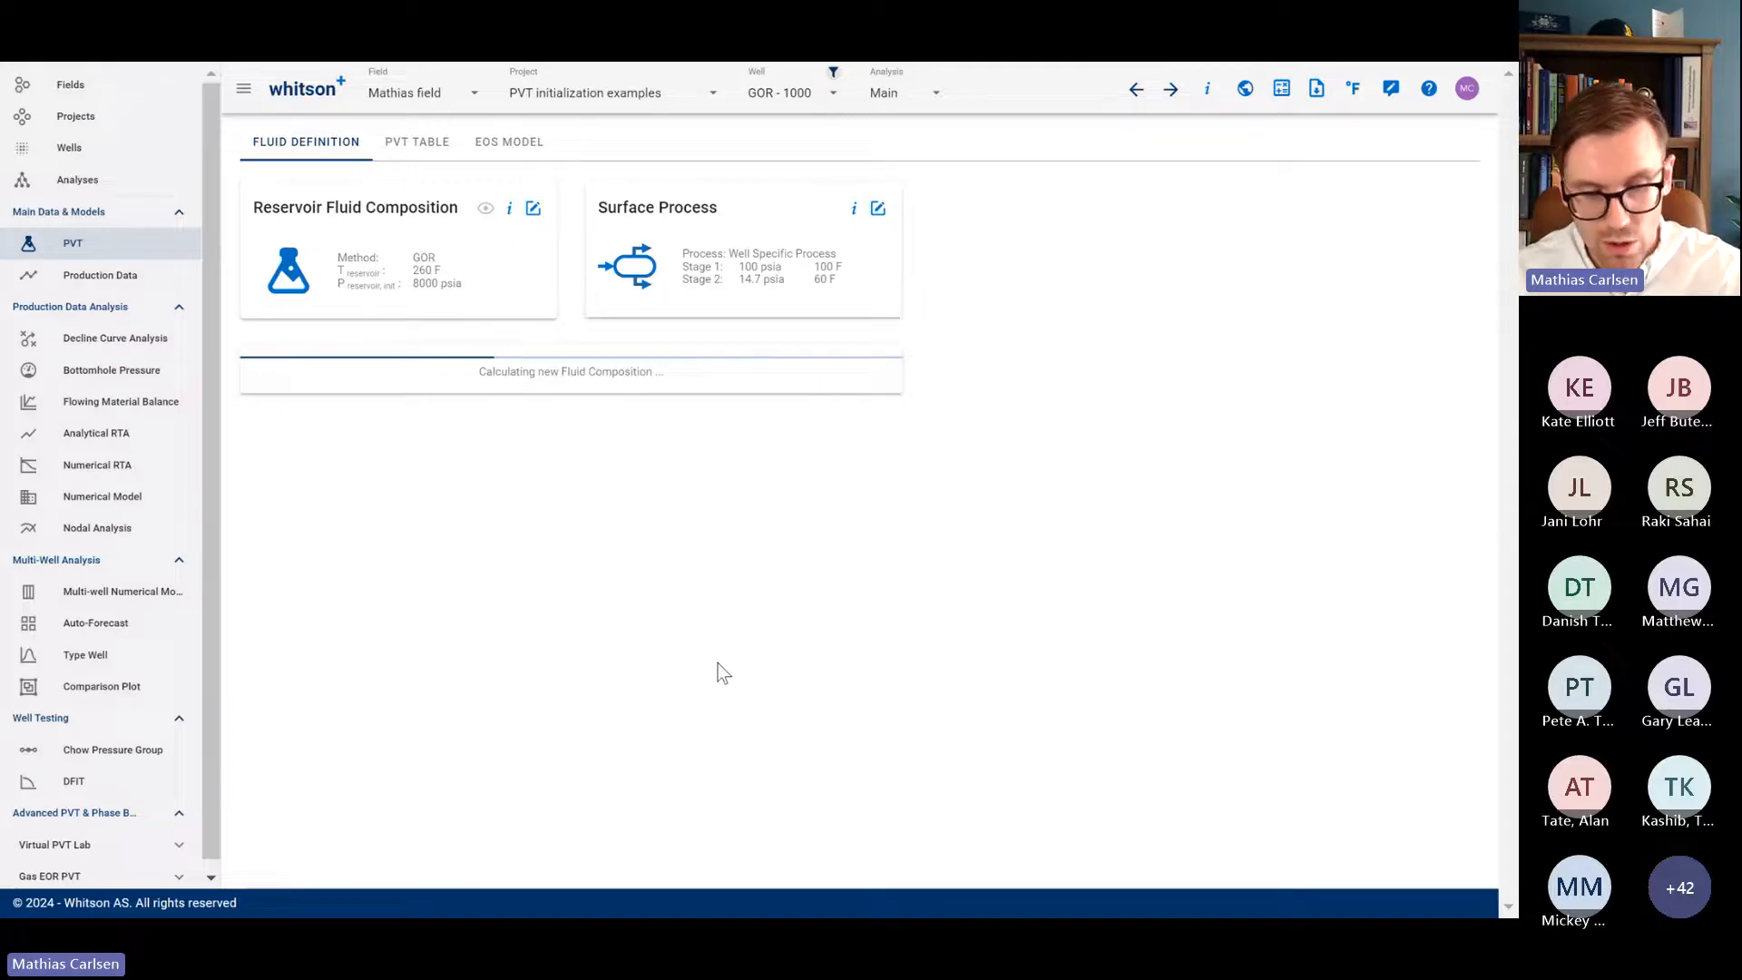
click(431, 146)
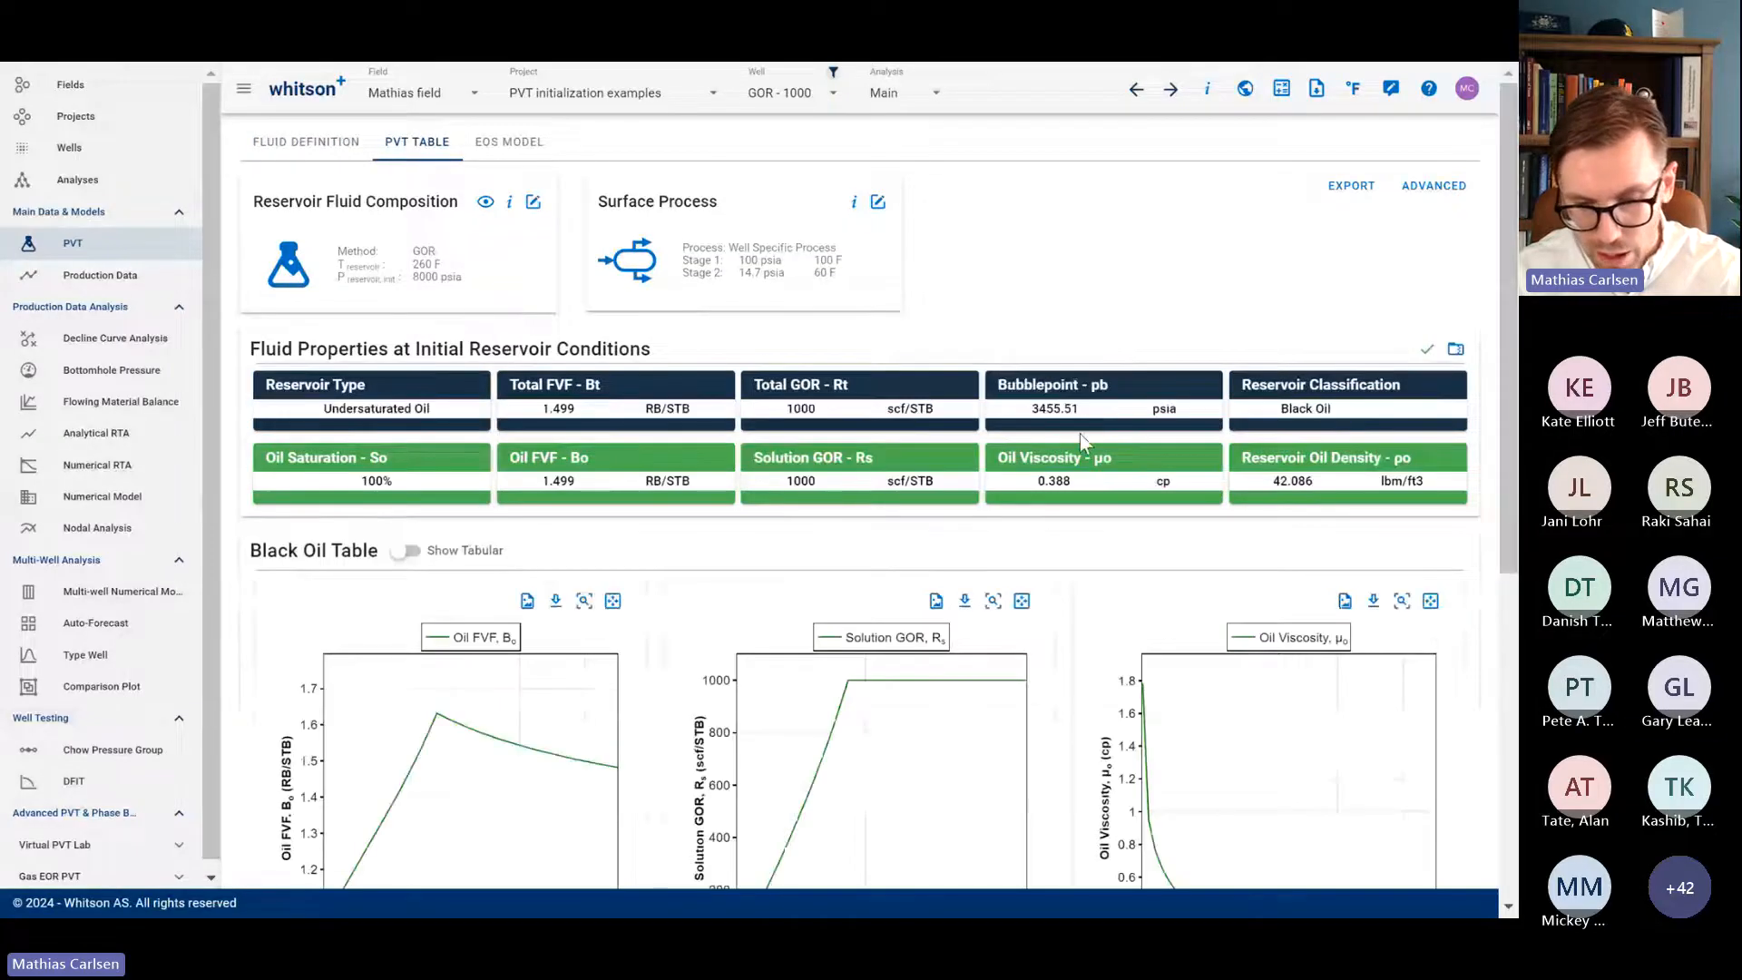
drag(1032, 409, 1063, 411)
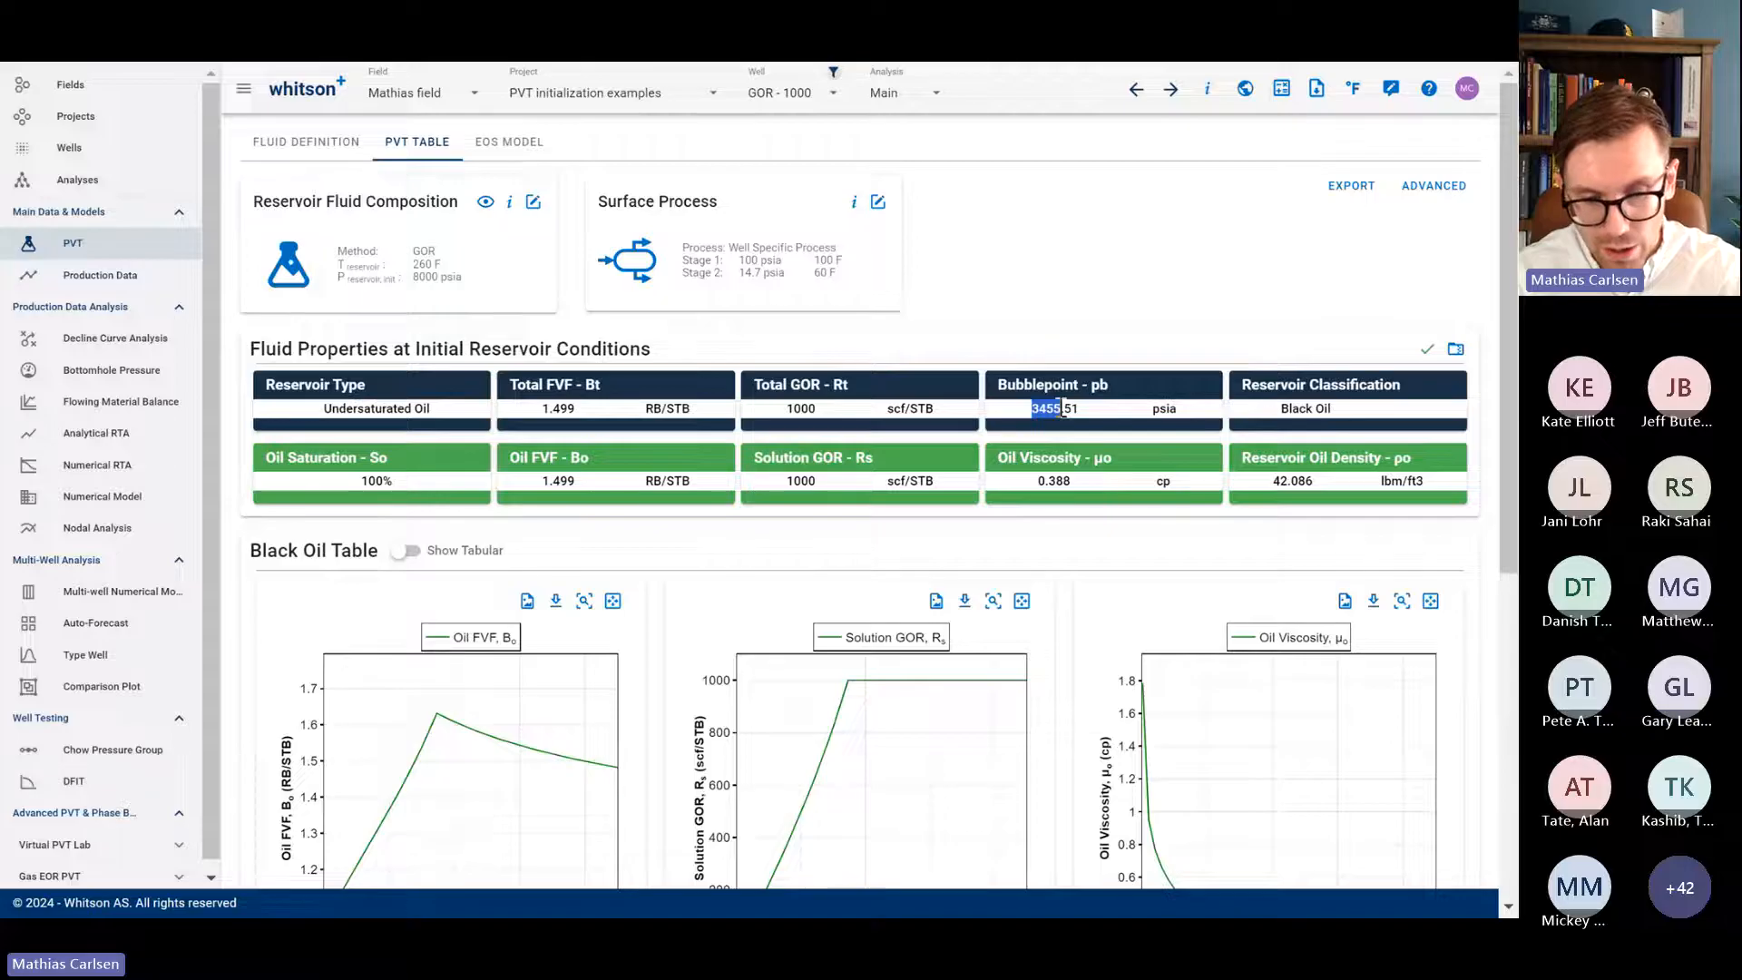
Step: Open the reservoir fluid composition of well GOR - 1200 and limit its GOR plot's vertical axis to 2500 scf/STB
click(167, 152)
click(410, 390)
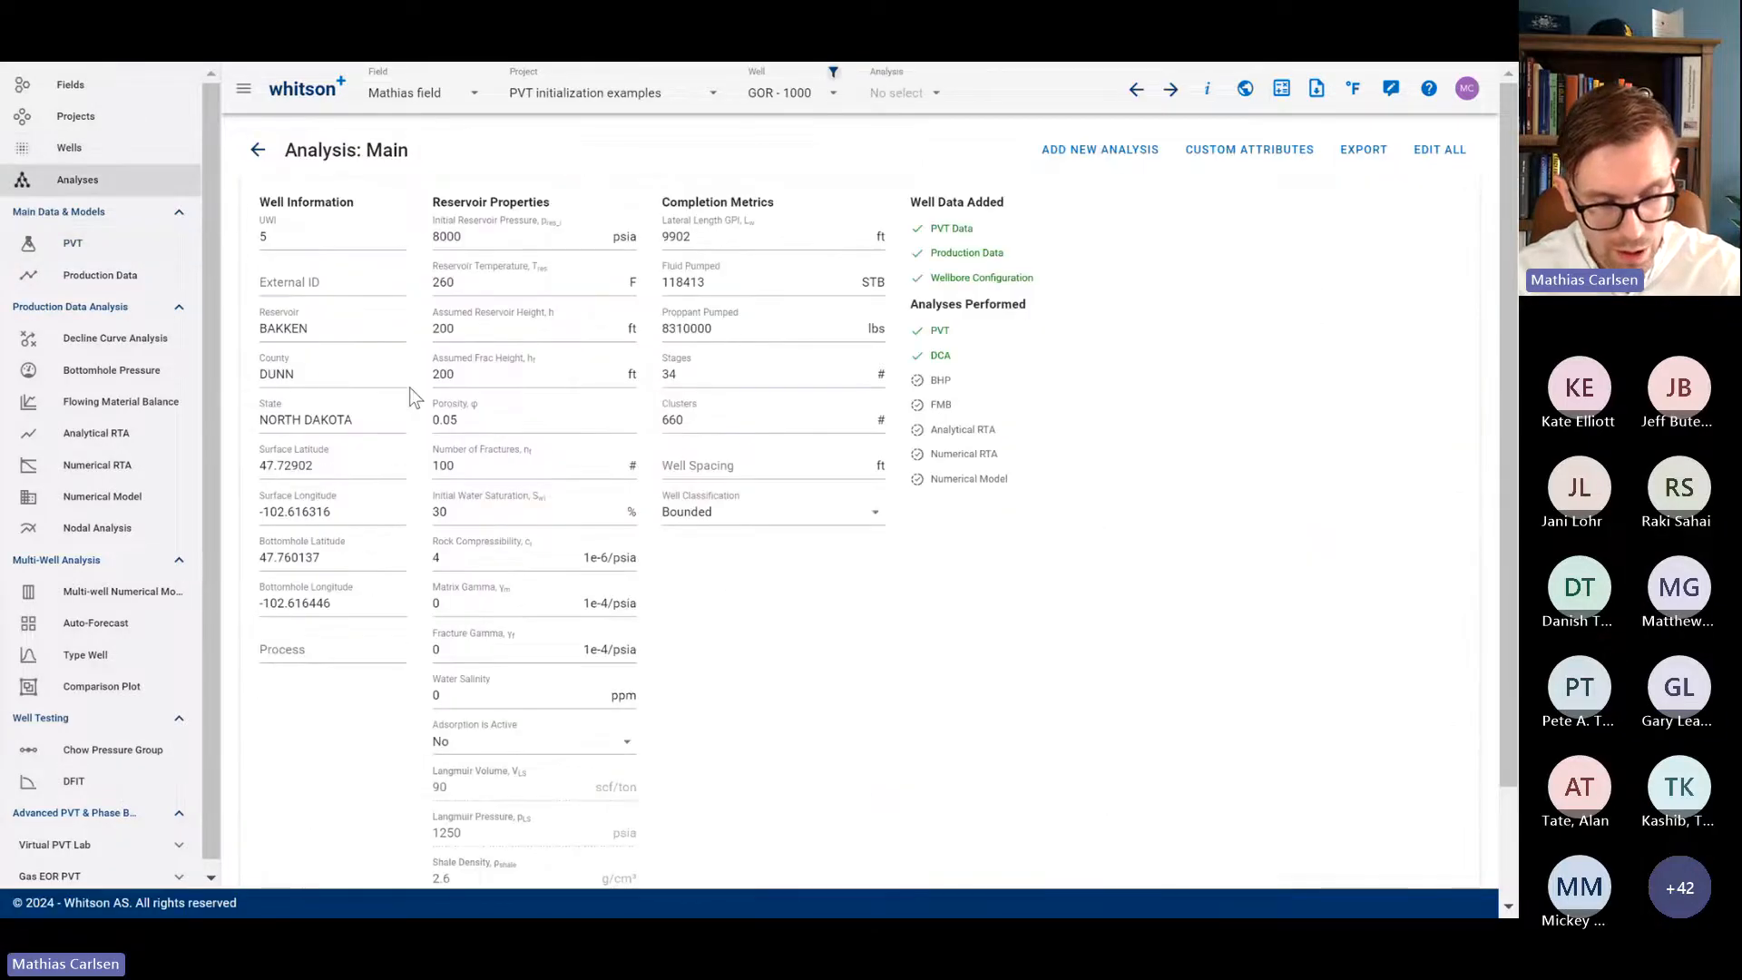
click(130, 242)
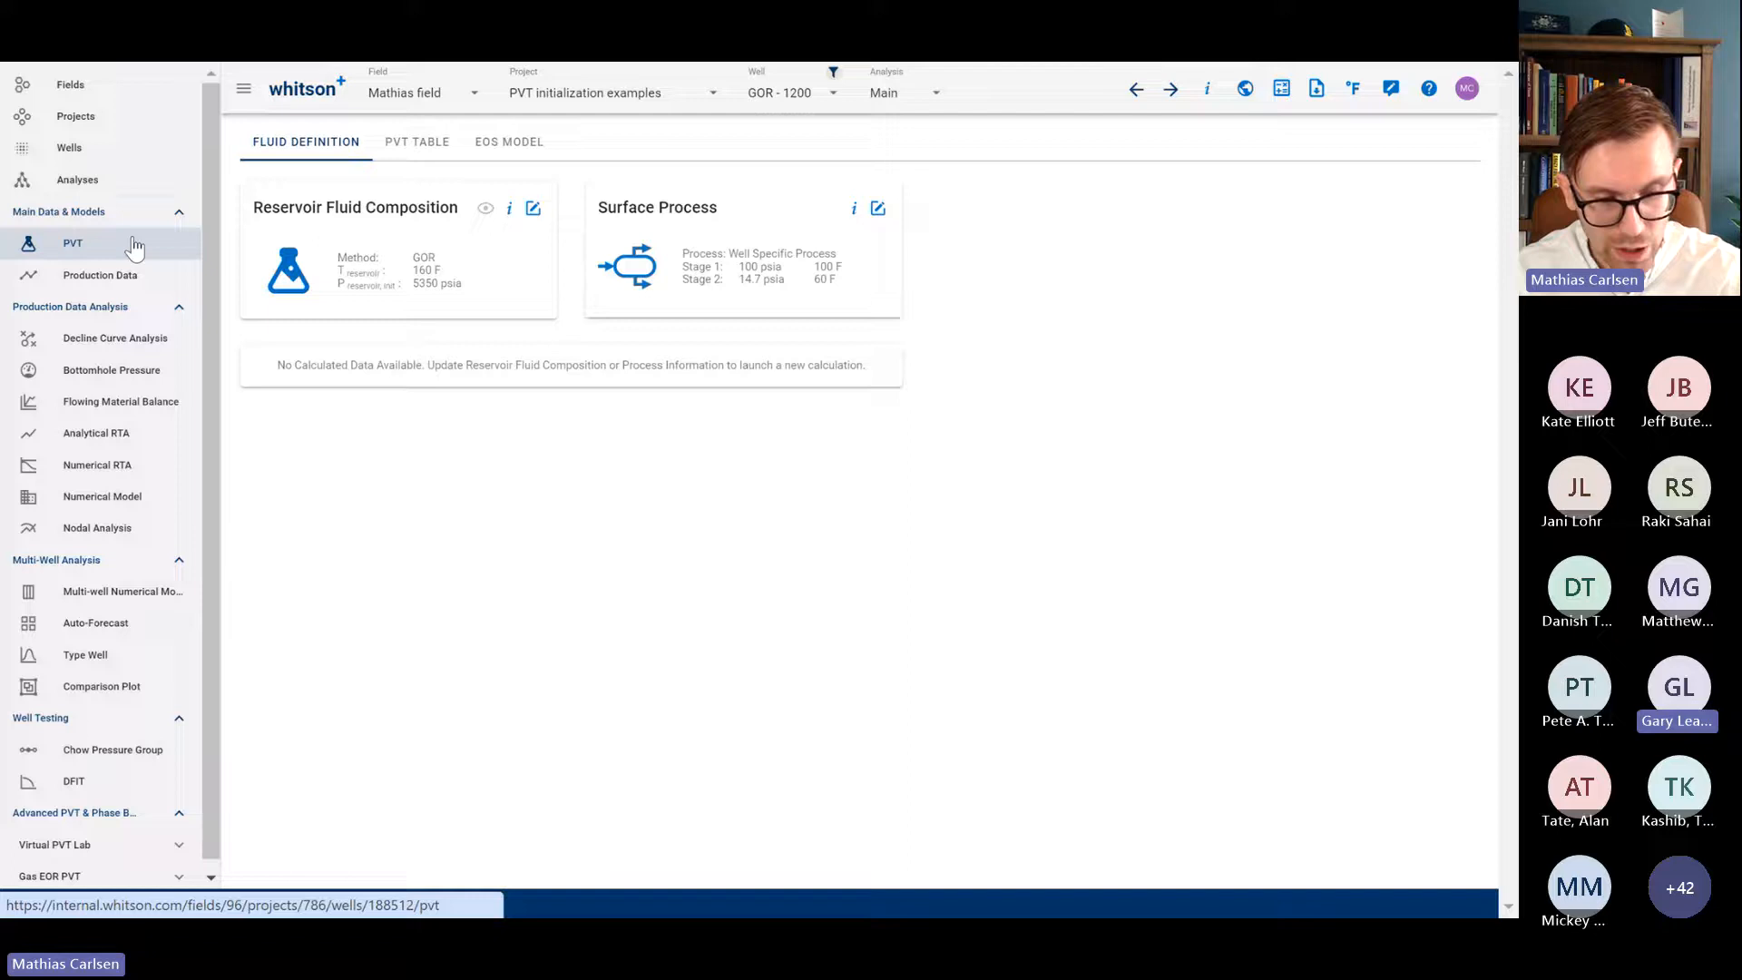
click(532, 210)
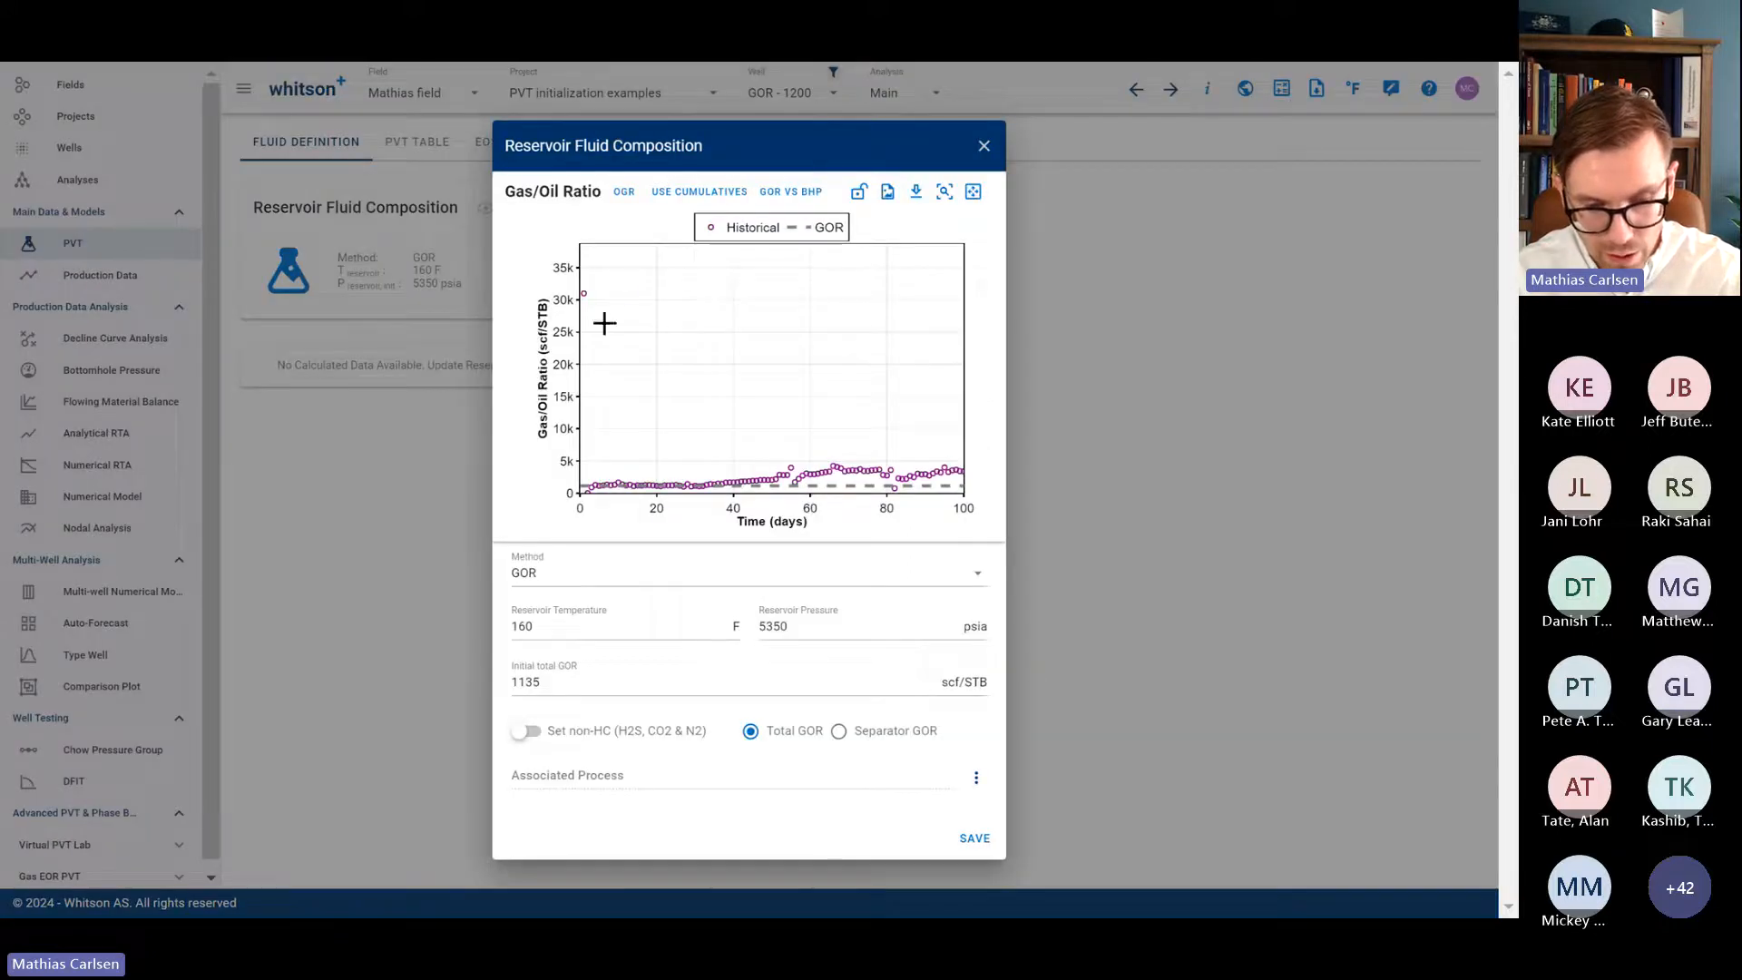
mouse_move(580, 290)
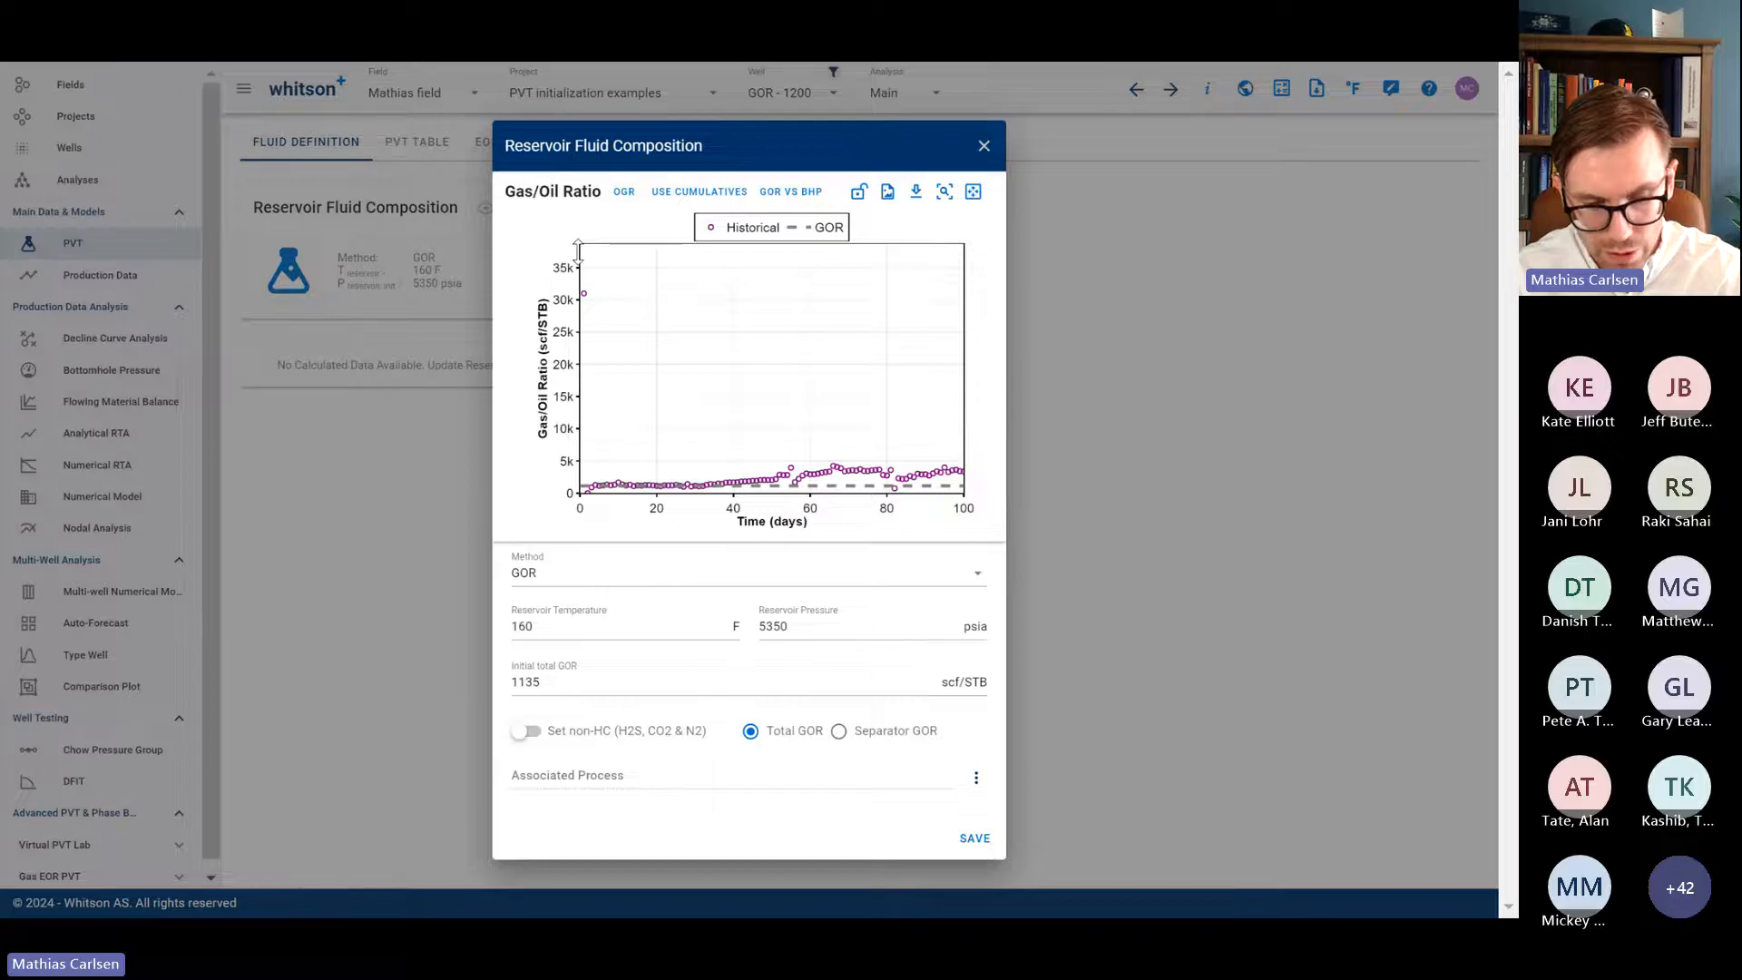
click(578, 254)
text(2500)
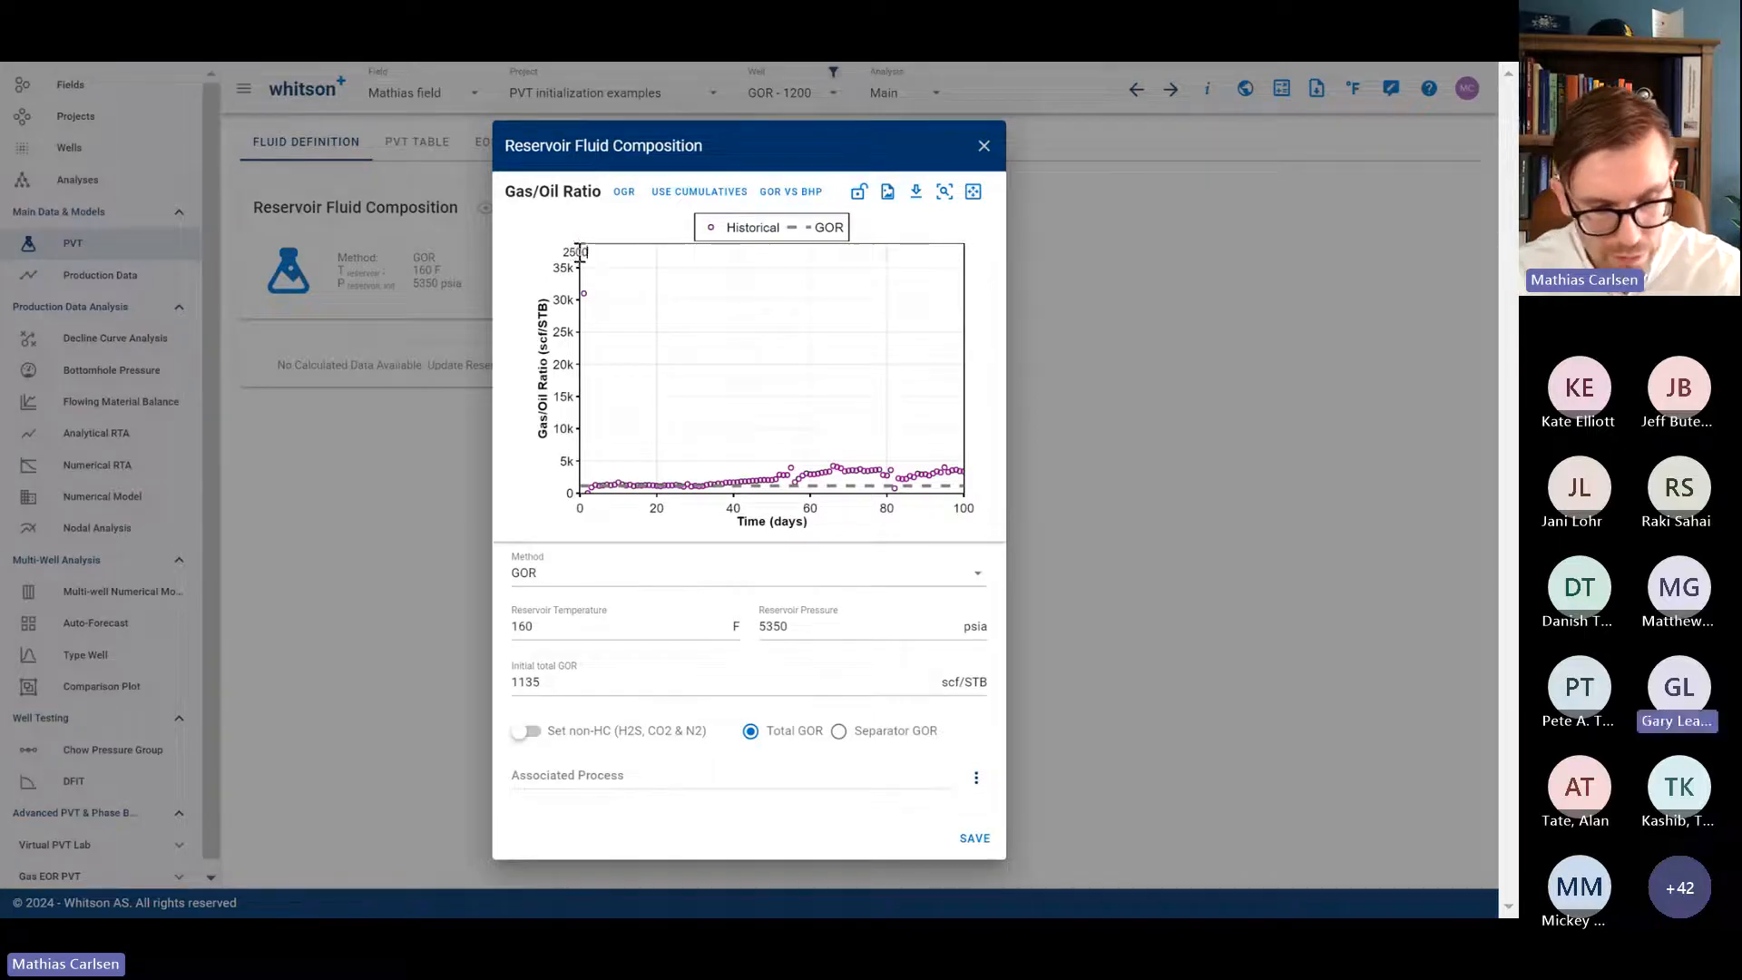
key(Return)
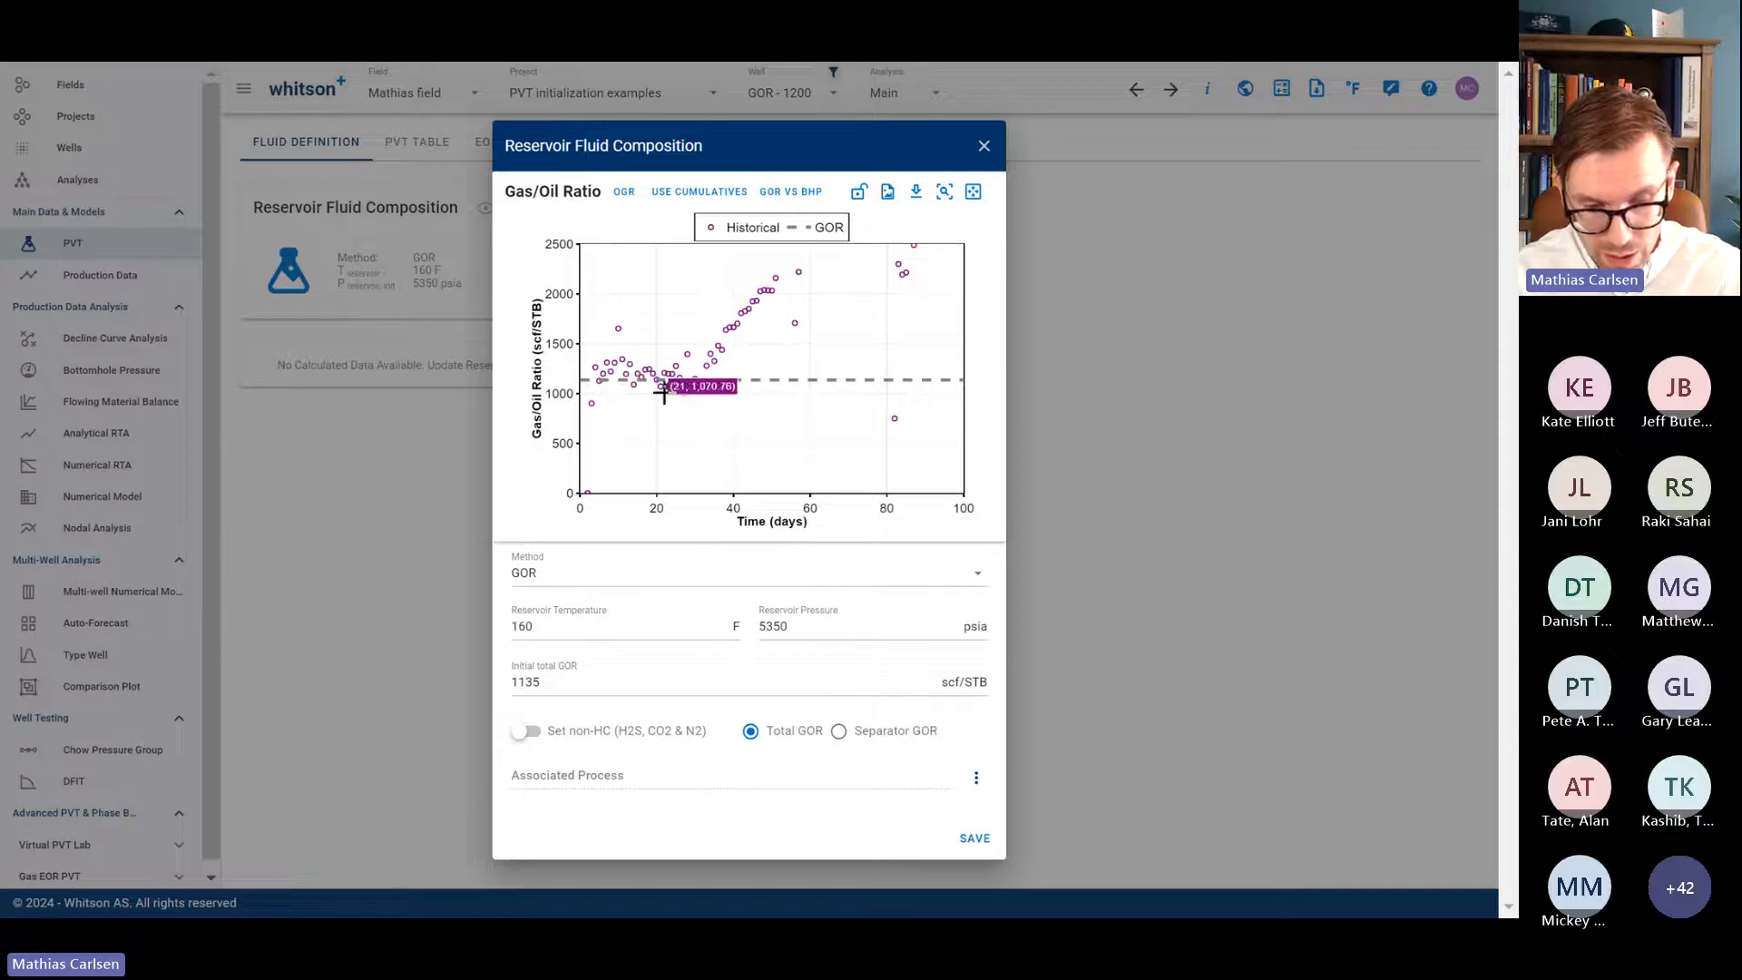
Step: Check well GOR - 1200's cumulative-based GOR plot, and fit the initial total GOR line to the early data at about 1214 scf/STB
click(712, 193)
click(711, 194)
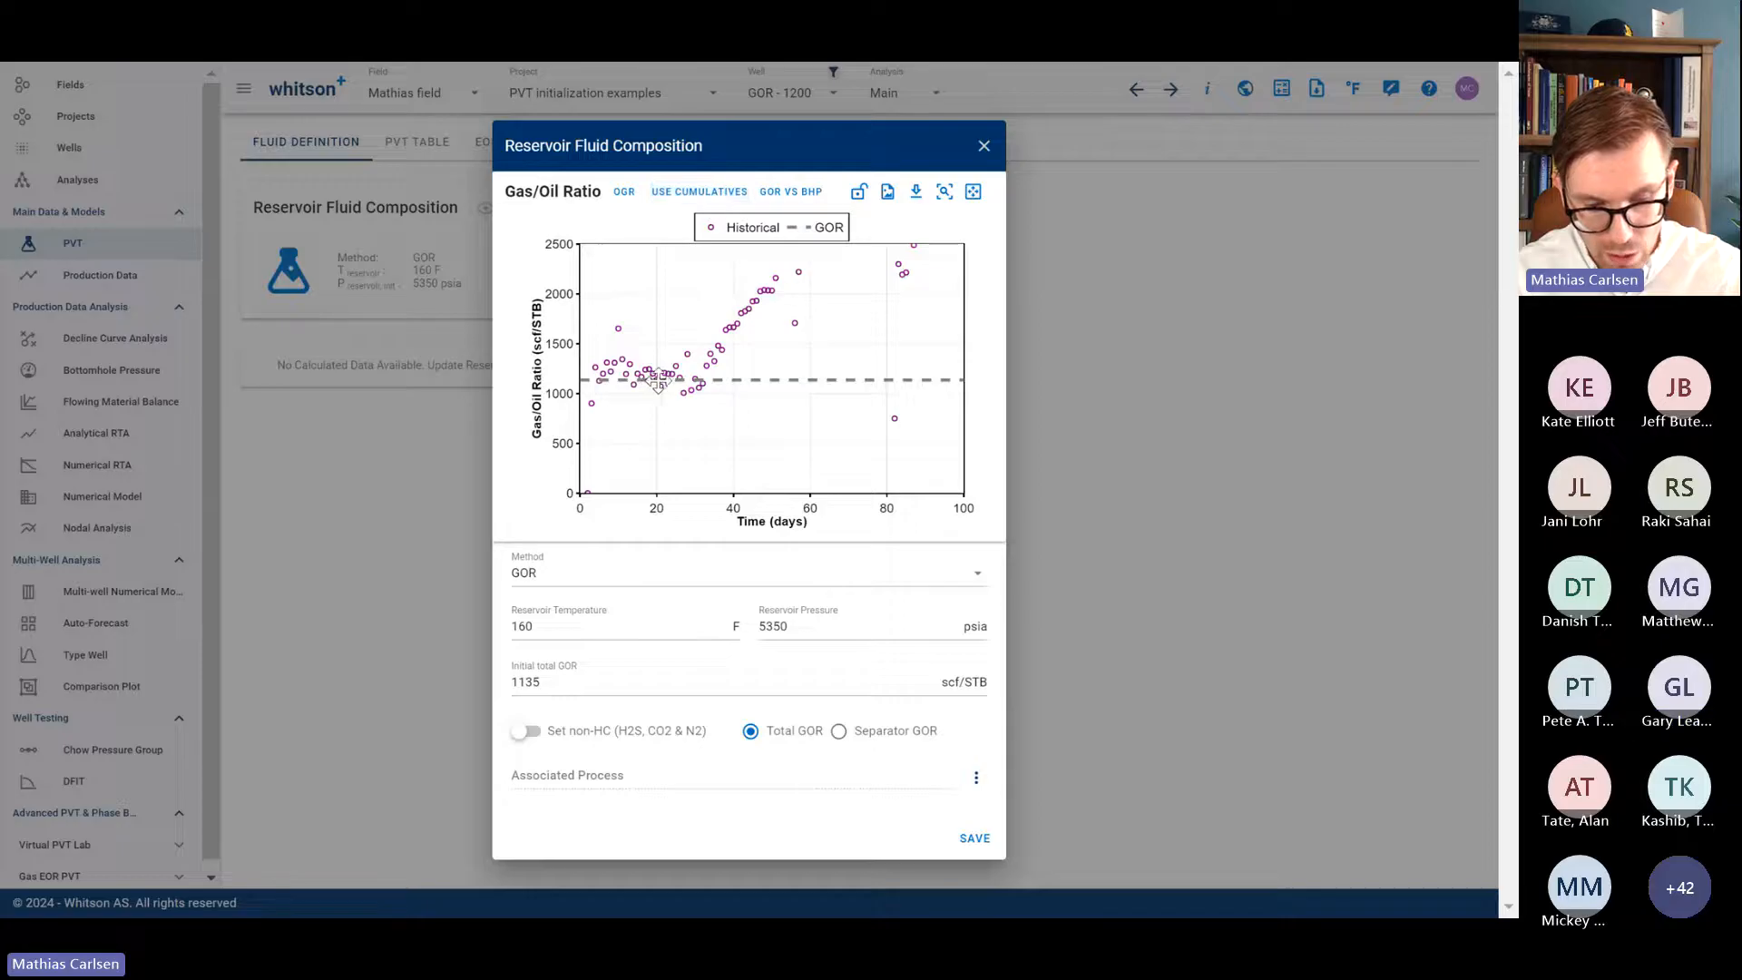
drag(652, 374, 651, 373)
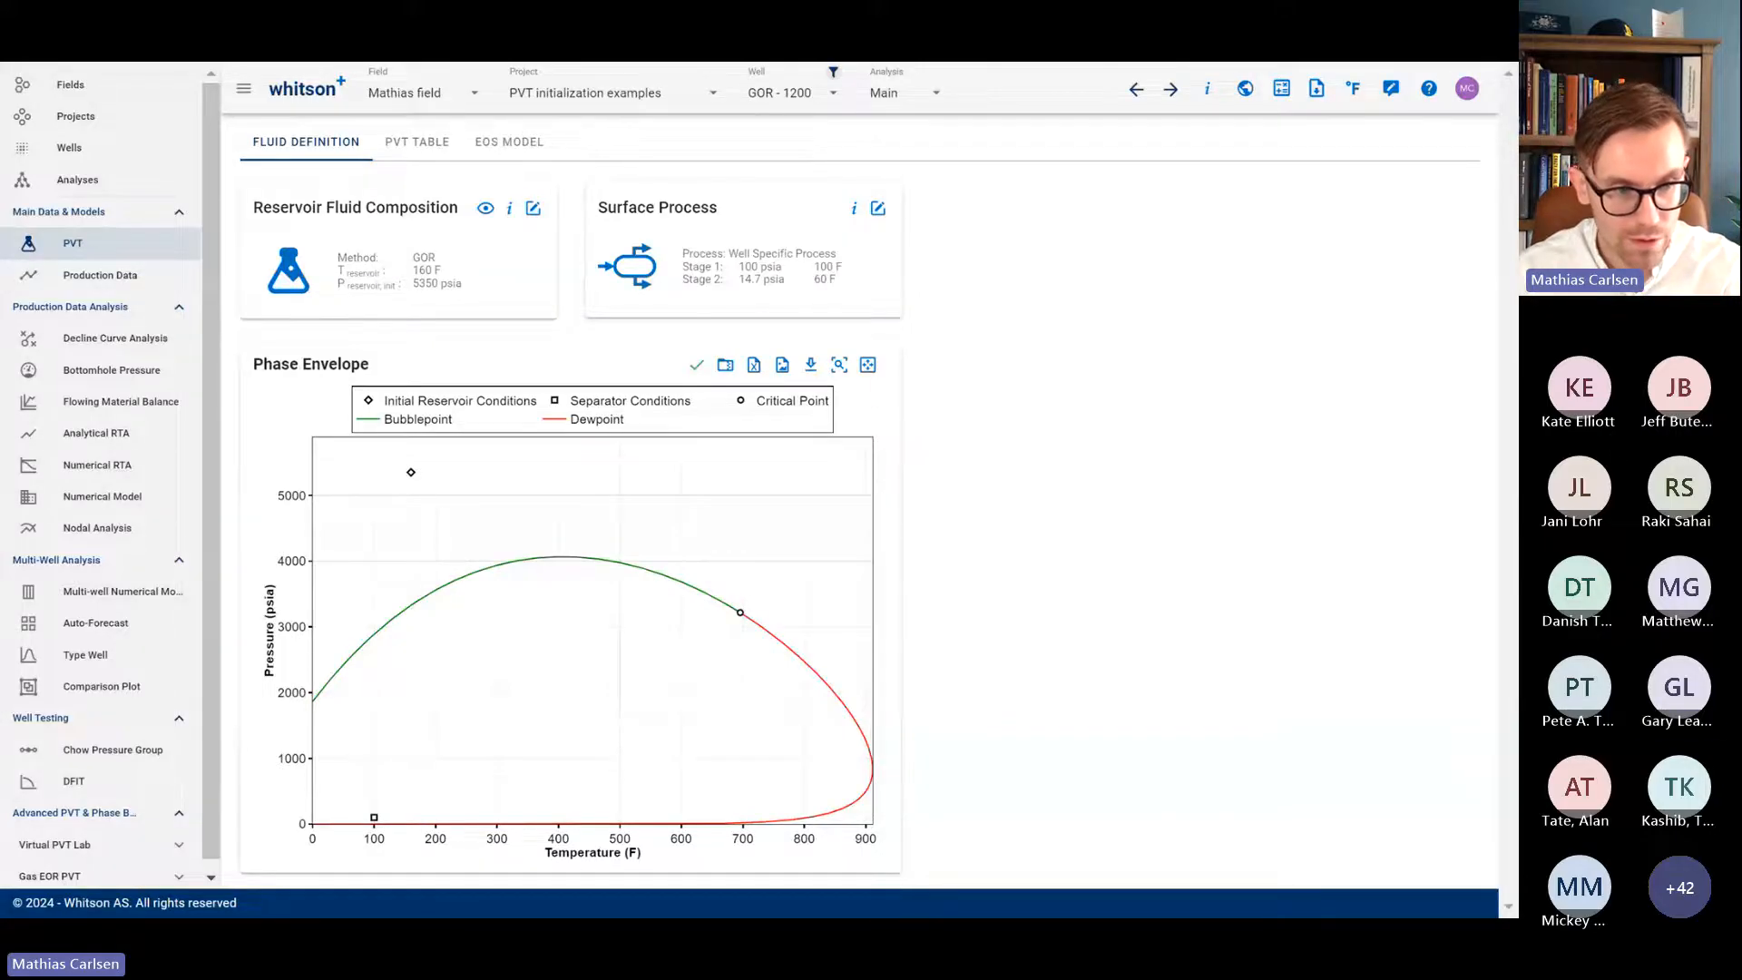
Step: Show the Case Study 8 slide in the presentation, switch back to whitson+, and review well GOR - 1200's reservoir classification in the PVT table
key(alt+Tab)
key(Right)
key(Right)
key(Right)
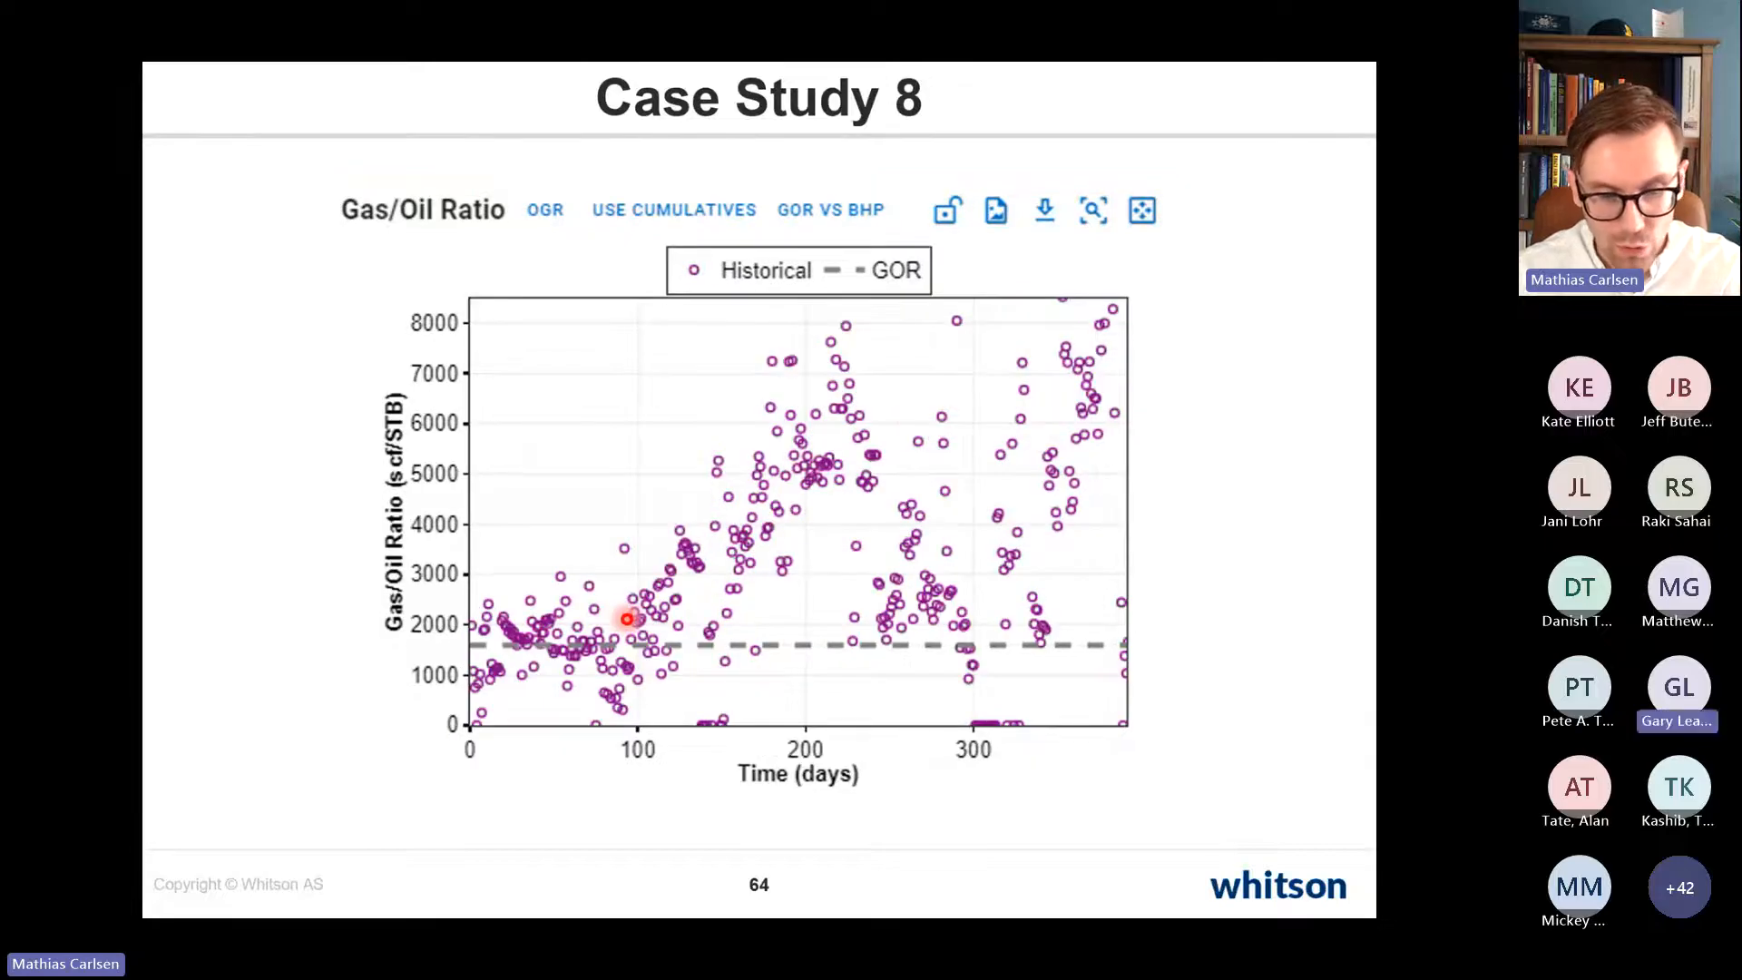
key(alt+Tab)
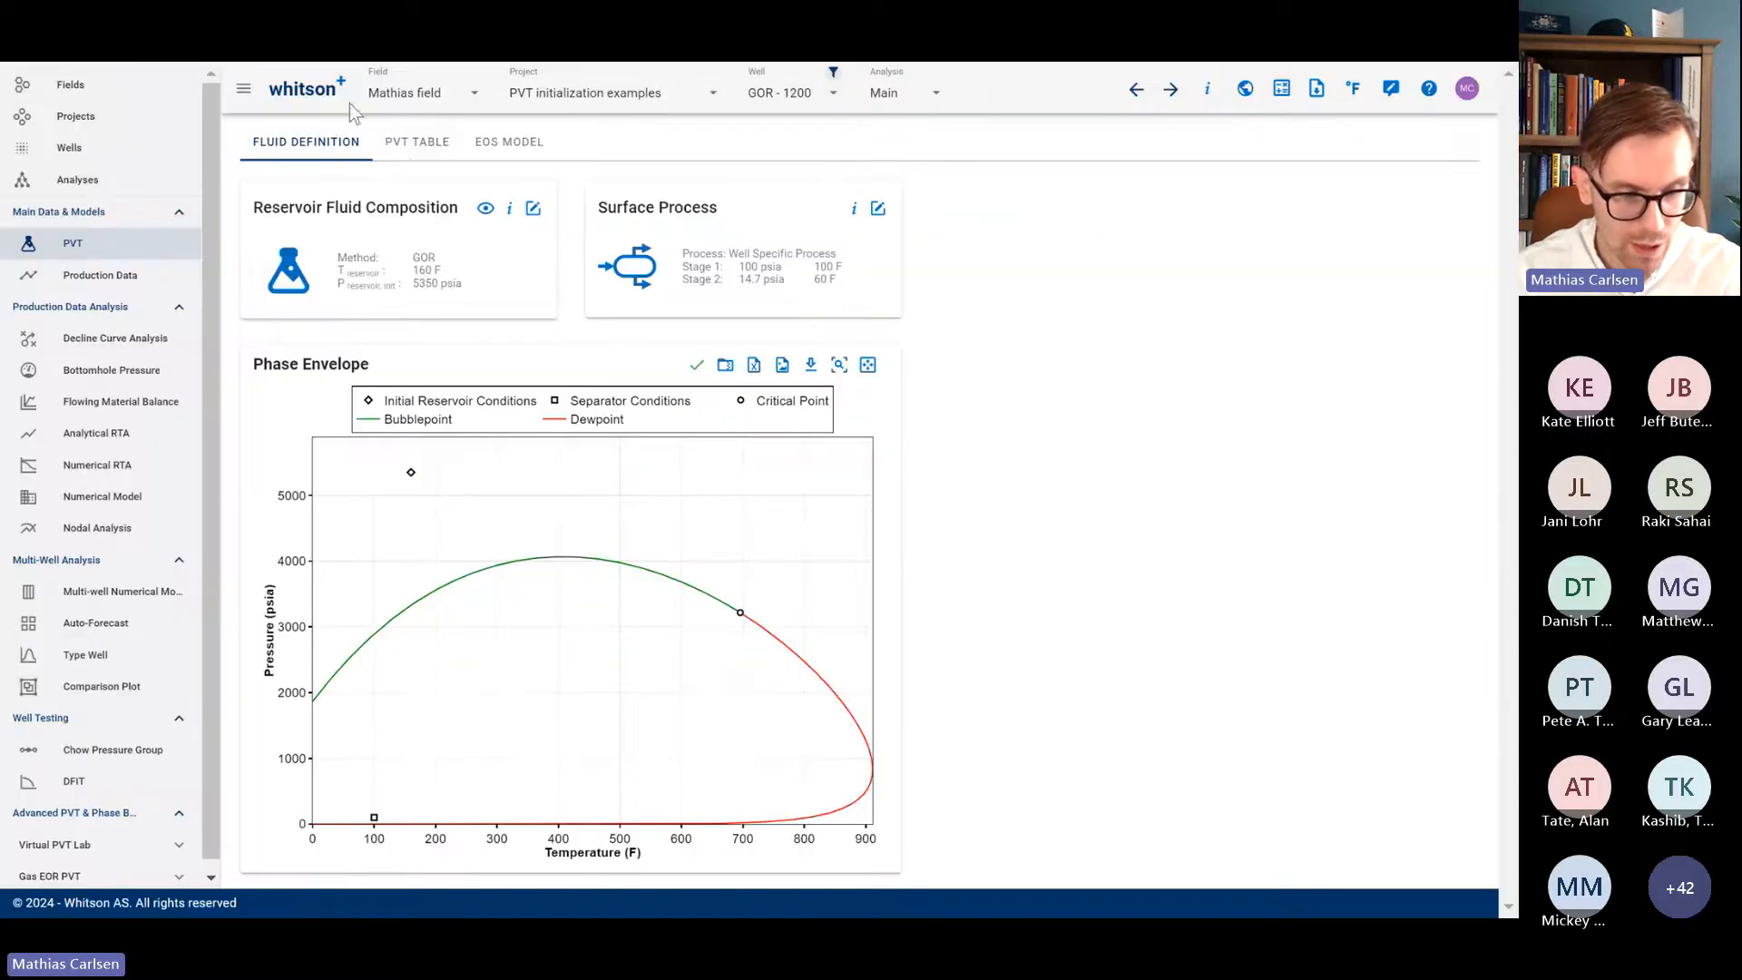
click(400, 154)
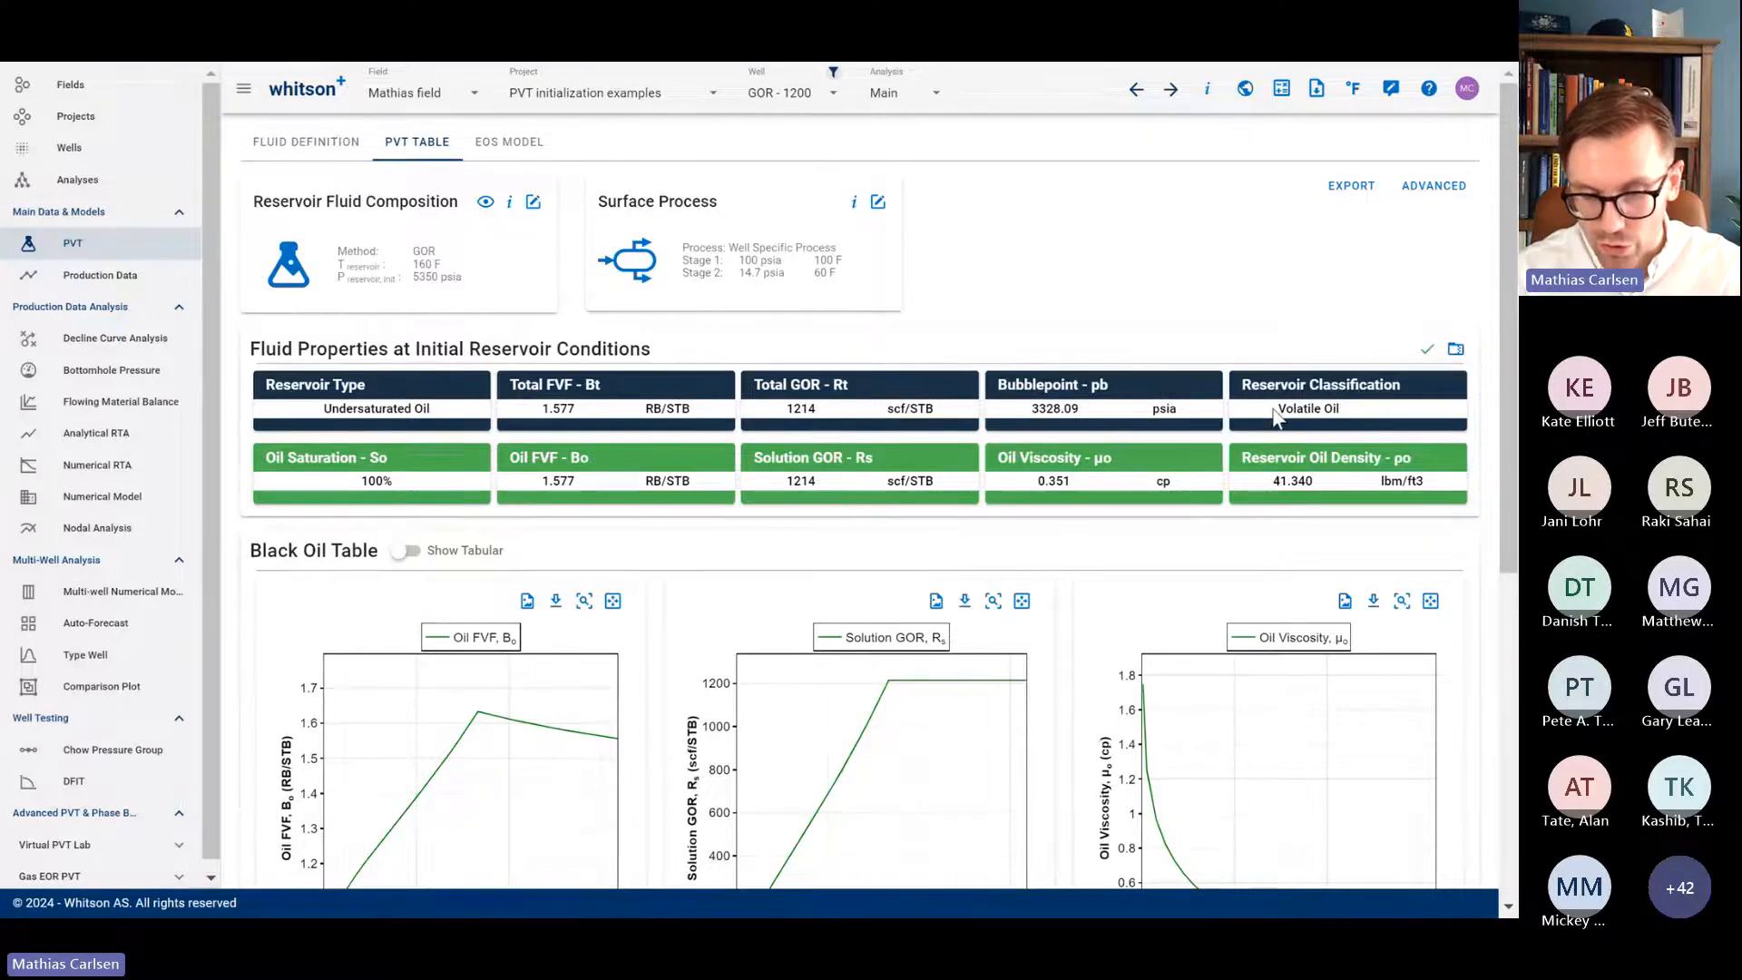
click(321, 157)
Step: Open the reservoir fluid composition of well GOR - 1600 and rescale its GOR plot to about 6000 scf/STB and 220 days
click(69, 148)
scroll(391, 391, down, 1)
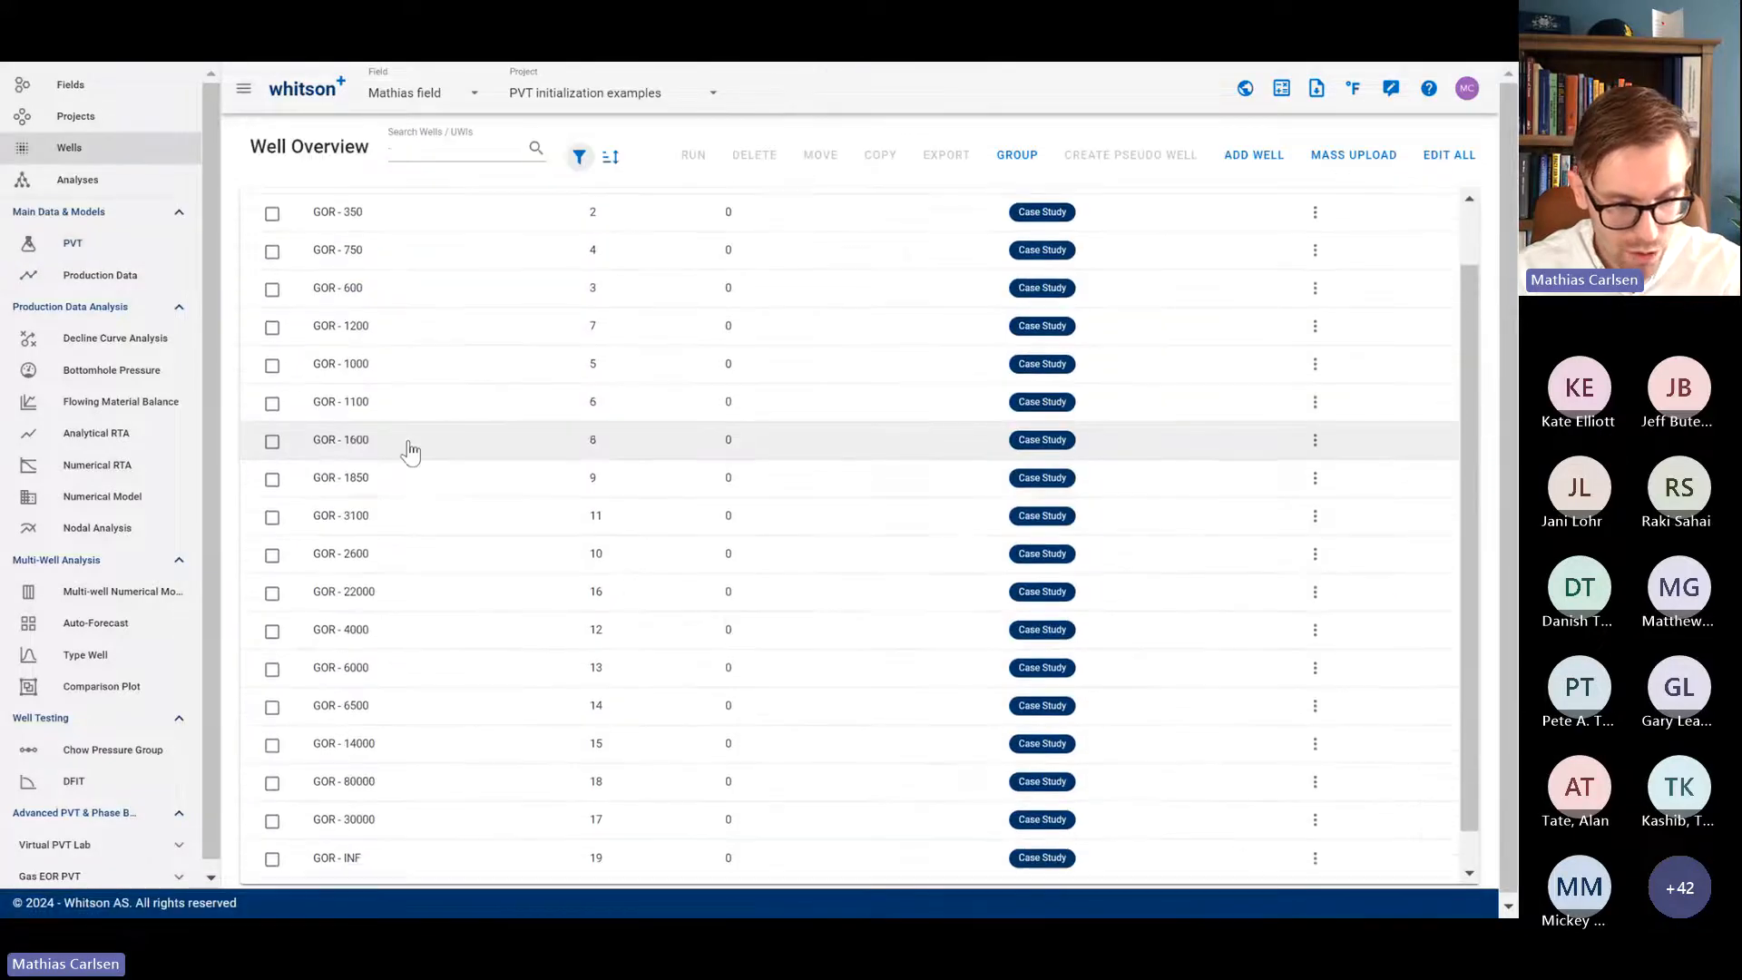
click(408, 443)
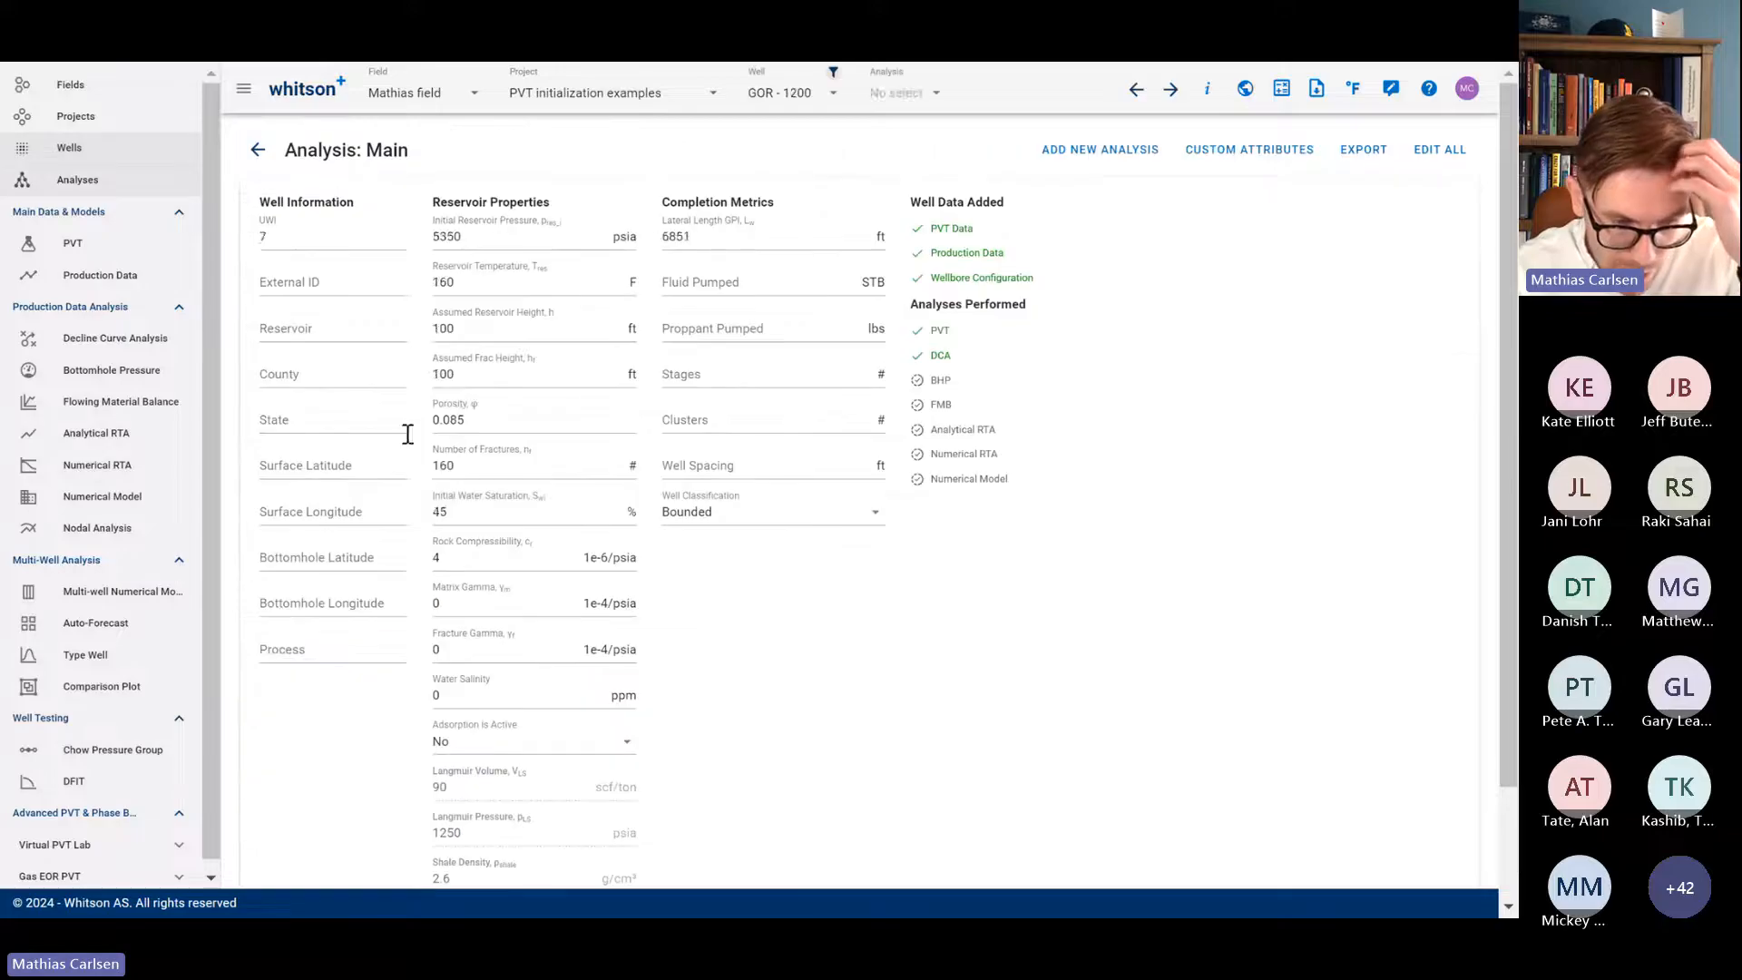
click(136, 245)
click(534, 210)
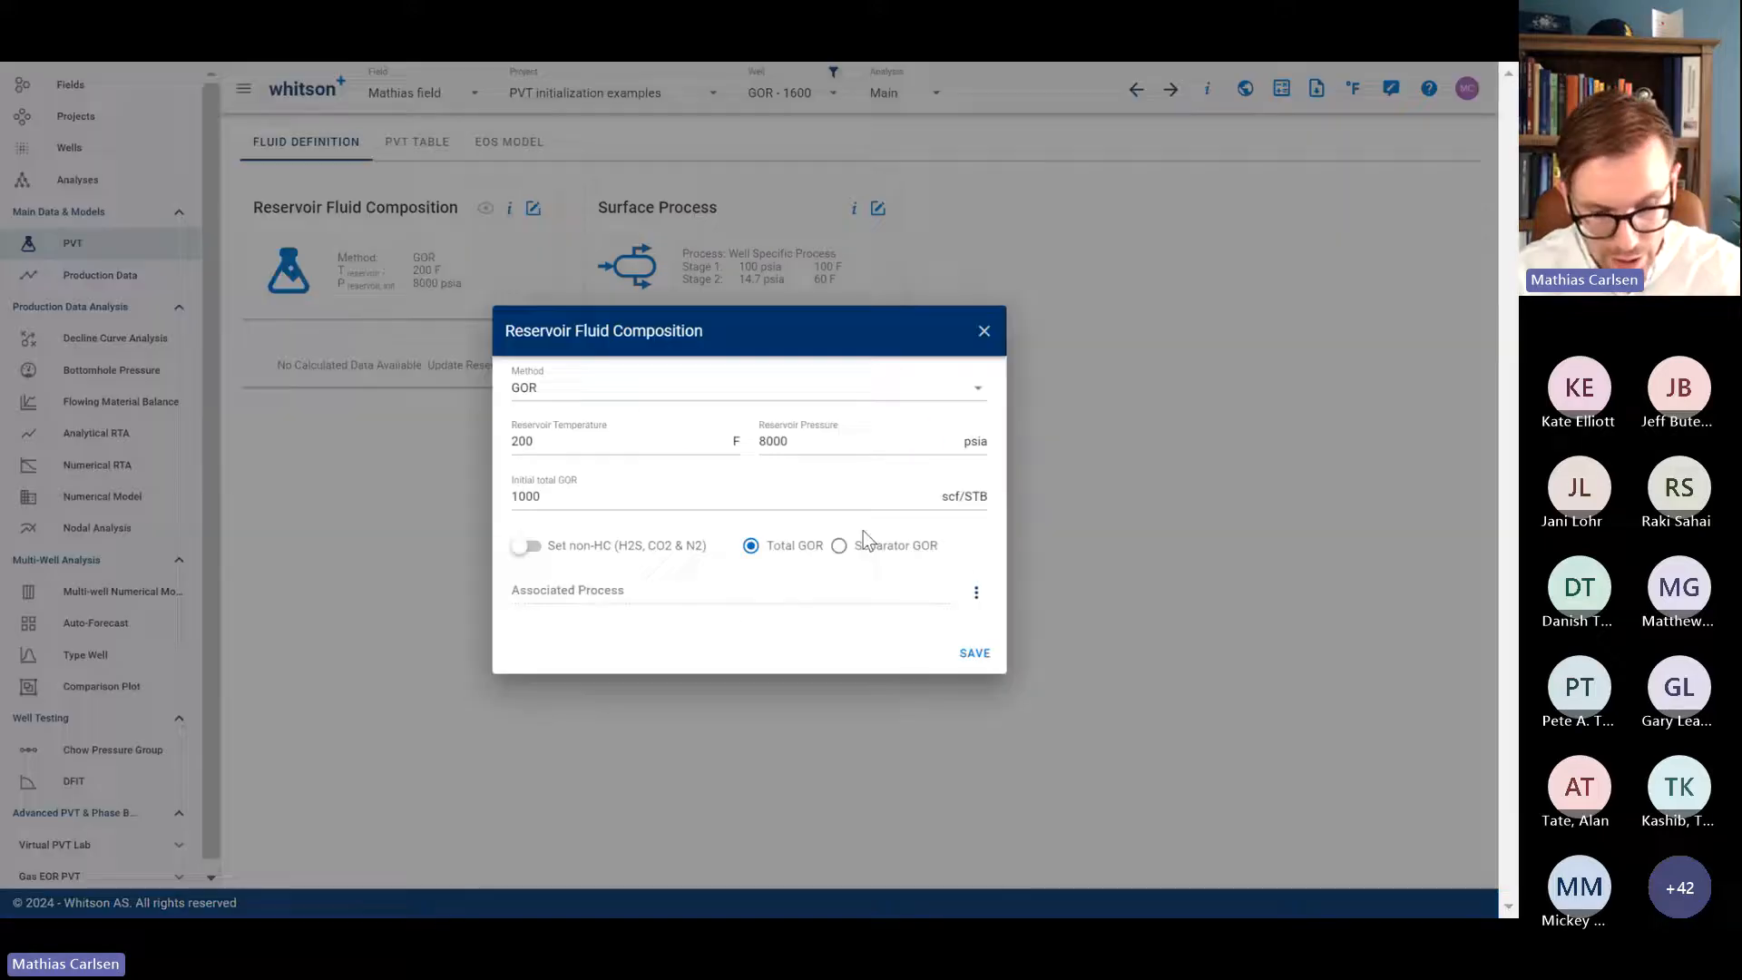
drag(961, 503, 855, 506)
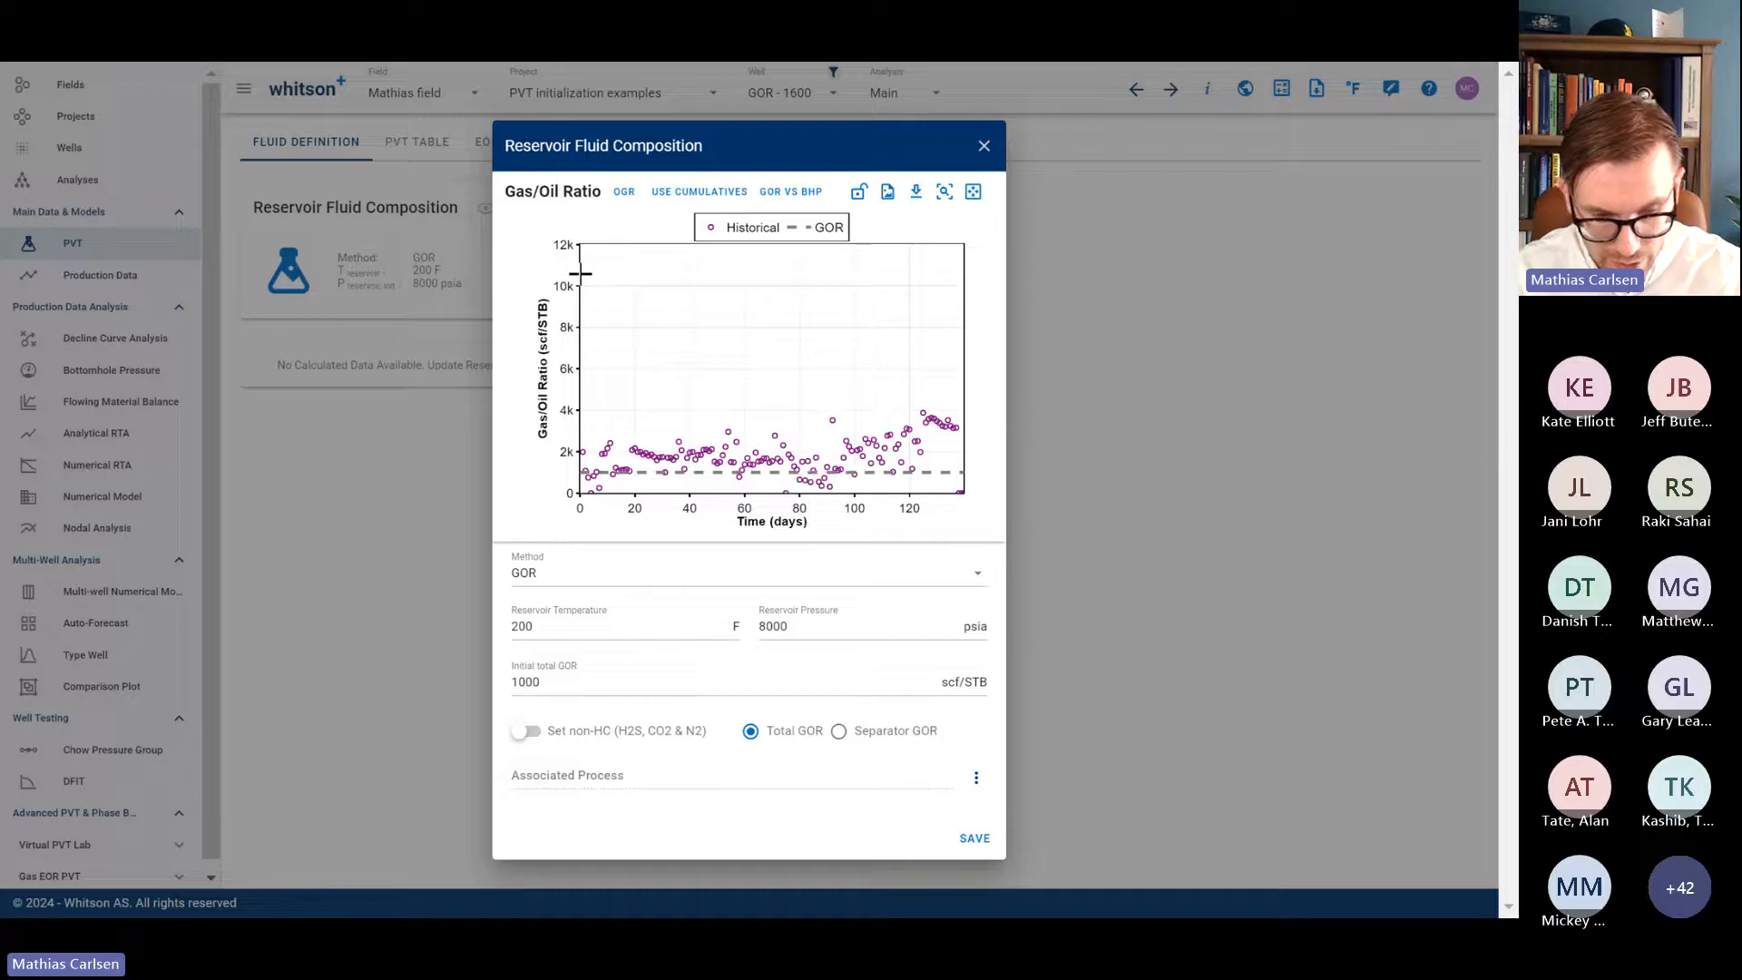
drag(570, 258, 566, 202)
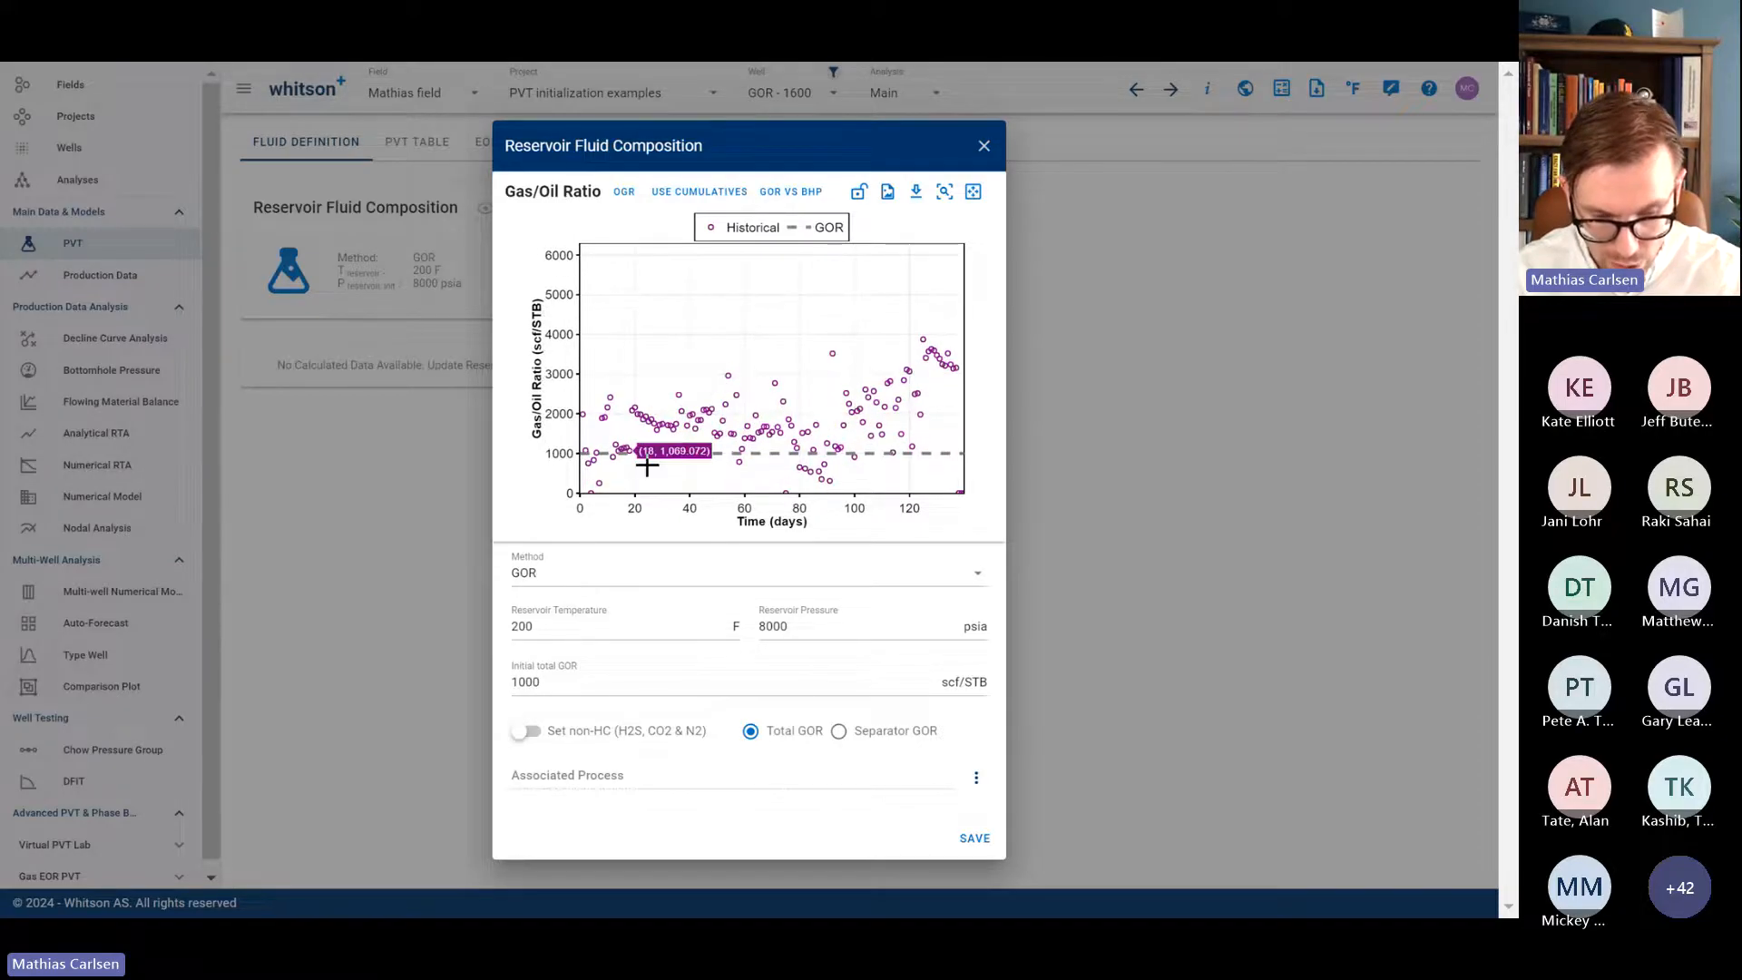
drag(957, 498, 824, 497)
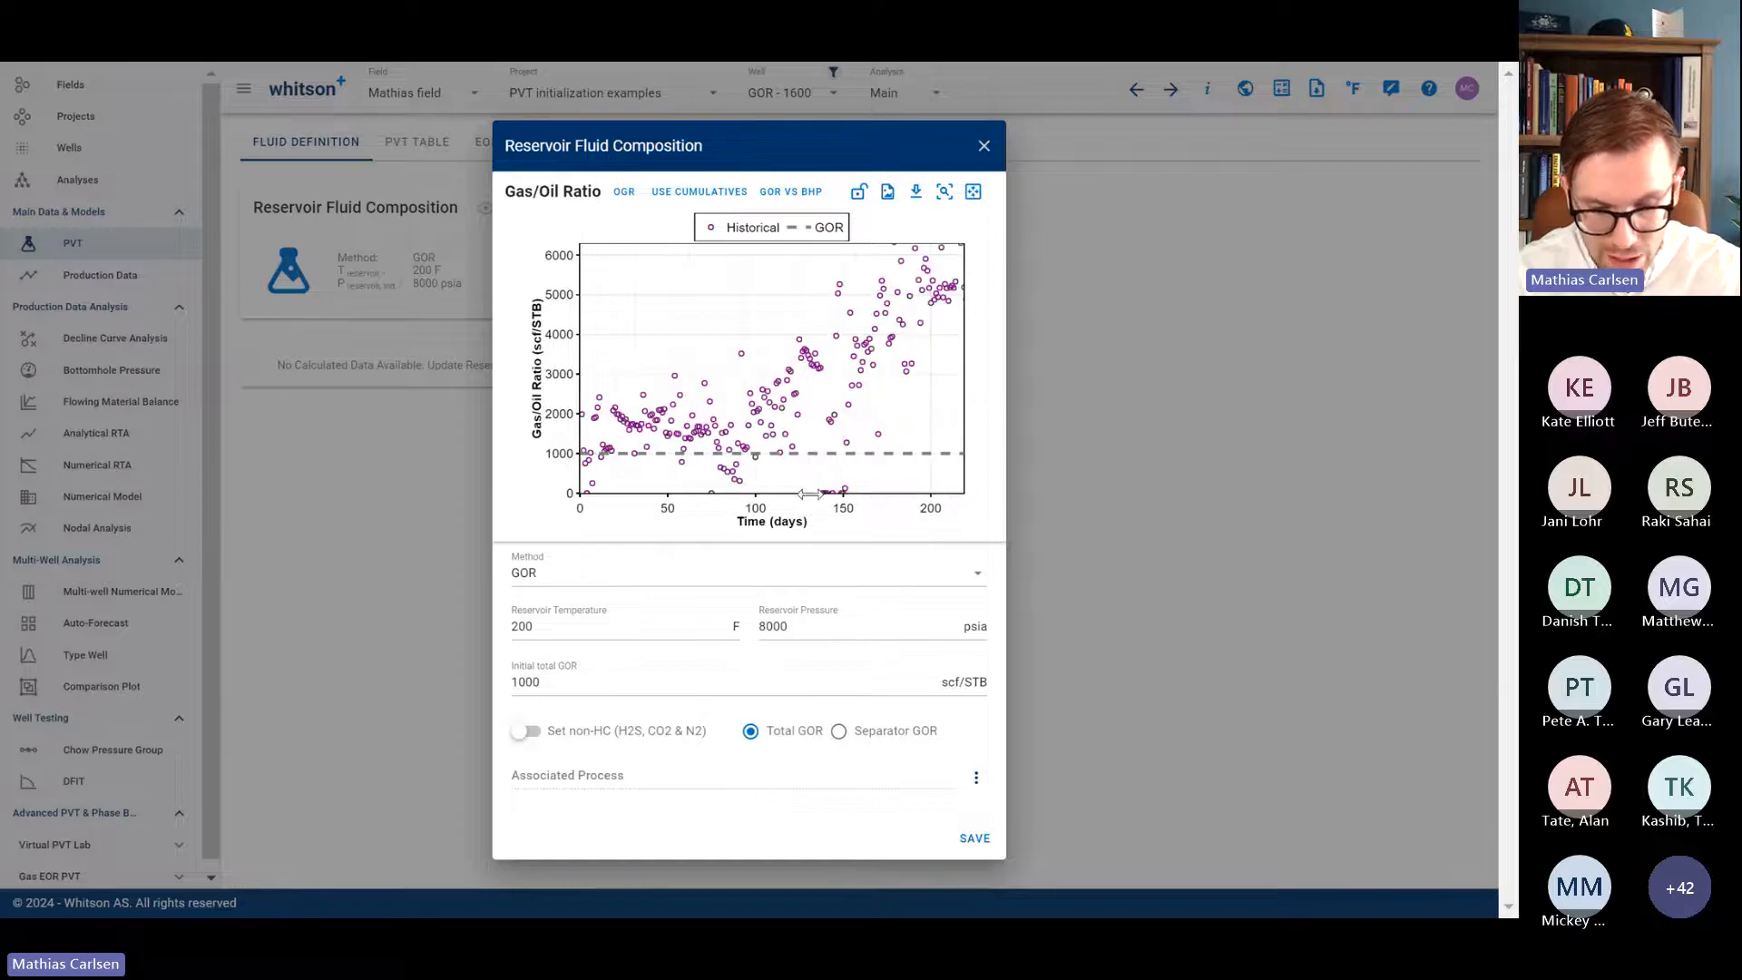
Step: Compare well GOR - 1600's daily and cumulative-based GOR plots, and move the initial total GOR line to about 1478 scf/STB
click(694, 192)
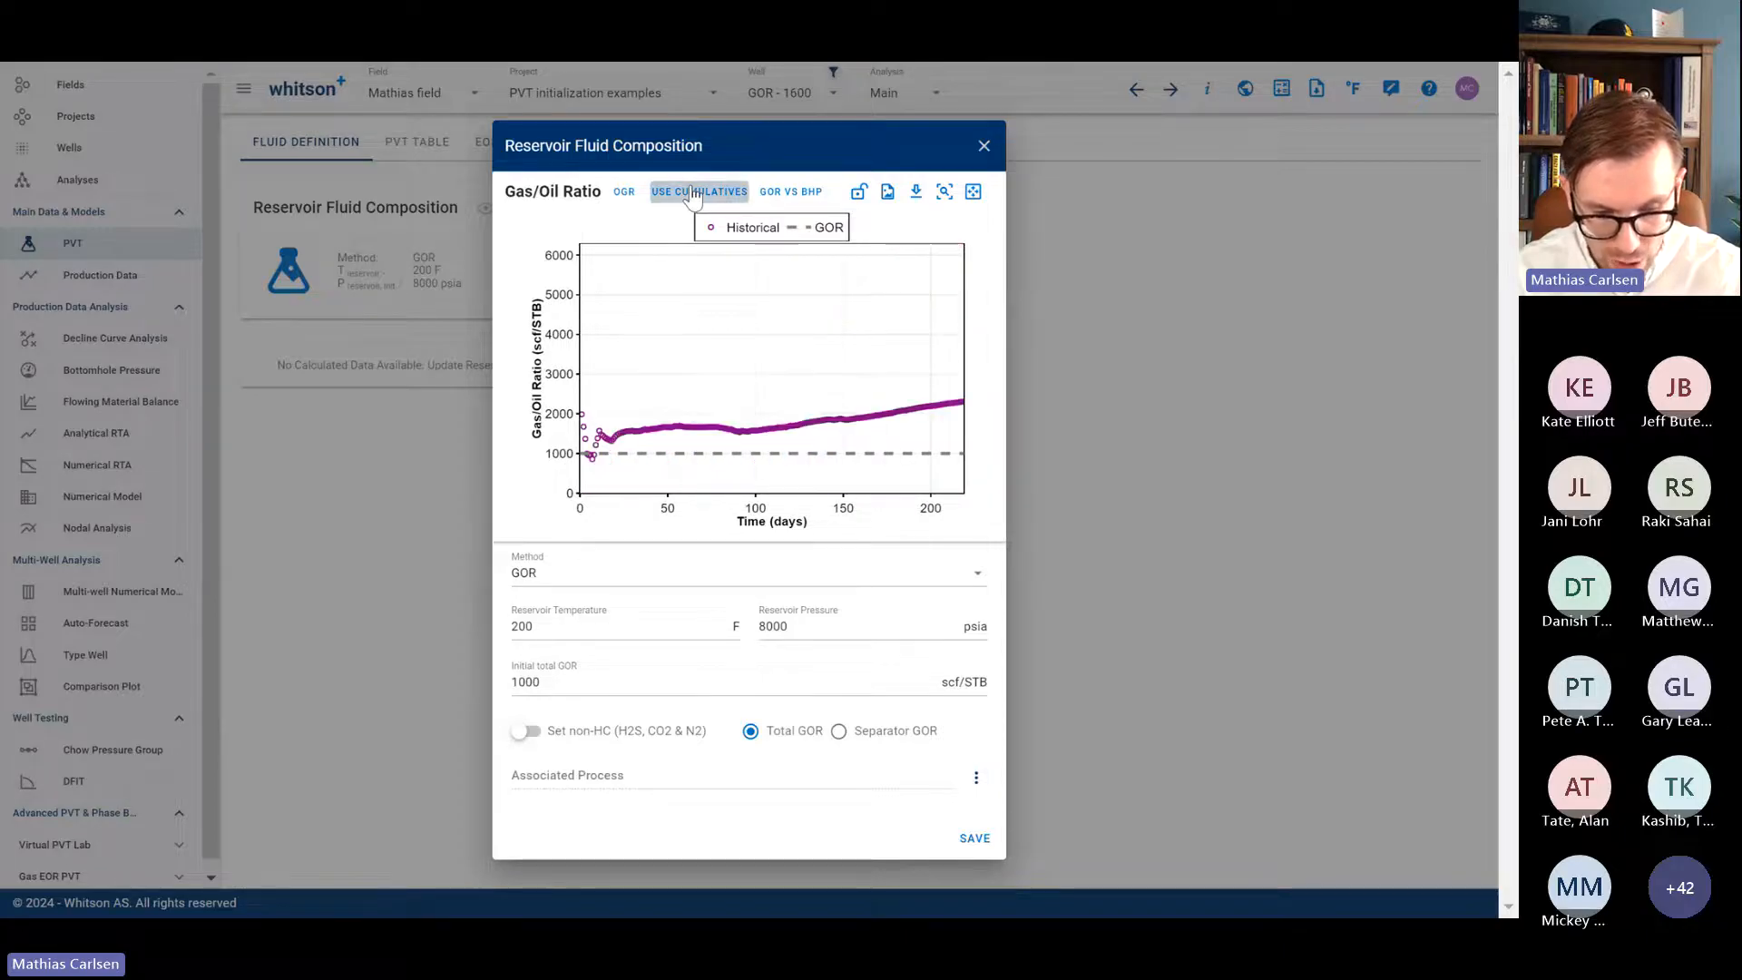
click(694, 191)
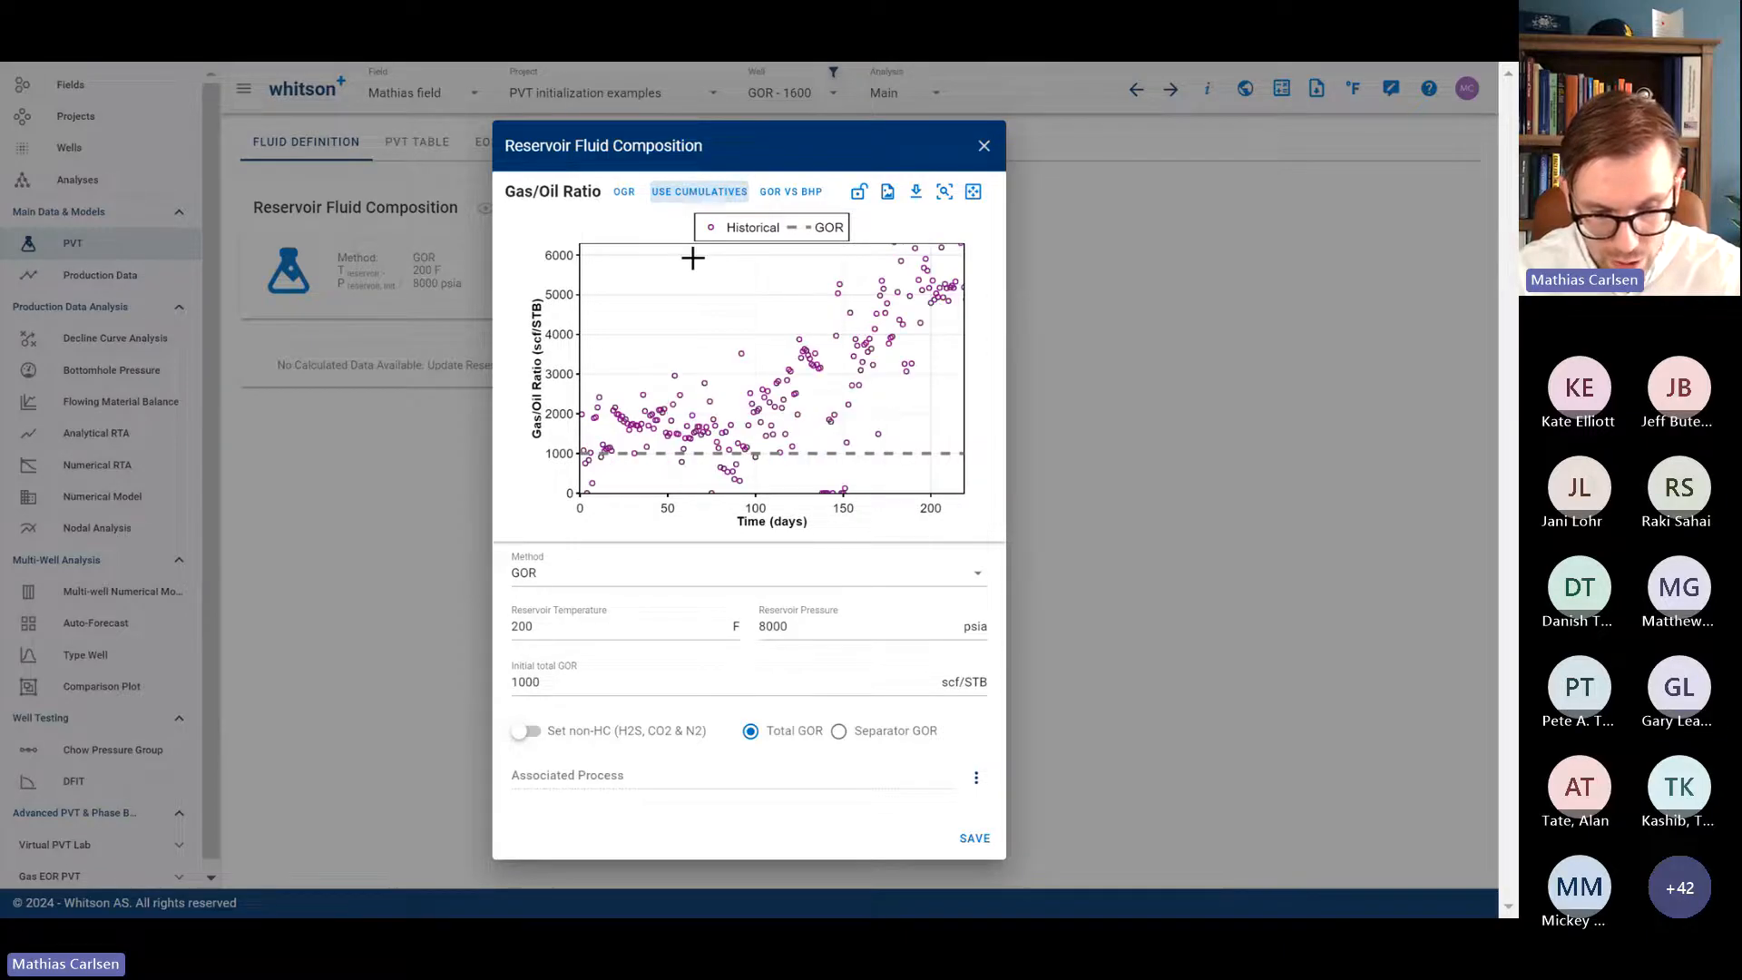
click(696, 191)
drag(623, 450, 618, 436)
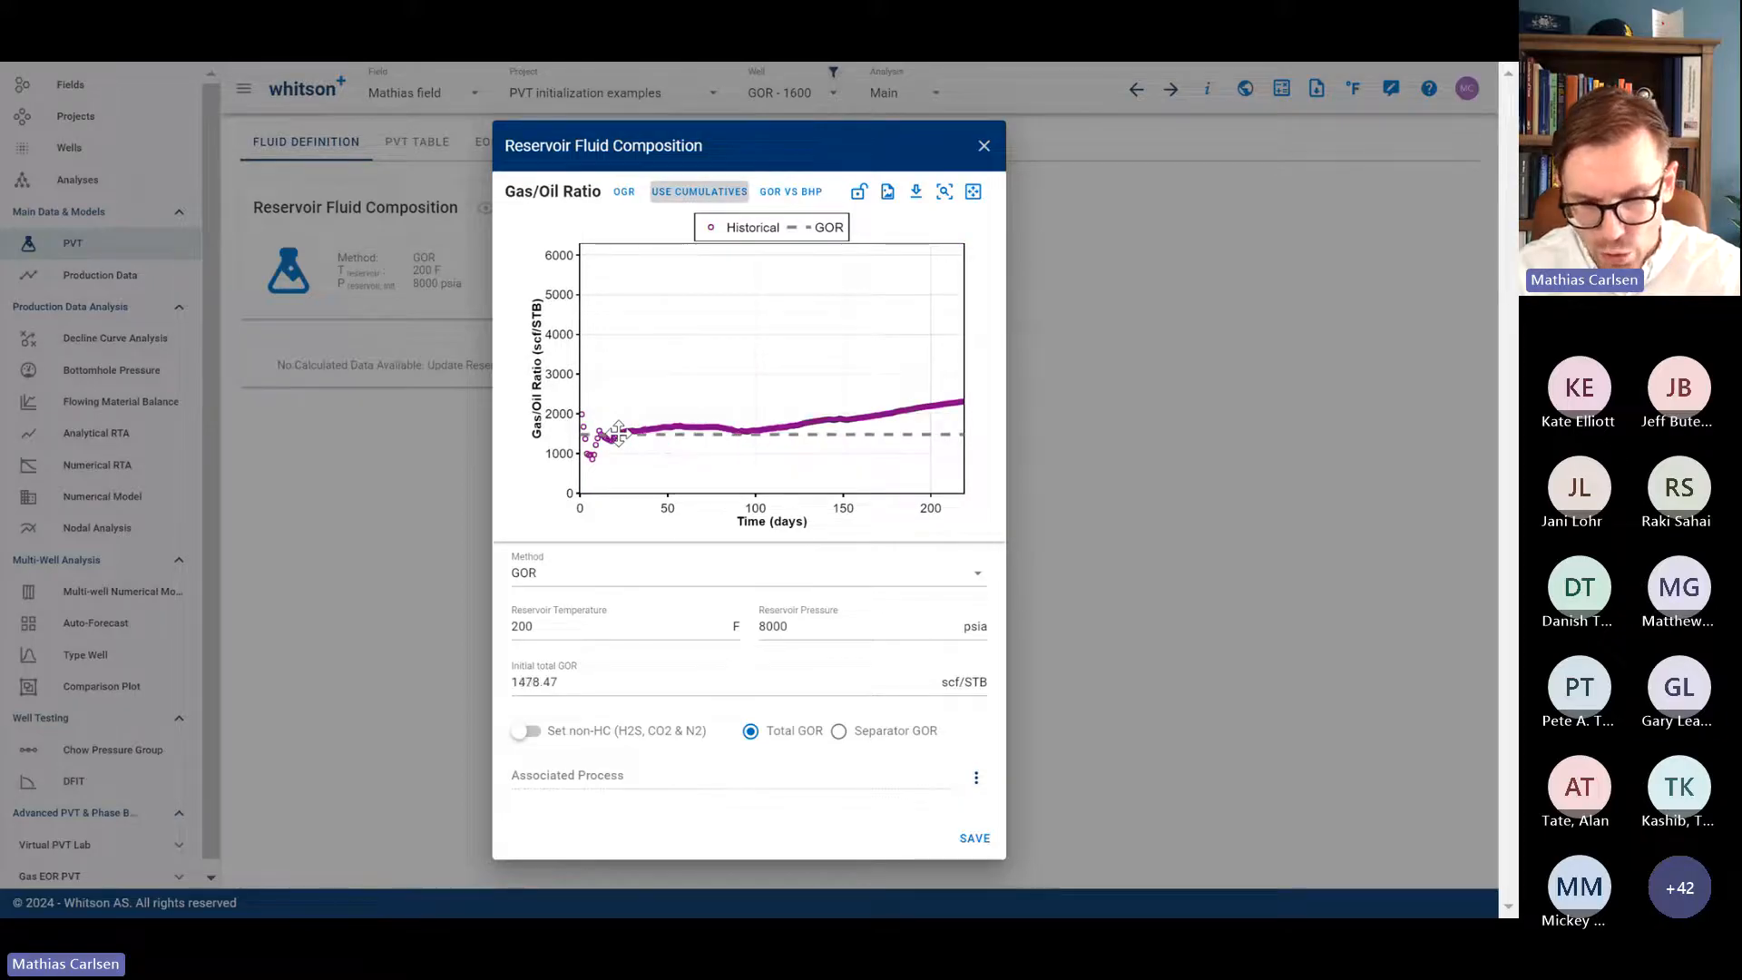
click(673, 194)
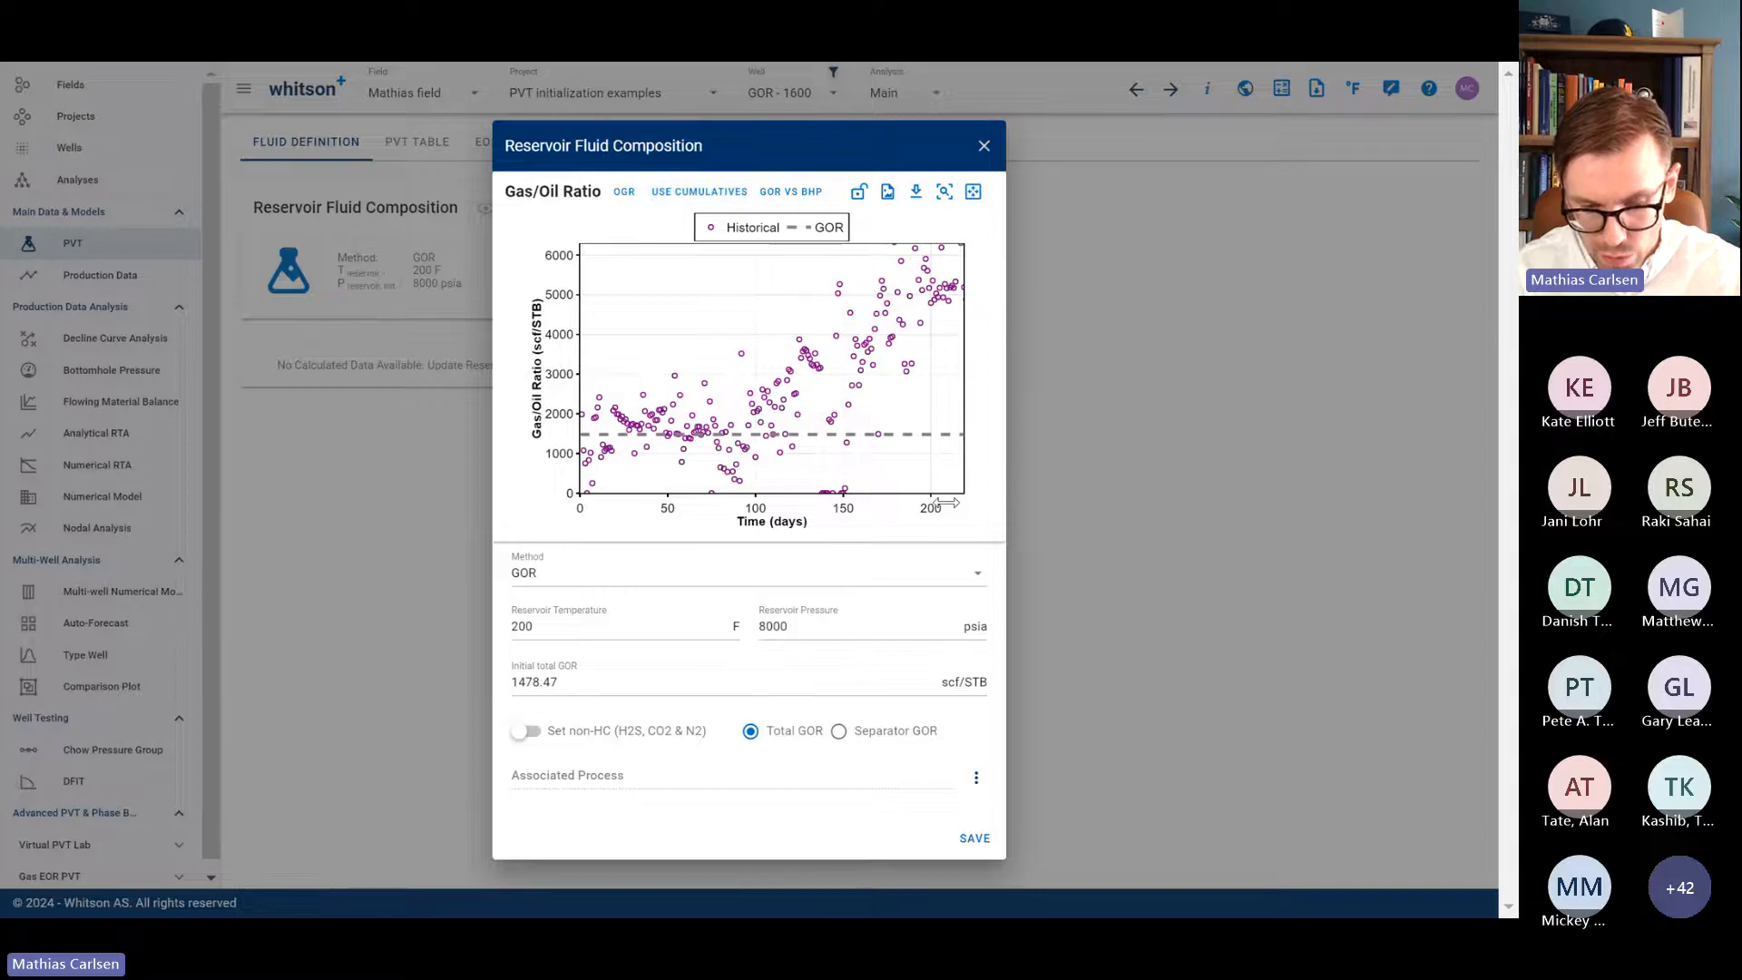
drag(946, 503, 760, 506)
click(674, 195)
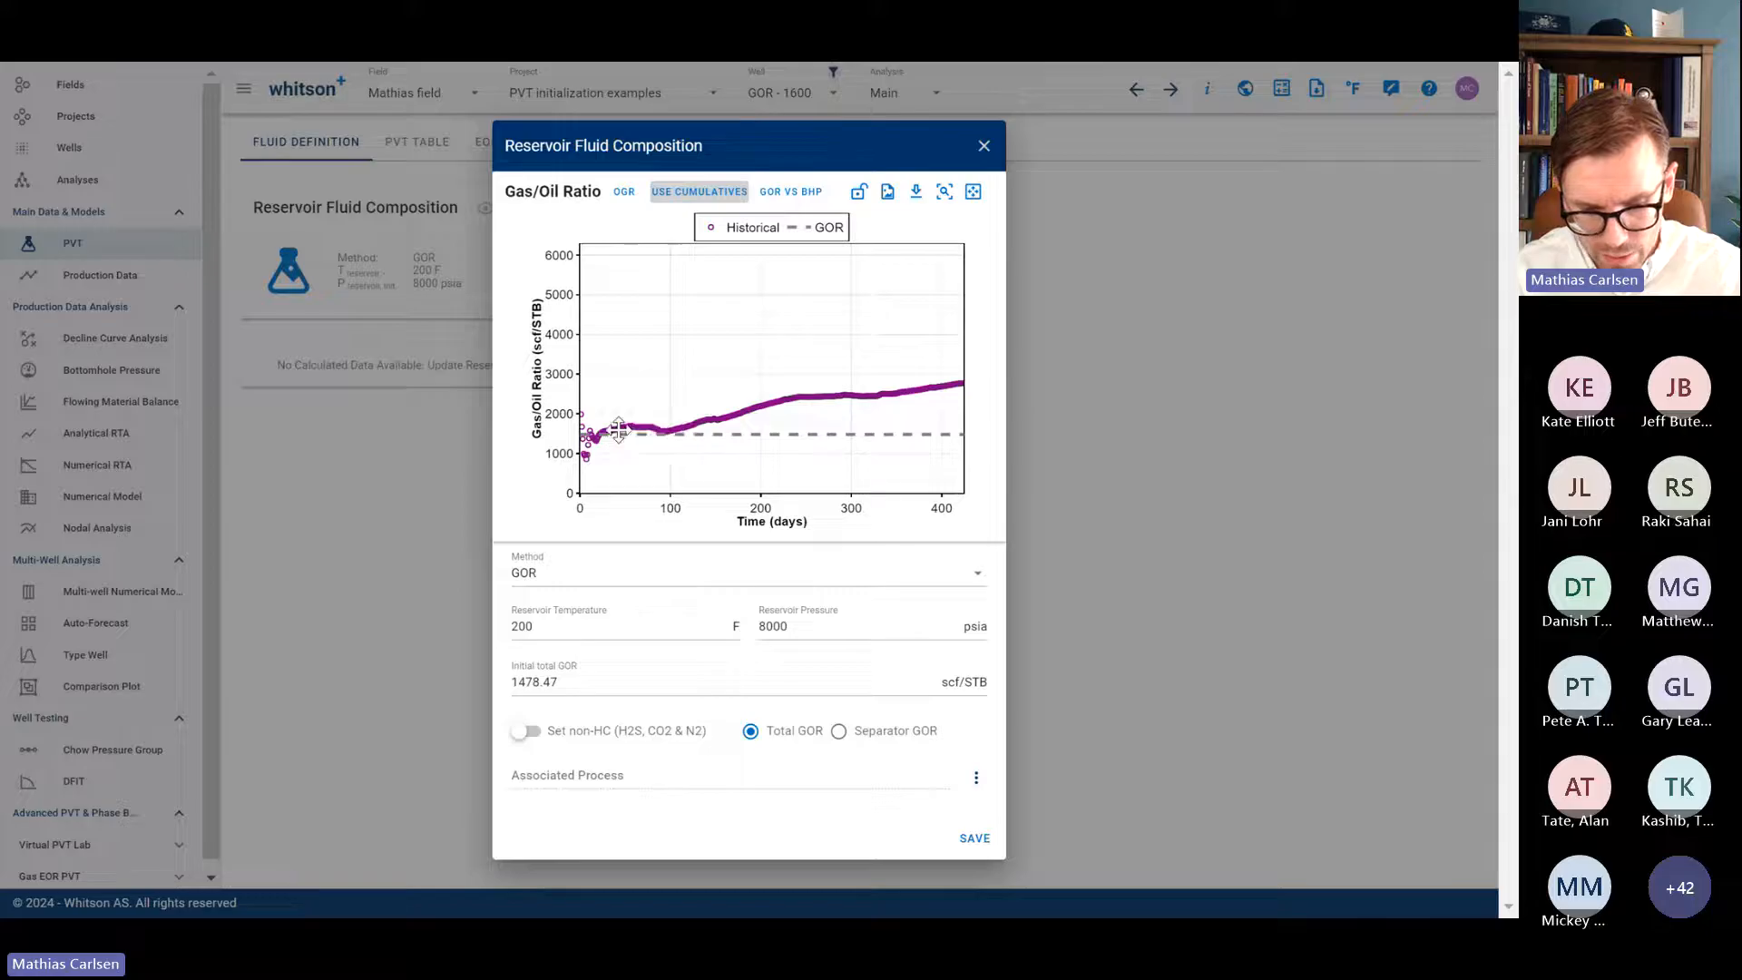
Step: Set well GOR - 1600's initial total GOR to 1500 scf/STB
click(583, 682)
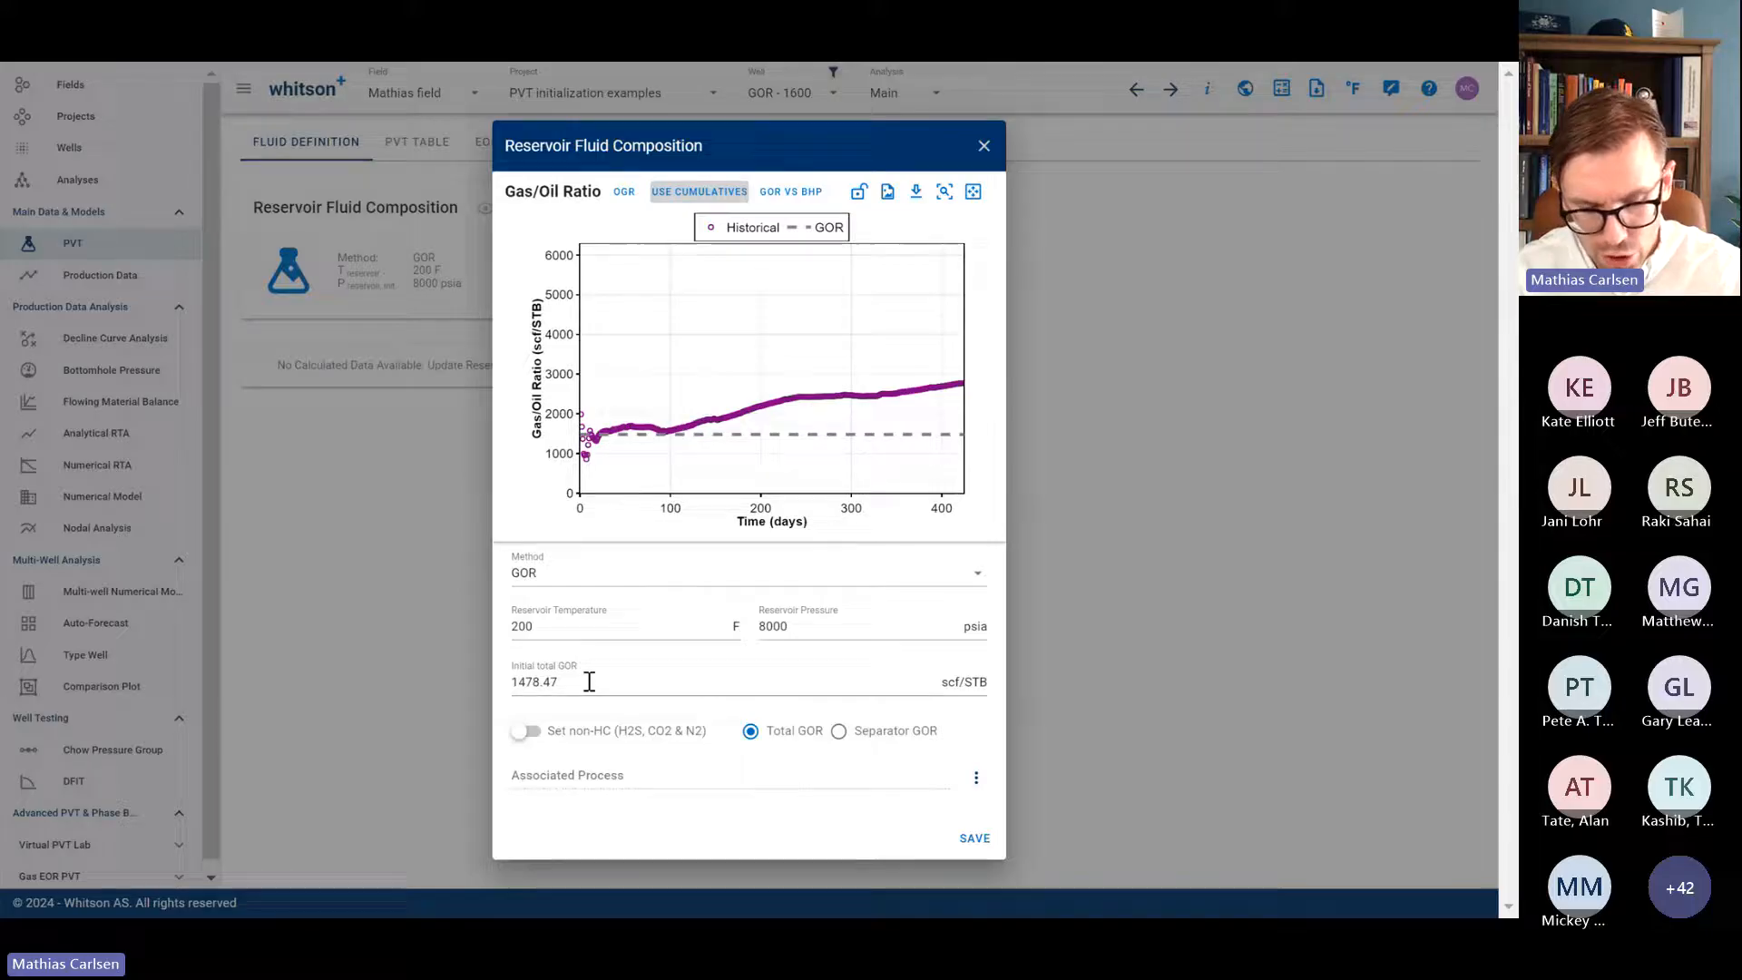
drag(583, 682, 492, 685)
text(1500)
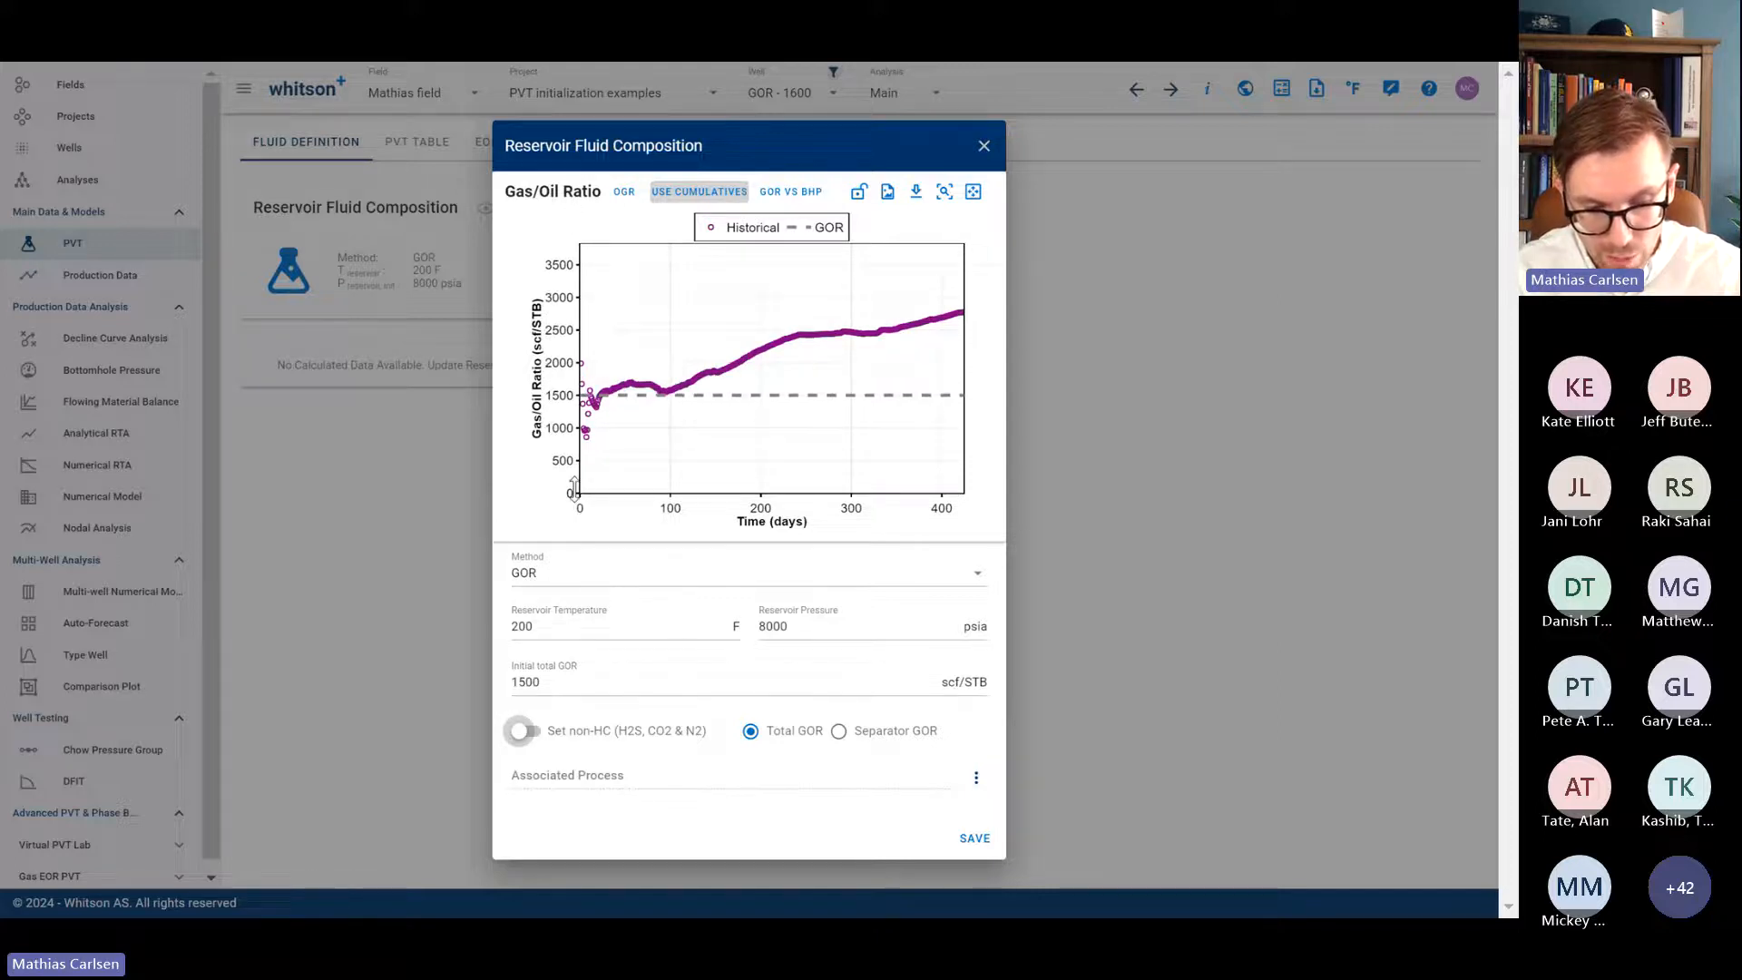
Step: Set well GOR - 1600's initial total GOR to 1600 scf/STB, save it, and check the bubblepoint in the PVT table
drag(573, 488, 573, 213)
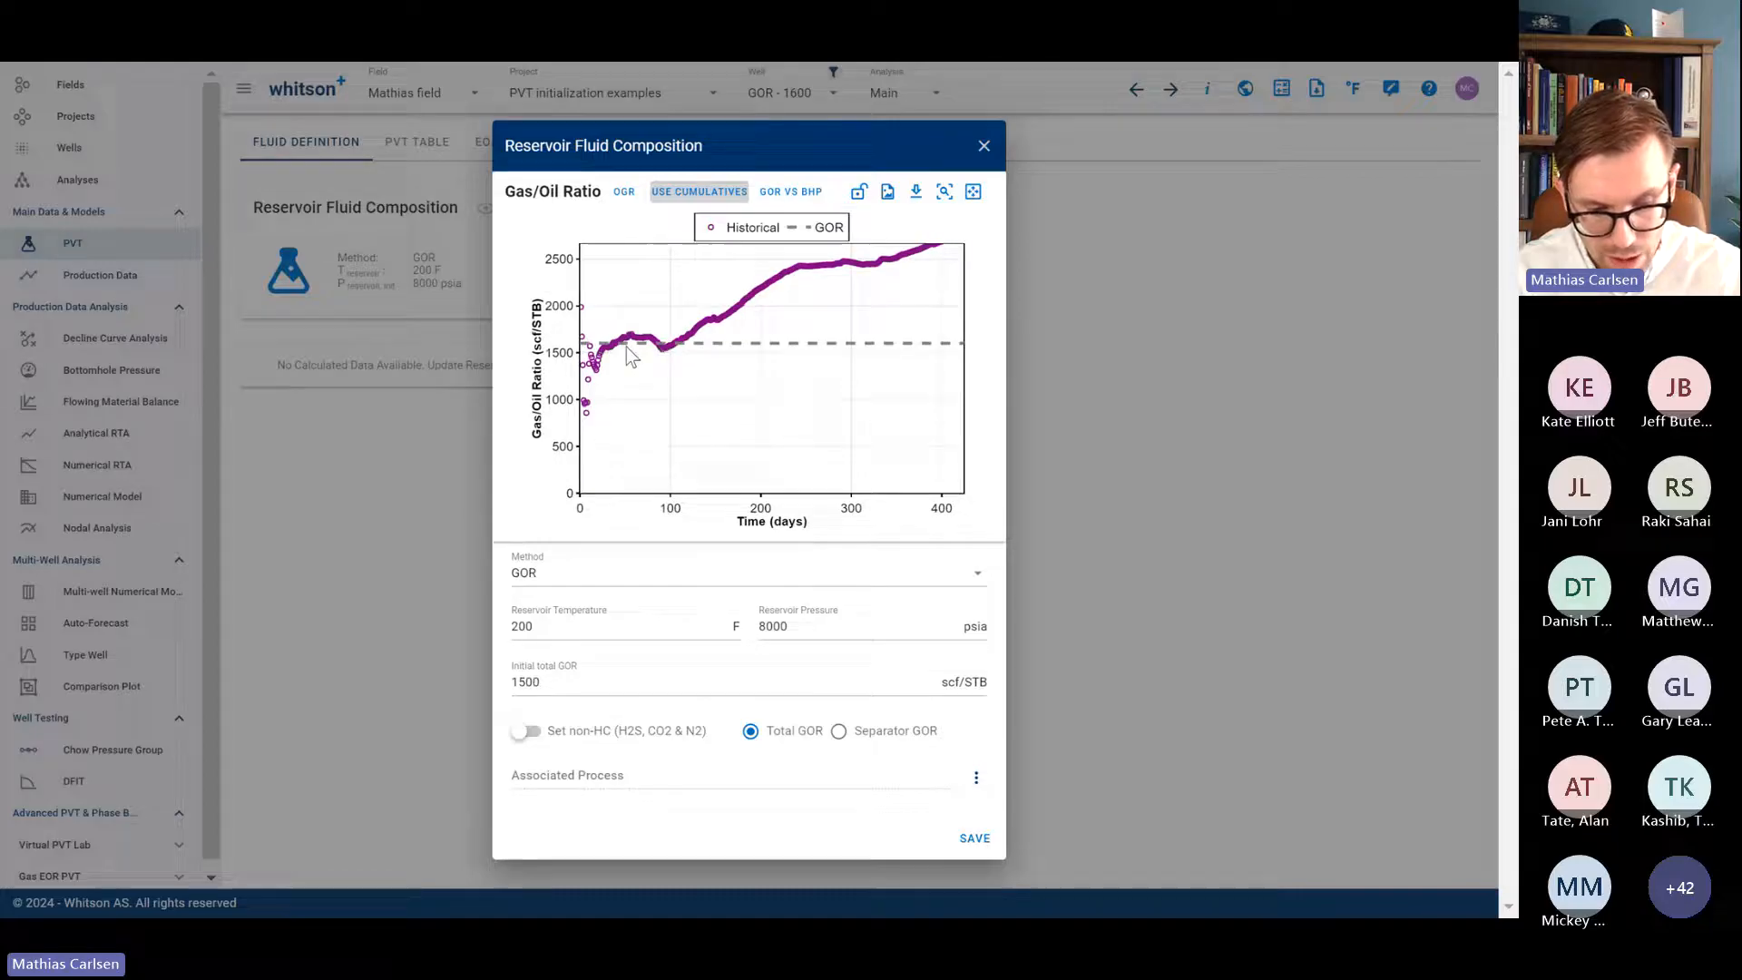
click(591, 684)
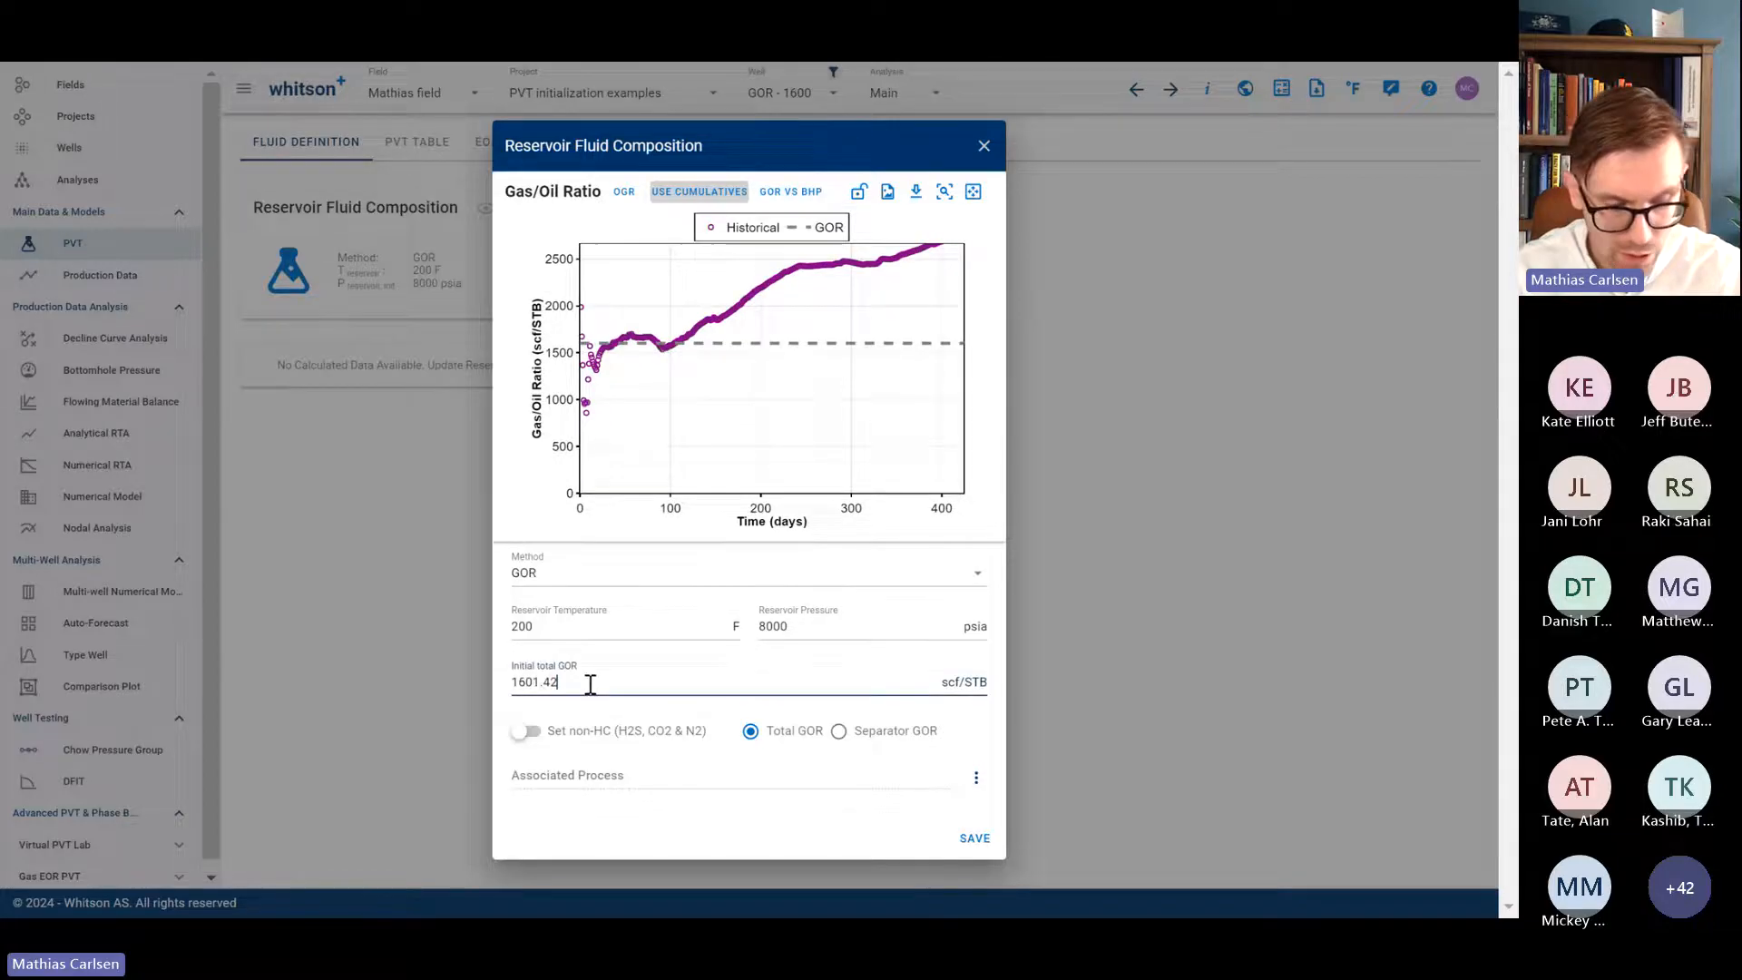
key(BackSpace)
key(BackSpace)
key(BackSpace)
click(830, 770)
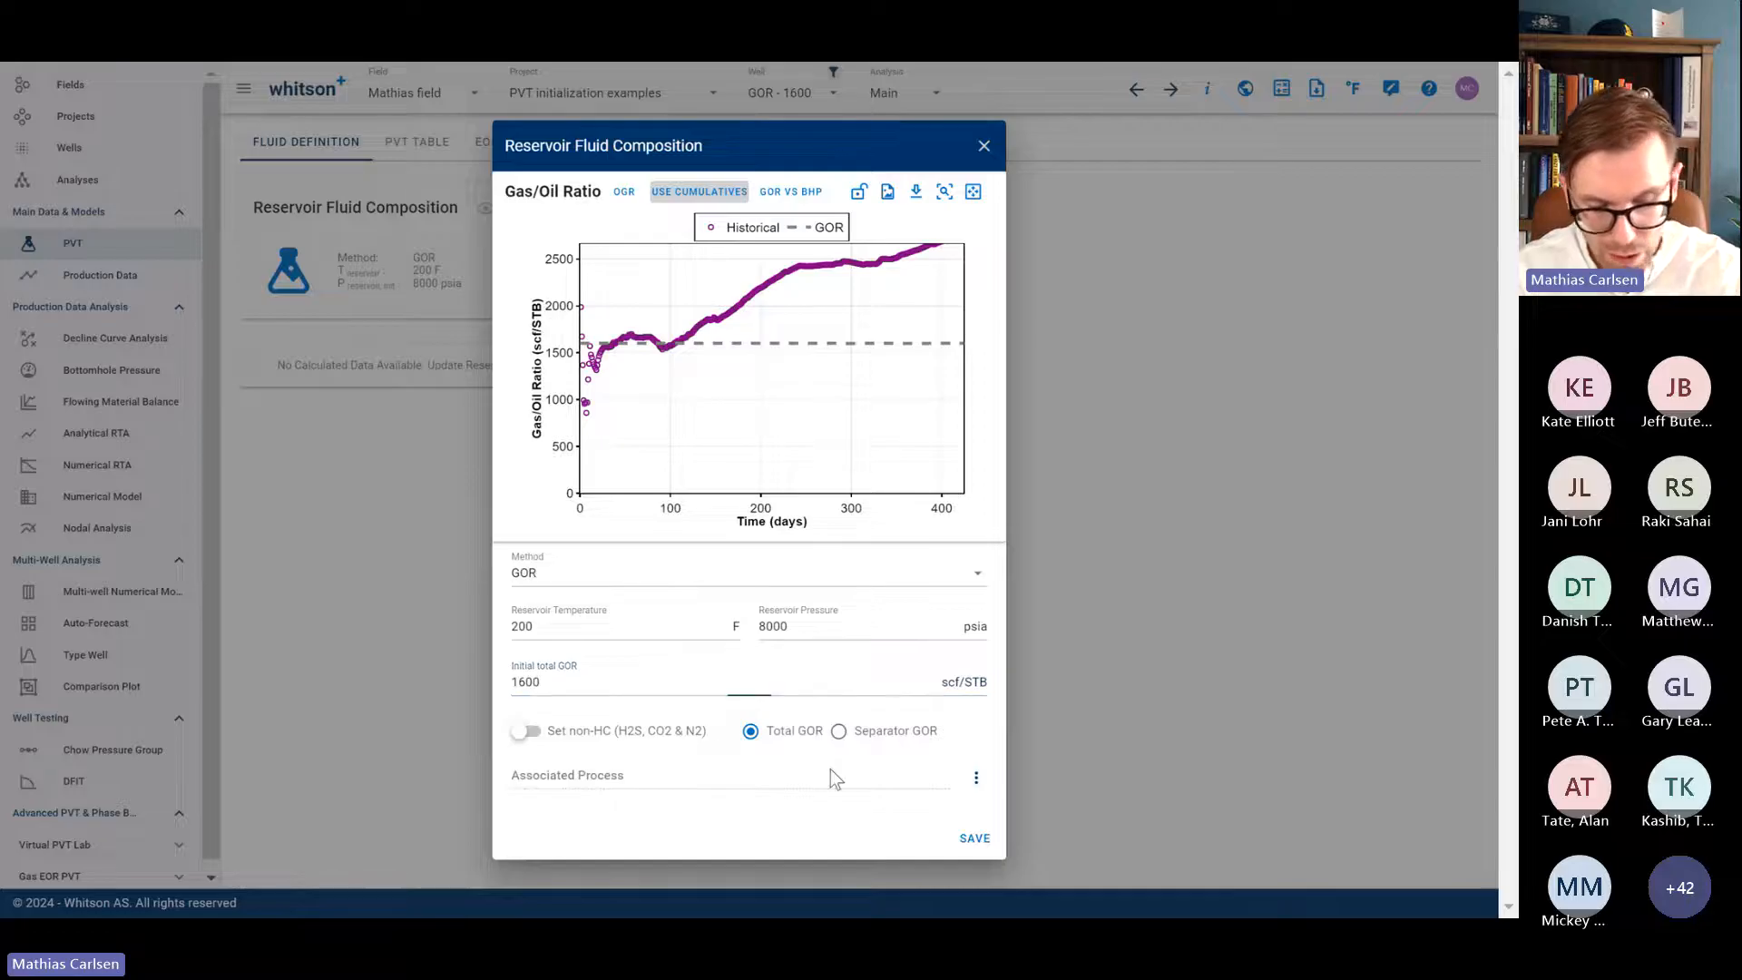
click(973, 841)
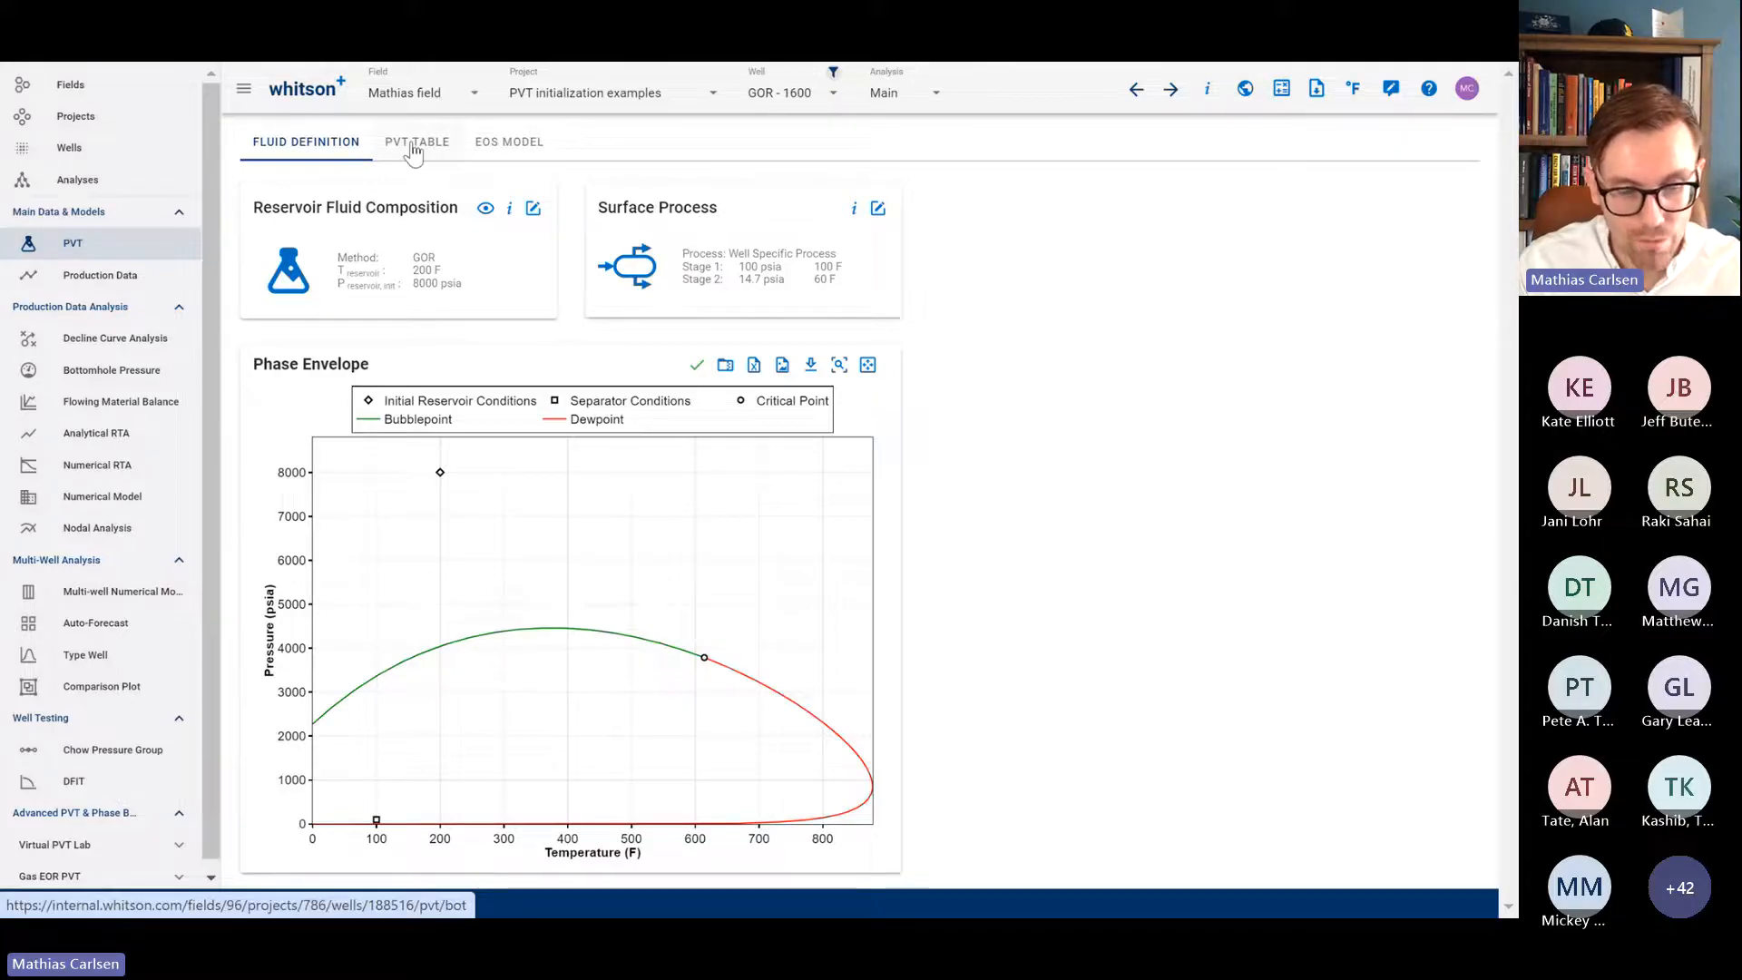
click(414, 146)
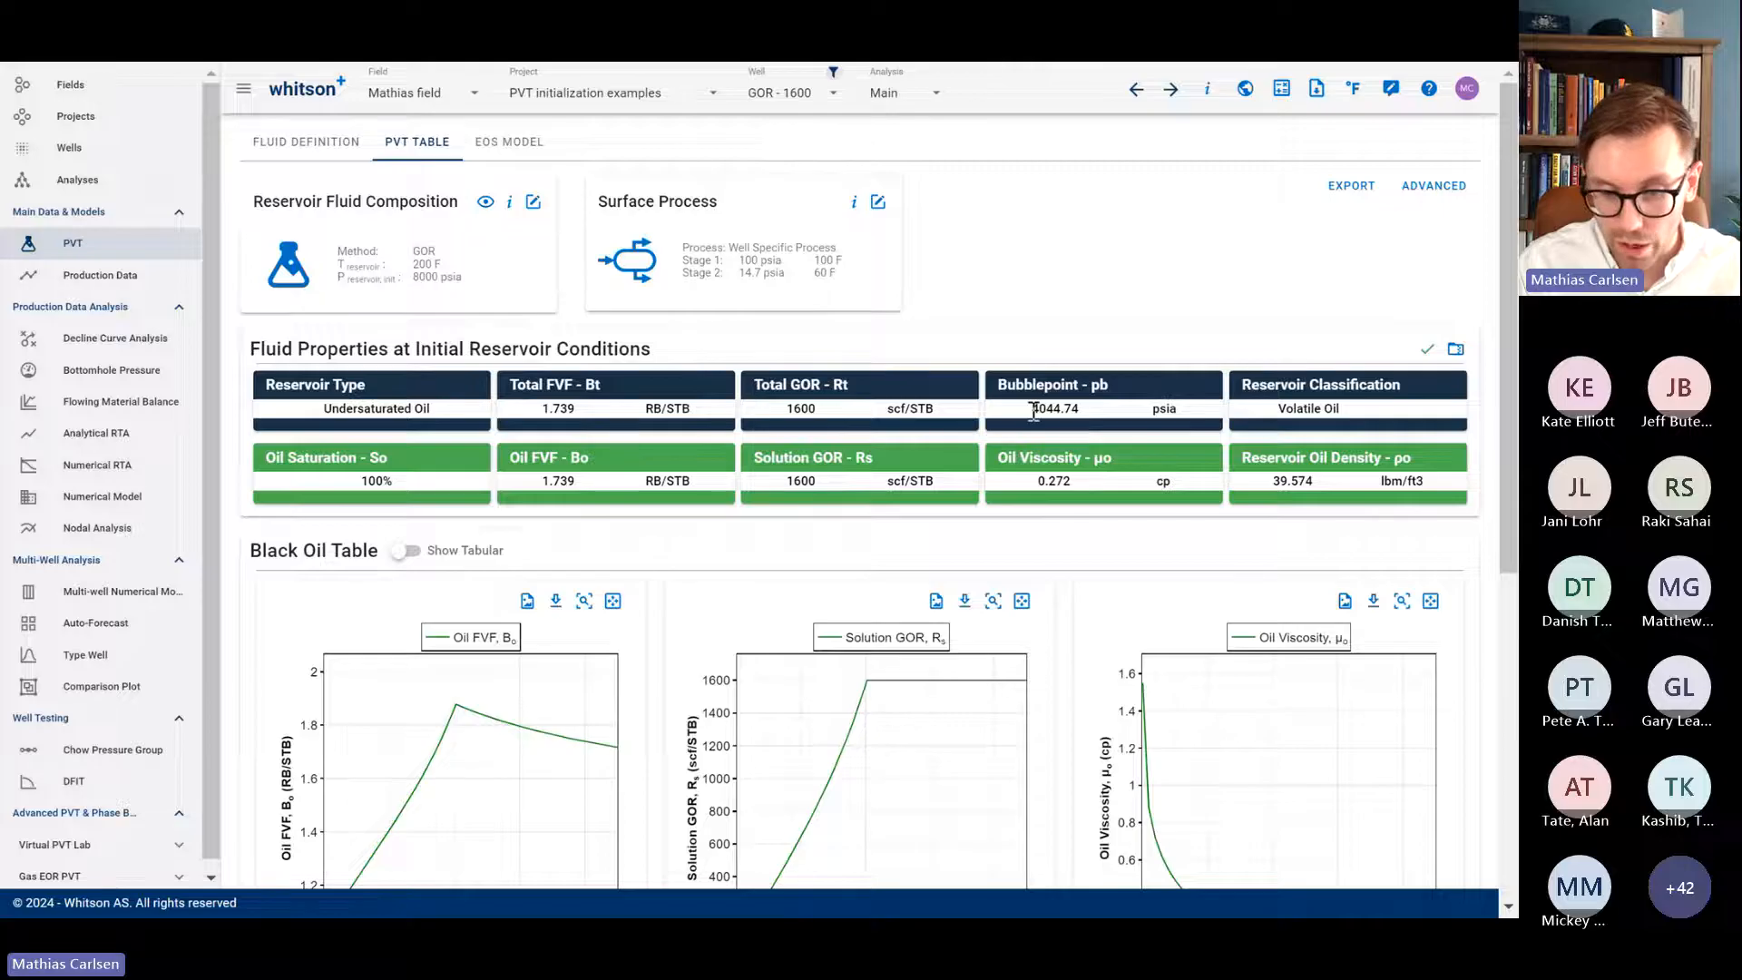
drag(1034, 411, 1081, 415)
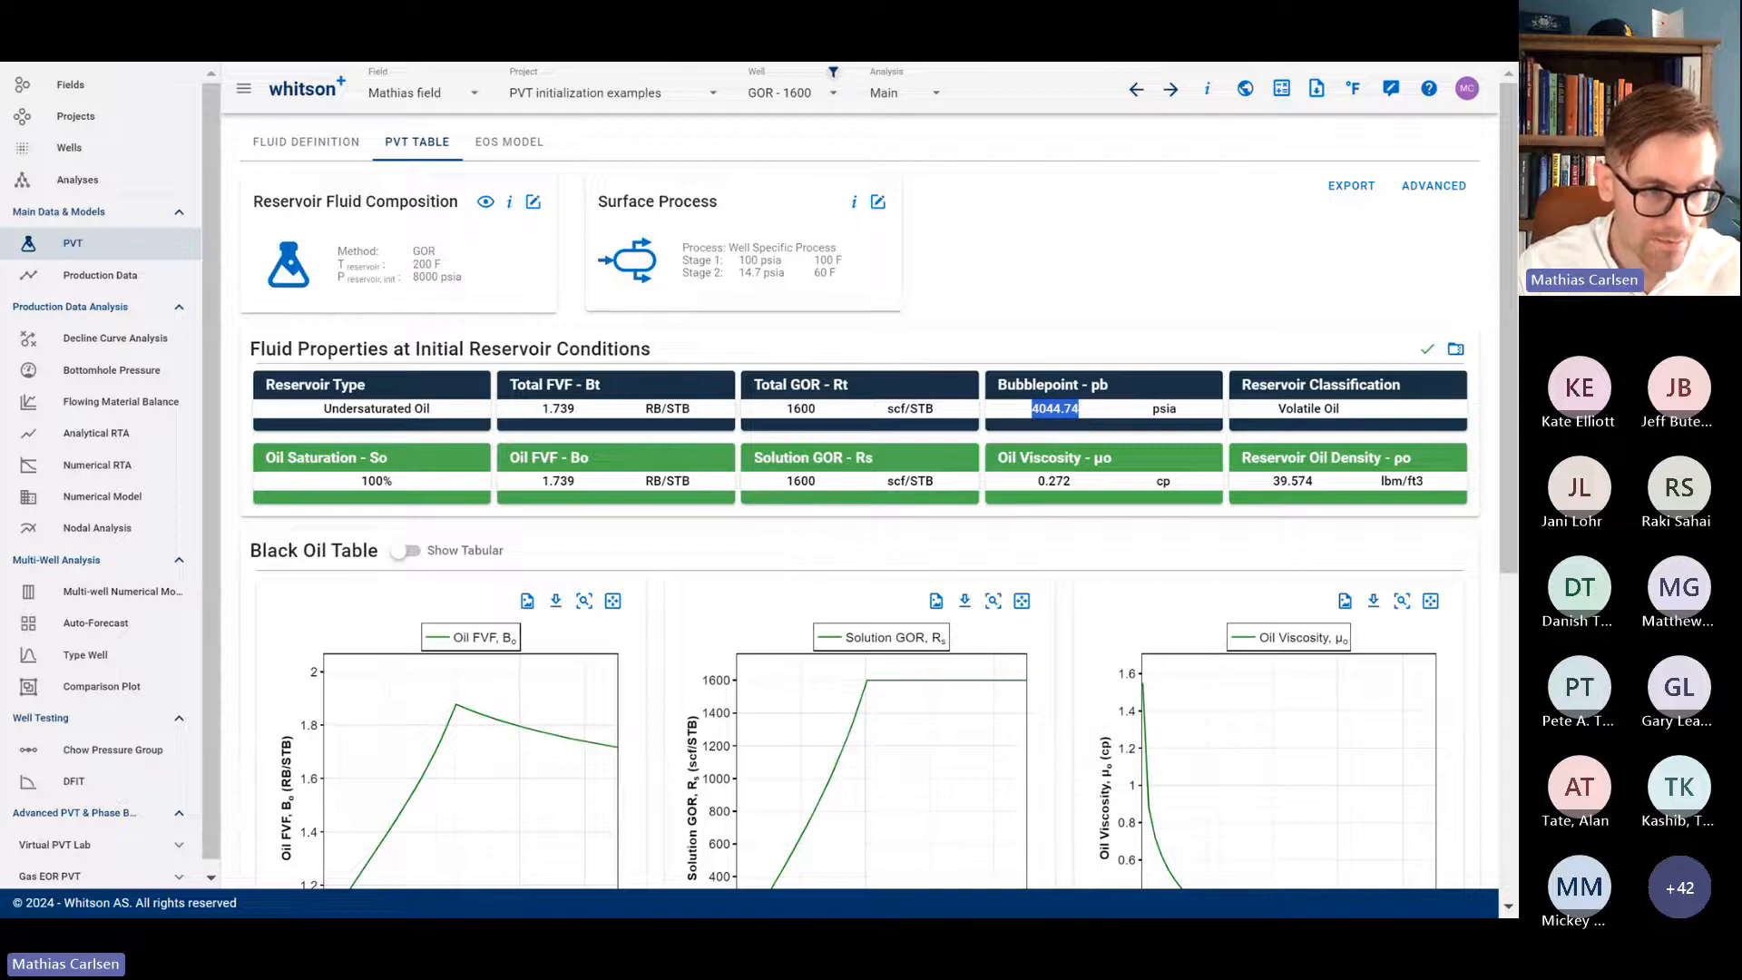
Step: Open the reservoir fluid composition of well GOR - 2600 and change its method to GOR
click(136, 147)
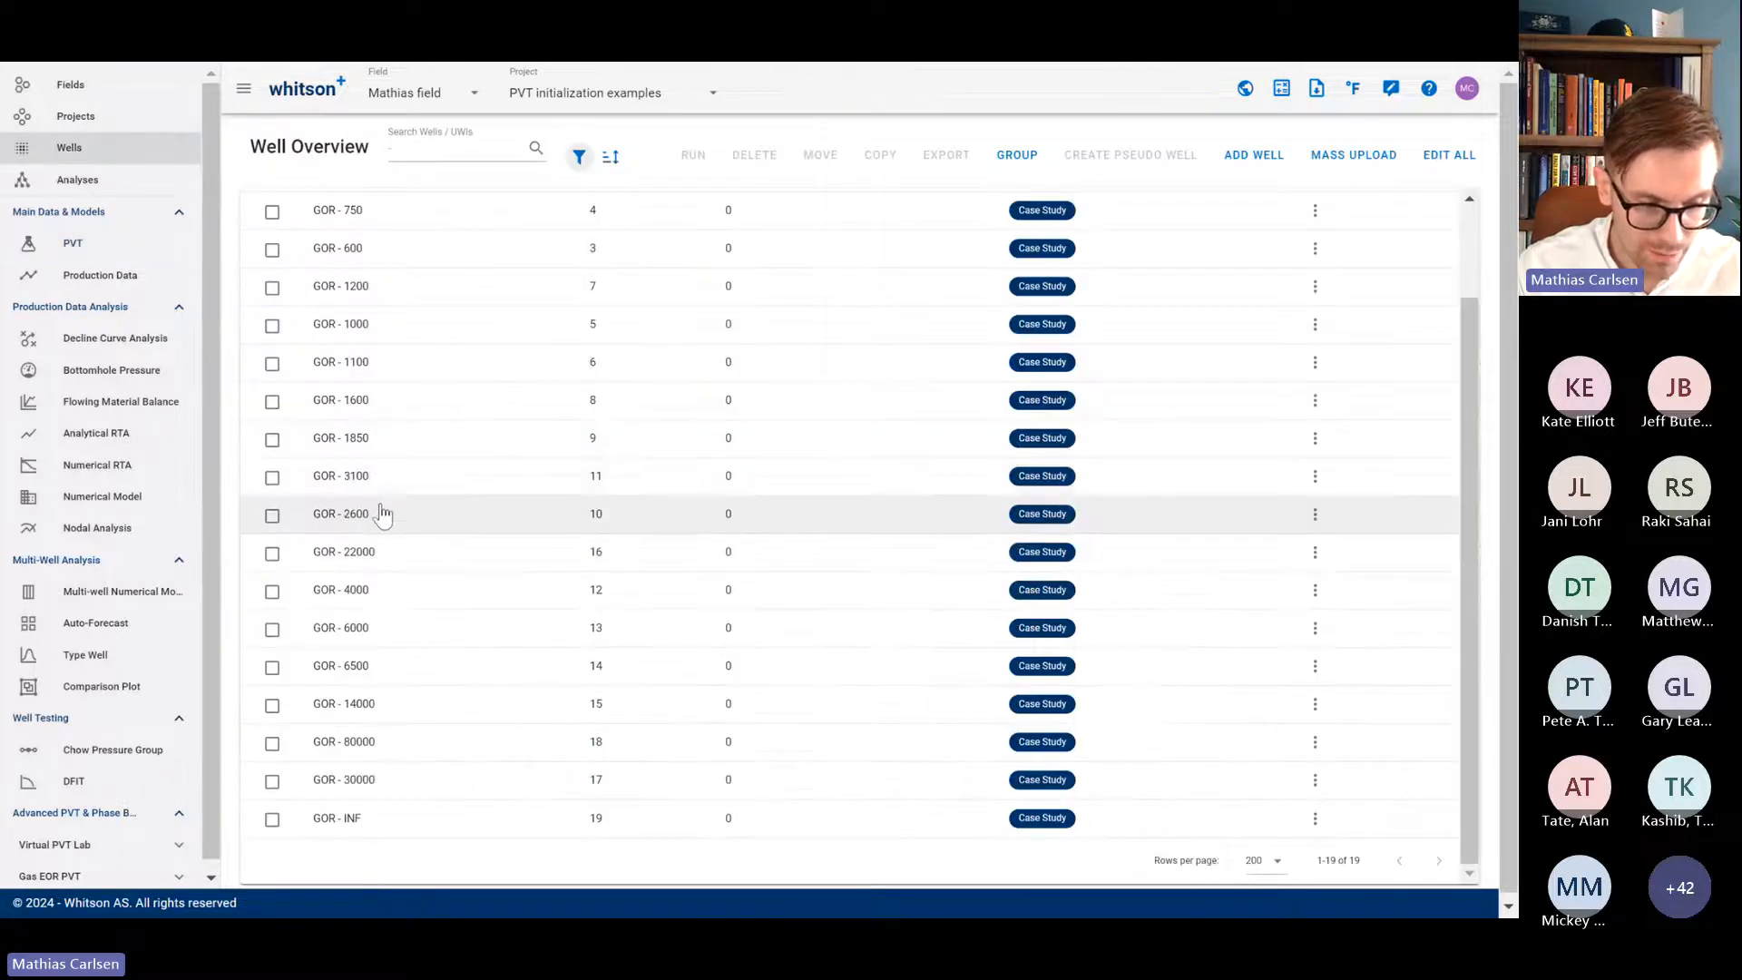
click(385, 521)
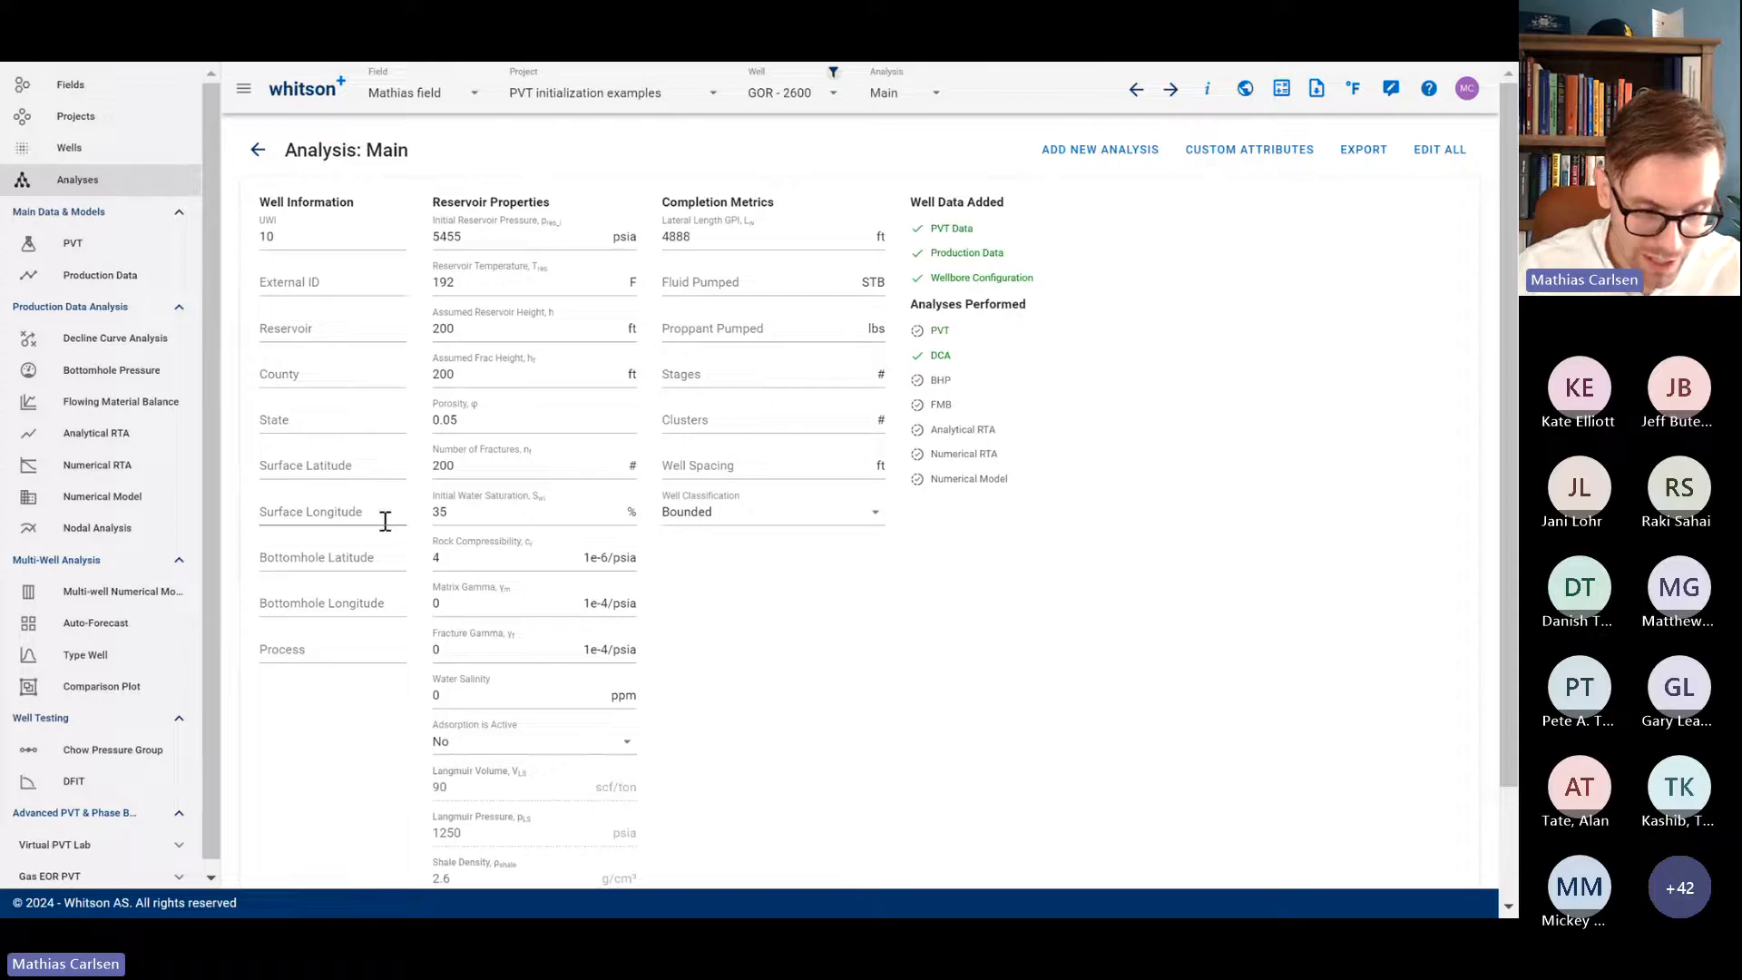
click(150, 247)
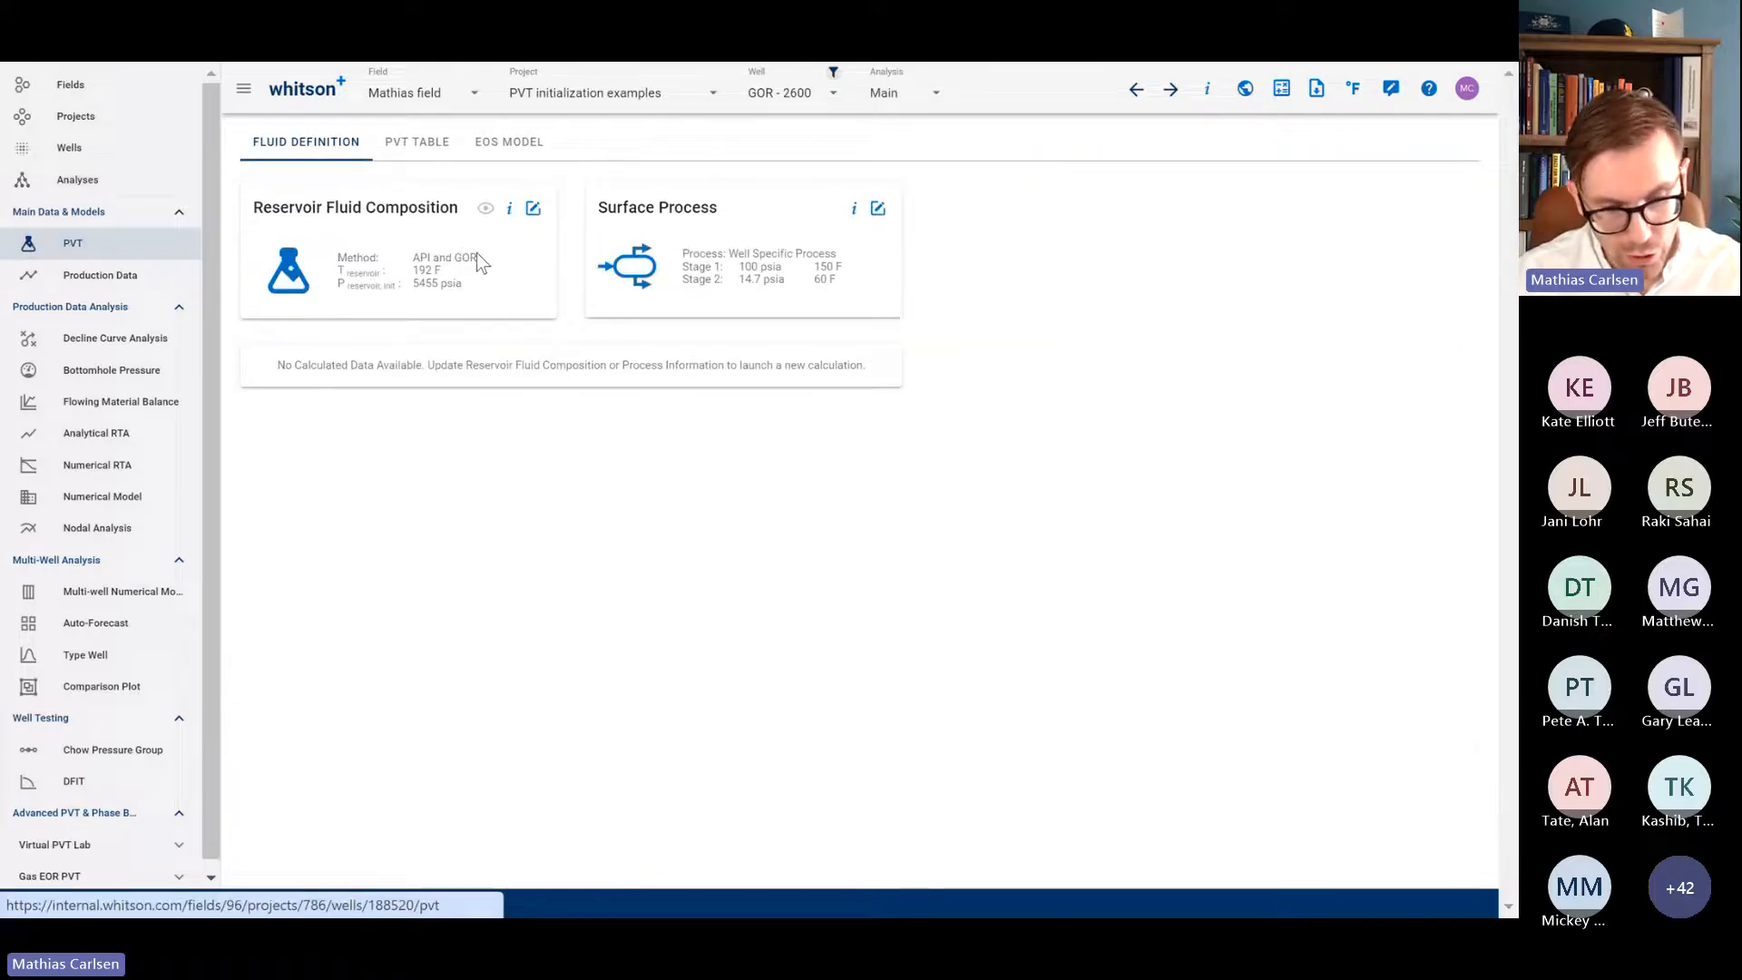
click(532, 209)
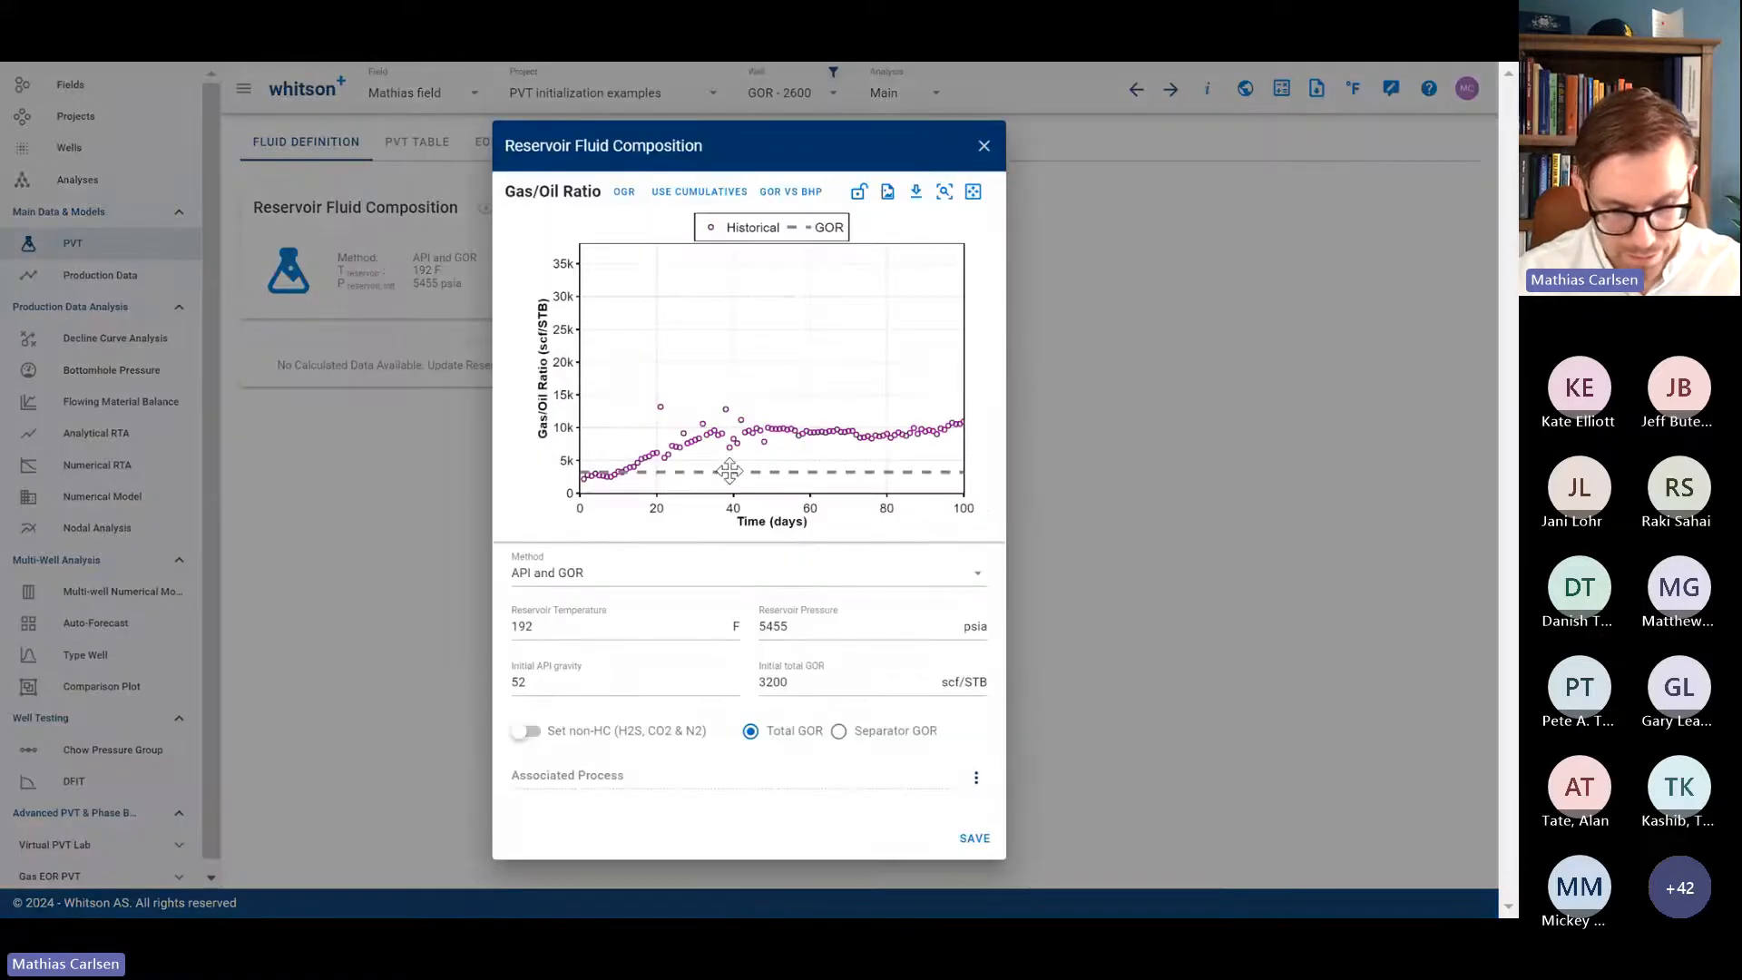
click(593, 574)
click(585, 585)
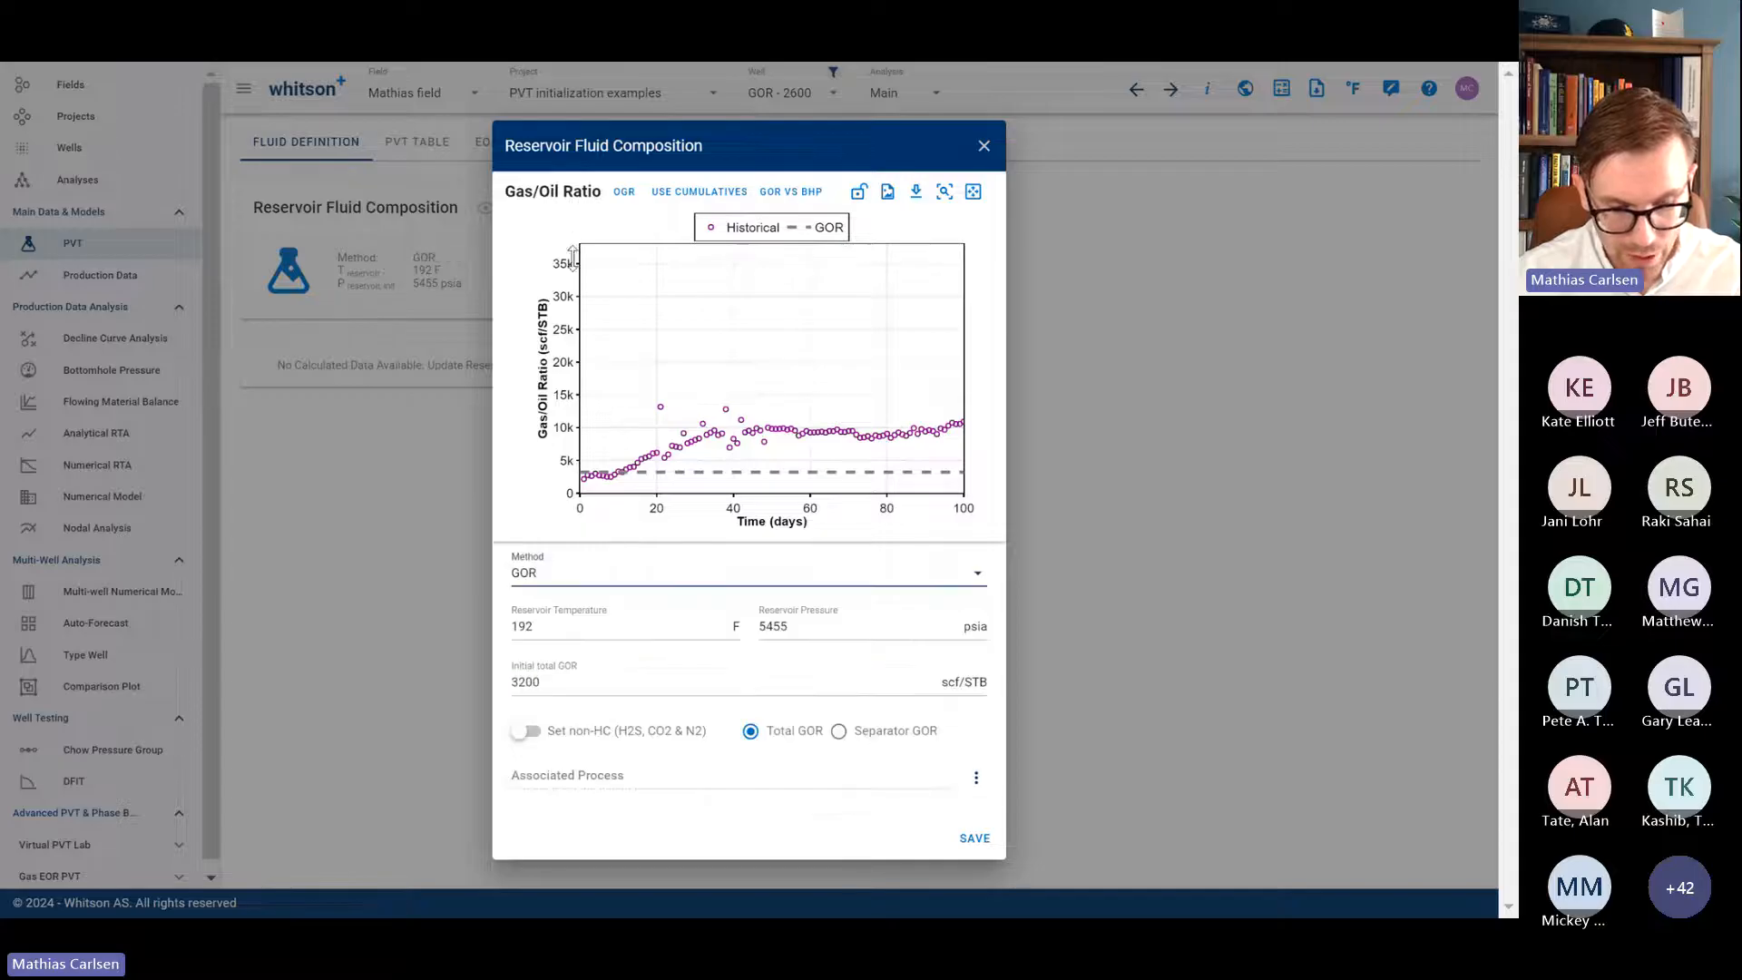
Step: Rescale well GOR - 2600's GOR axis to about 12,000 scf/STB and fit the initial total GOR line at about 2777 scf/STB
click(569, 251)
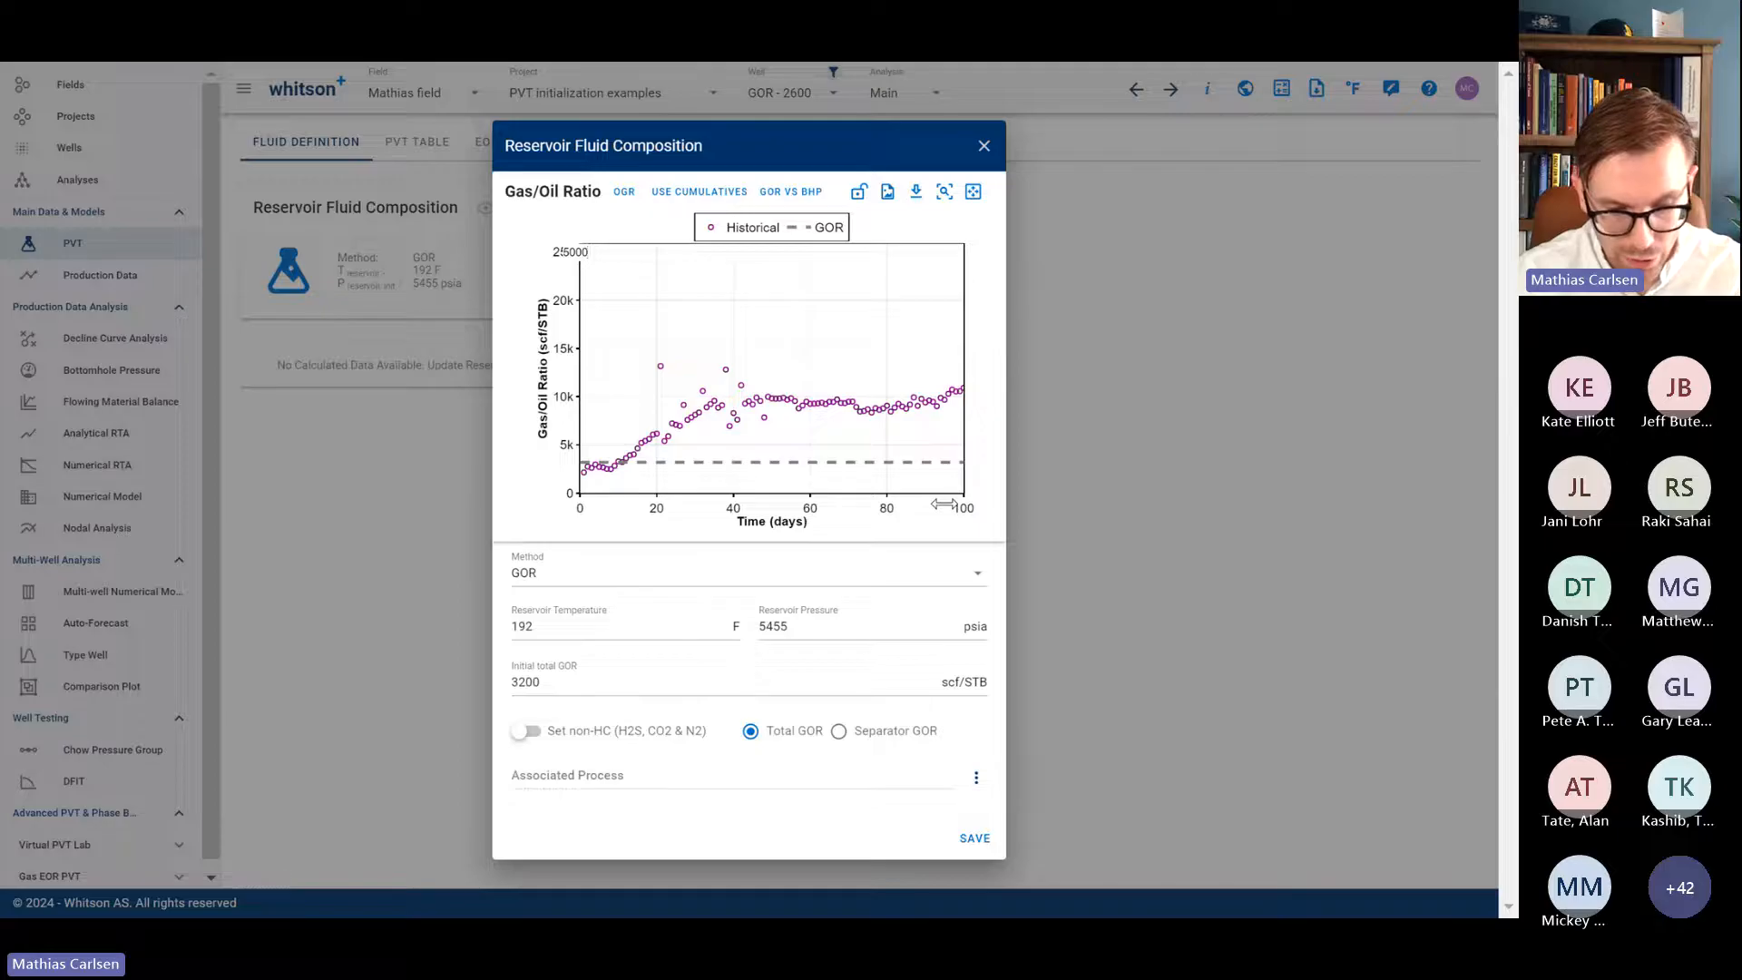
key(BackSpace)
key(Return)
drag(569, 250, 569, 396)
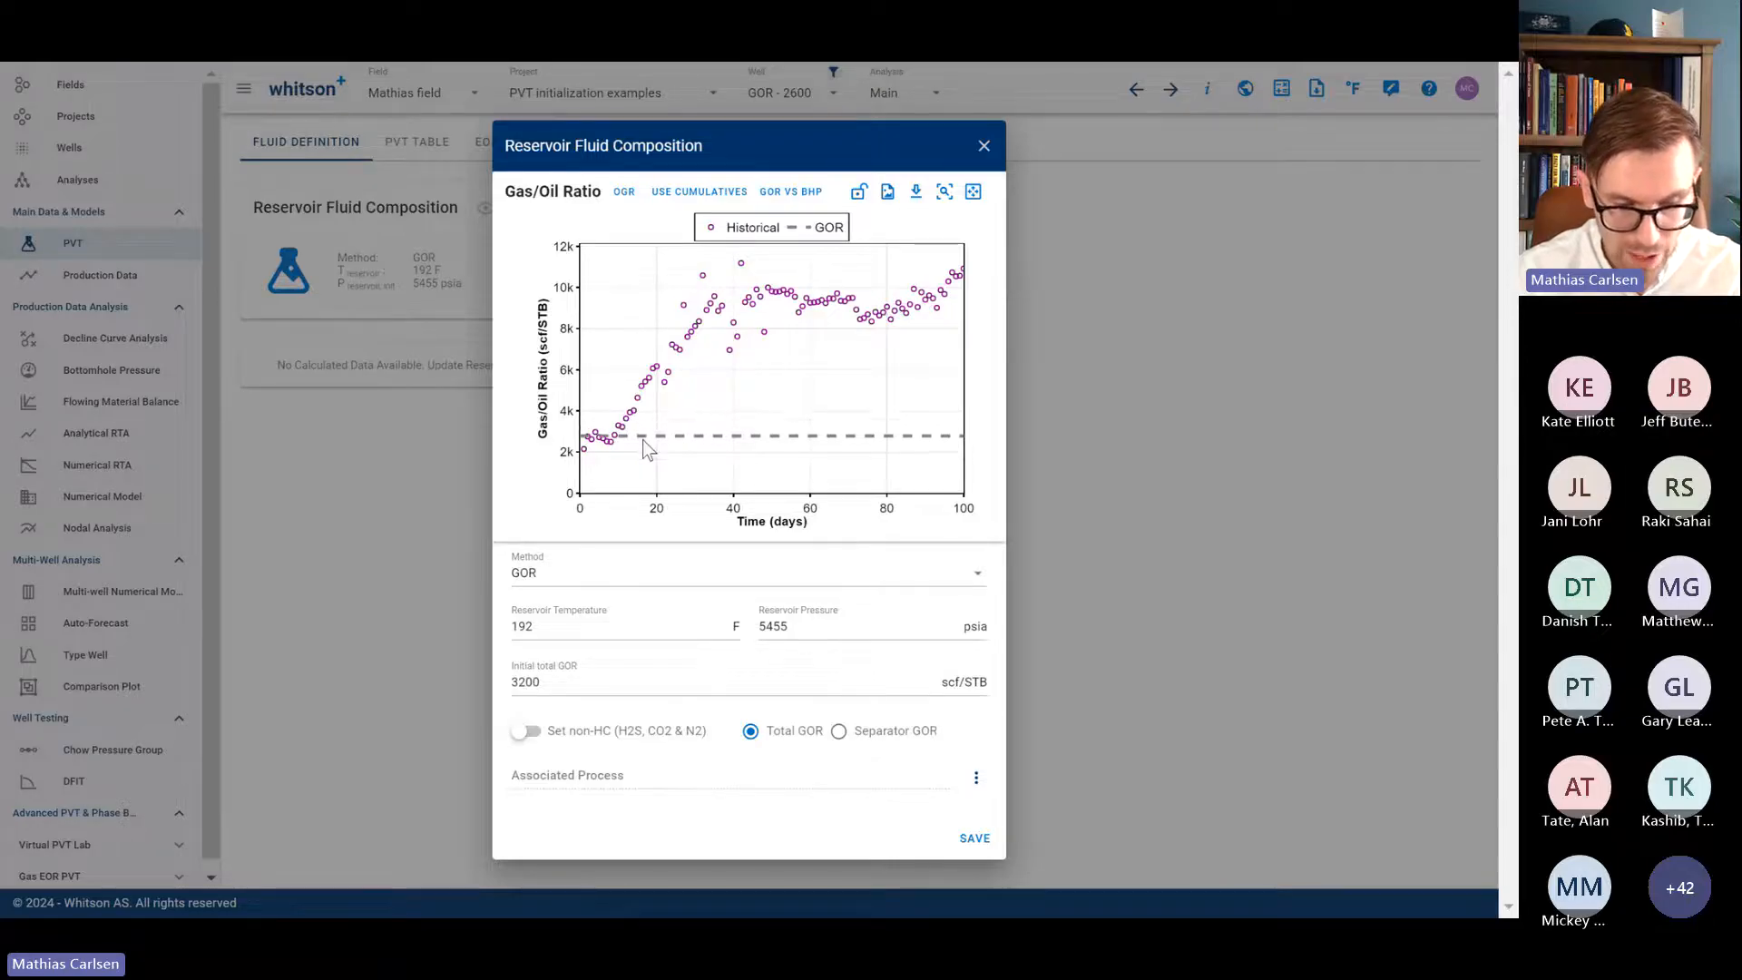
drag(642, 439, 643, 439)
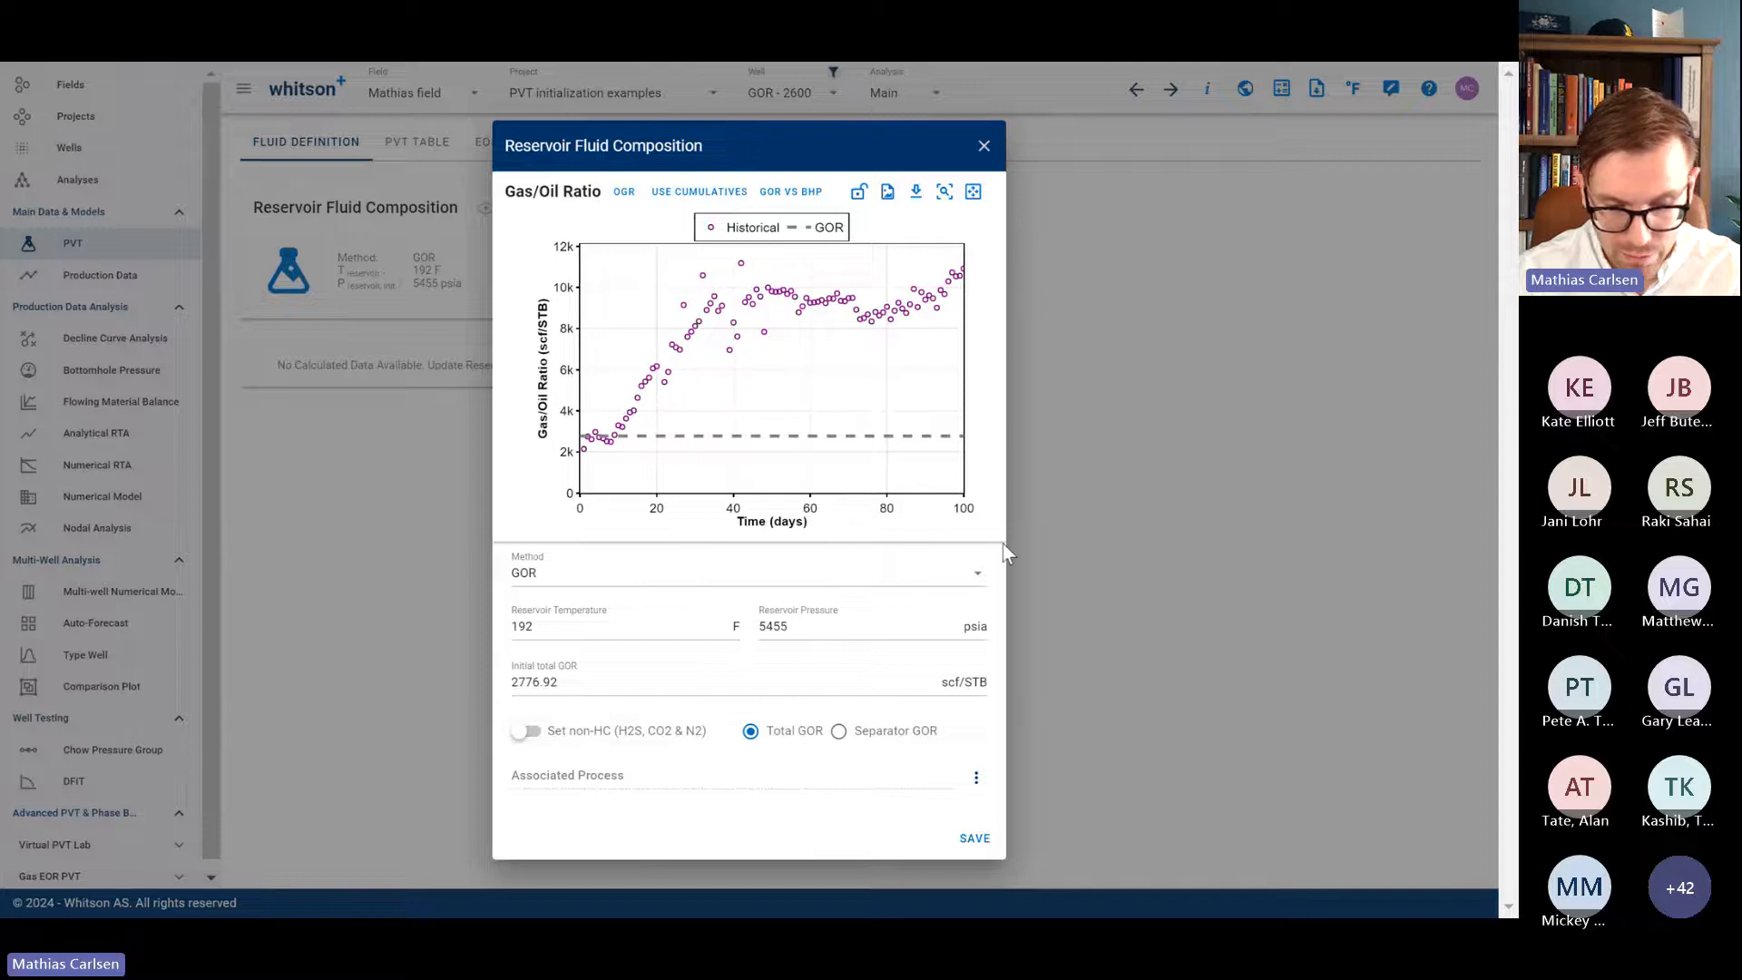
Step: Zoom the GOR plot to the first 20 days, refit the initial total GOR line at about 2638 scf/STB, and save the composition
key(Return)
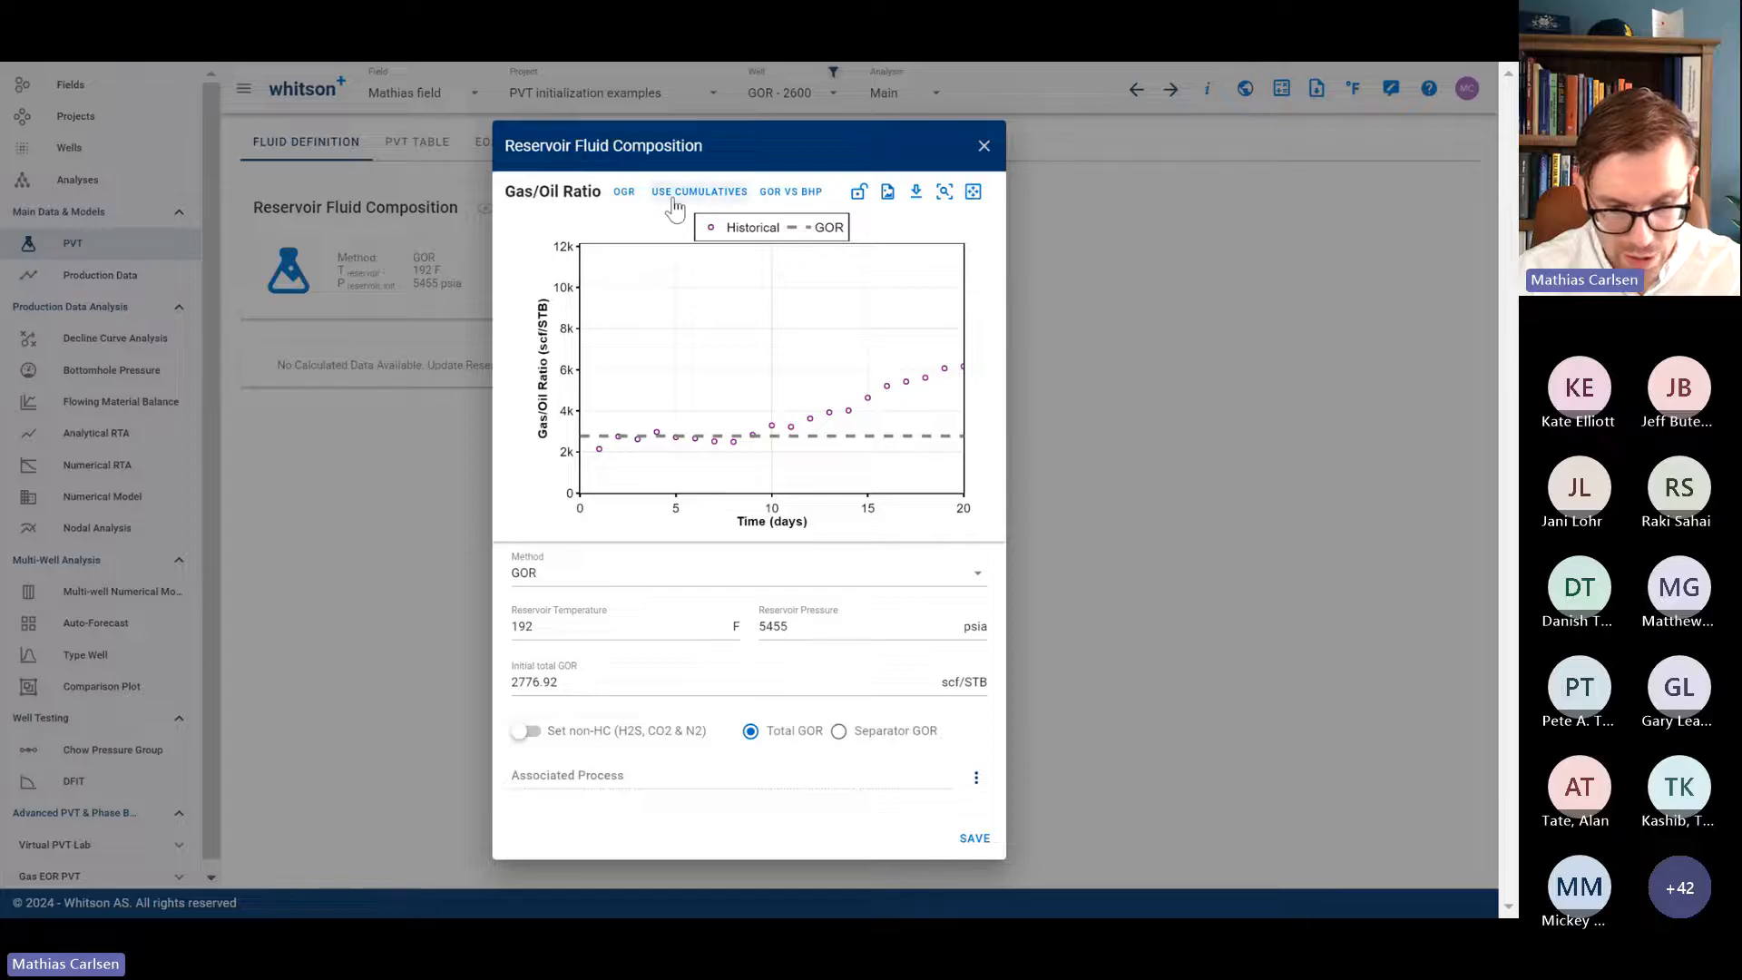
drag(569, 245, 569, 336)
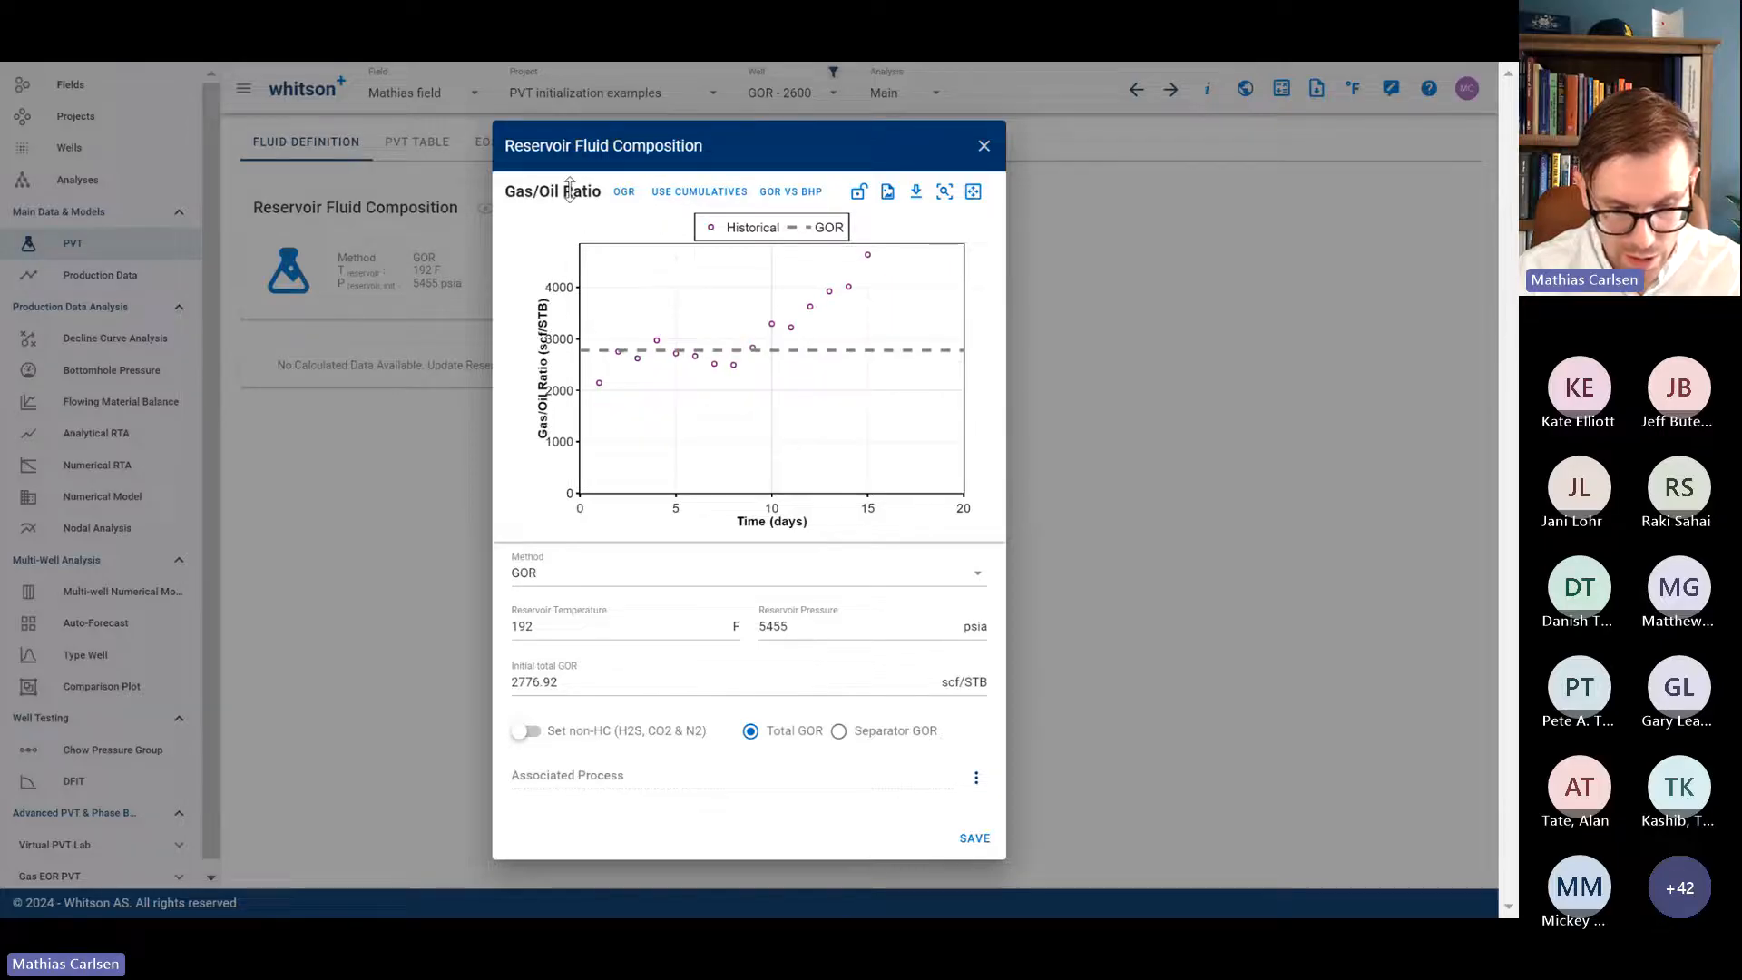
click(699, 191)
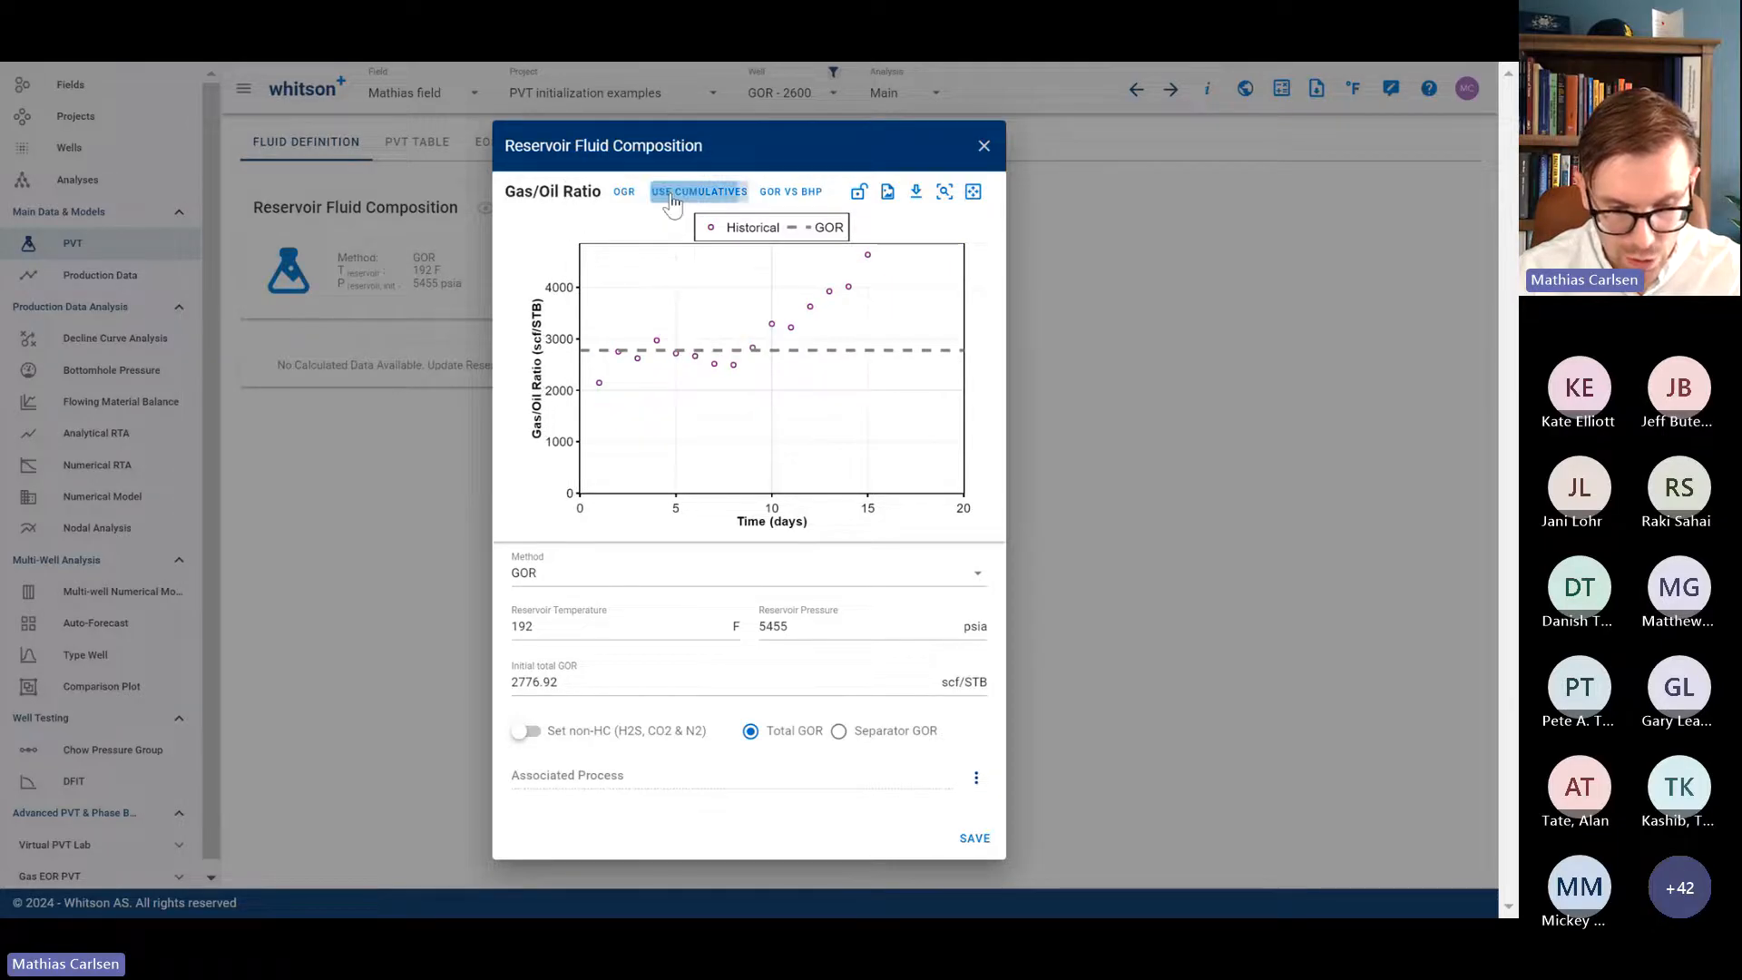
drag(692, 366, 685, 356)
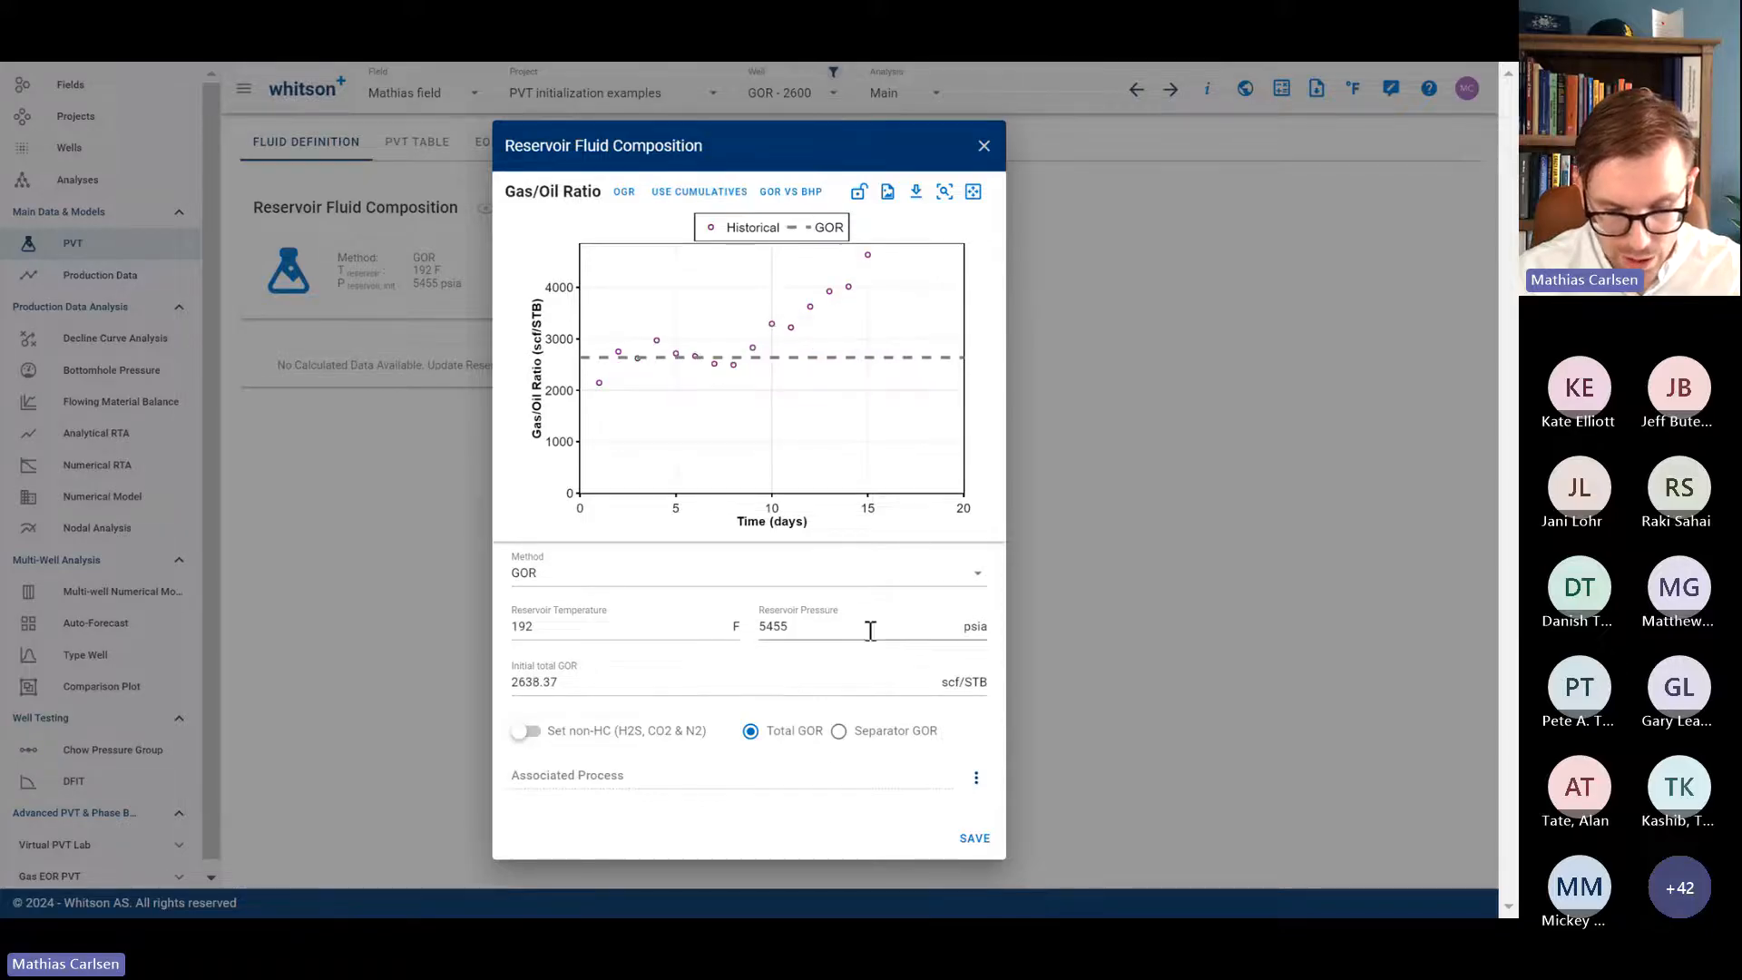
click(978, 838)
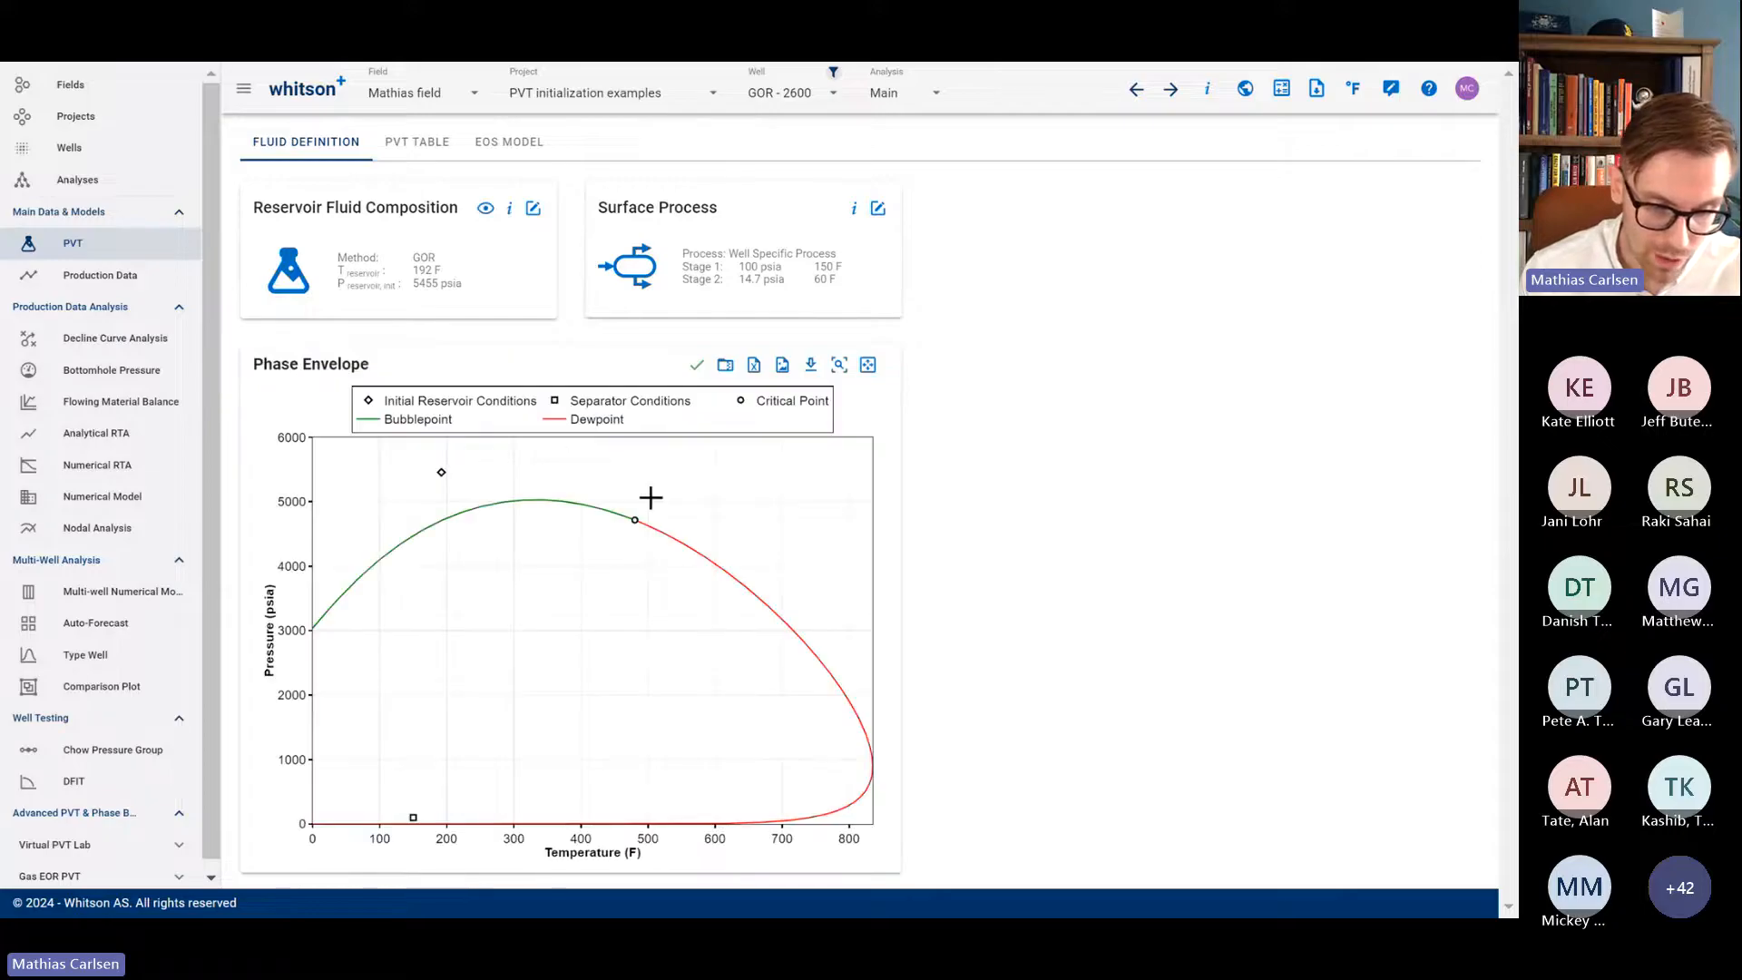
Step: Review well GOR - 2600's initial reservoir conditions in the phase envelope, and its fluid properties and black oil curves in the PVT table
mouse_move(439, 463)
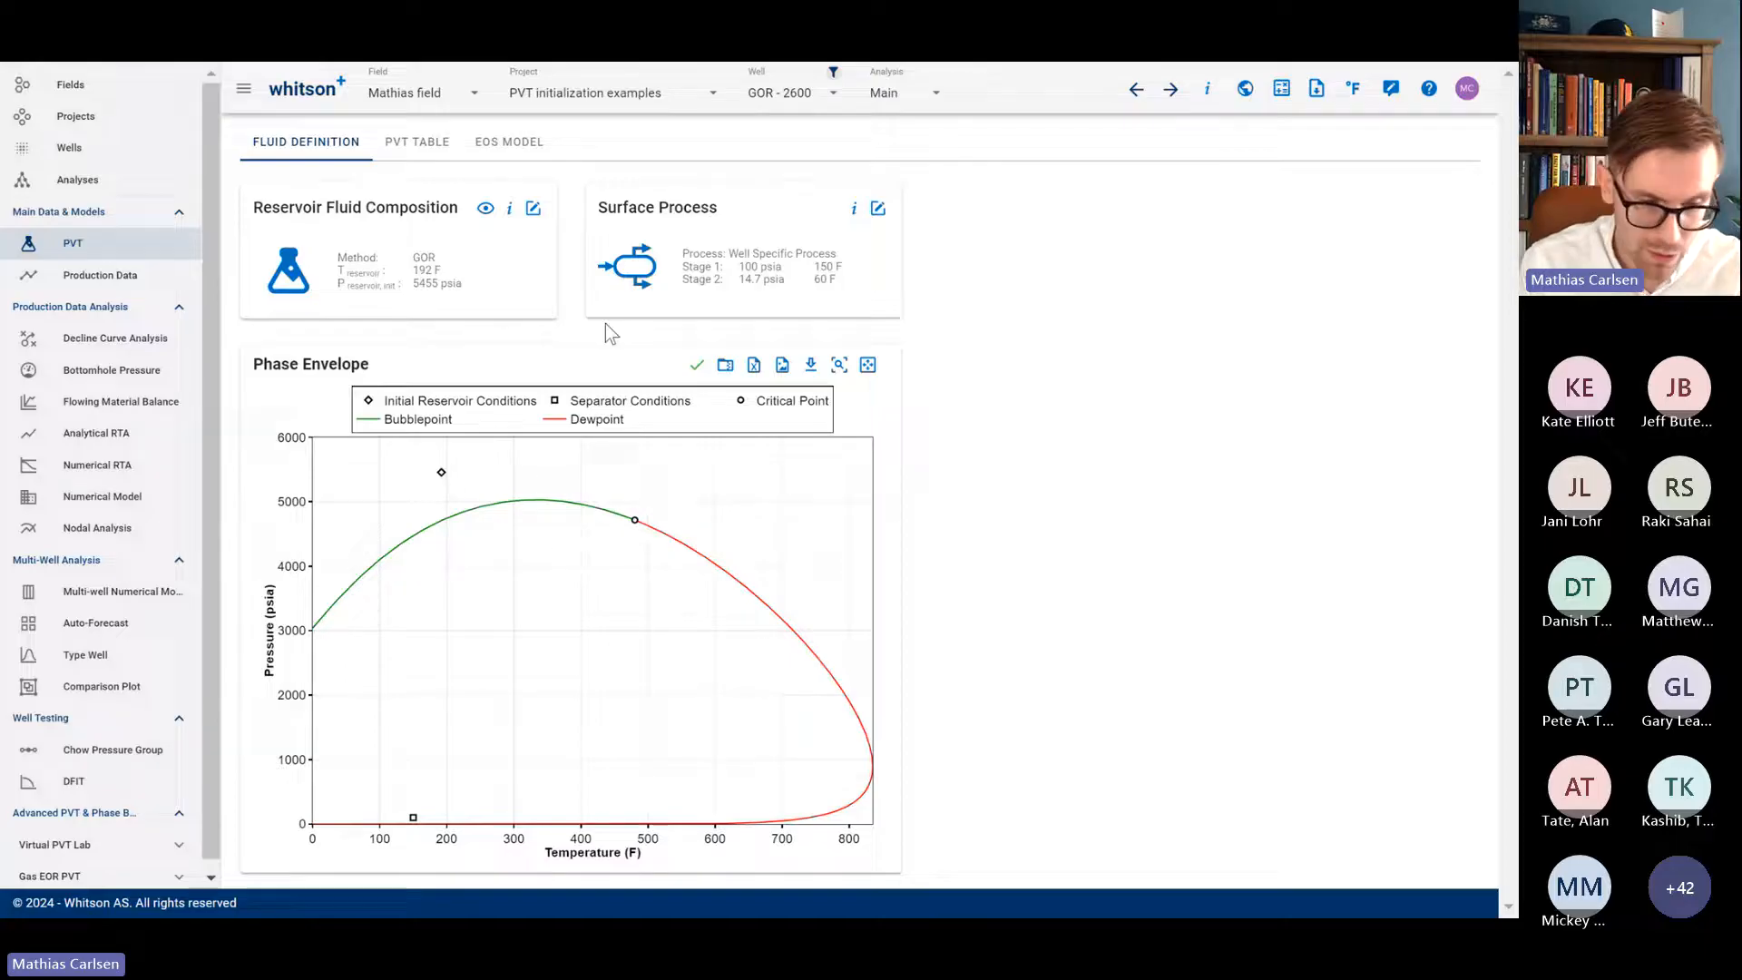
click(417, 143)
scroll(534, 463, down, 3)
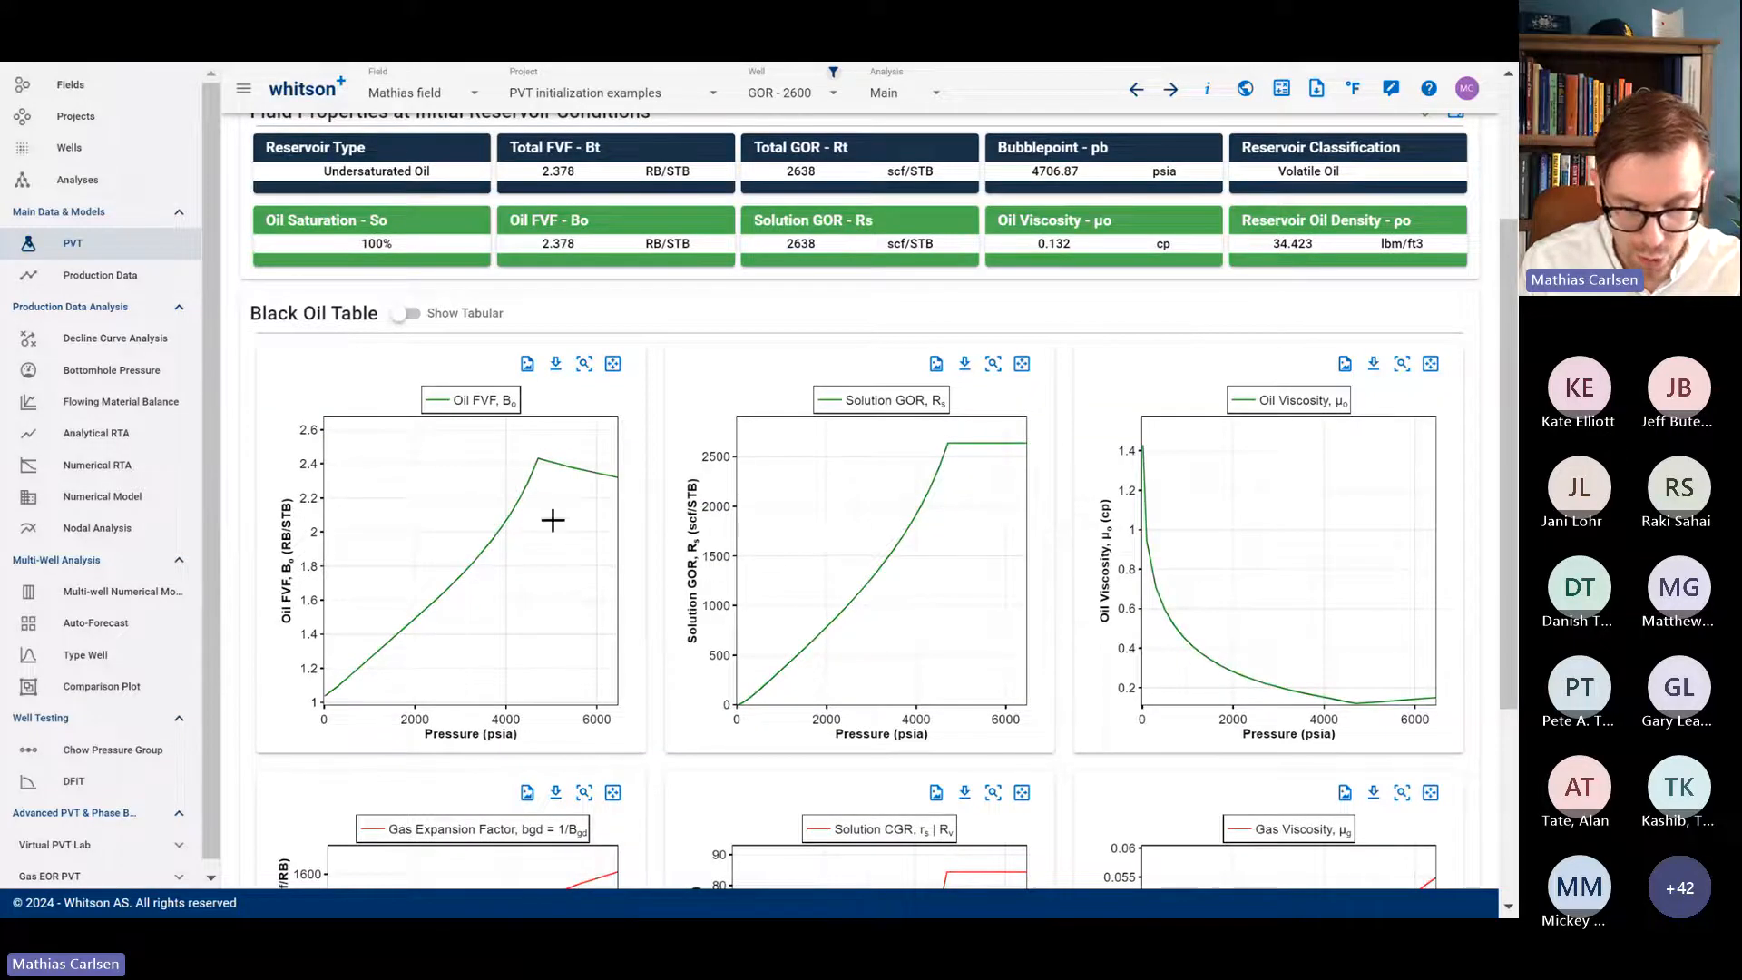
scroll(439, 669, up, 3)
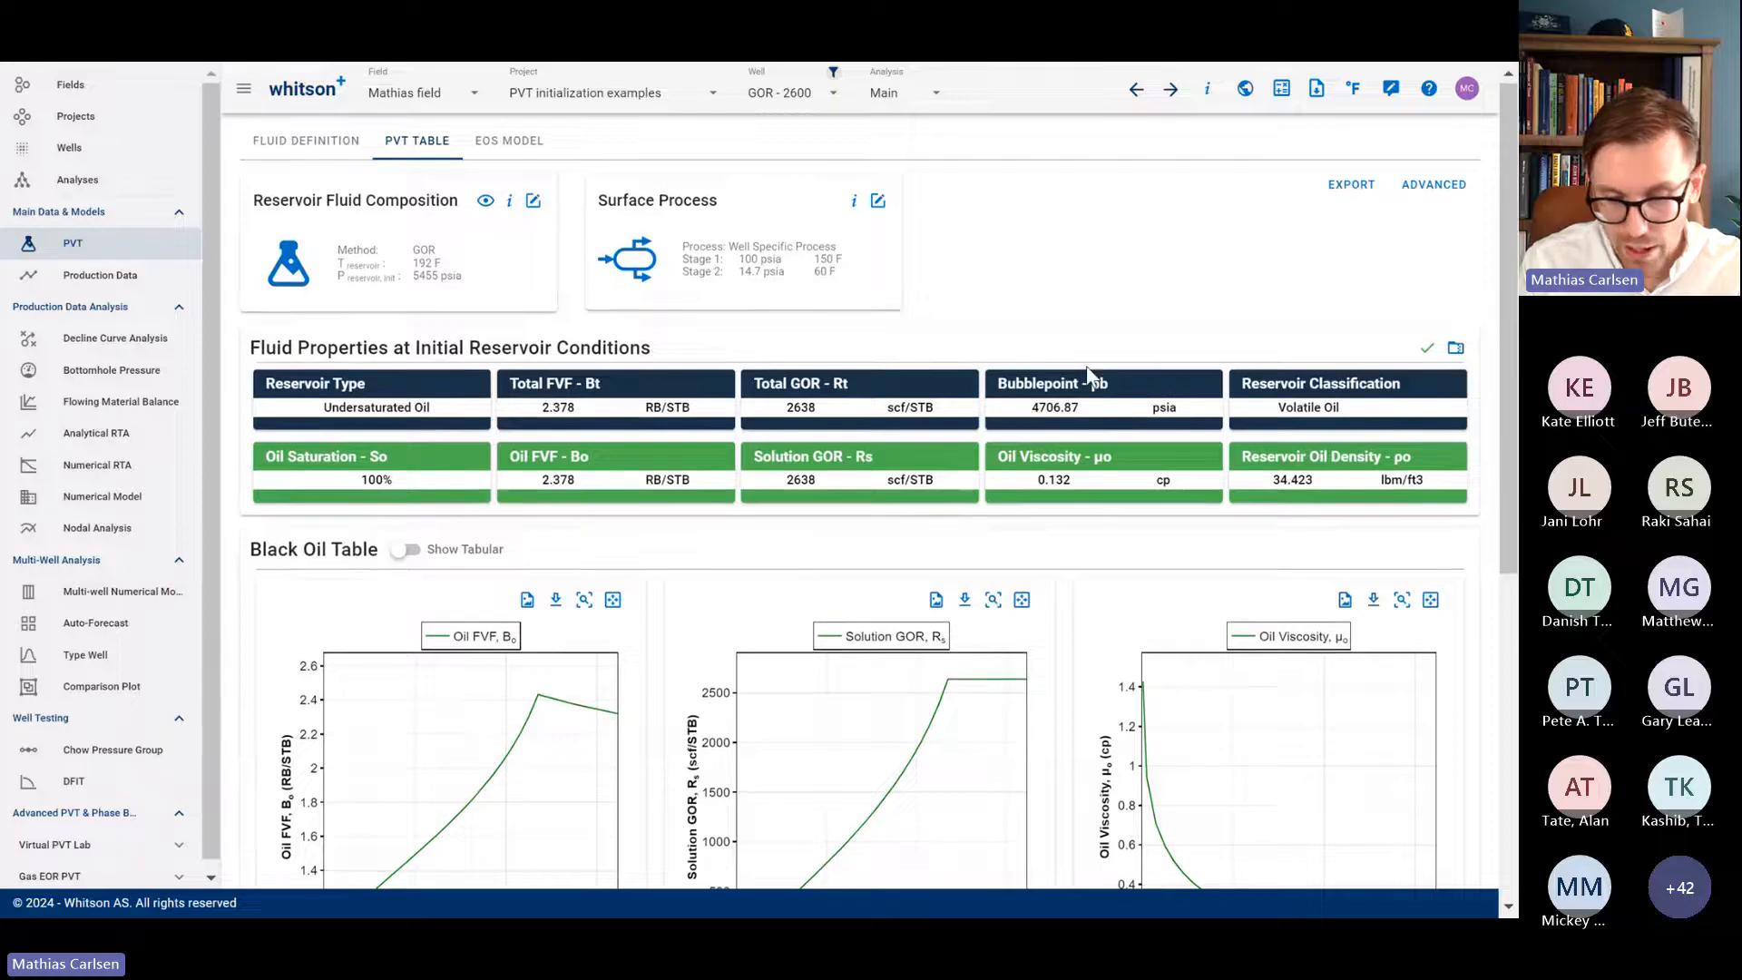
Step: Open the reservoir fluid composition of well GOR - 4000 from the project's well list
click(305, 142)
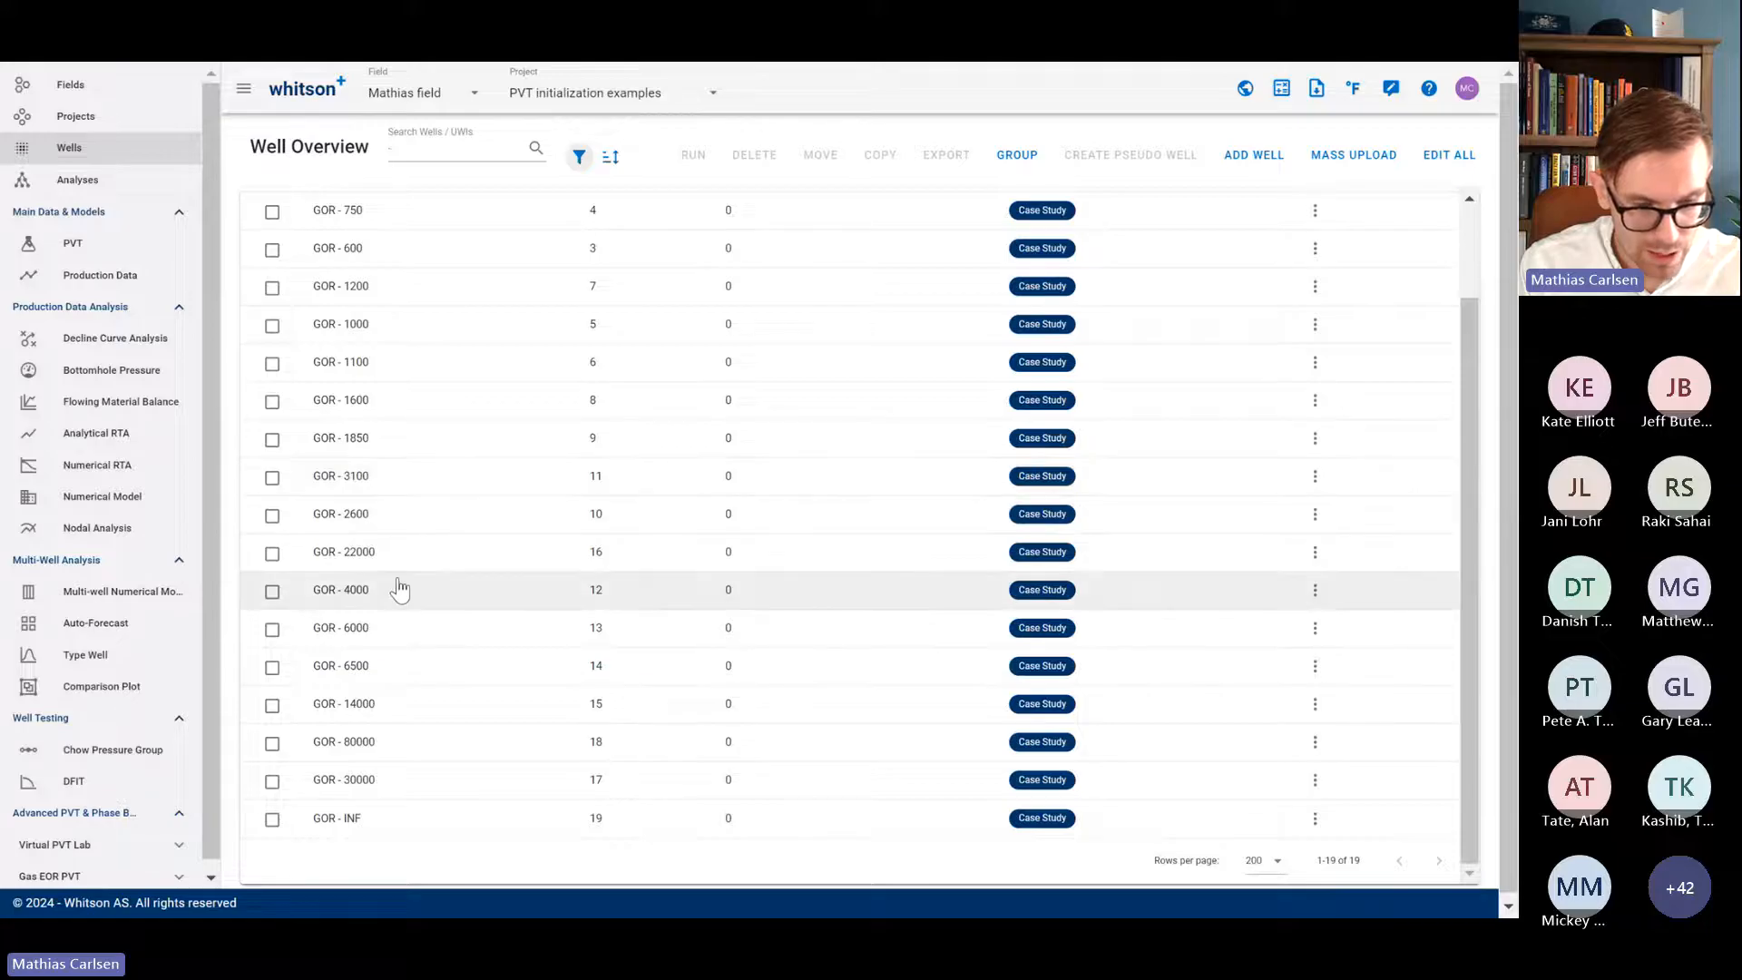
scroll(396, 583, up, 1)
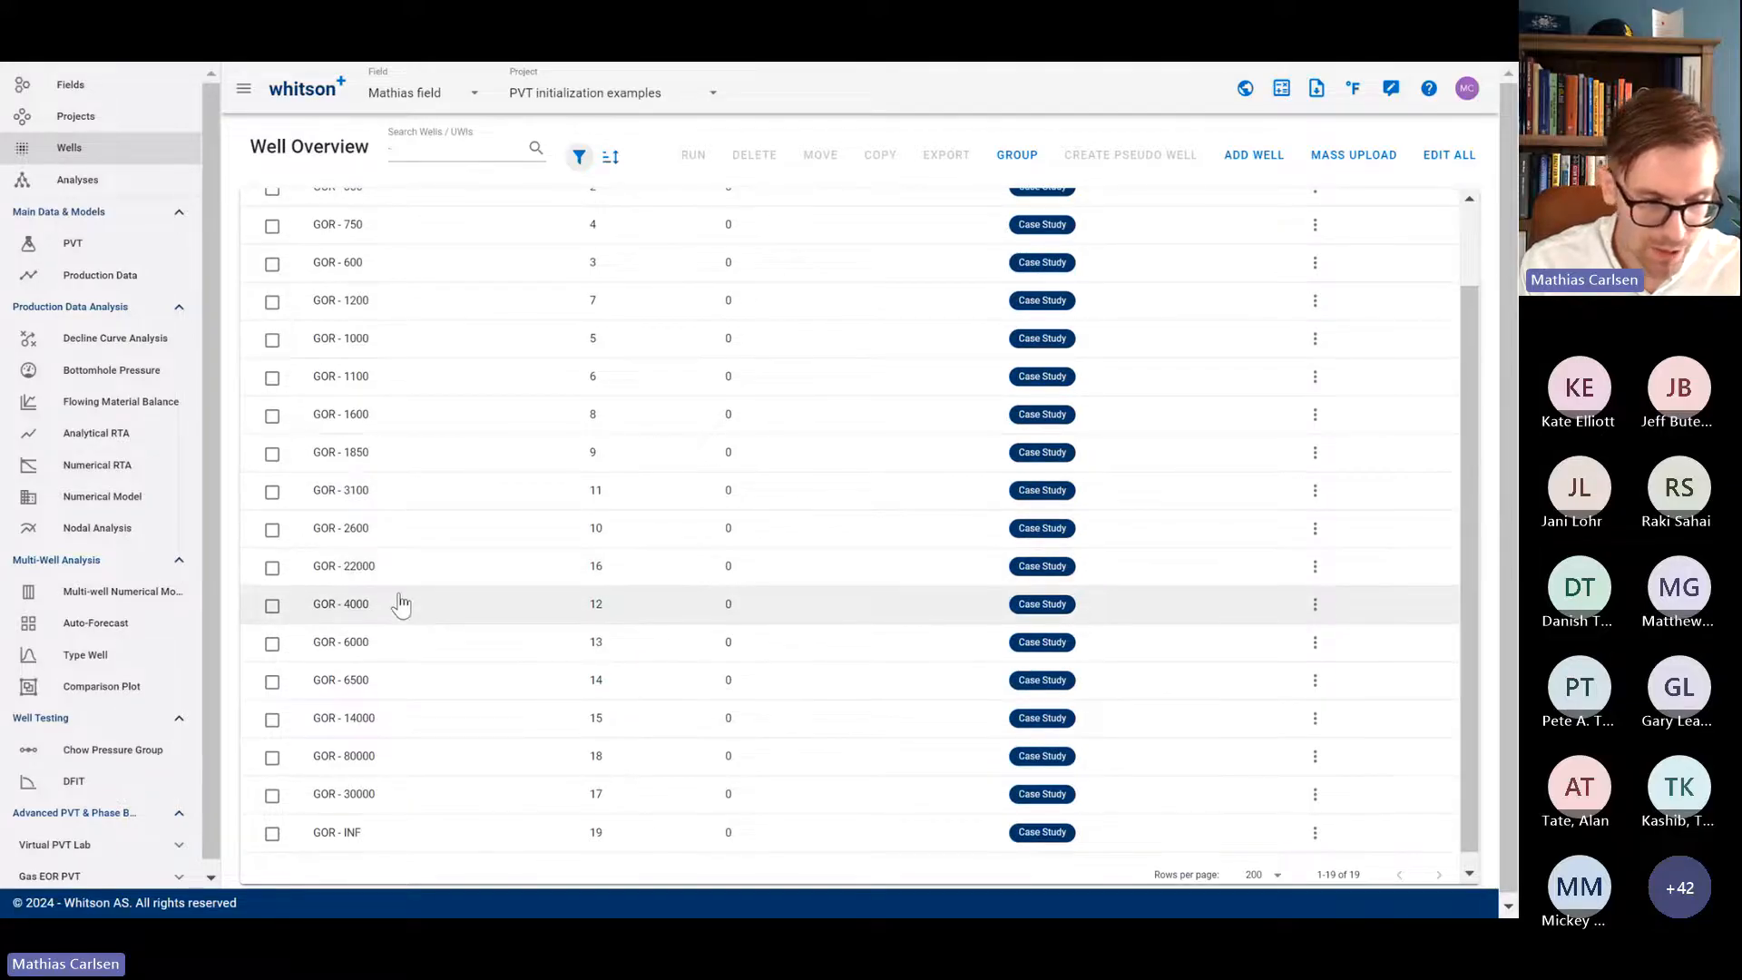
click(400, 605)
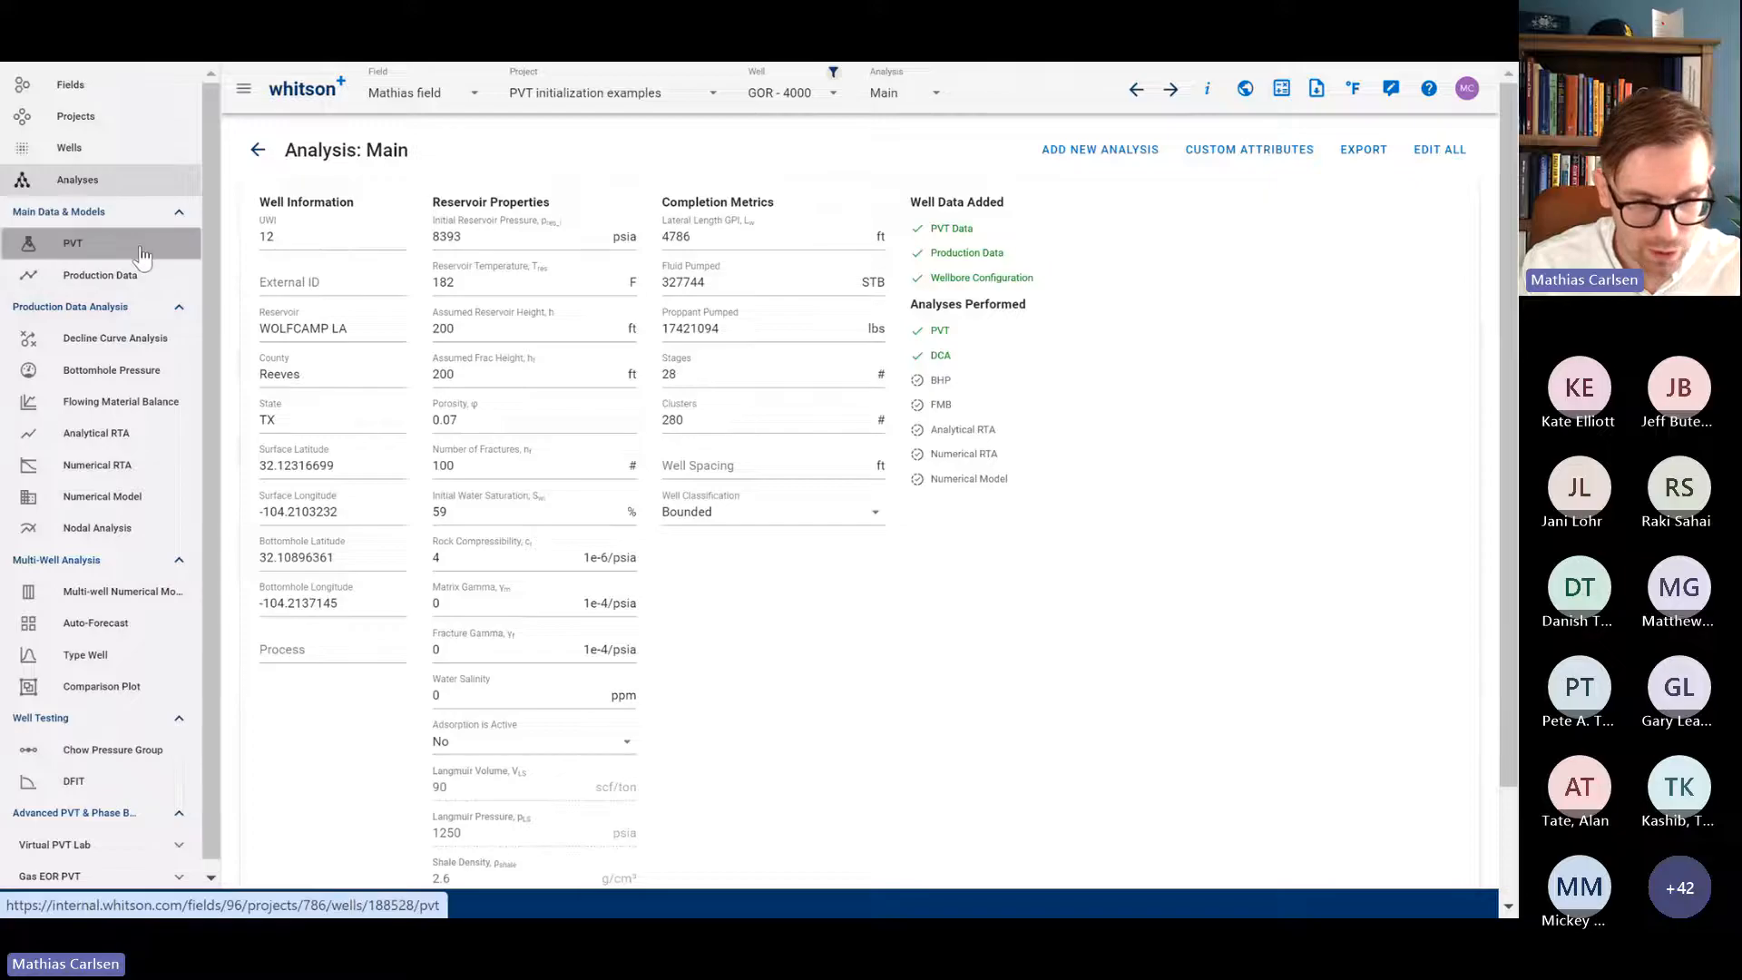
click(71, 244)
click(532, 210)
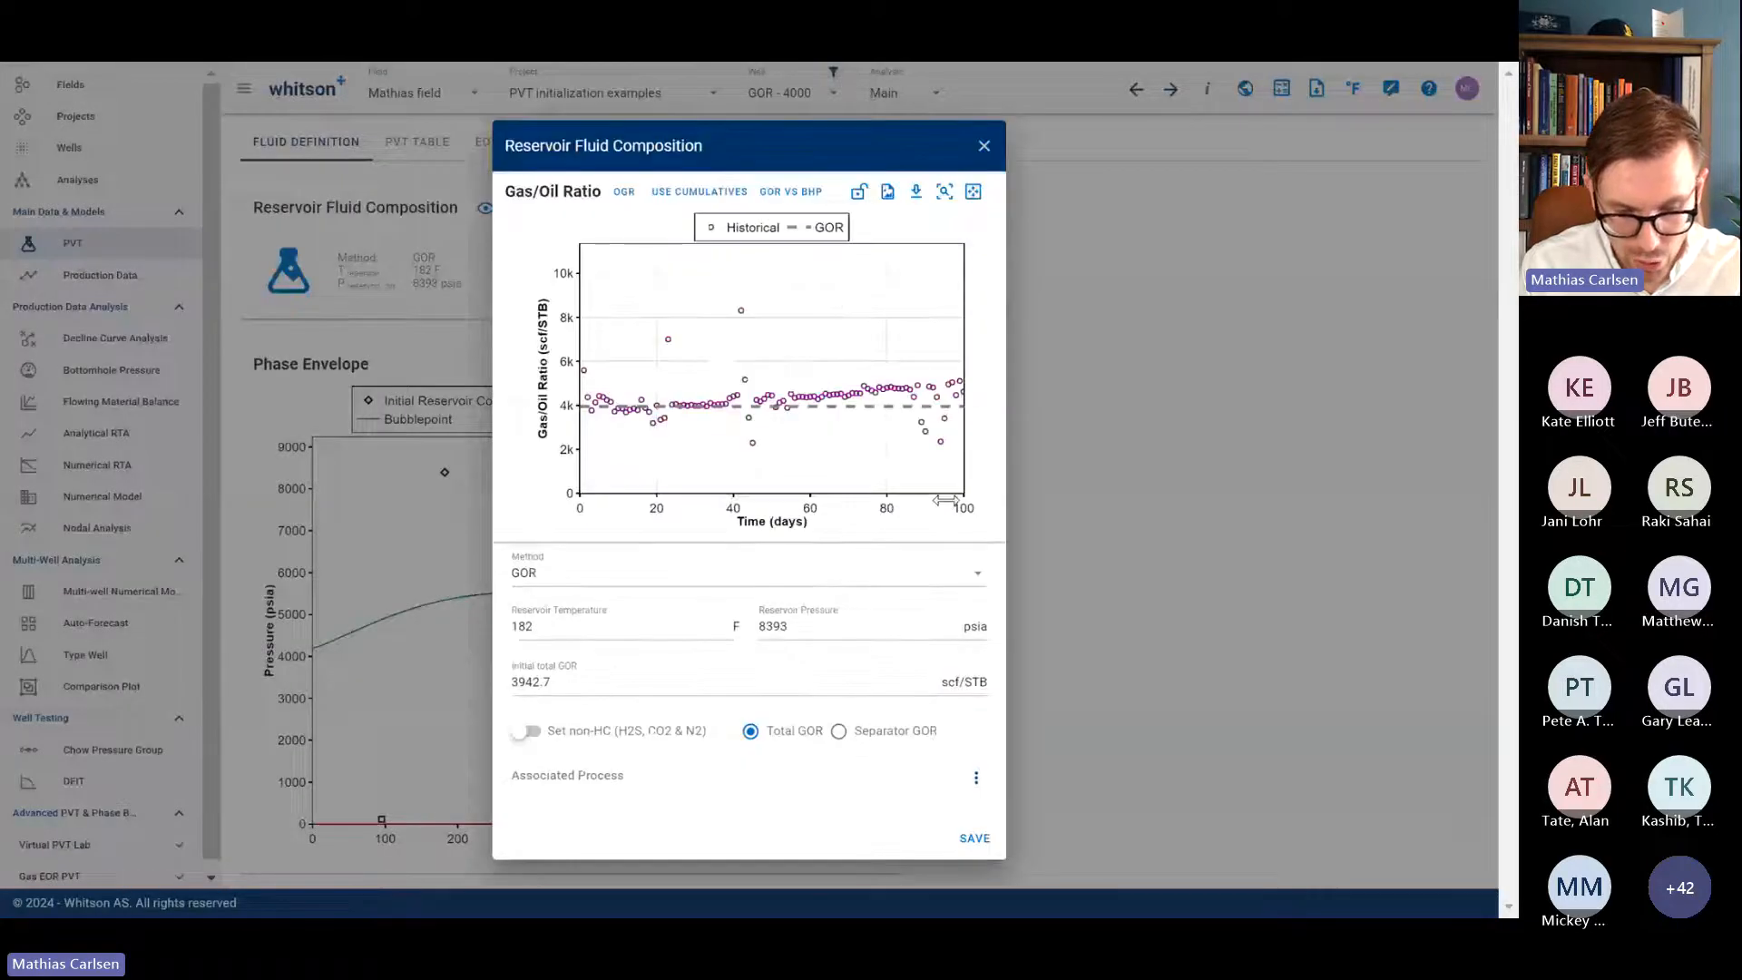
Step: Zoom well GOR - 4000's GOR plot to about the first 45 days, compare it with the cumulative-based GOR, and close the composition
drag(946, 500, 1040, 525)
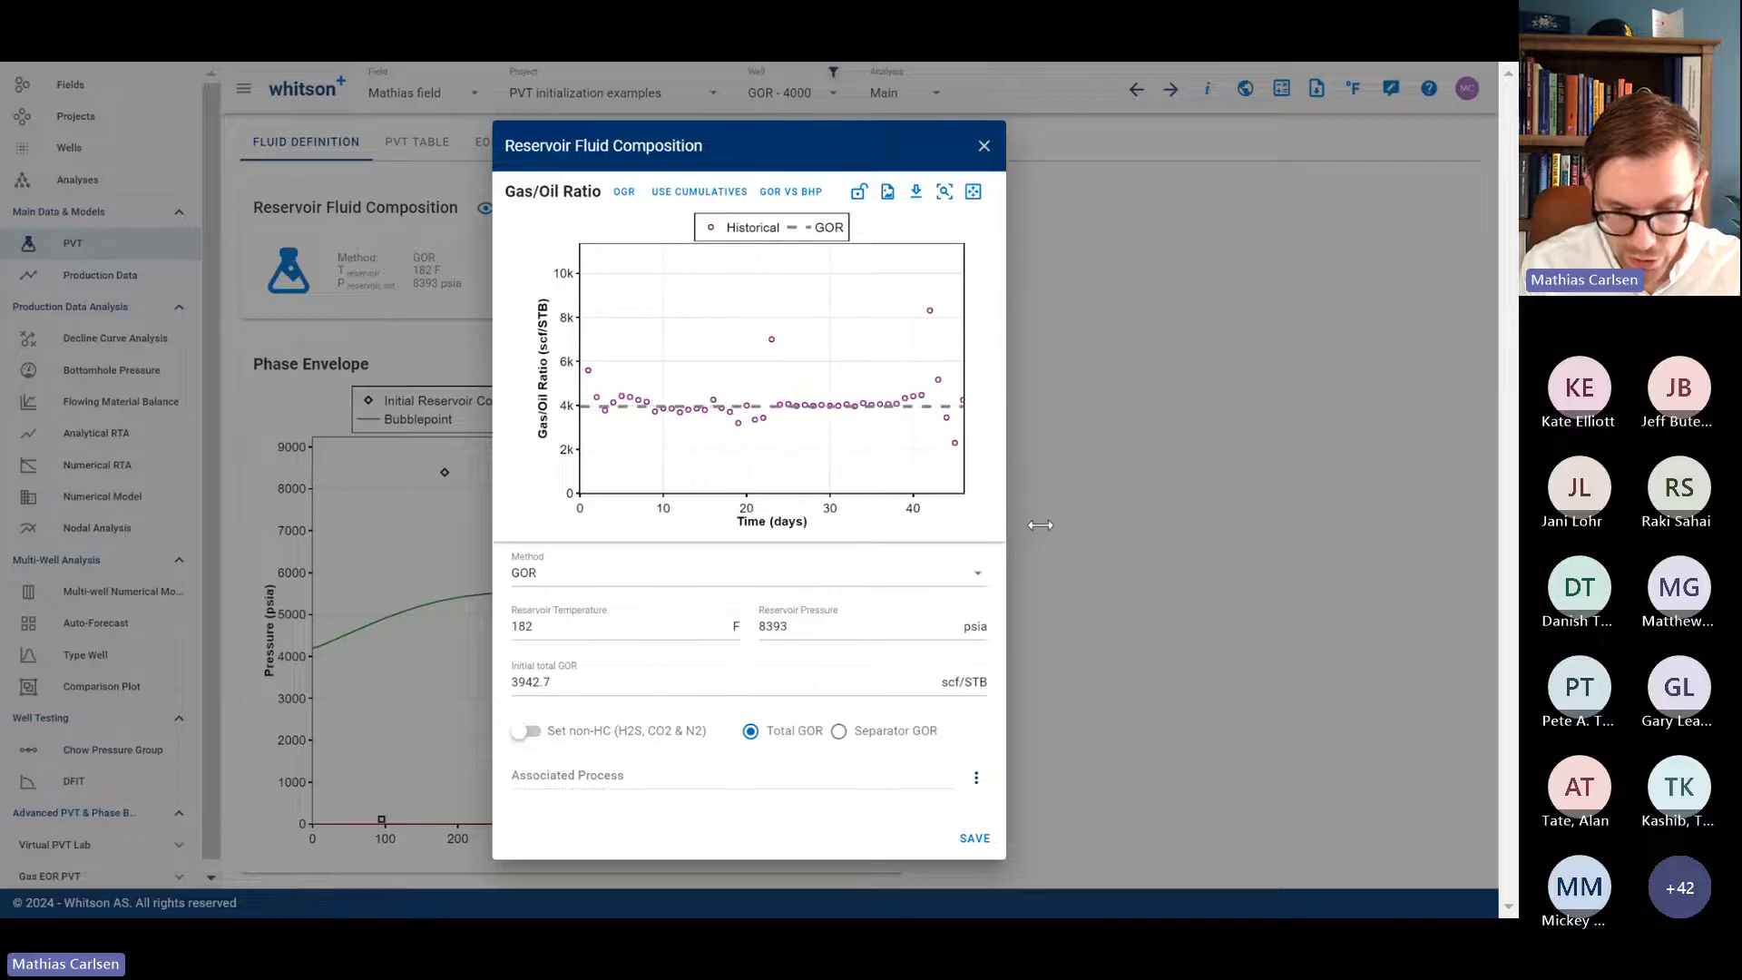
click(706, 194)
click(707, 194)
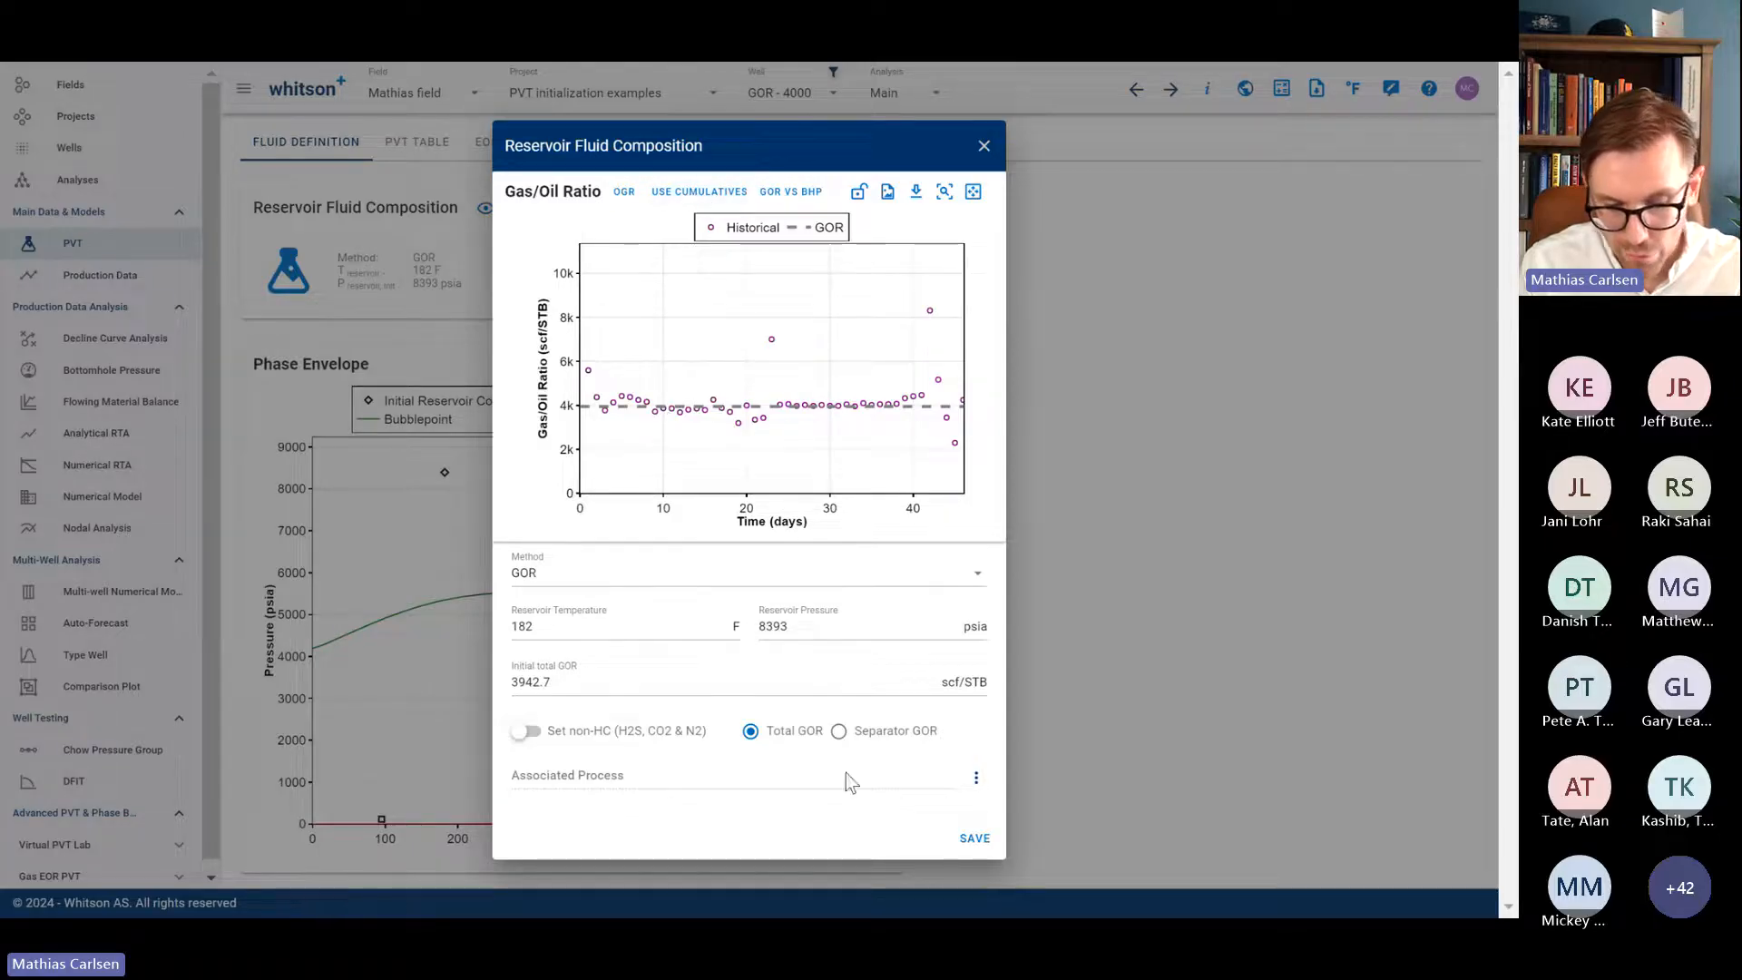
click(984, 145)
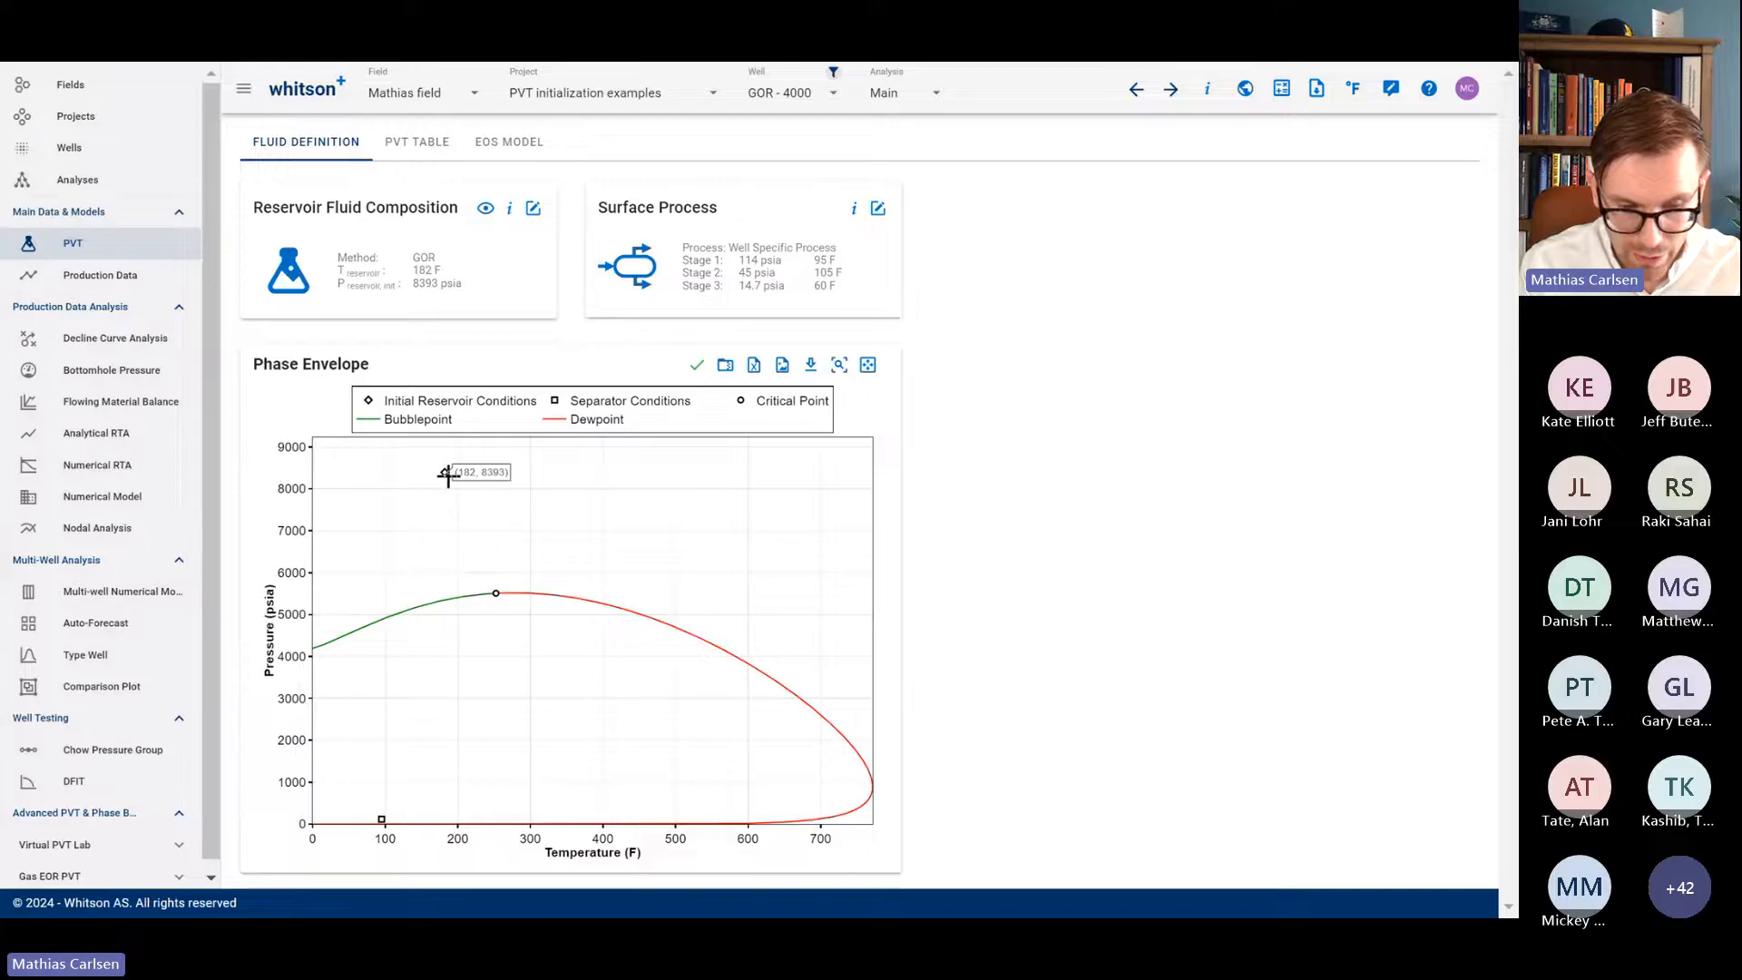
Step: Set well GOR - 4000's initial total GOR to 4300 scf/STB and save the composition
click(534, 210)
click(603, 684)
key(BackSpace)
key(BackSpace)
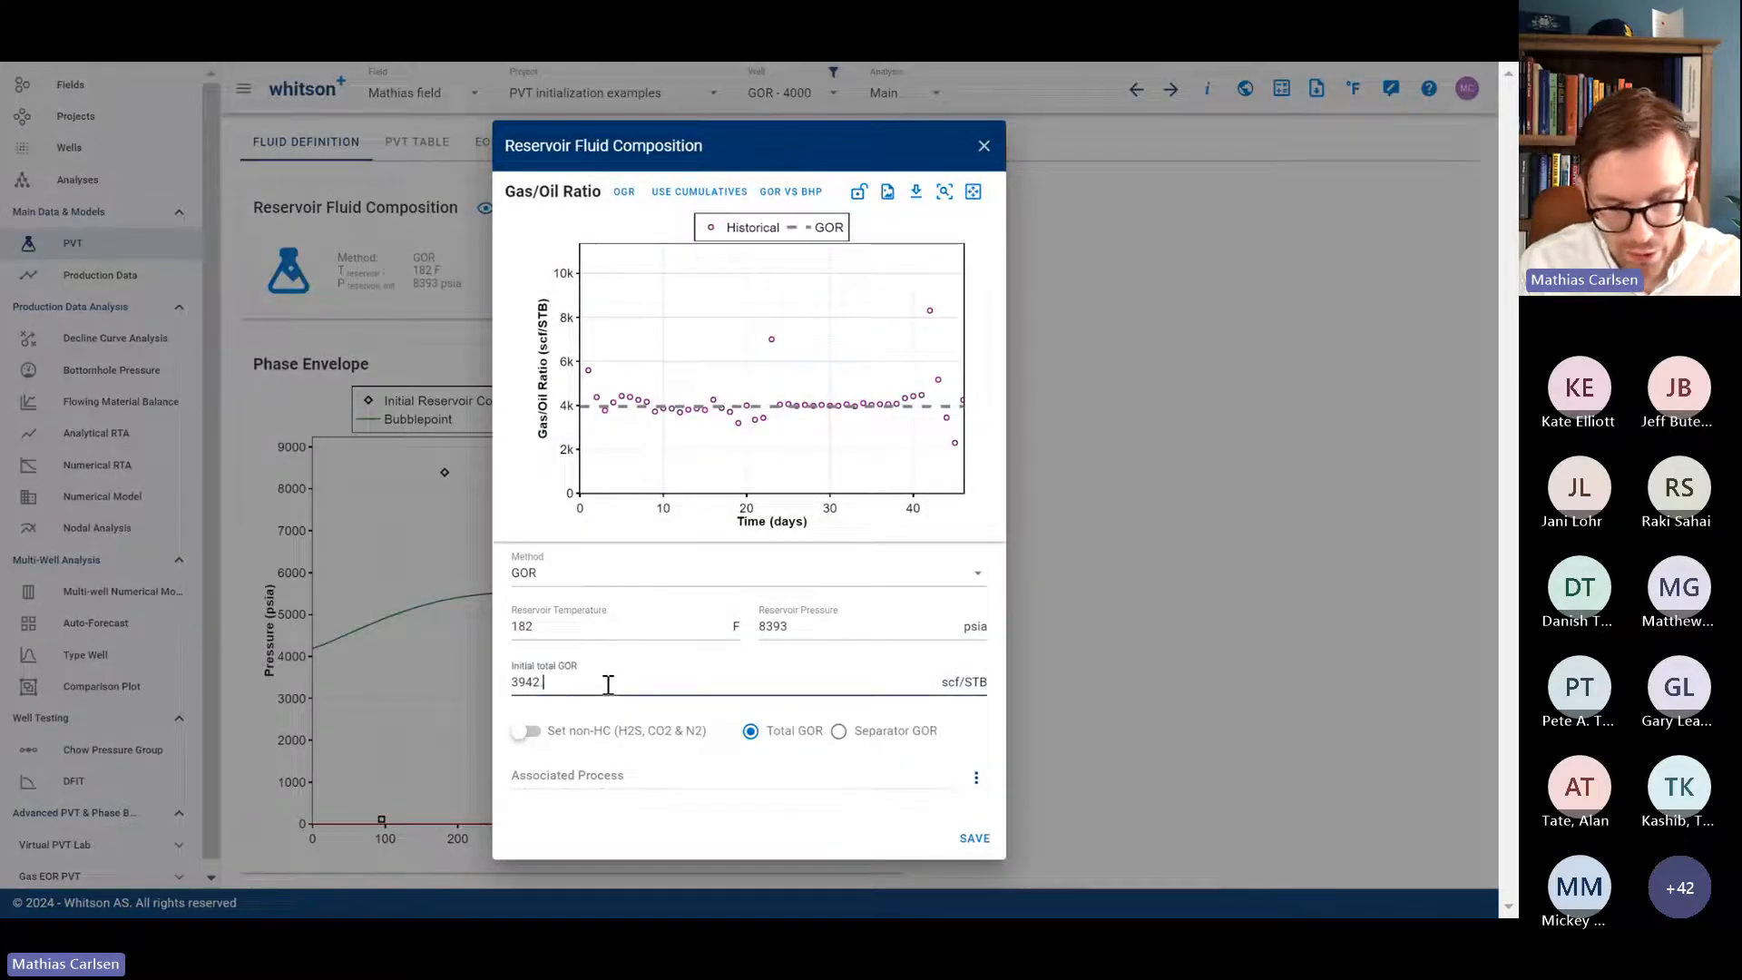
text(4300)
key(Return)
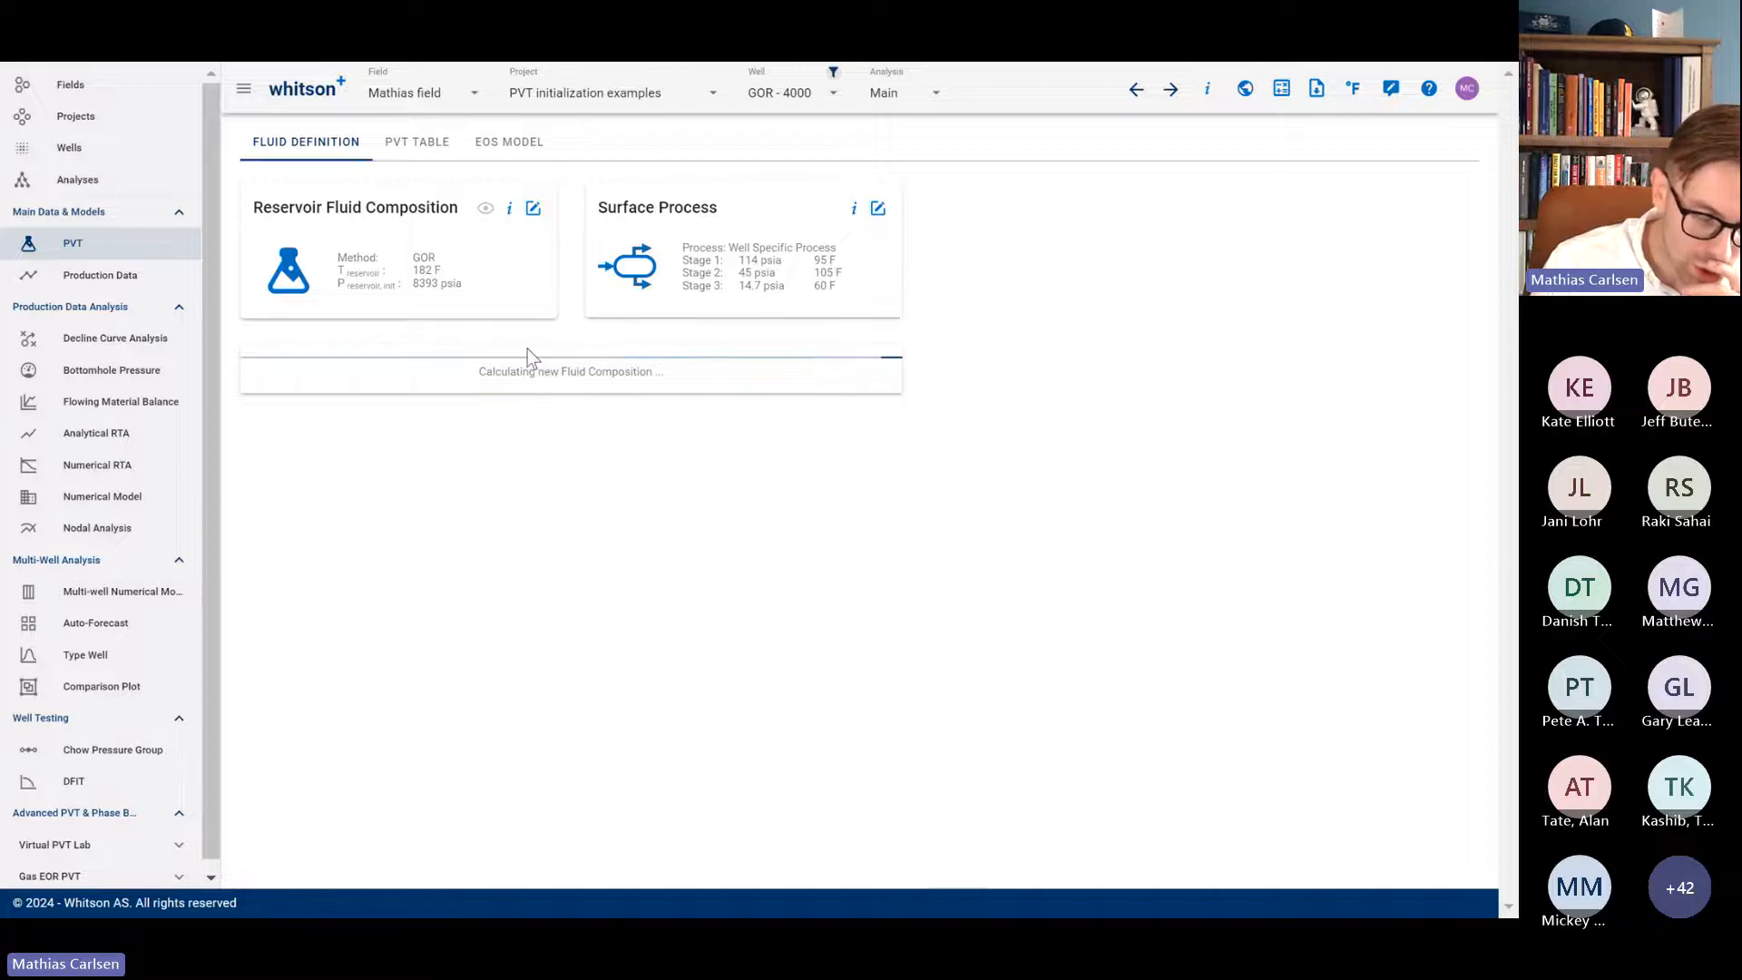
Step: Review well GOR - 4000's initial reservoir conditions in the phase envelope, and its fluid properties and black oil curves in the PVT table
mouse_move(451, 472)
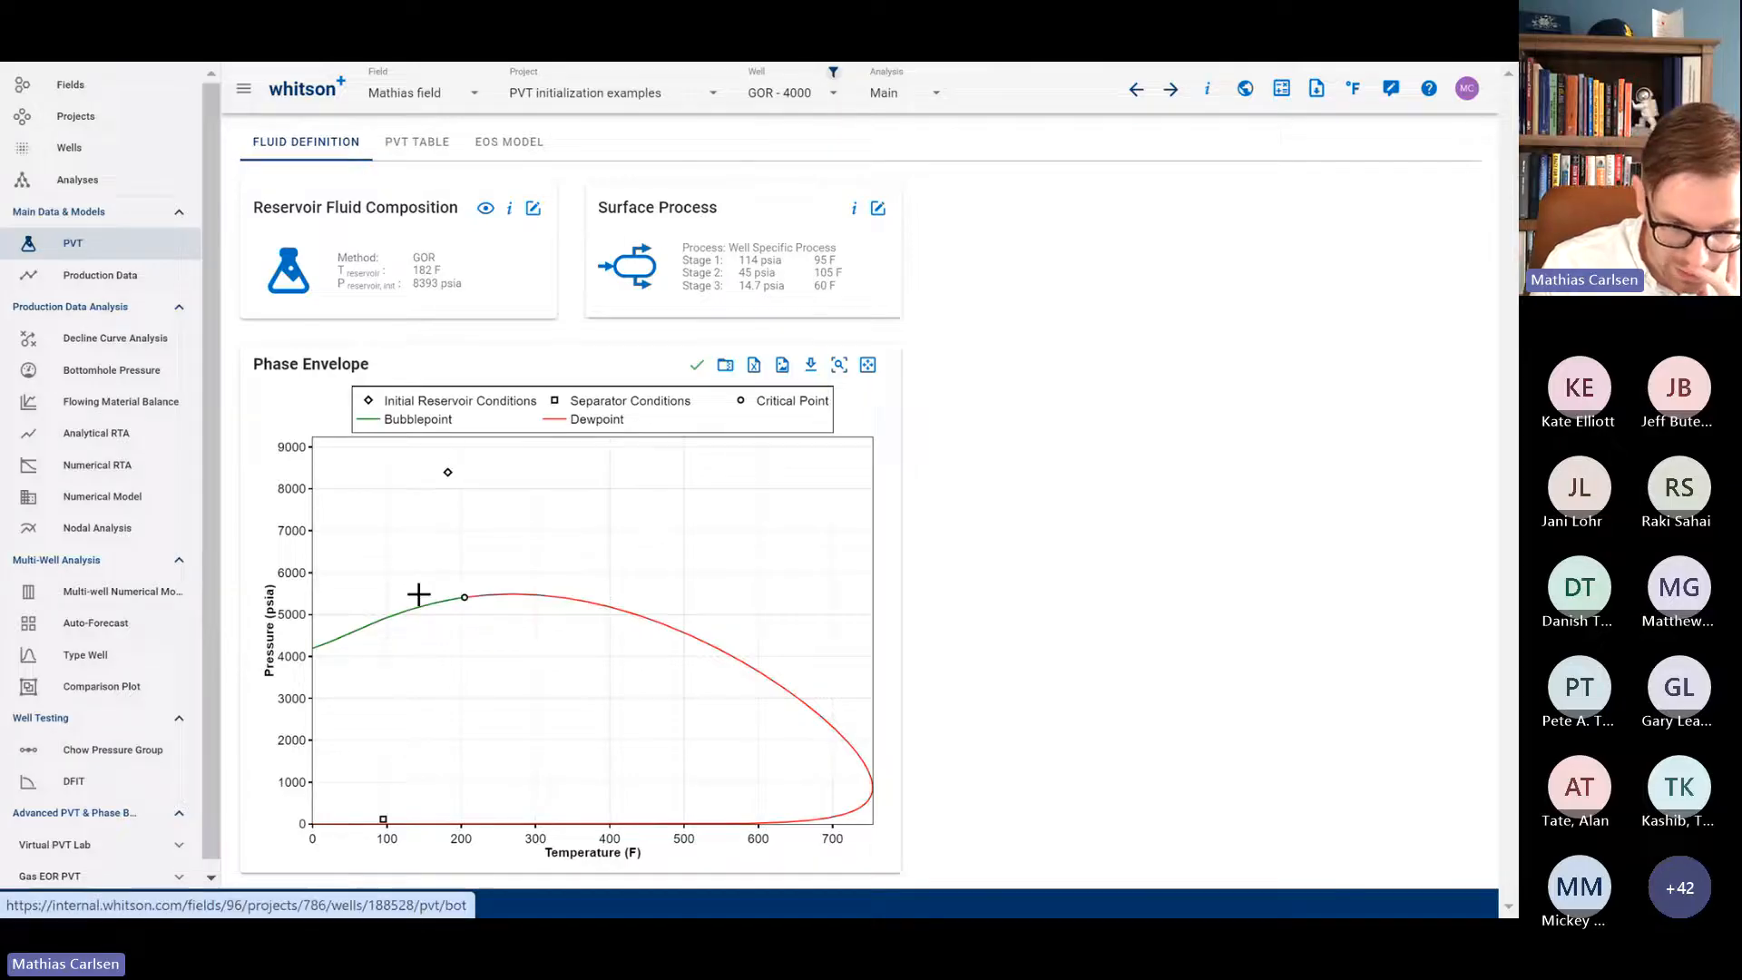
click(440, 155)
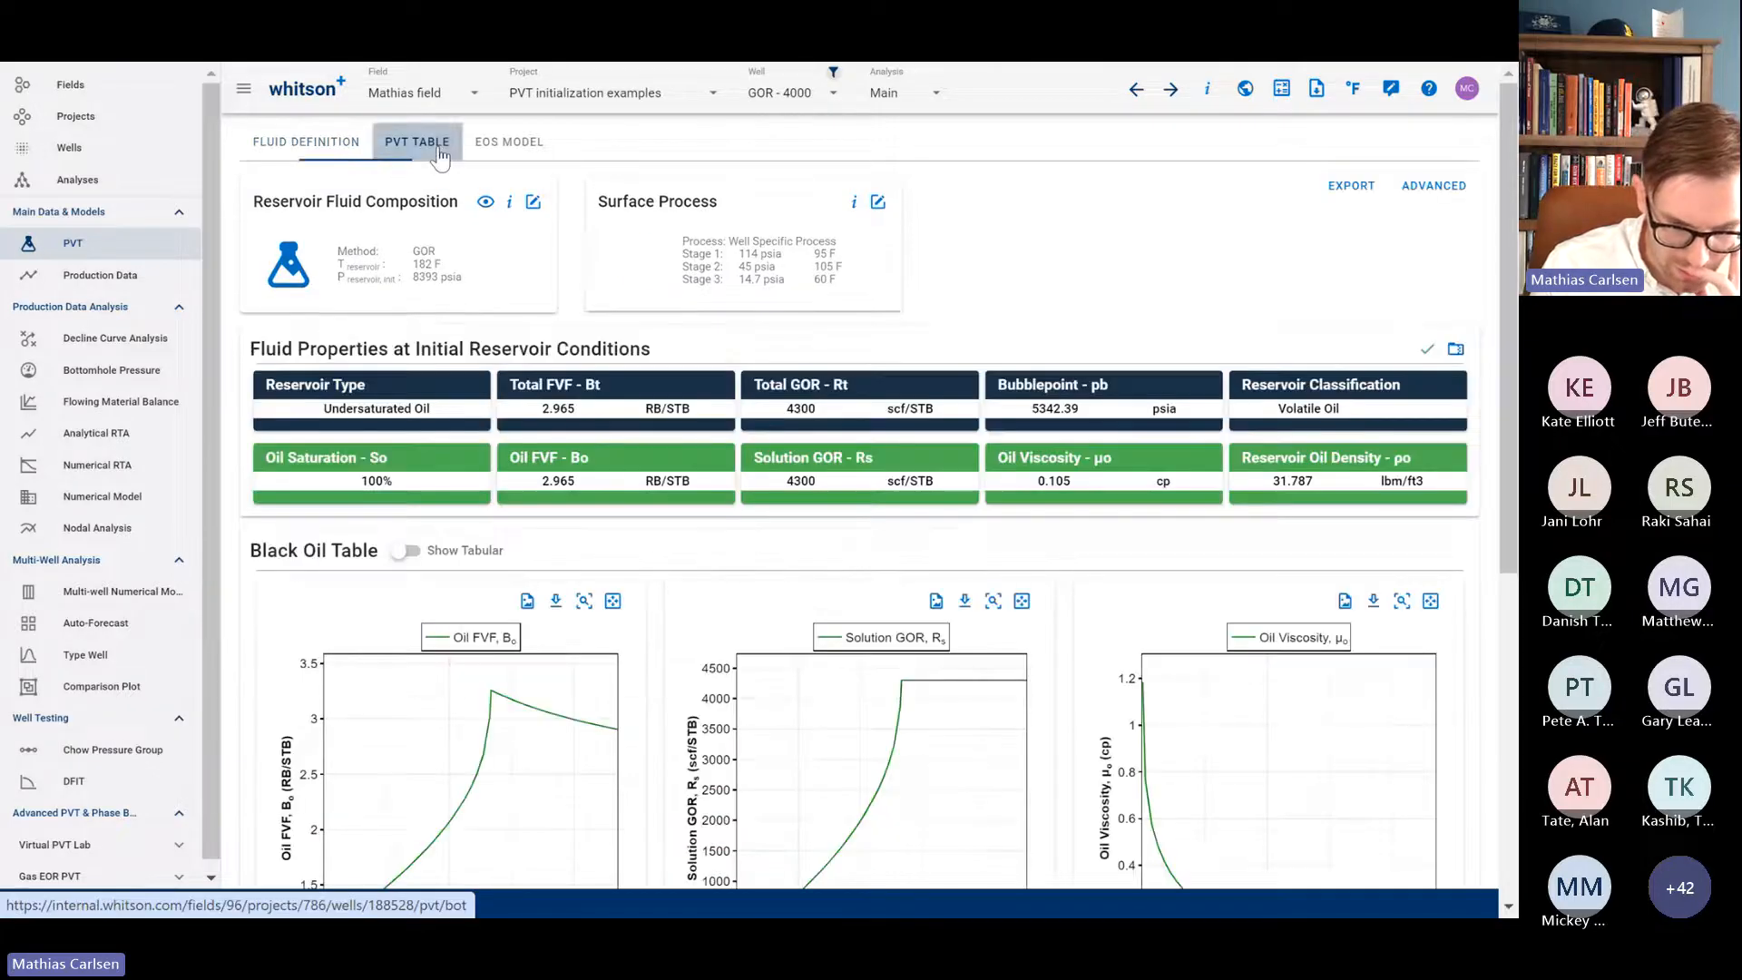
scroll(557, 629, down, 3)
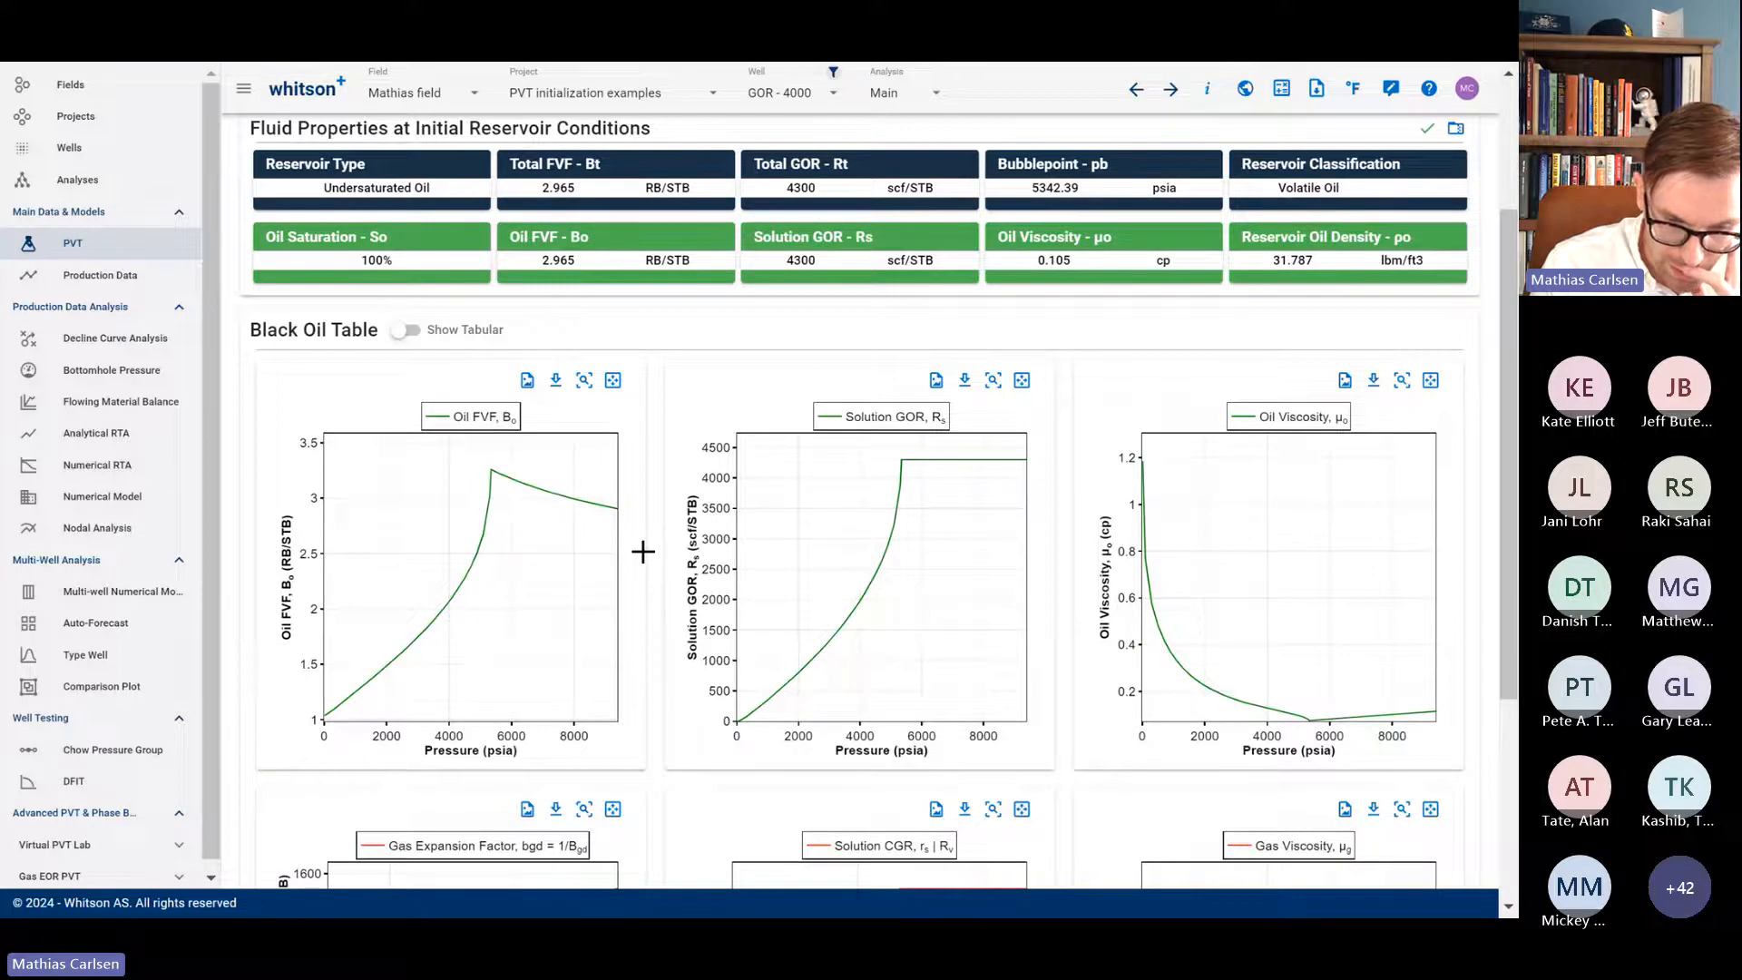
scroll(833, 639, up, 3)
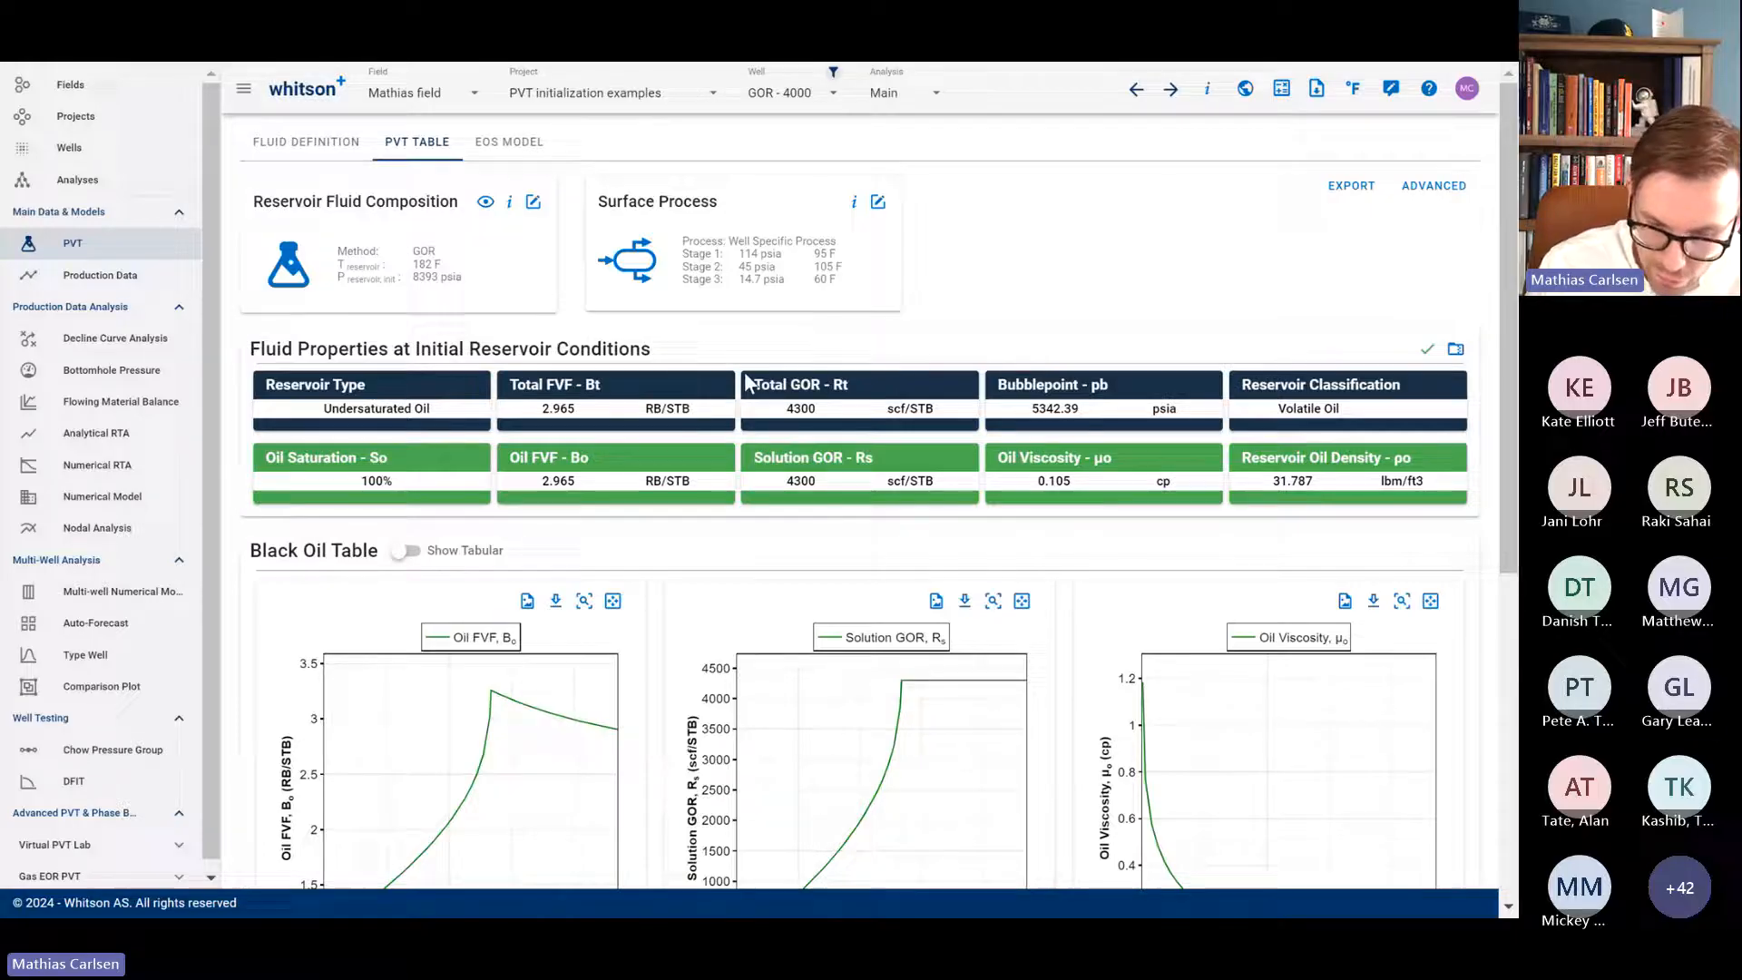
click(339, 145)
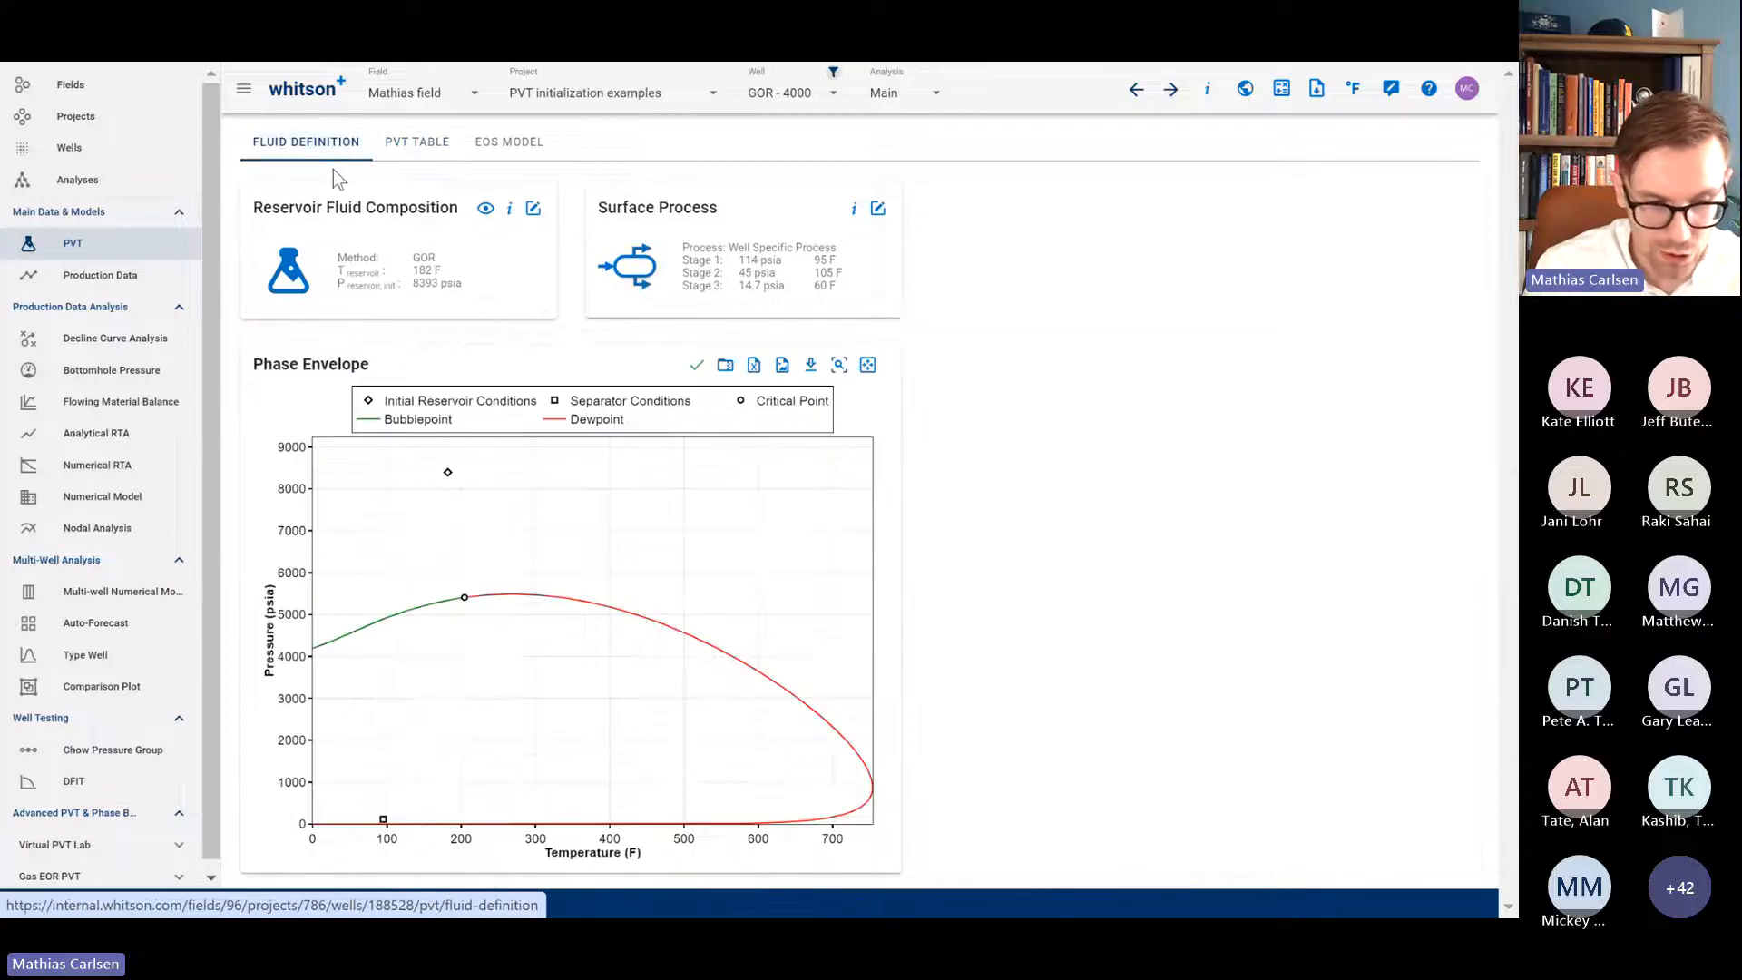
Step: Open the reservoir fluid composition of well GOR - 6000 and change its method to GOR
click(142, 152)
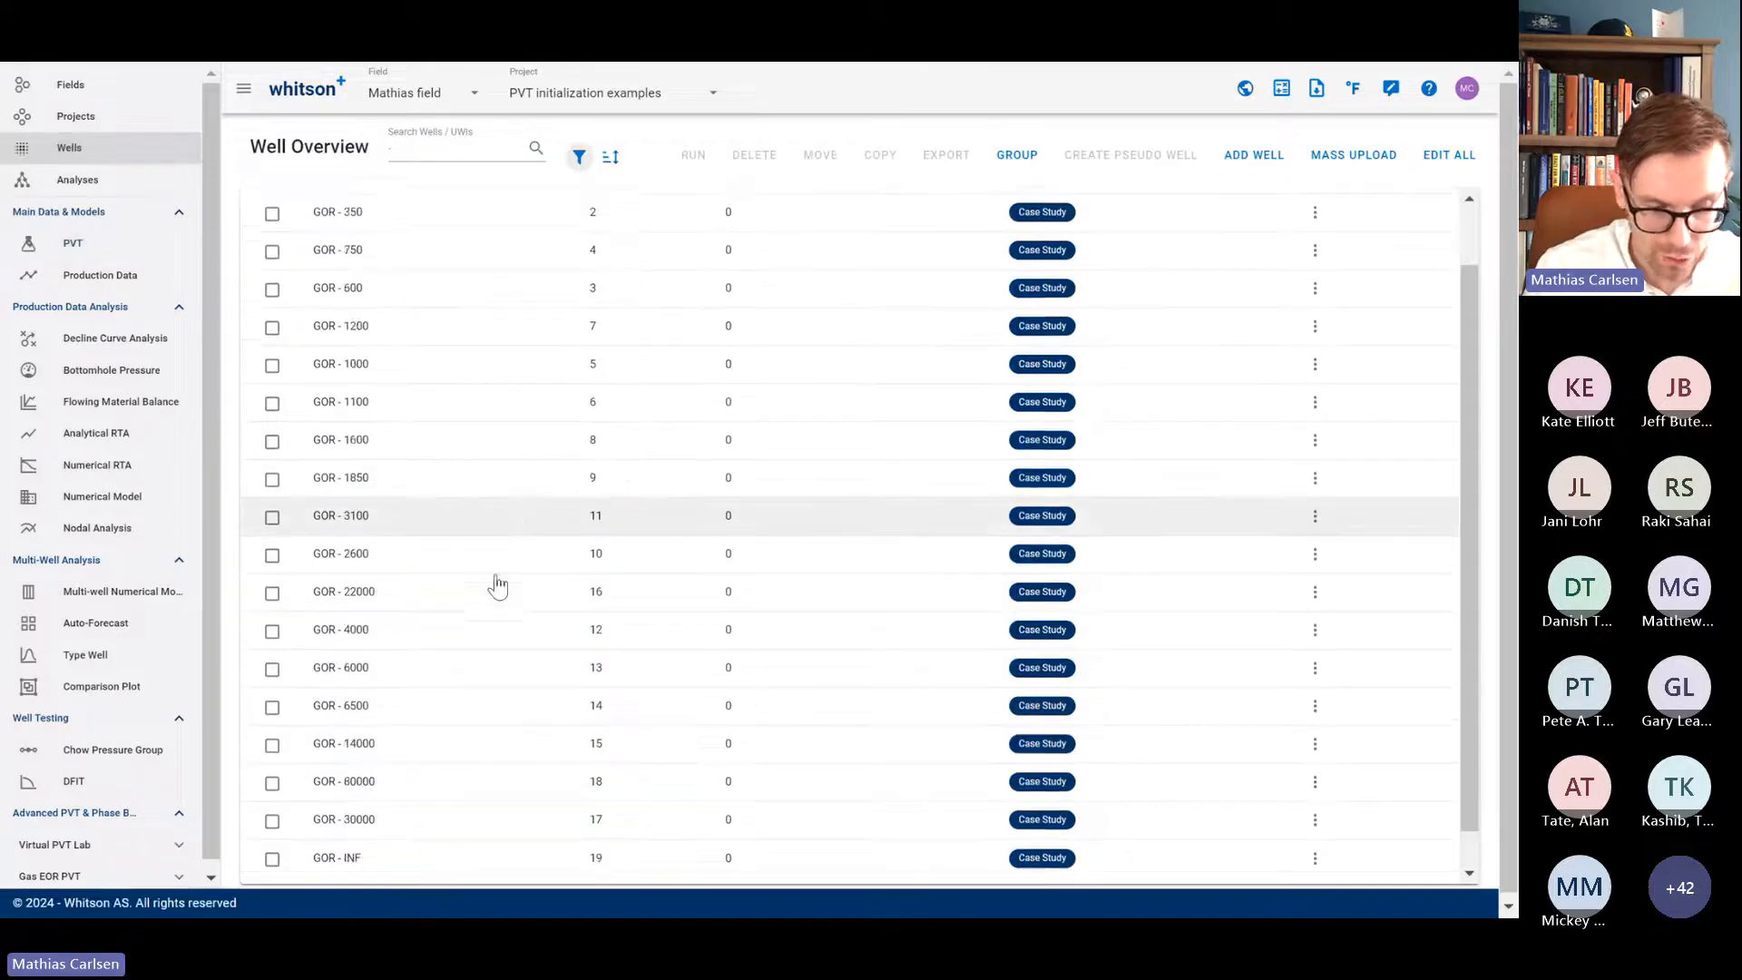
scroll(495, 562, down, 2)
click(410, 628)
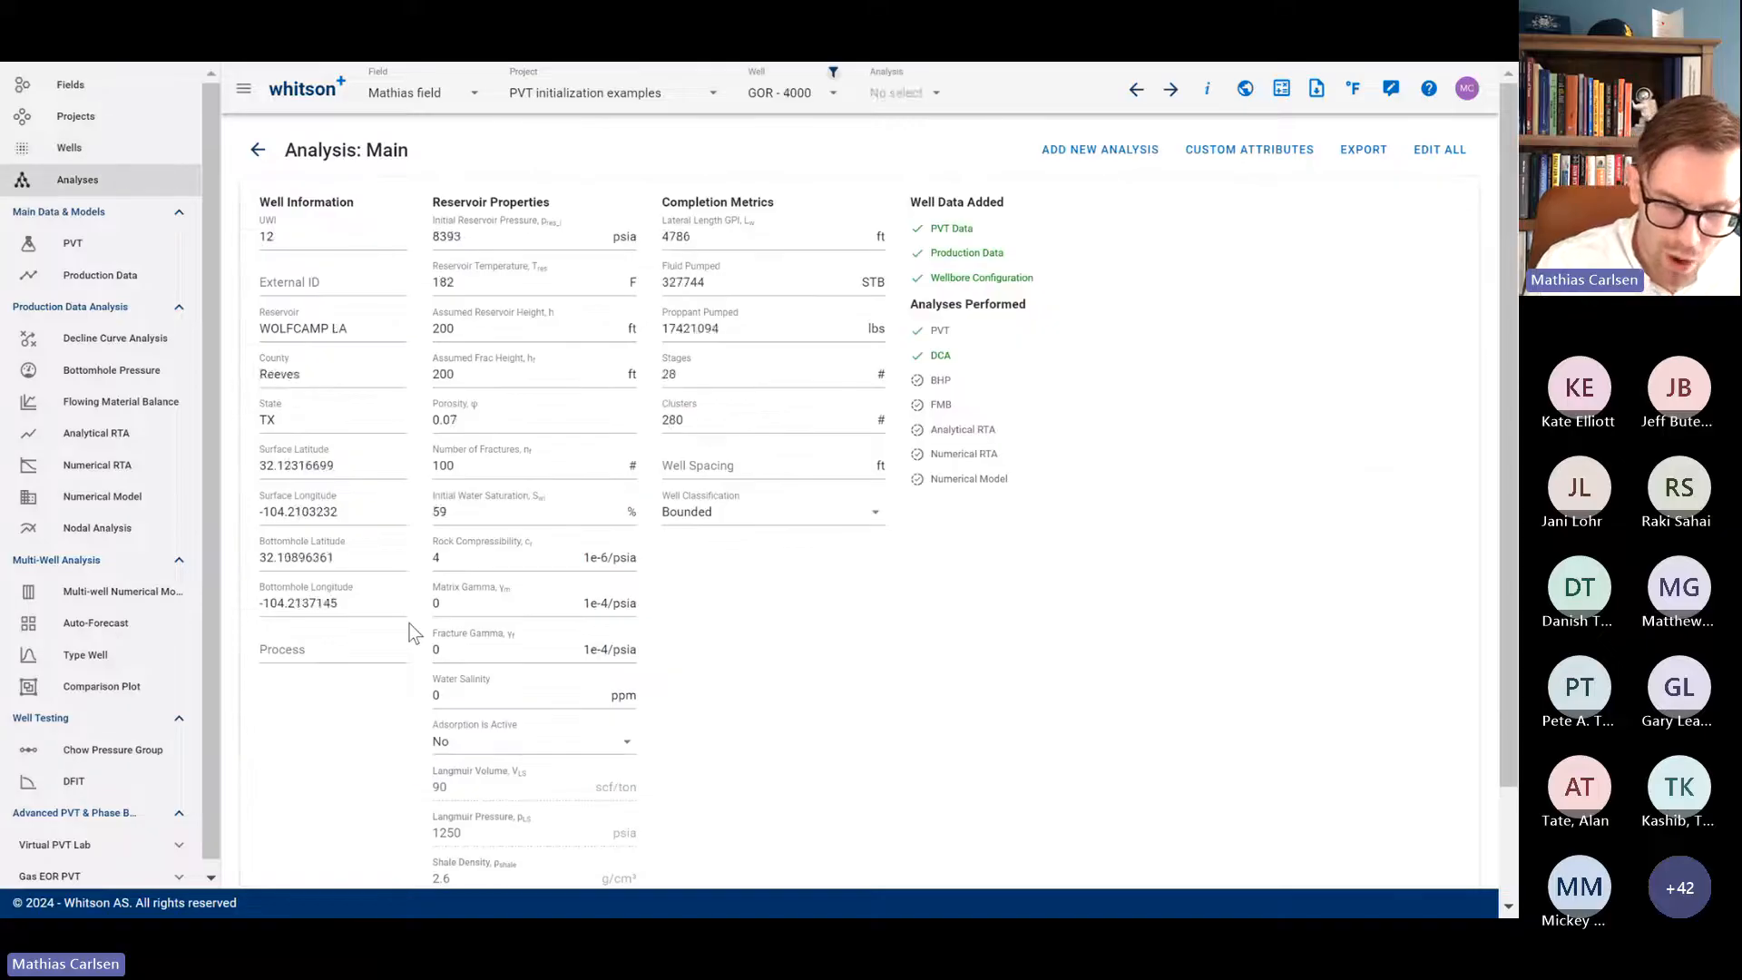
click(142, 260)
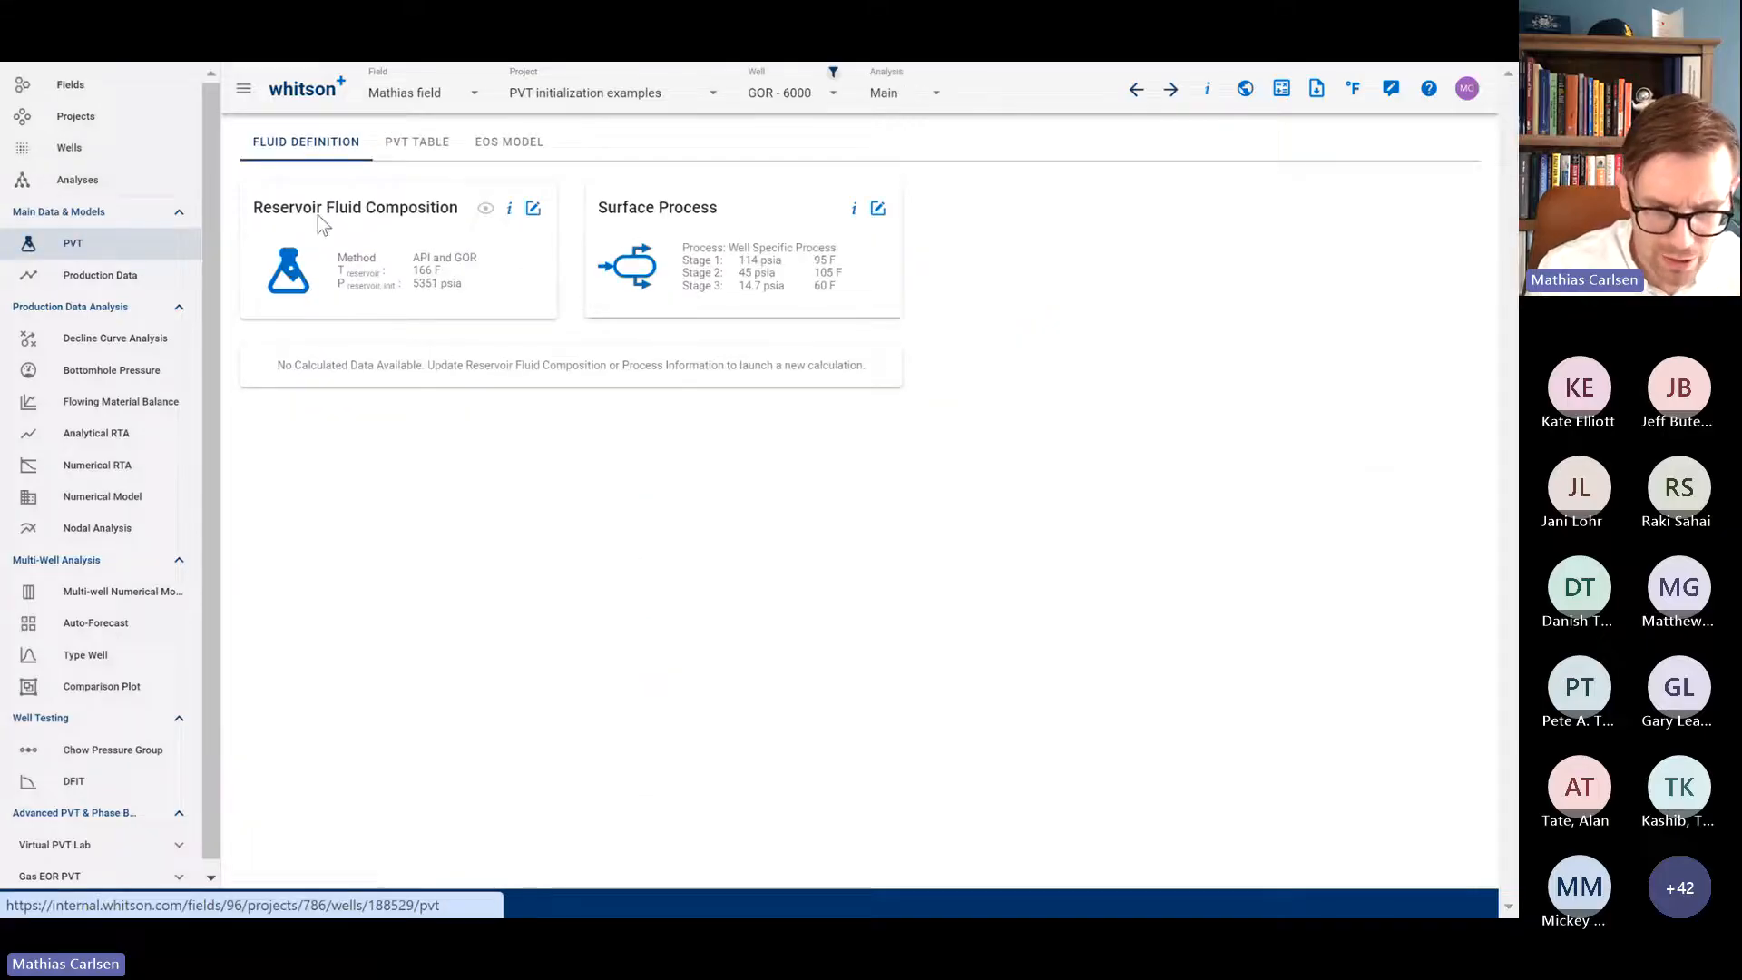
click(534, 209)
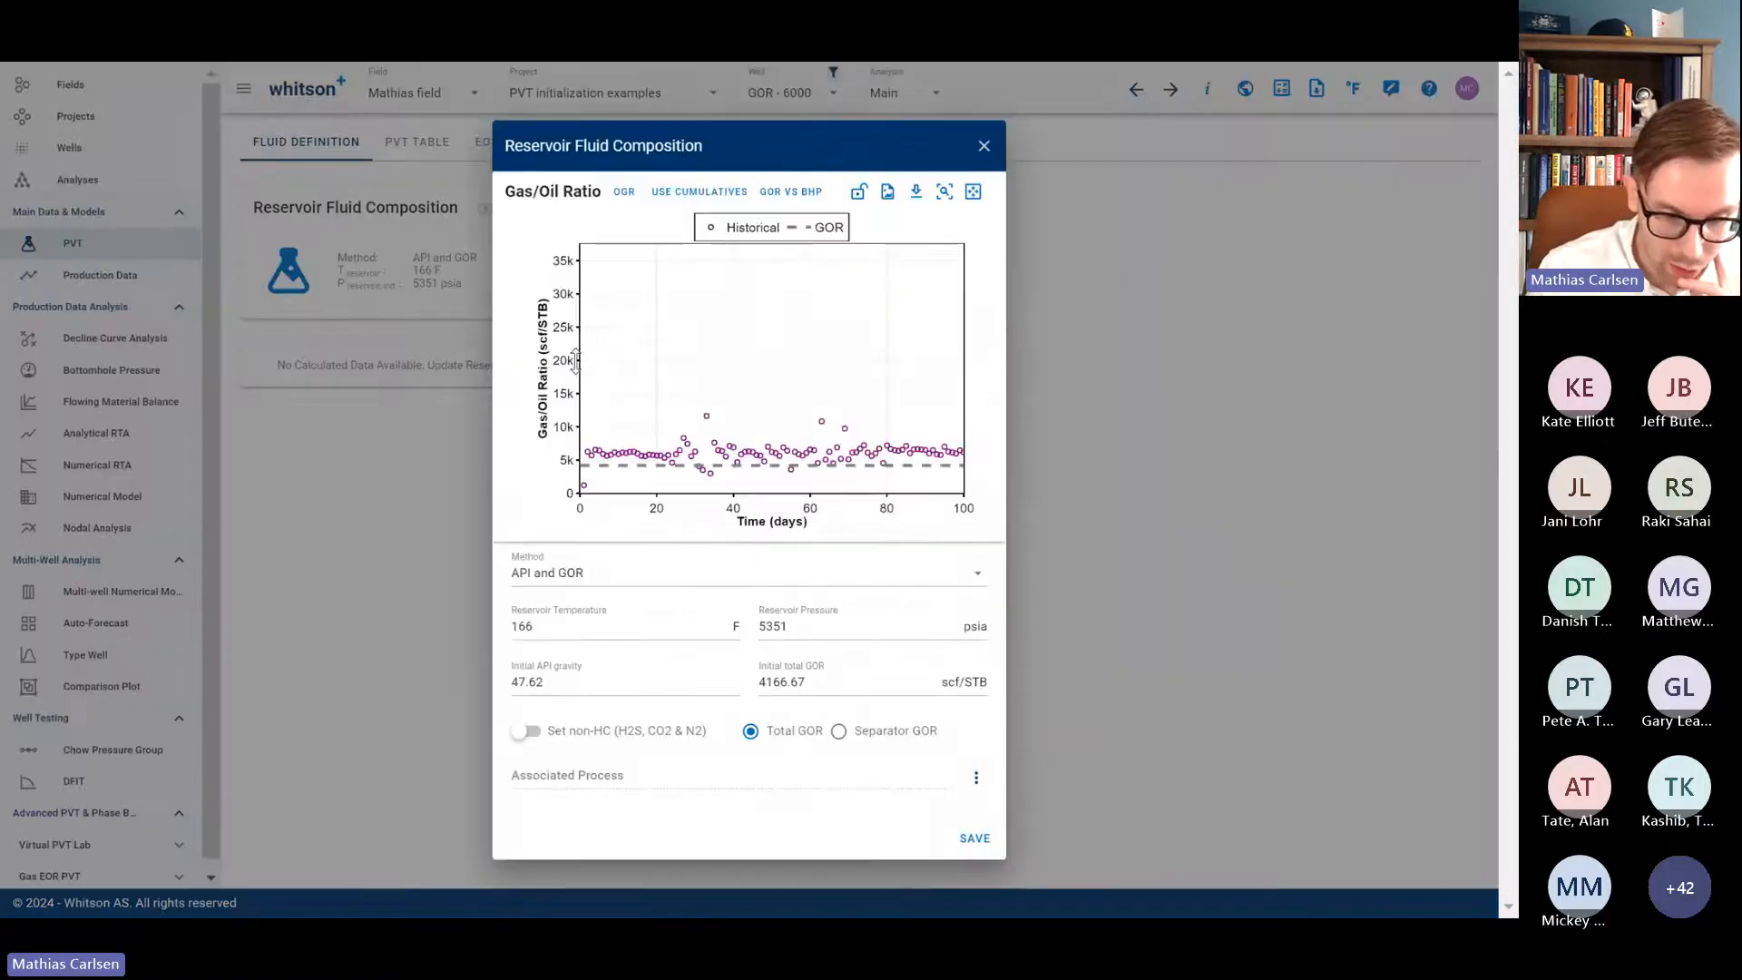
click(617, 567)
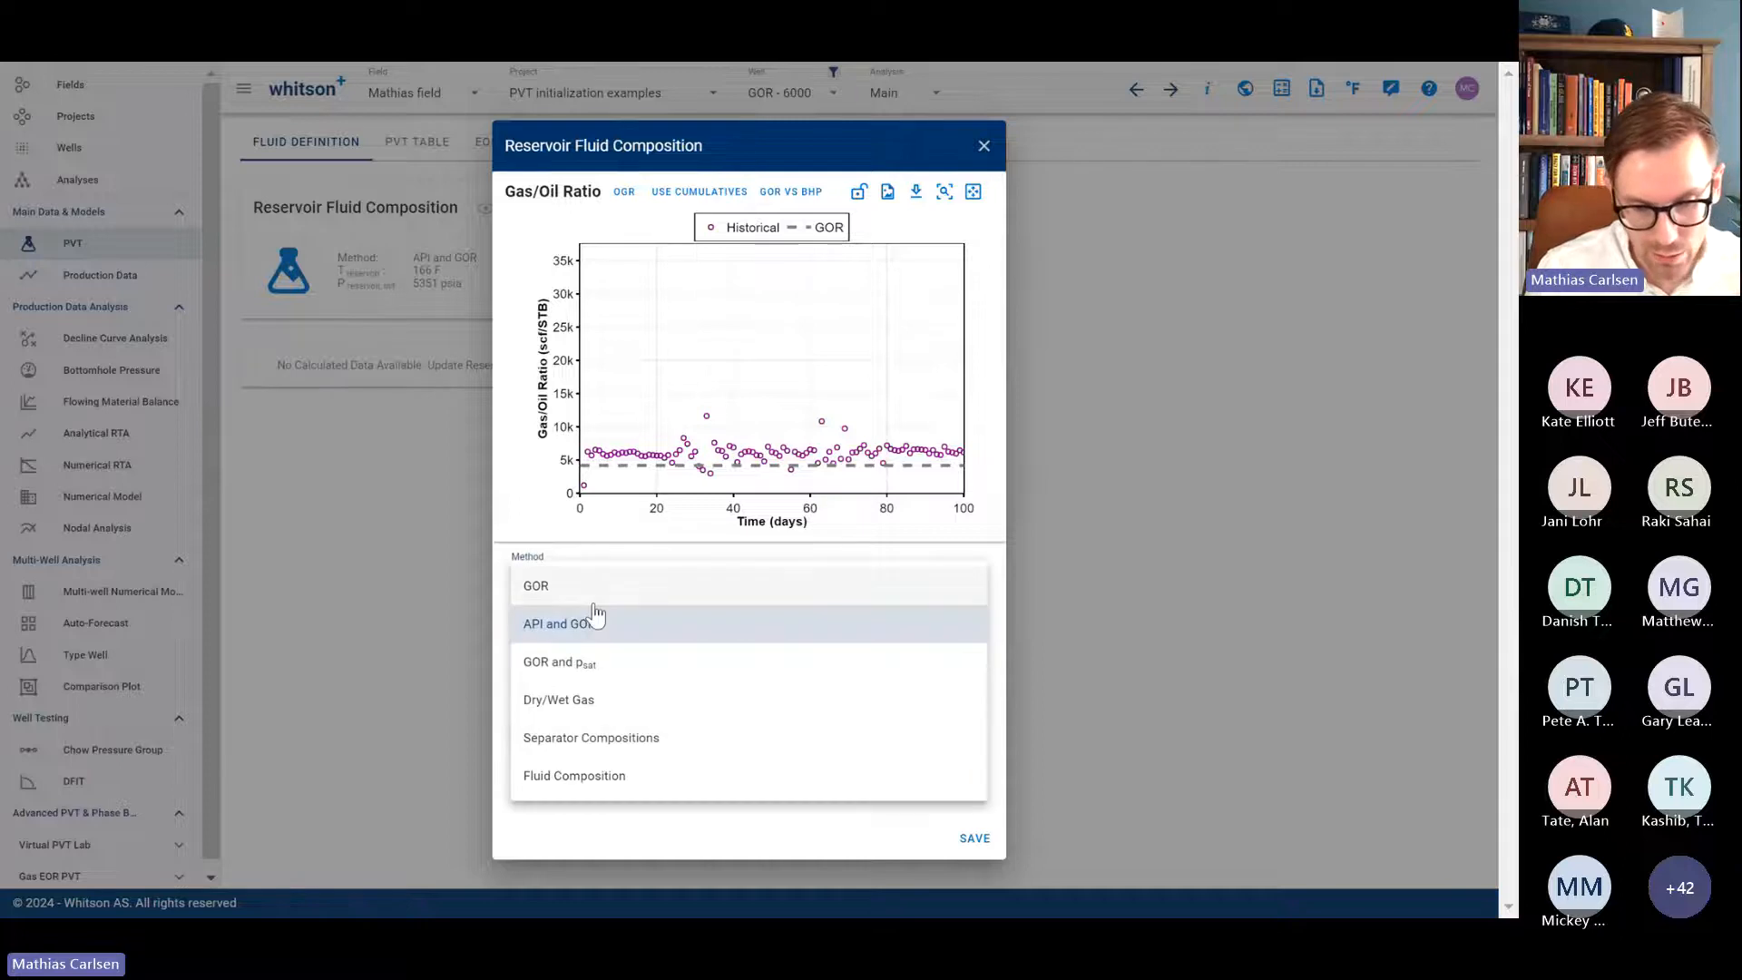
click(592, 586)
Step: Rescale well GOR - 6000's GOR axis to 10000 scf/STB and fit the initial total GOR line to the cumulative-based GOR at about 5754 scf/STB
click(571, 259)
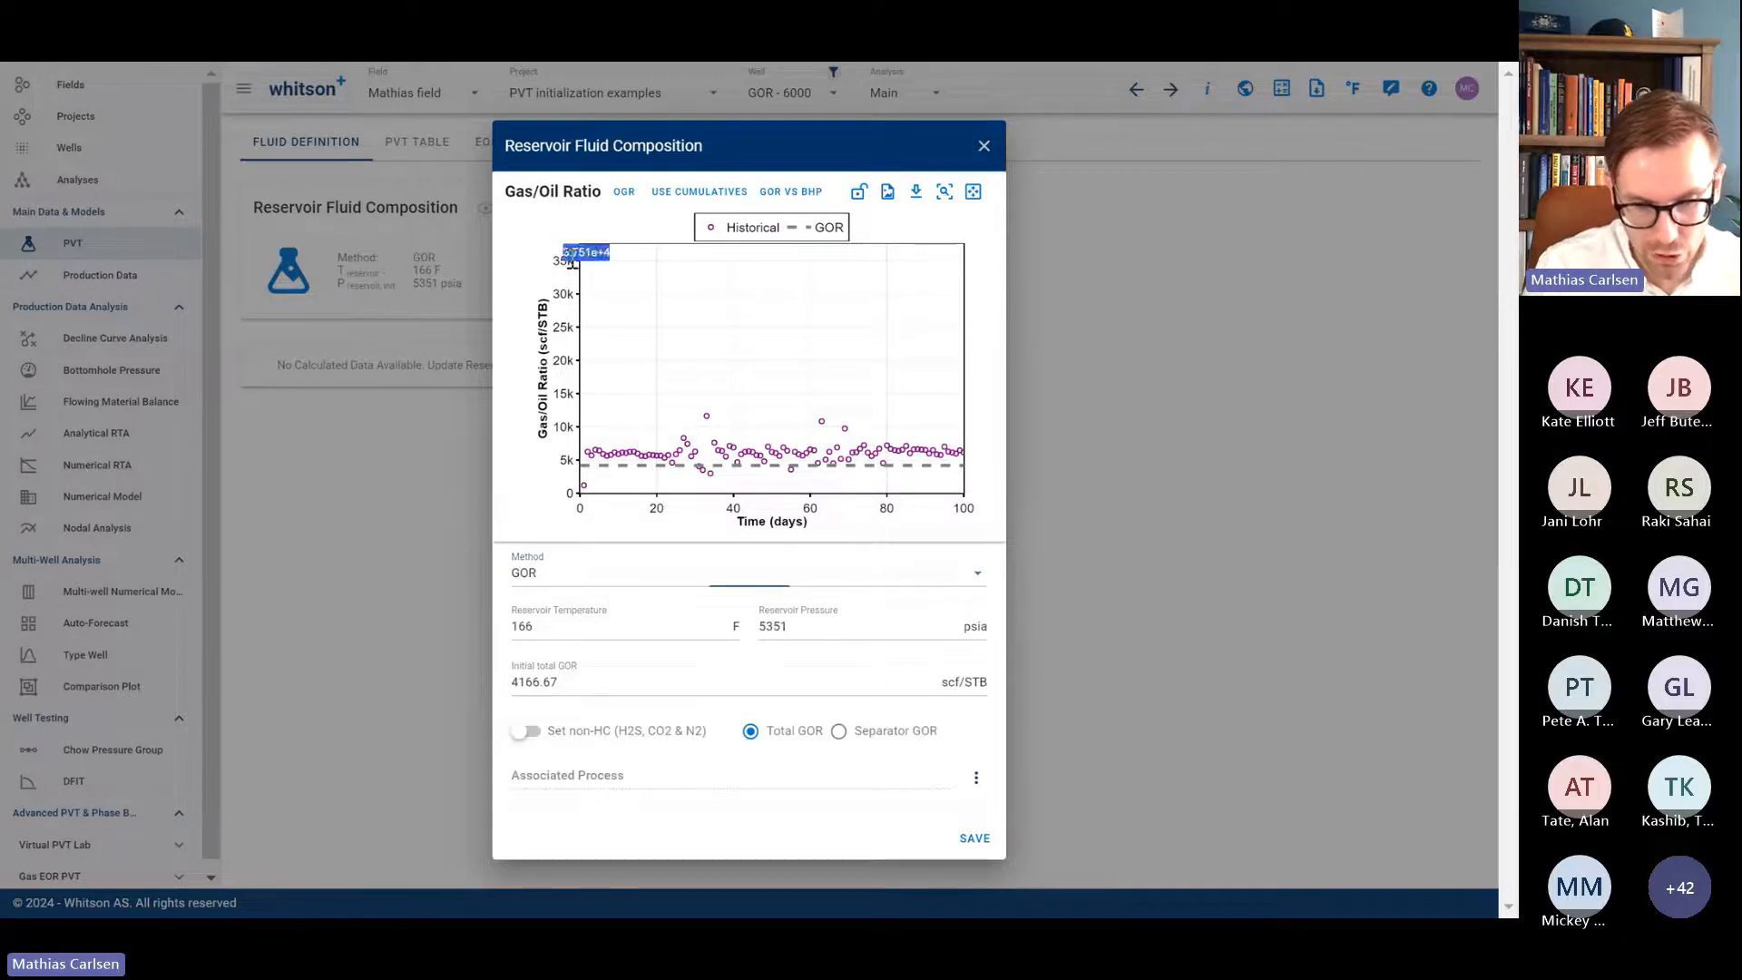
text(10000)
key(Return)
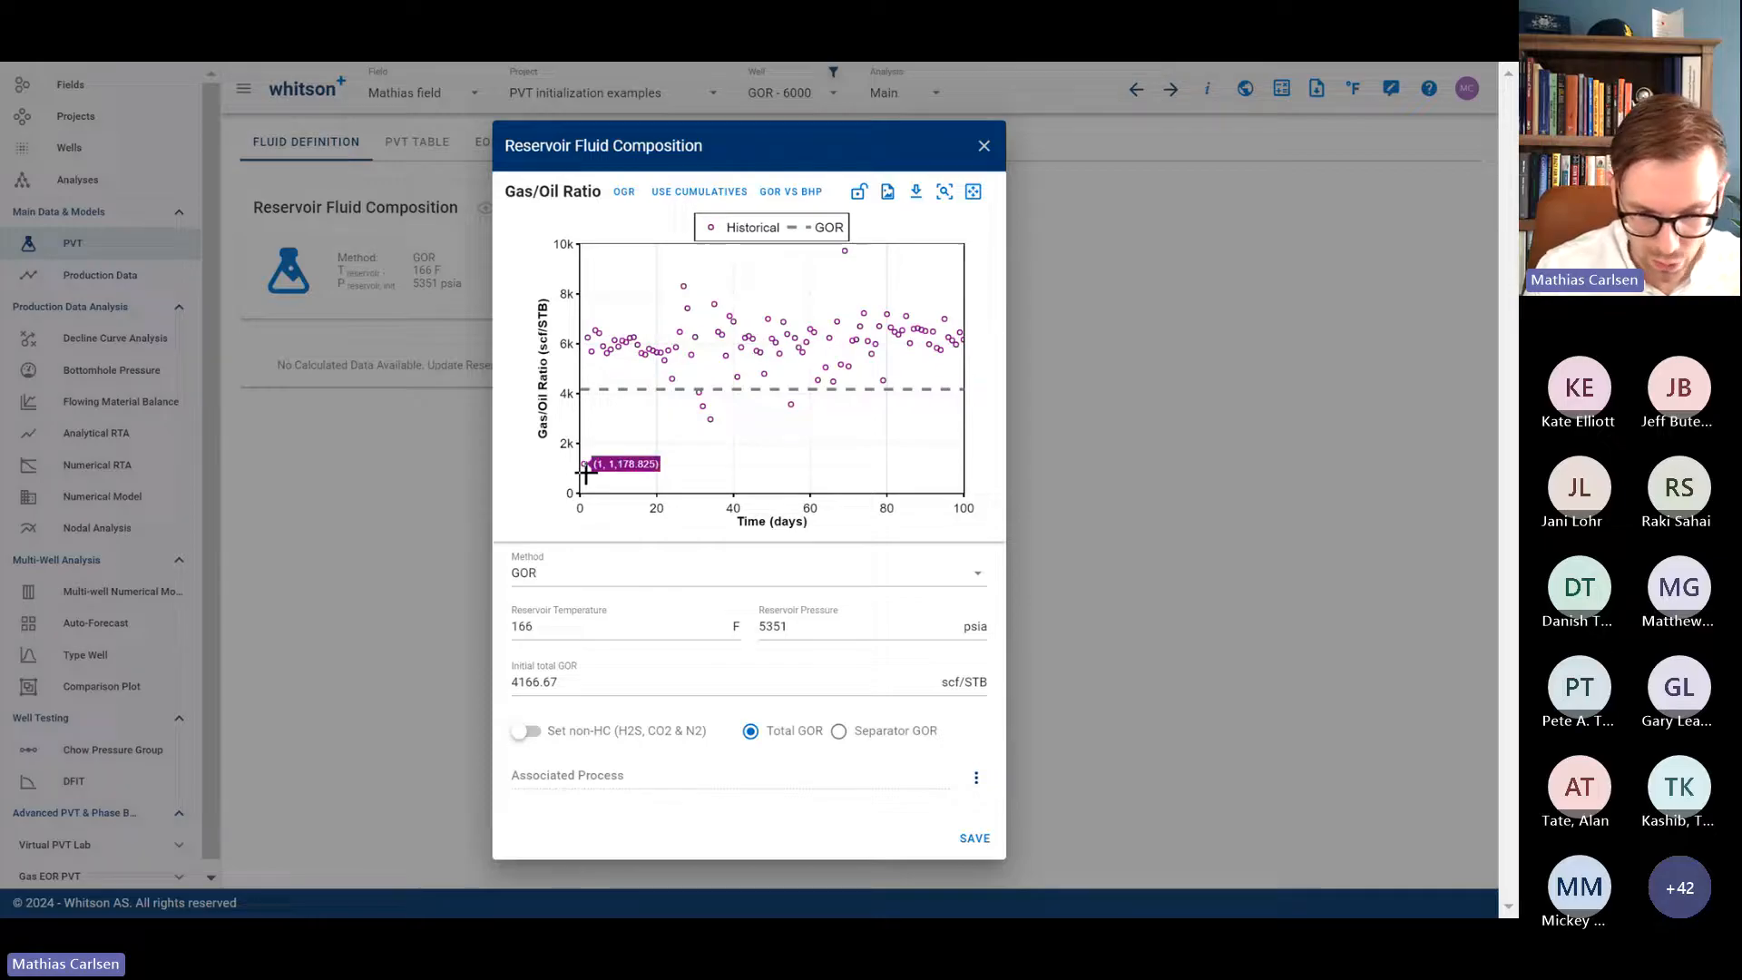
click(663, 193)
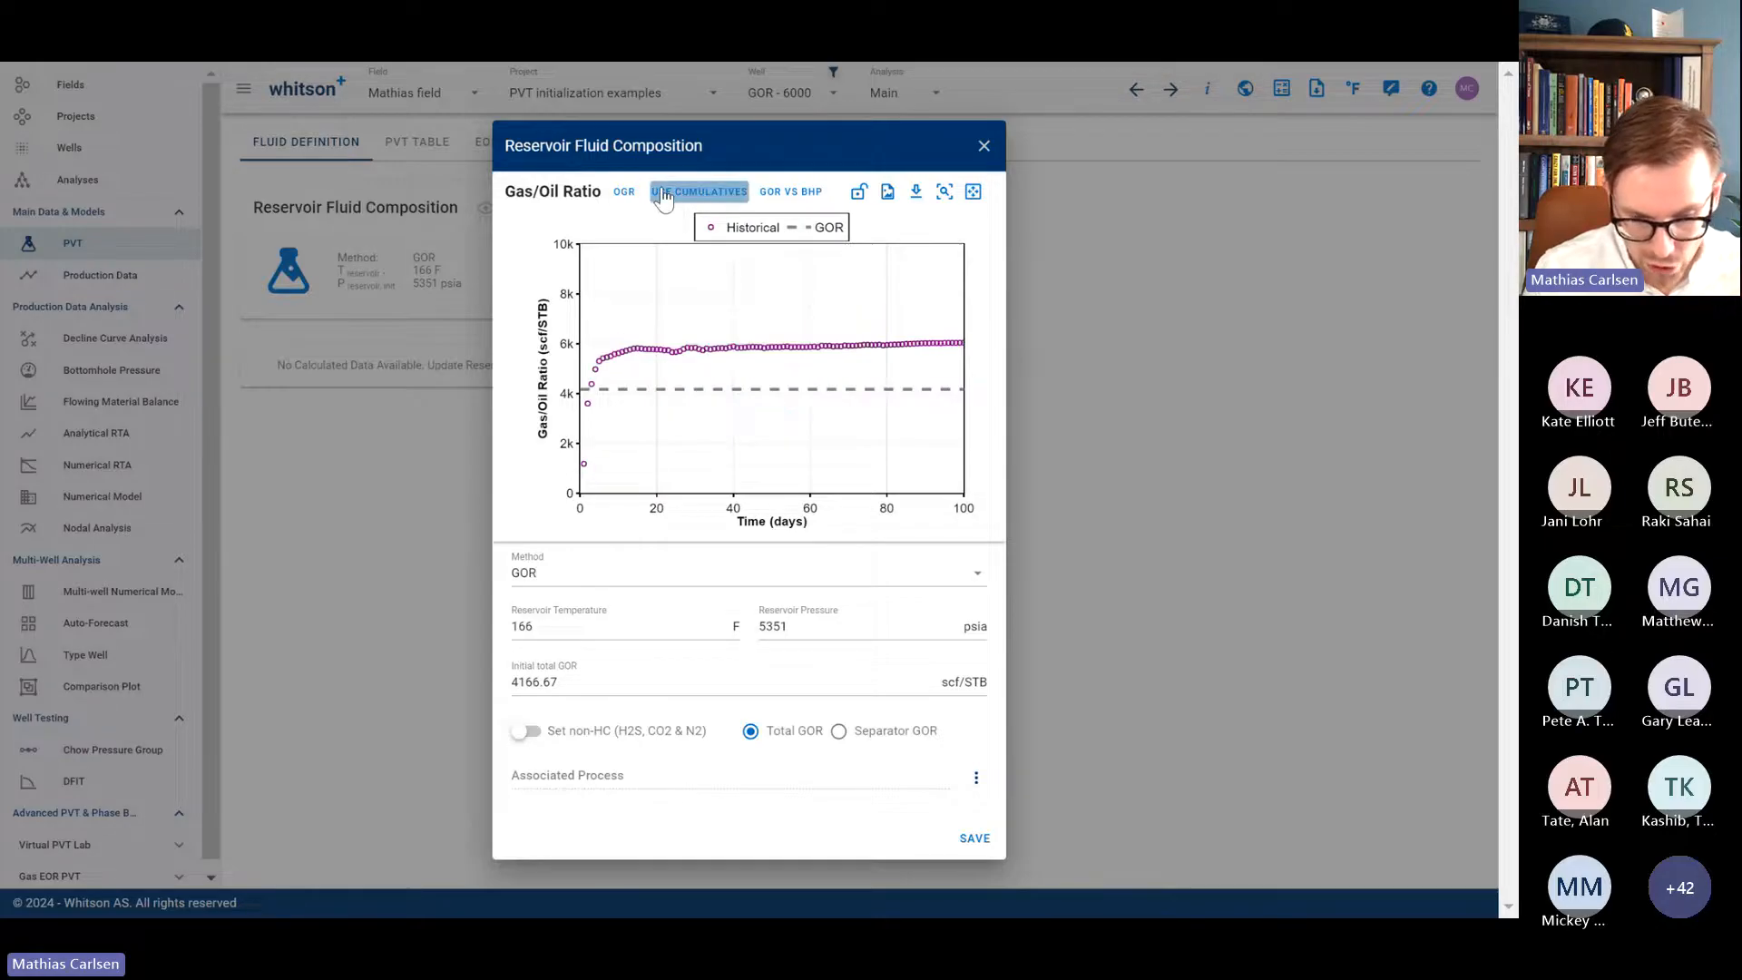
drag(668, 389, 672, 348)
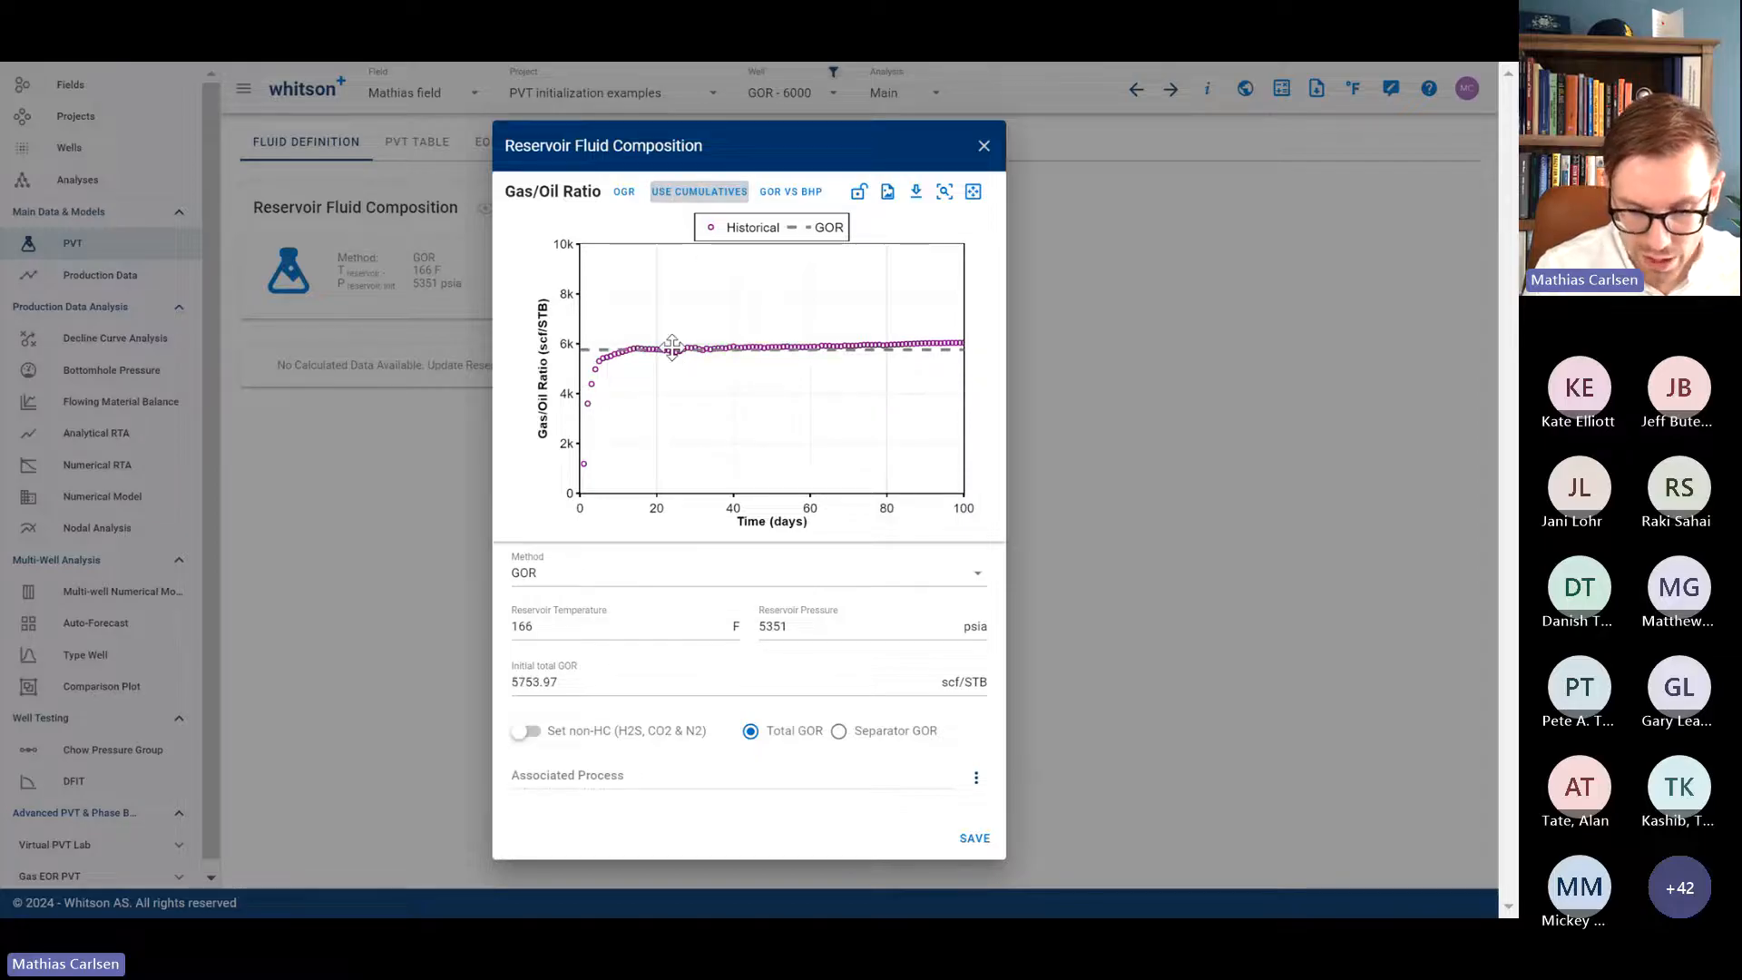
Step: Switch well GOR - 6000's plot back from cumulative-based GOR, refit the initial total GOR line at about 6040 scf/STB, and save the composition
mouse_move(953, 500)
mouse_down()
mouse_move(768, 499)
mouse_move(967, 502)
mouse_up()
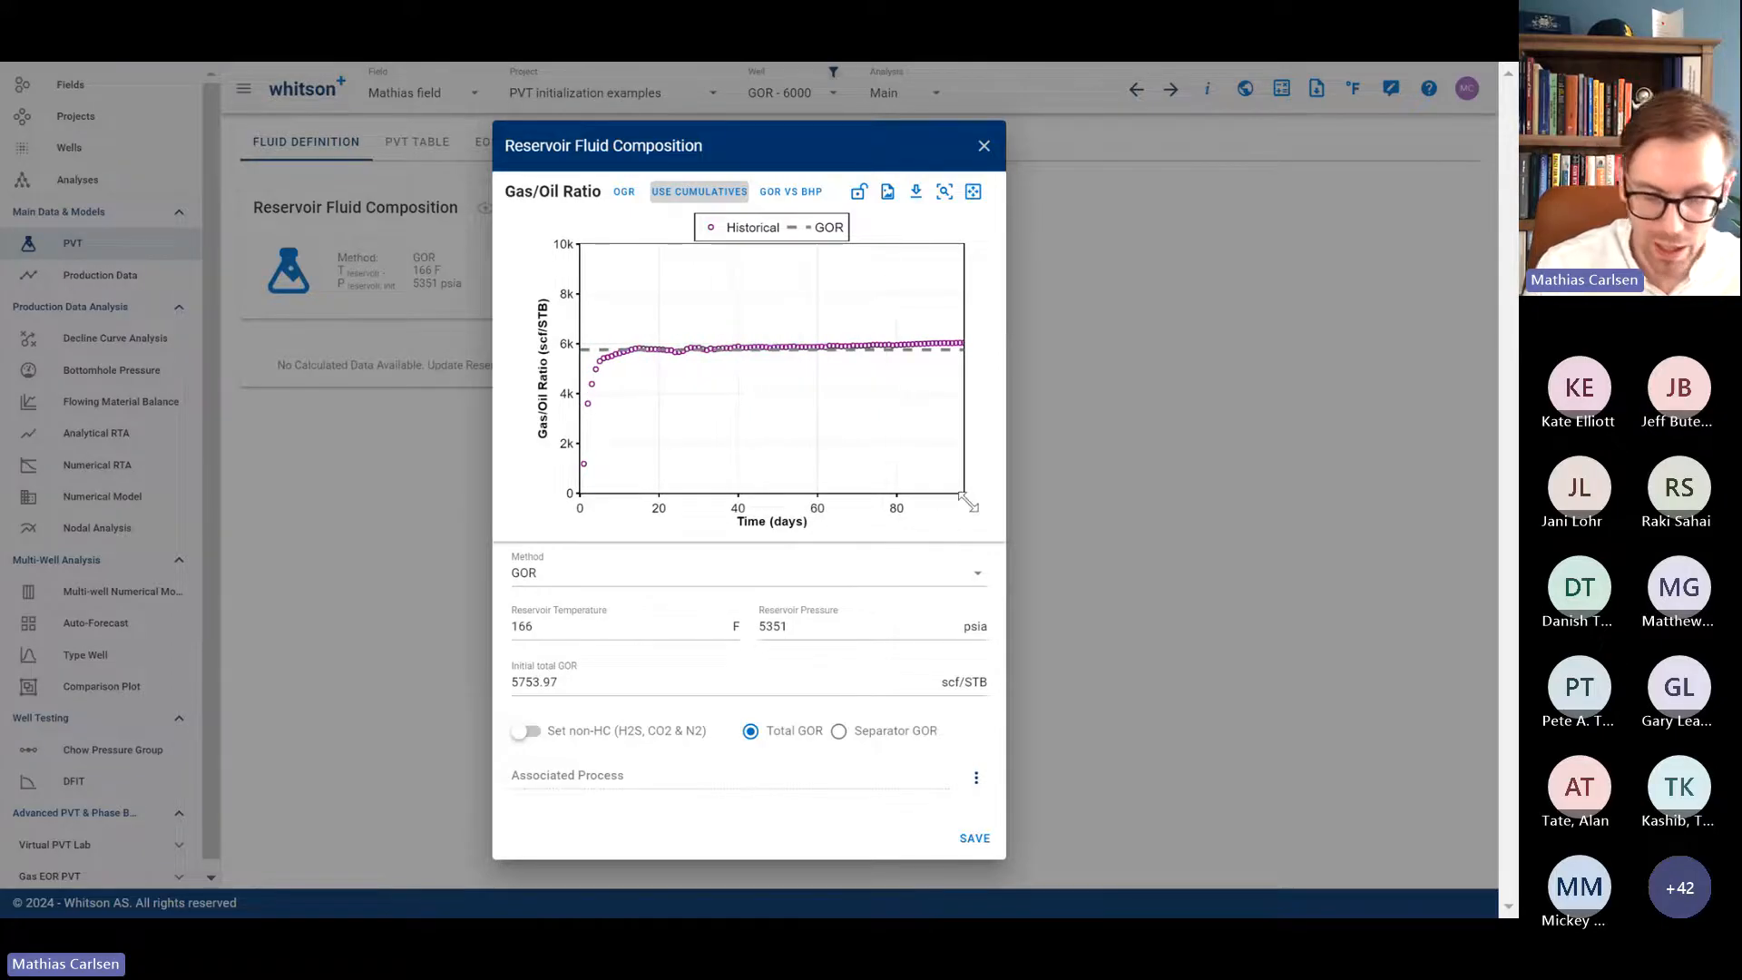
click(698, 193)
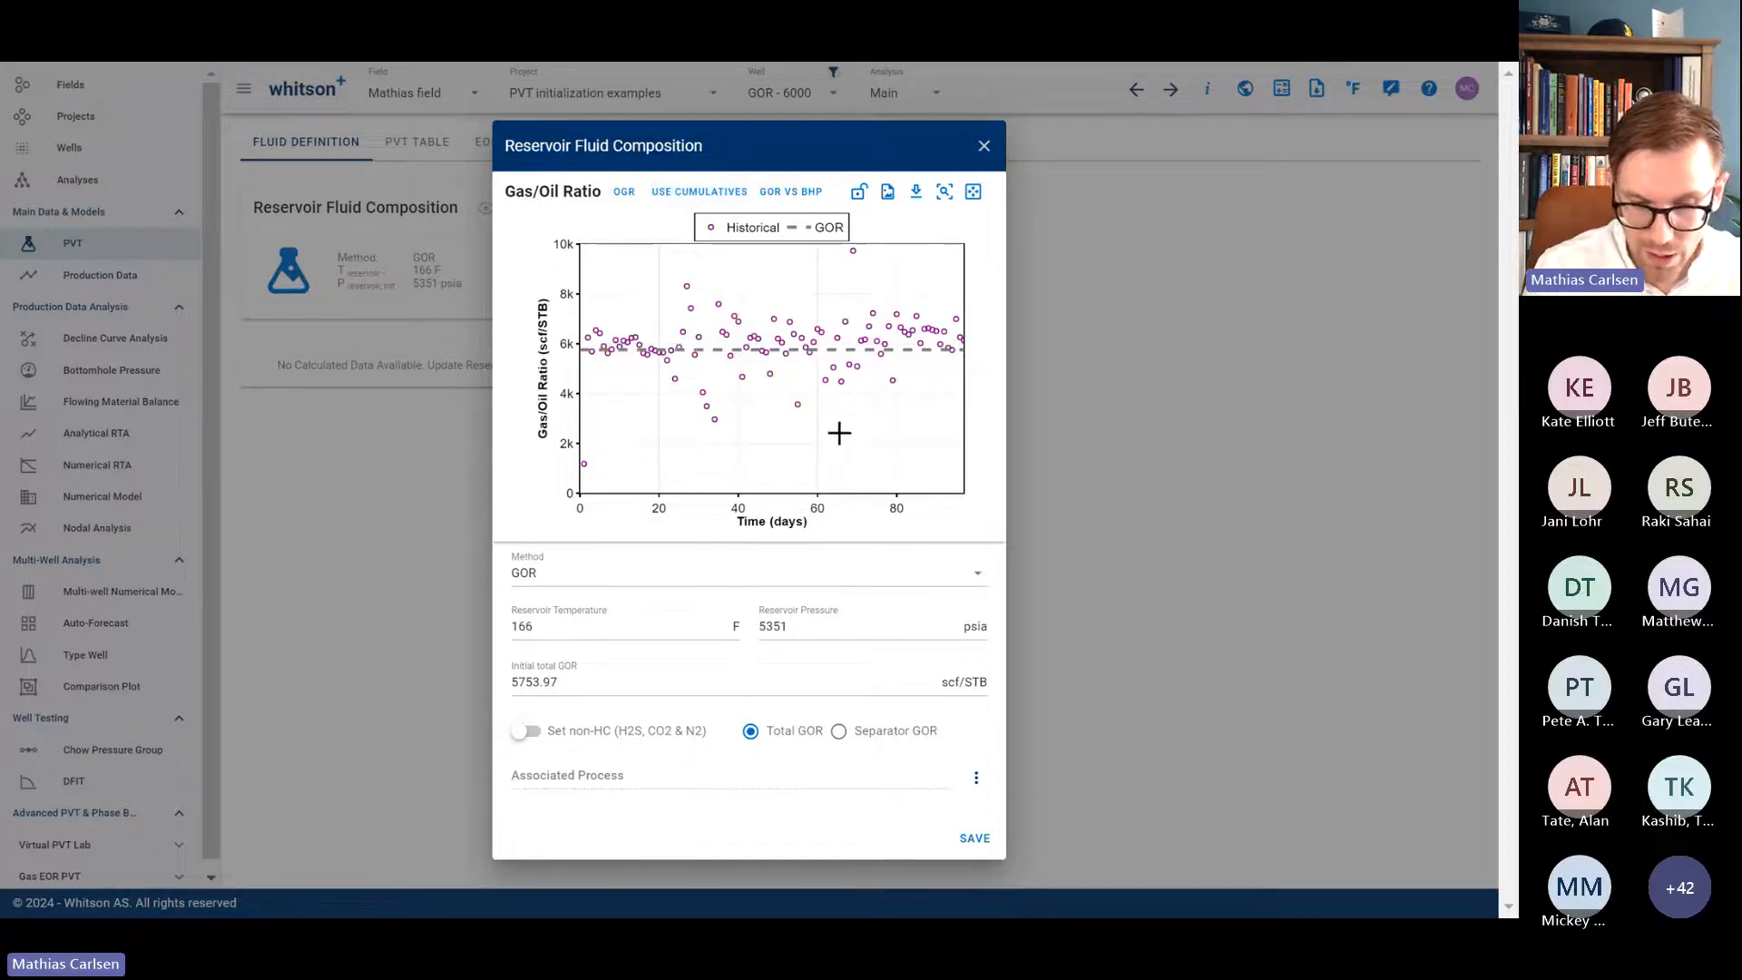
drag(784, 350, 783, 344)
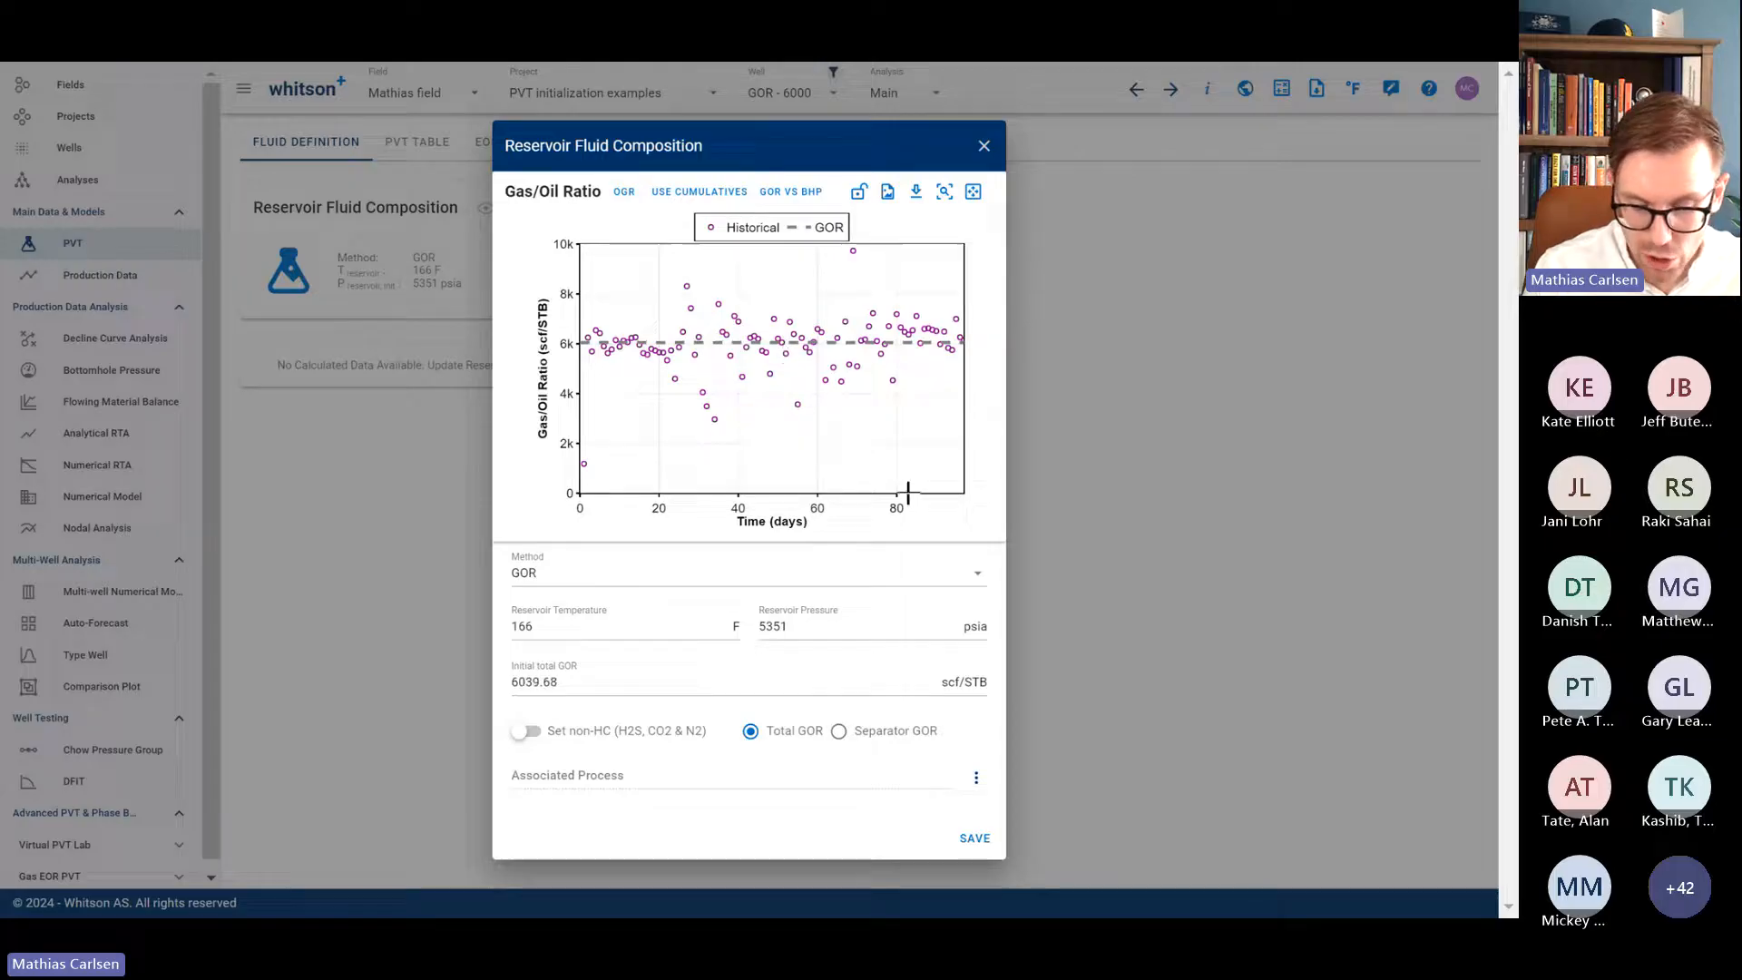
click(979, 844)
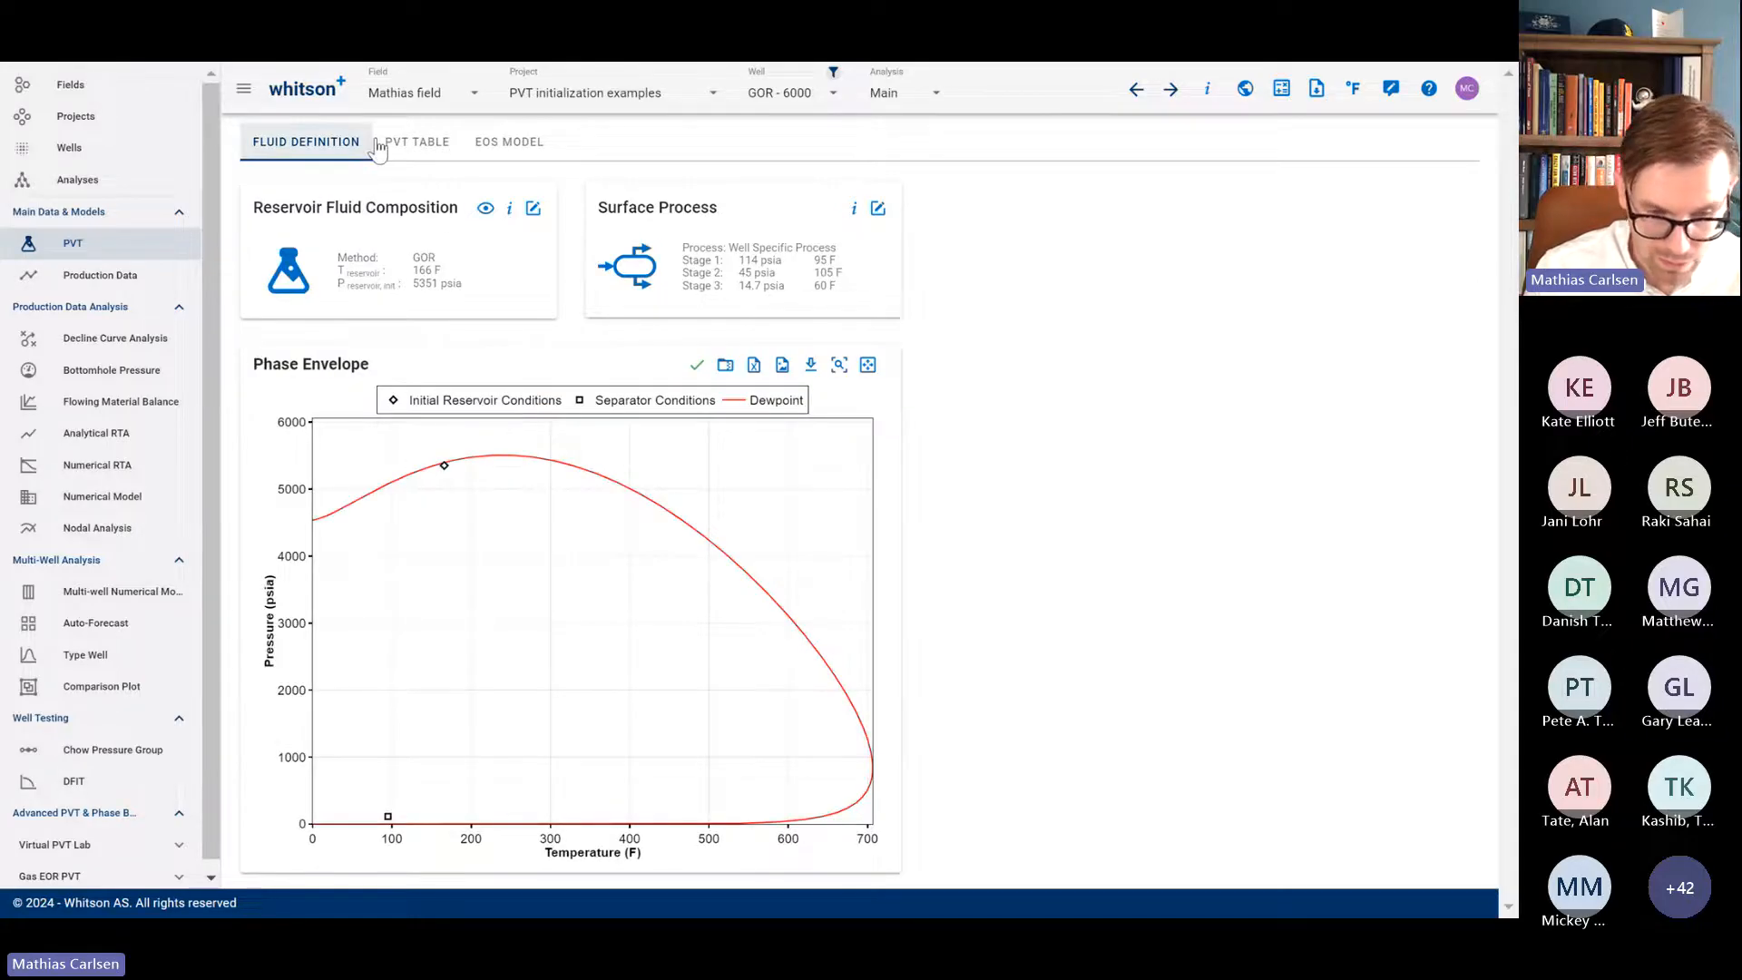
Step: Examine well GOR - 6000's initial conditions against the phase envelope, its C1 and C7+ content, and its fluid properties in the PVT table
mouse_move(463, 443)
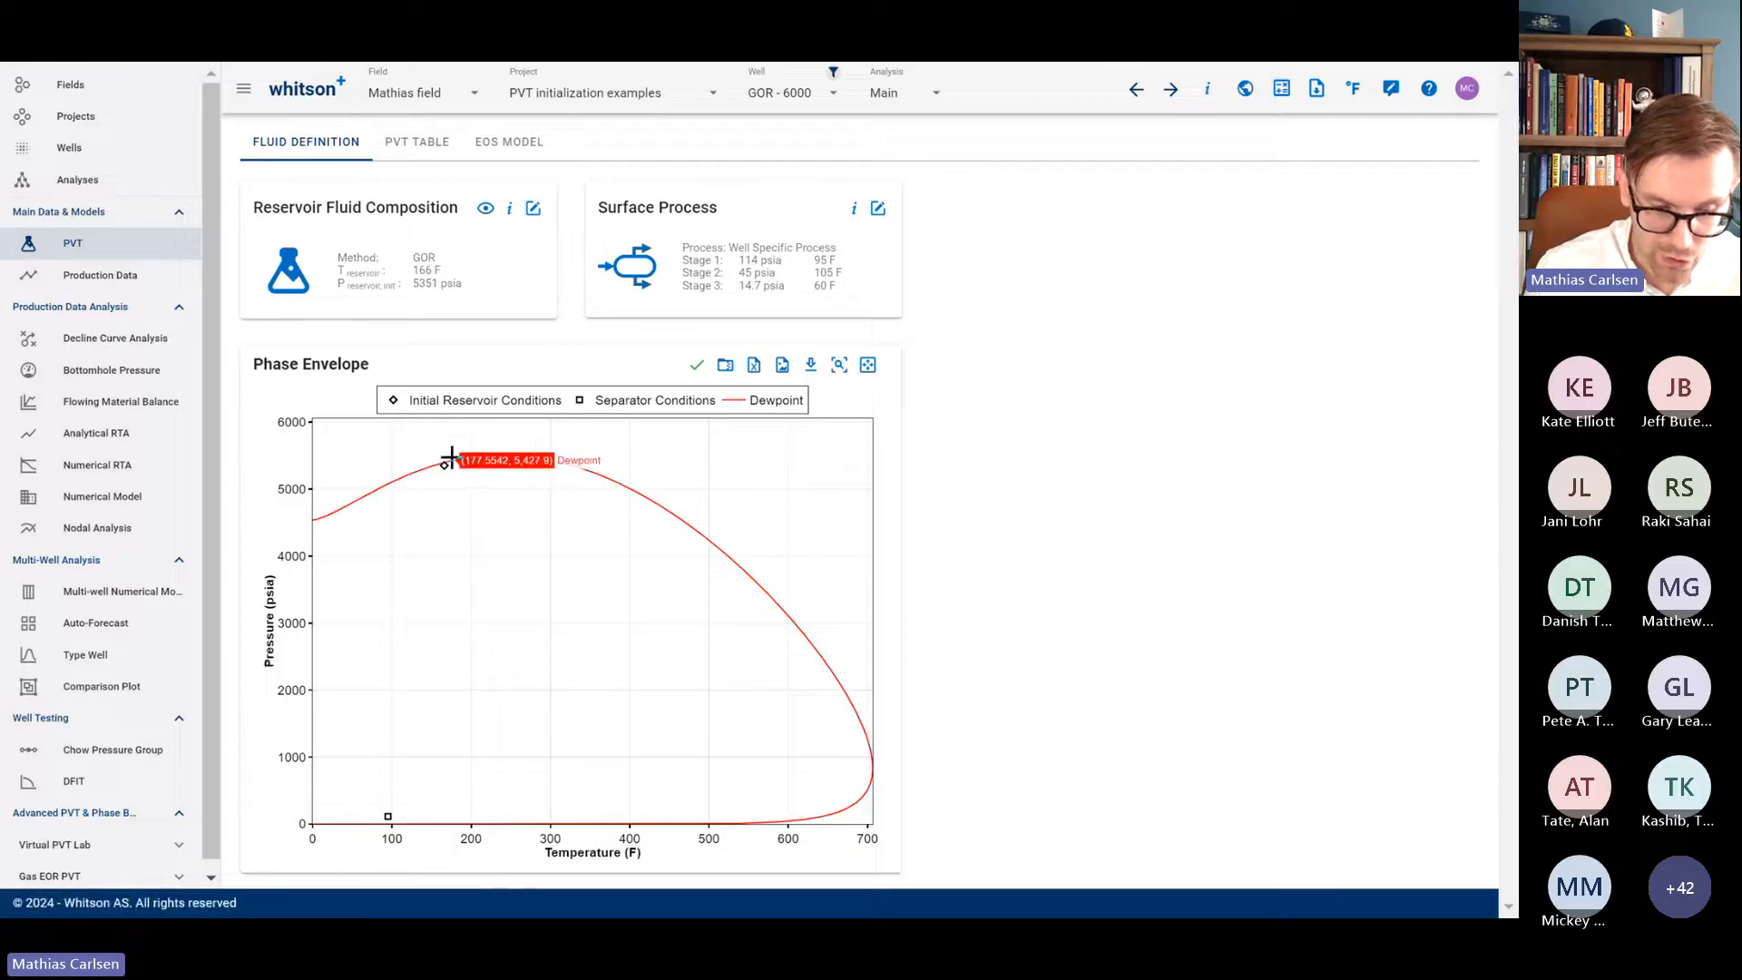
mouse_move(447, 478)
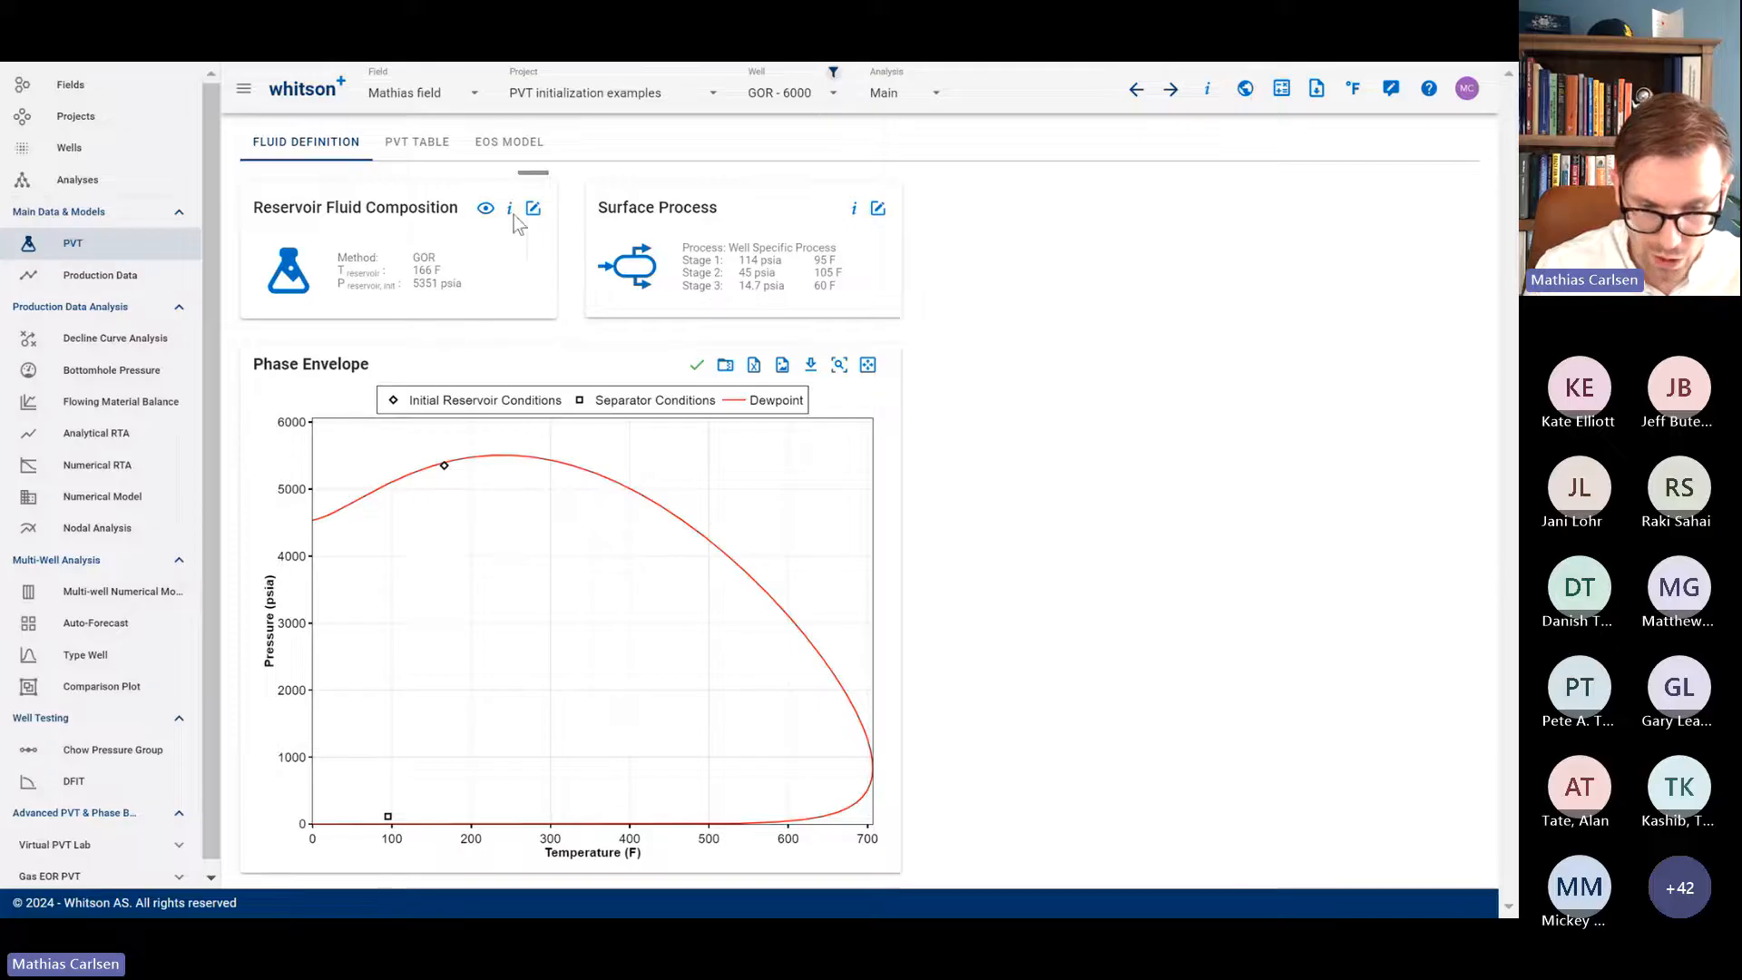
click(485, 207)
scroll(782, 502, down, 5)
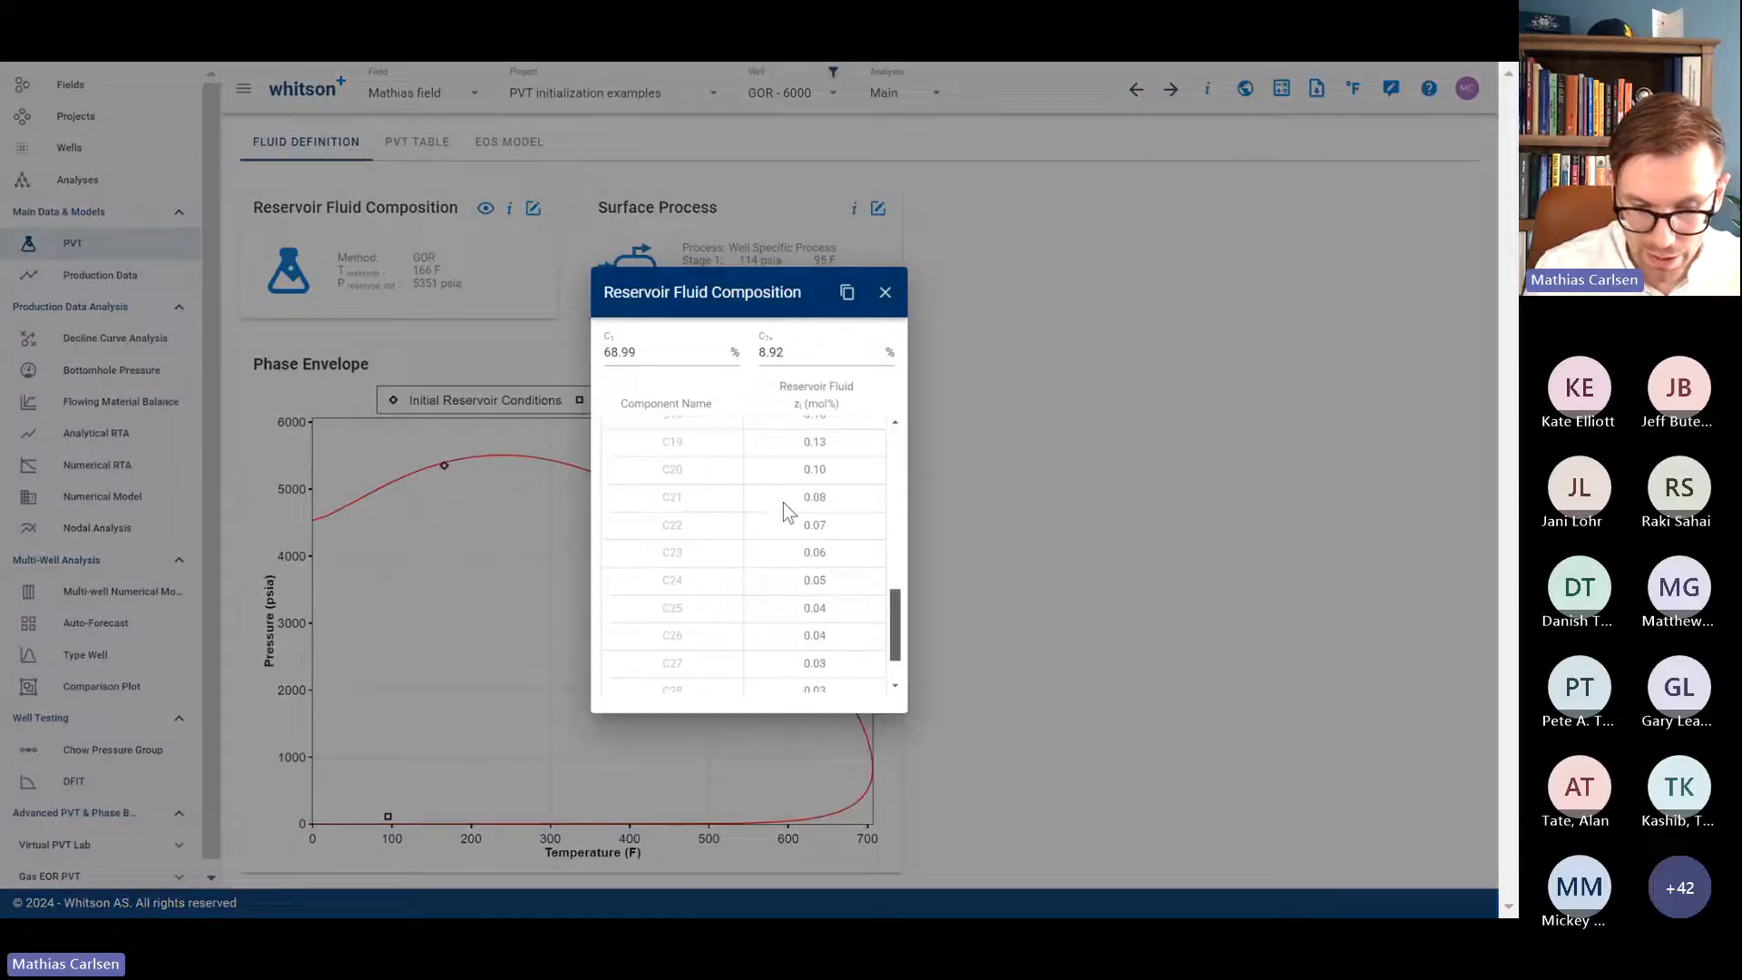
scroll(782, 503, down, 1)
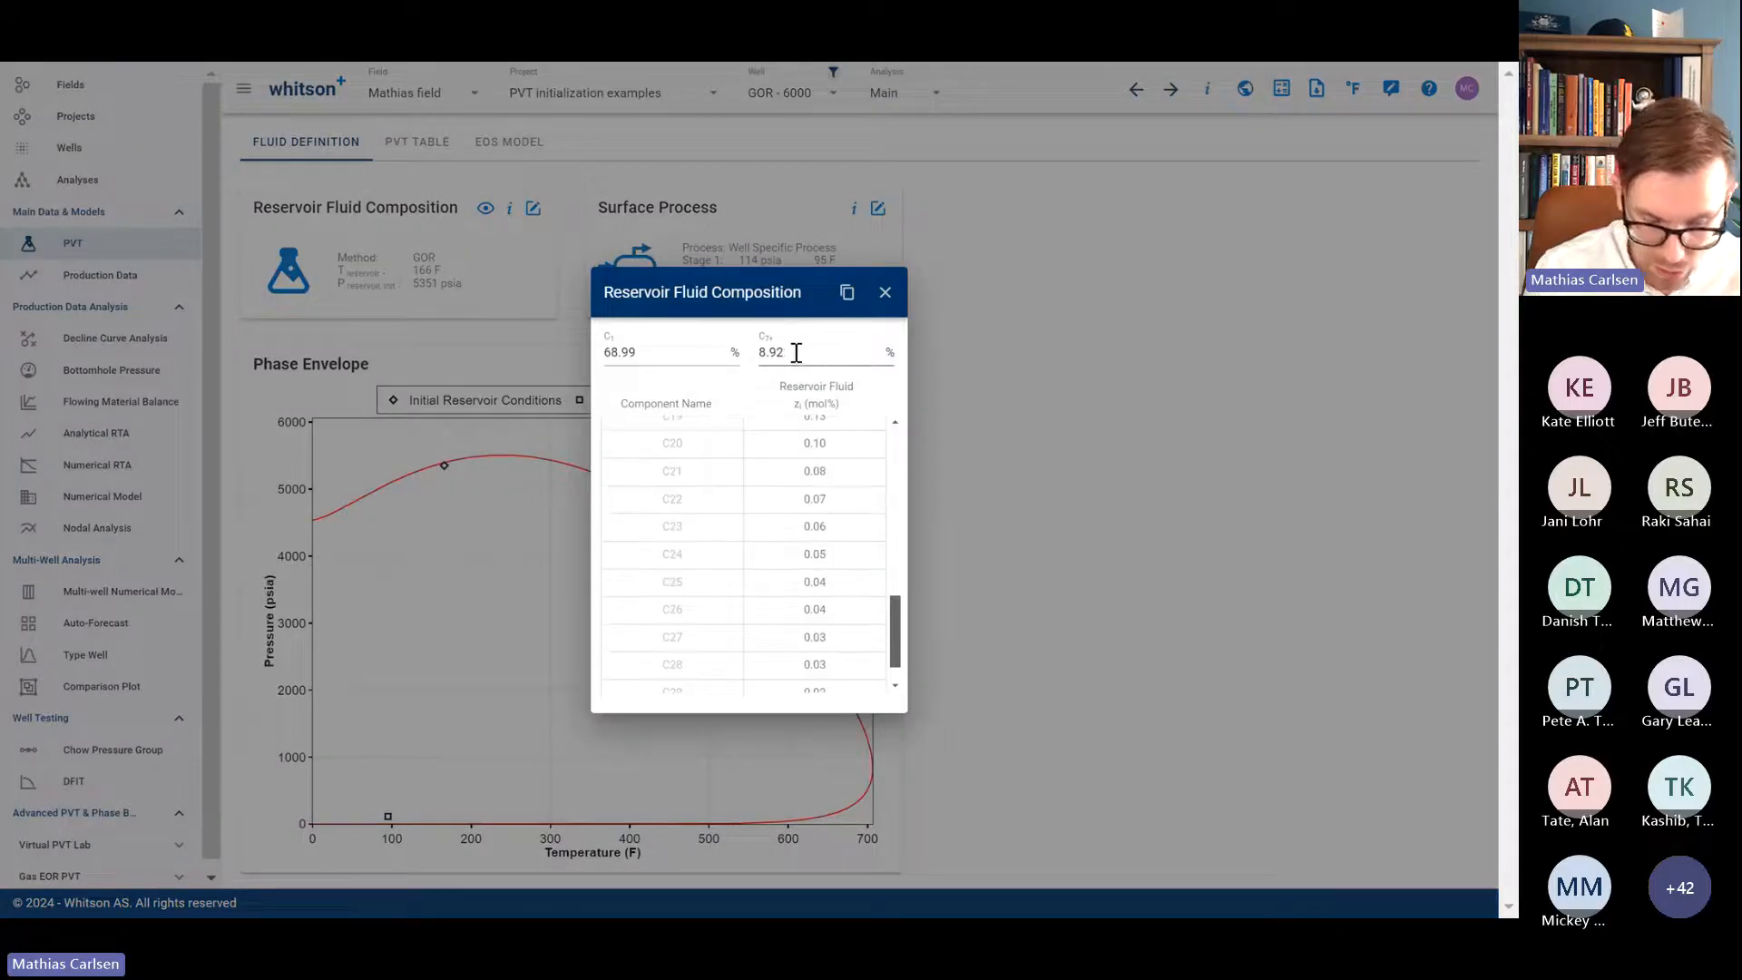
click(885, 291)
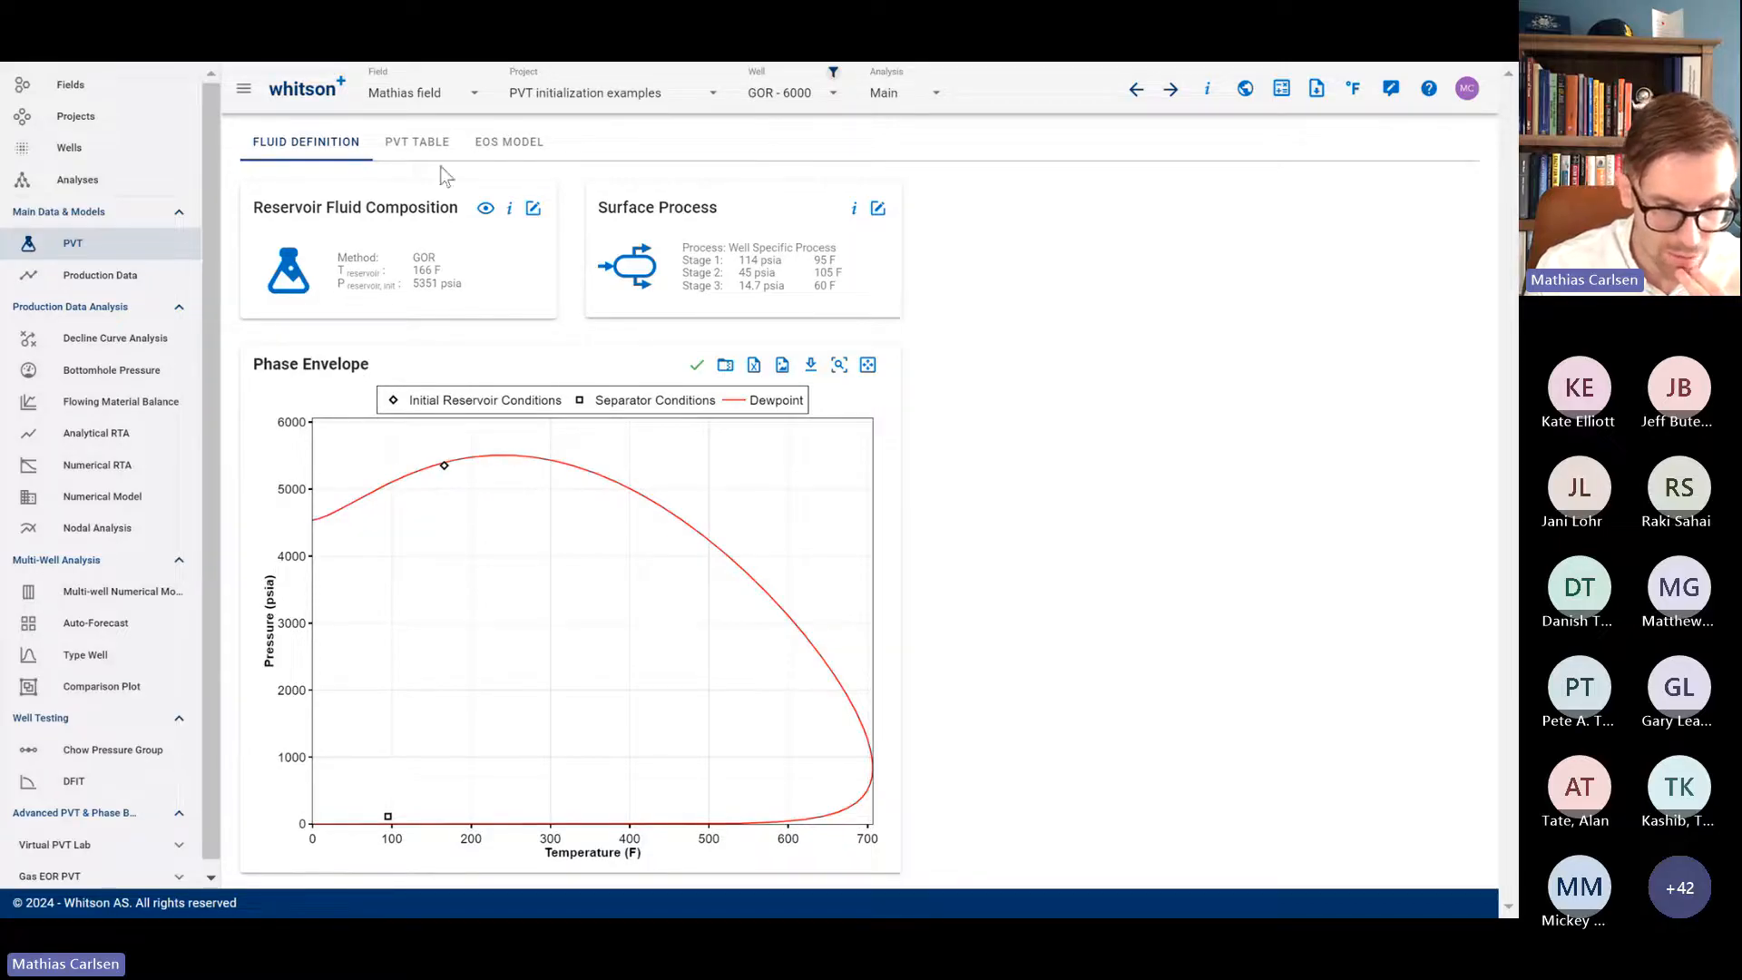
click(417, 142)
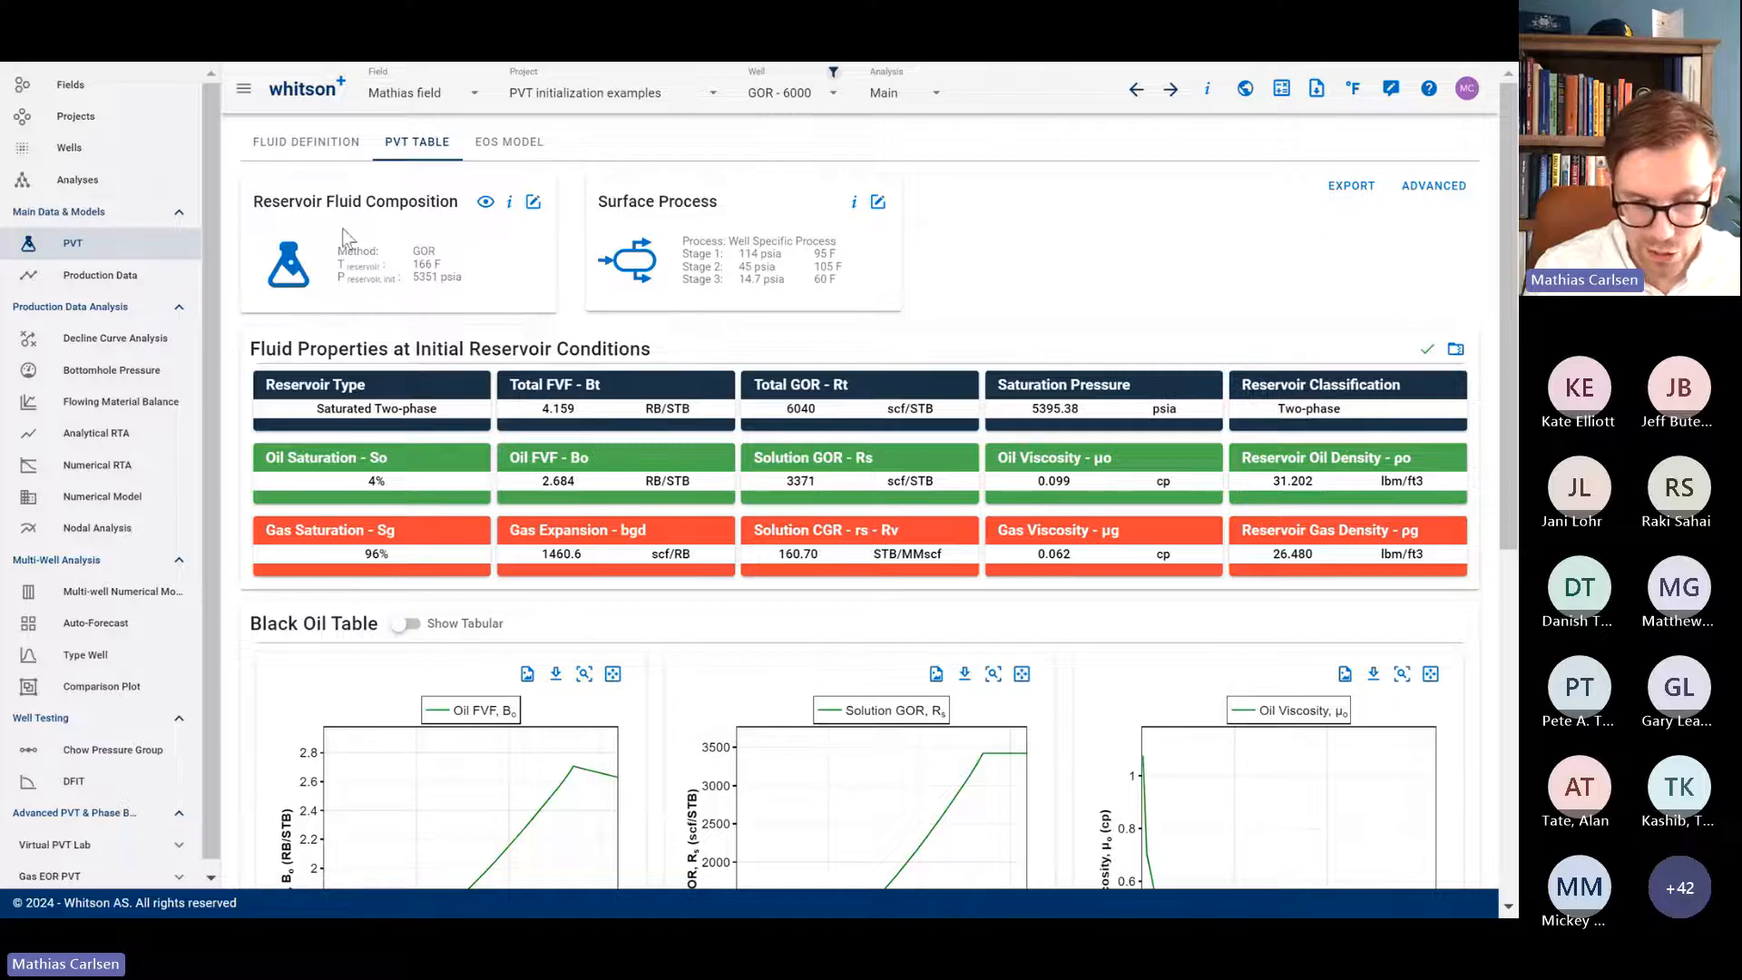
click(329, 145)
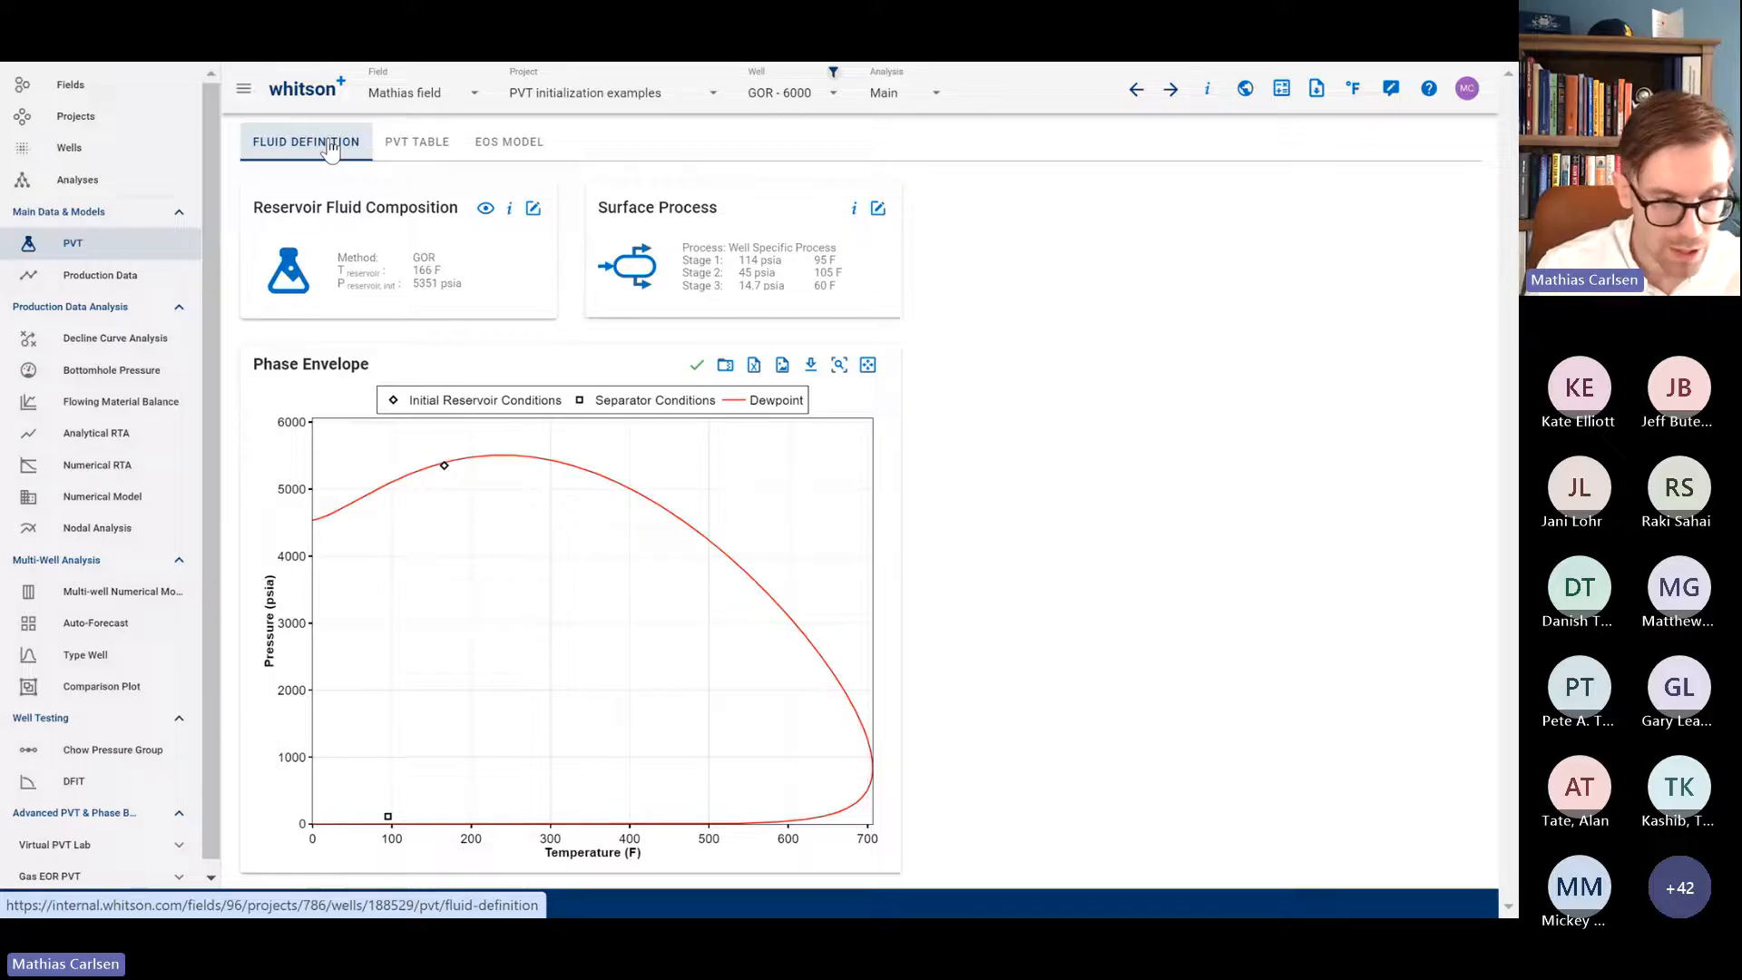
Step: Open the reservoir fluid composition of well GOR - 14000, change its method to GOR, and extend the plot's time axis to about 180 days
click(154, 147)
scroll(490, 472, down, 3)
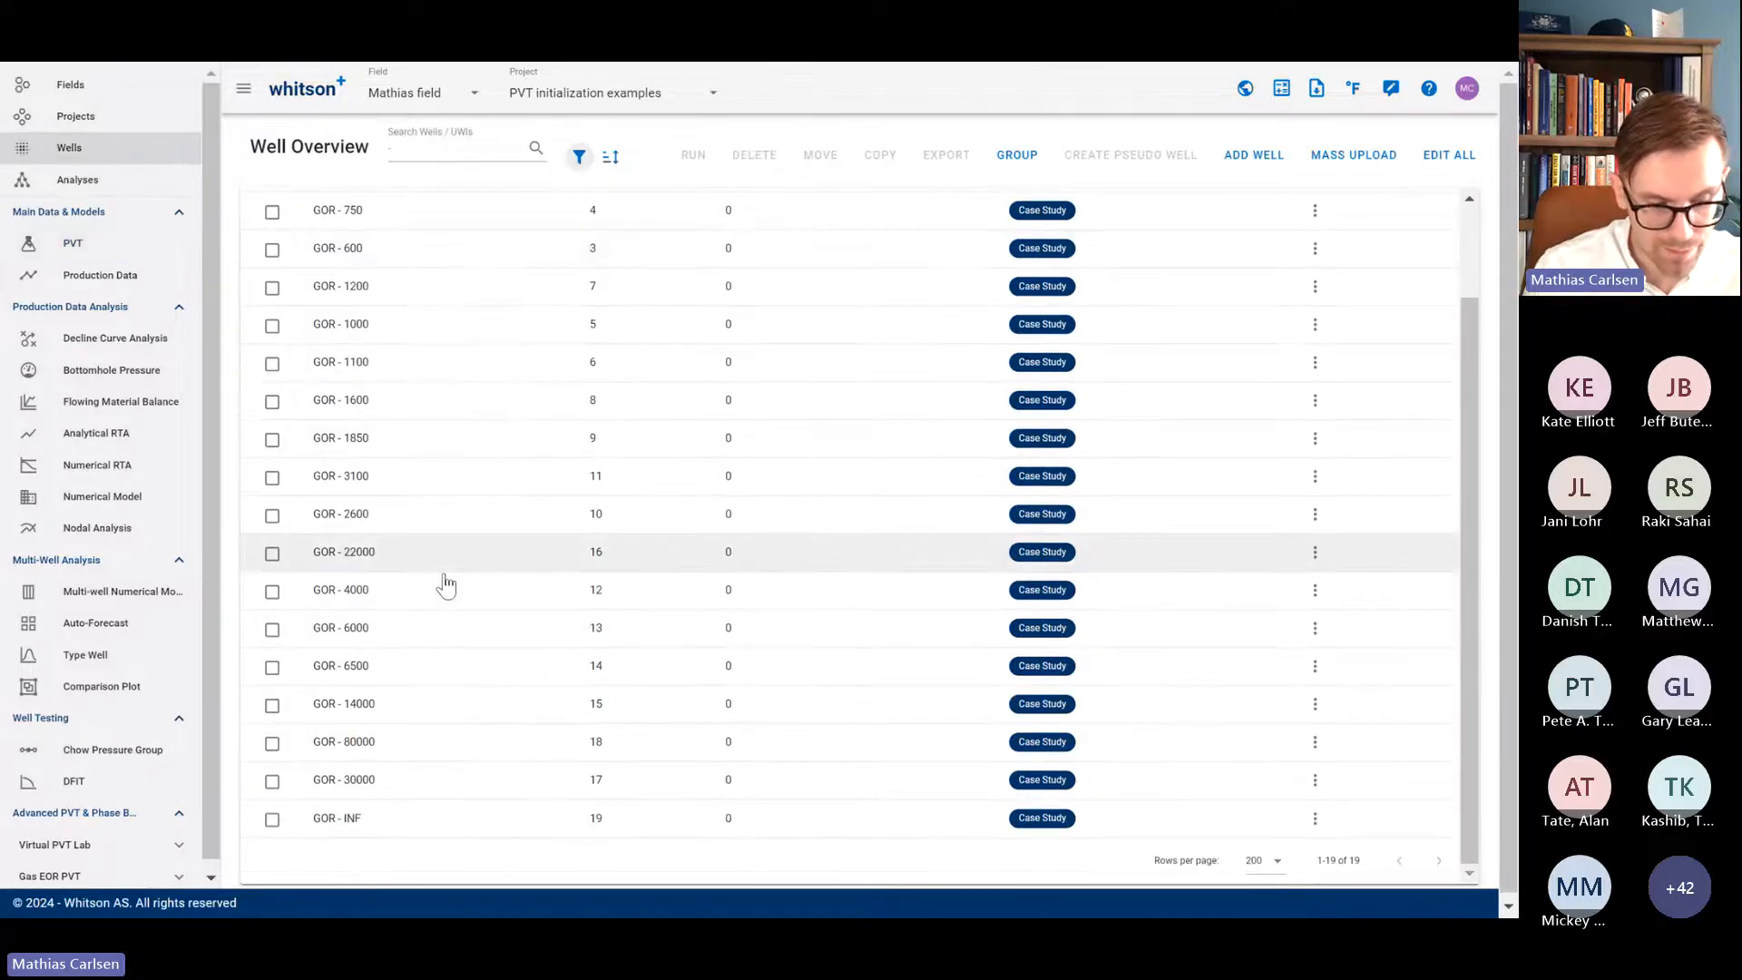
click(401, 703)
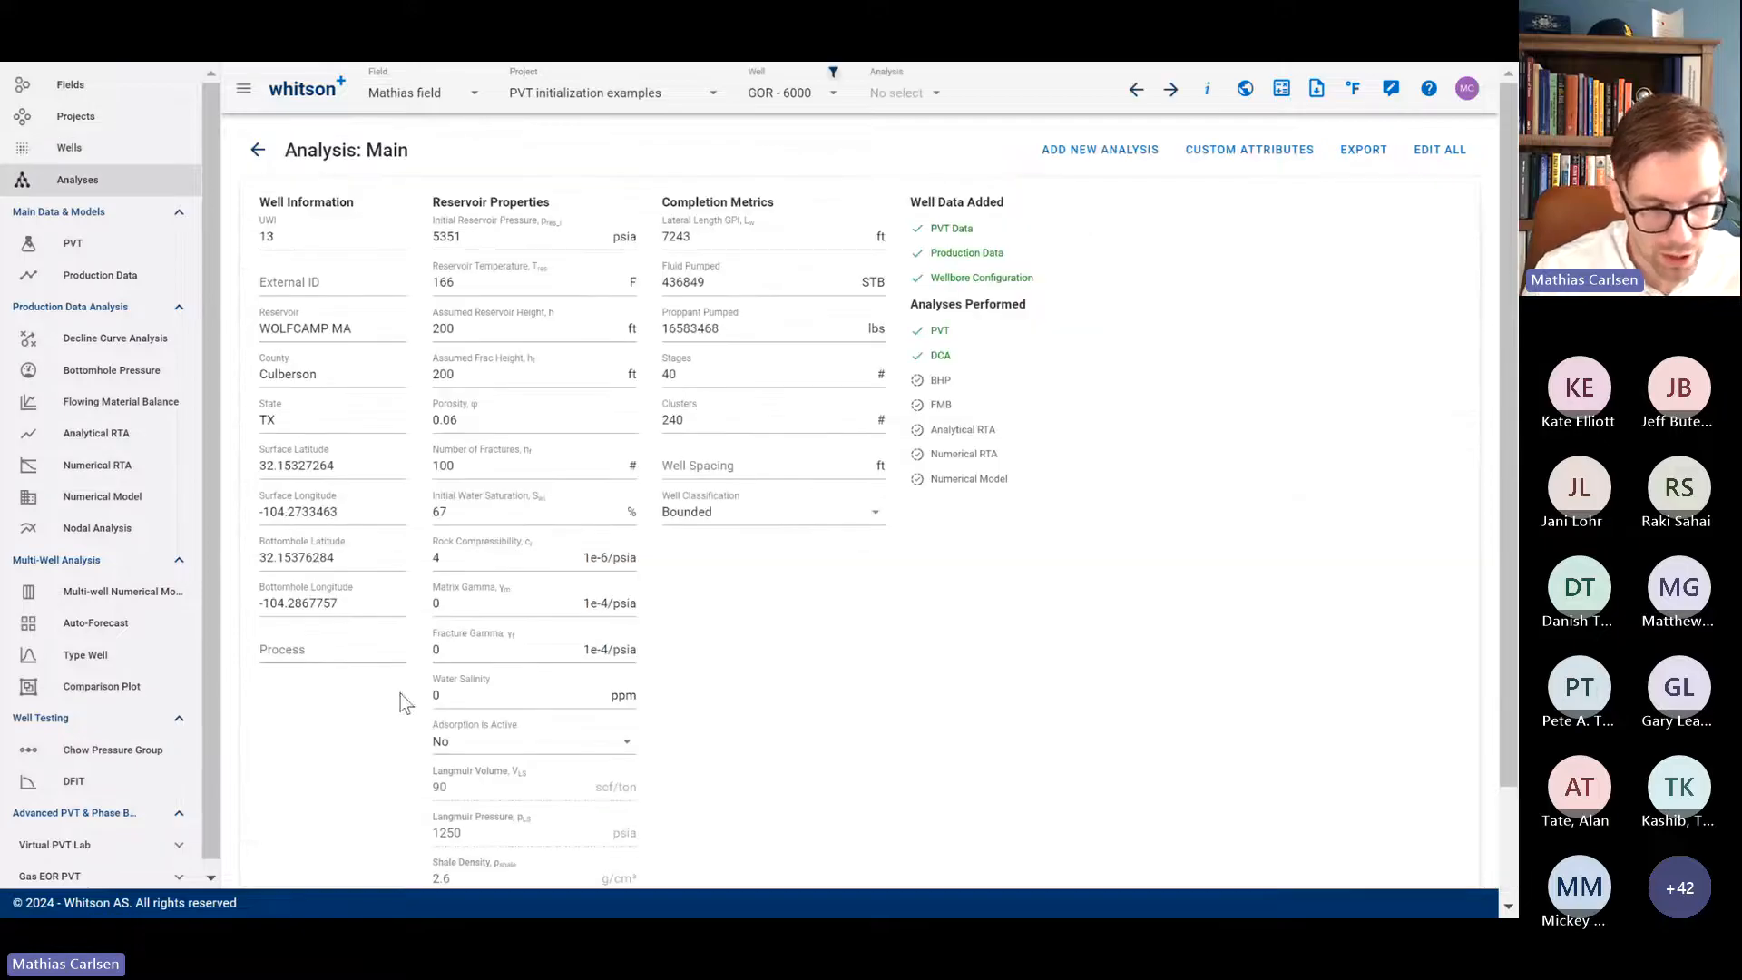
click(120, 247)
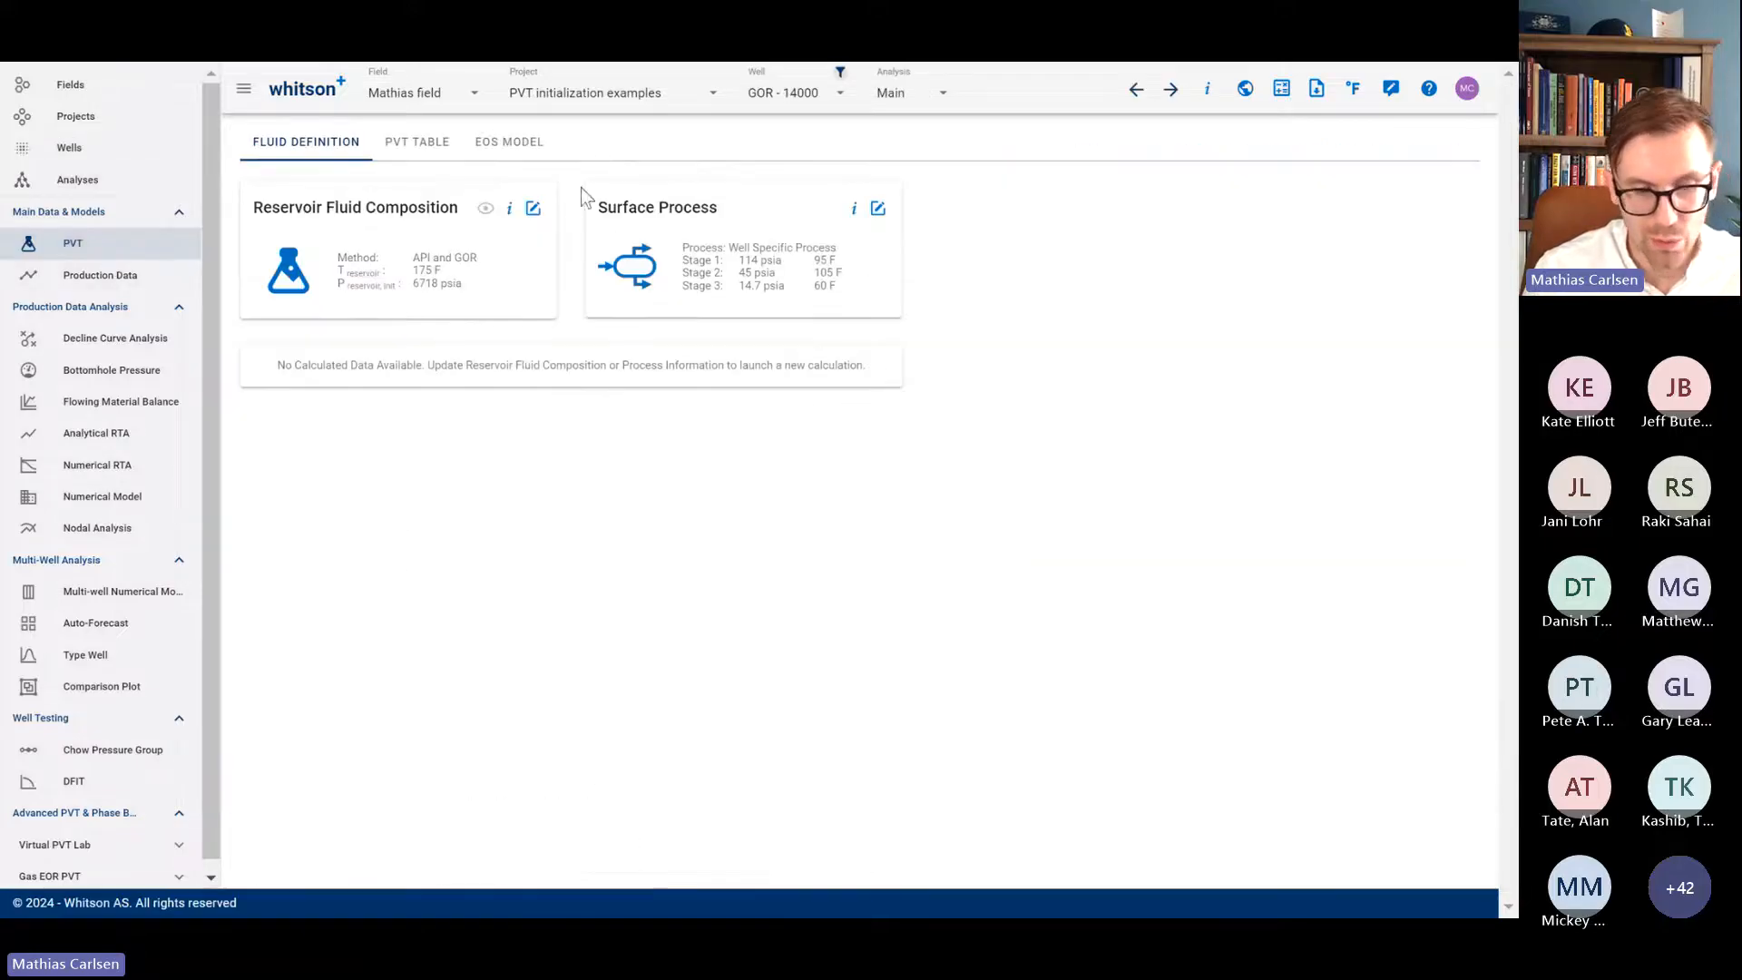
click(534, 208)
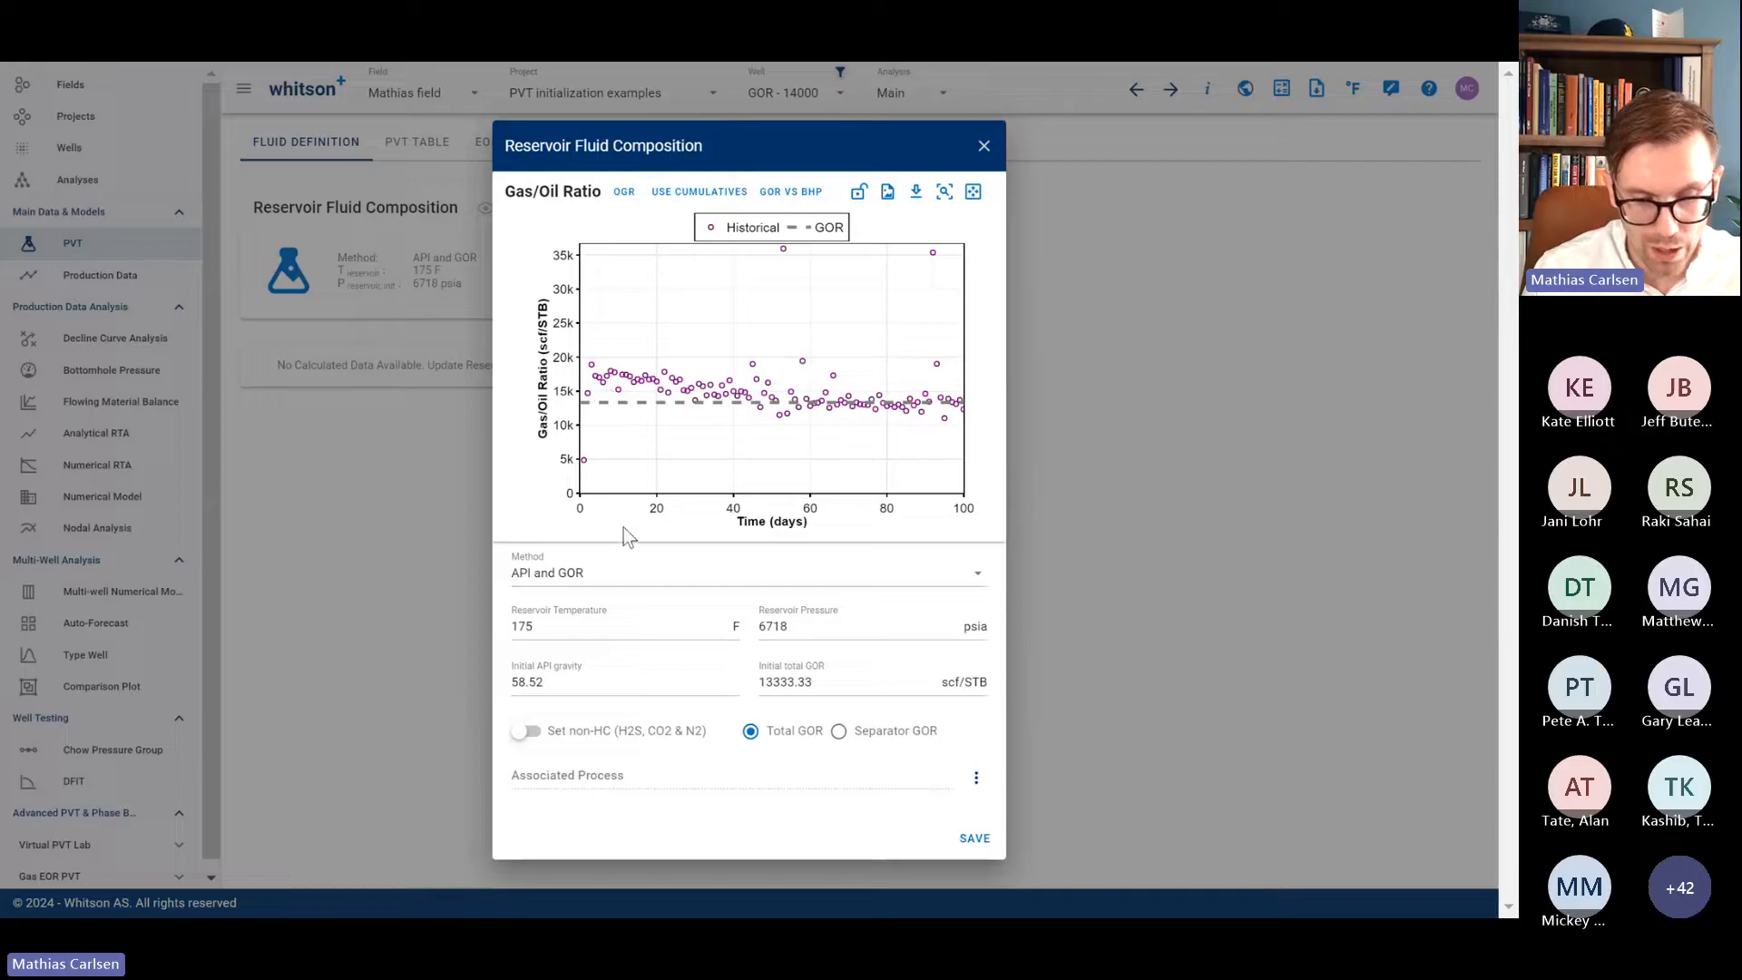
click(612, 564)
click(600, 583)
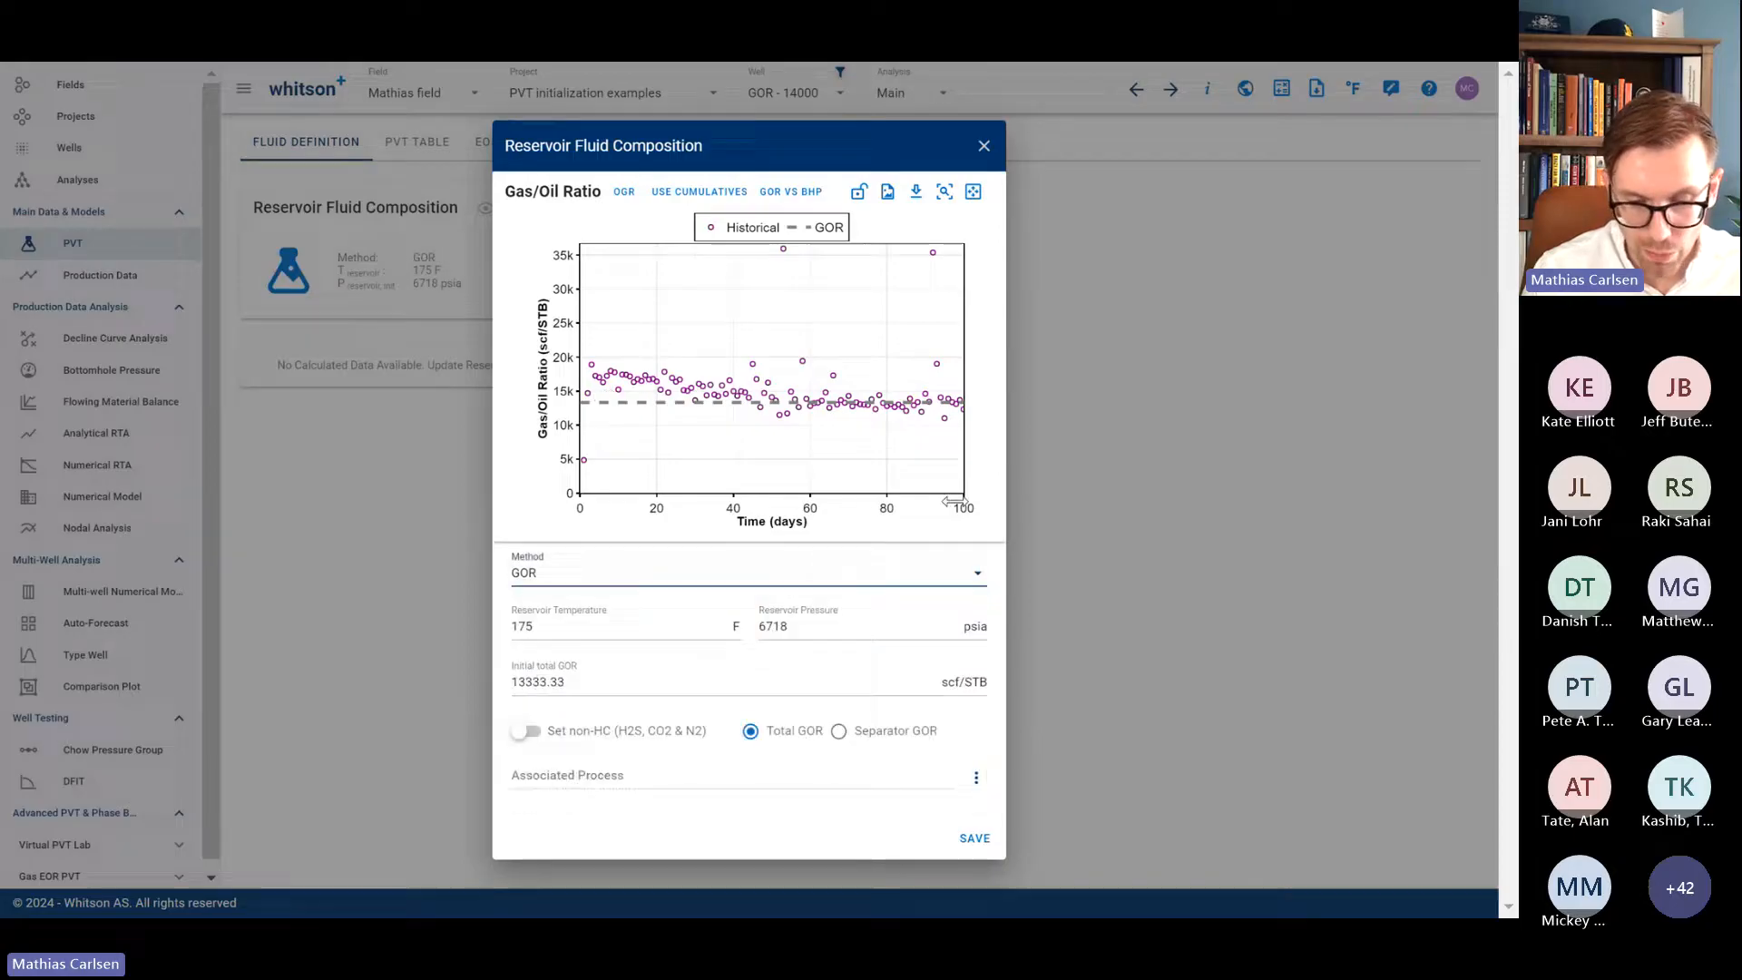
drag(911, 500, 782, 511)
Step: Switch to the PowerPoint slide show, review the GOR versus saturation pressure slide, and return to whitson+
key(alt+Tab)
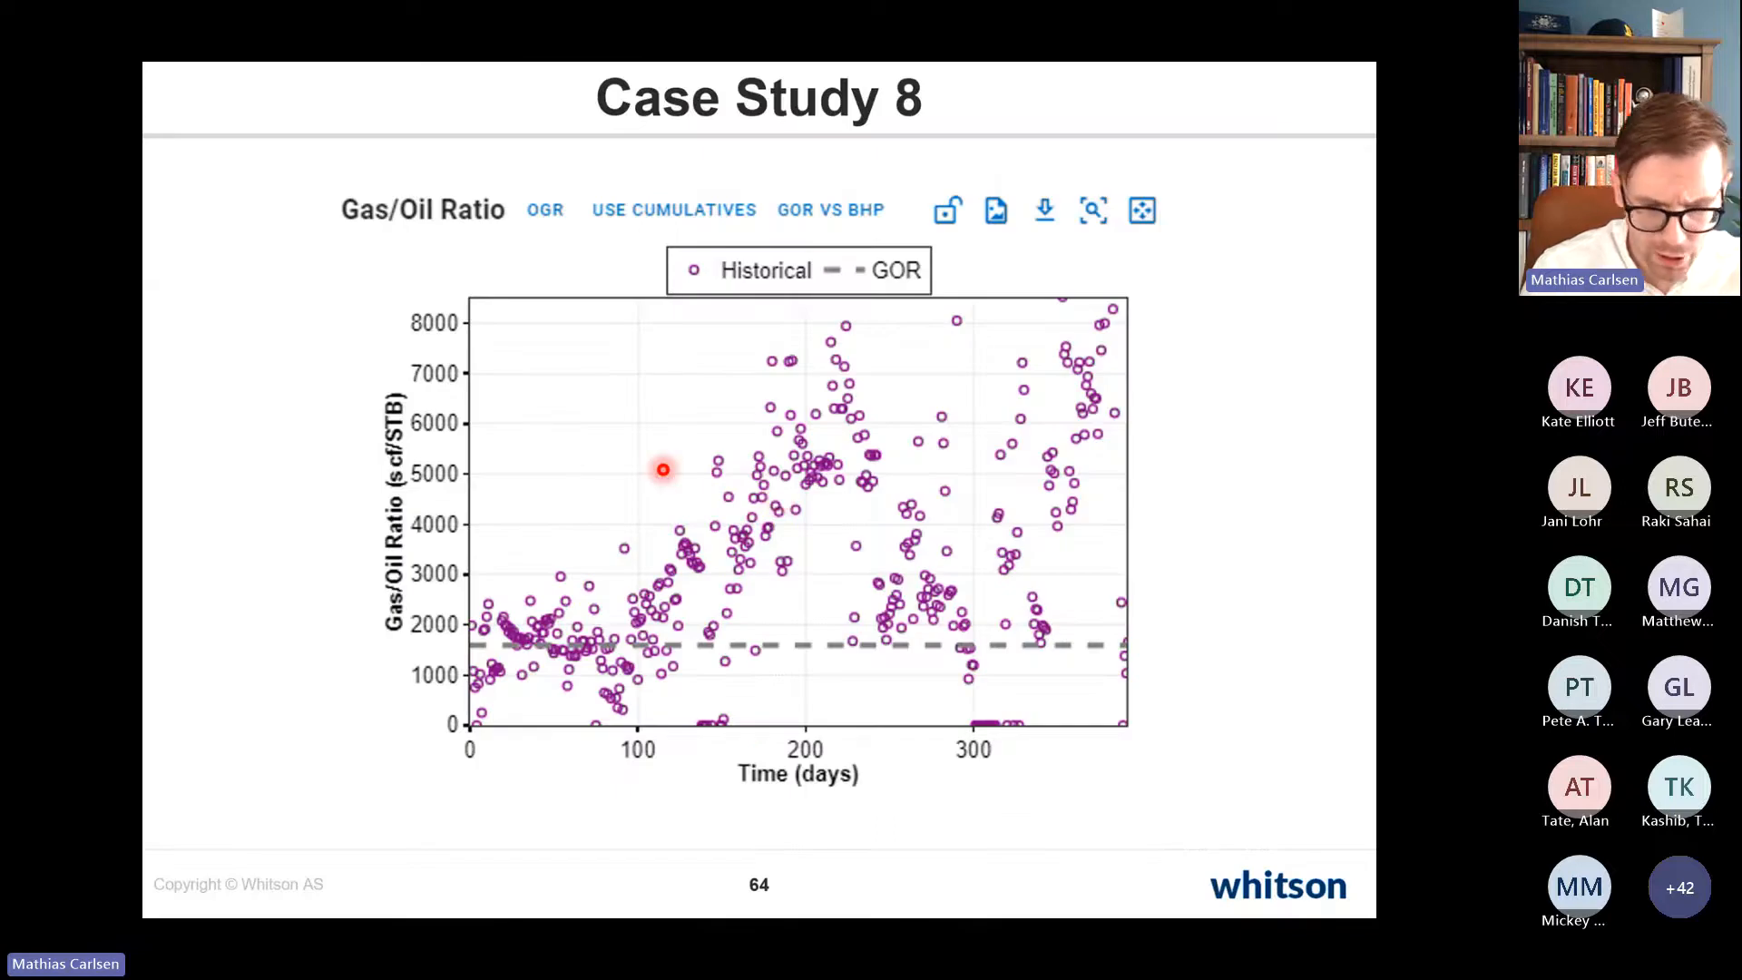
key(Right)
key(Right)
key(Right)
key(Right)
key(Right)
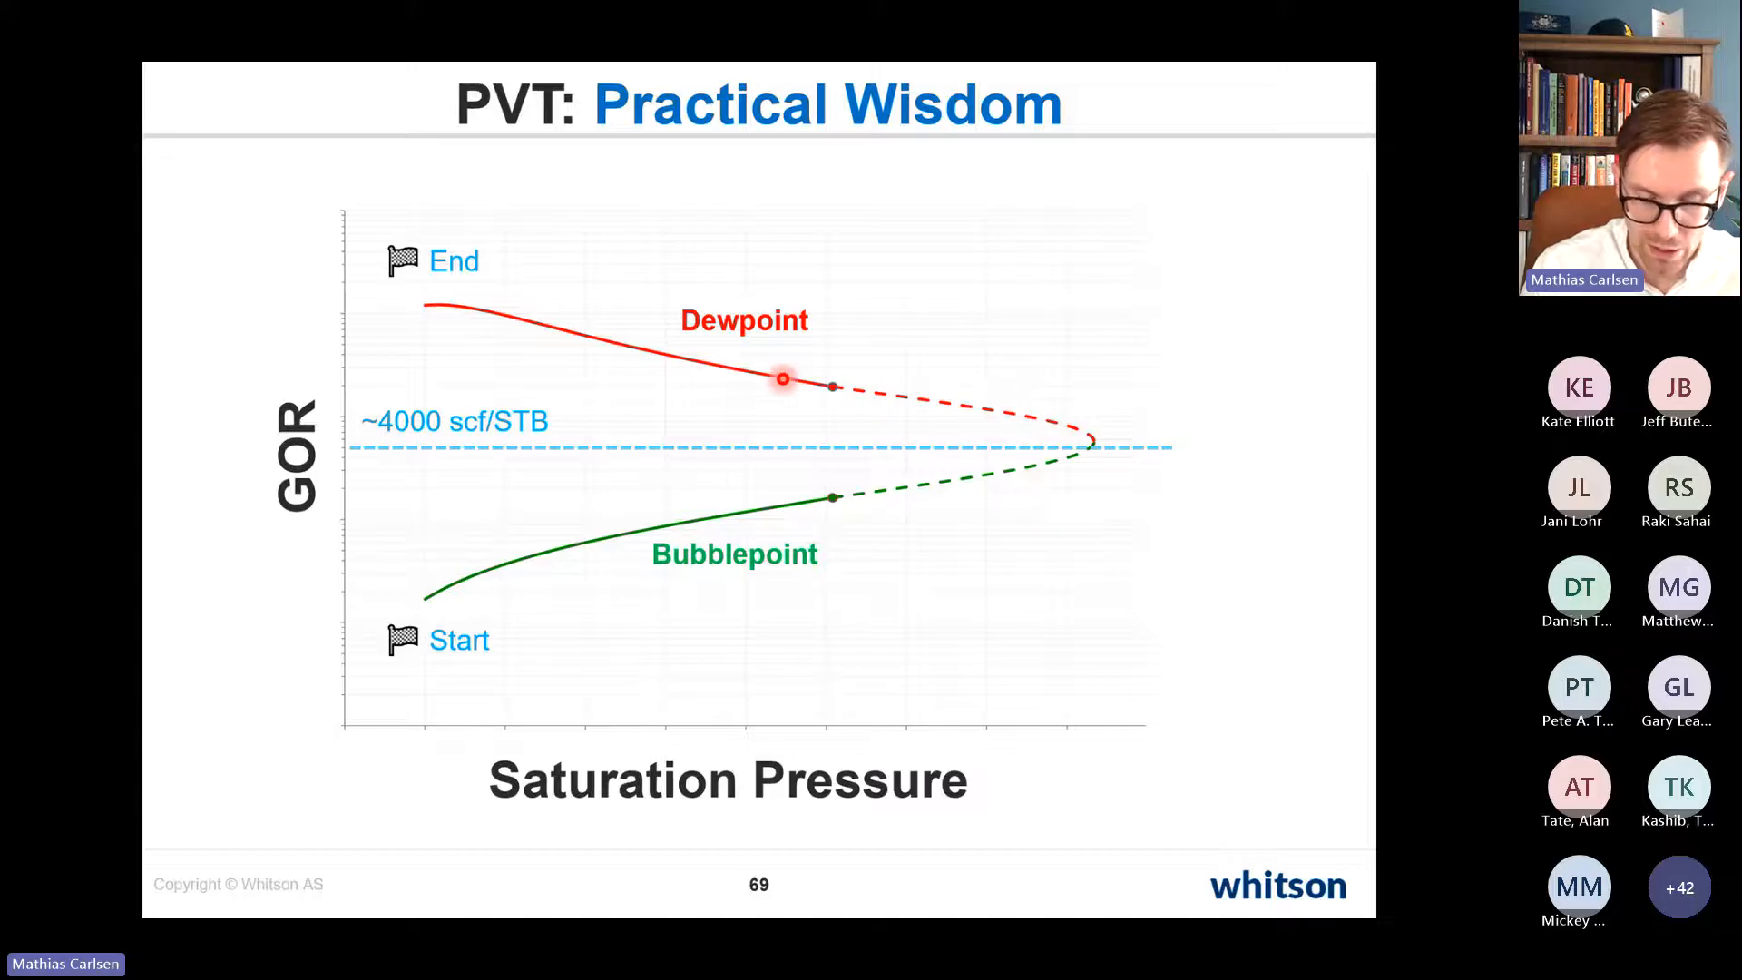
key(Right)
key(Right)
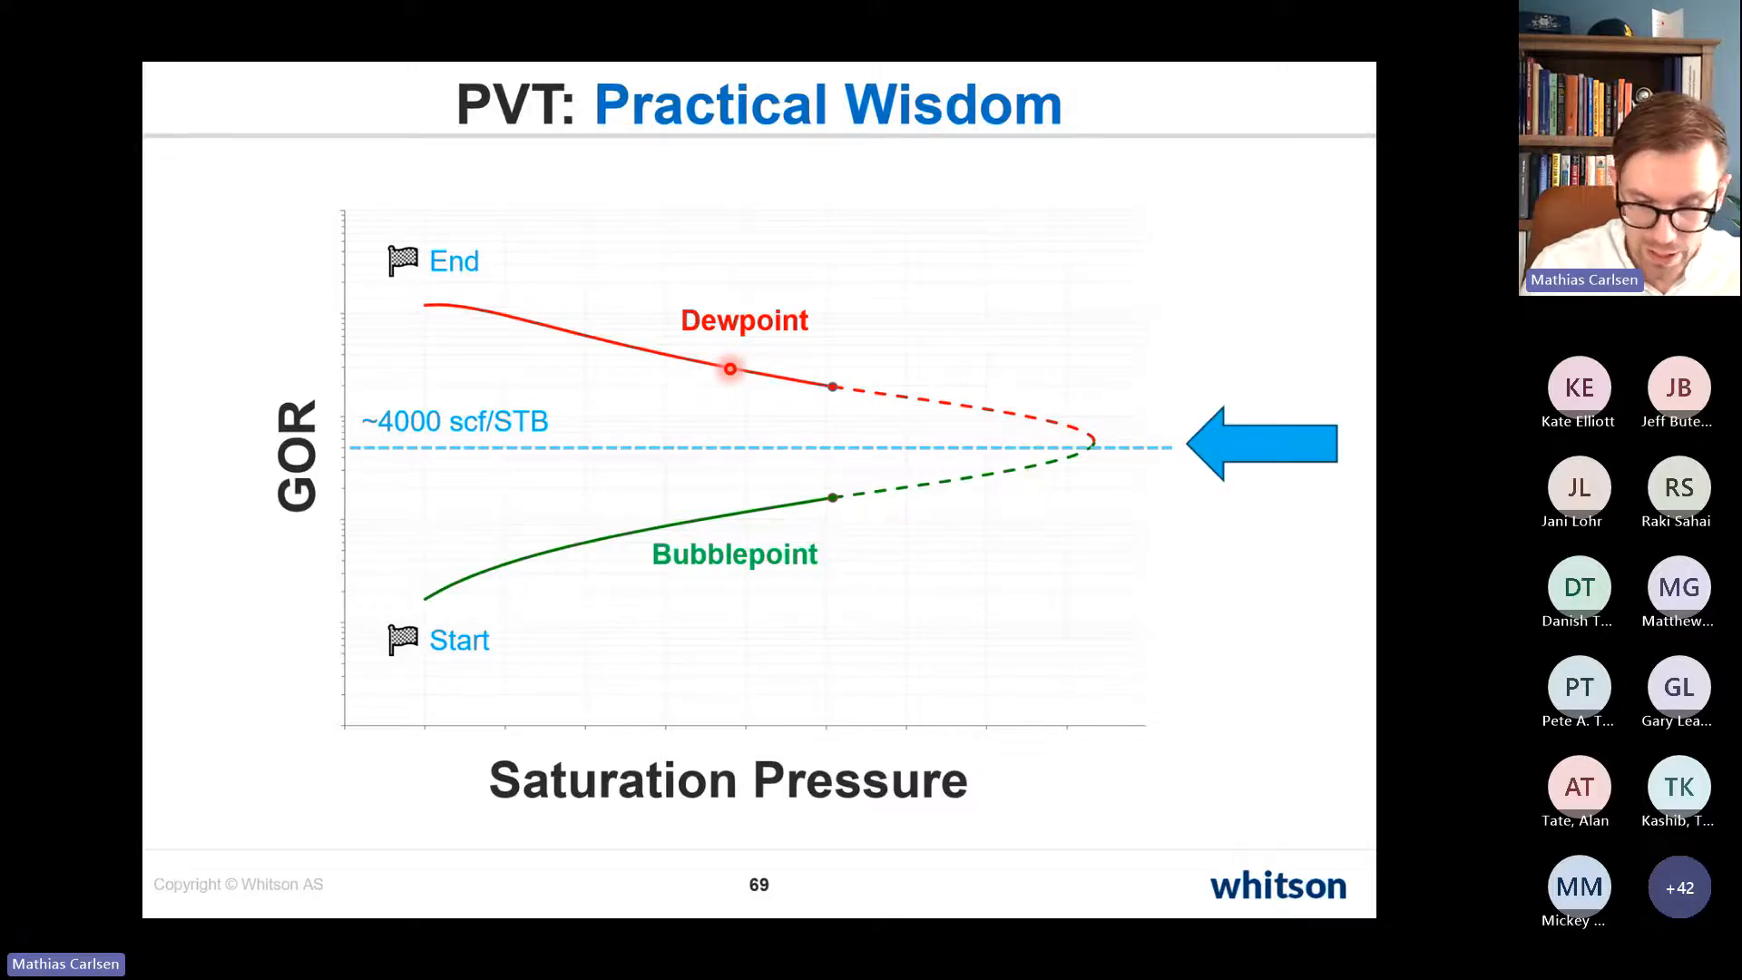
key(Left)
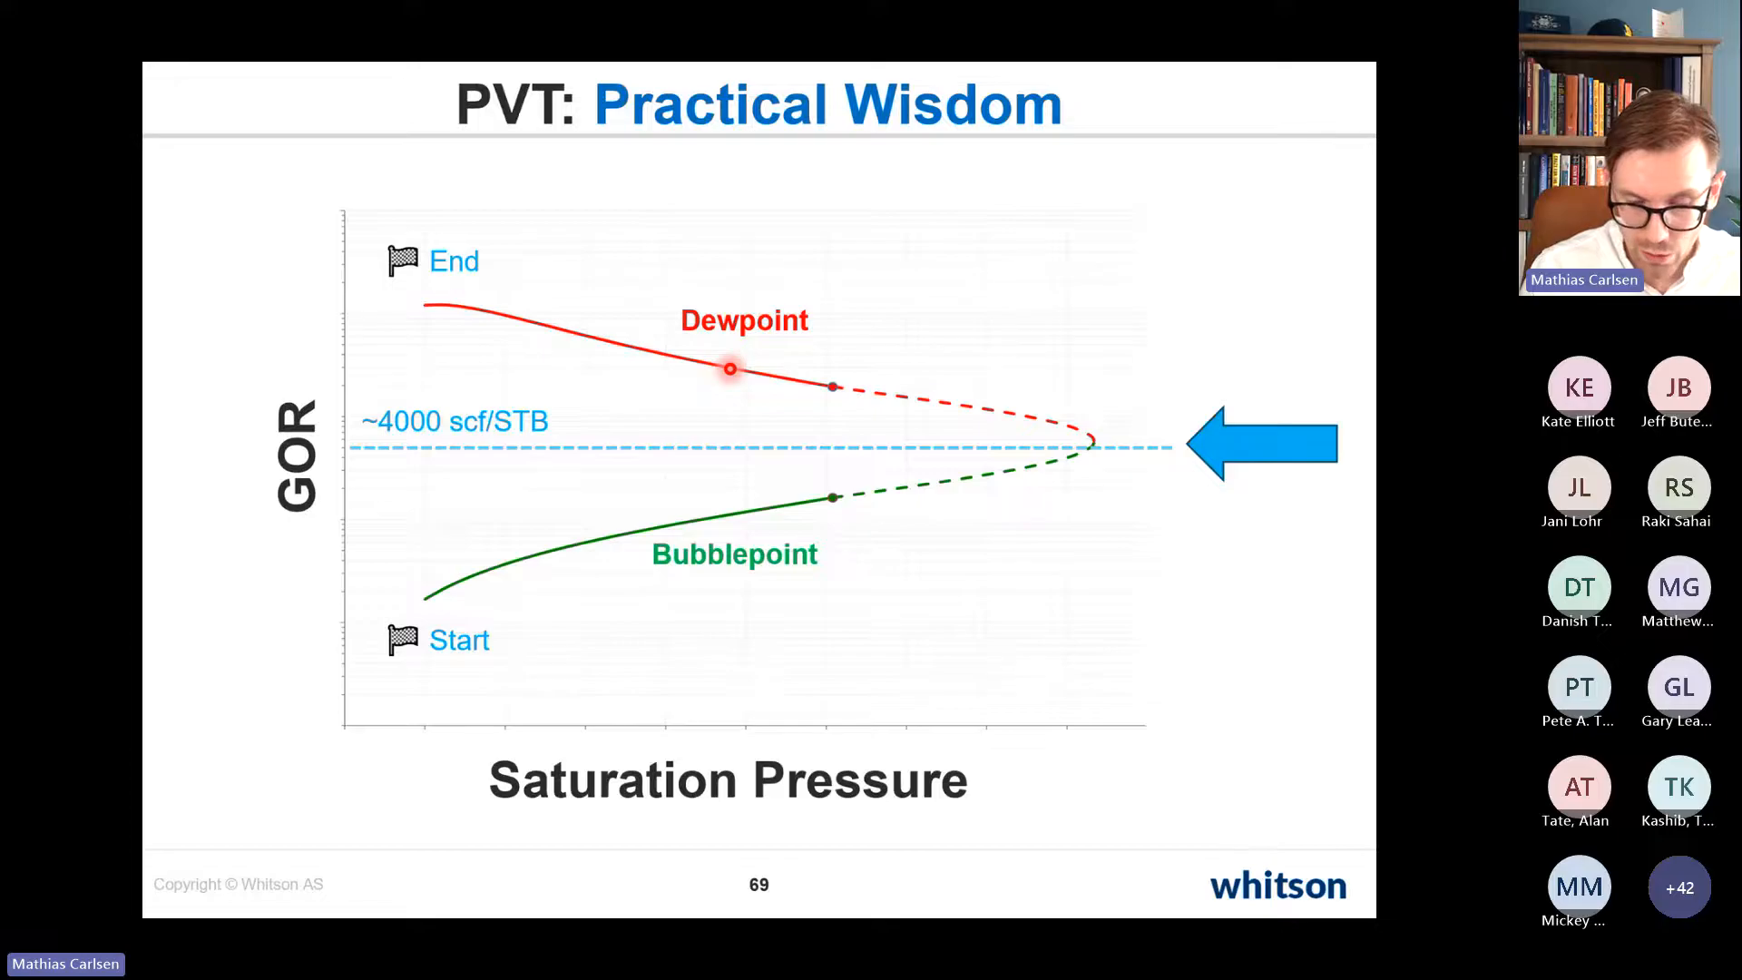
key(alt+Tab)
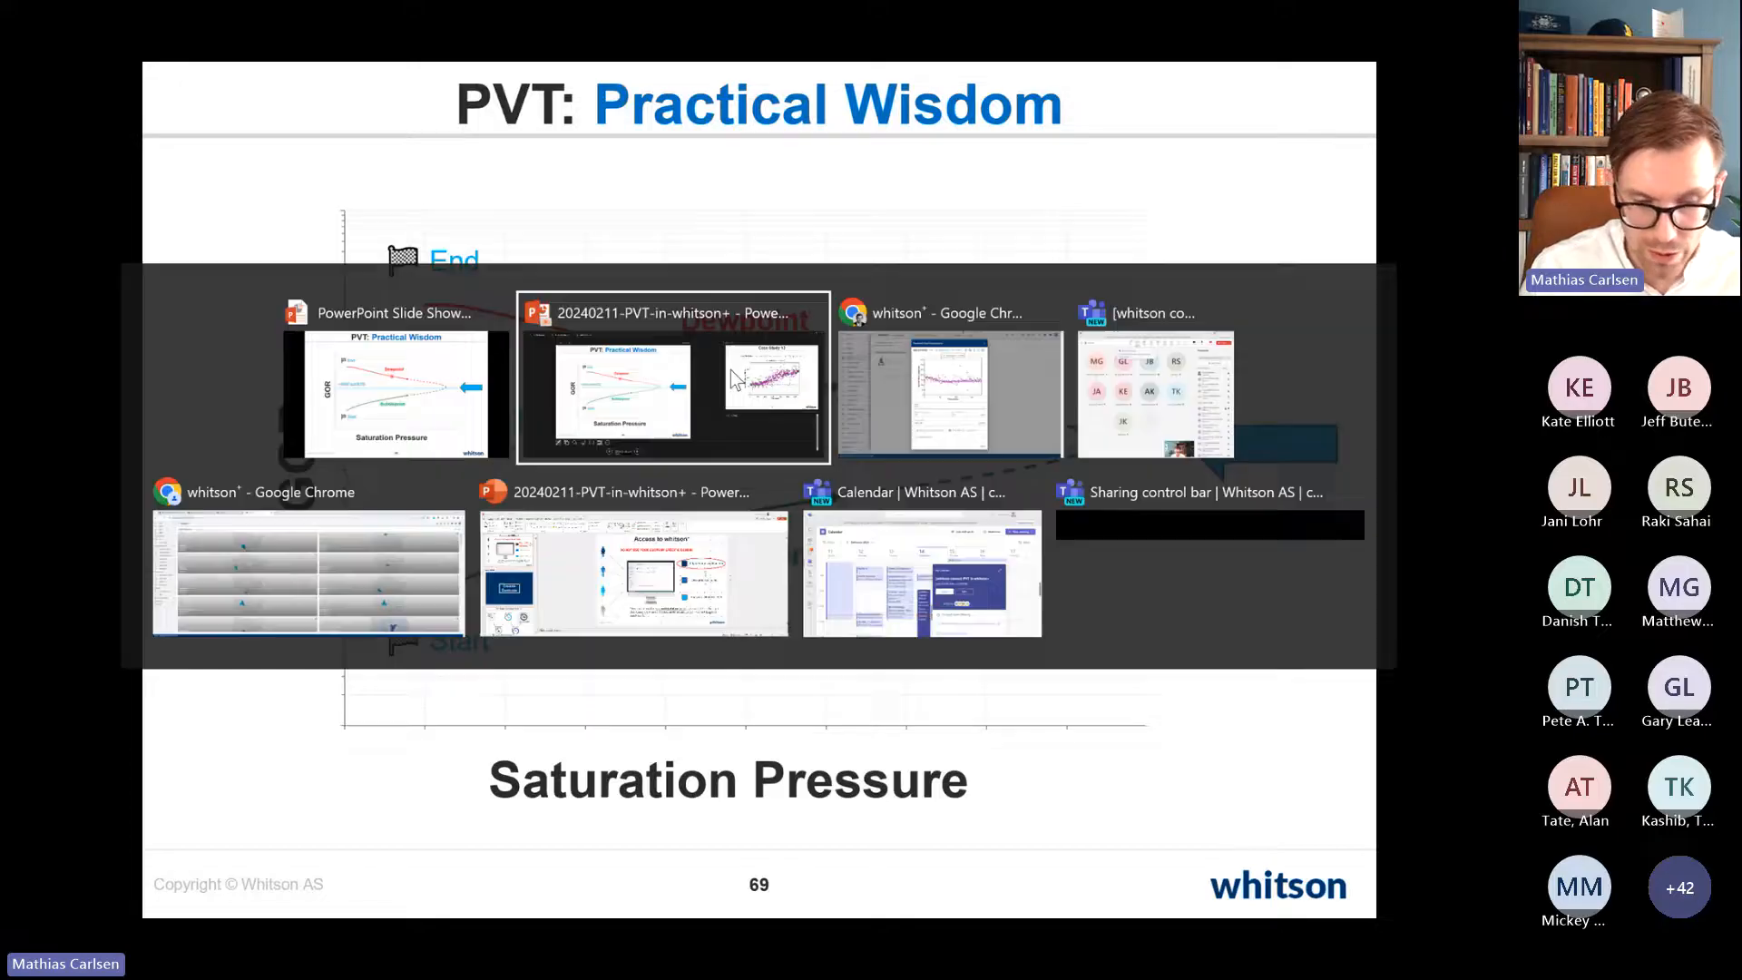
key(alt+Tab)
key(Tab)
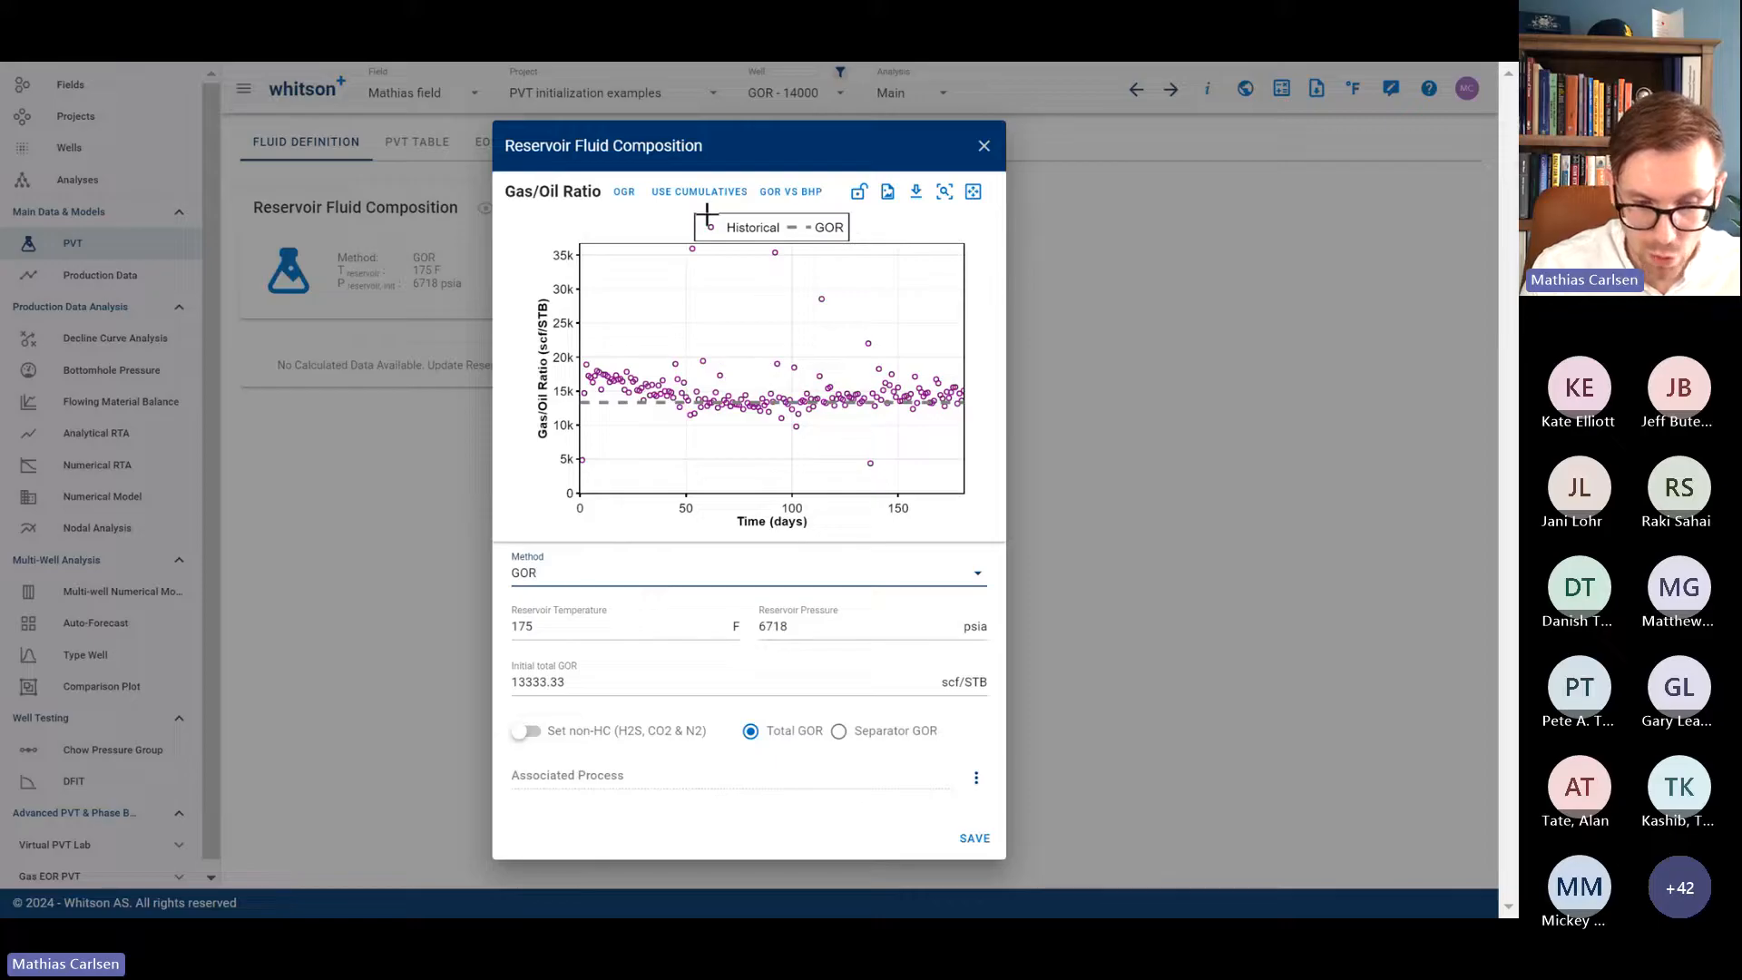
Step: Check well GOR - 14000's trend against cumulative-based GOR and save the composition with an initial total GOR of 13333.33 scf/STB
click(709, 190)
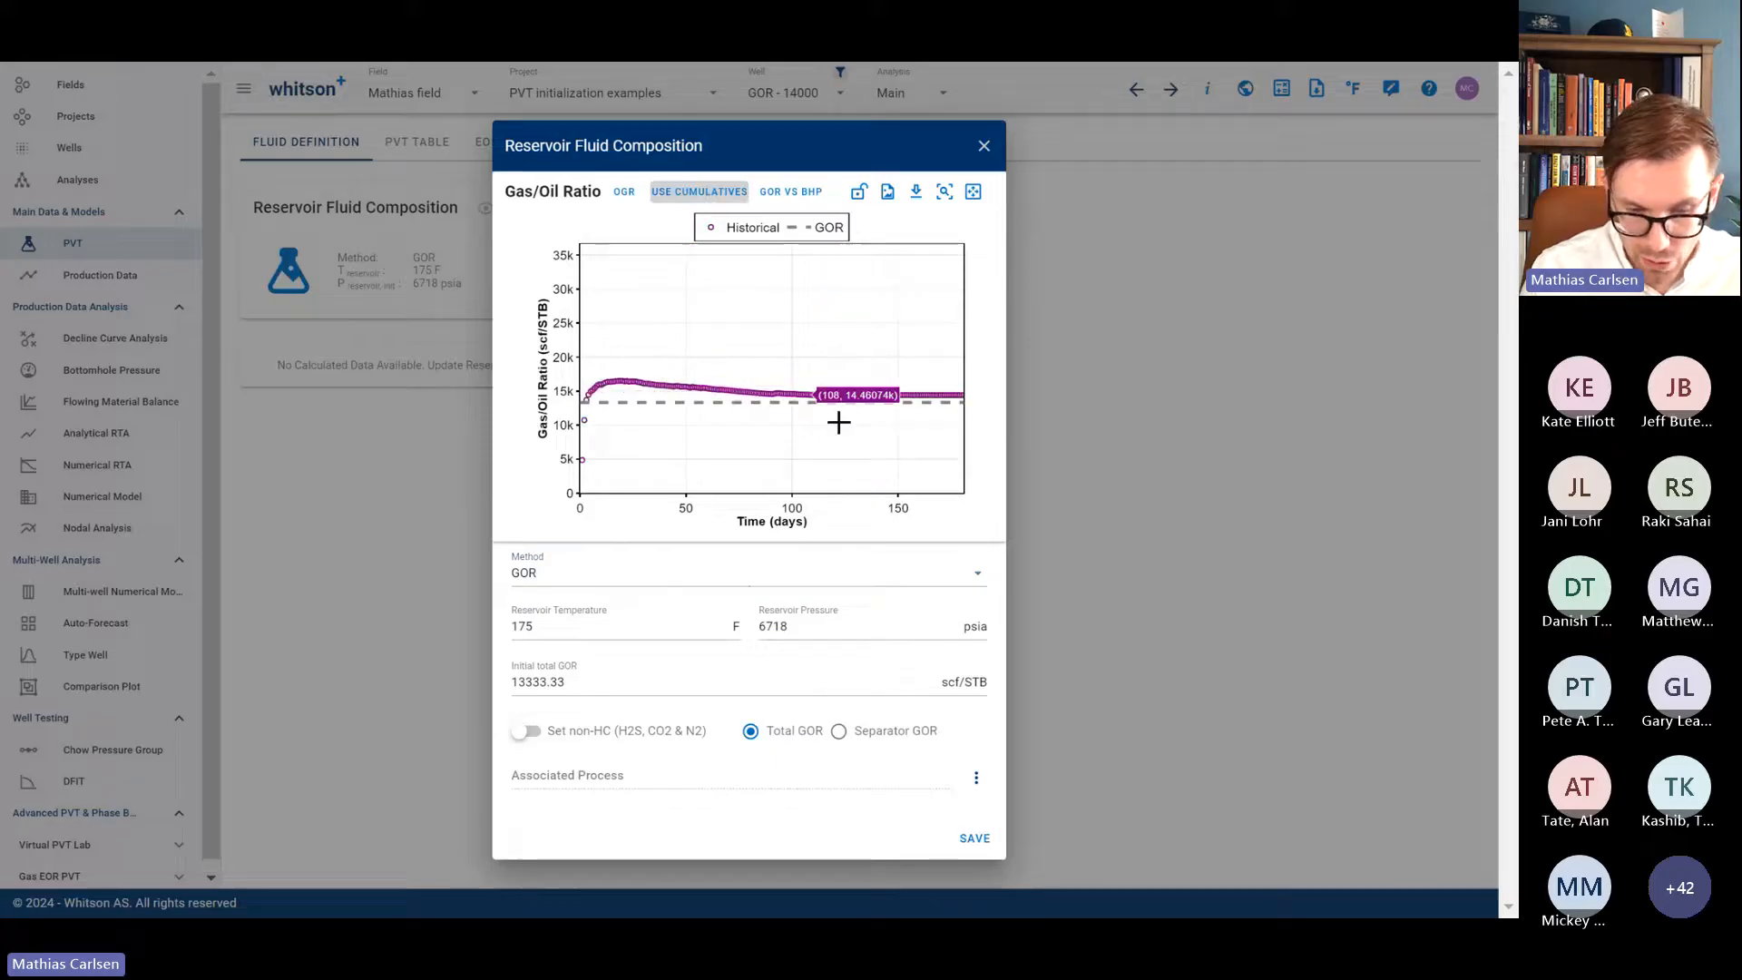
click(700, 195)
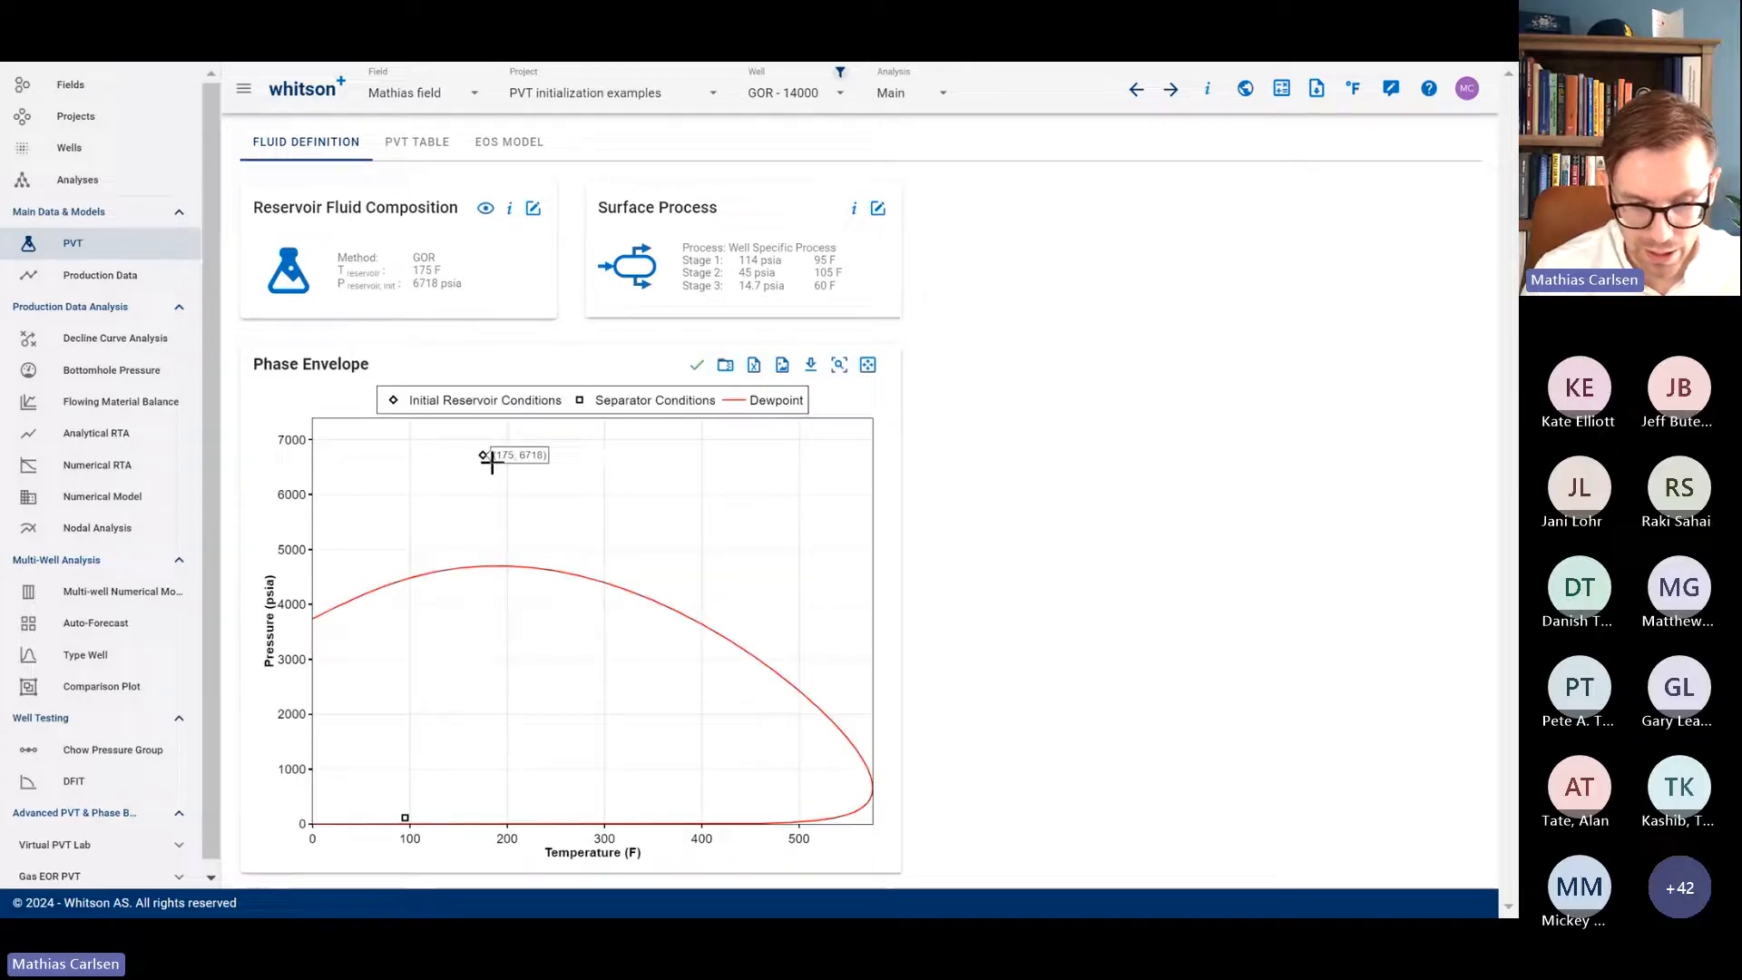
Step: Examine well GOR - 14000's initial conditions against the phase envelope and its fluid properties in the PVT table
click(419, 142)
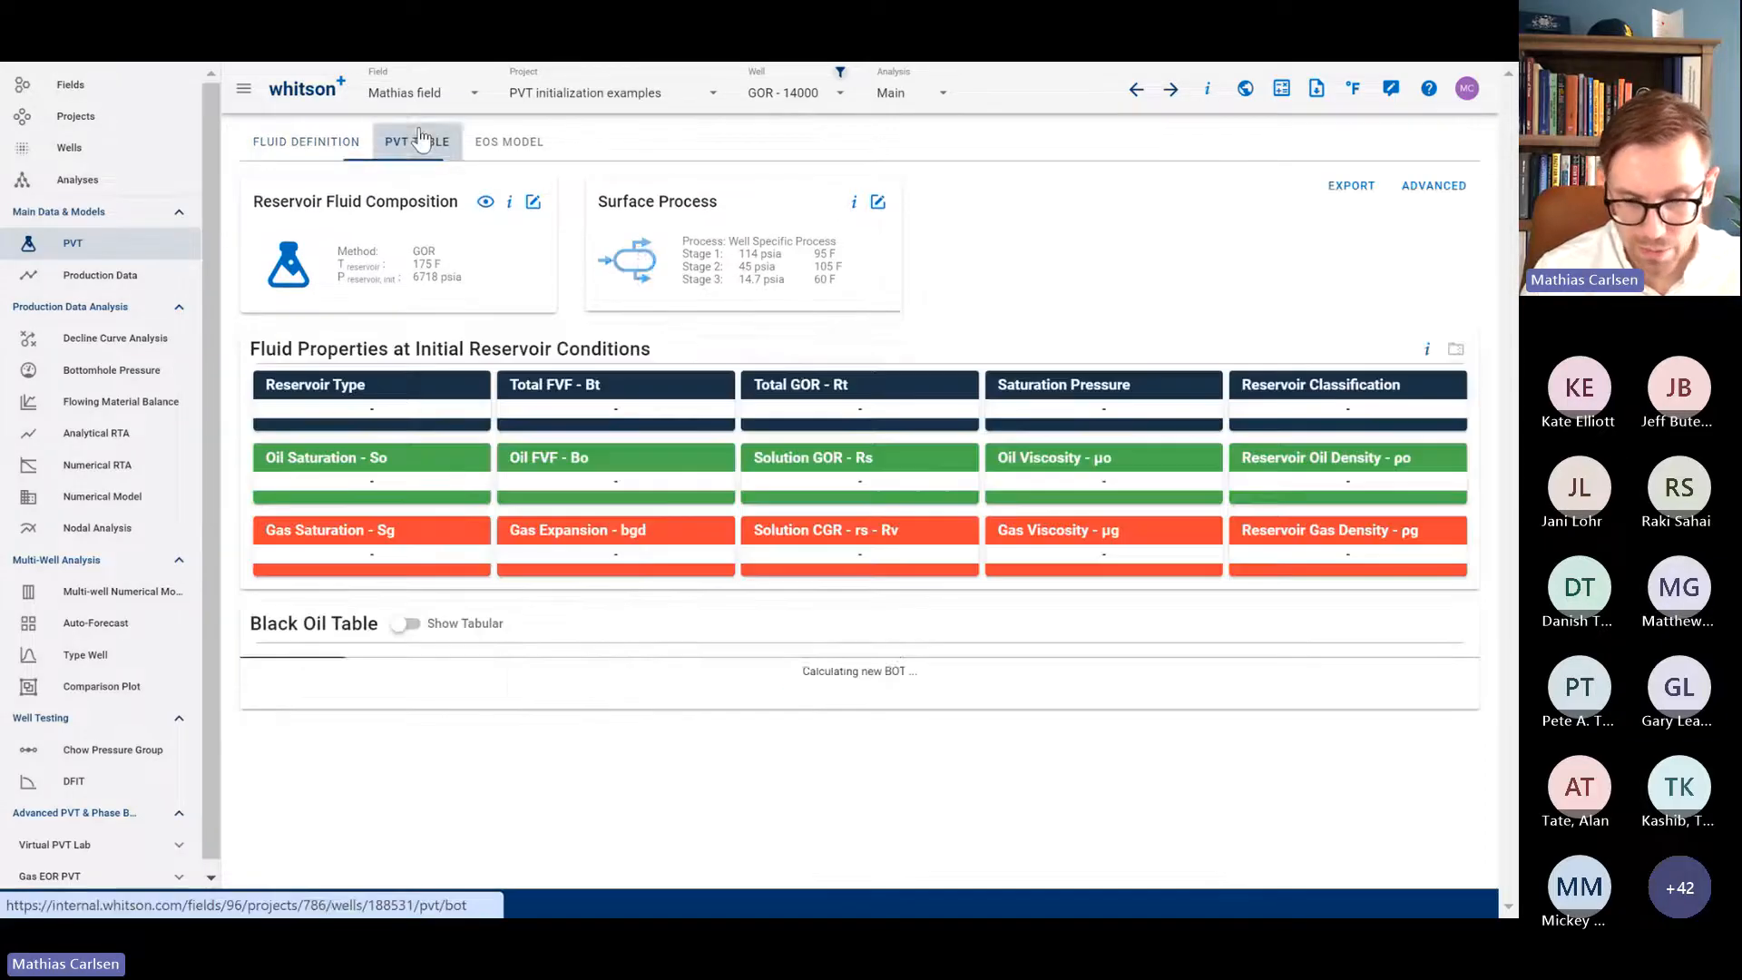
click(306, 143)
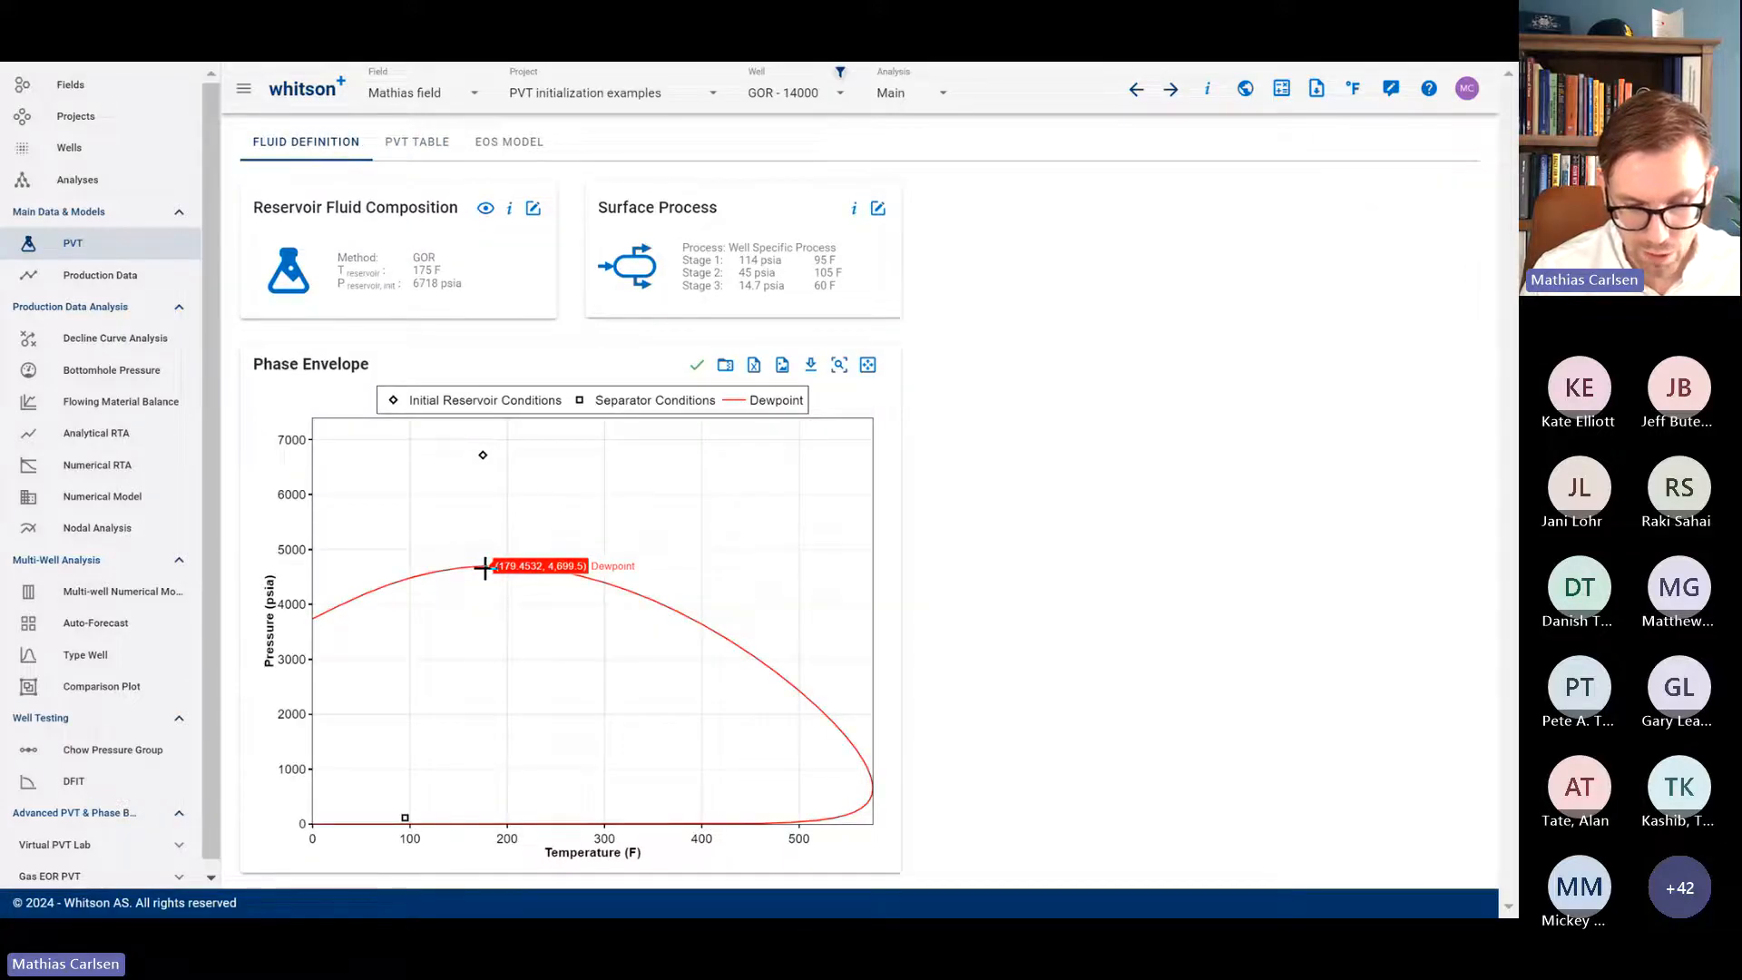
click(417, 142)
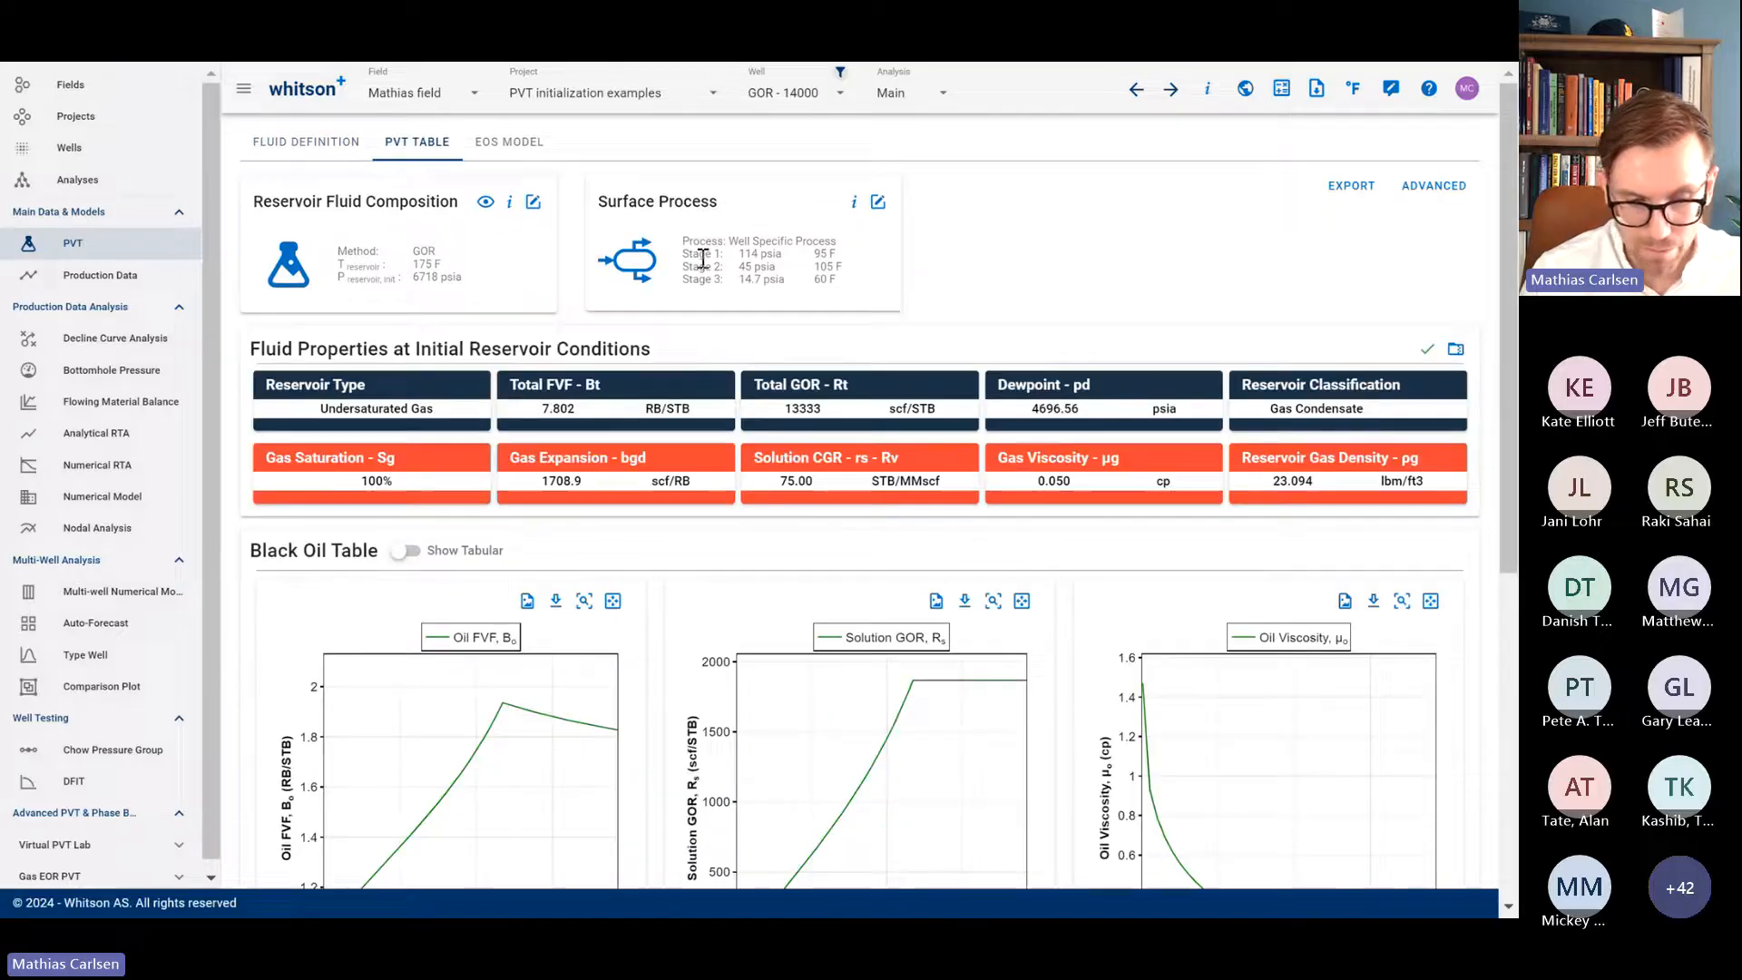
key(alt+Tab)
key(alt+Tab)
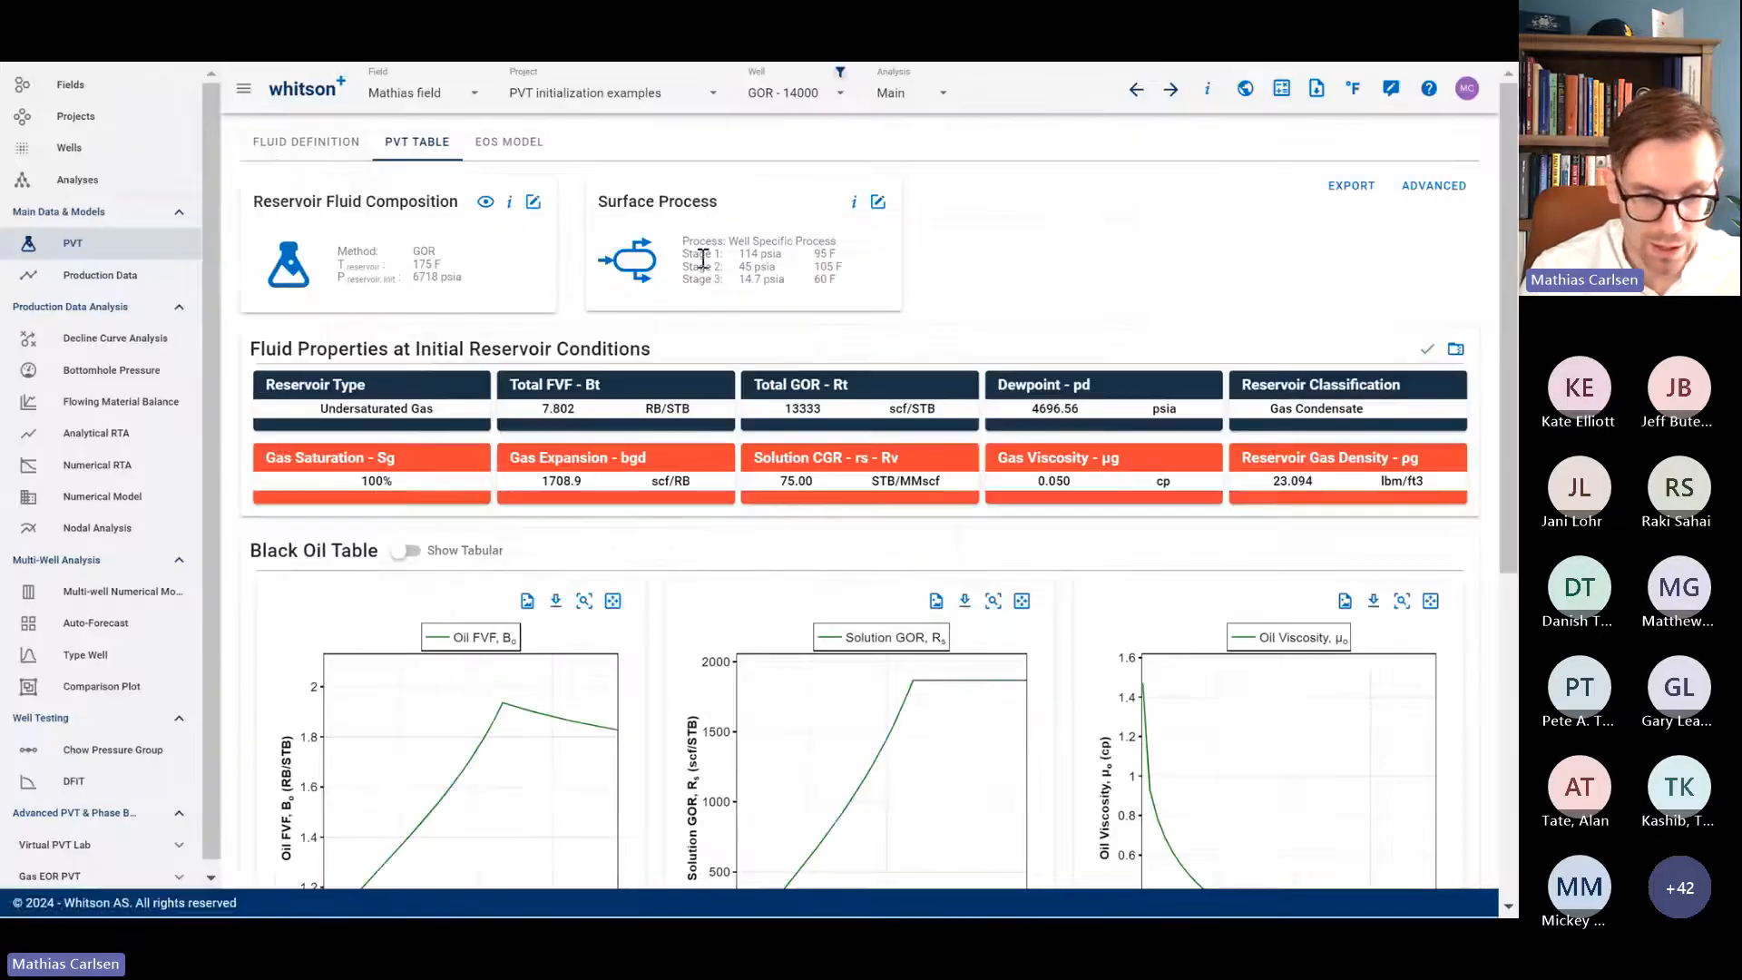
Step: Open the reservoir fluid composition of well GOR - 22000
click(124, 162)
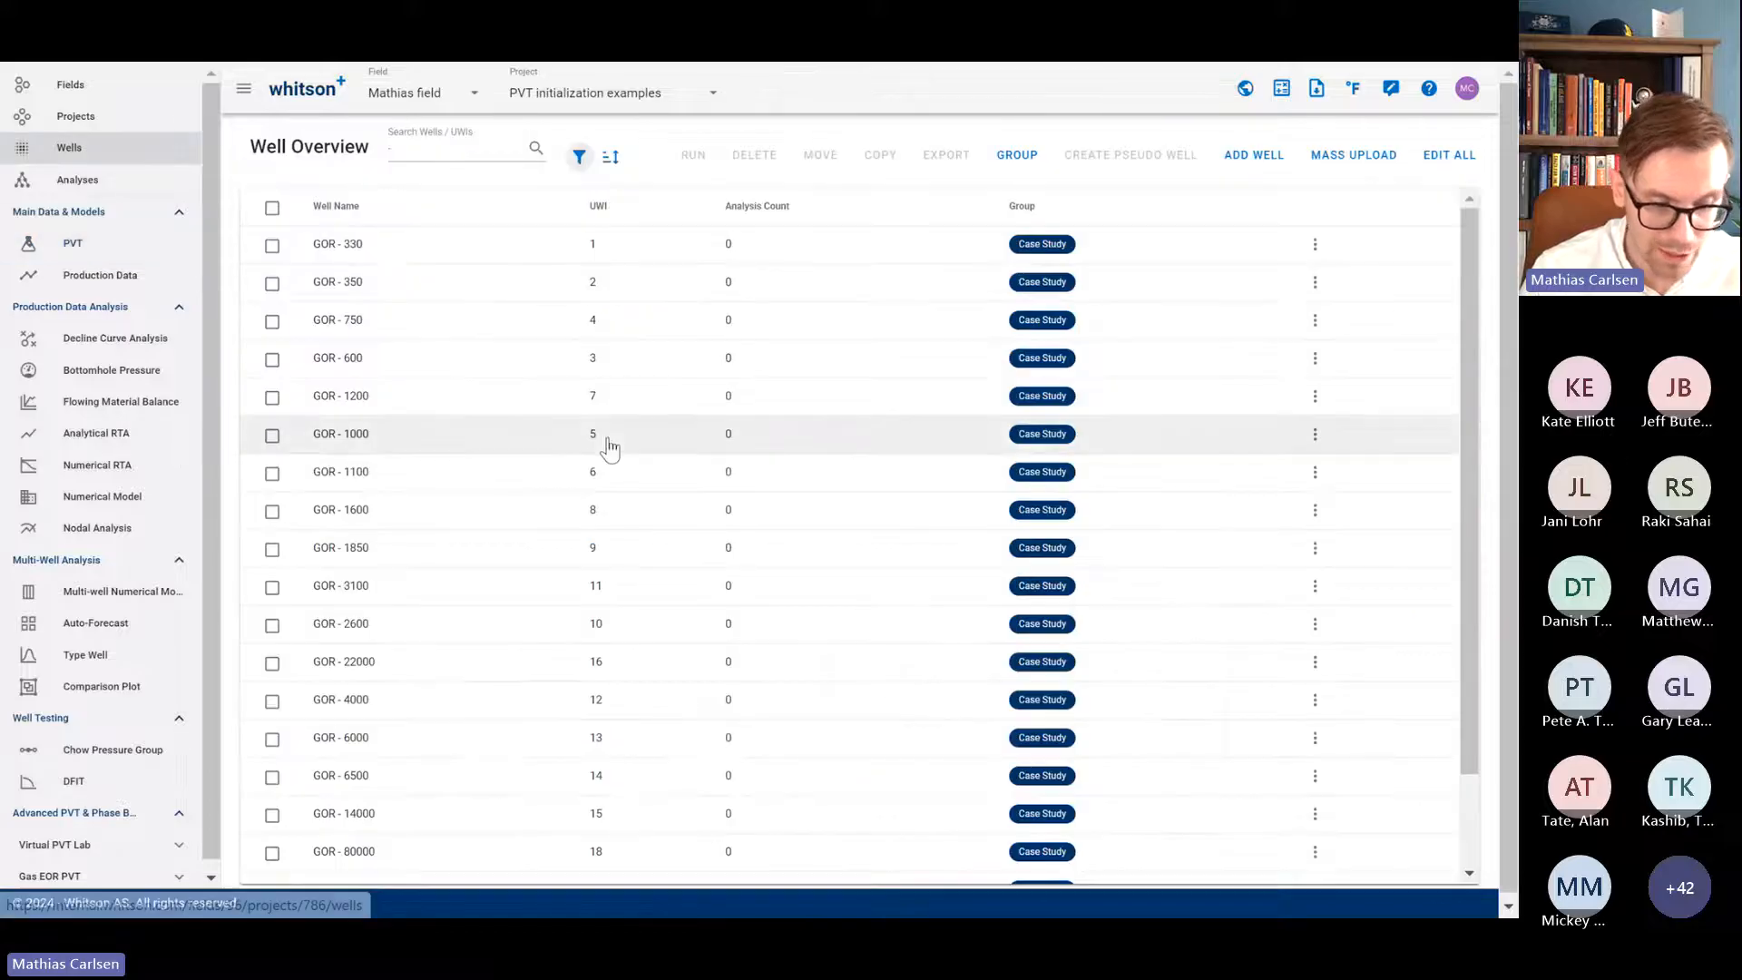
scroll(459, 687, down, 2)
click(442, 584)
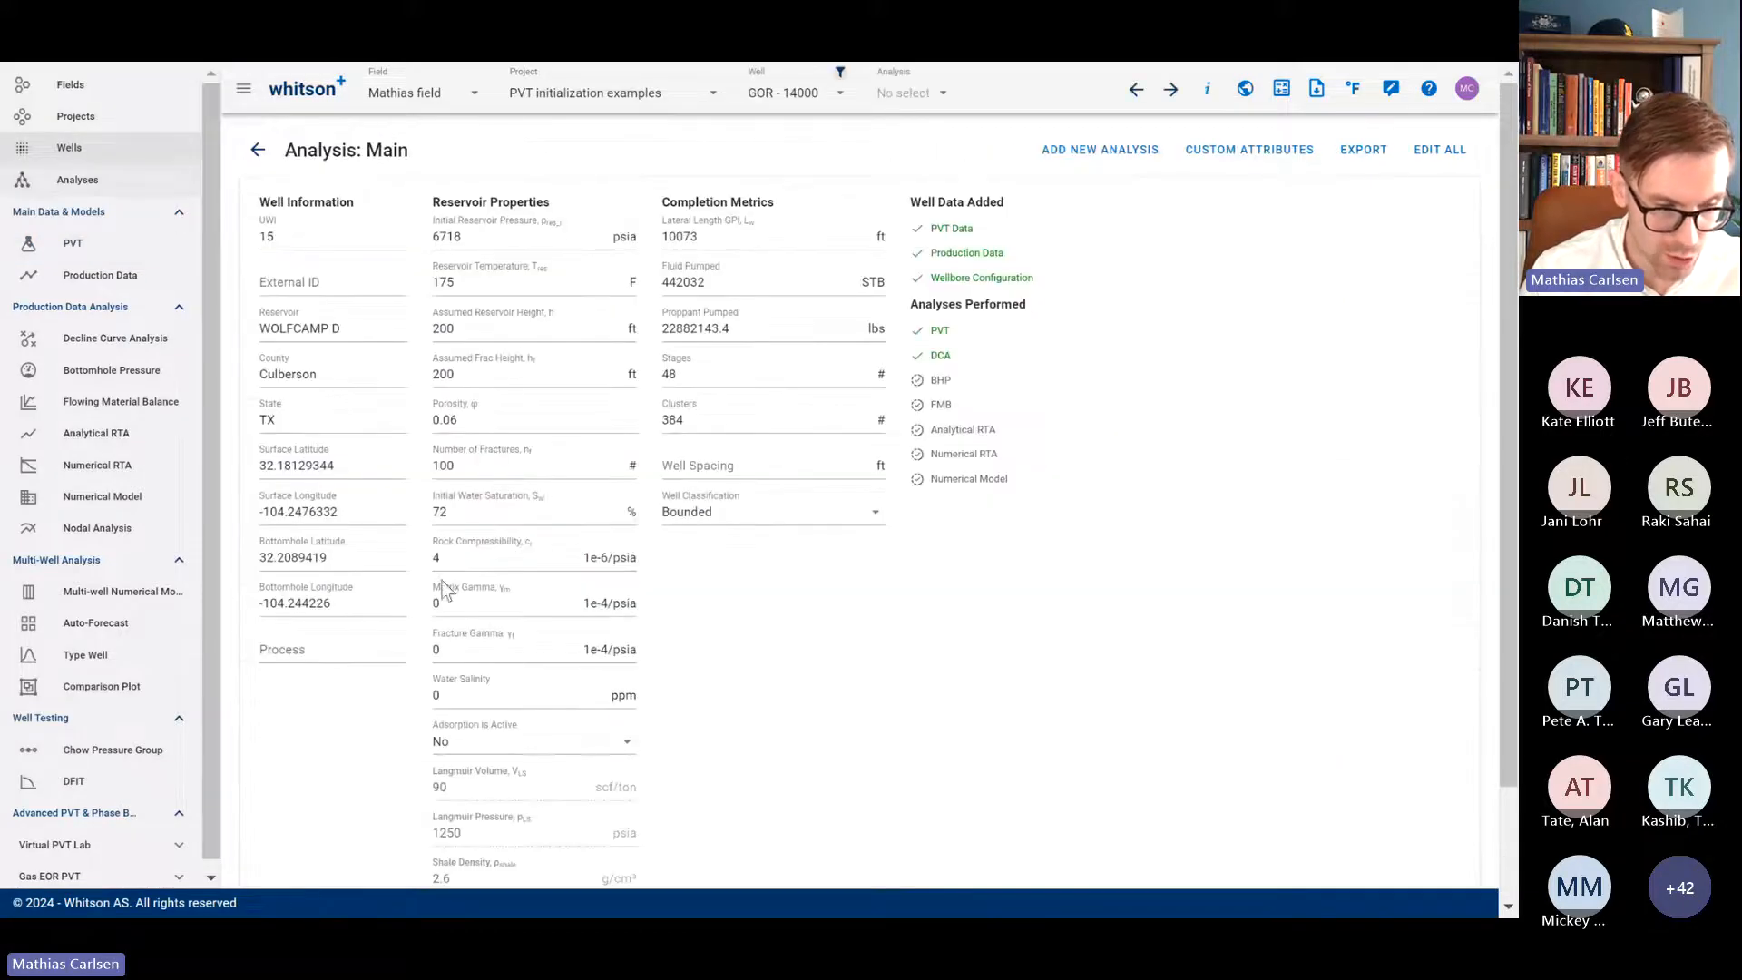
click(106, 245)
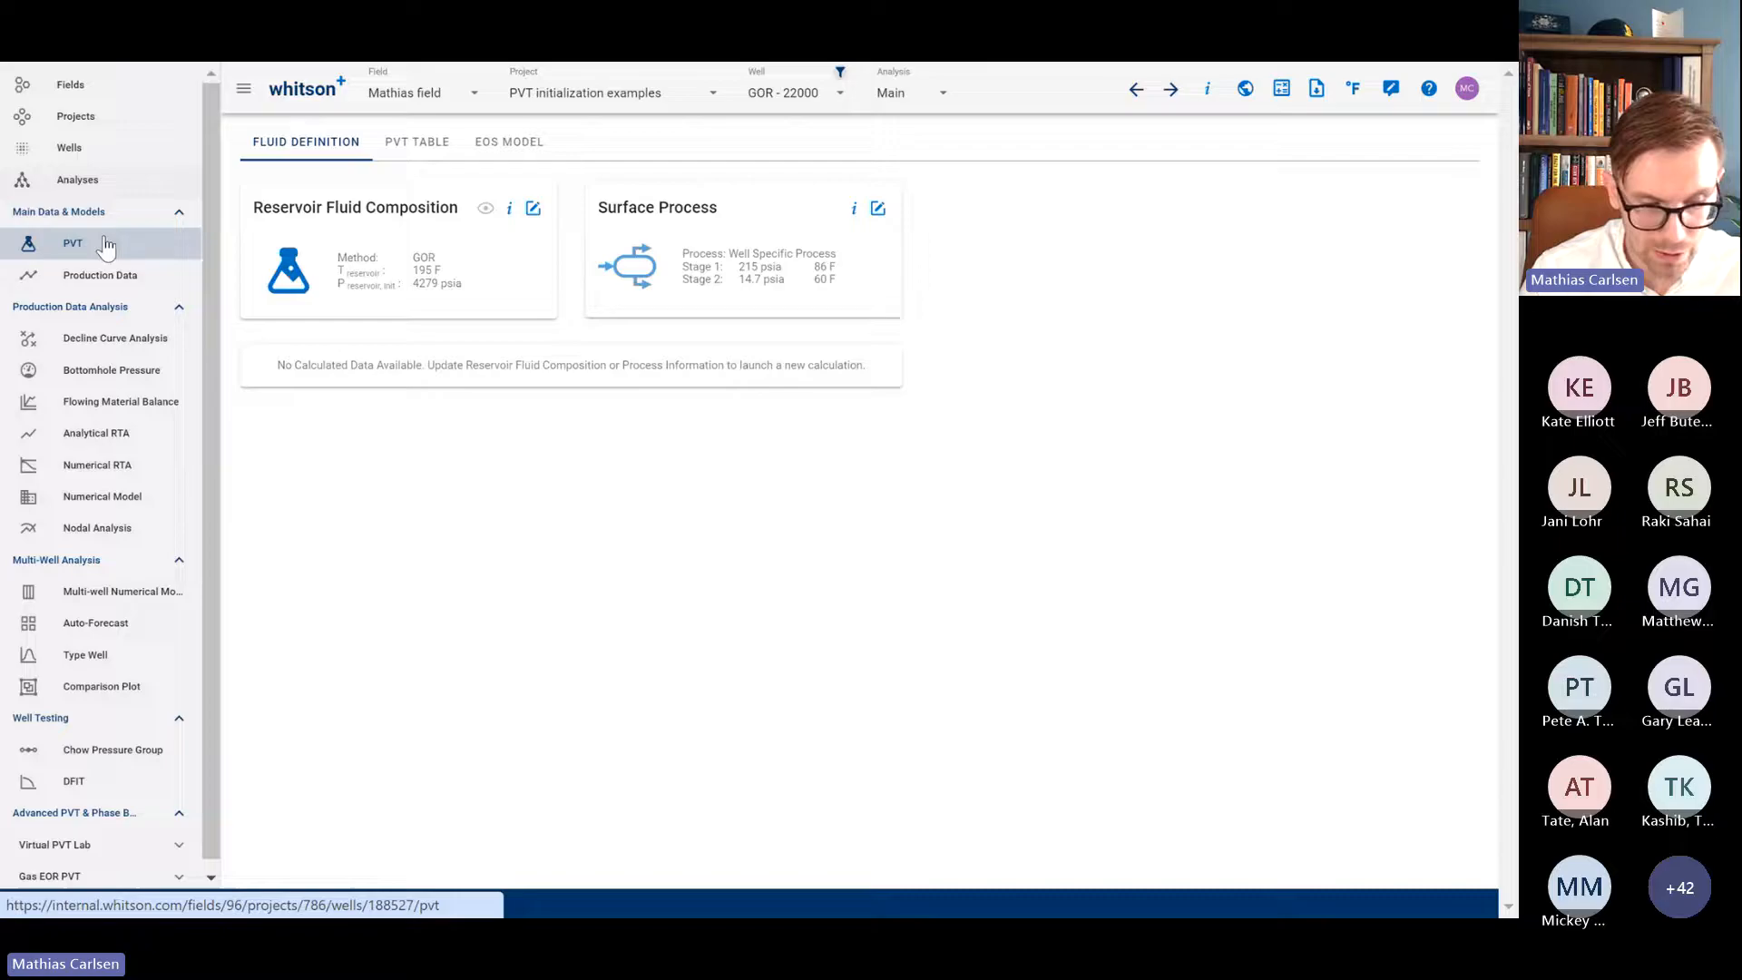
click(534, 209)
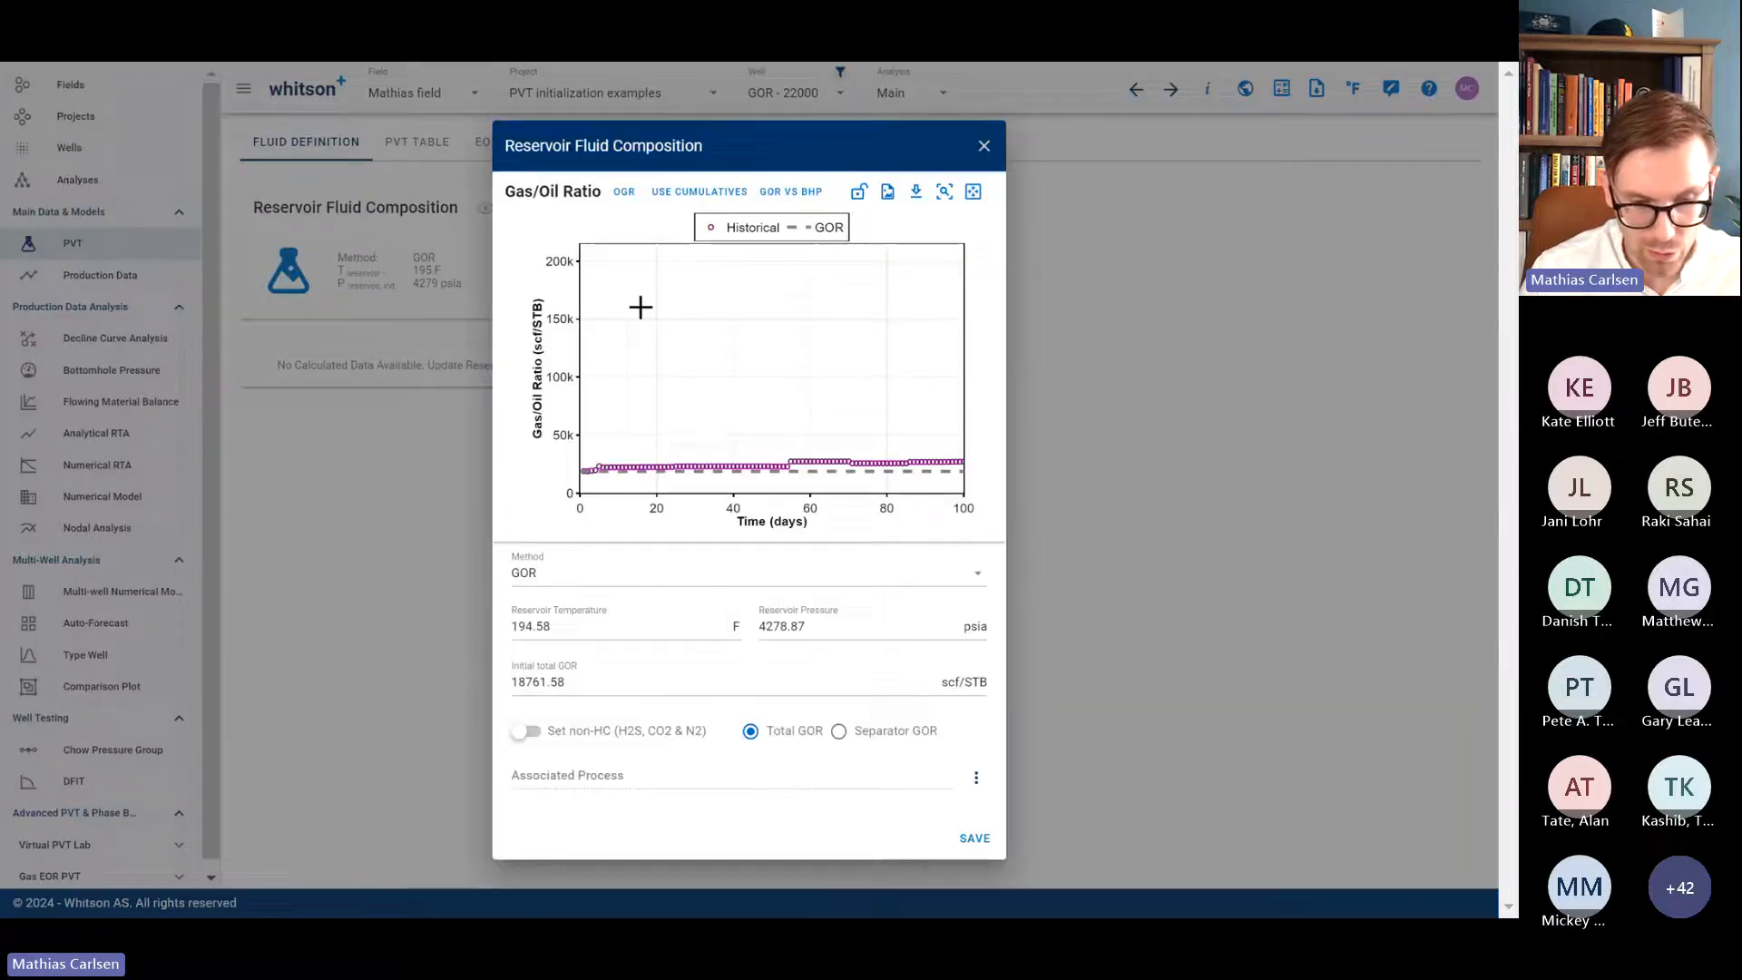
Step: Examine well GOR - 22000's GOR trend by rescaling its axis from 30000 up to about 120000 scf/STB and extending the time axis to about 780 days
text(30000)
key(Return)
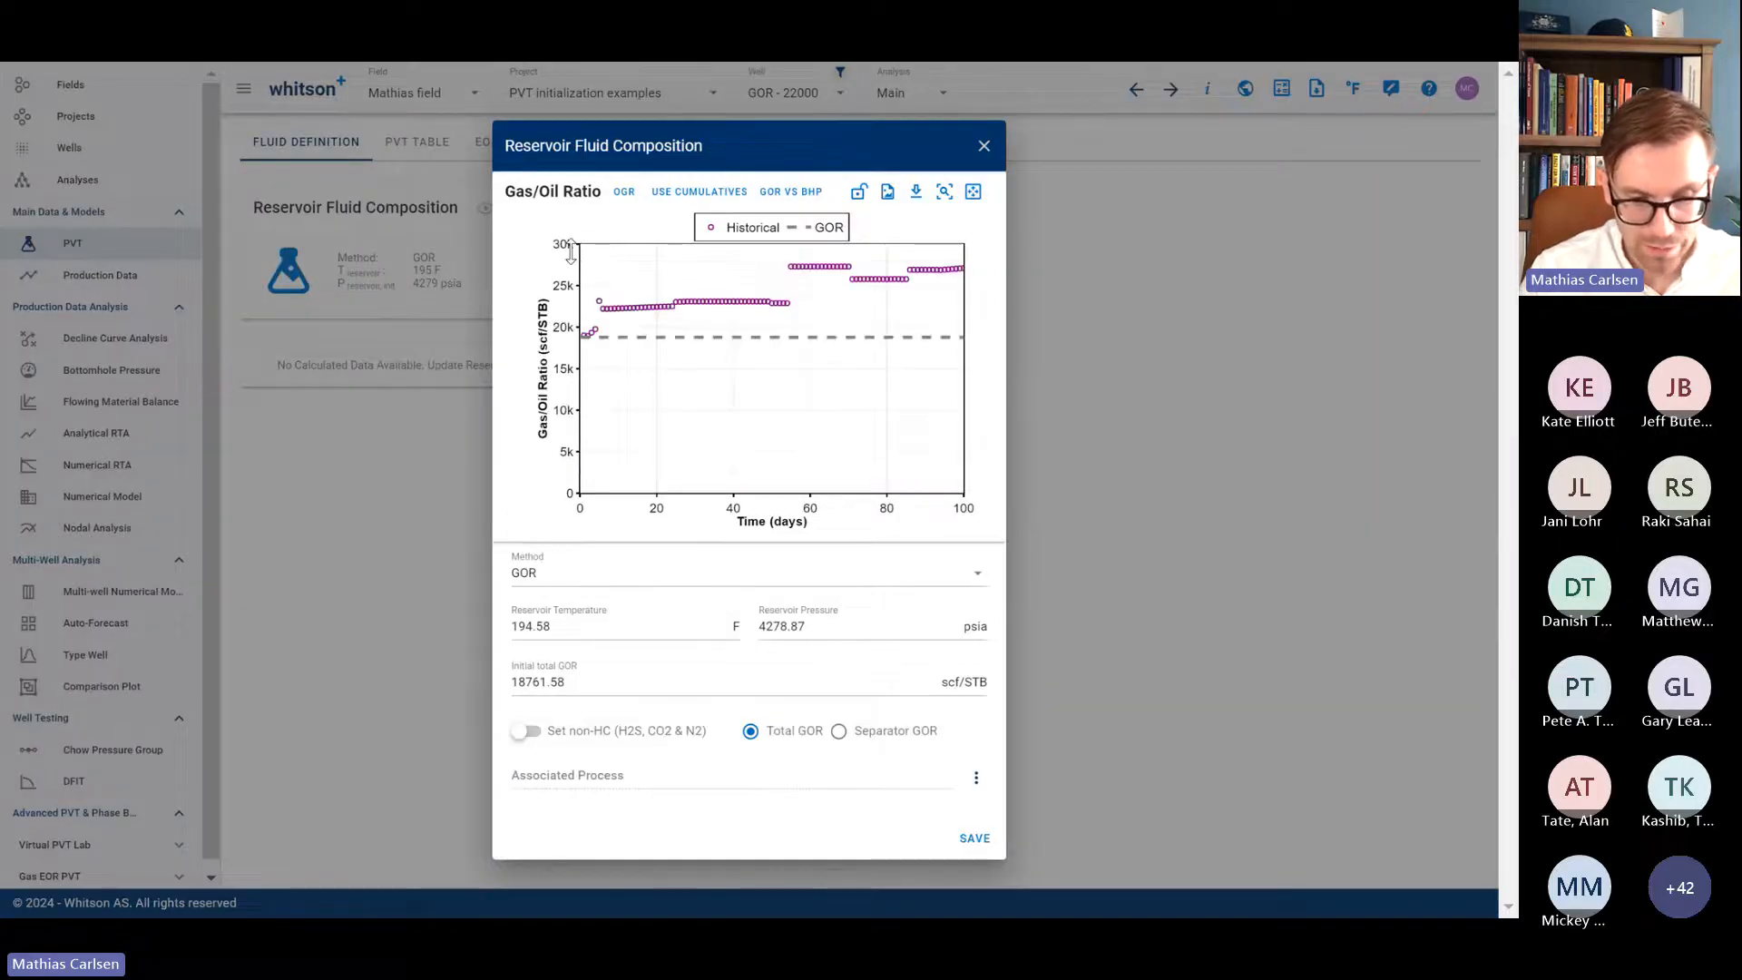
click(571, 251)
text(60000)
key(Return)
drag(953, 507, 629, 507)
drag(573, 265, 581, 372)
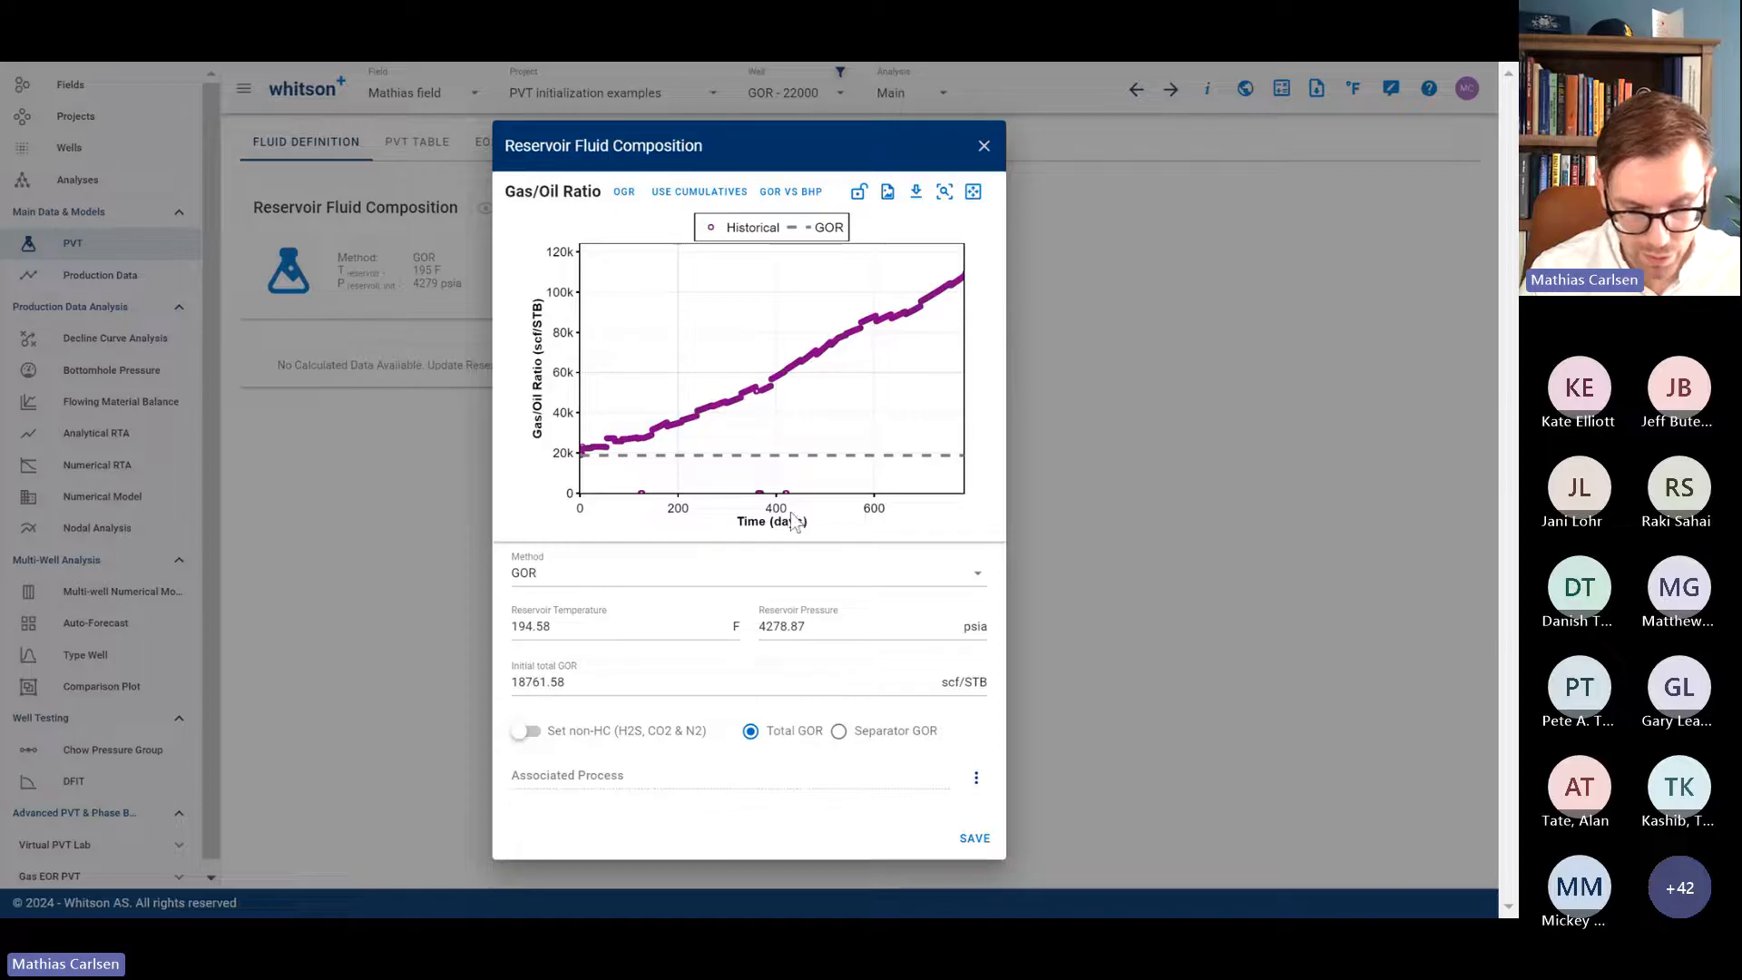
Step: Set well GOR - 22000's initial total GOR to 22000 scf/STB and save the composition
drag(610, 688, 493, 683)
text(22000)
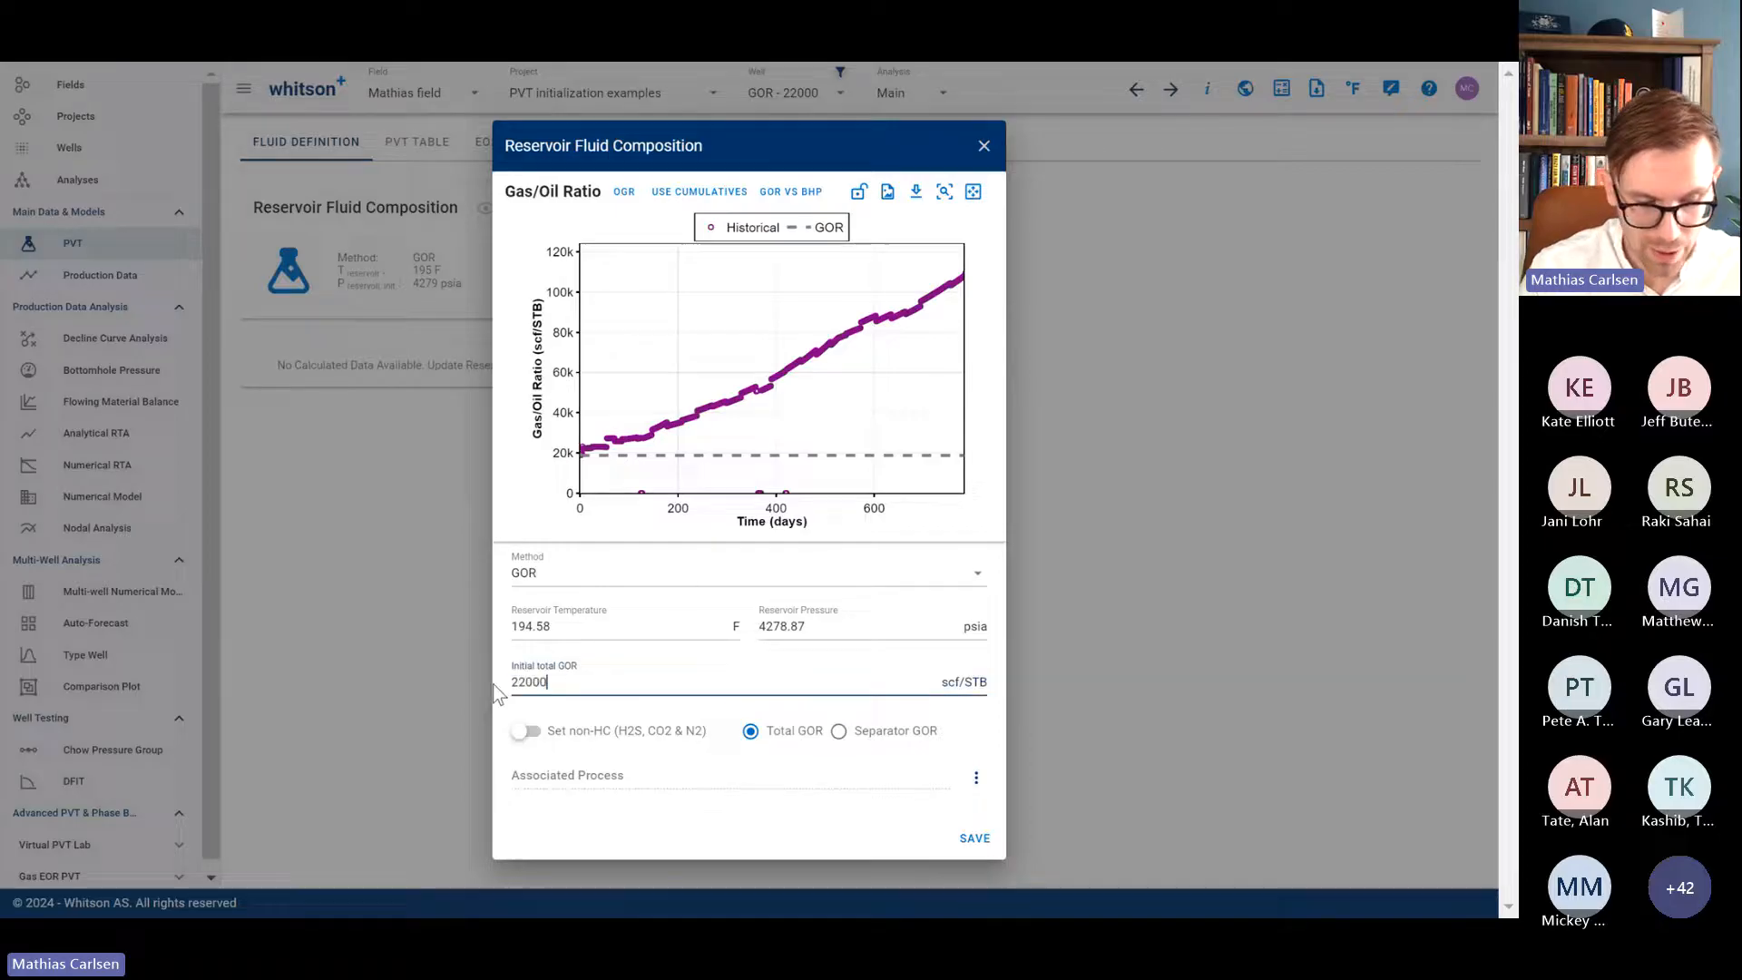
key(Tab)
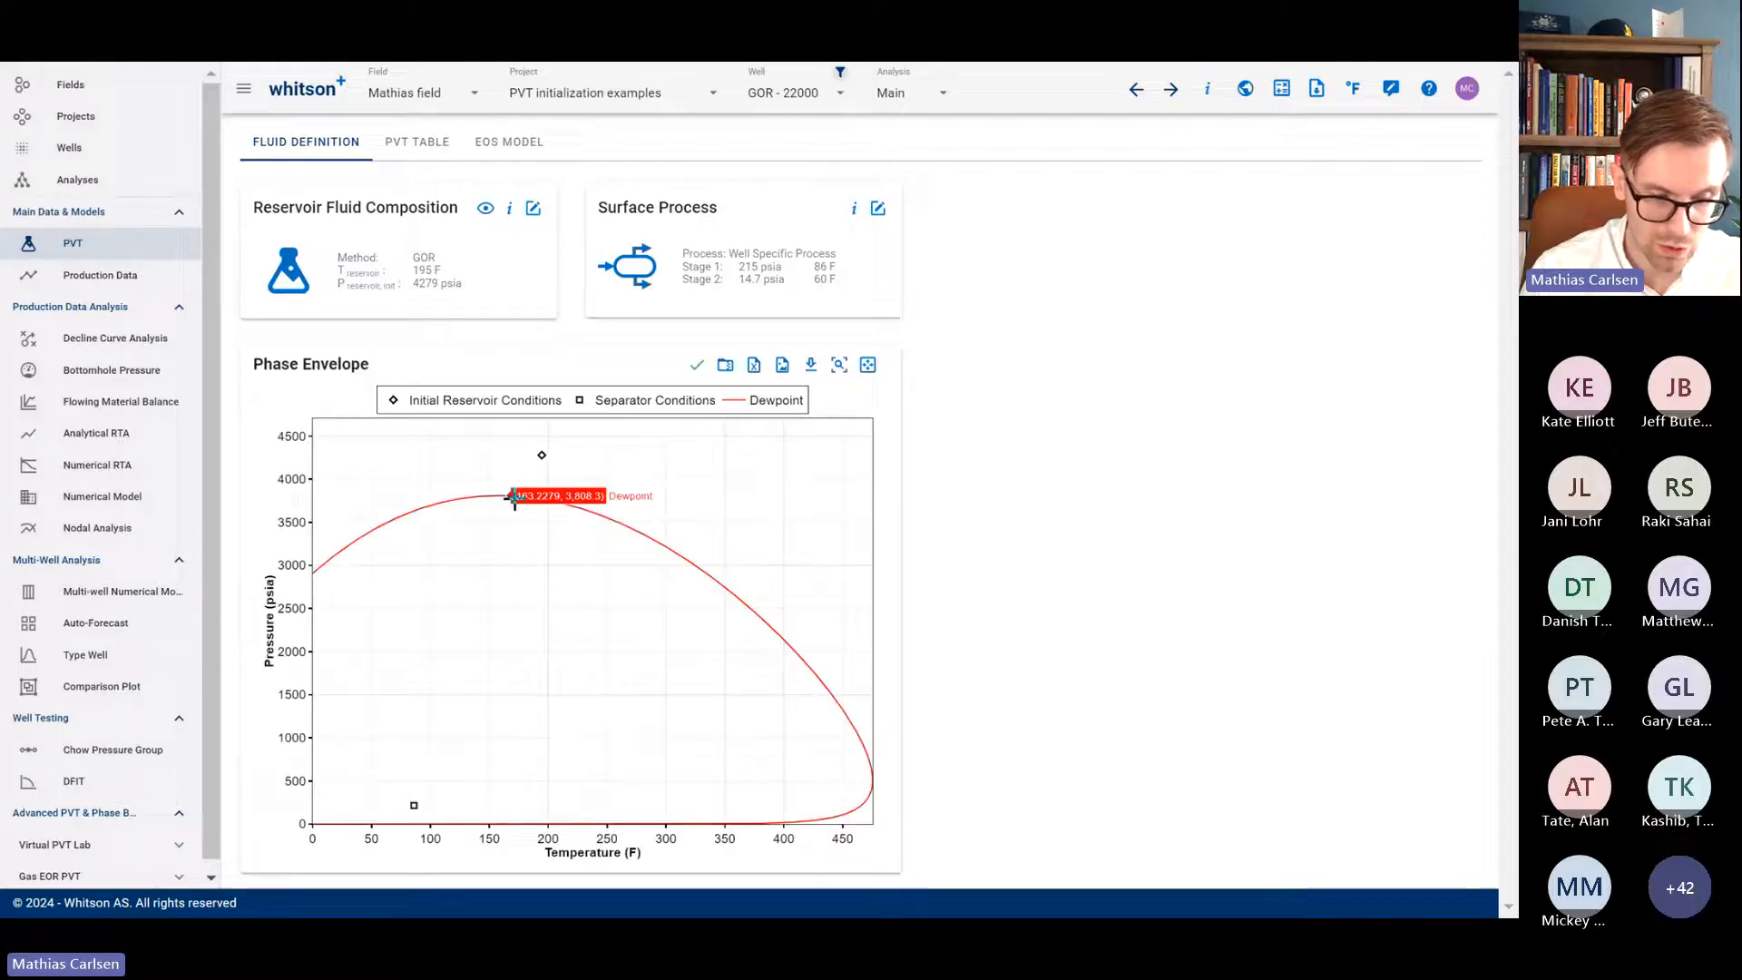
Step: Examine well GOR - 22000's dewpoint and other fluid properties at initial reservoir conditions in the PVT table
click(426, 143)
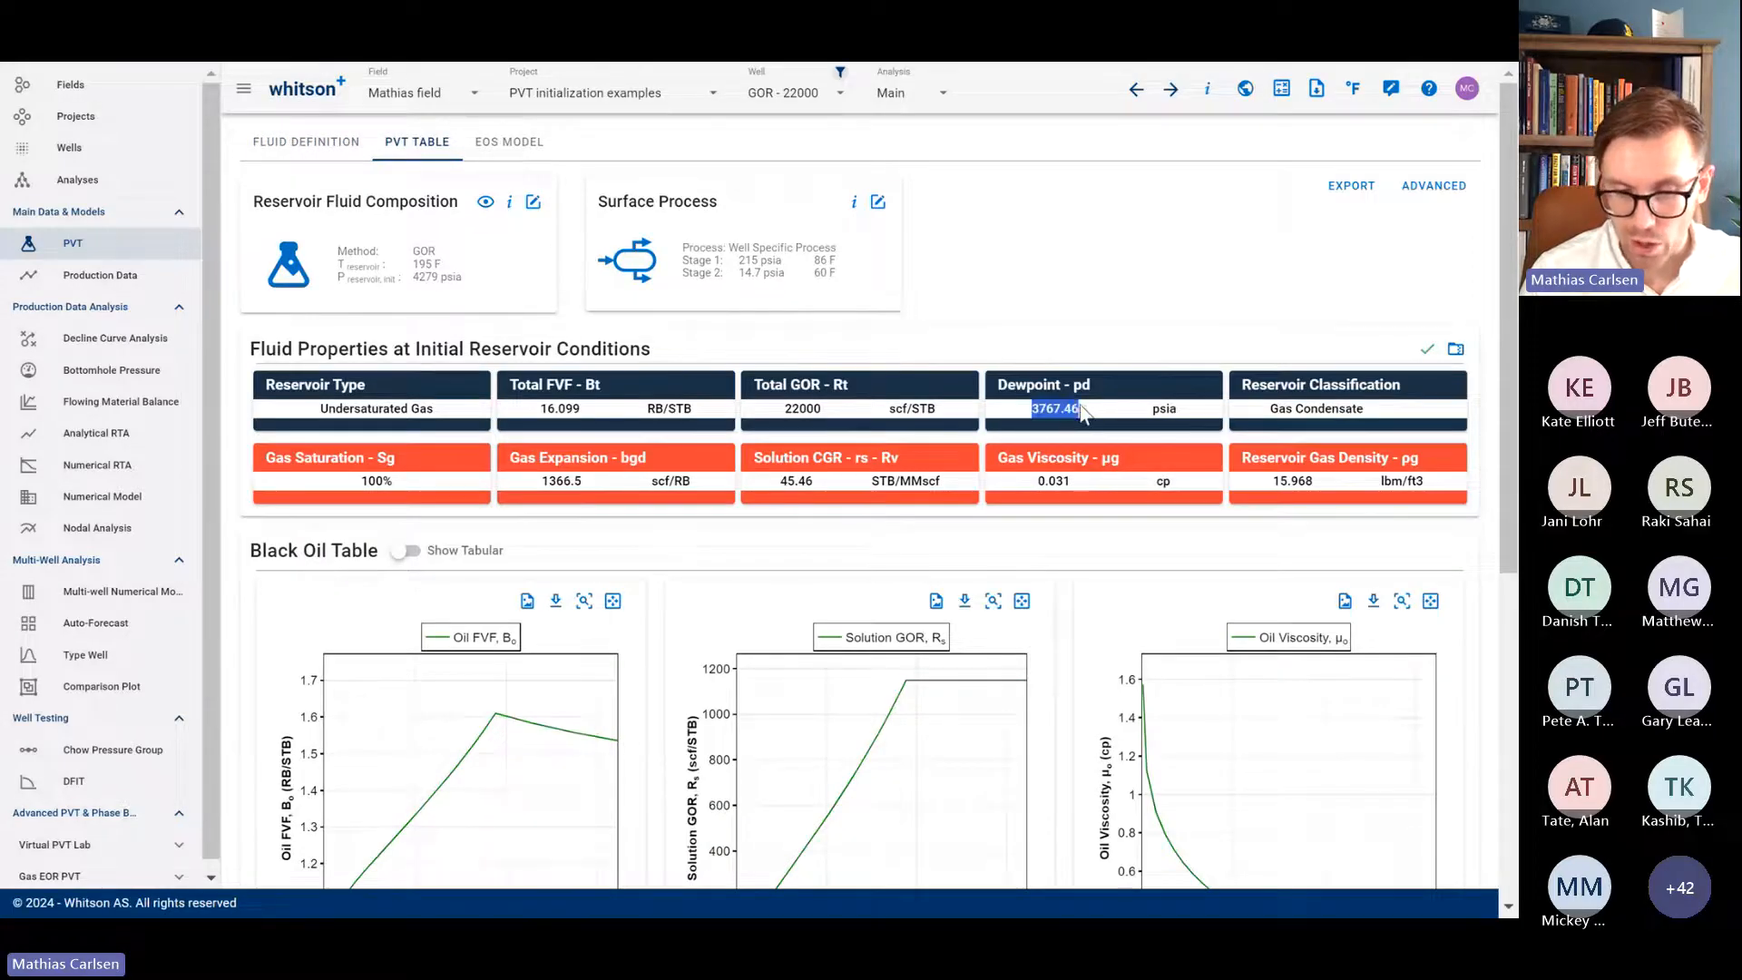
key(alt+Tab)
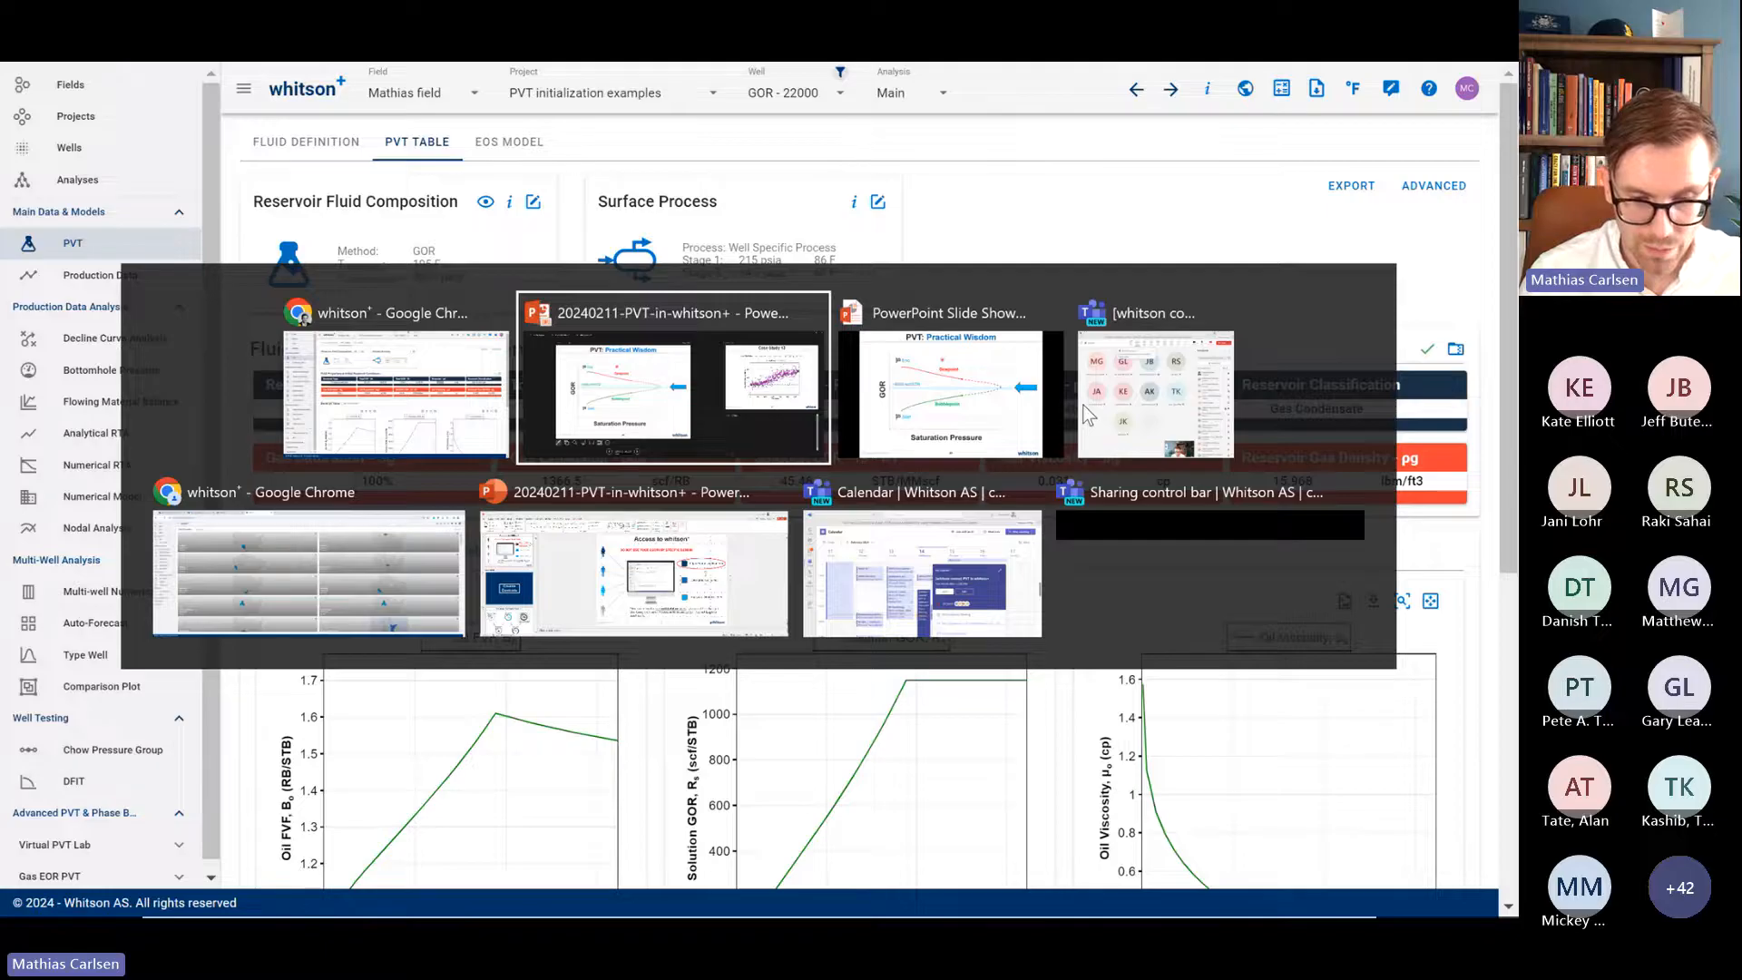
key(Escape)
Step: Open the reservoir fluid composition of well GOR - 80000 and change its method to GOR
click(125, 151)
click(377, 744)
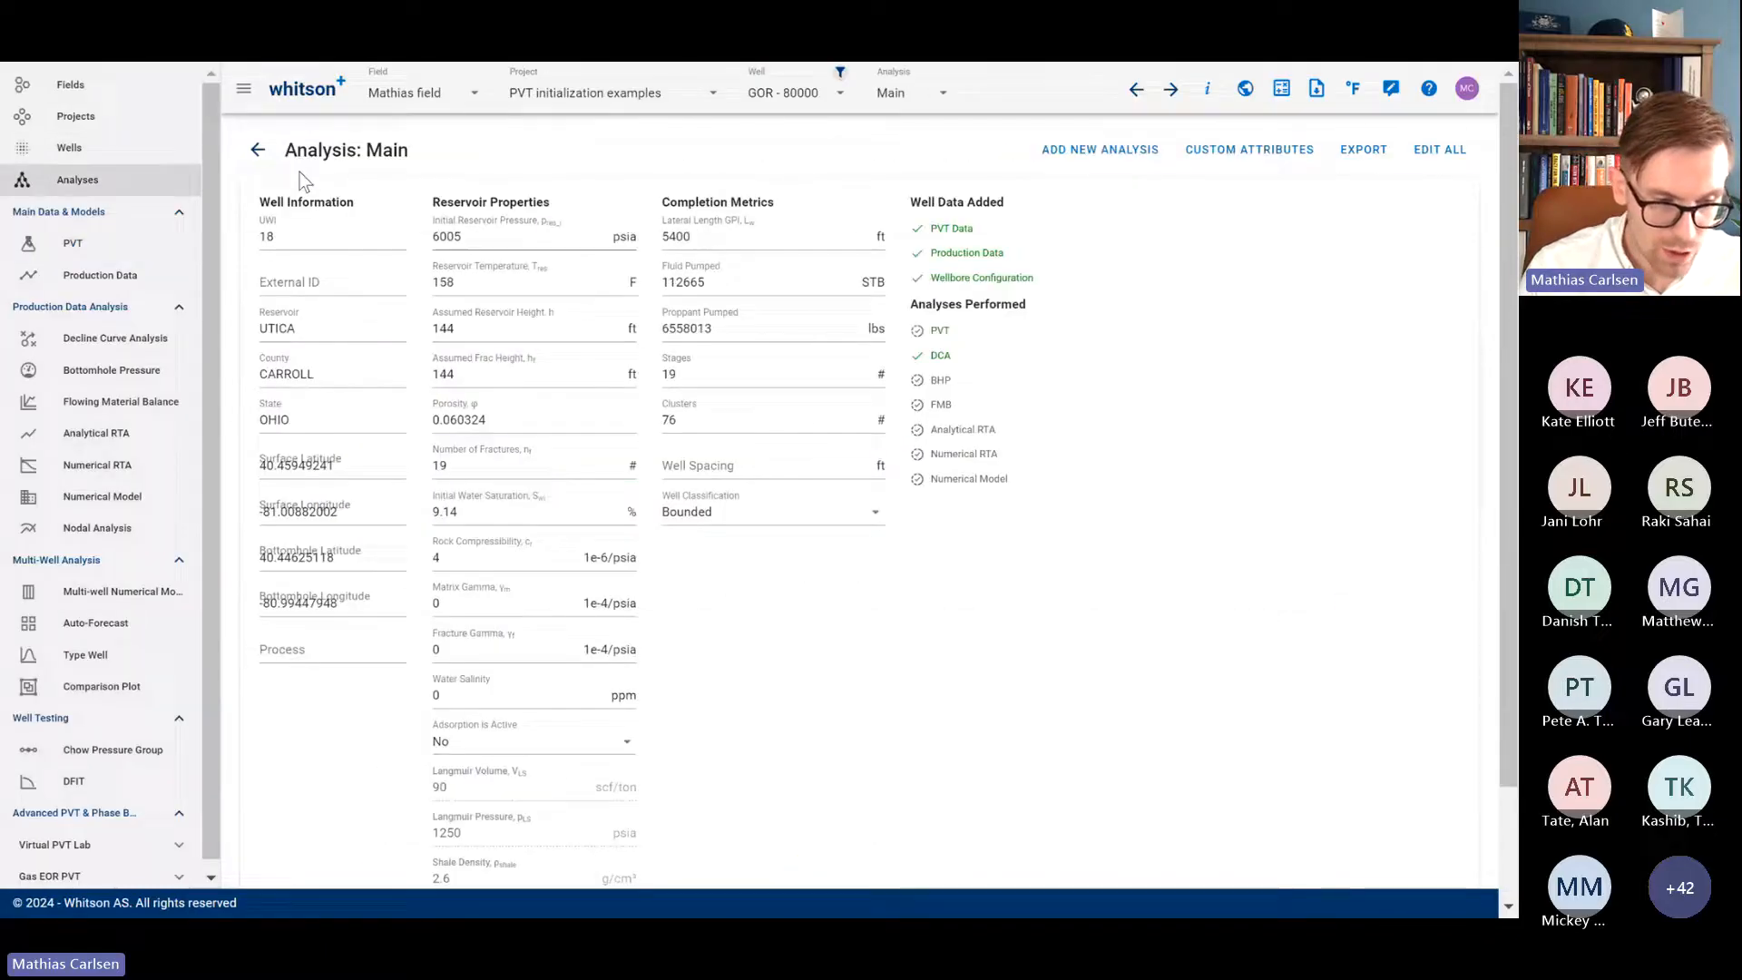
click(165, 245)
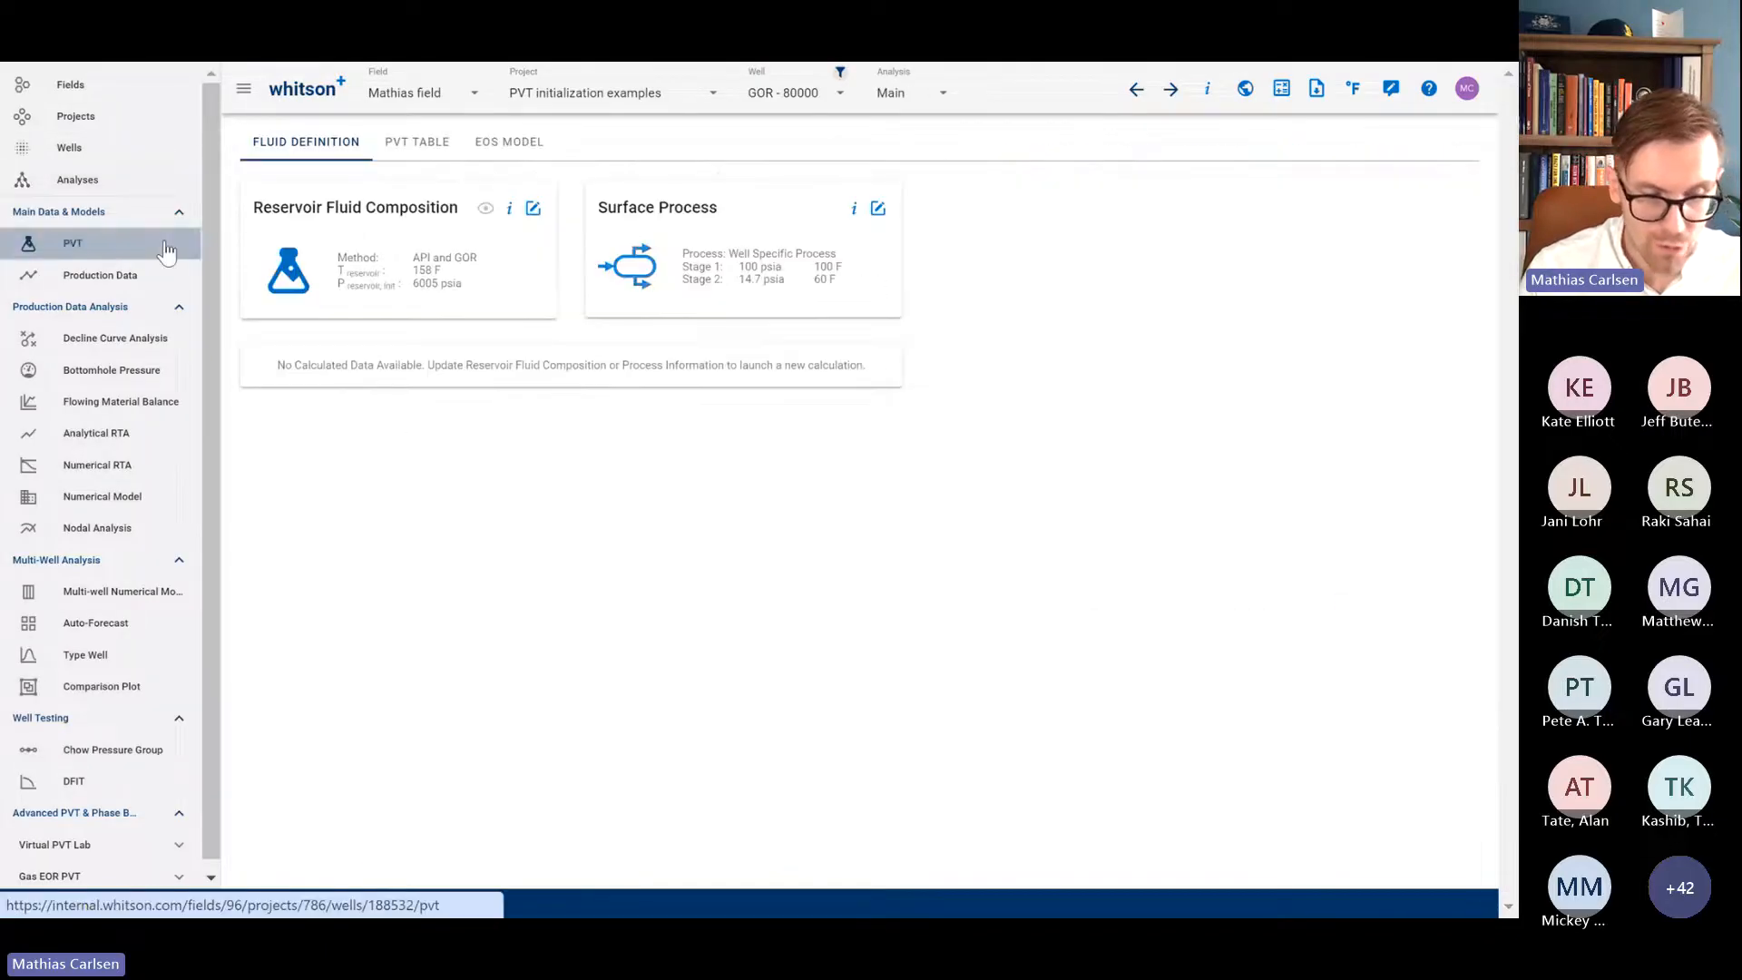
click(534, 210)
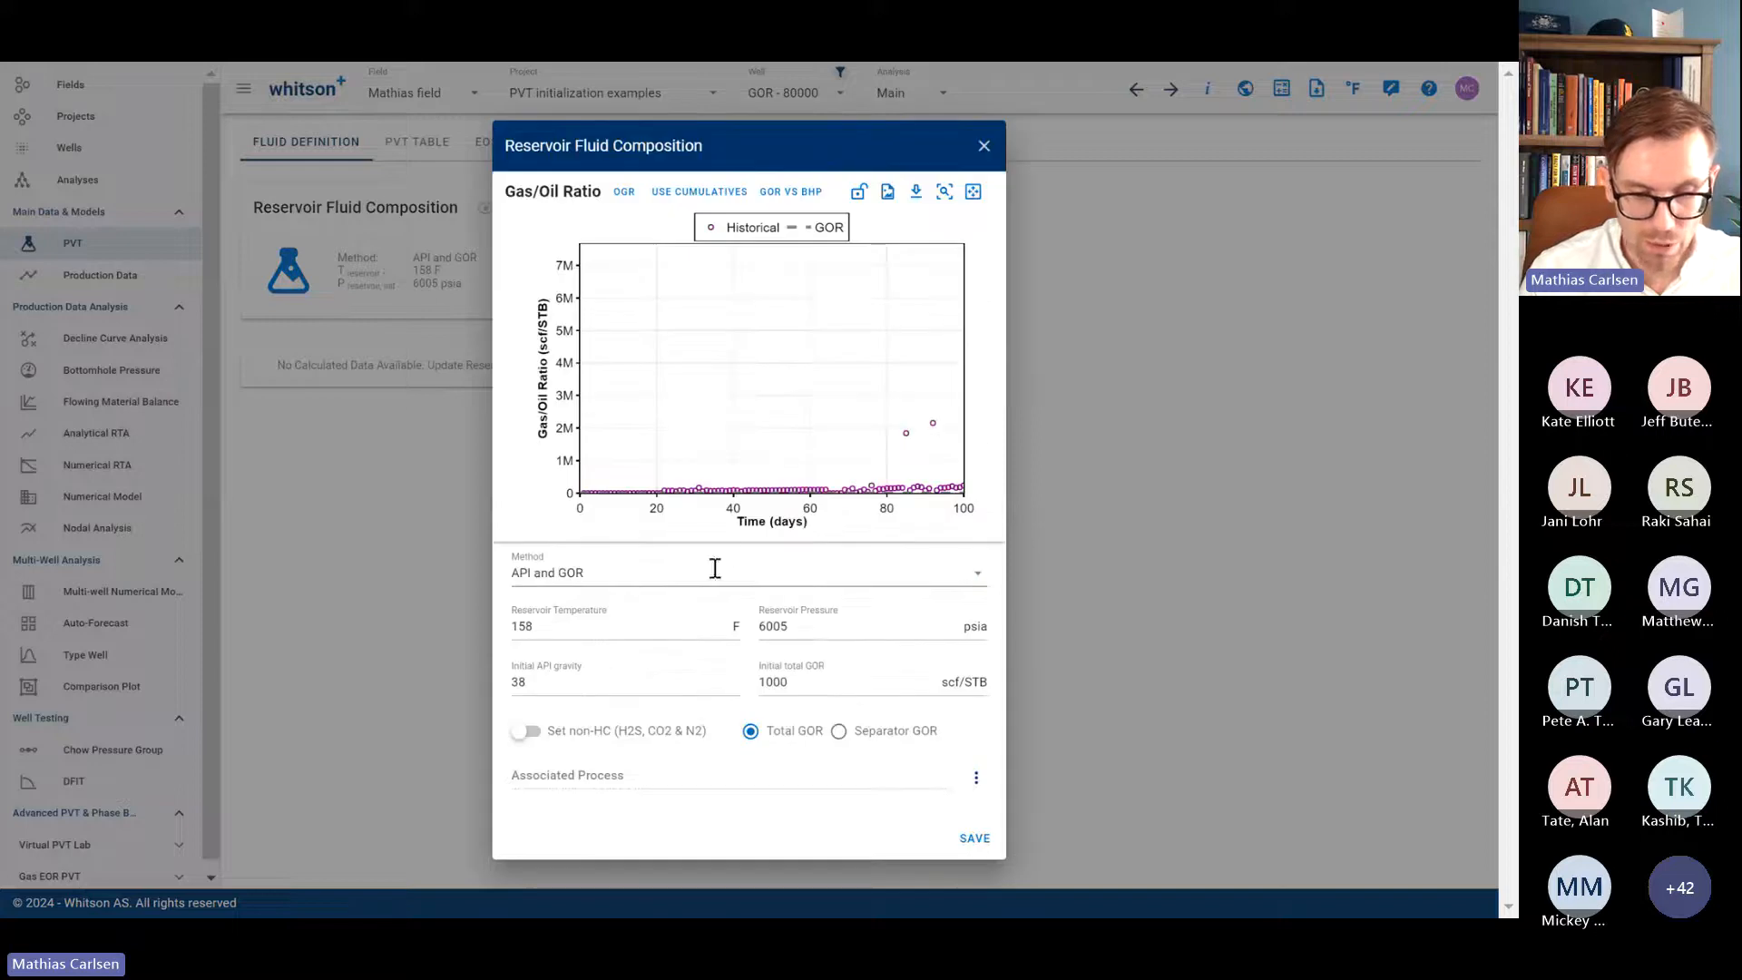
click(716, 568)
click(669, 584)
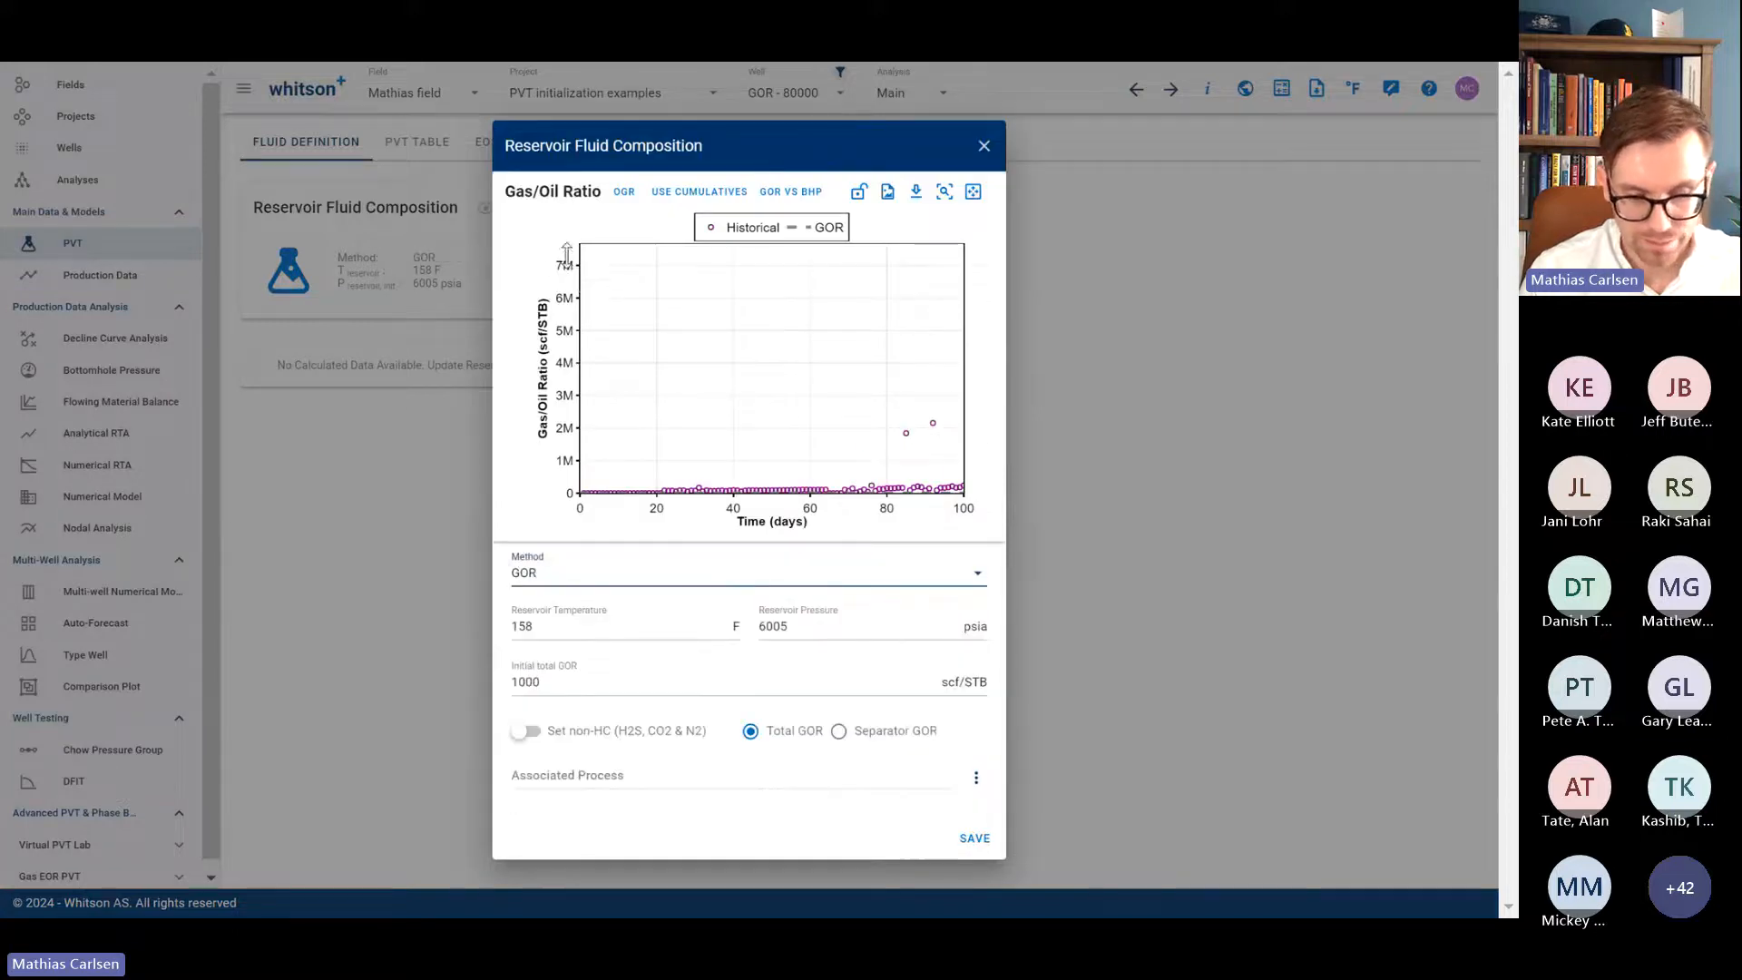
Step: Examine well GOR - 80000's GOR trend with the GOR axis scaled to about 250000 scf/STB and the time axis extended to about 600 days
drag(567, 255, 569, 177)
click(577, 249)
text(100000)
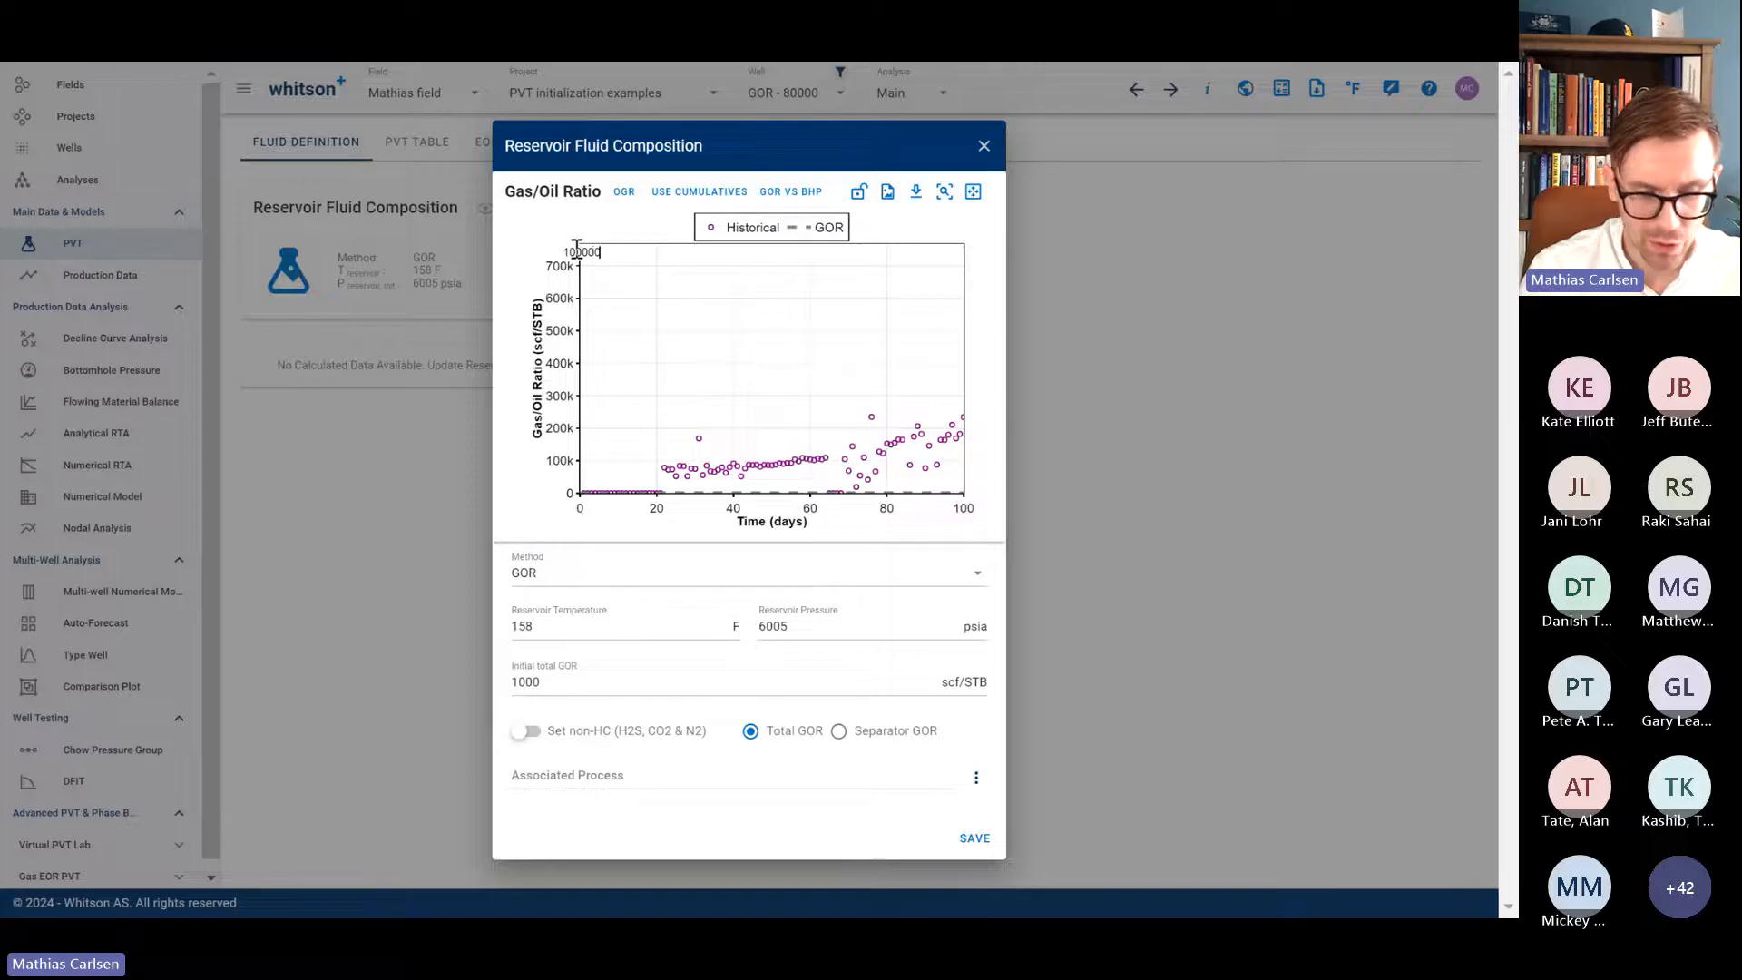
key(Return)
drag(572, 253, 570, 404)
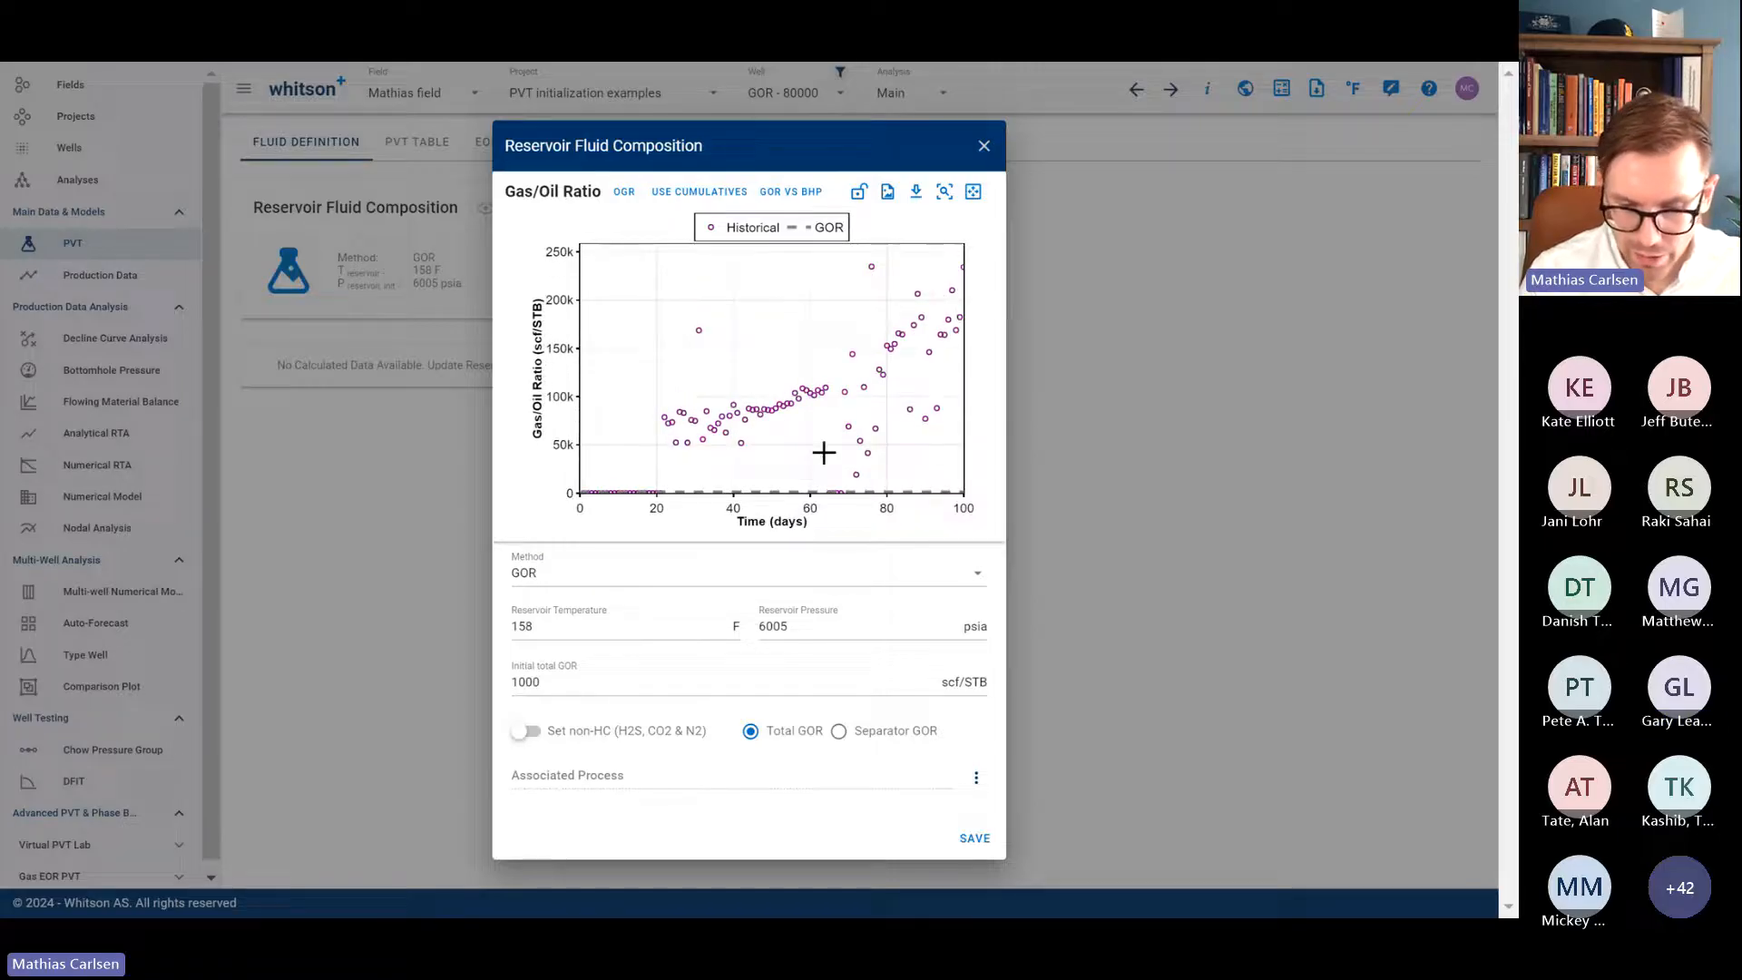
drag(953, 506, 766, 508)
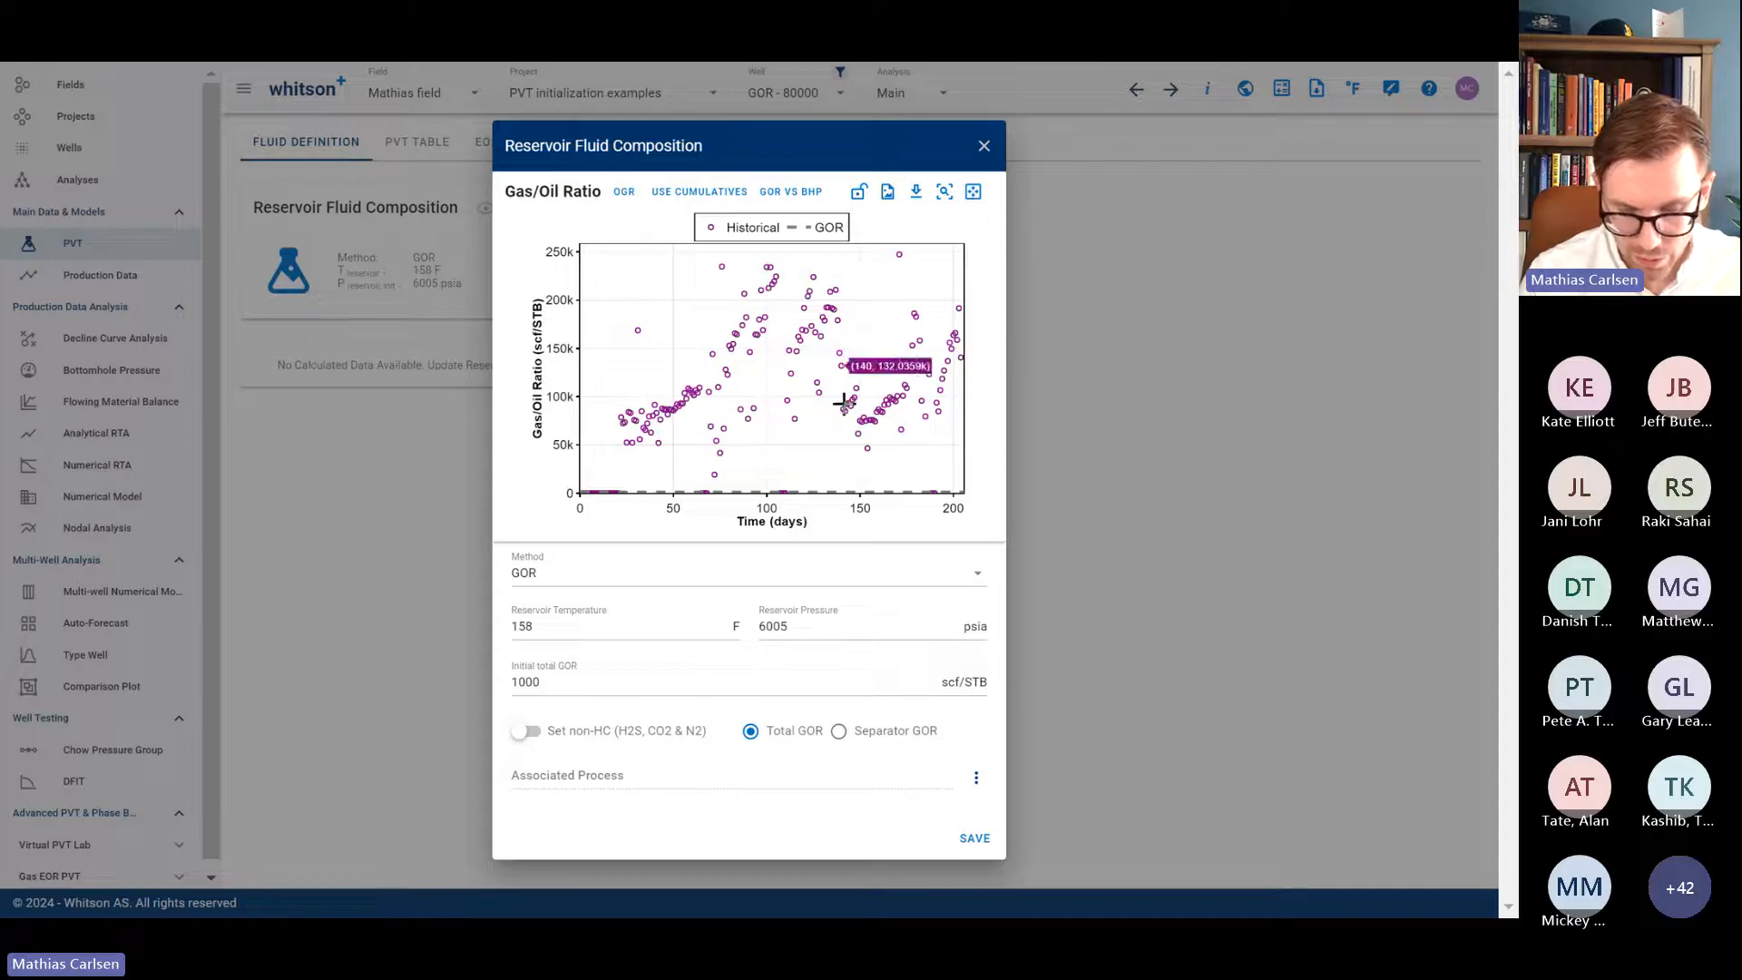
drag(960, 509, 709, 505)
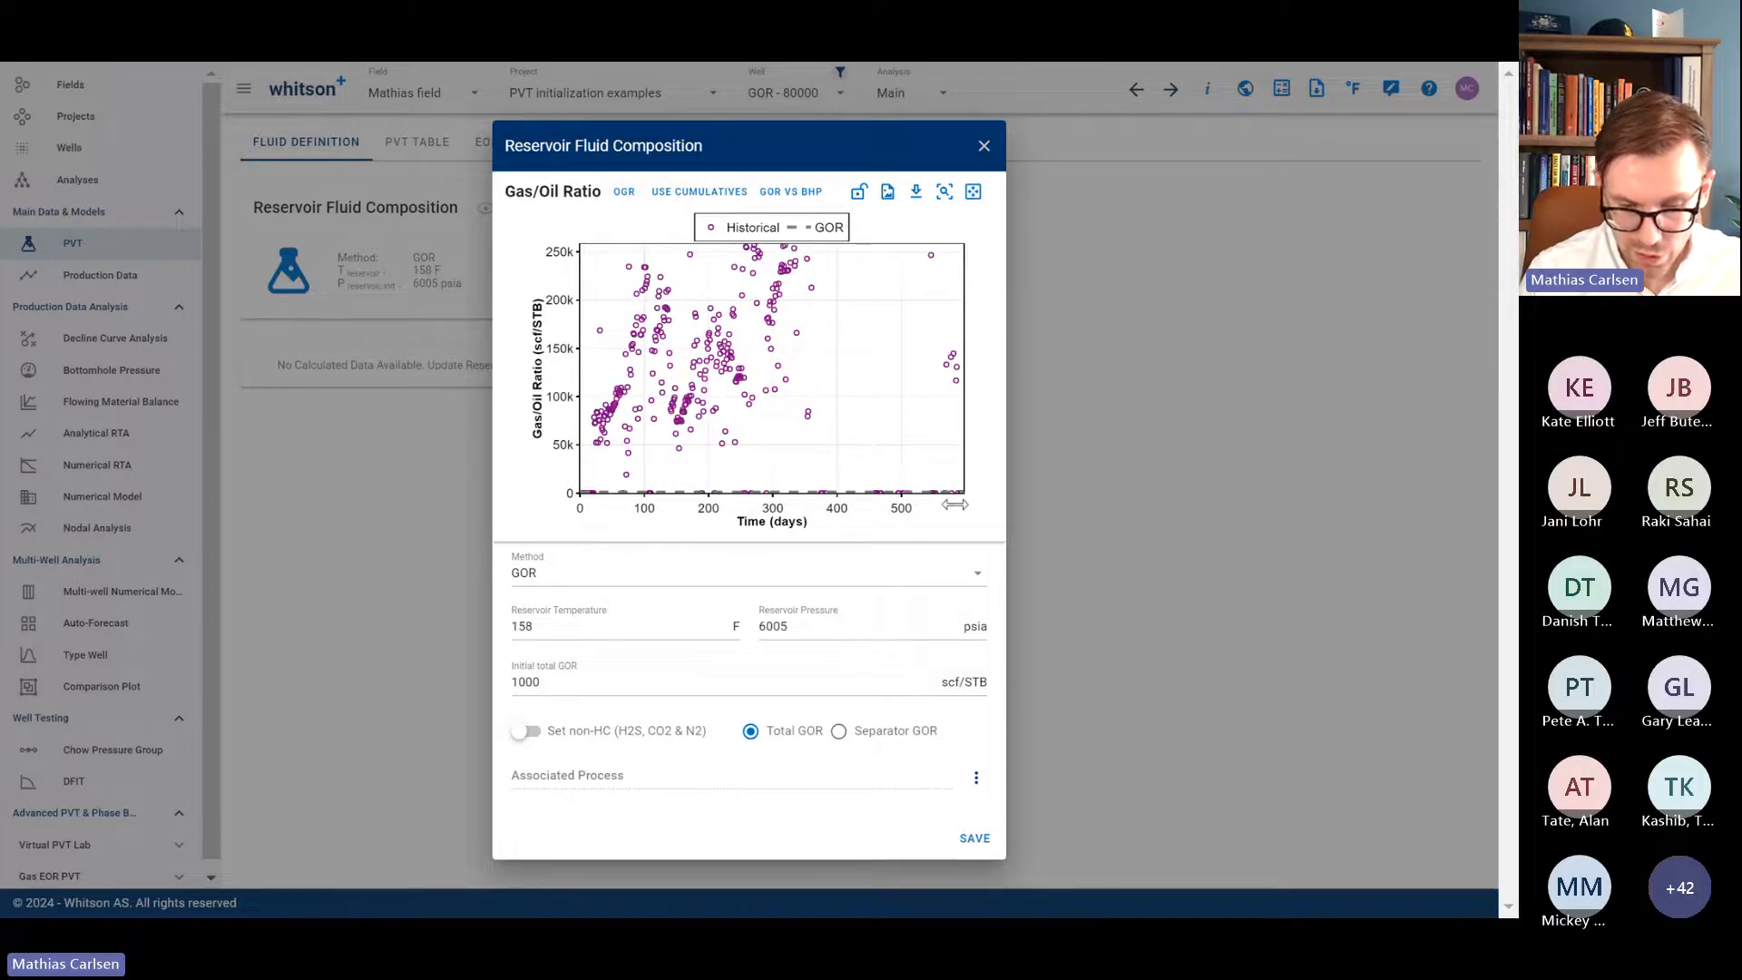
Step: Shorten the time axis to about 260 days, set well GOR - 80000's initial total GOR to about 70672 scf/STB from the early trend, and save
drag(954, 504, 1051, 526)
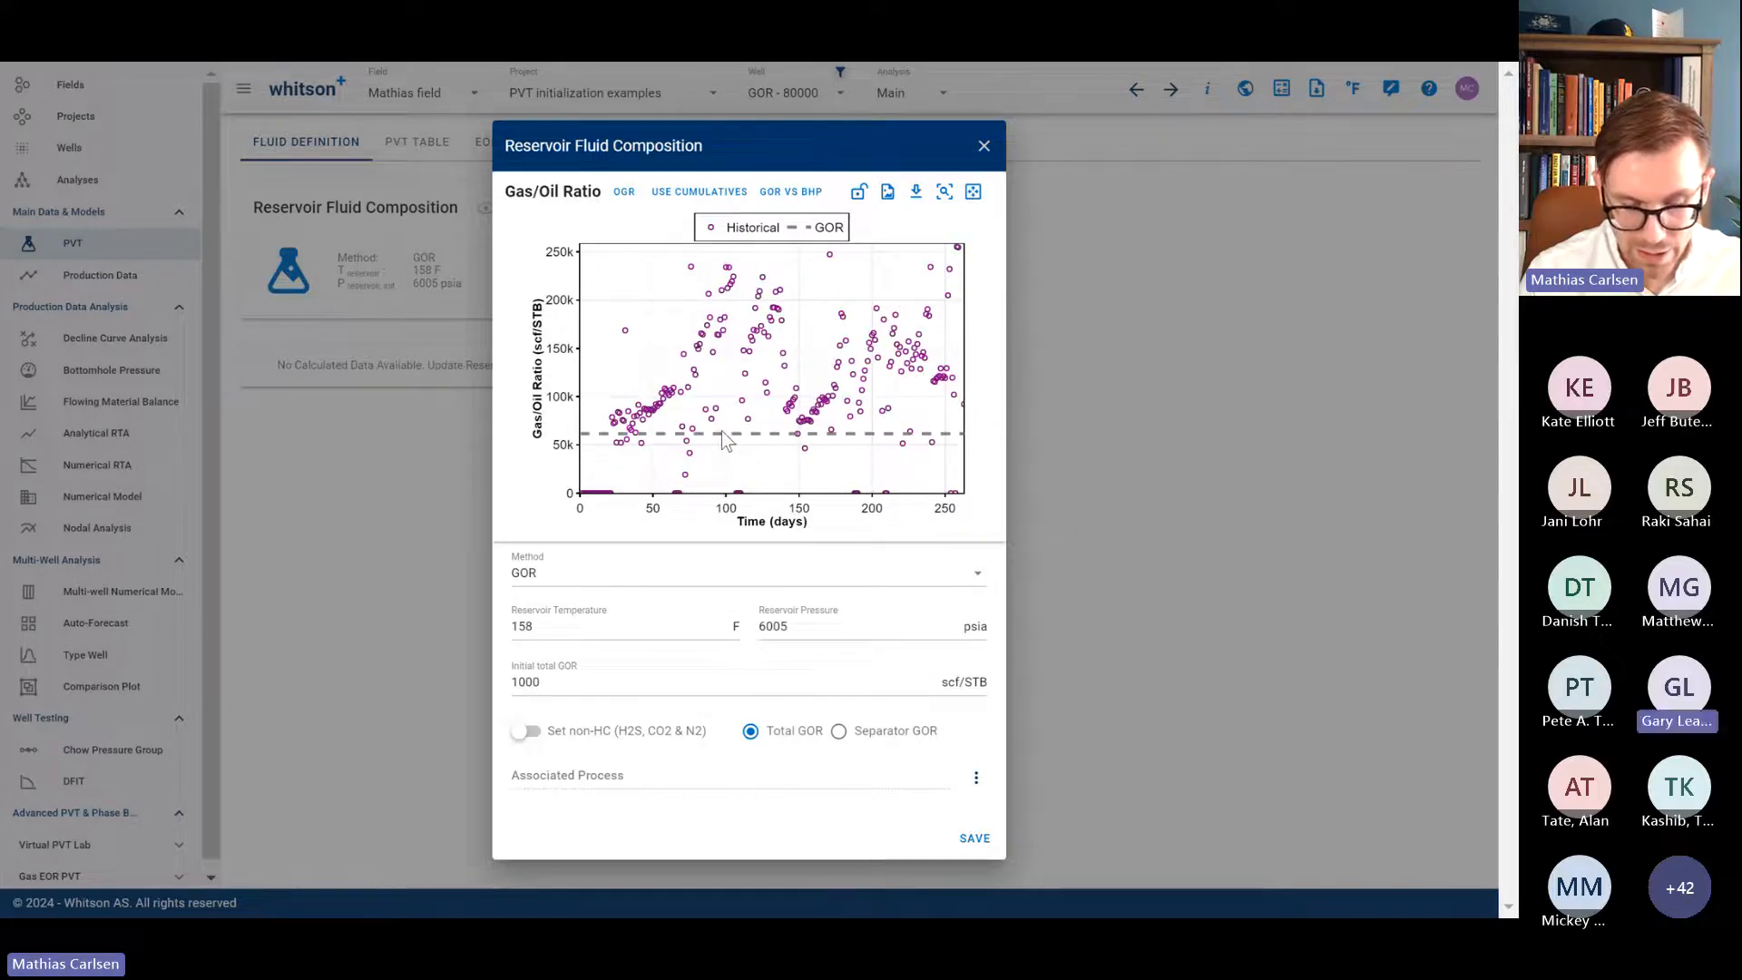
drag(721, 432, 719, 427)
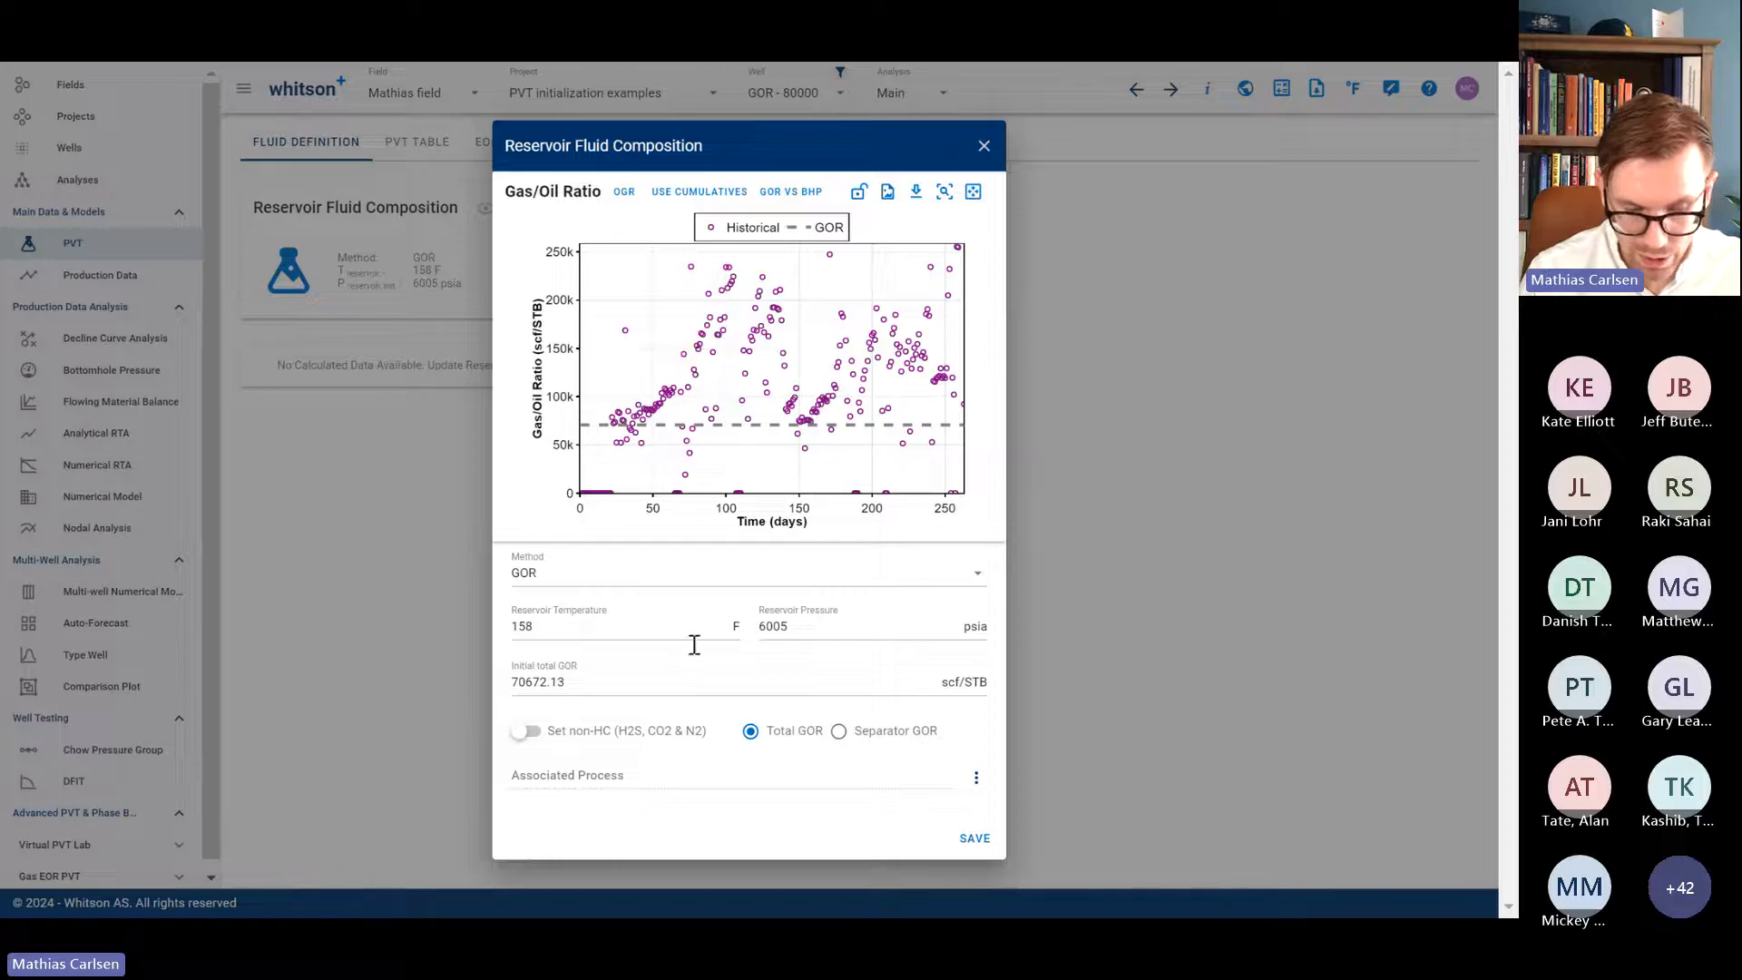
click(985, 849)
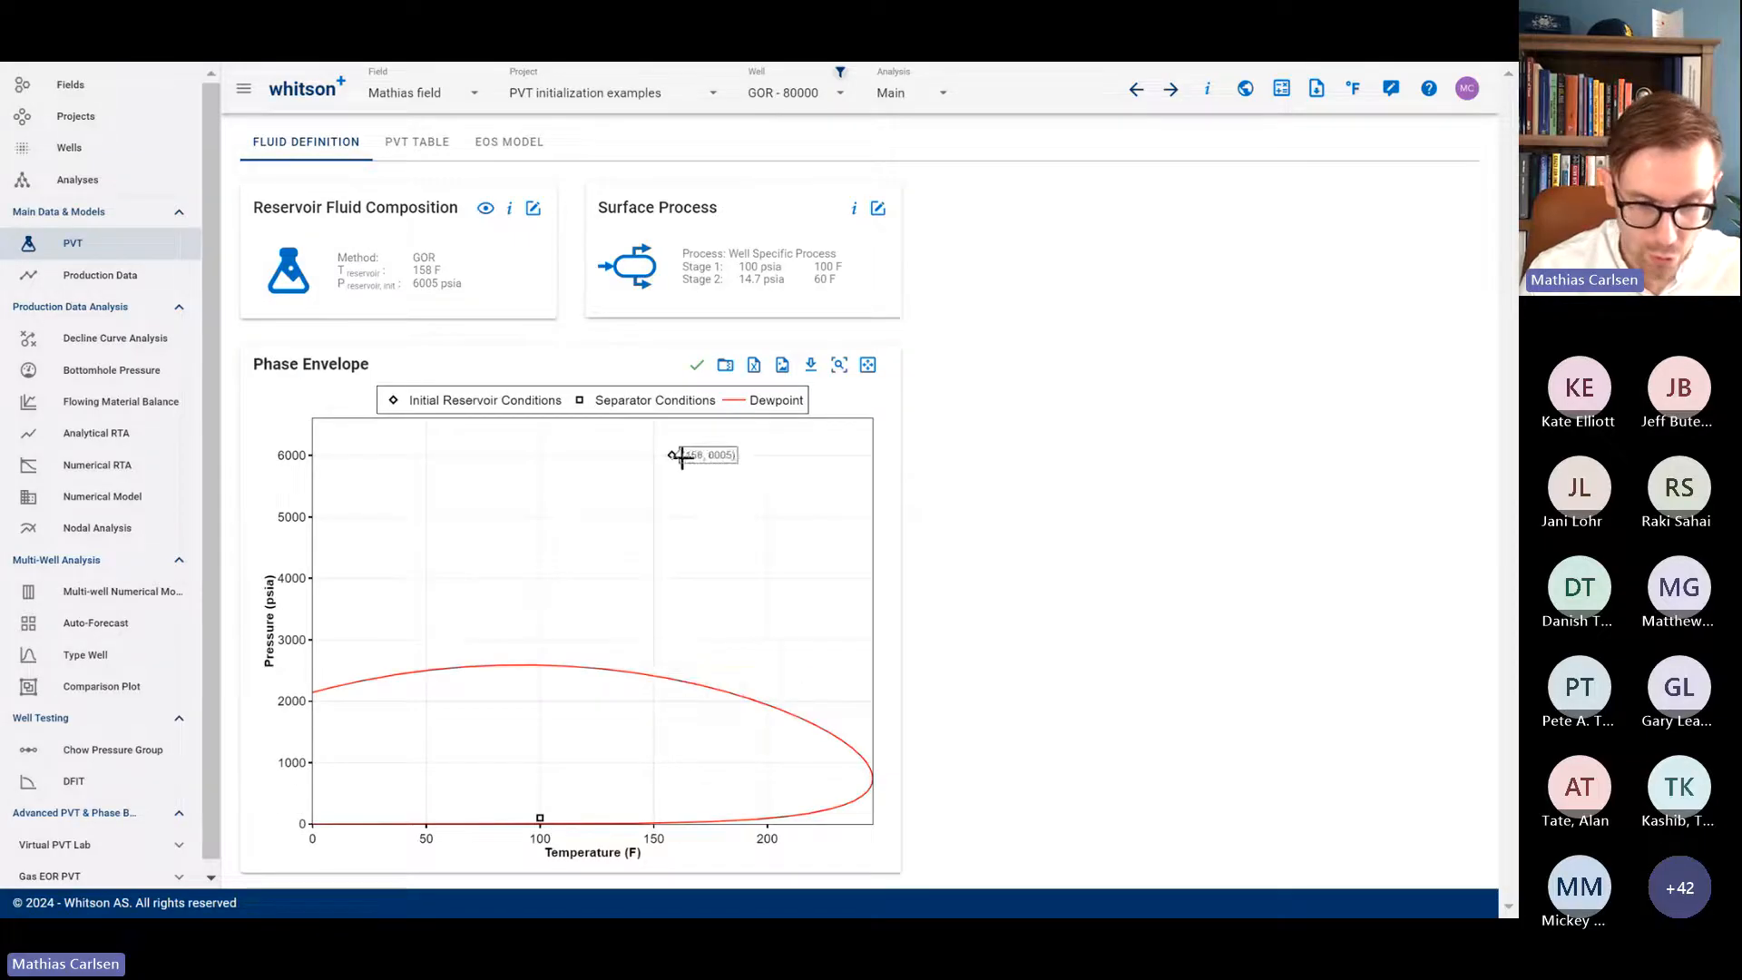
Step: Examine well GOR - 80000's phase envelope alongside the GOR versus saturation pressure slide, plus its dewpoint and fluid properties in the PVT table
key(alt+Tab)
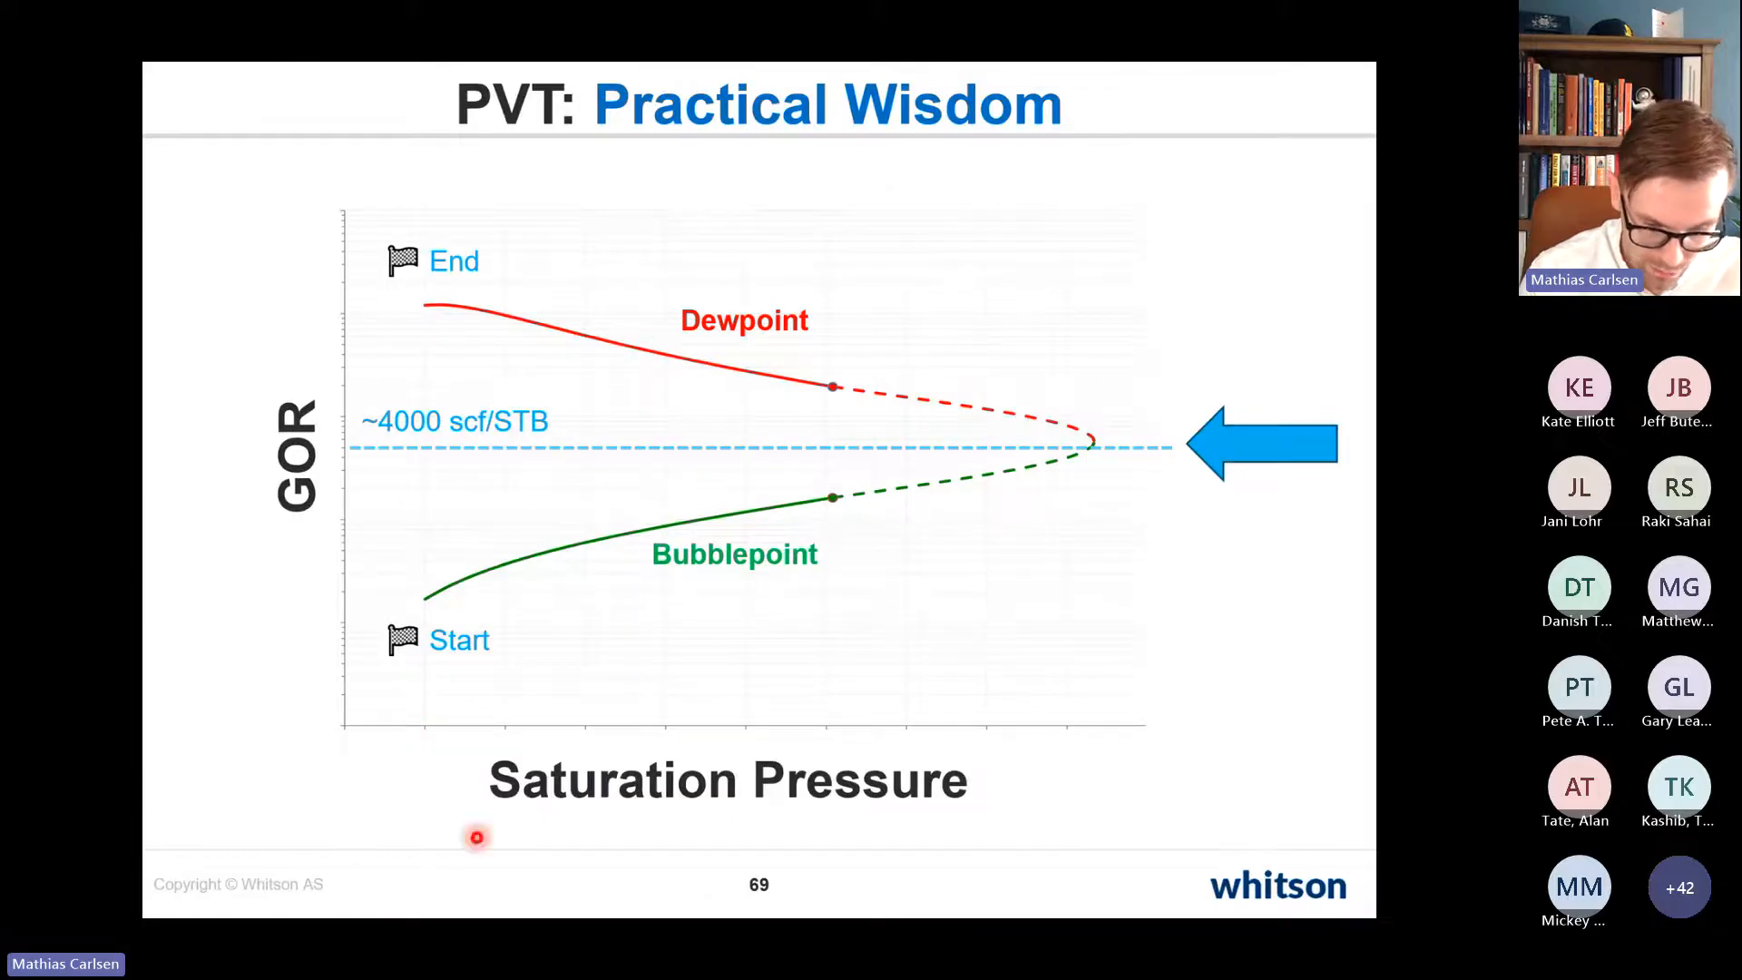
key(alt+Tab)
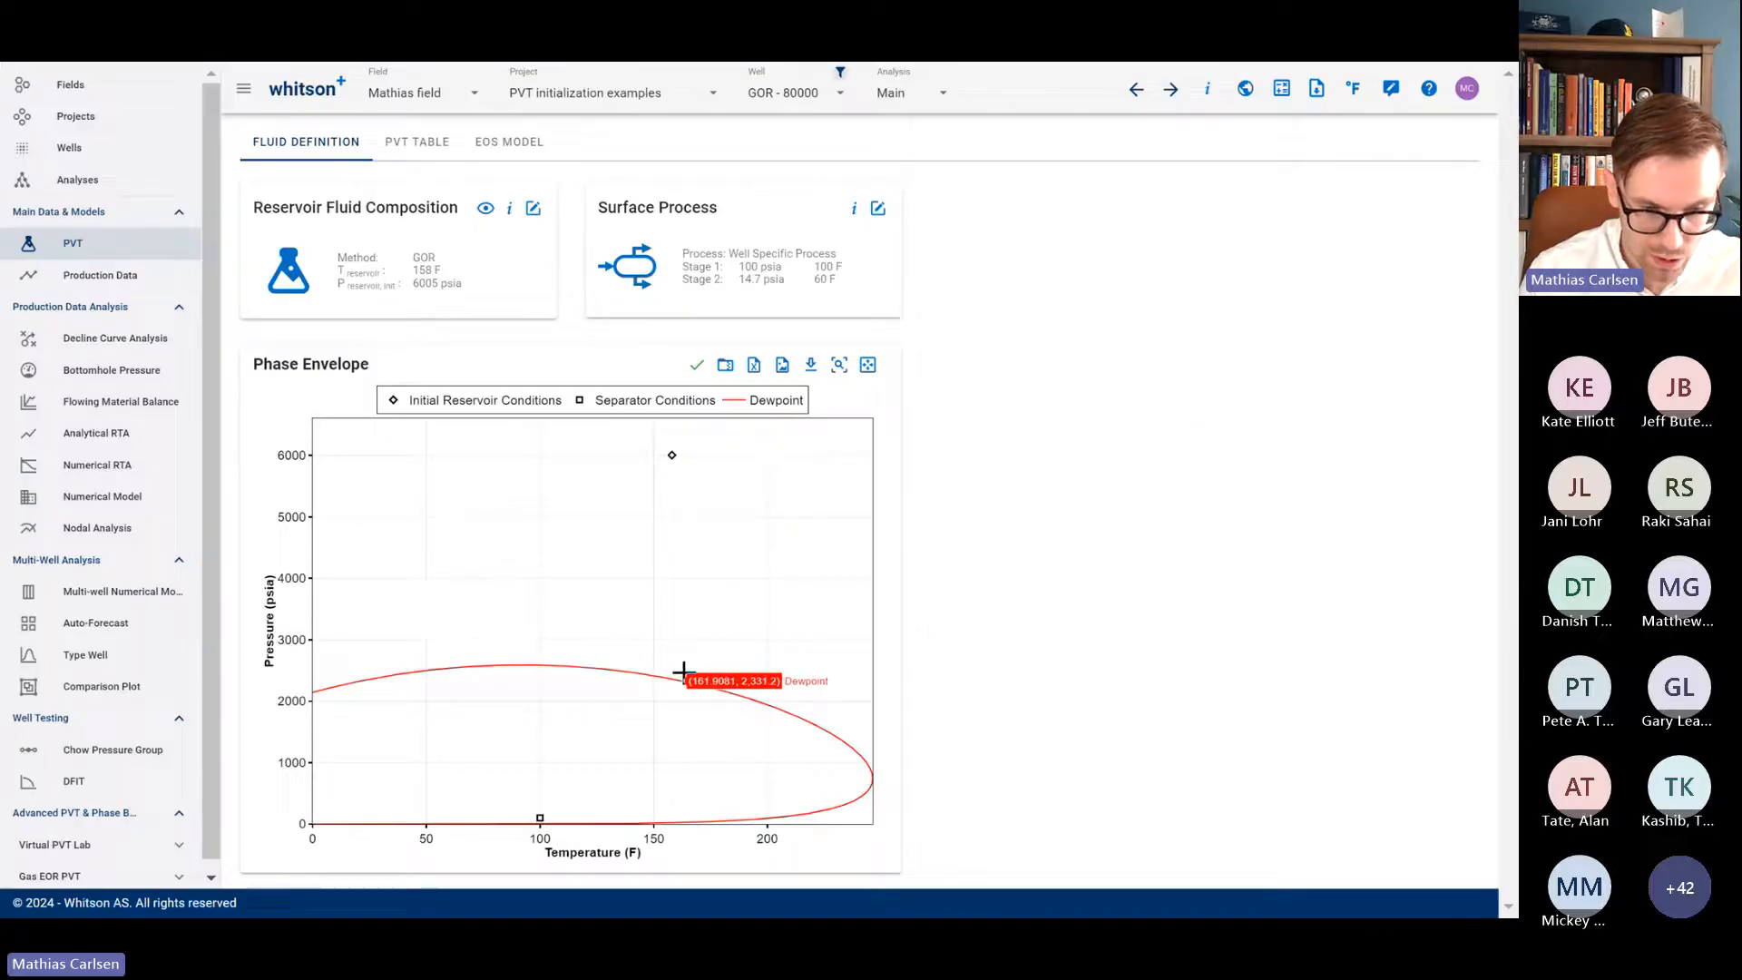
click(430, 150)
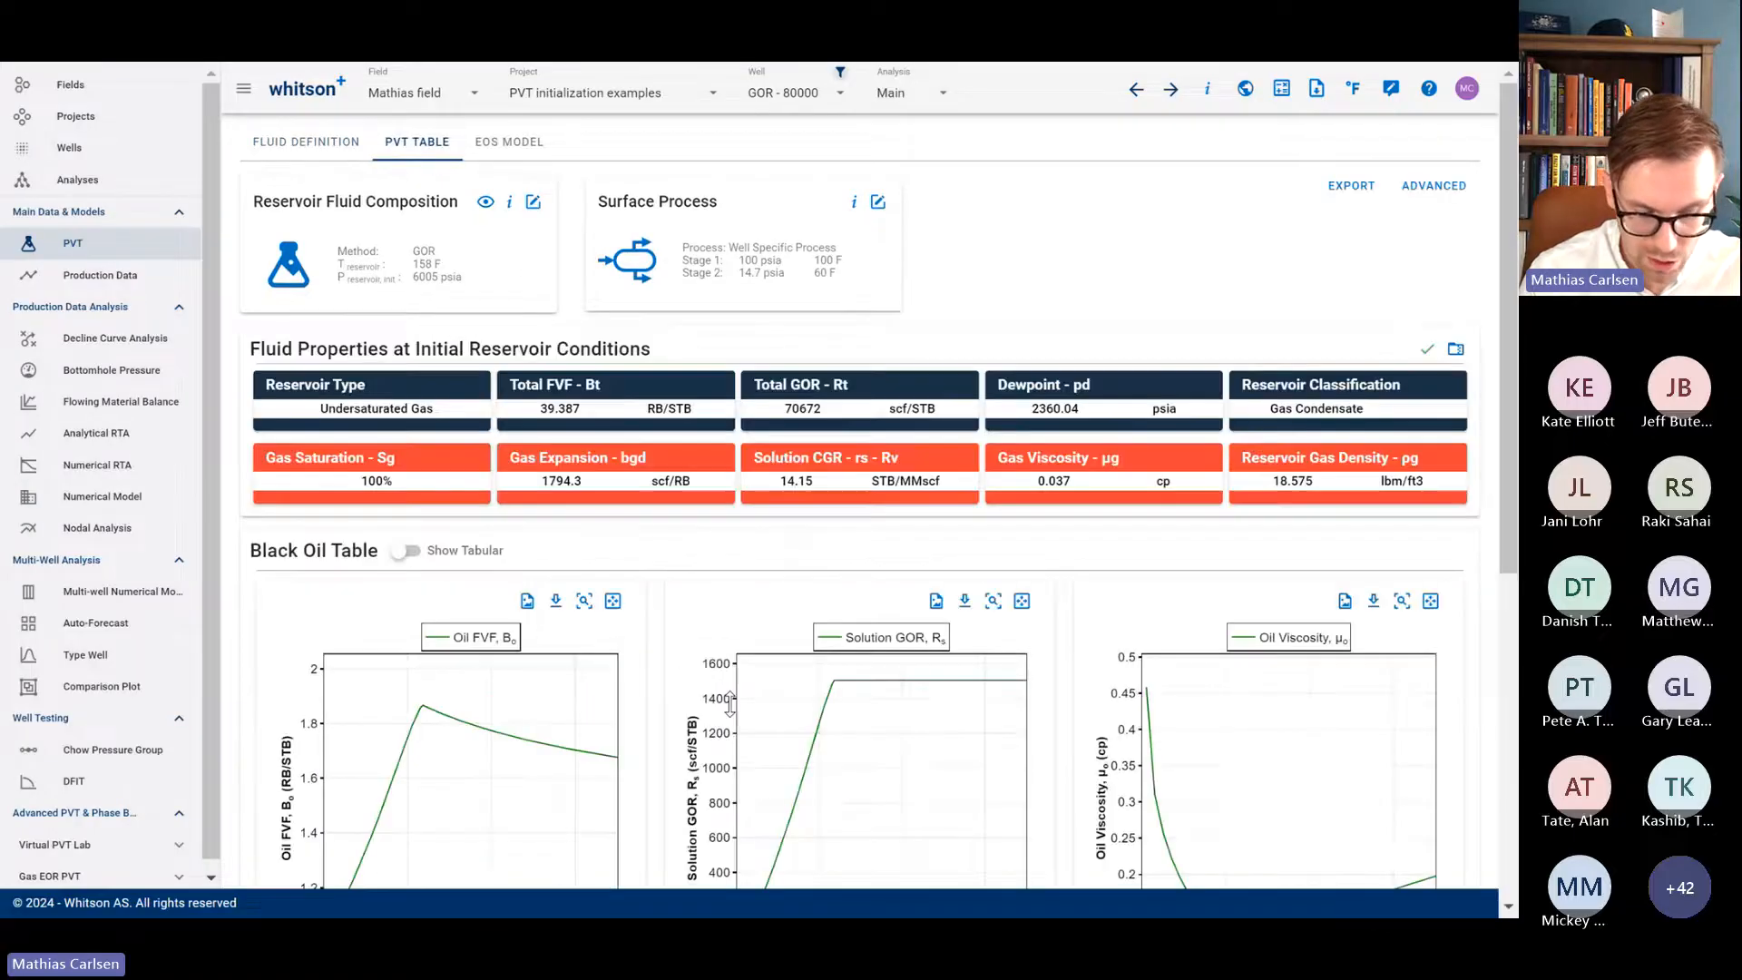
scroll(908, 499, down, 5)
scroll(969, 506, up, 5)
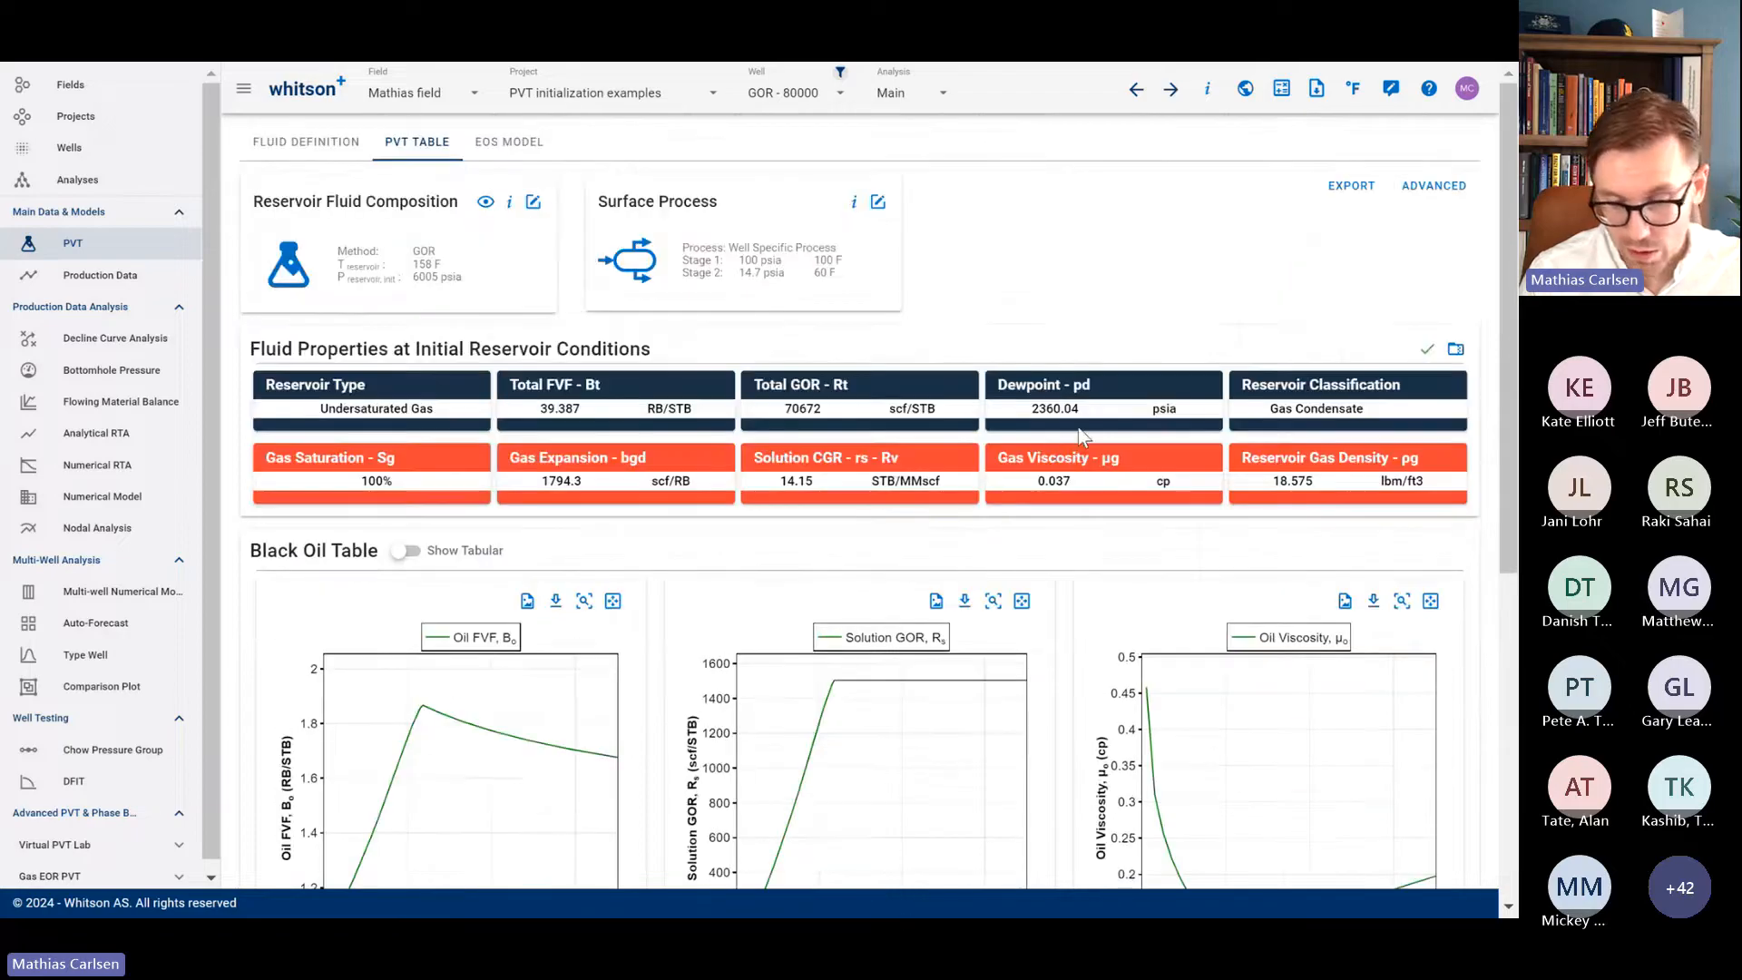
click(284, 150)
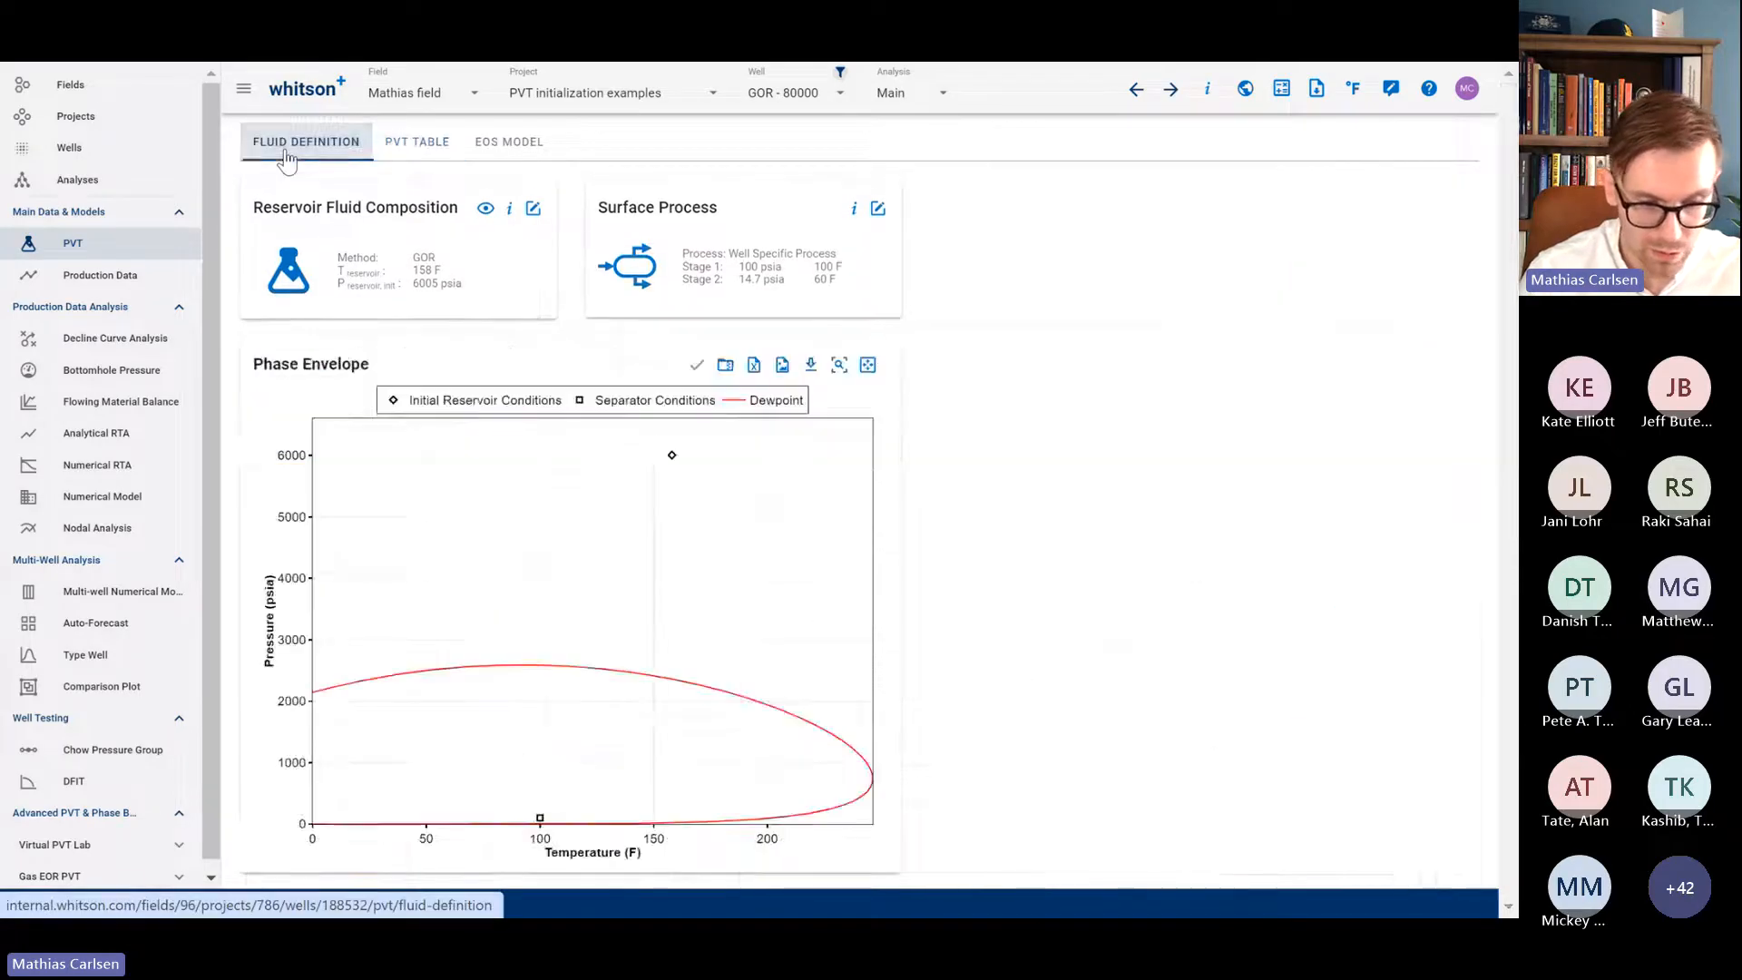
key(alt+Tab)
key(alt+Tab)
Step: Open well GOR - INF from the well overview and examine its production data plot
click(110, 149)
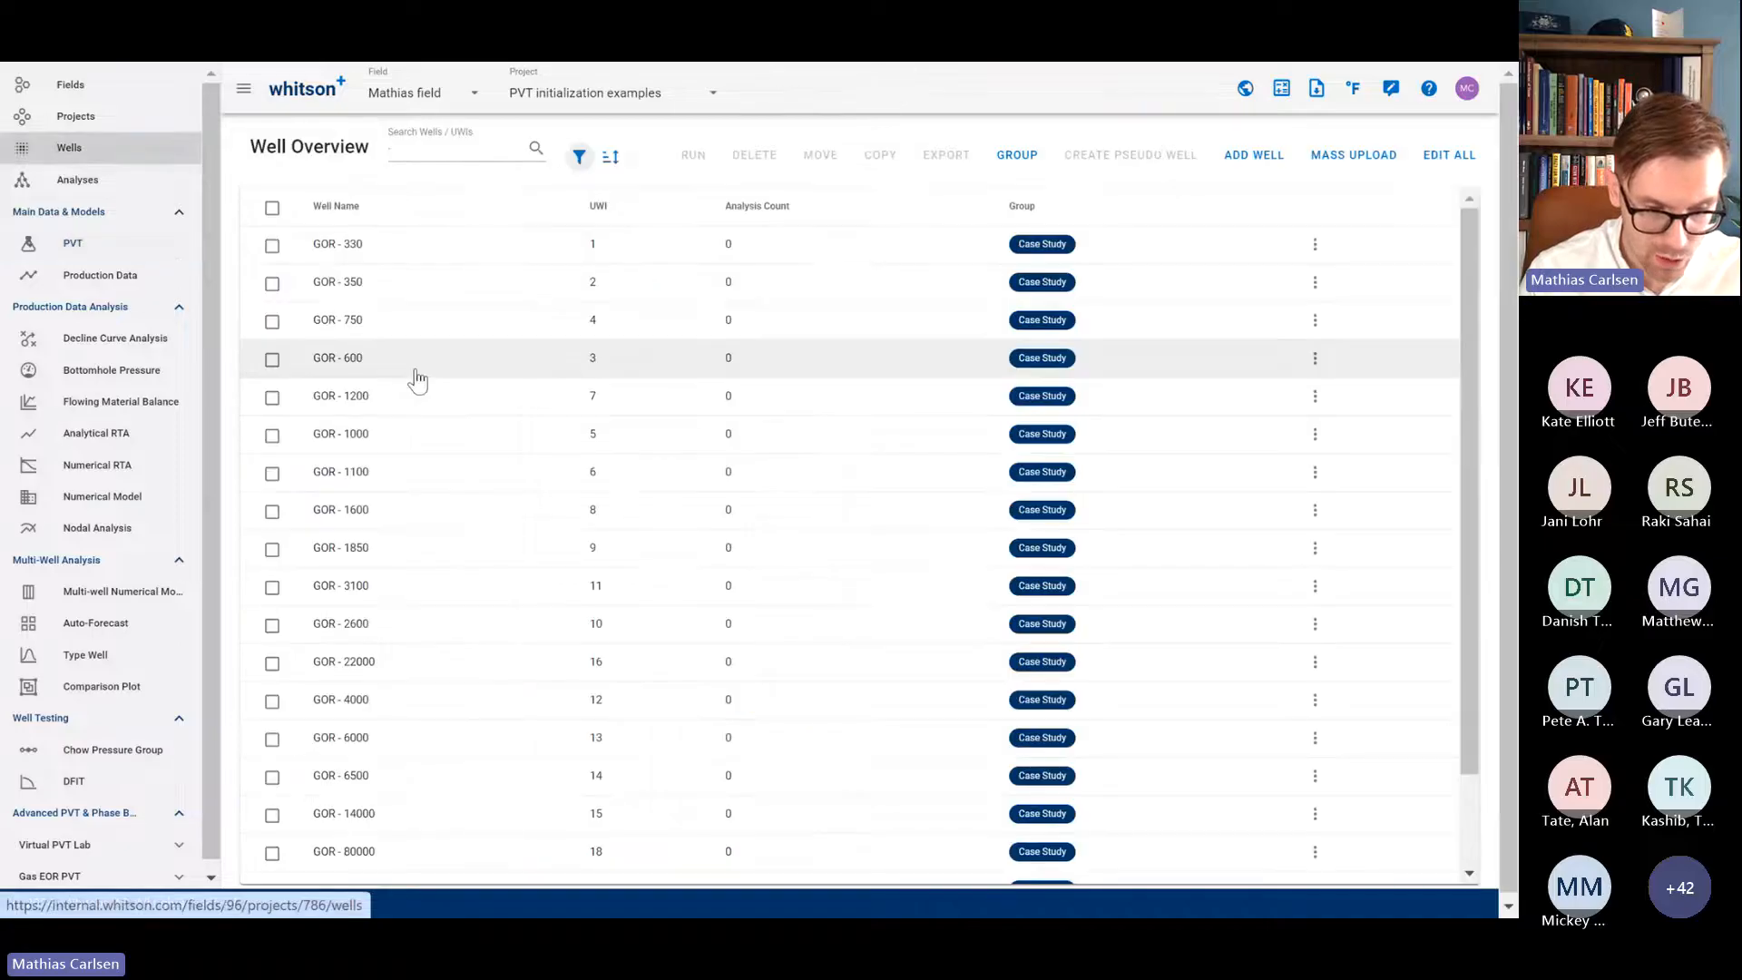
scroll(416, 377, down, 3)
click(382, 820)
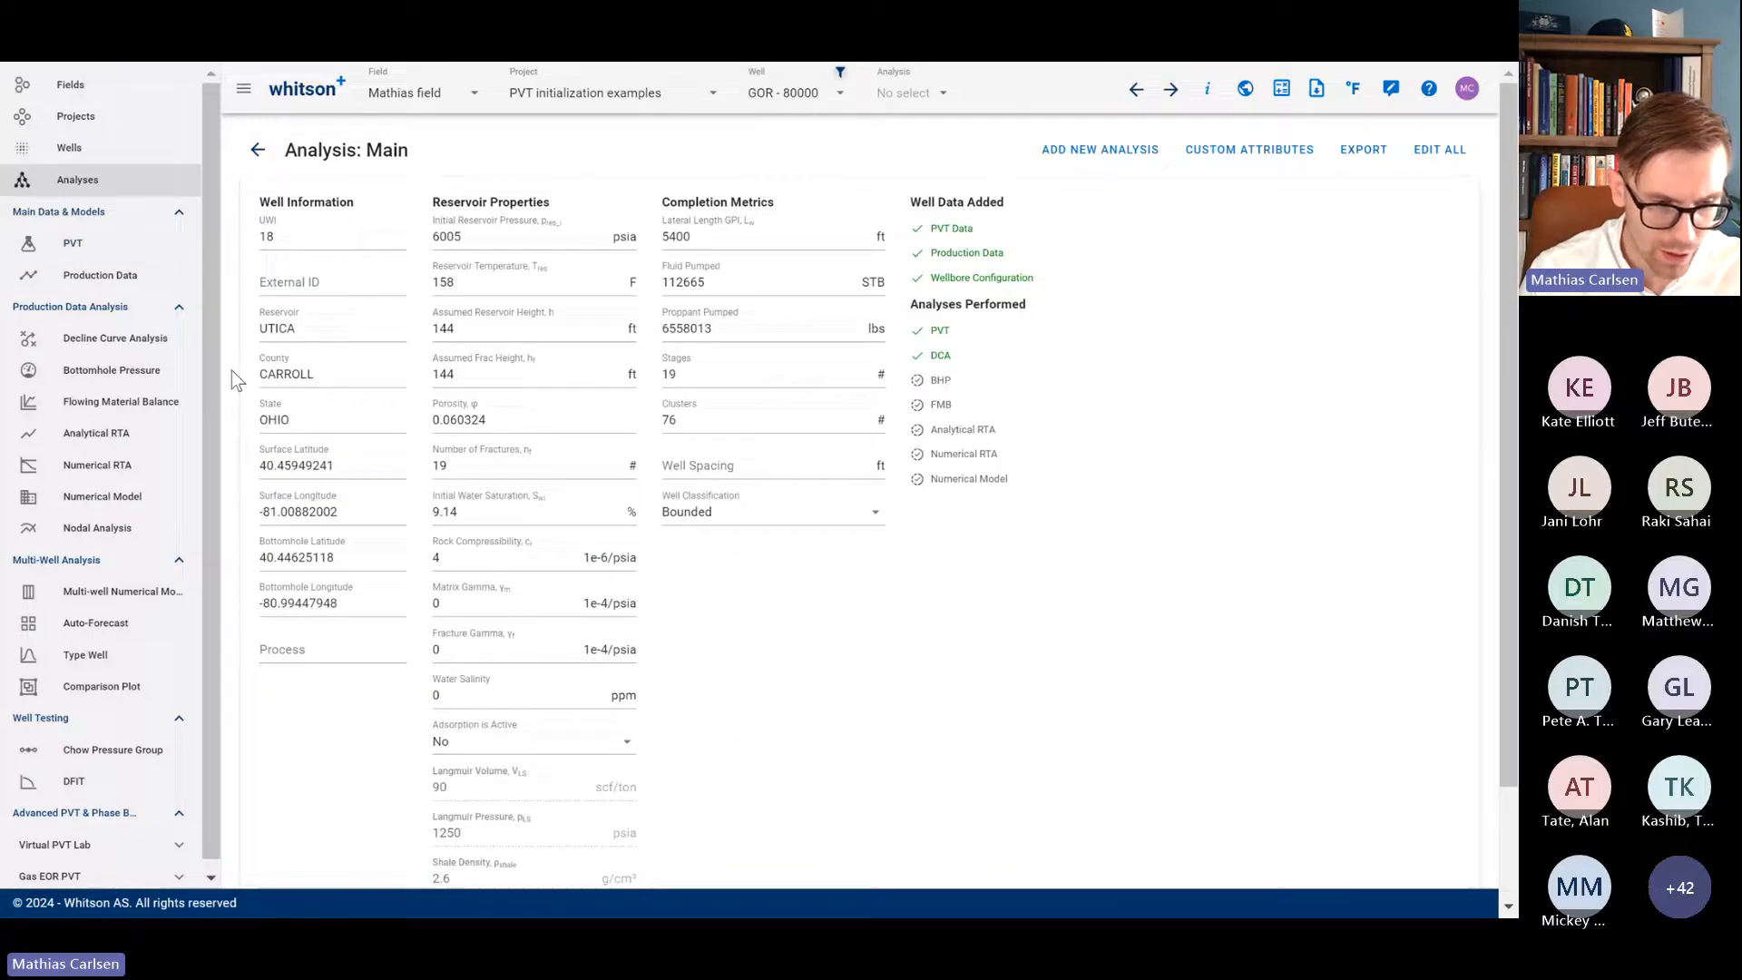
click(130, 277)
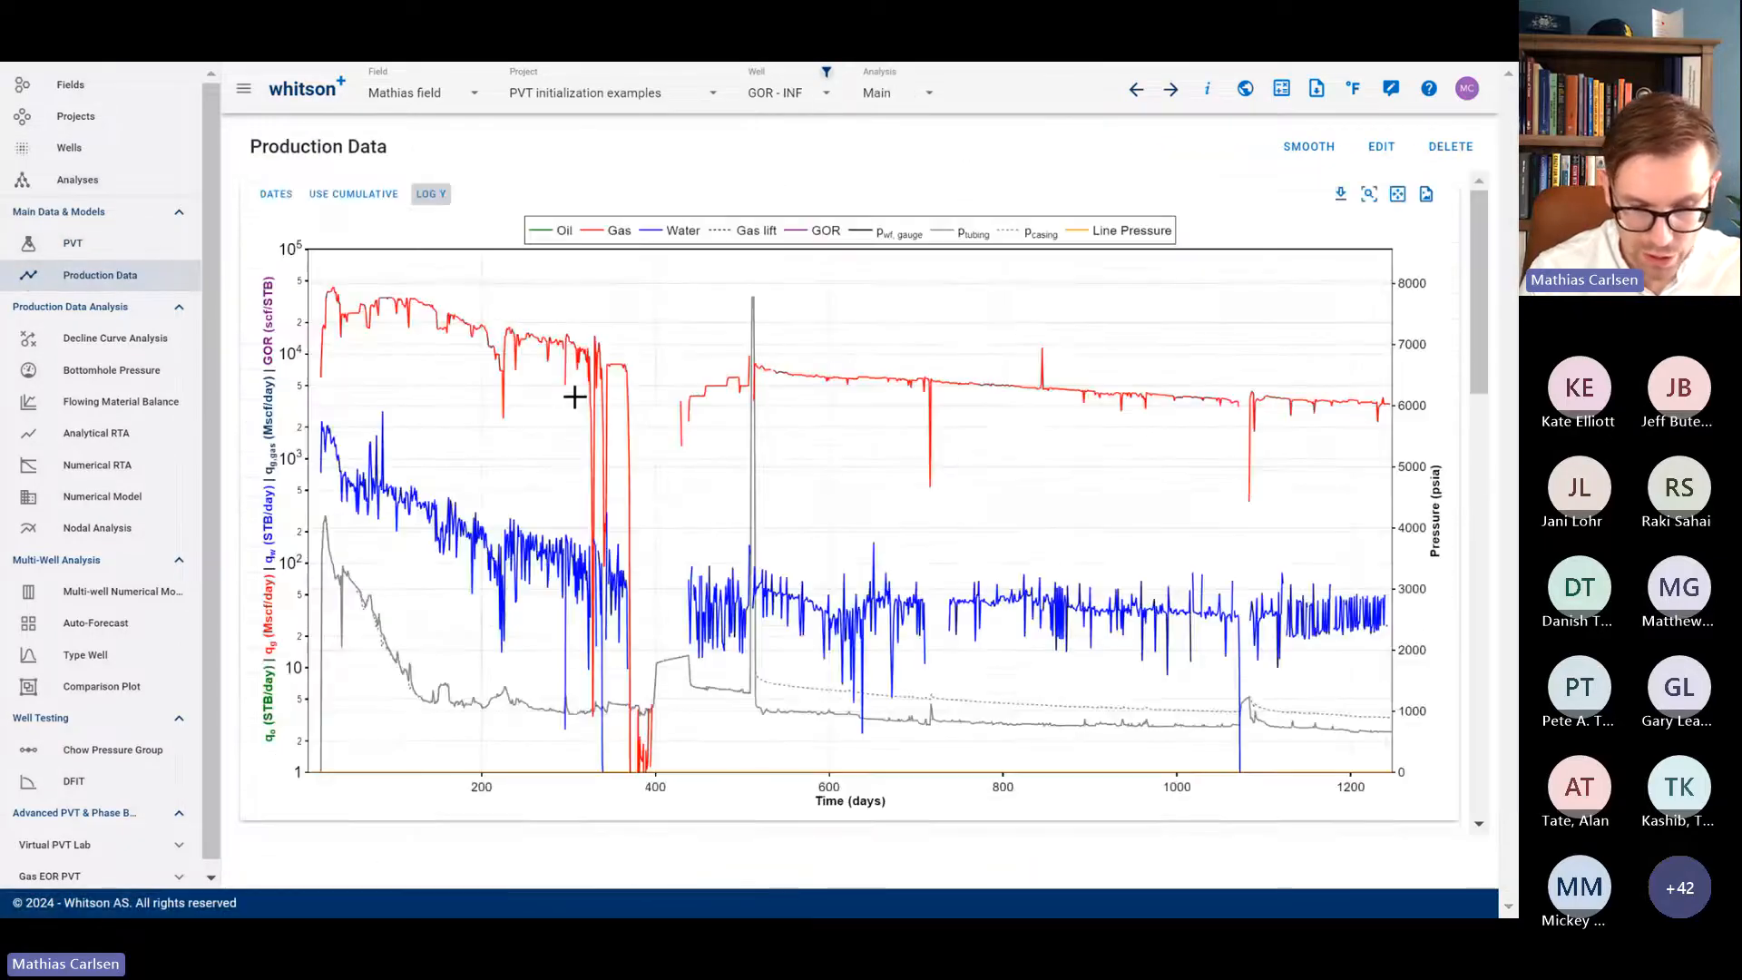
scroll(526, 576, down, 1)
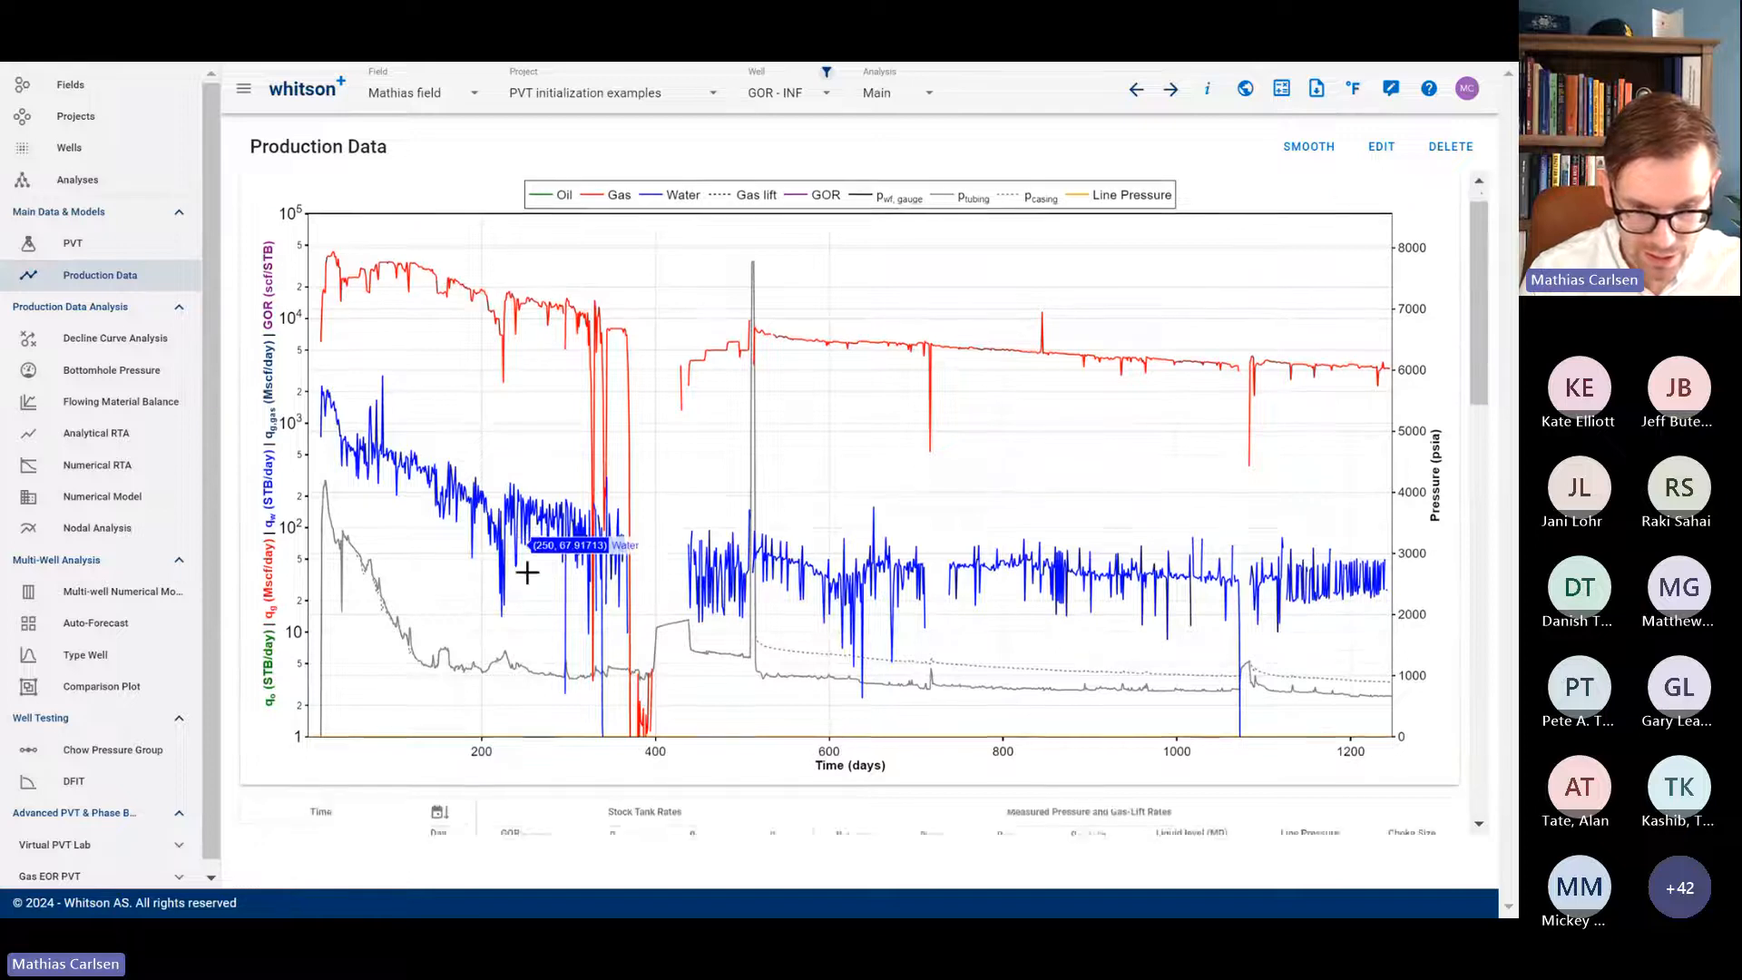
scroll(844, 603, up, 1)
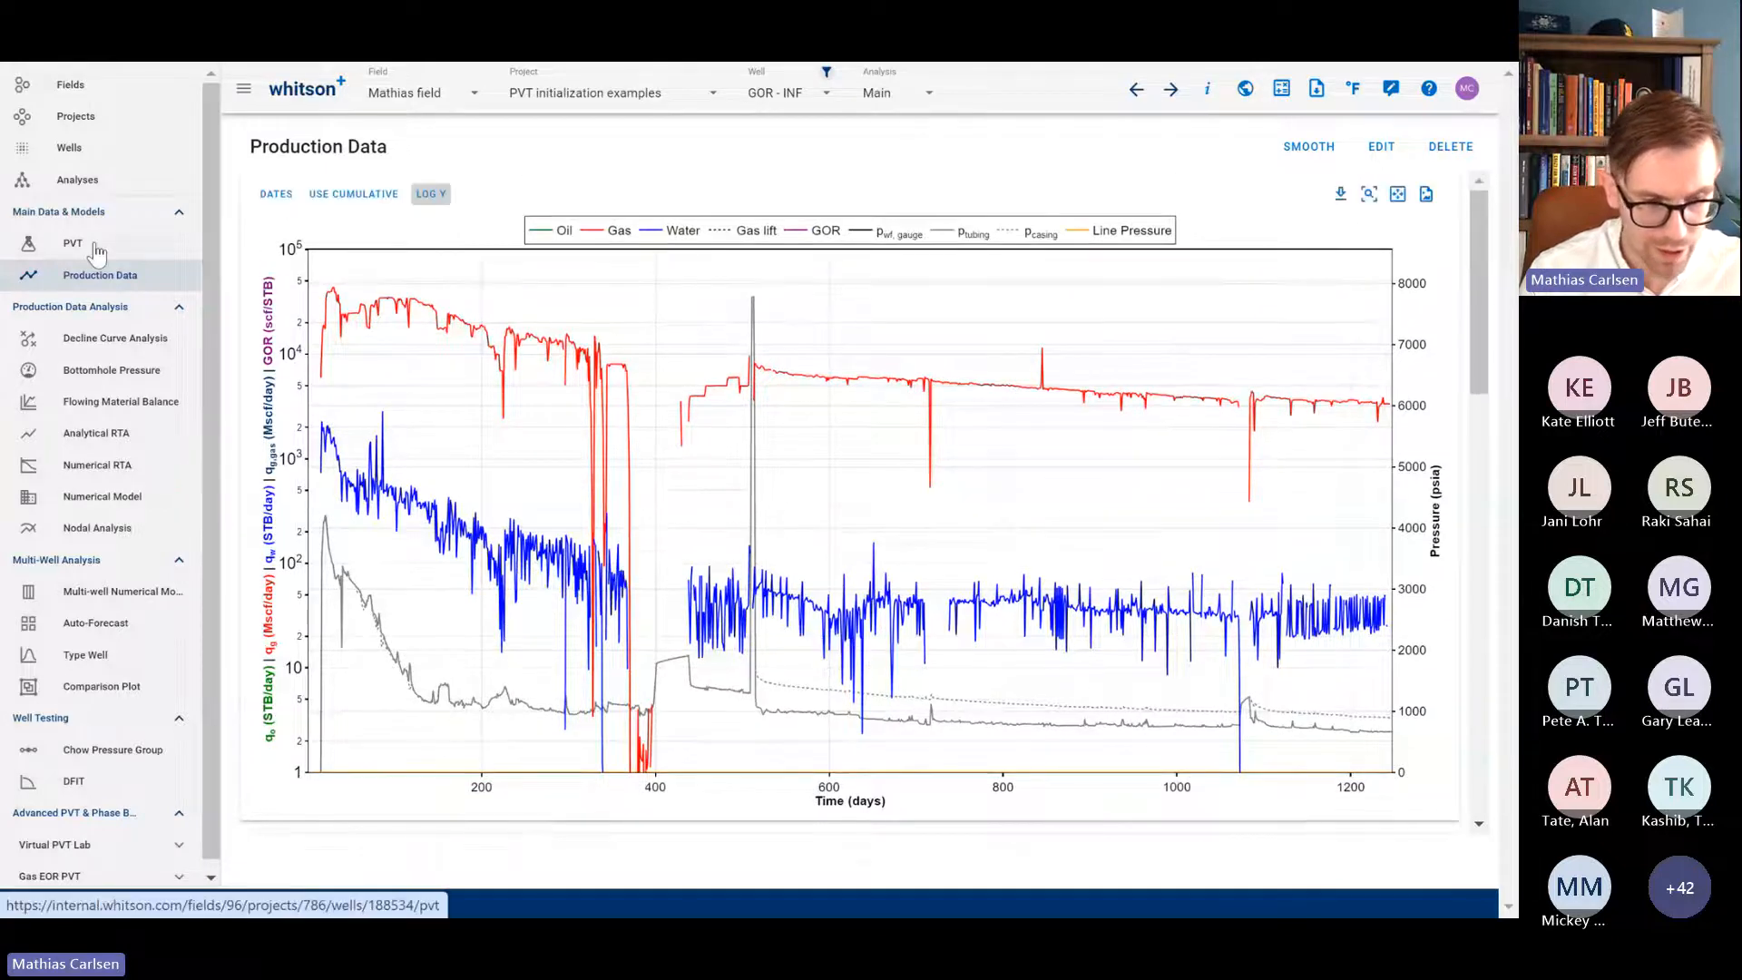
Step: Open the reservoir fluid composition of well GOR - INF for editing
click(72, 243)
click(533, 208)
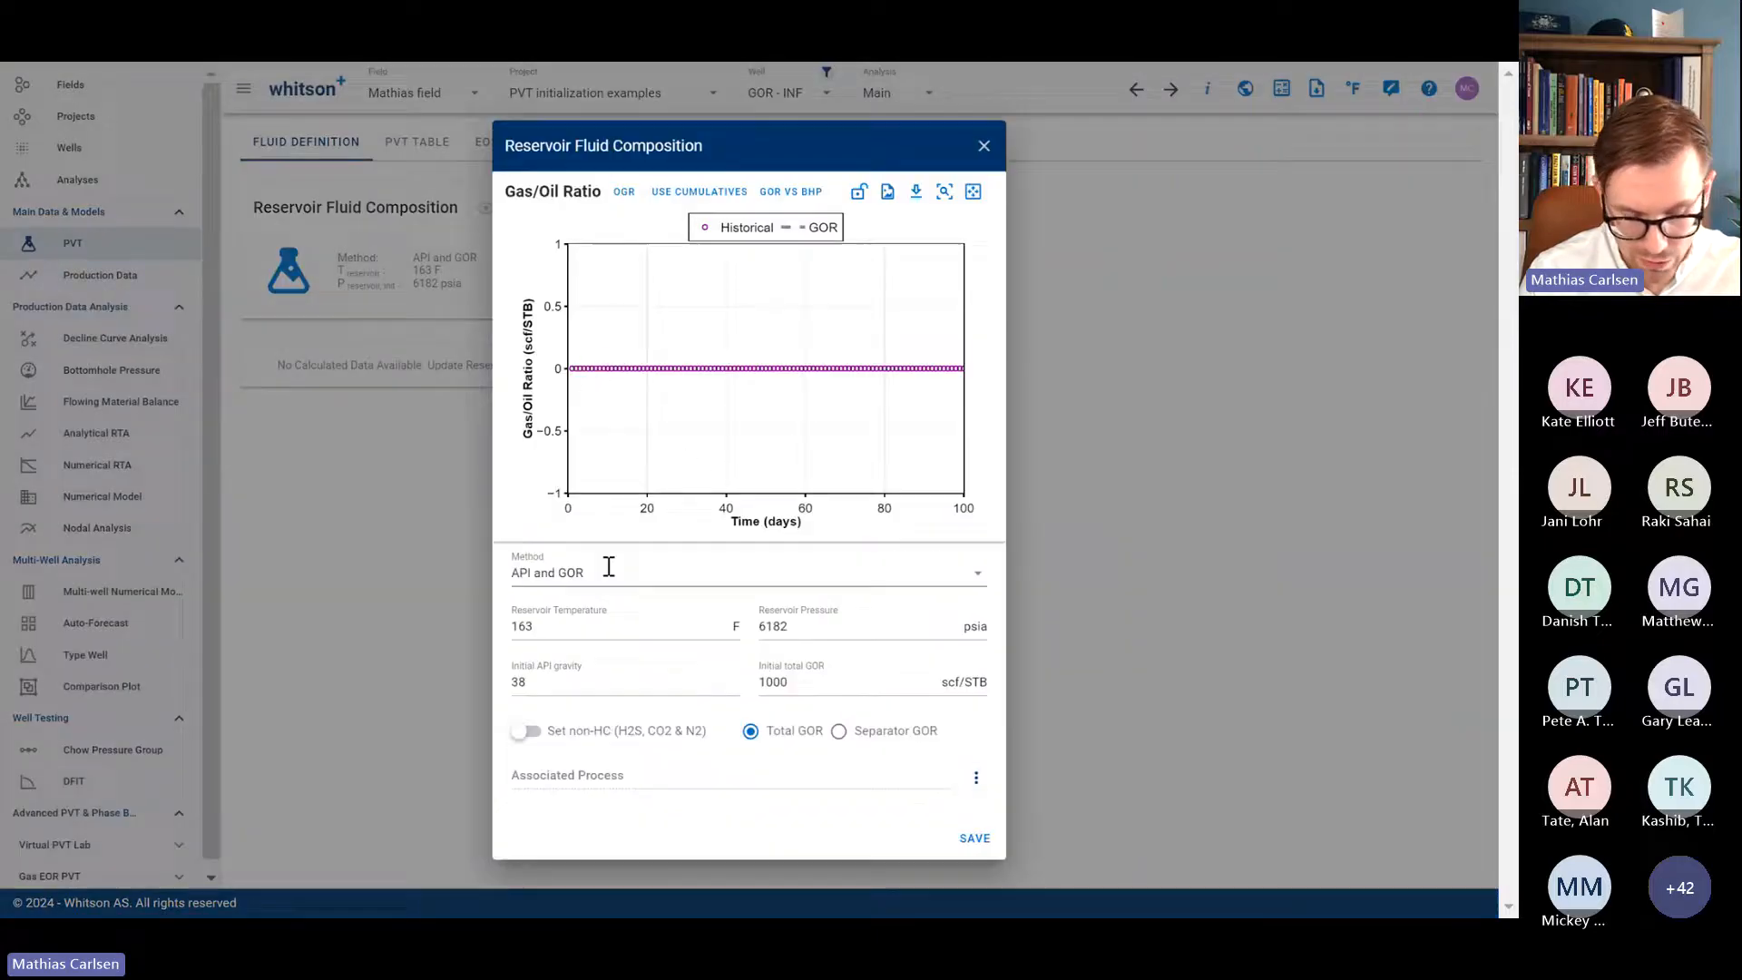
Step: Define the reservoir fluid with the Dry/Wet Gas method and a gas specific gravity of 0.6, and save it
click(609, 569)
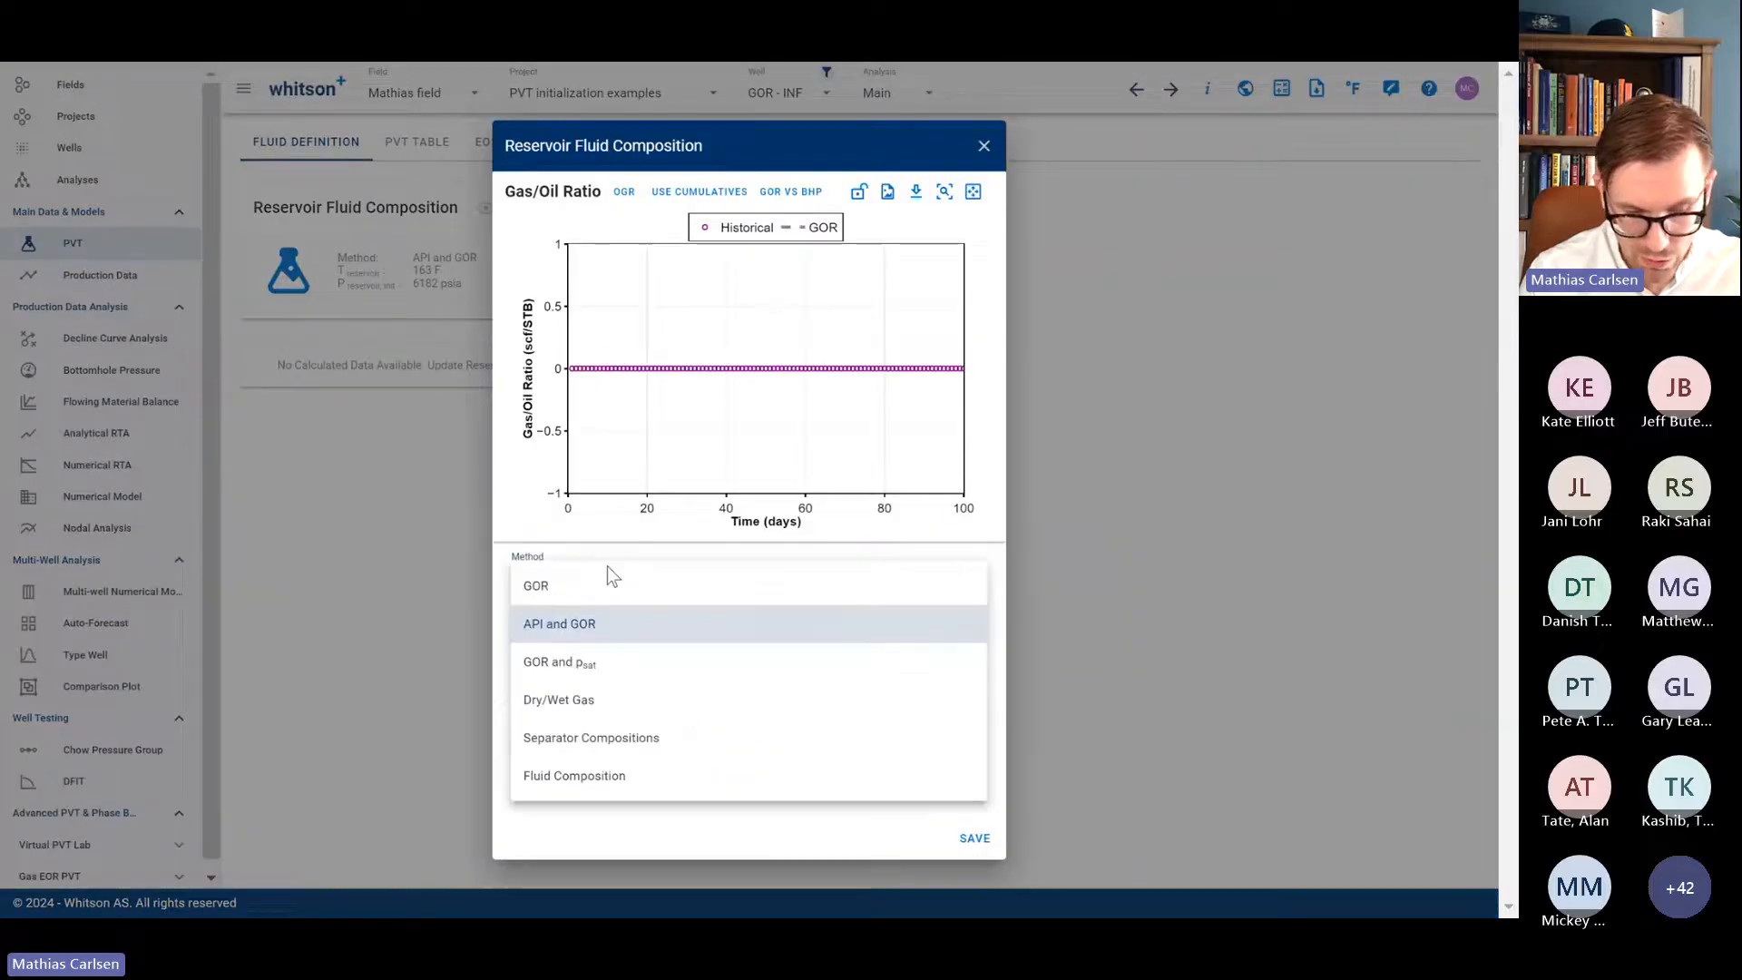
click(548, 702)
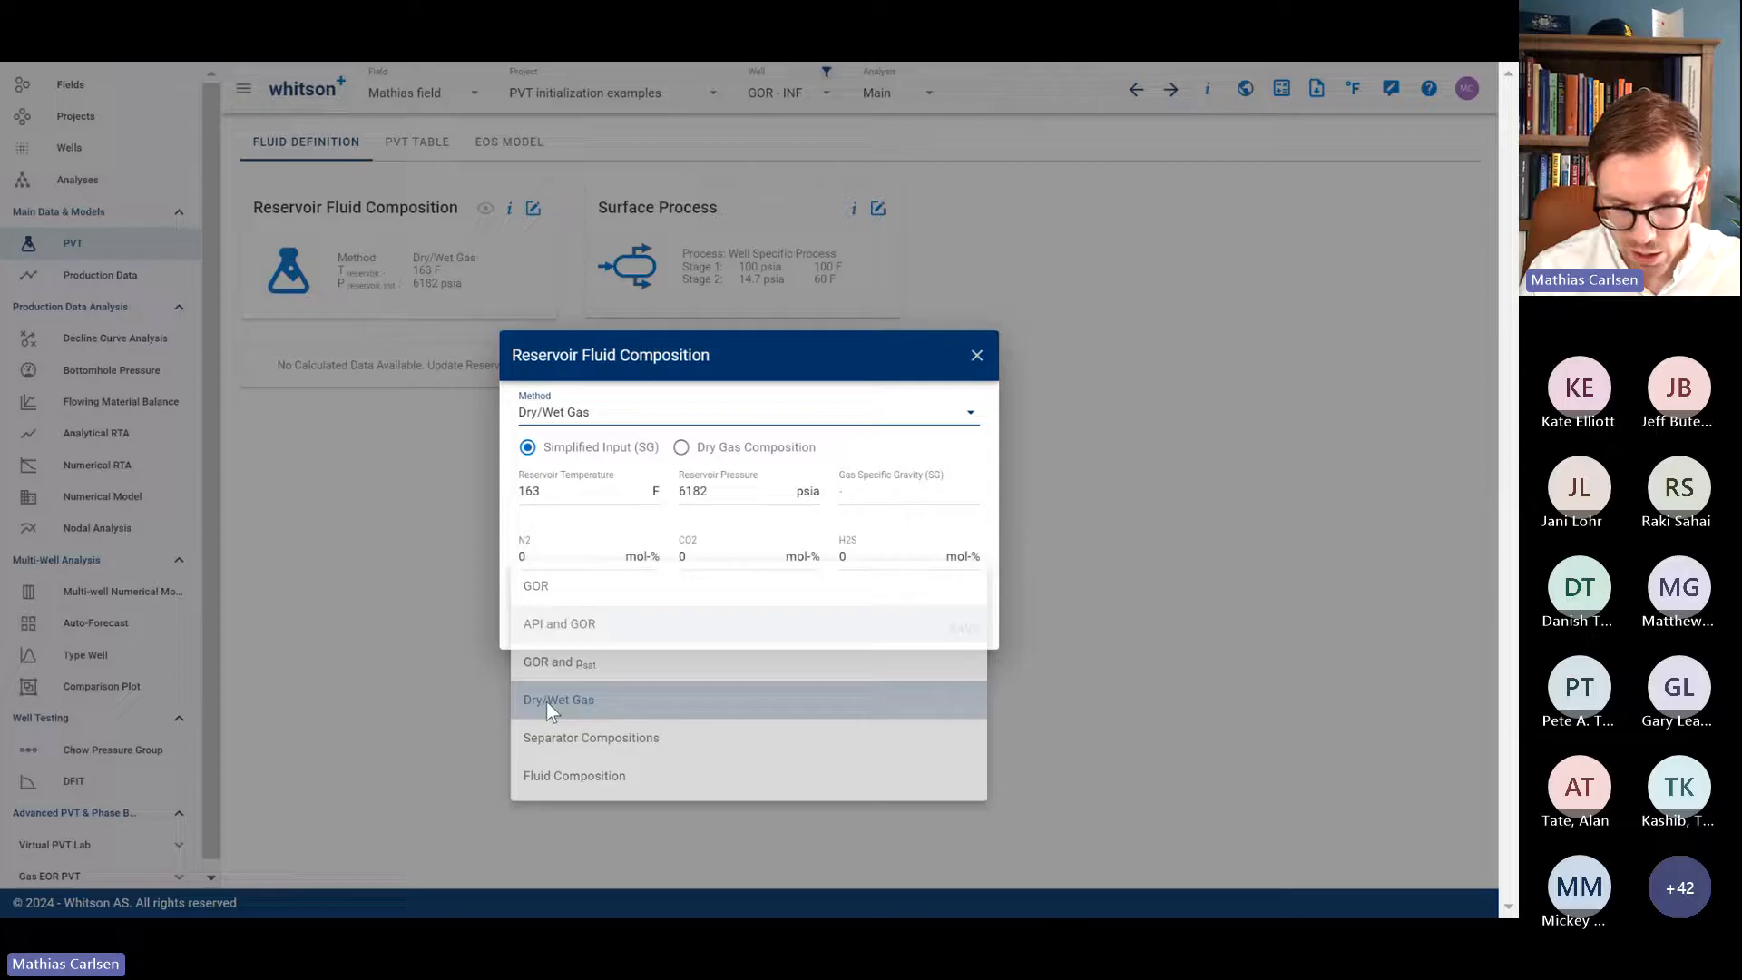
click(871, 492)
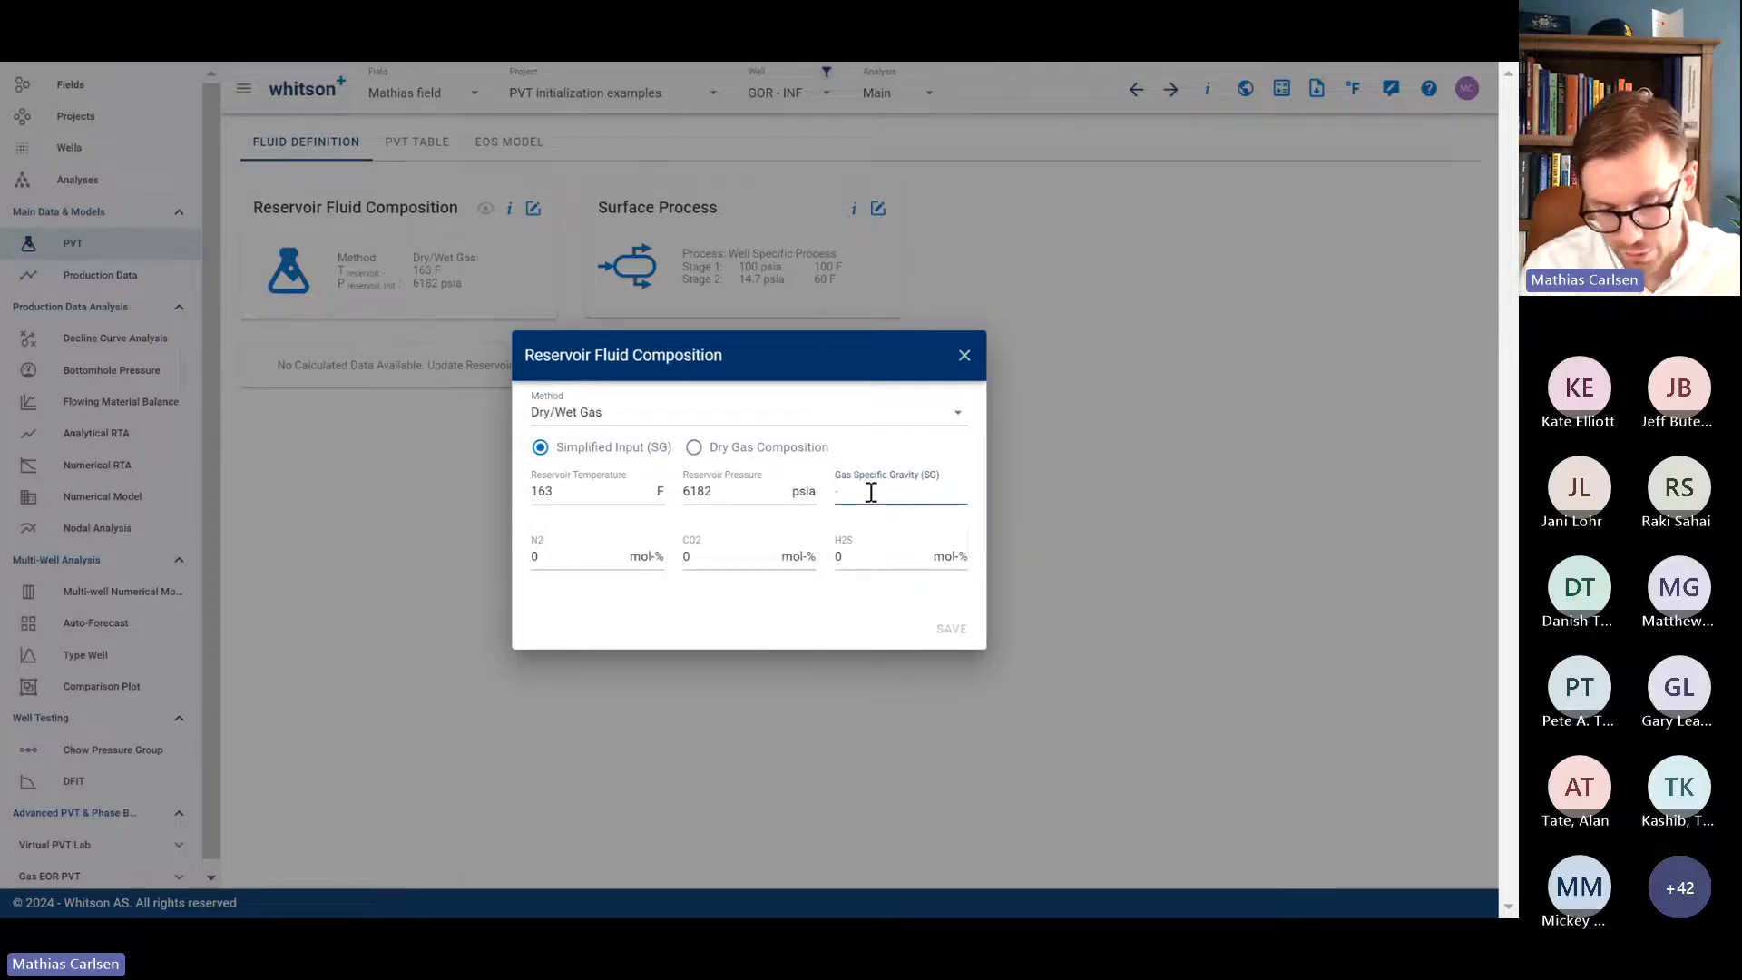
text(0.6)
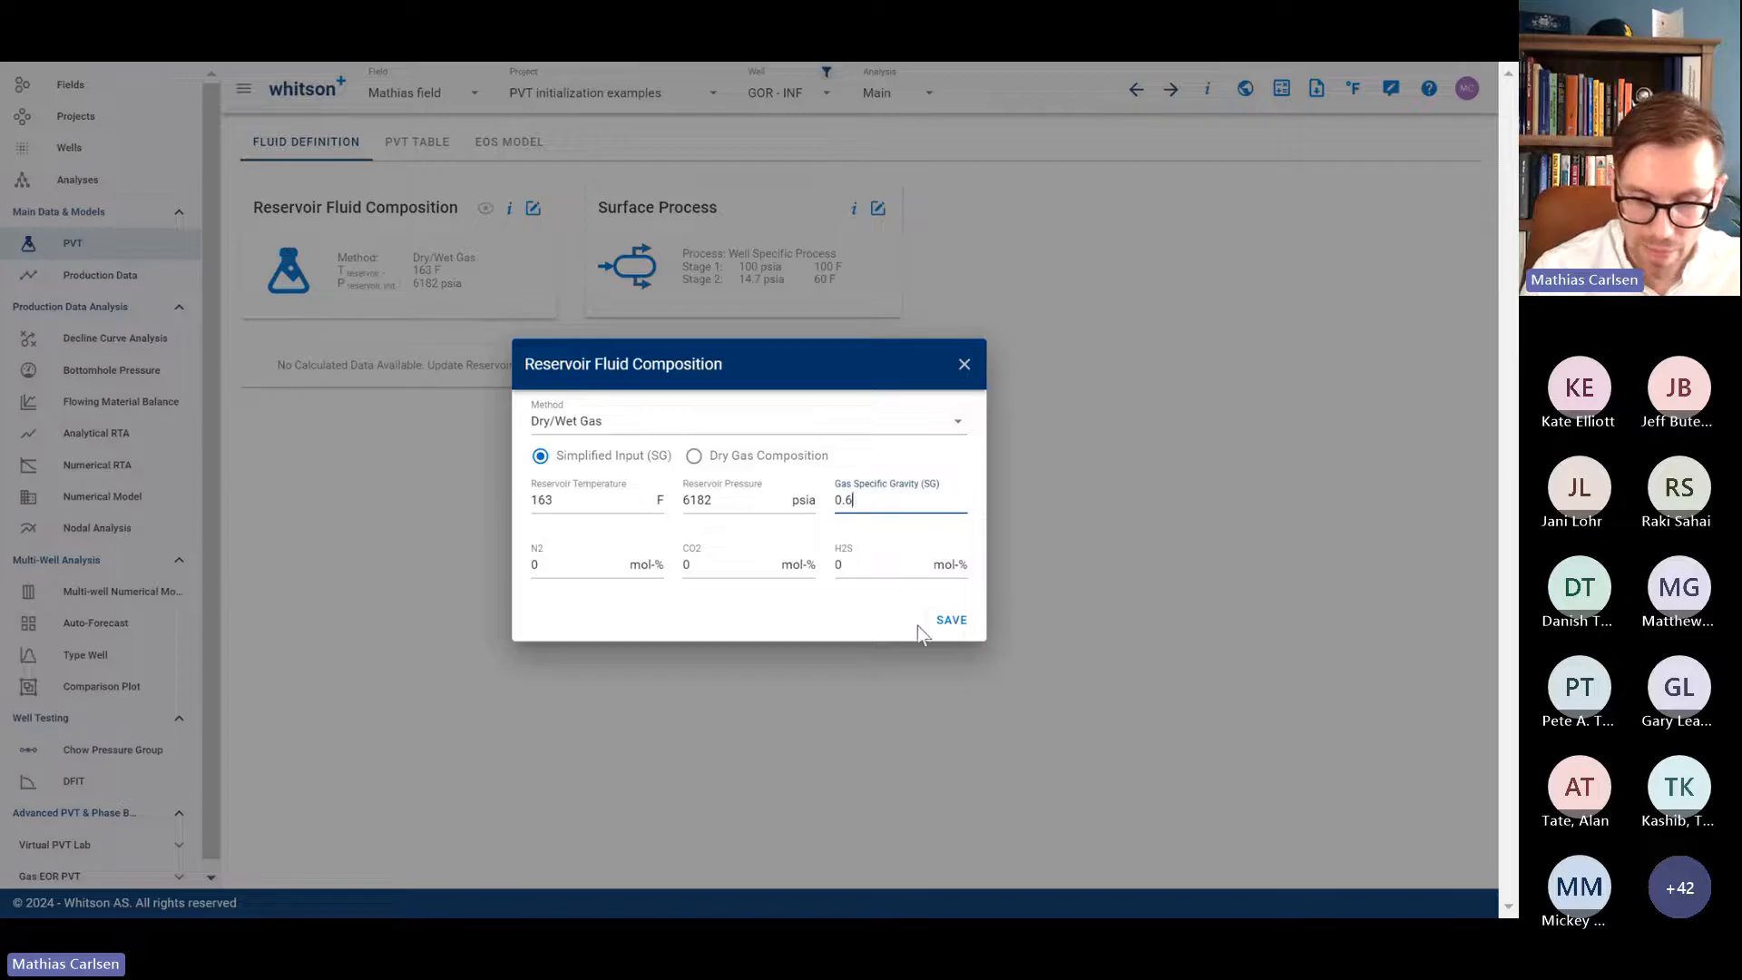
click(966, 635)
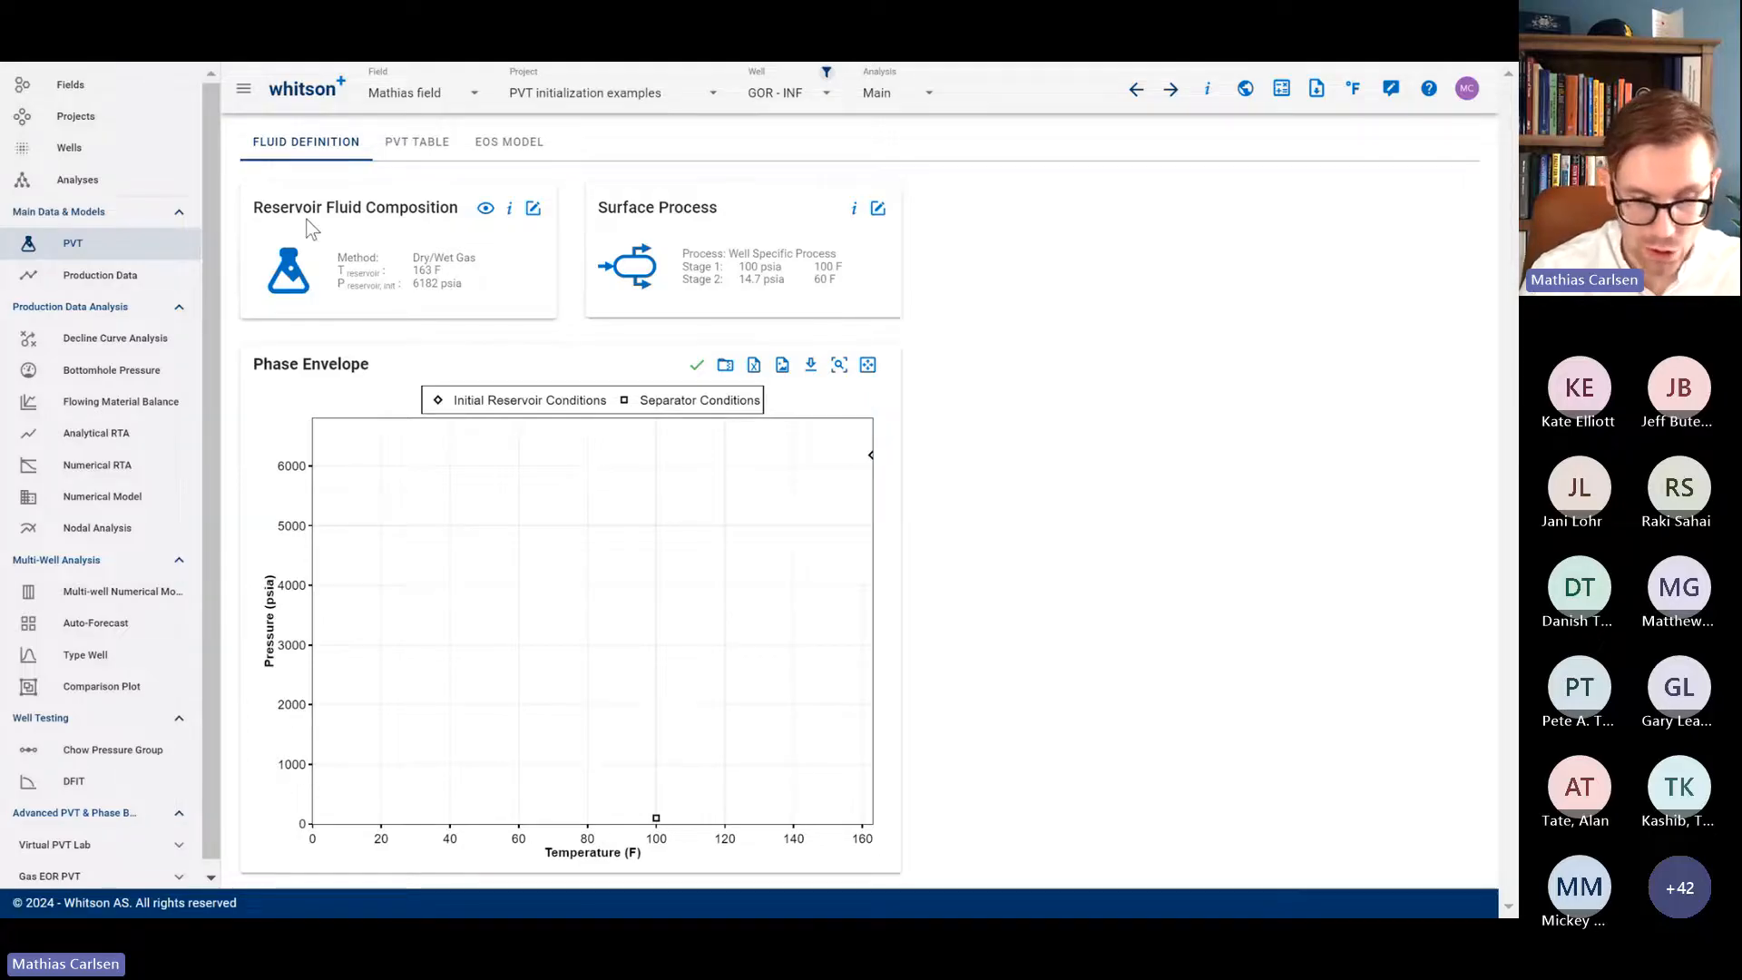
Step: Review the component mole percentages of the reservoir fluid composition and close the list
click(485, 208)
scroll(874, 672, down, 2)
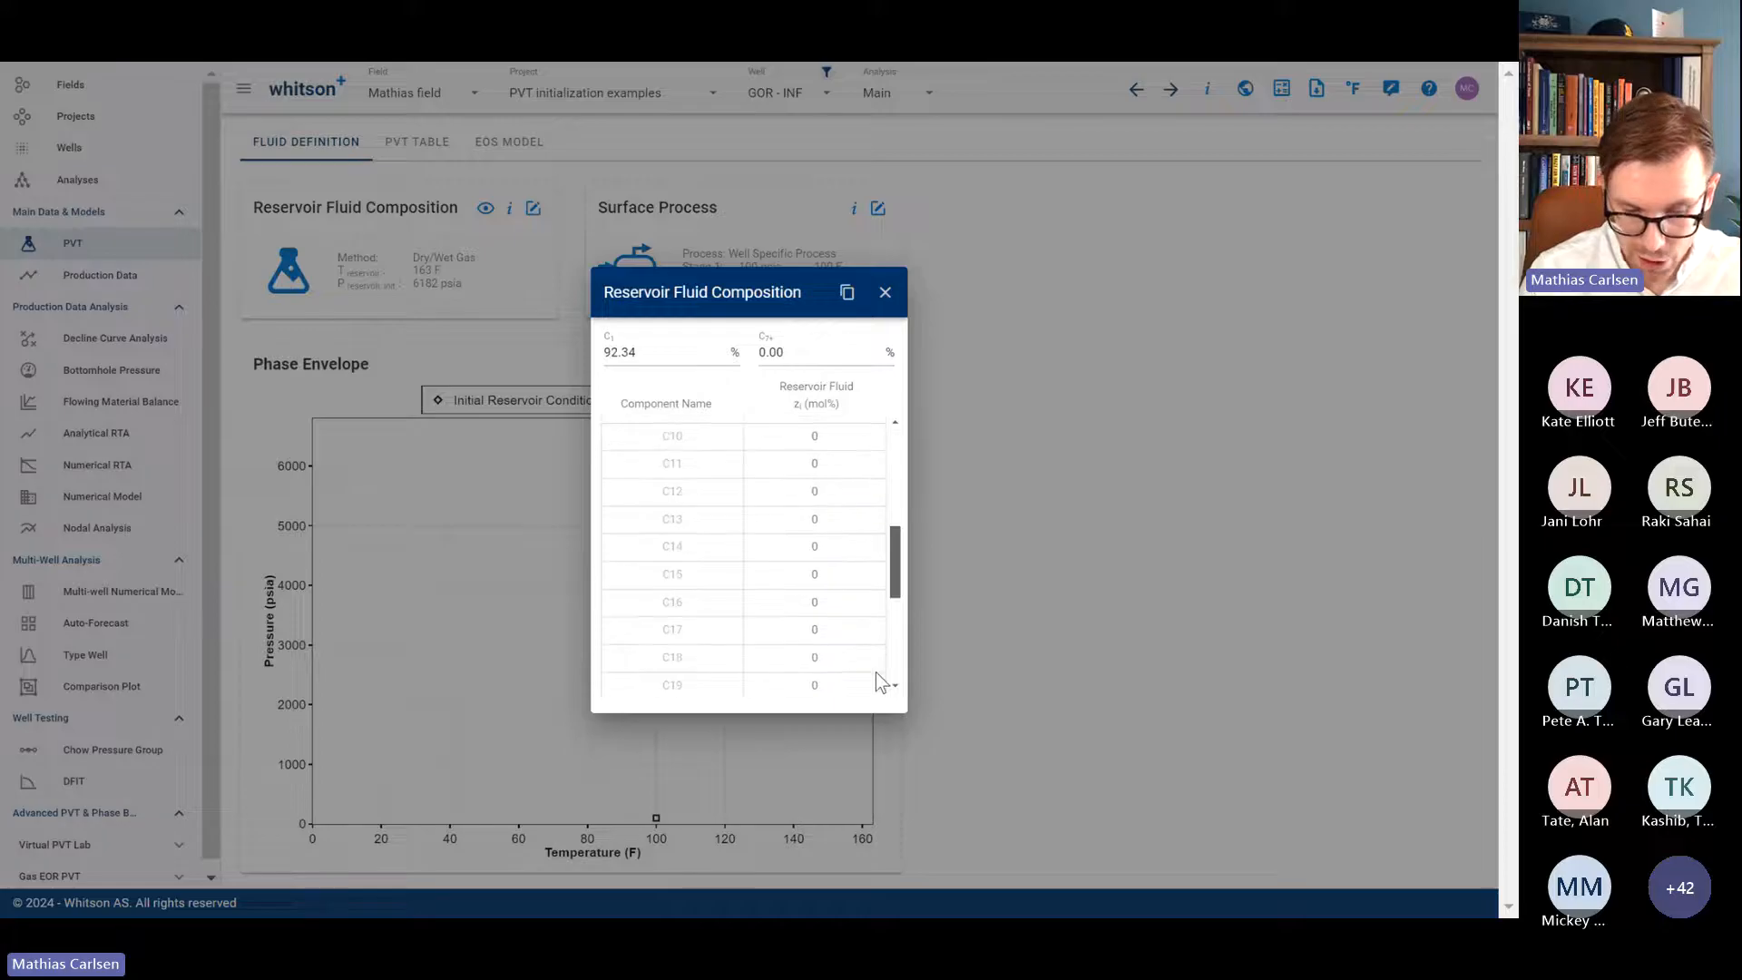
scroll(874, 673, up, 2)
click(885, 294)
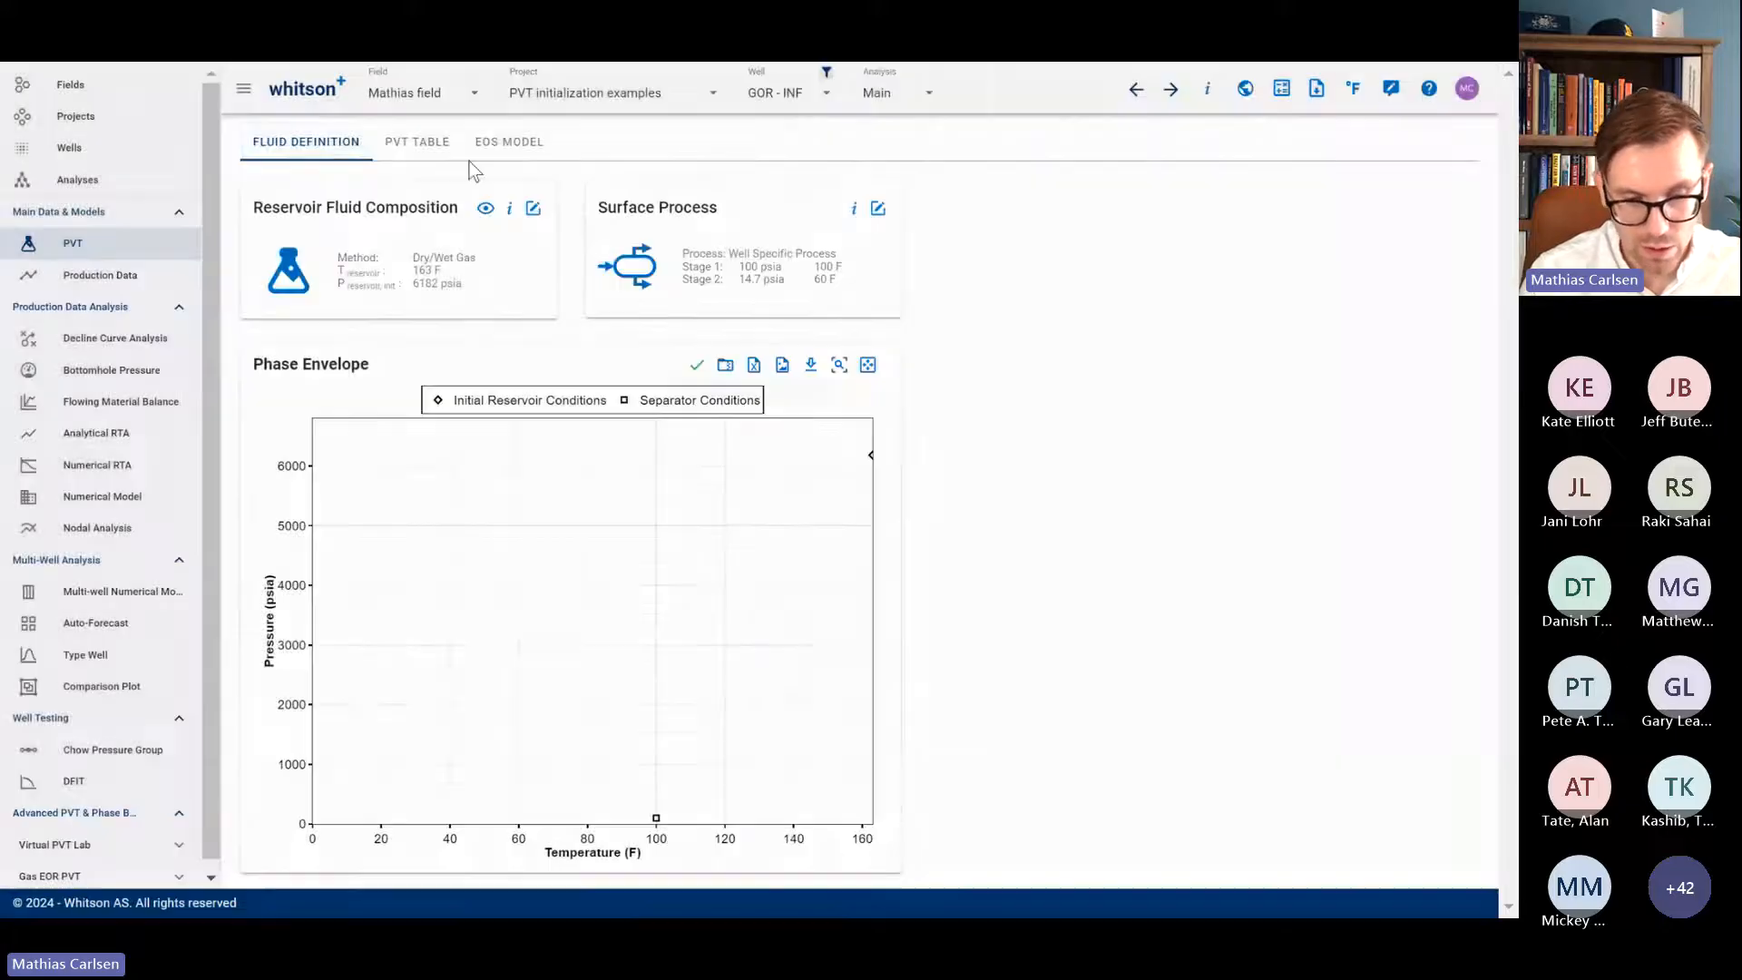
Step: Examine the initial fluid properties and black oil plots in the PVT table before switching to the PowerPoint slide show
click(391, 161)
scroll(646, 591, down, 2)
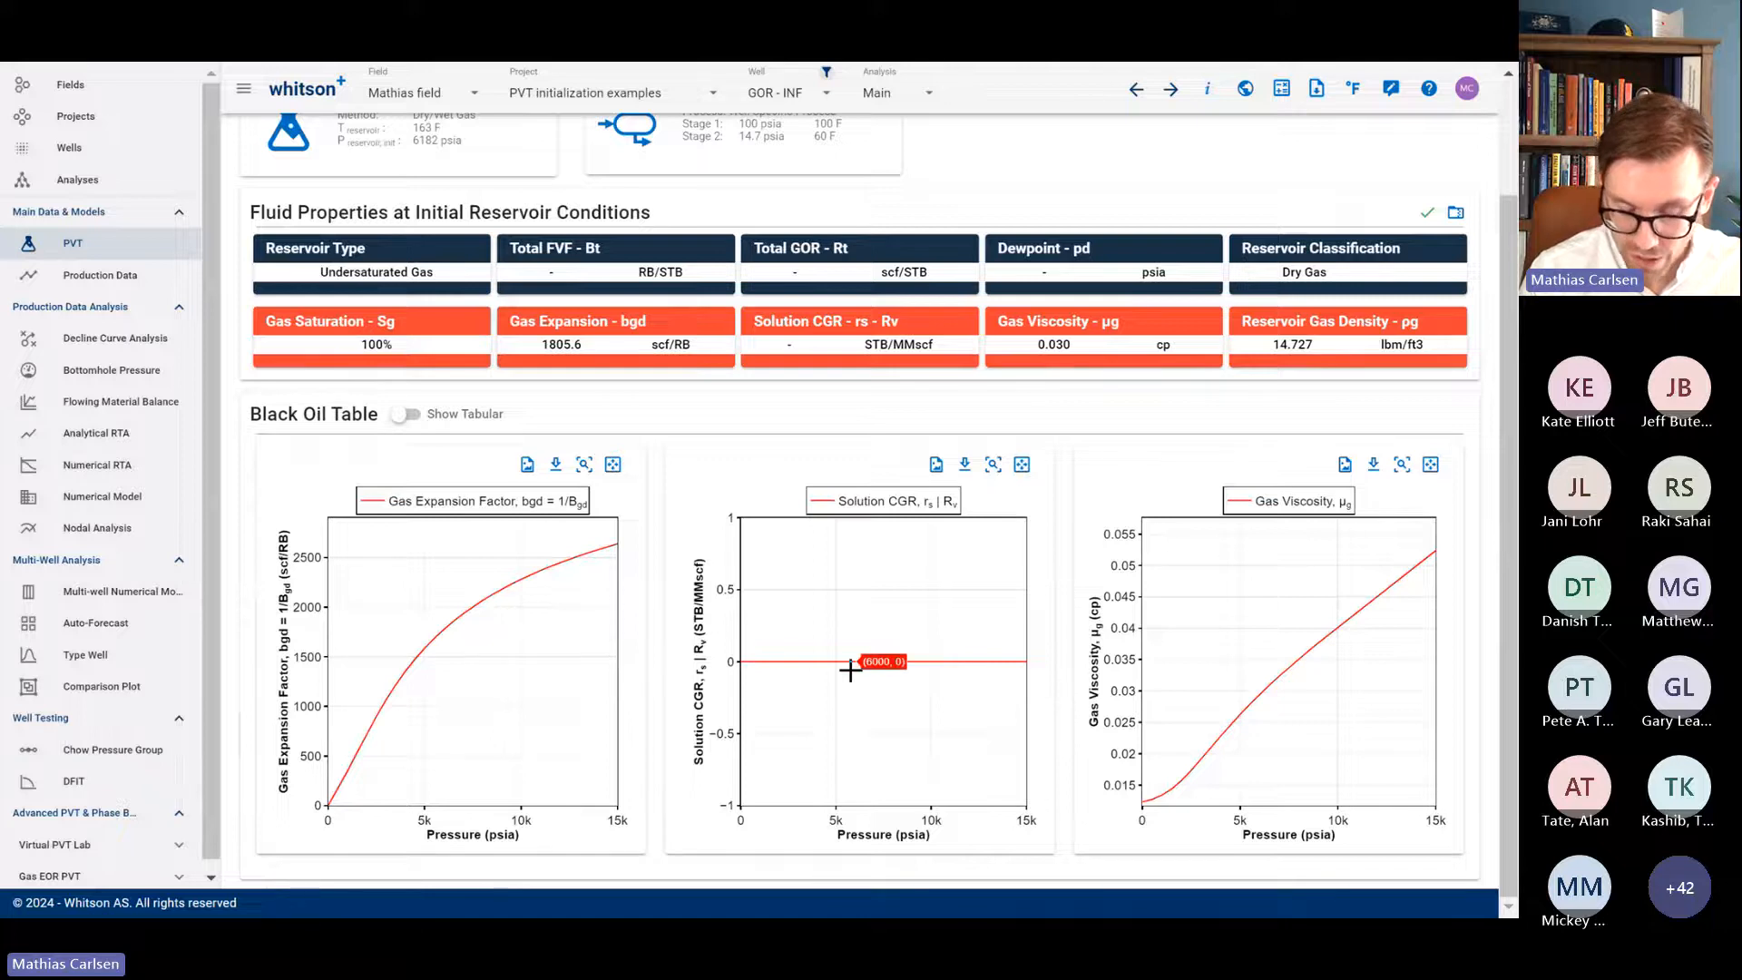
scroll(750, 624, up, 2)
scroll(742, 624, down, 2)
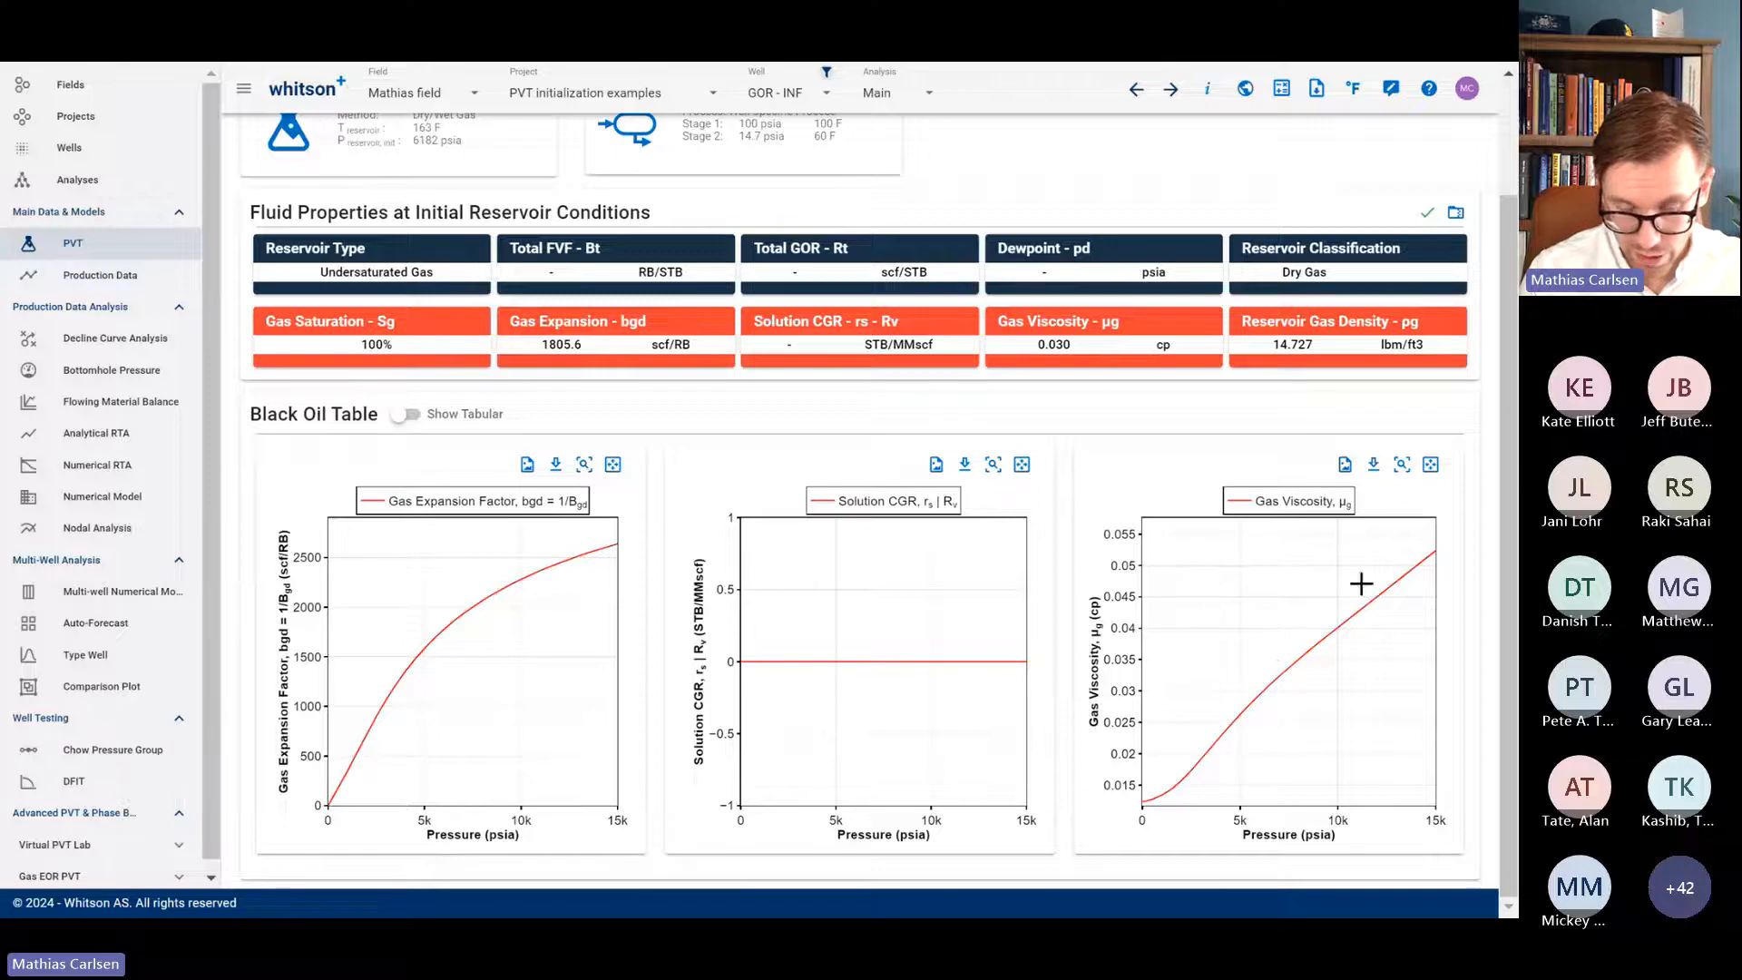
scroll(1134, 500, up, 2)
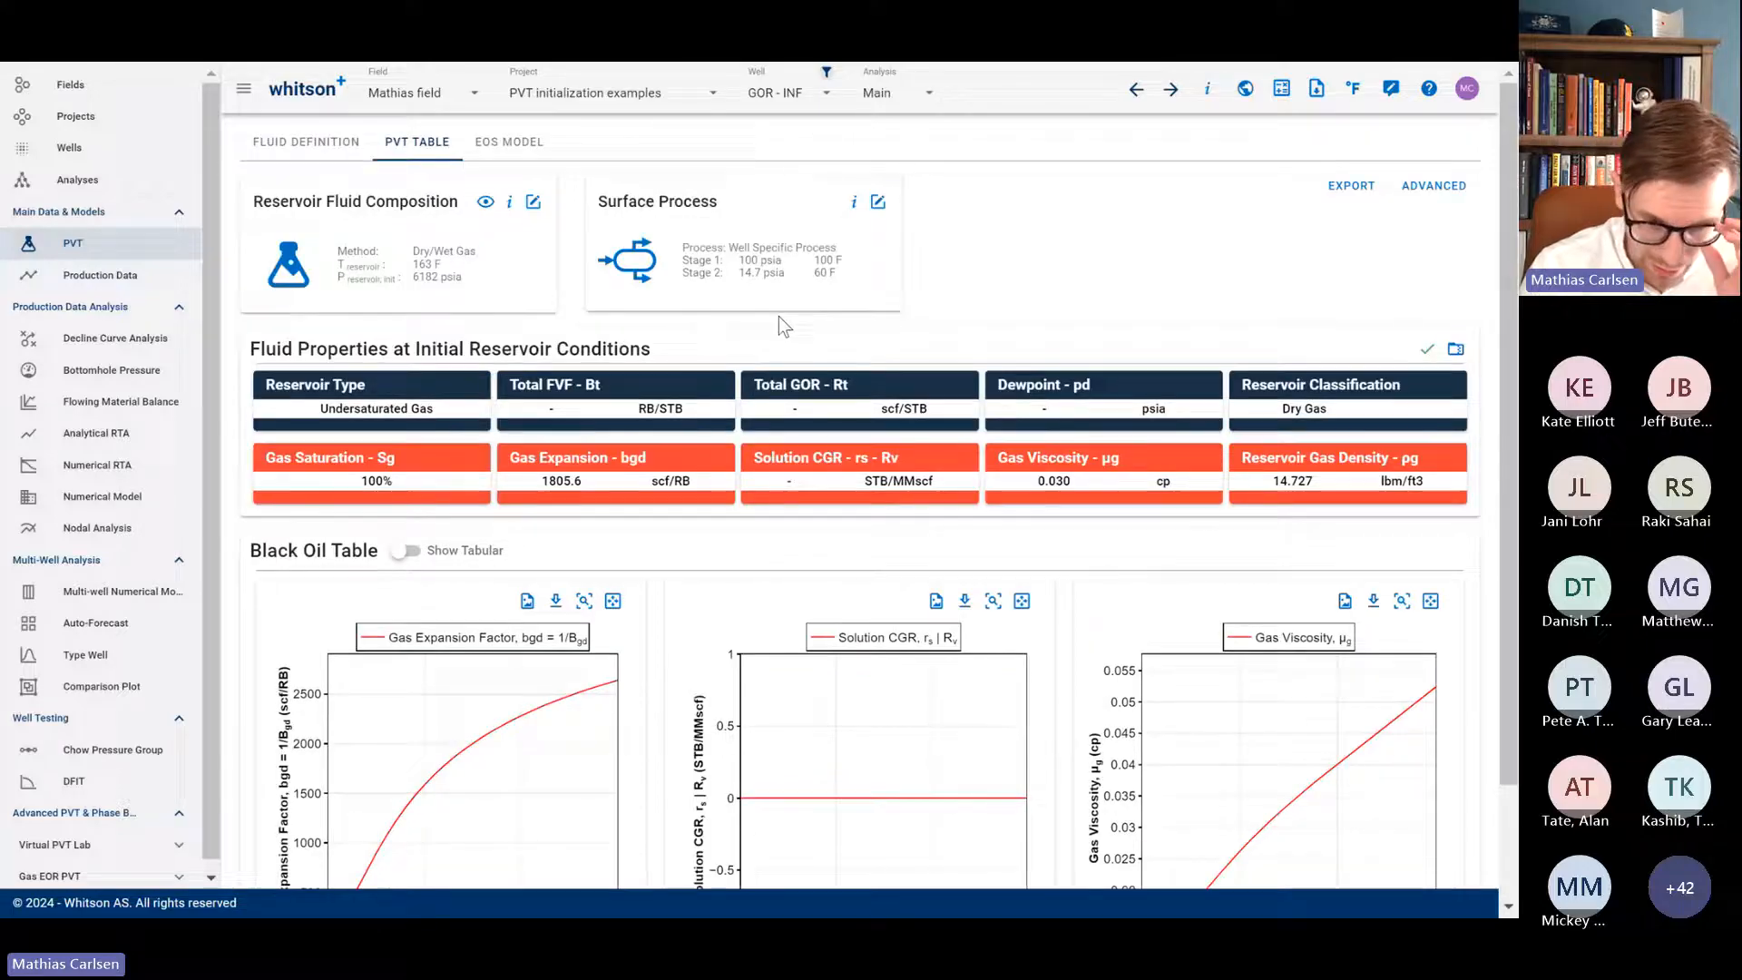
click(299, 144)
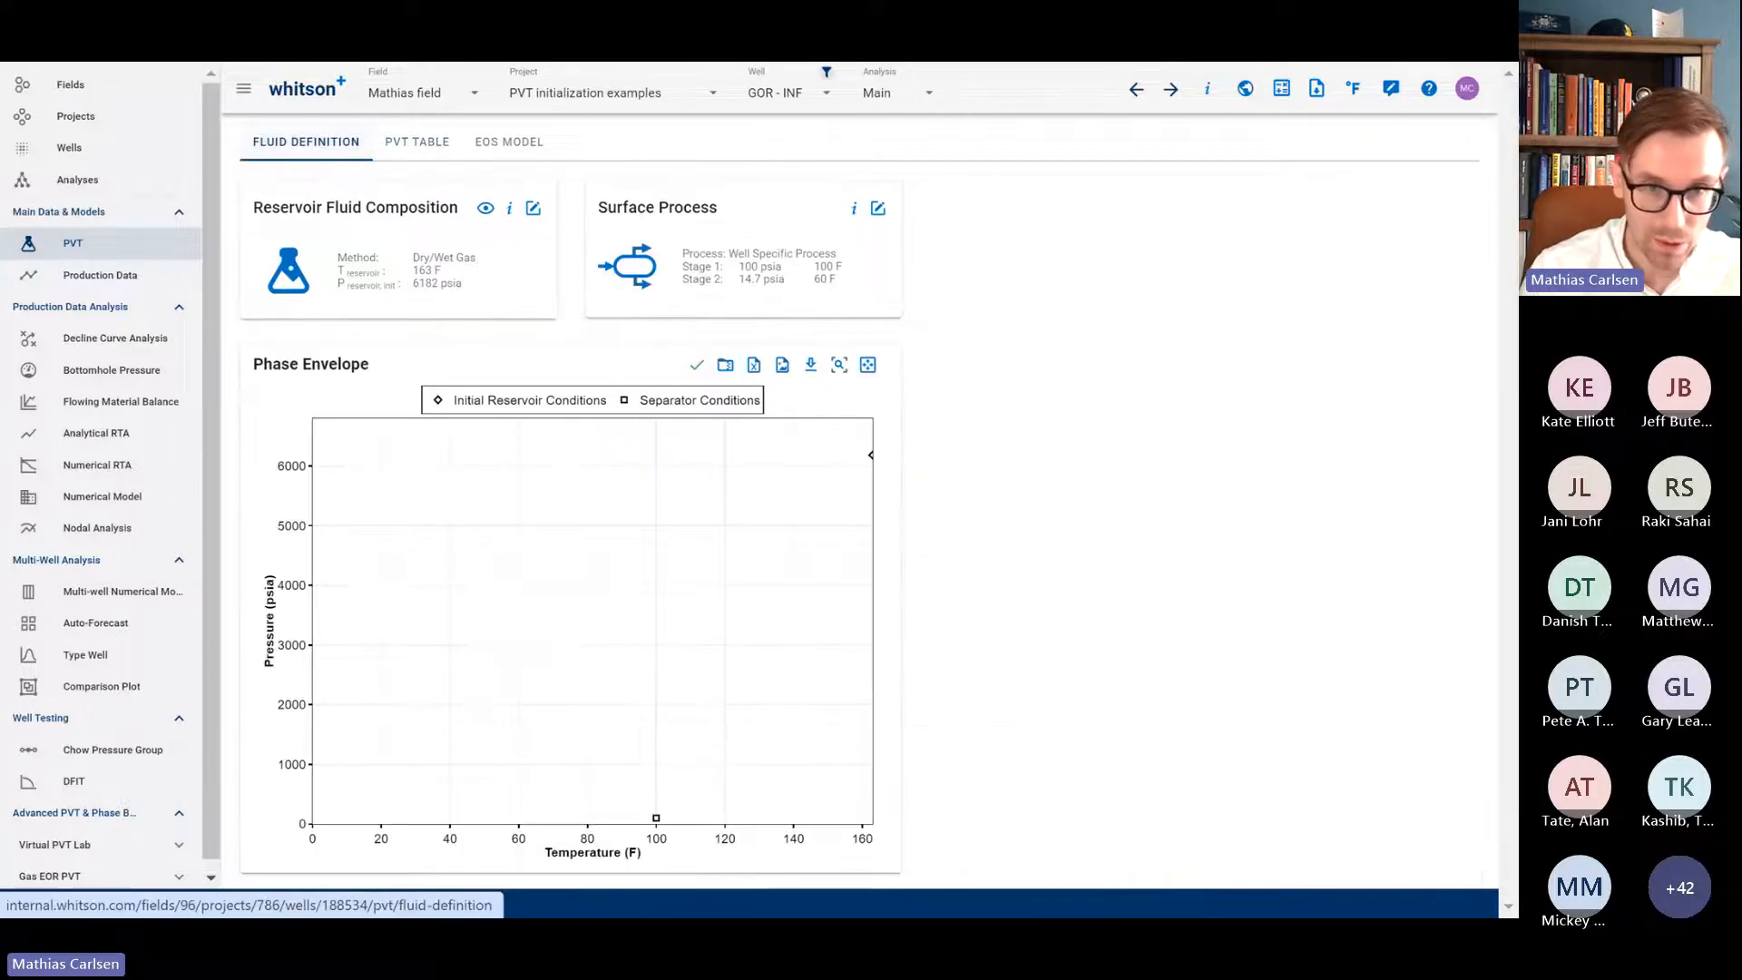
key(alt+Tab)
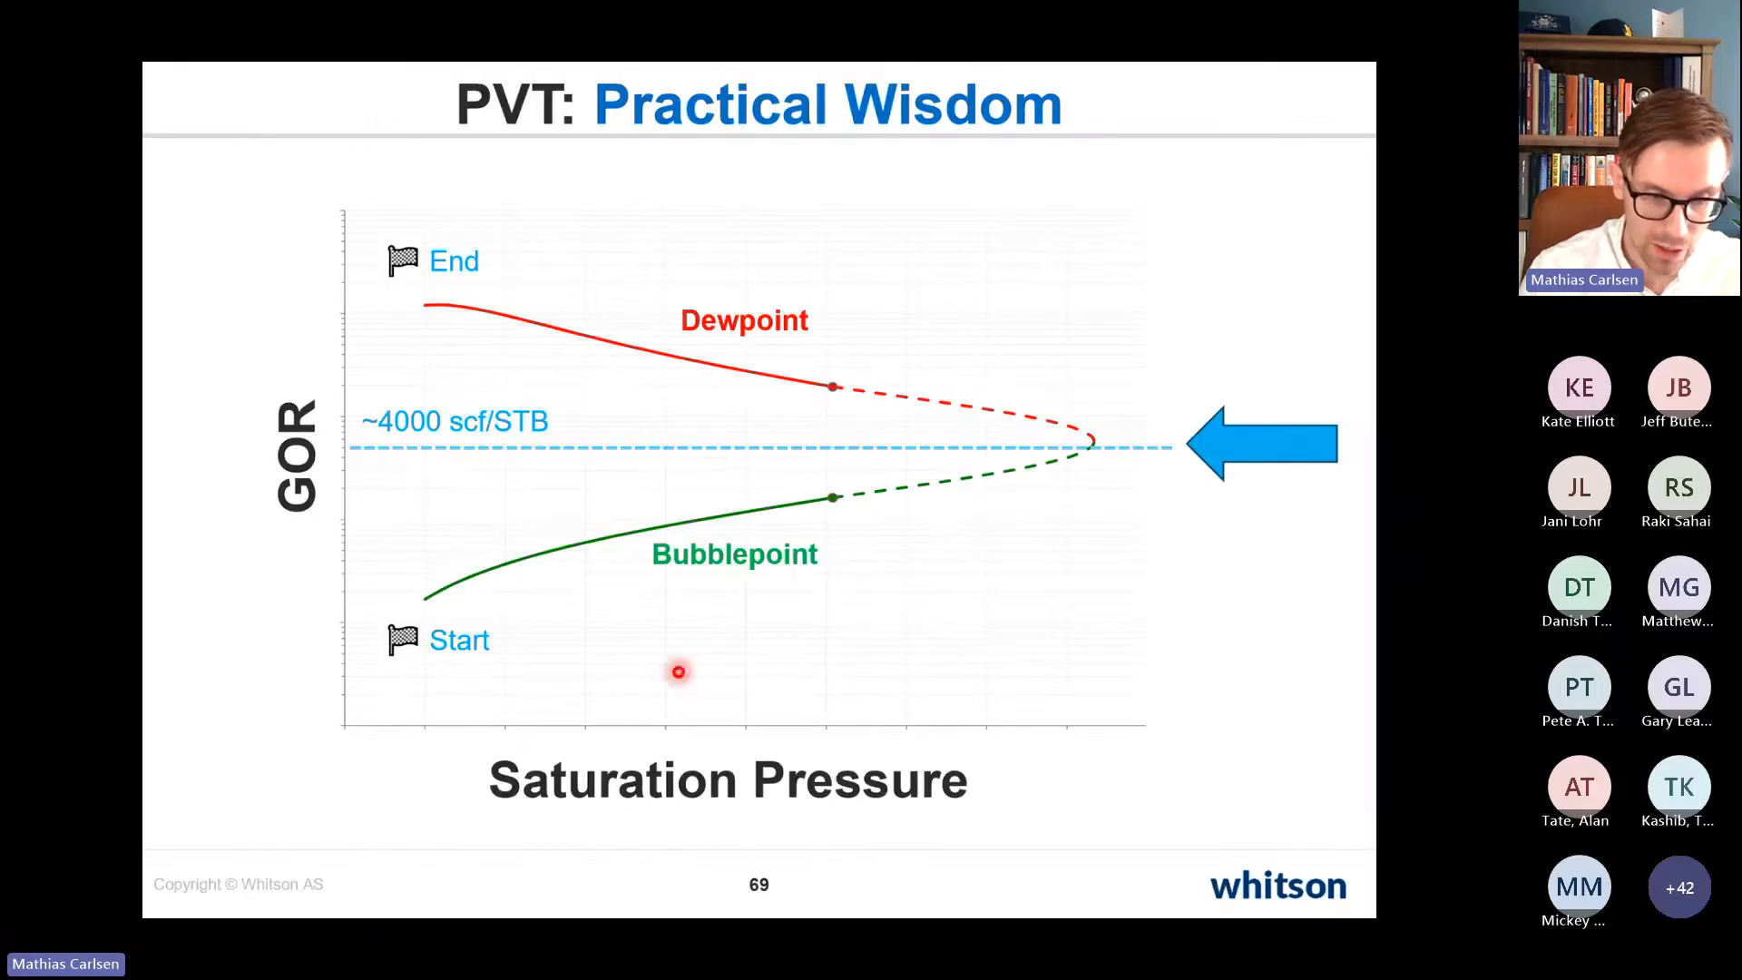
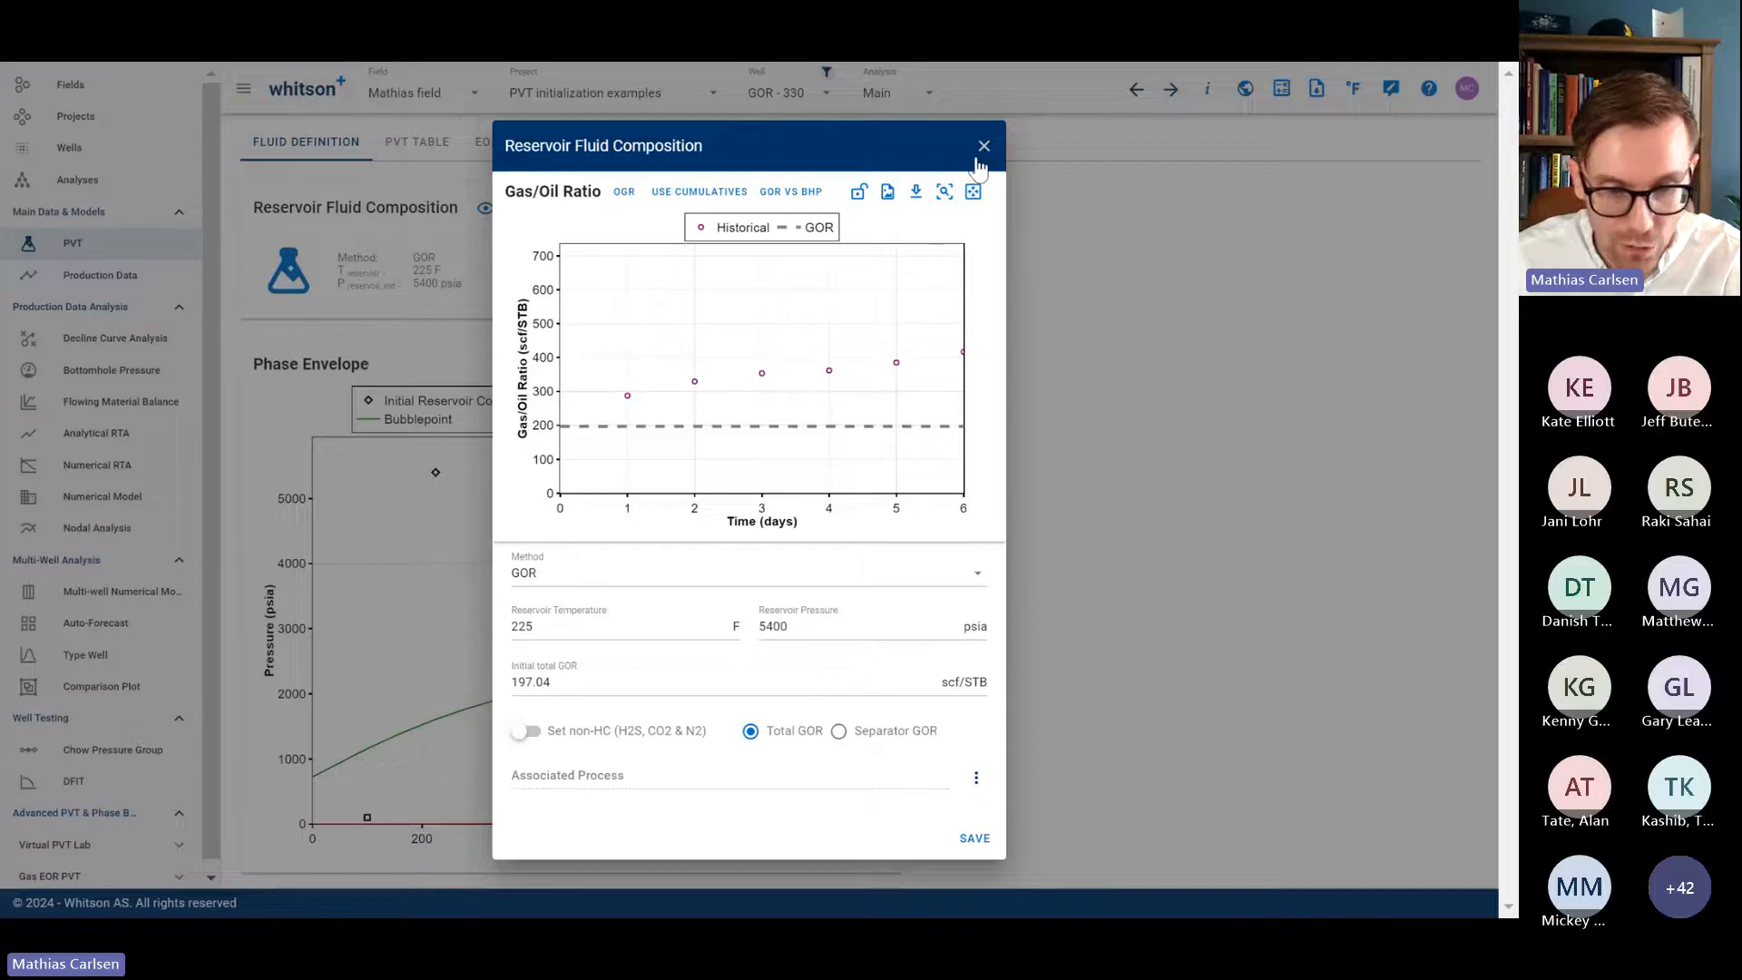
Step: Close the fluid composition dialog of well GOR - 330 and filter the well overview on the Synthetic Cases group
click(984, 146)
click(114, 156)
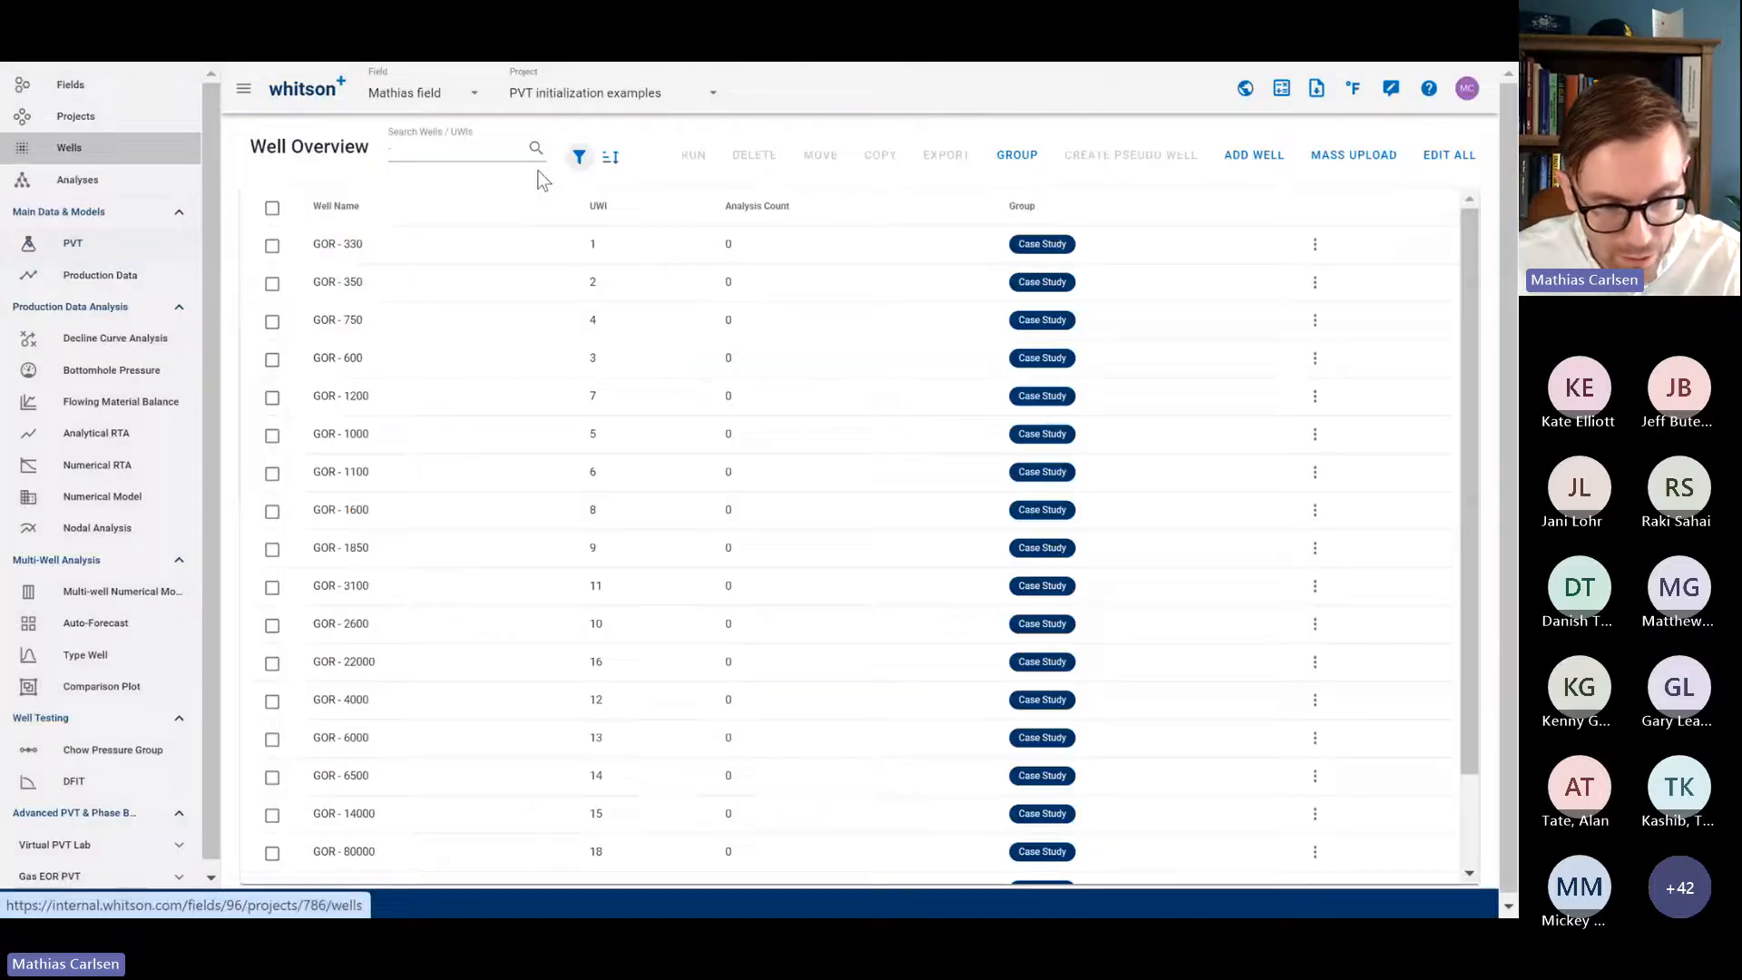
click(578, 157)
click(644, 398)
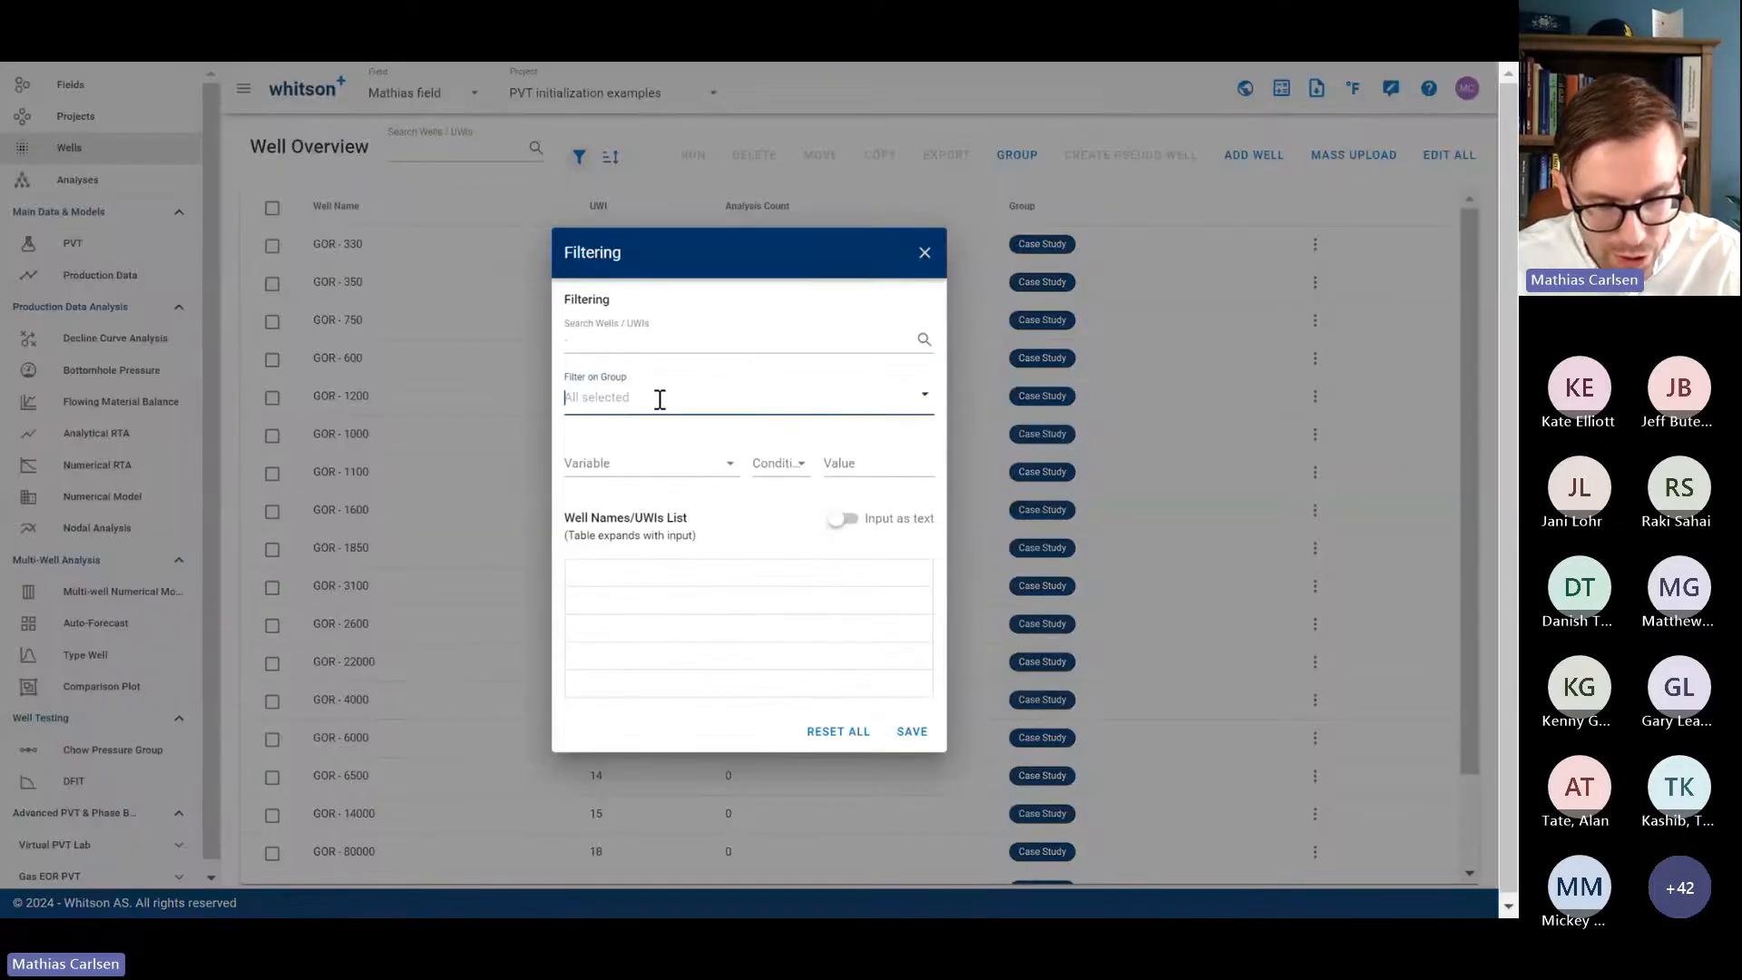
click(655, 397)
click(629, 481)
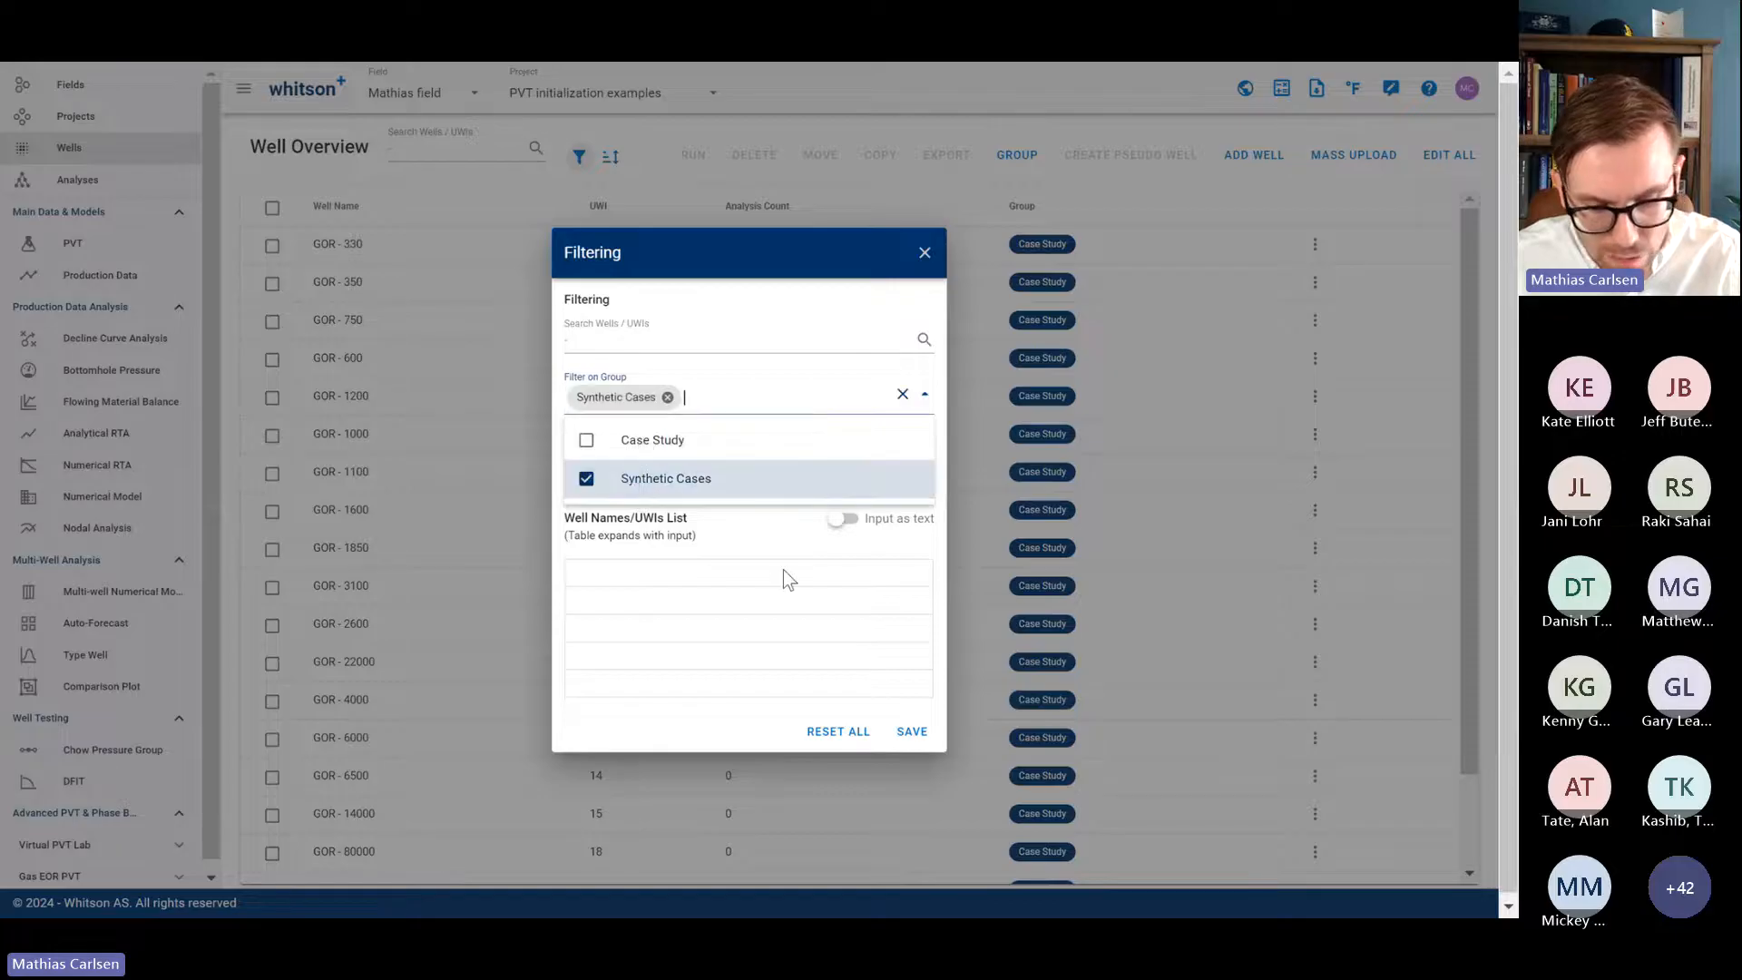
click(912, 731)
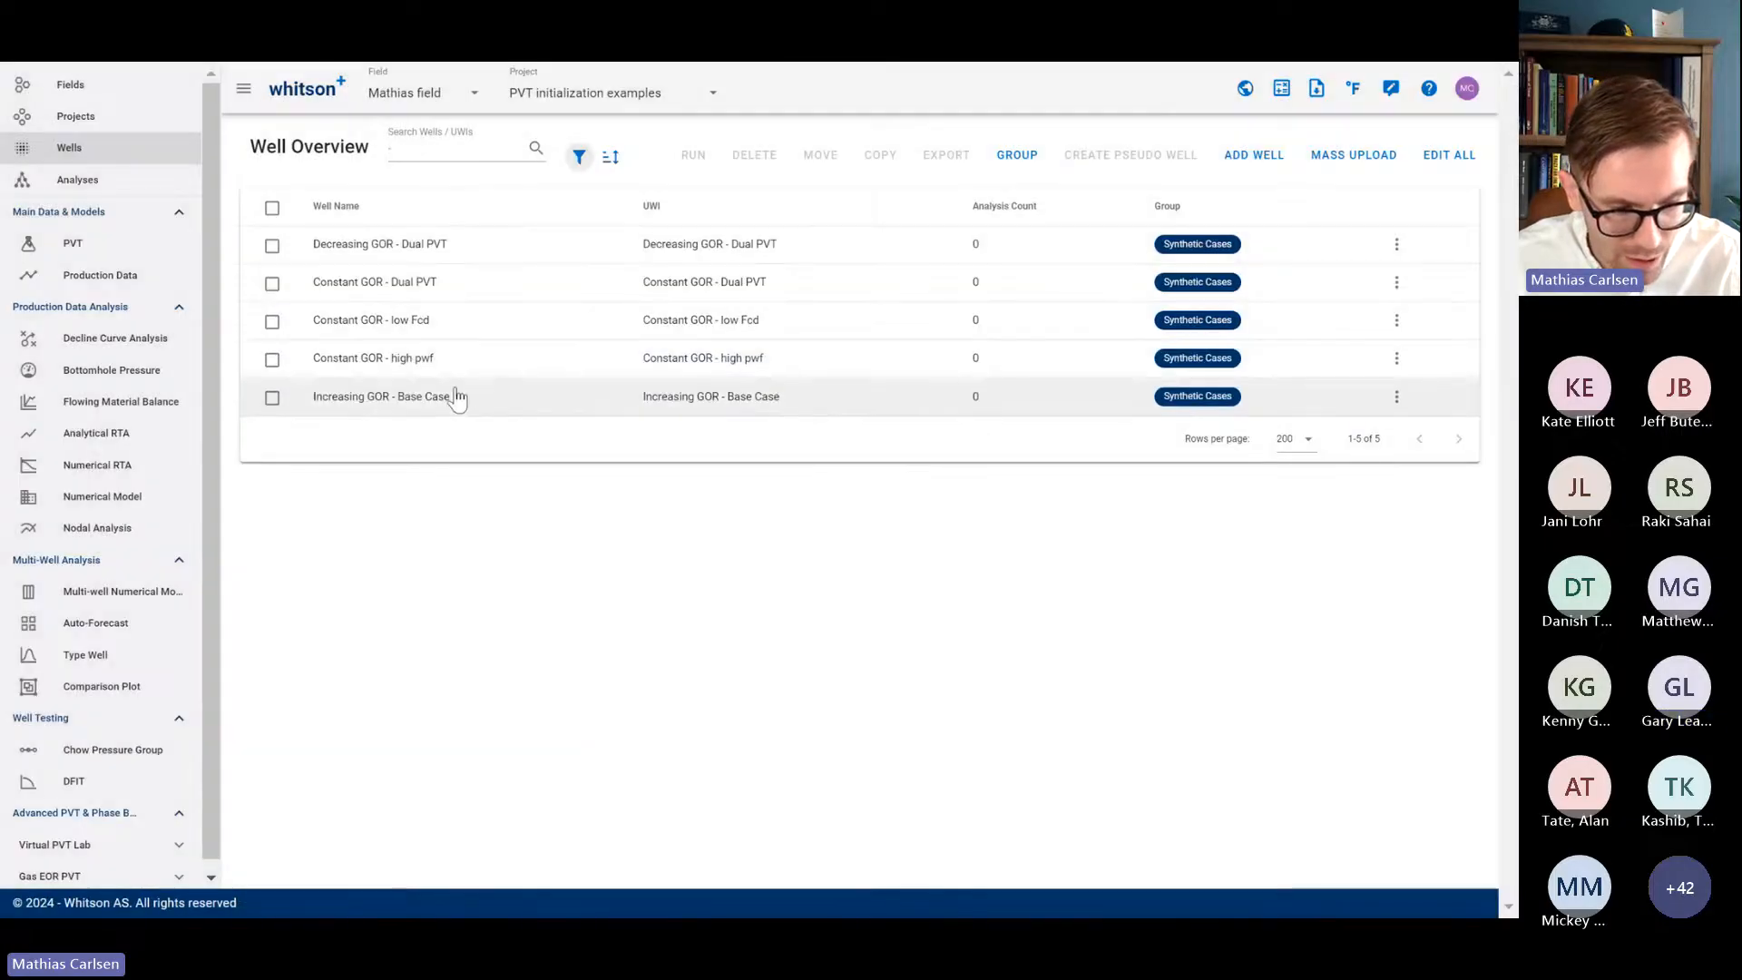
Step: Open the numerical model of the Increasing GOR - Base Case well
click(449, 396)
click(166, 508)
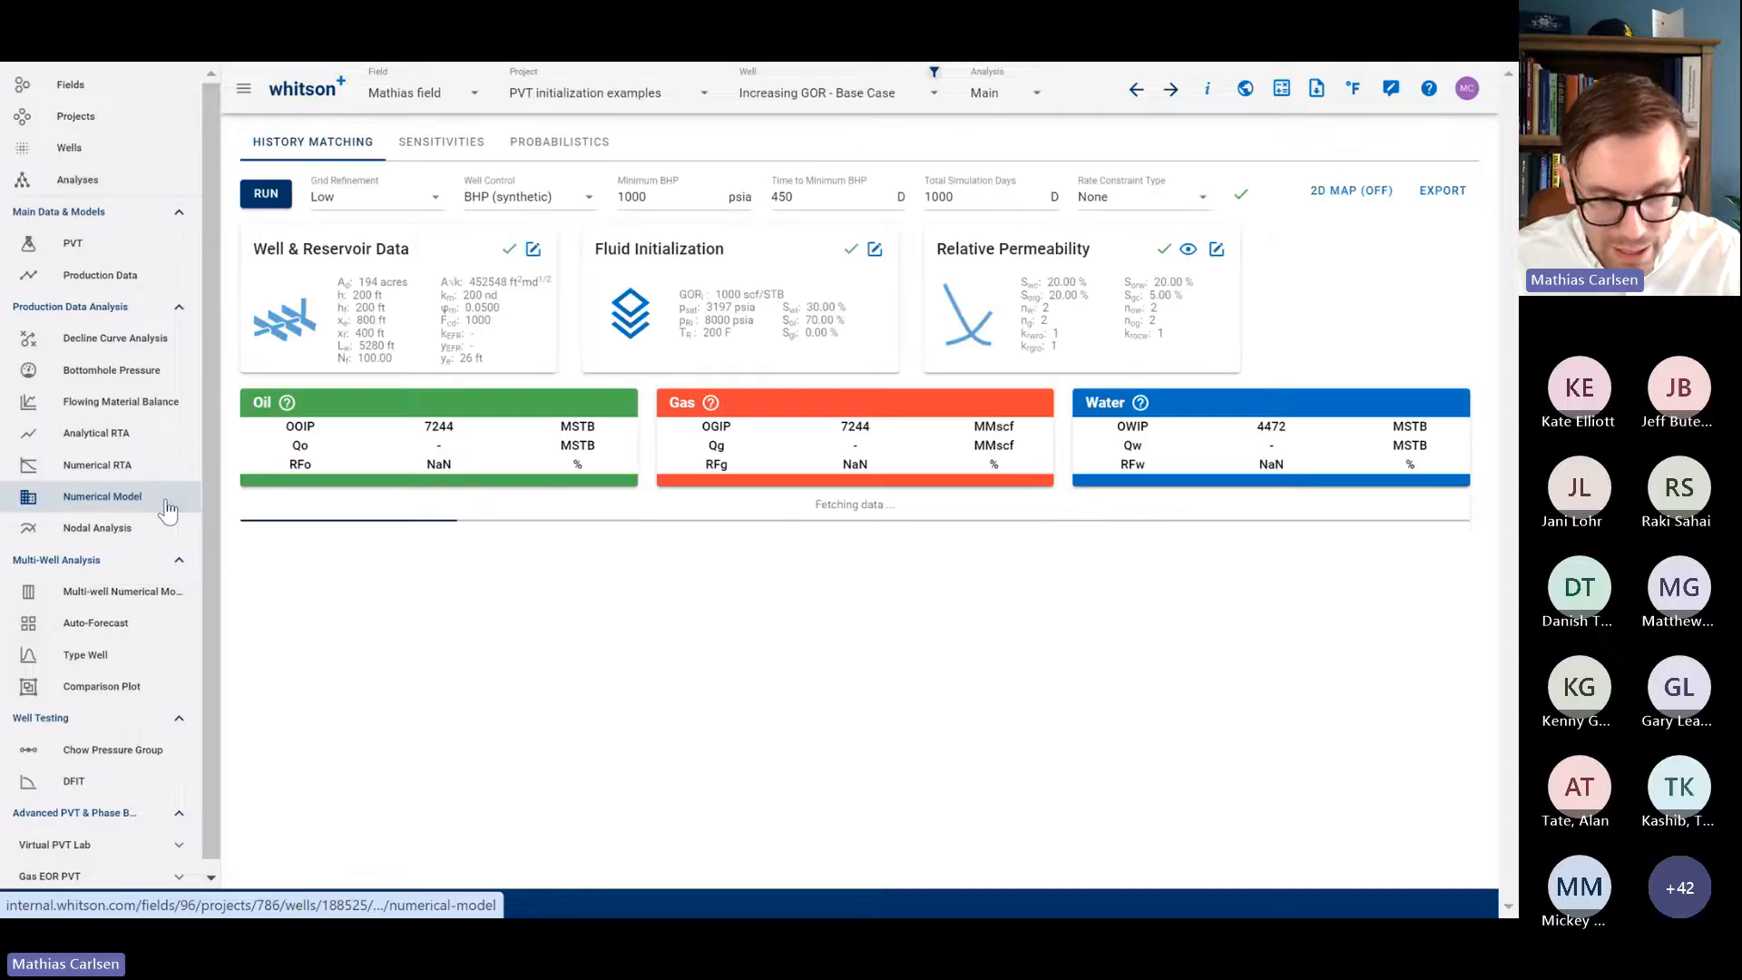
key(ctrl+minus)
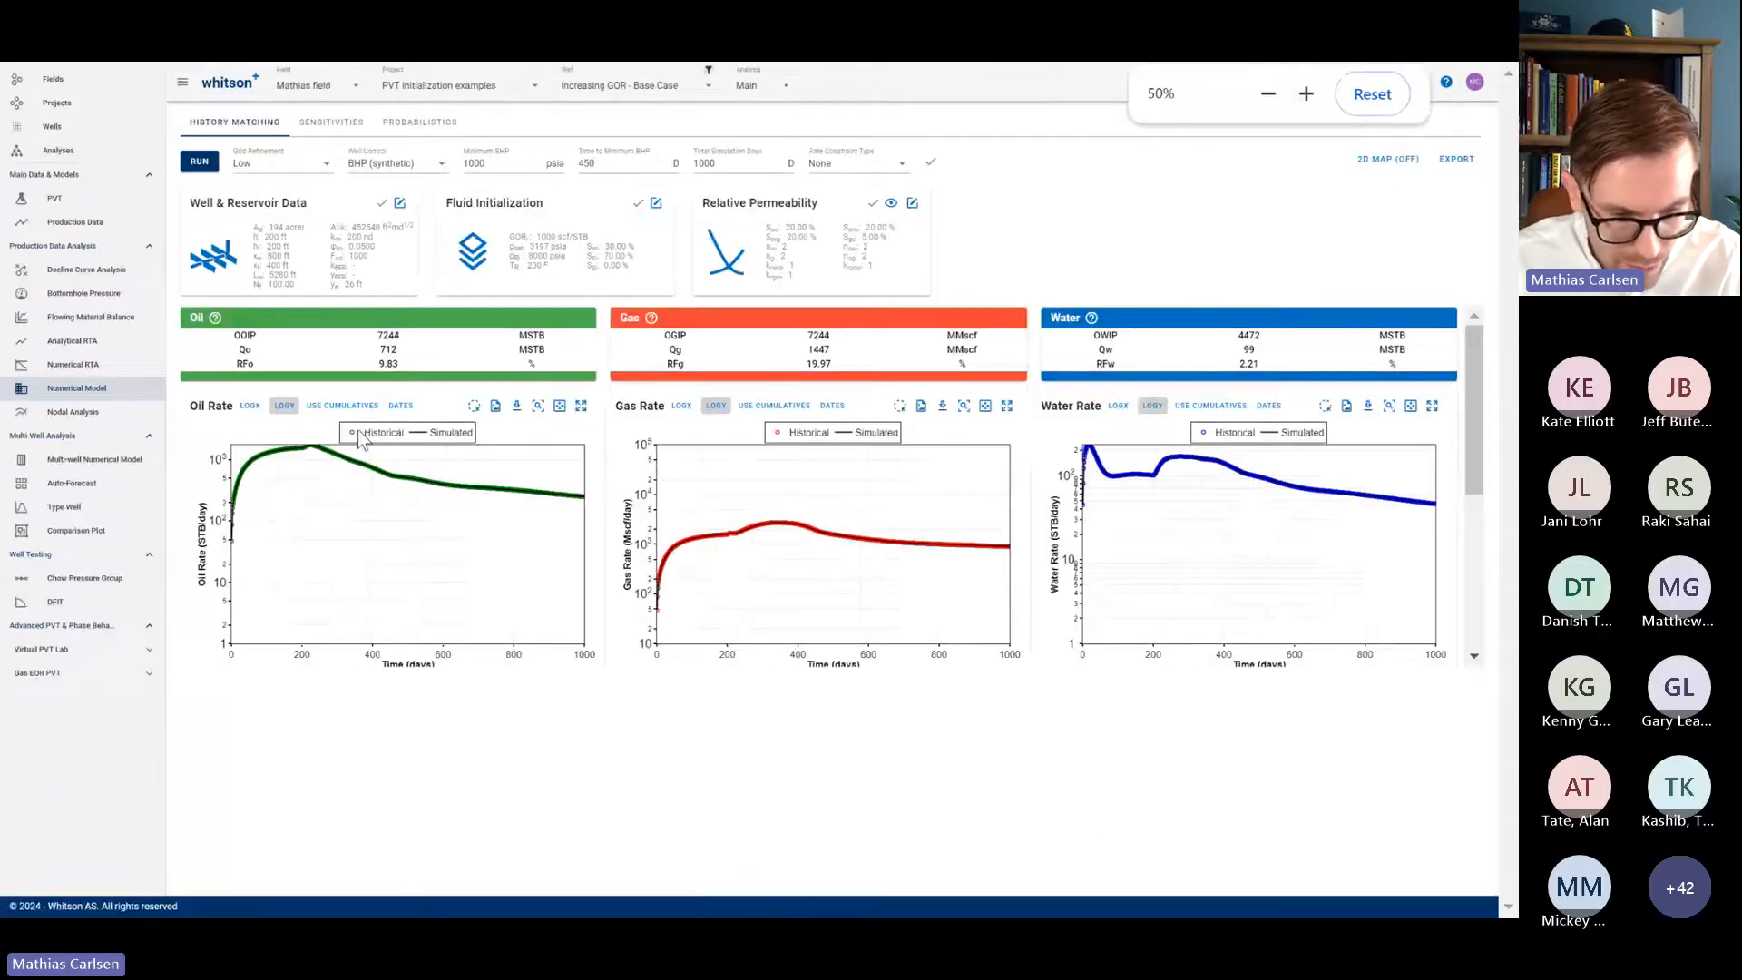
Step: Examine the saturation pressure in the fluid initialization against the bottomhole pressure and gas/oil ratio plots
scroll(417, 568, down, 3)
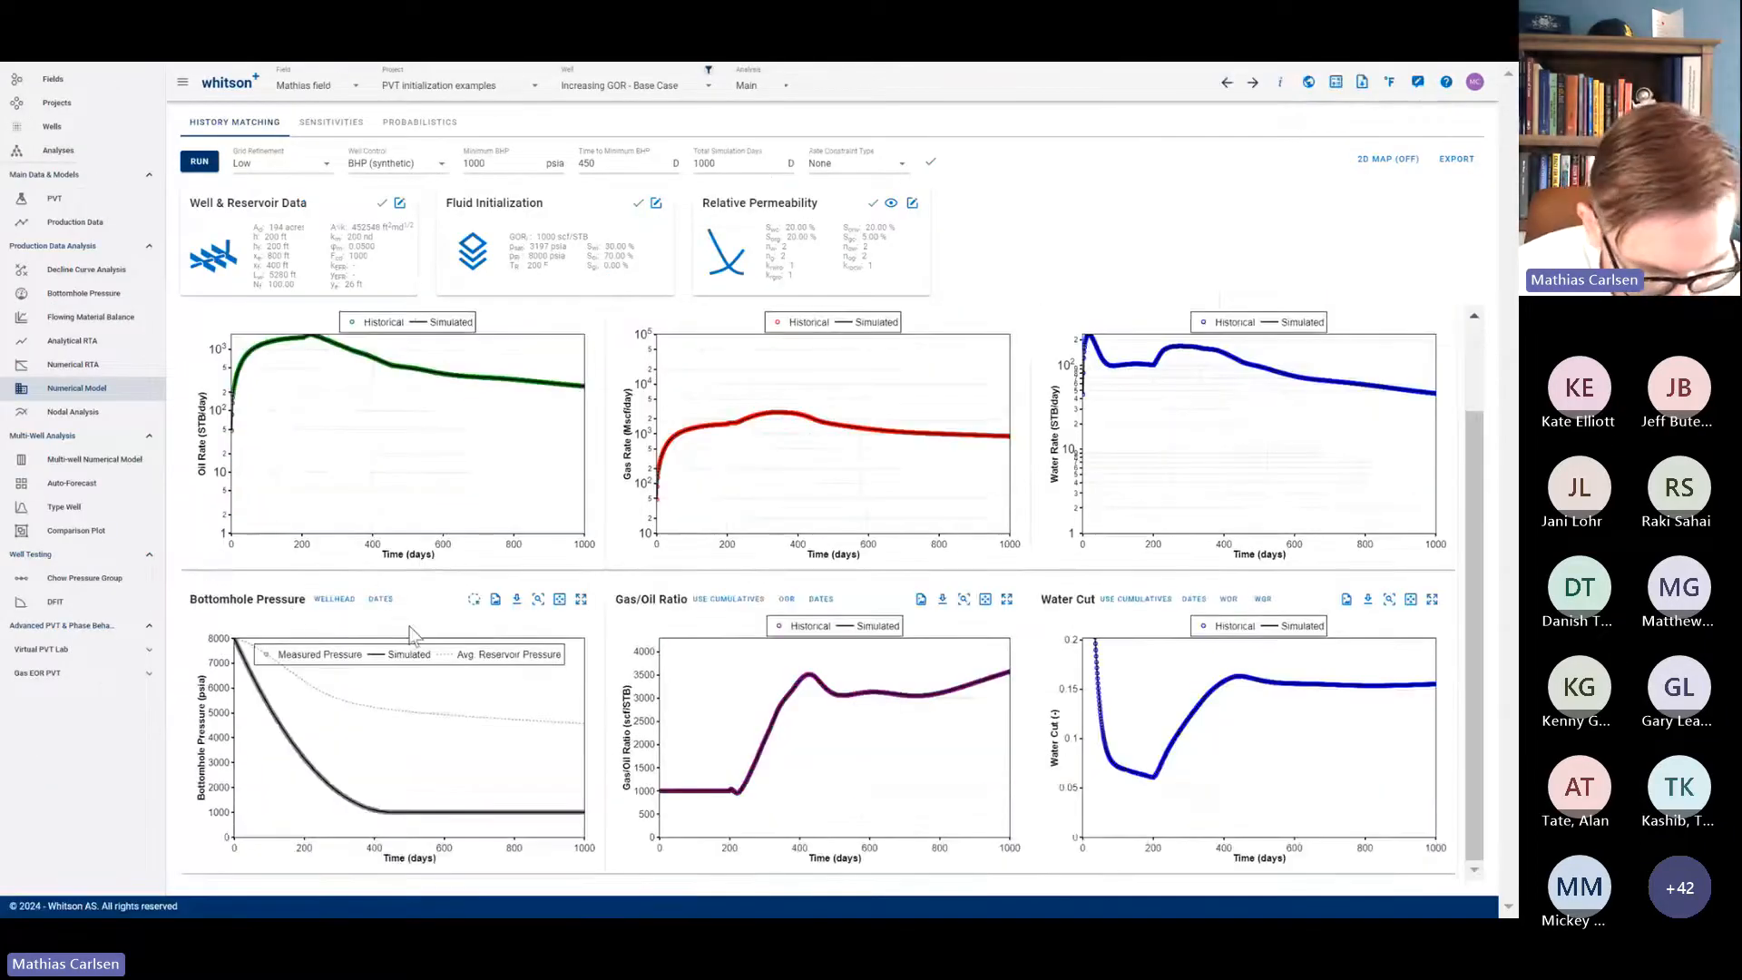
scroll(454, 581, up, 2)
drag(551, 247, 530, 248)
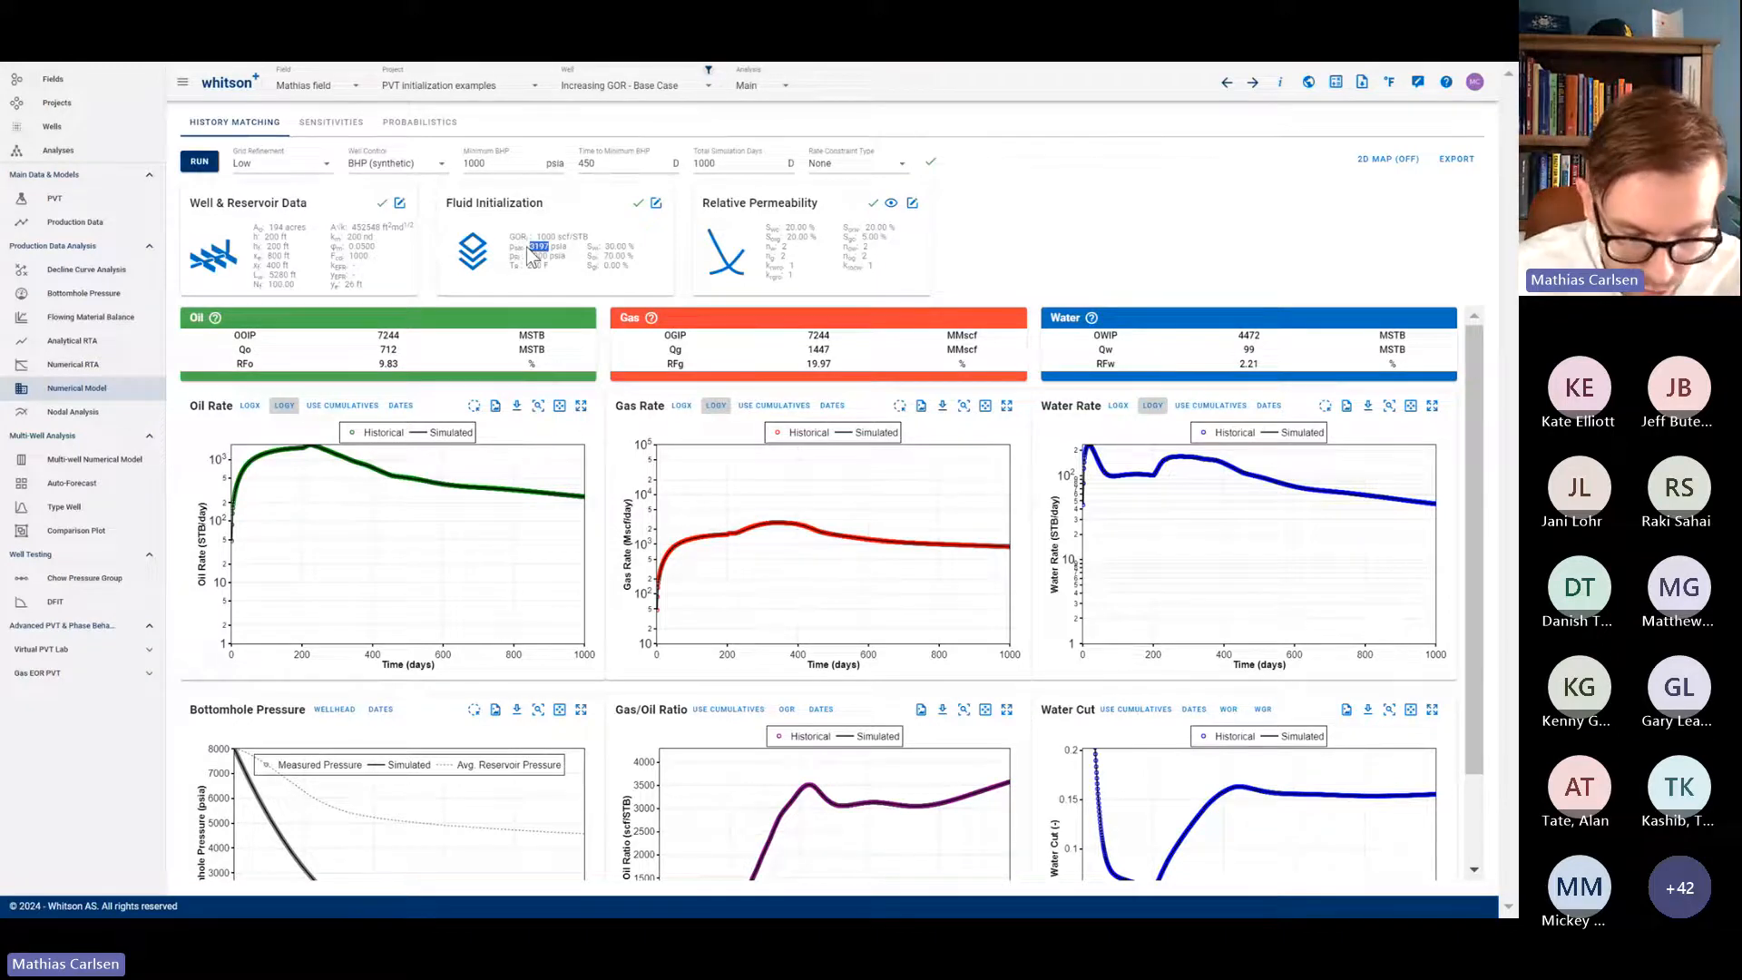
scroll(427, 681, down, 2)
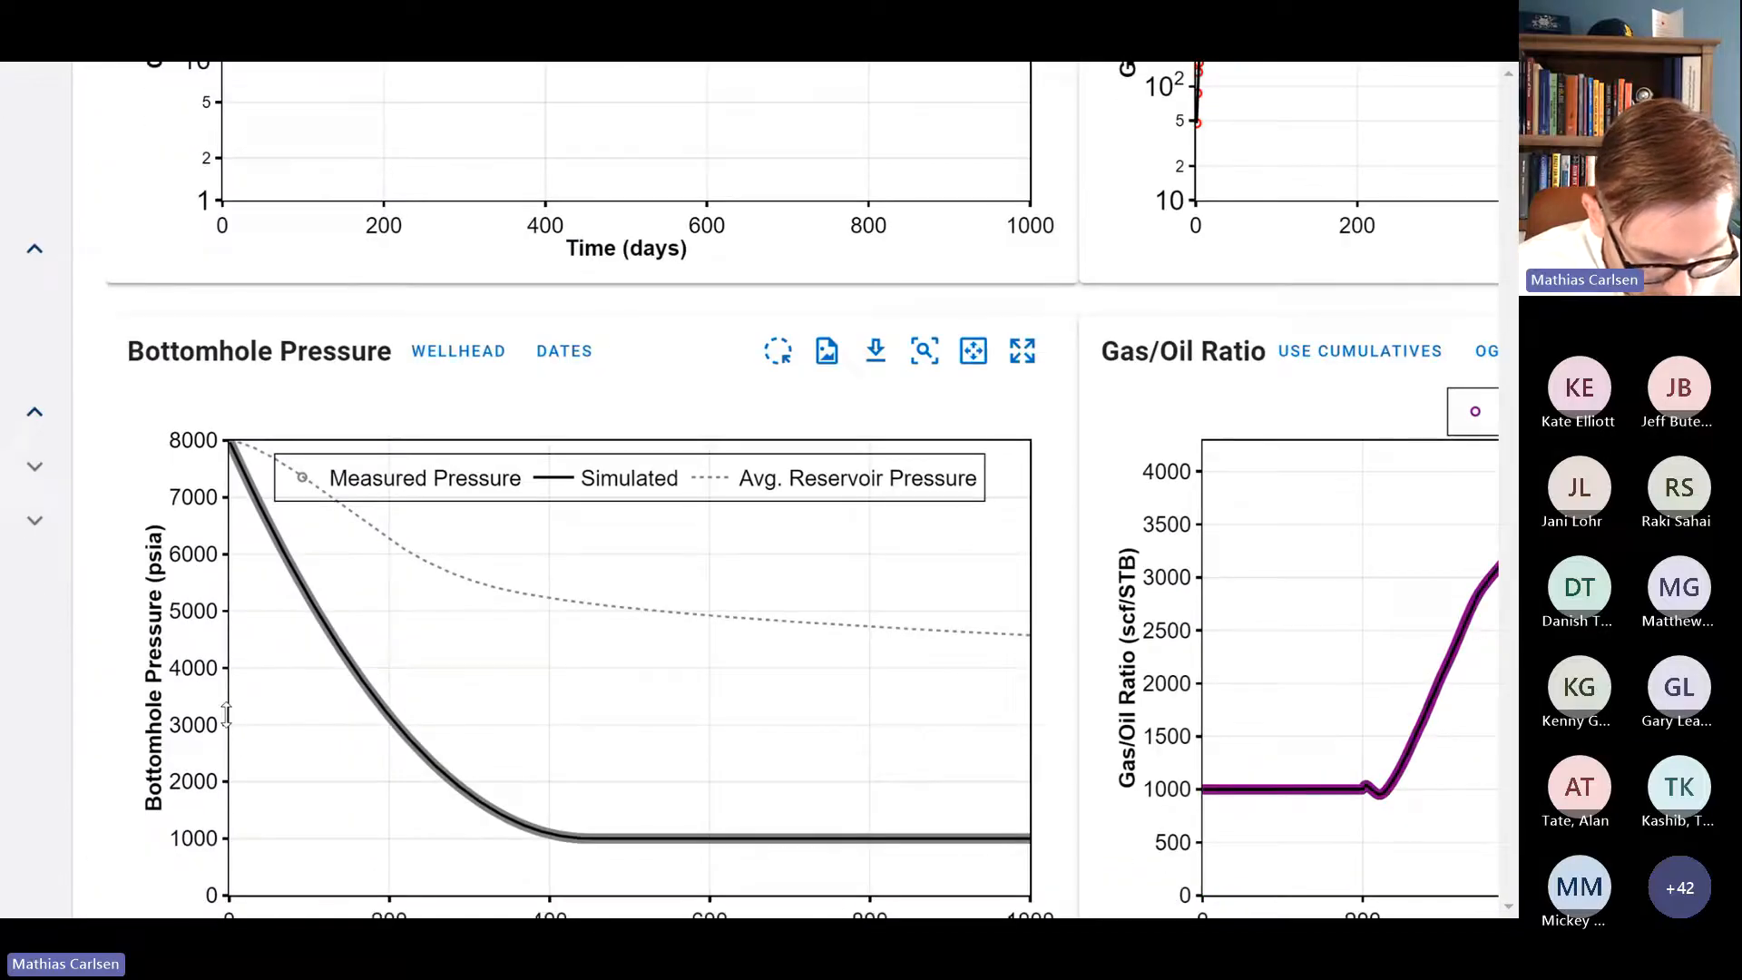
mouse_move(367, 710)
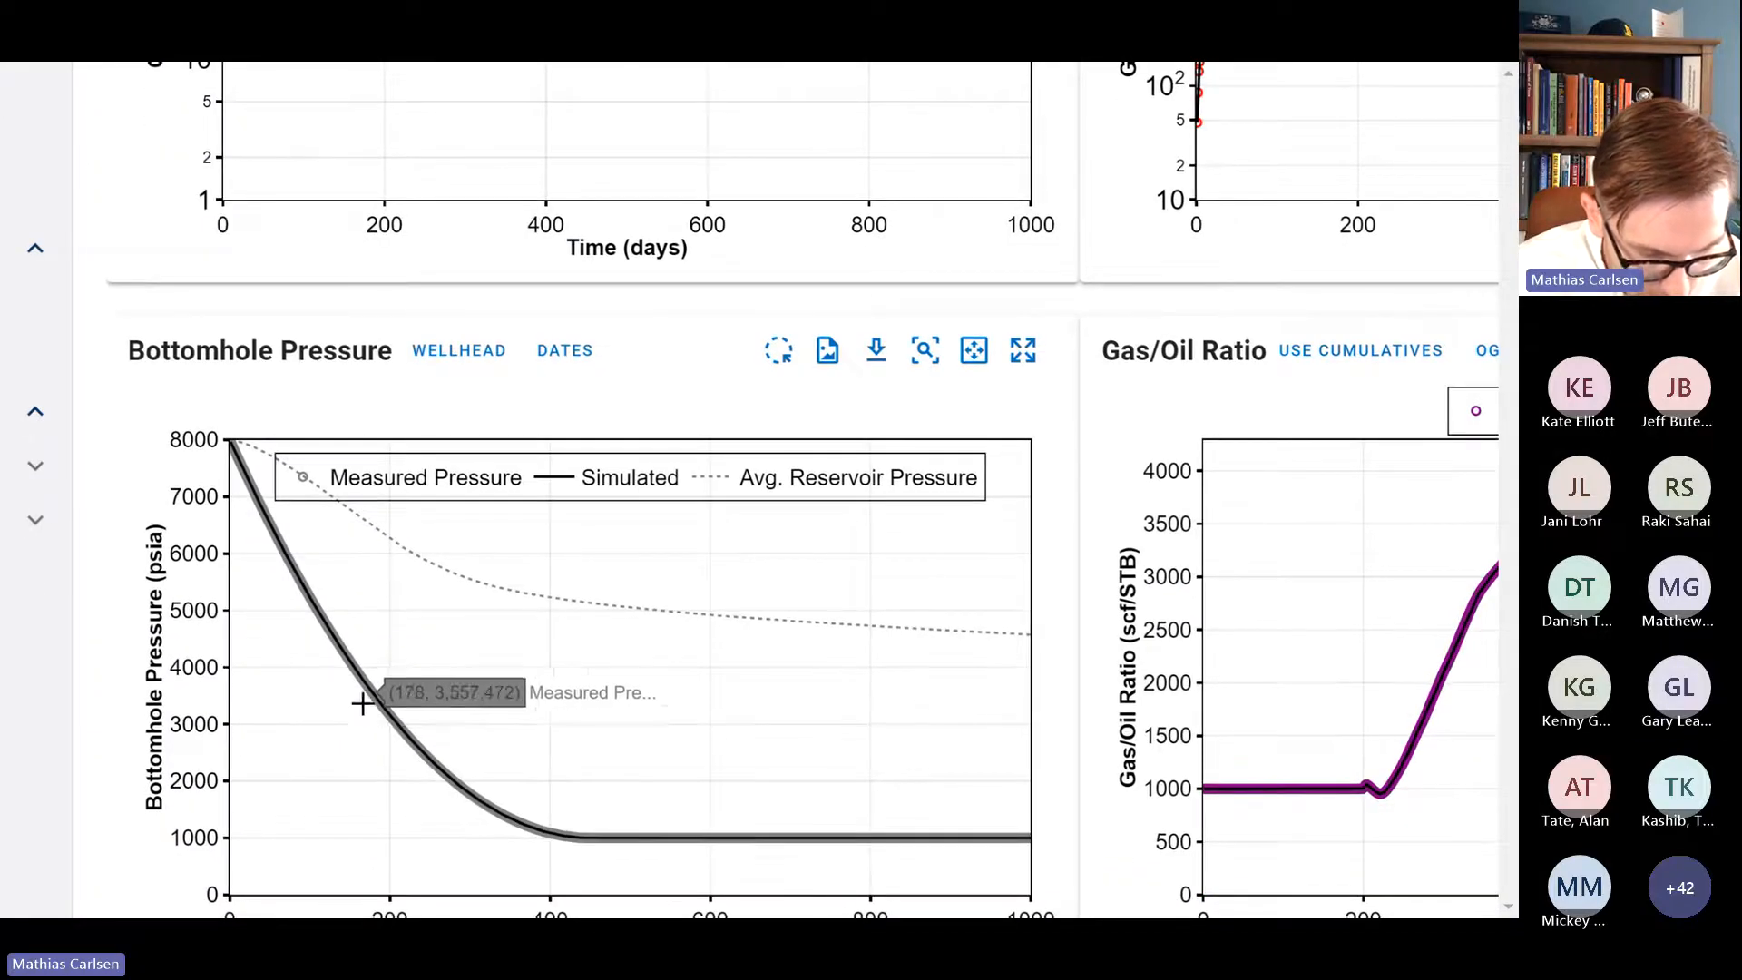
scroll(364, 704, down, 1)
scroll(780, 776, down, 5)
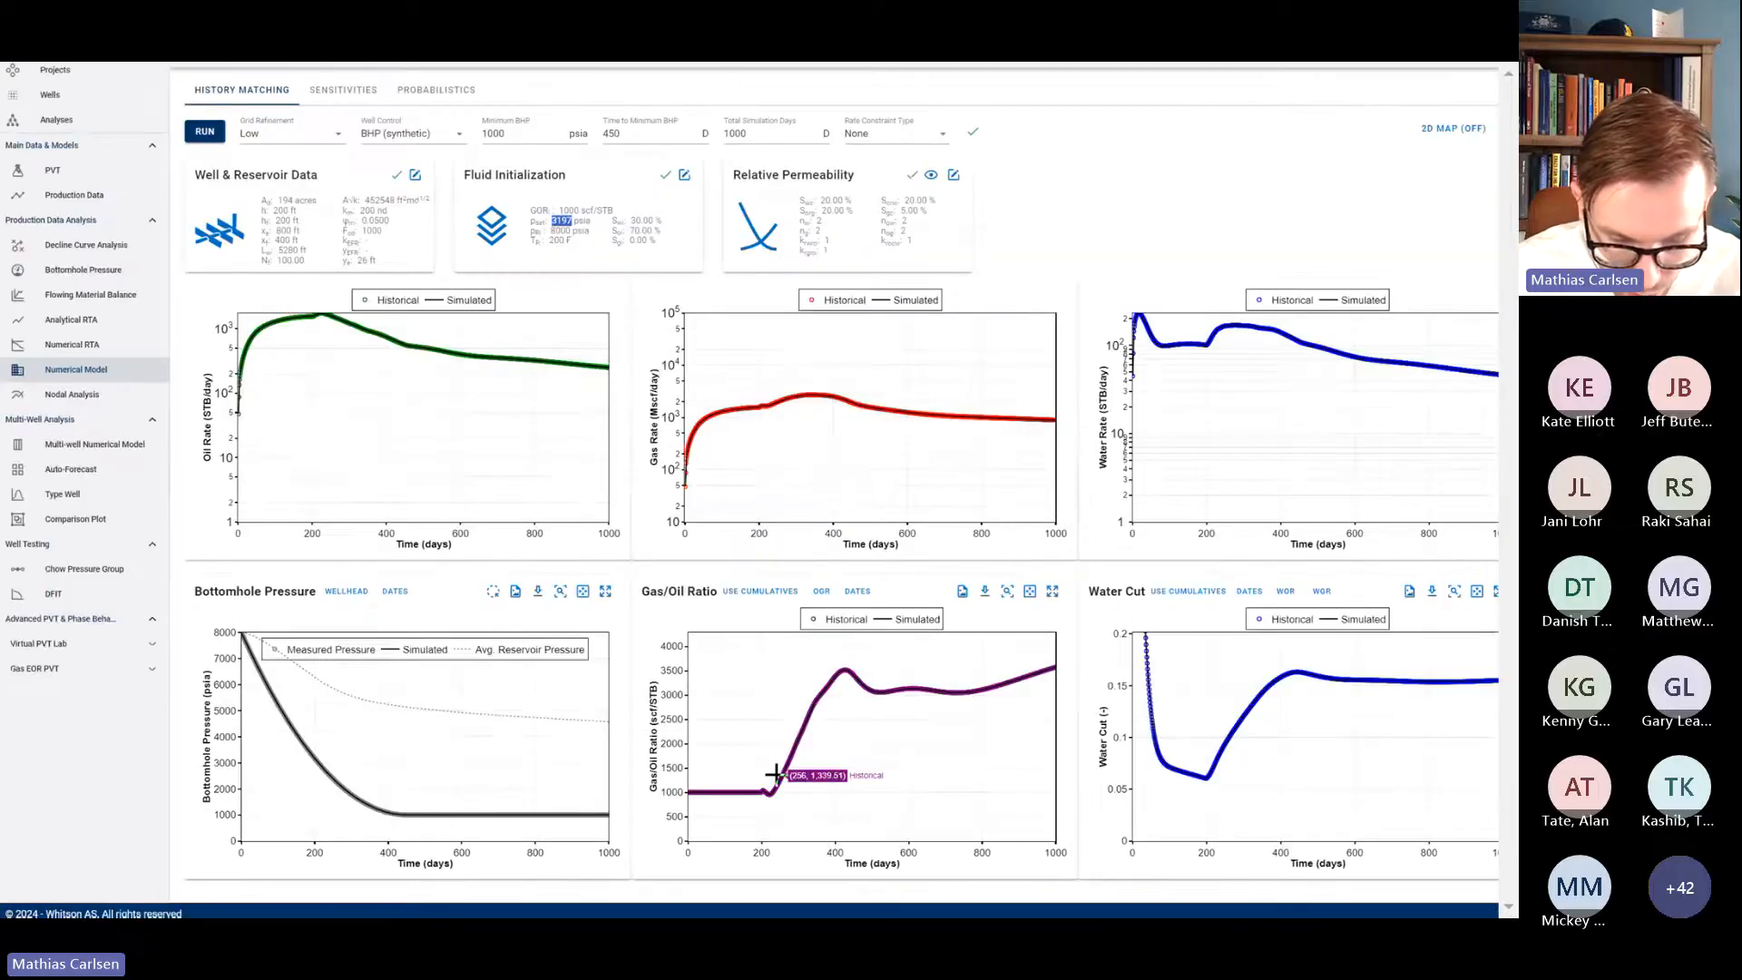
scroll(776, 775, up, 5)
scroll(774, 774, down, 2)
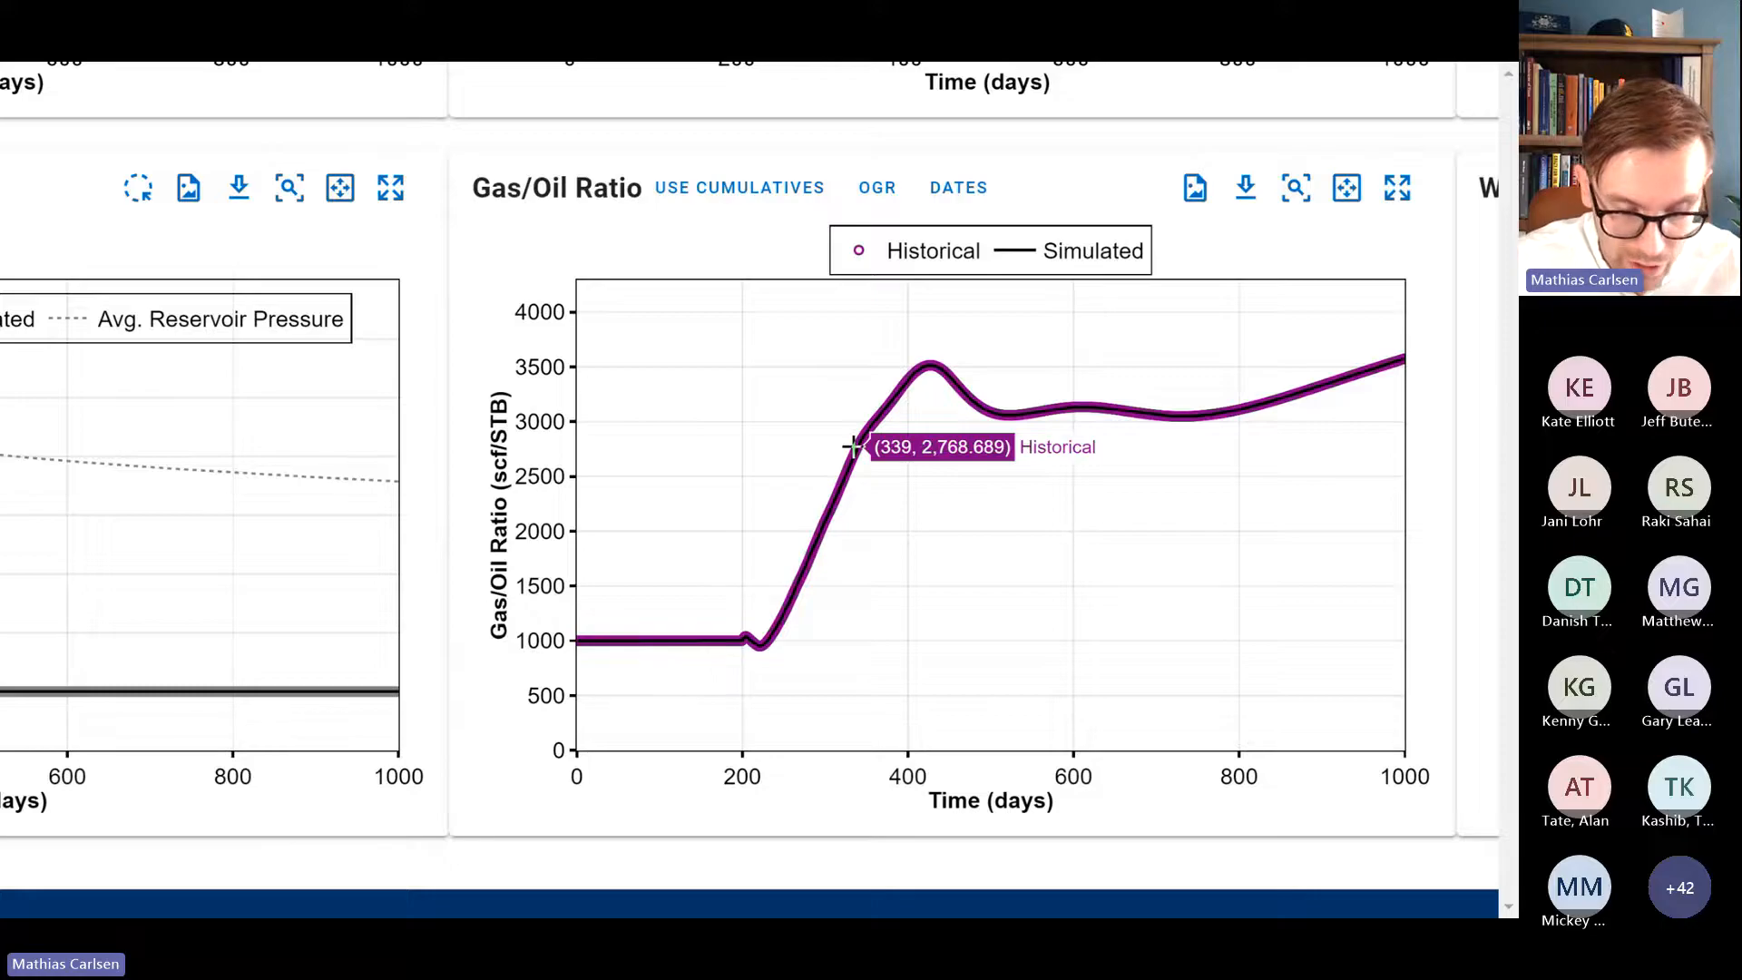
scroll(853, 447, down, 5)
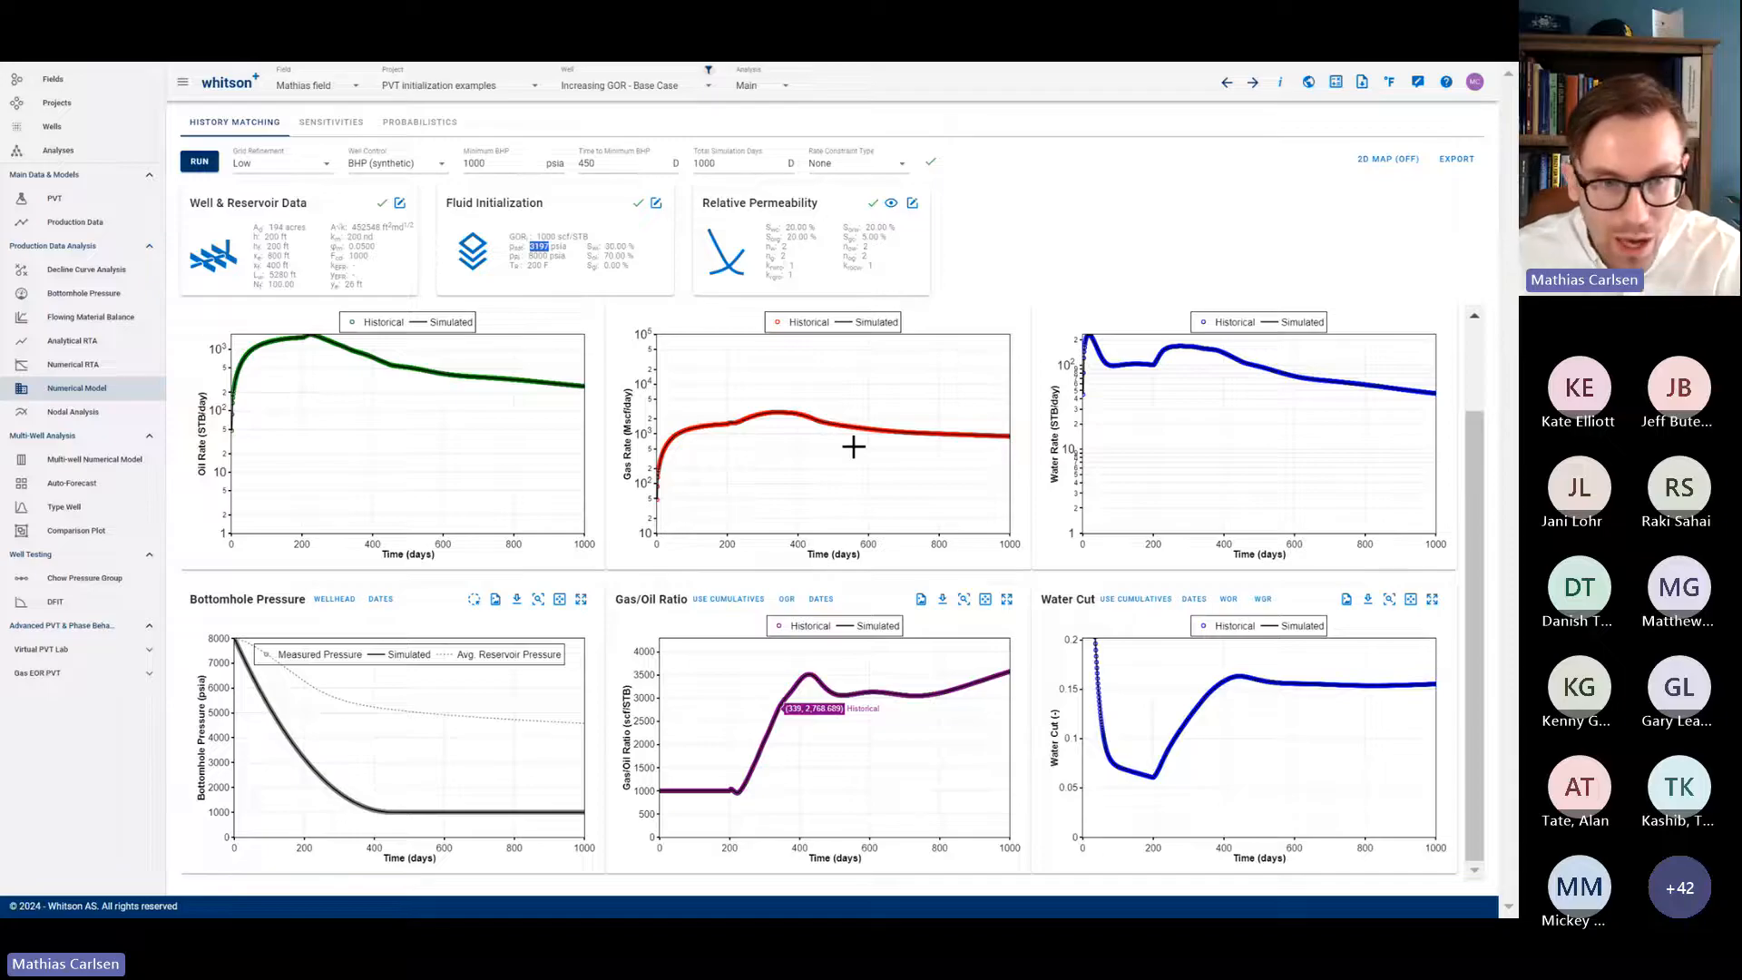
Step: Check the Special Case 2 slide in PowerPoint, return to whitson+ and change the well to Constant GOR - high pwf
key(alt+Tab)
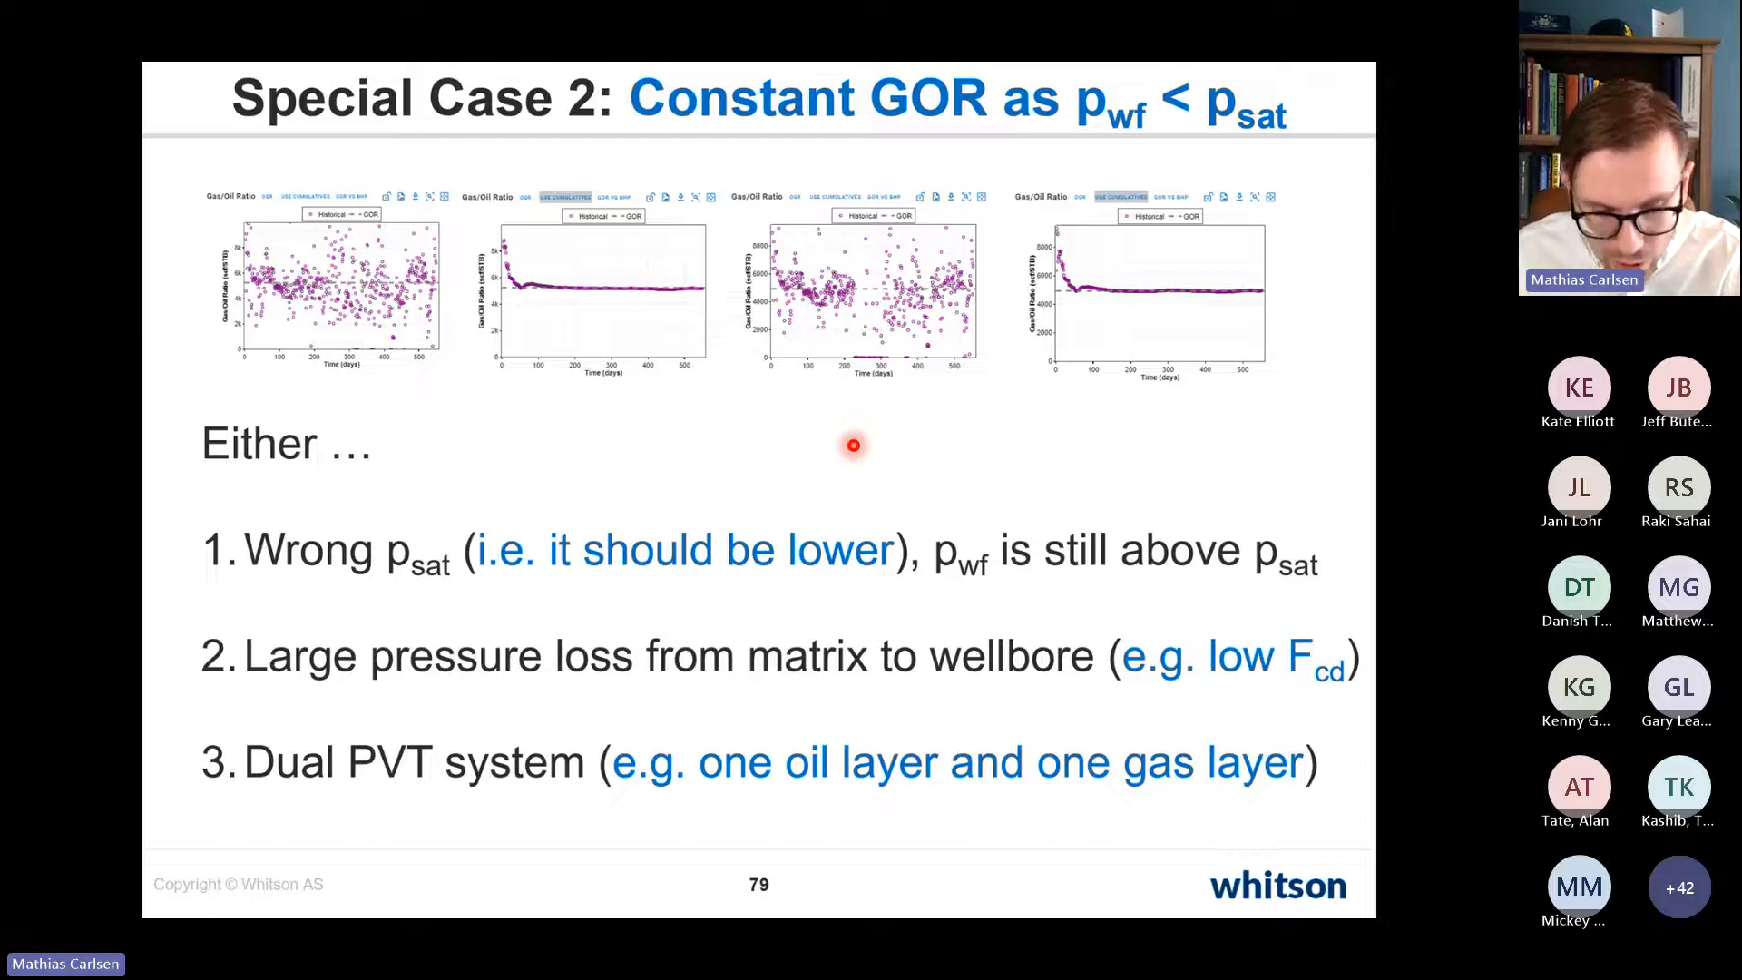
key(alt+Tab)
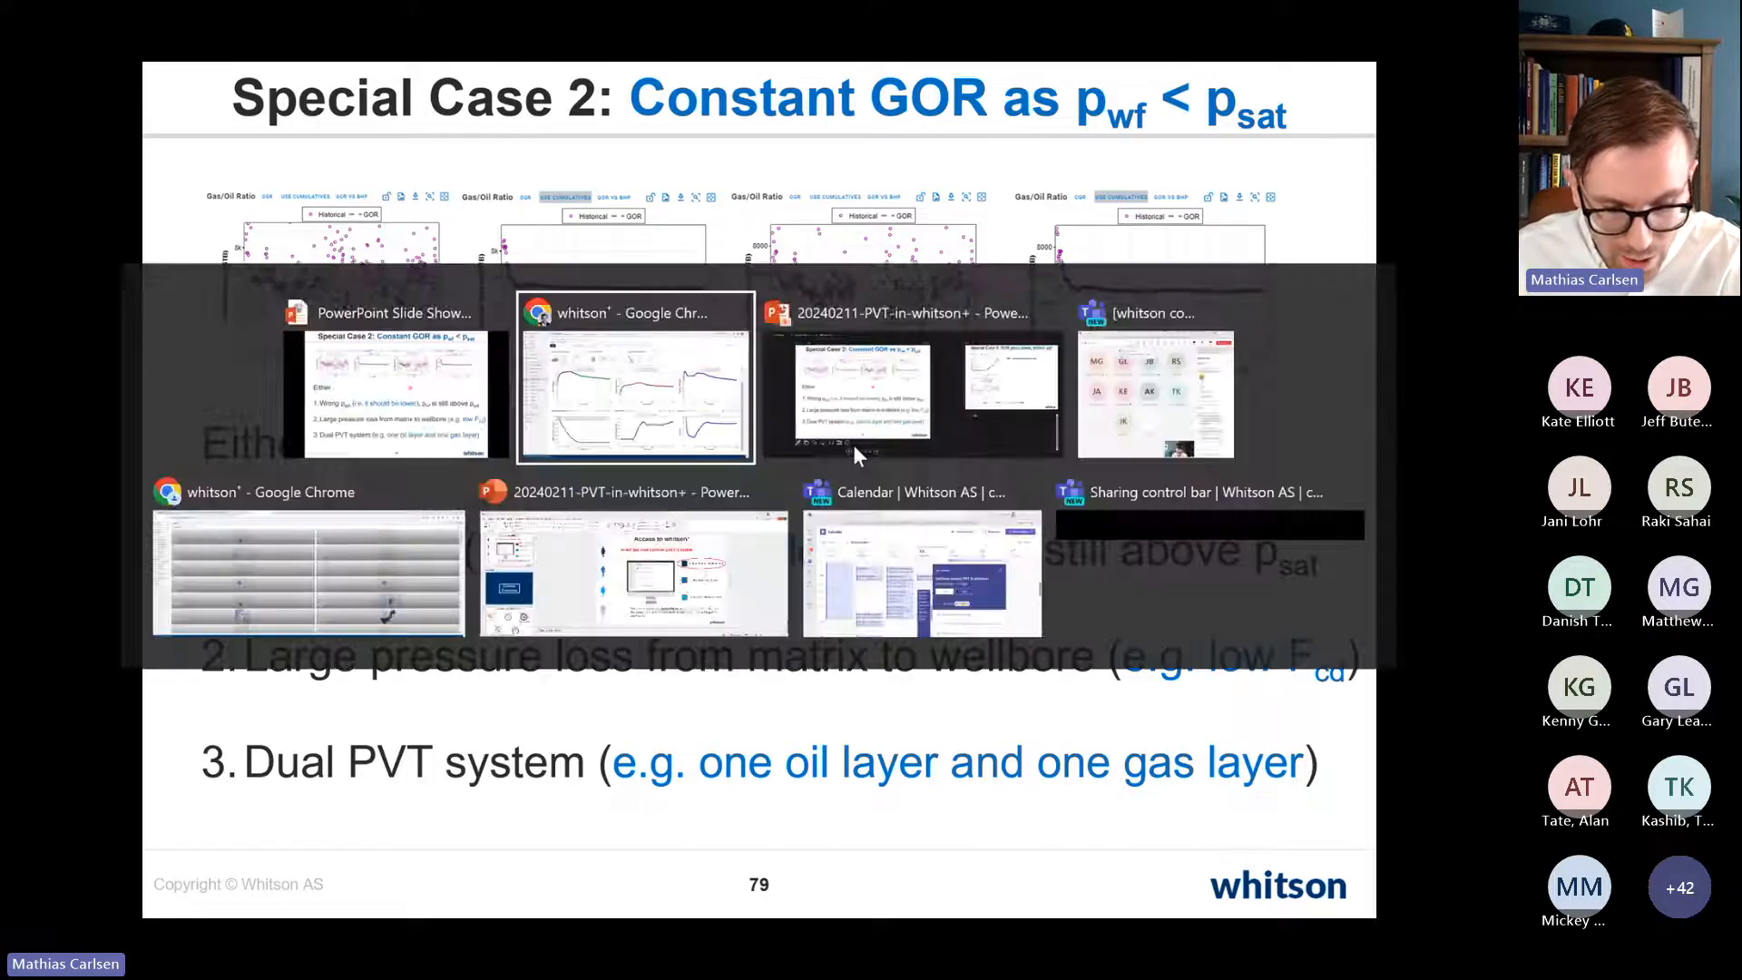
click(581, 86)
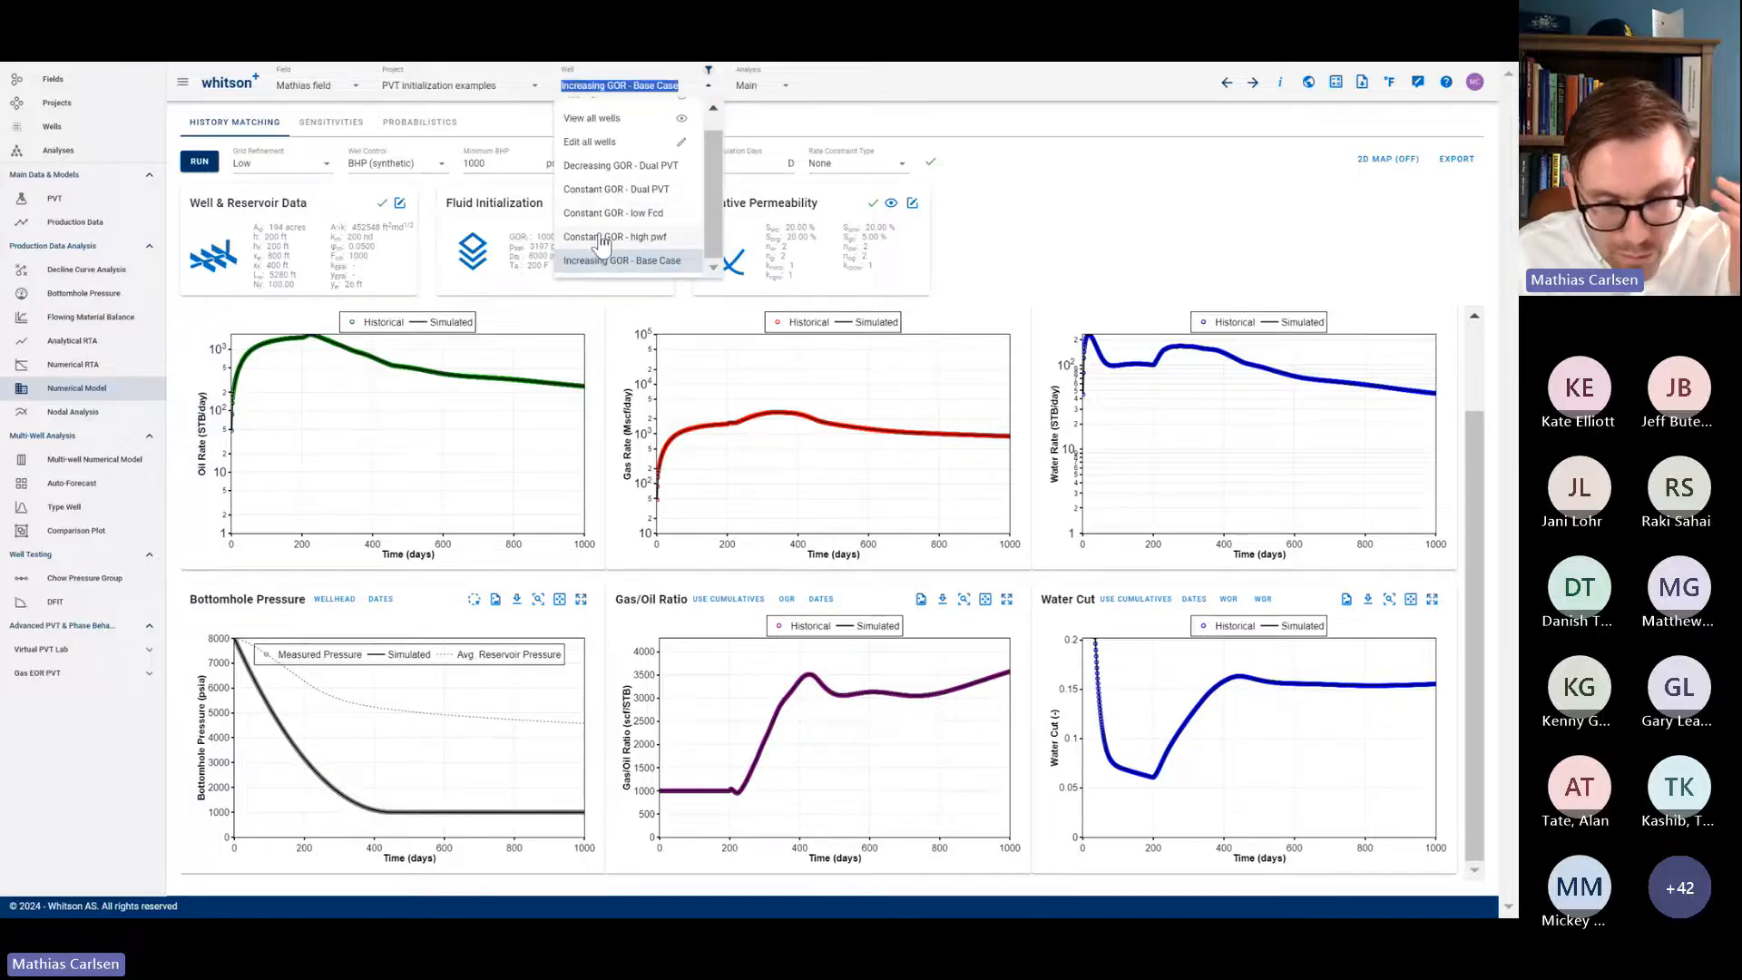
click(605, 245)
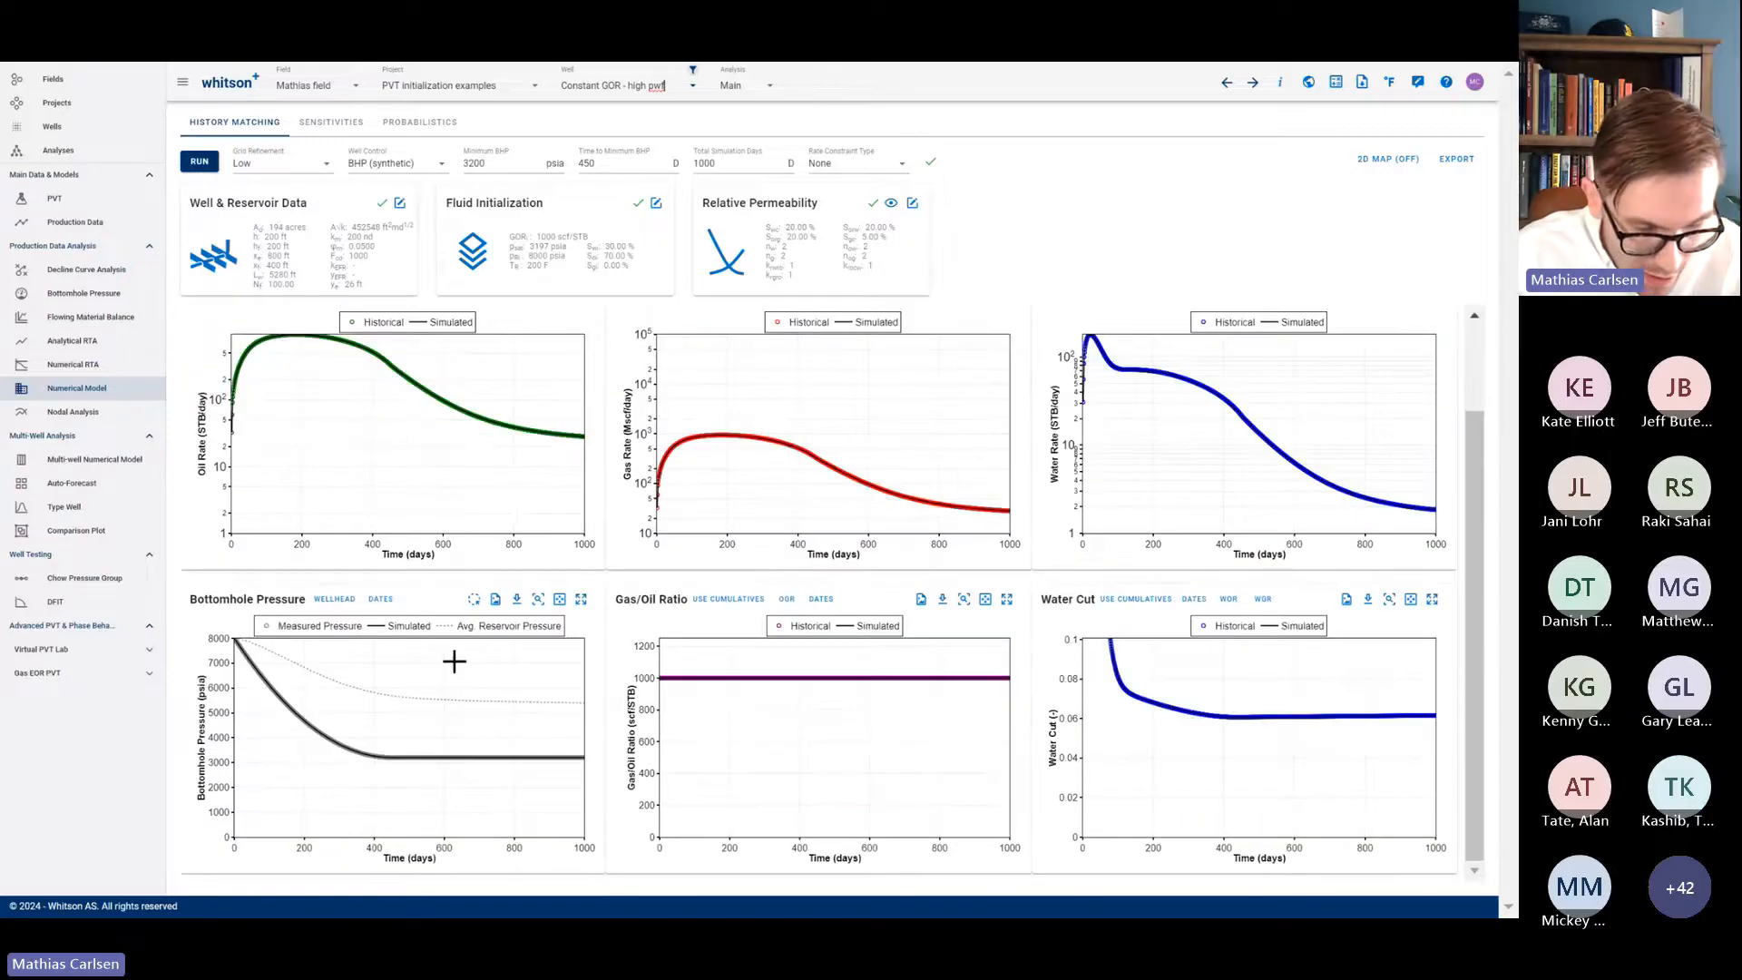
Step: Inspect the well's bottomhole pressure and gas/oil ratio plots, and examine its phase envelope in the PVT fluid definition
scroll(454, 662, down, 3)
scroll(454, 661, left, 4)
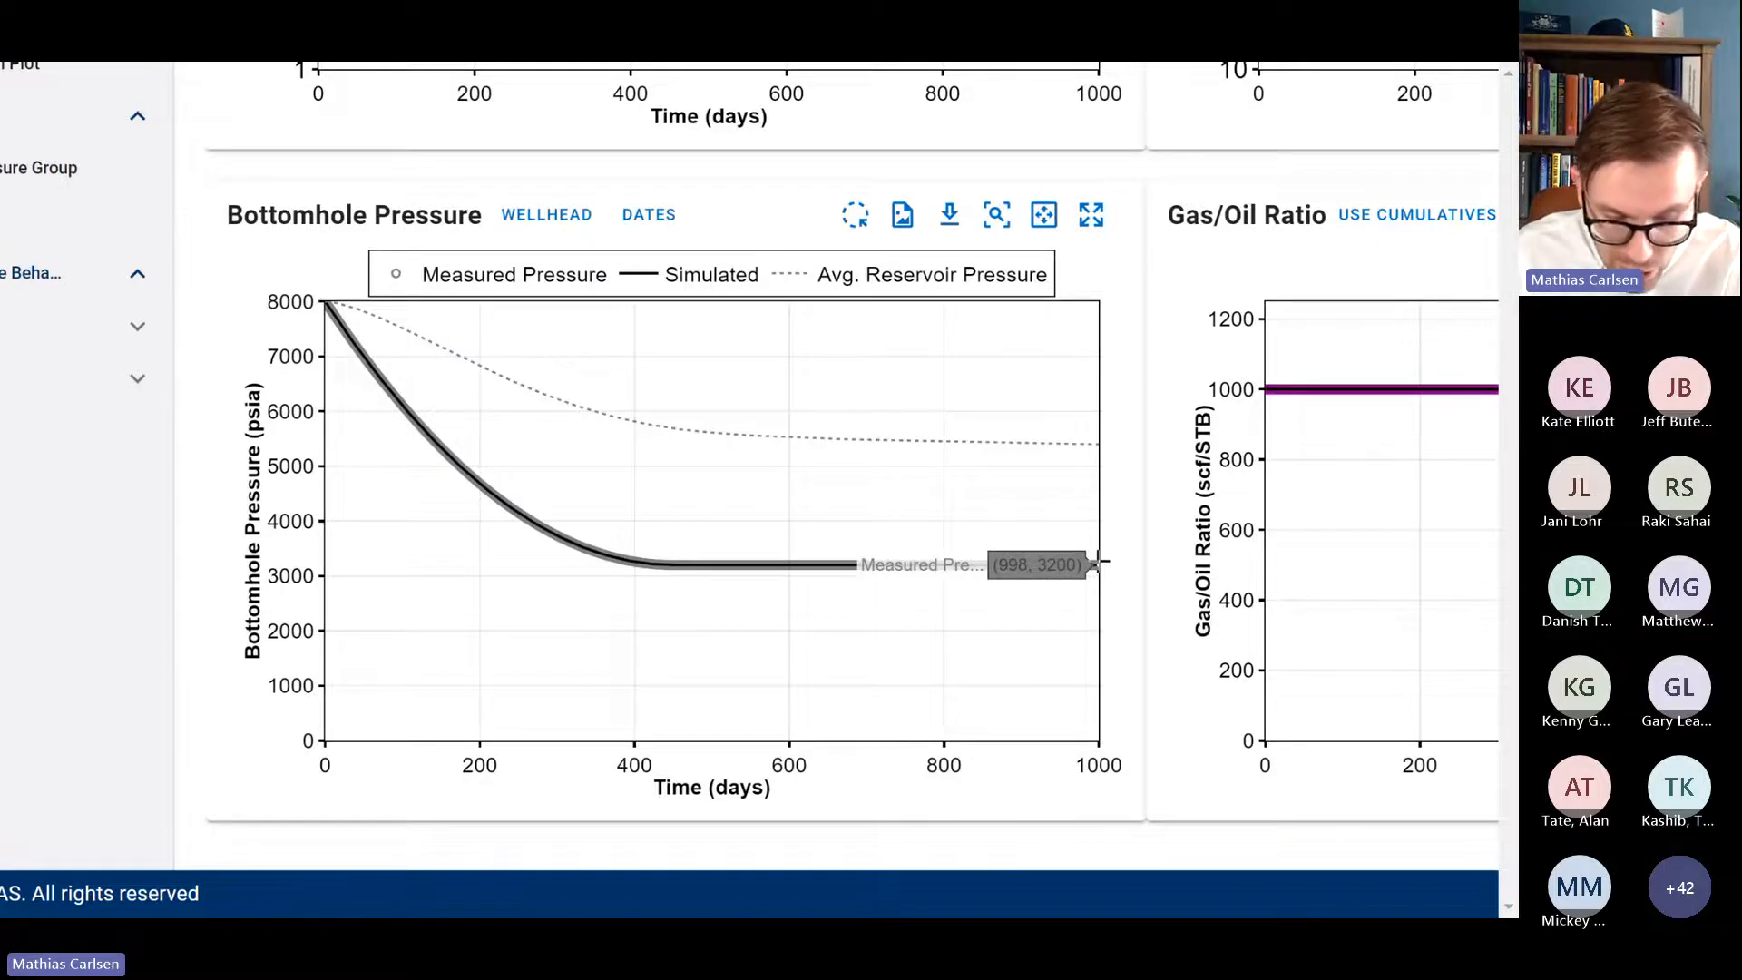
scroll(1169, 566, right, 8)
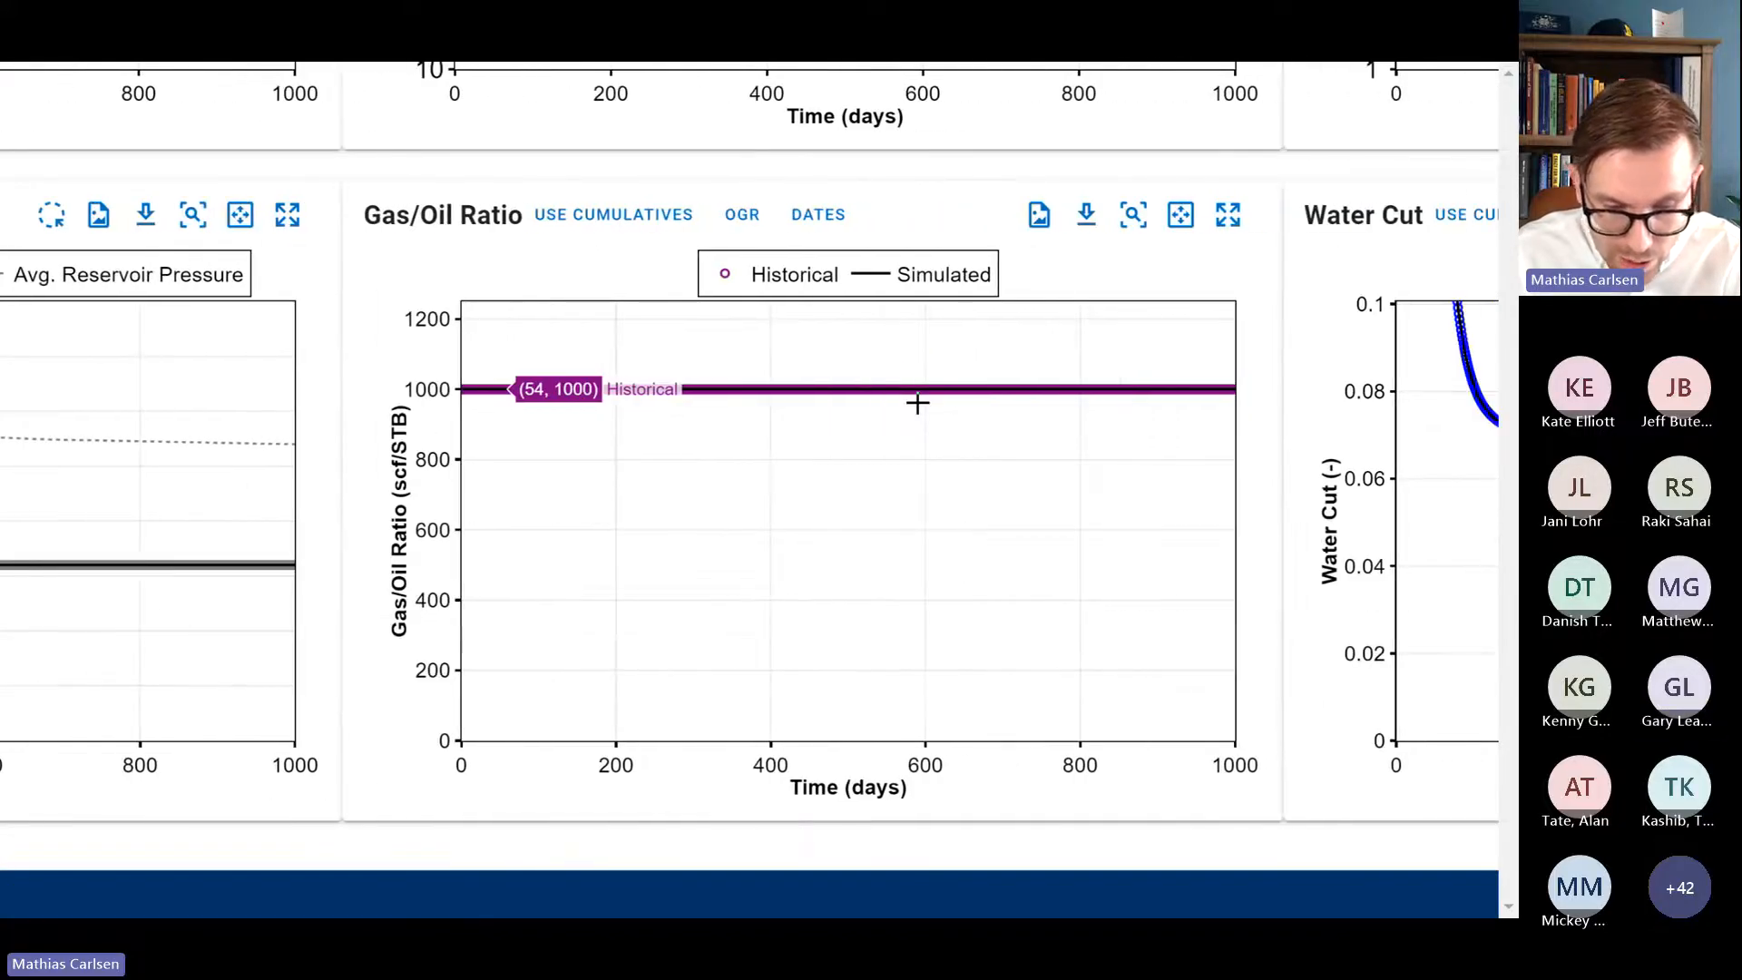
scroll(918, 403, down, 5)
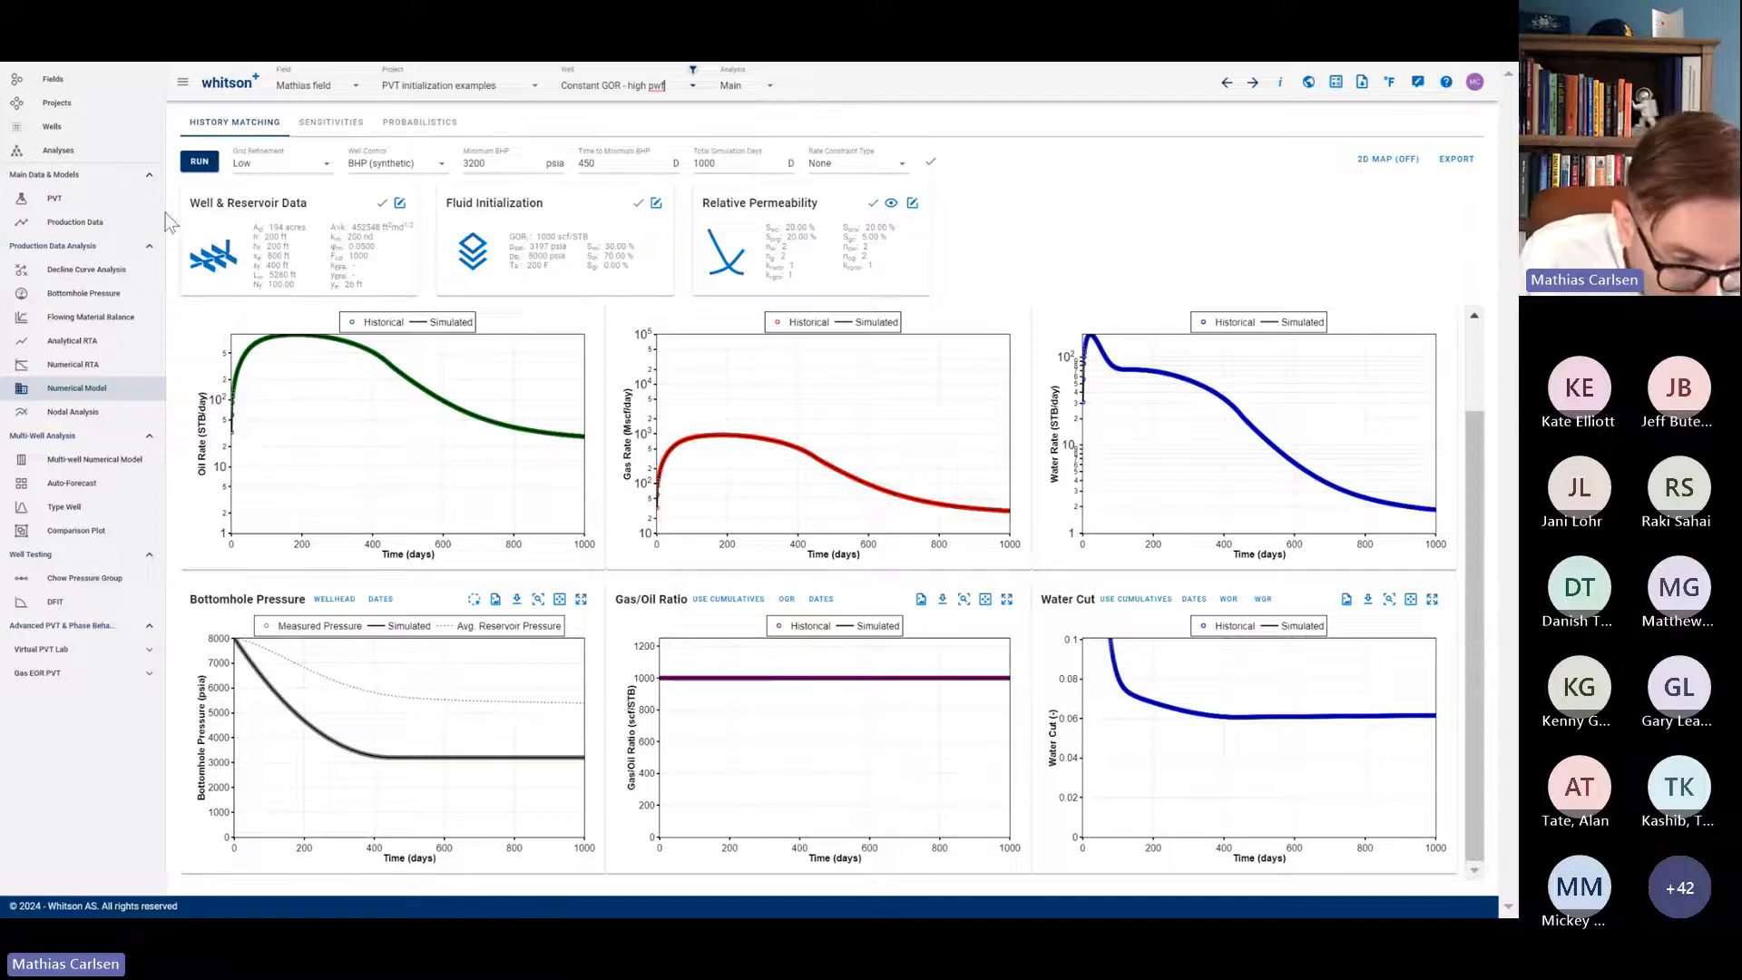
click(54, 197)
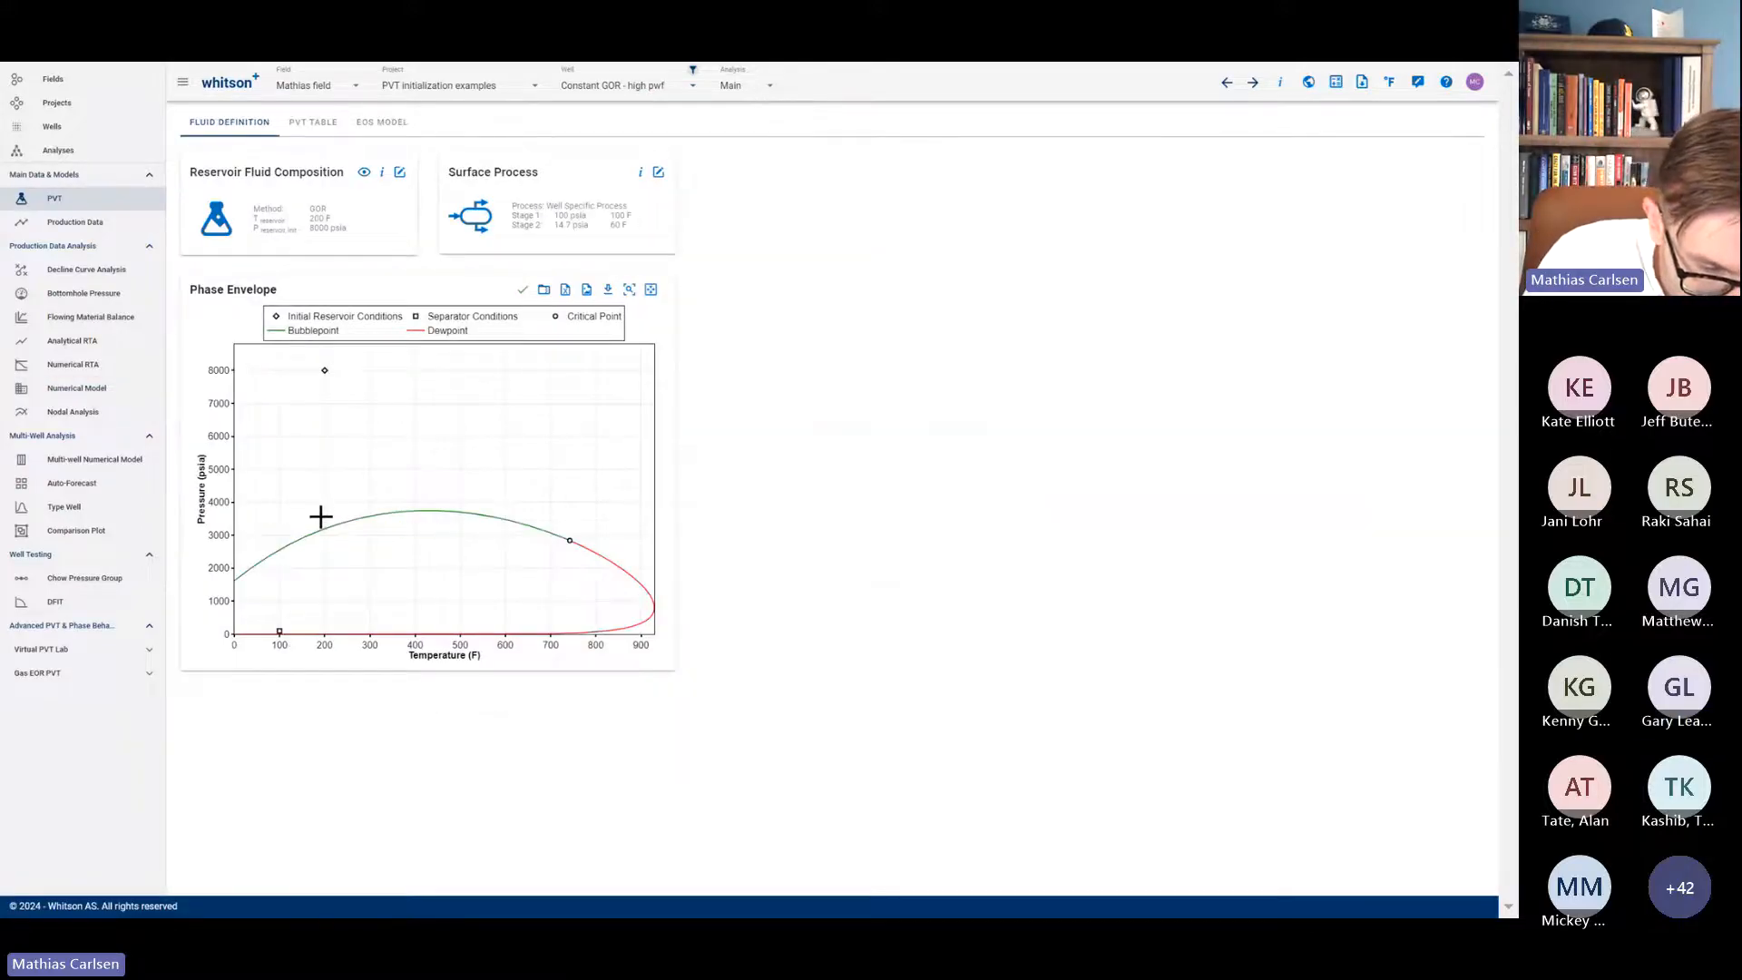
mouse_move(323, 521)
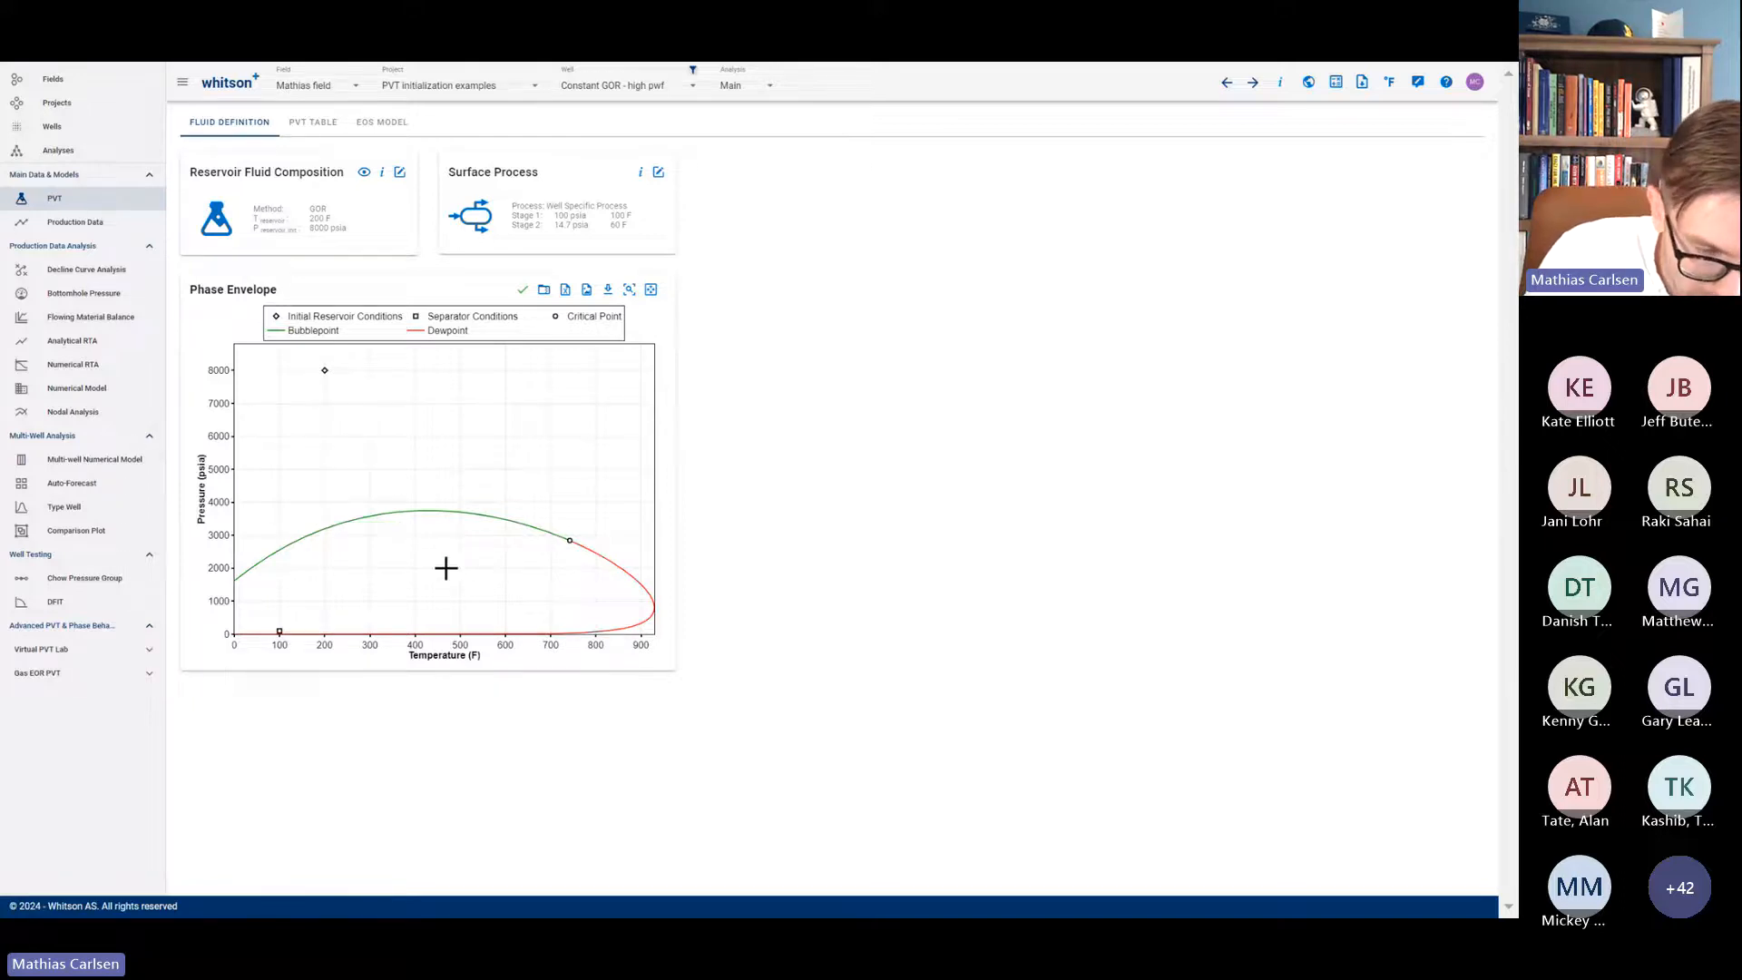
Step: Open the numerical model of the Constant GOR - high pwf well and compare it with the Special Case 2 slide in PowerPoint
click(143, 401)
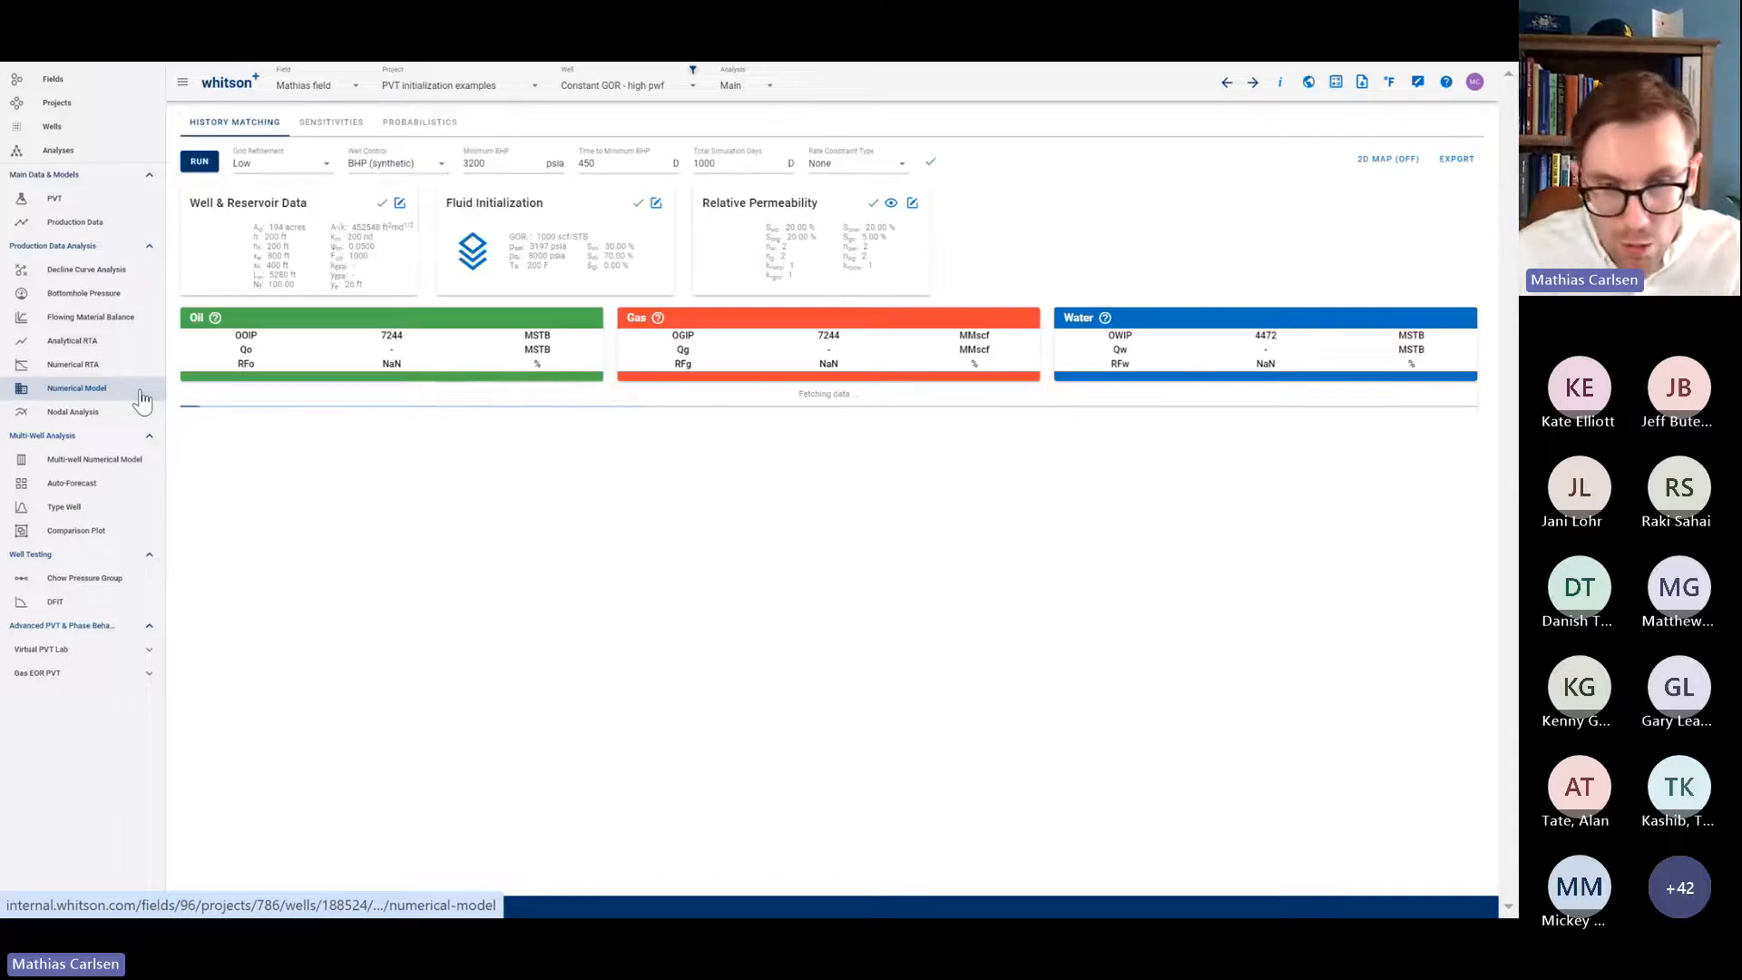
key(alt+Tab)
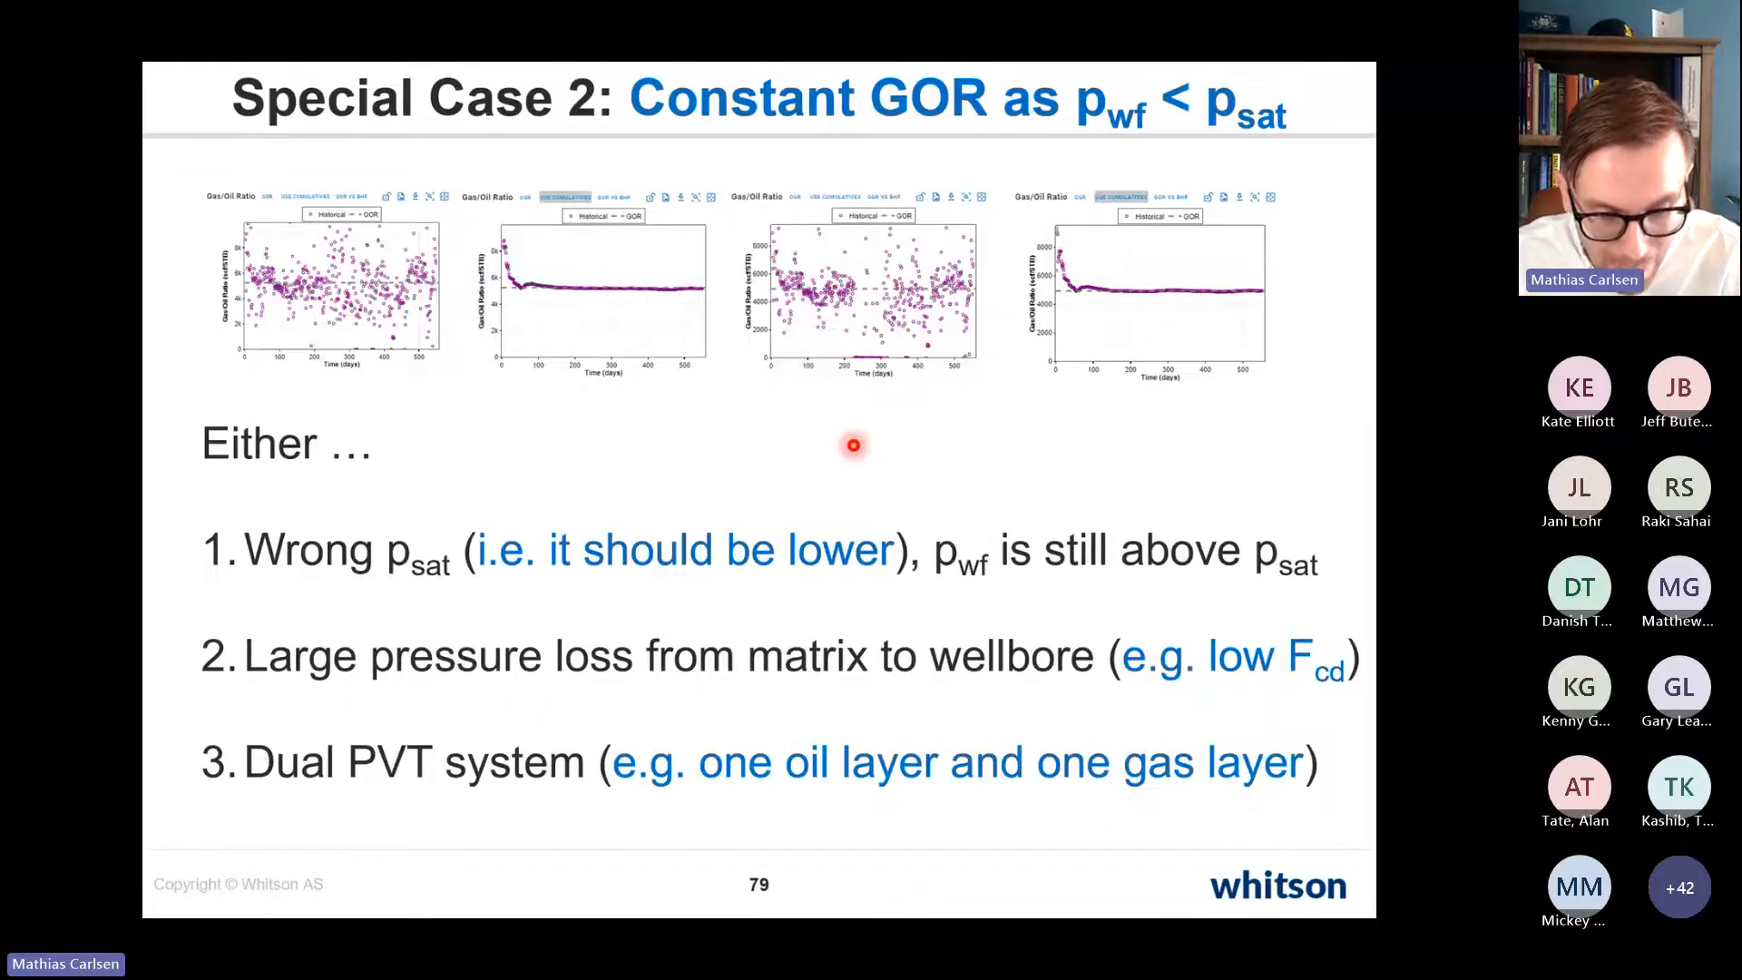
key(alt+Tab)
key(alt+Tab)
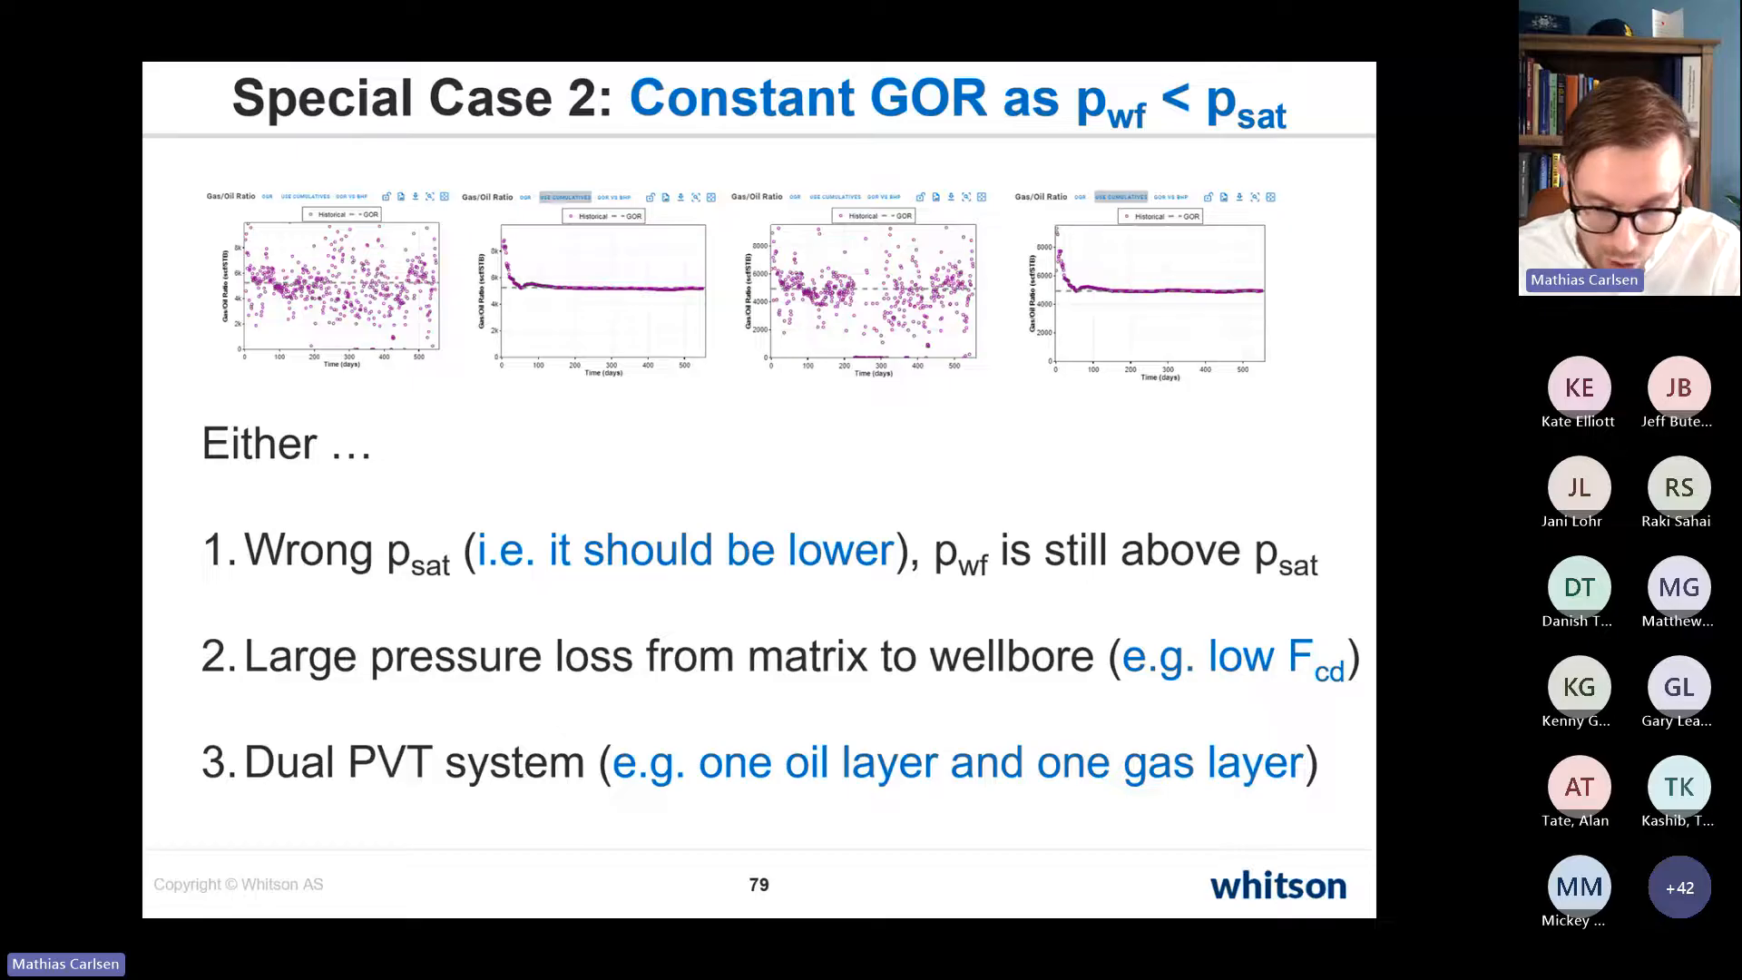
key(alt+Tab)
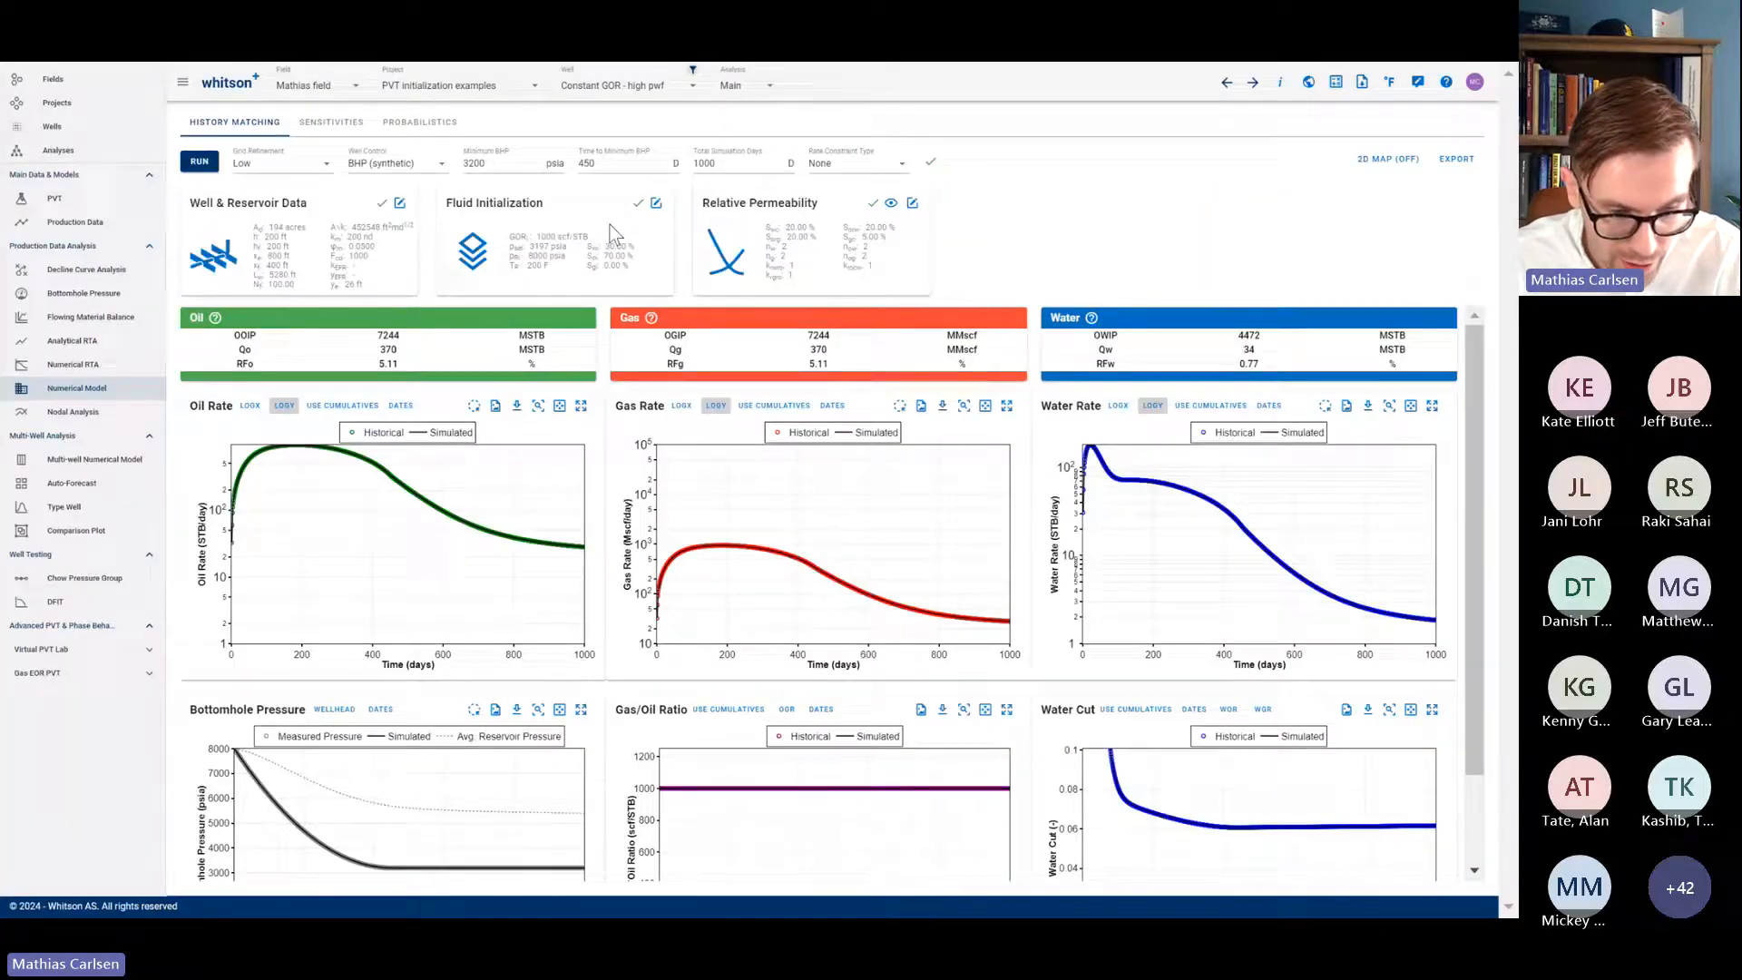
Step: Change the well to Constant GOR - low Fcd and inspect the dimensionless fracture conductivity in its well and reservoir data
click(574, 90)
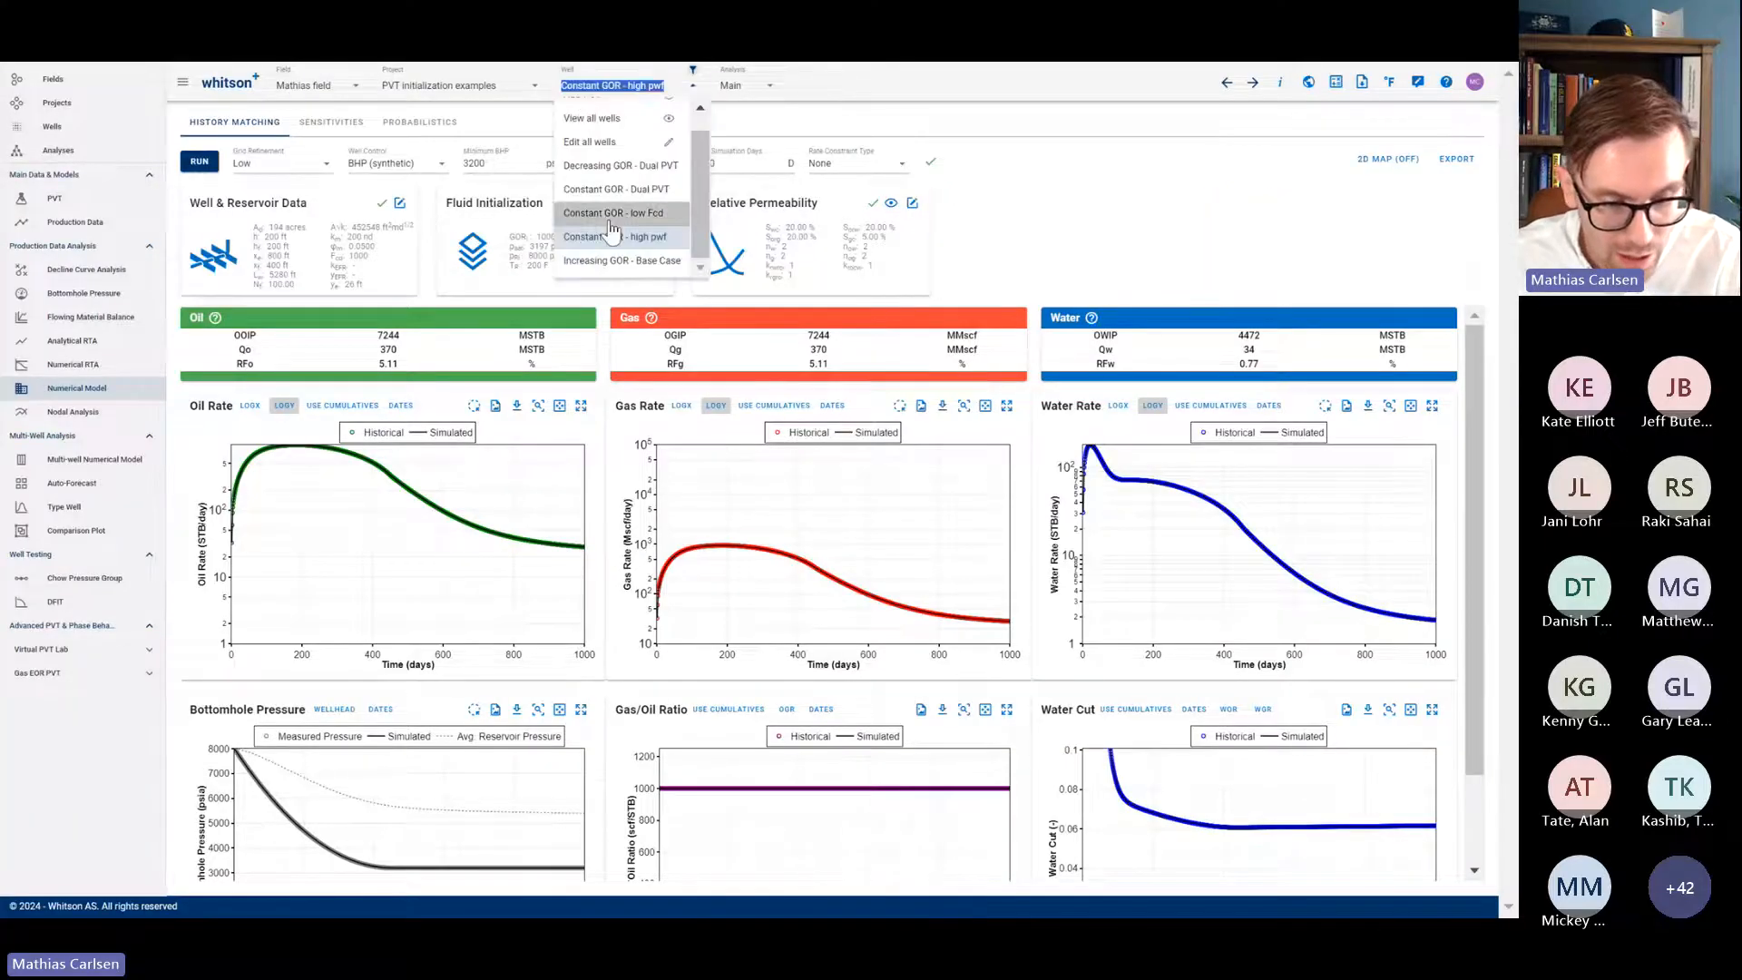
click(608, 221)
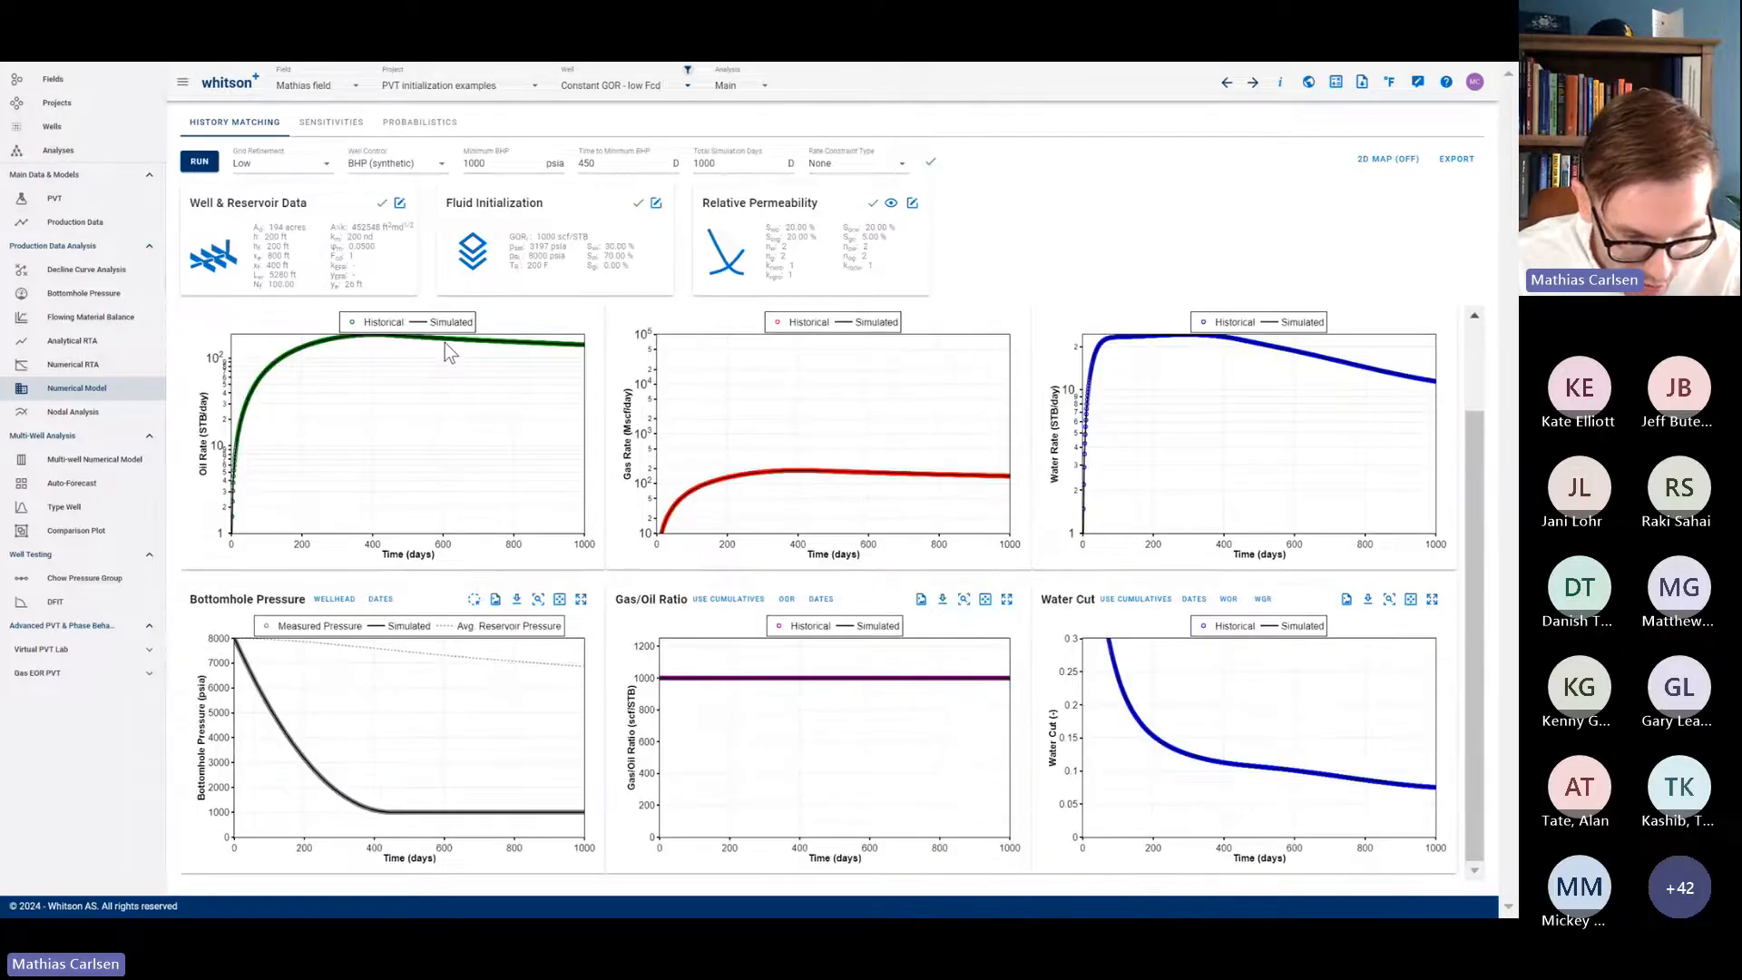
click(401, 204)
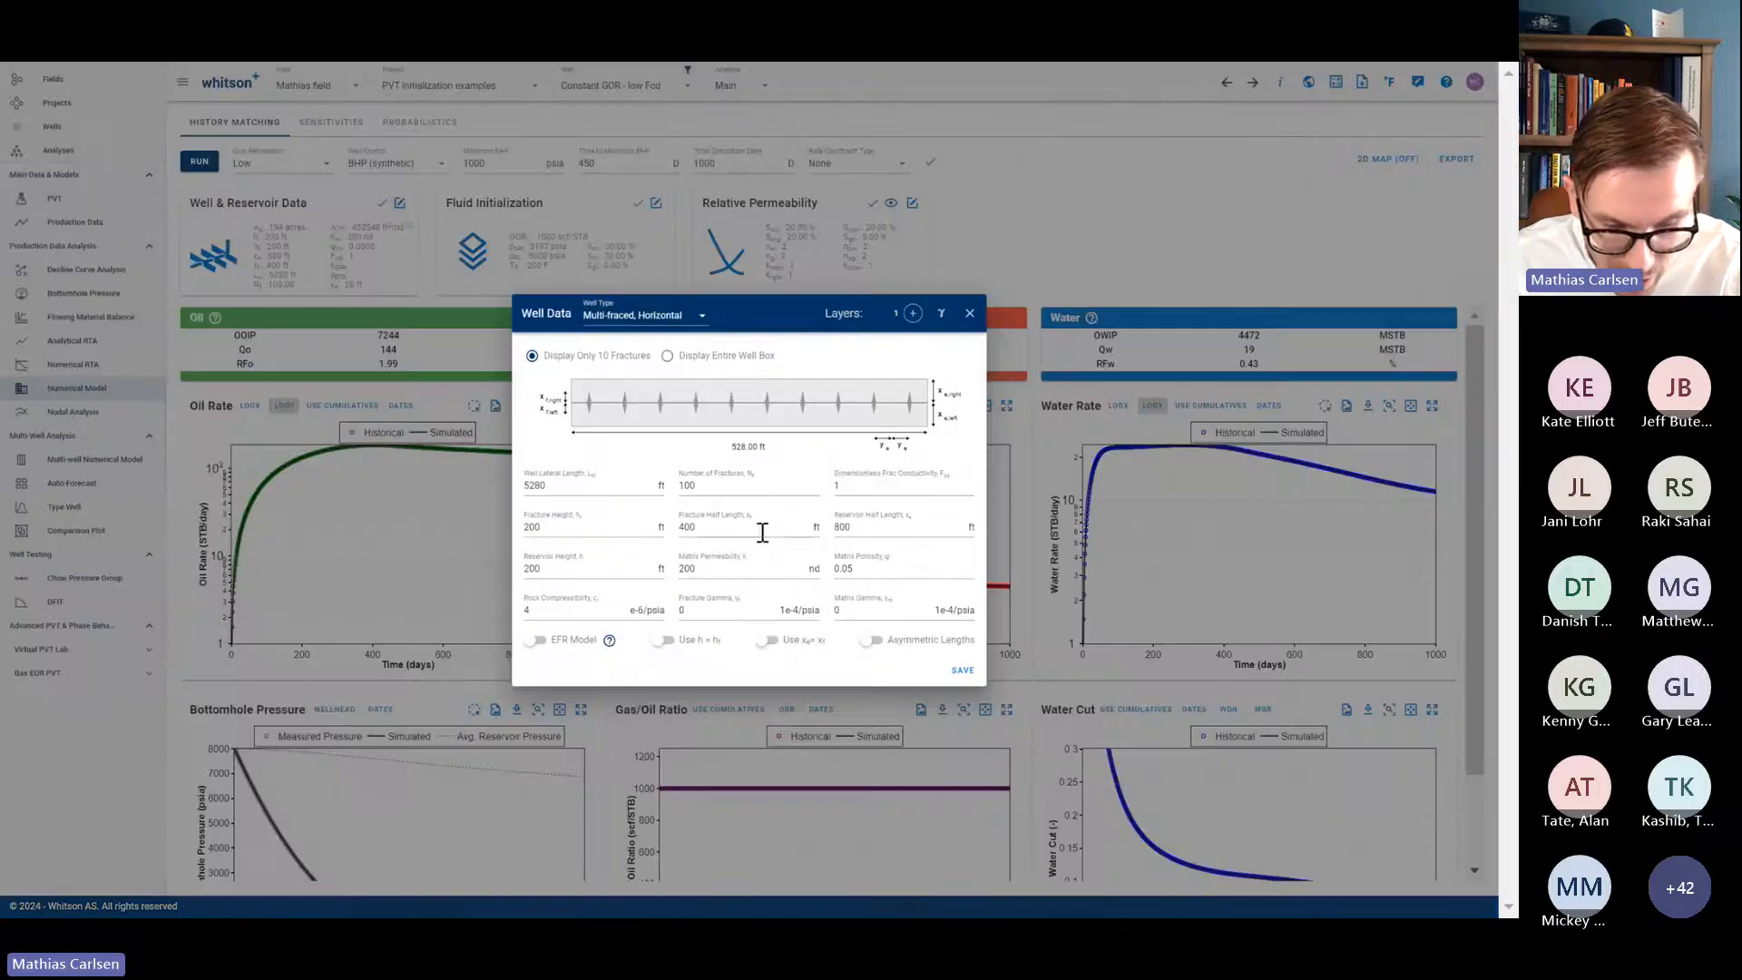
click(857, 489)
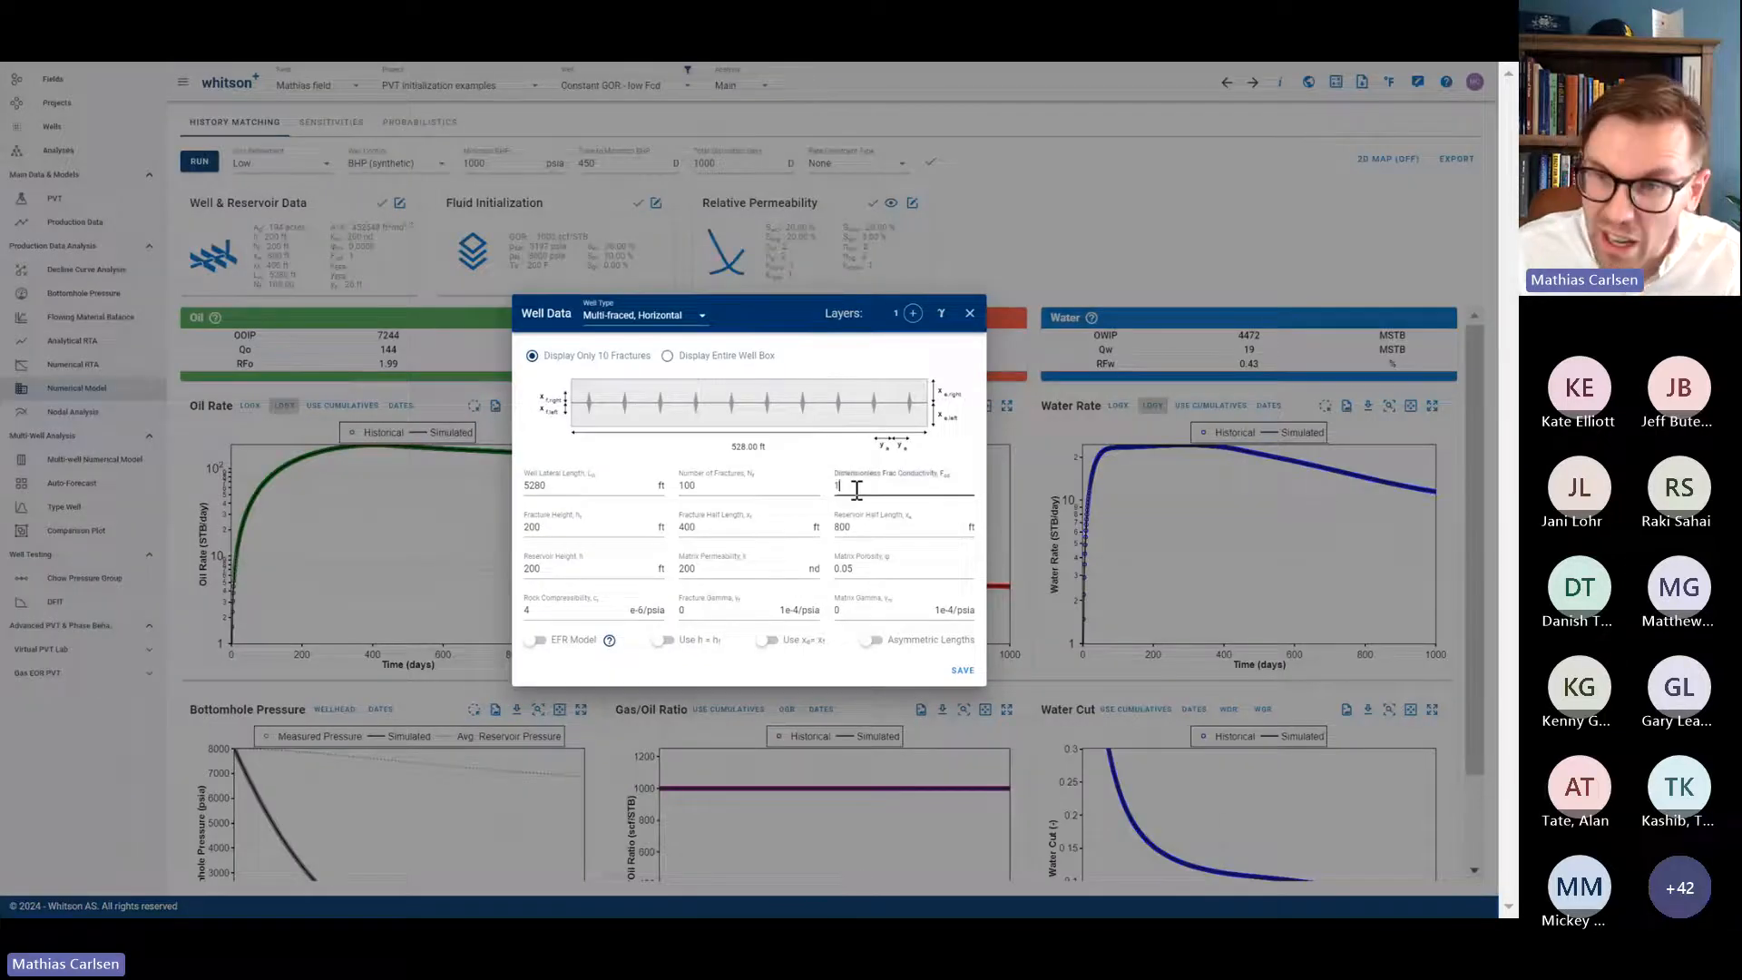
click(970, 315)
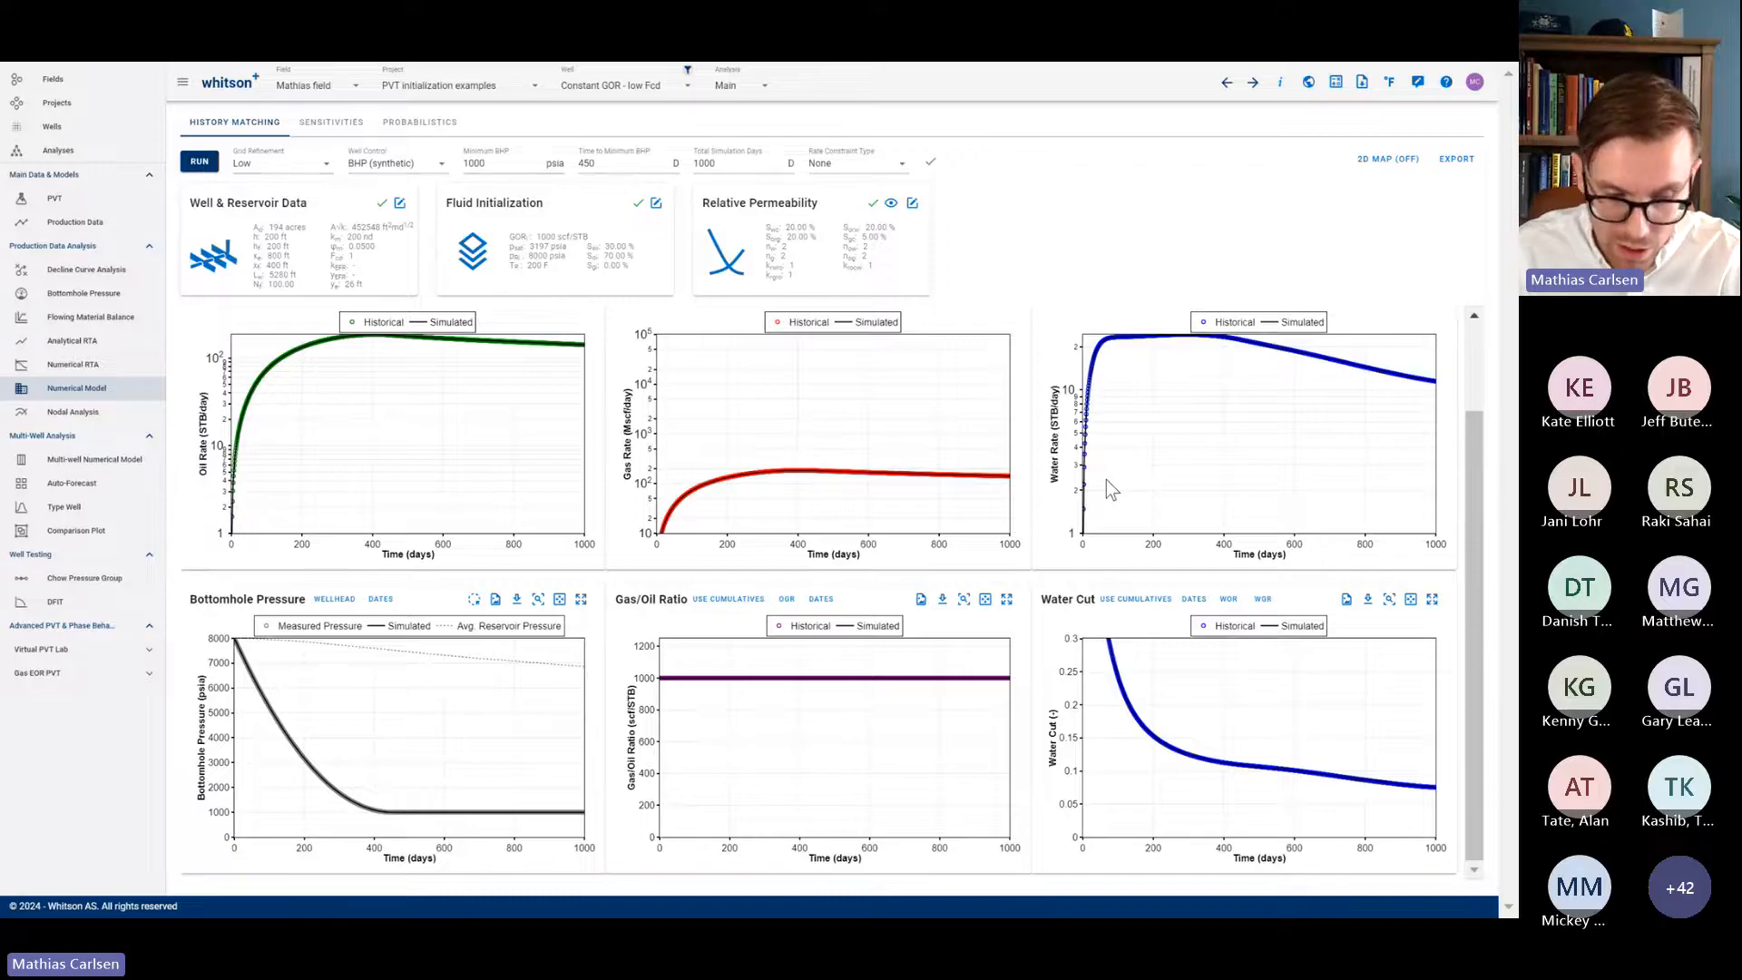
Step: Check the Special Case 2 slide in PowerPoint, return to whitson+ and change the well to Constant GOR - Dual PVT
key(alt+Tab)
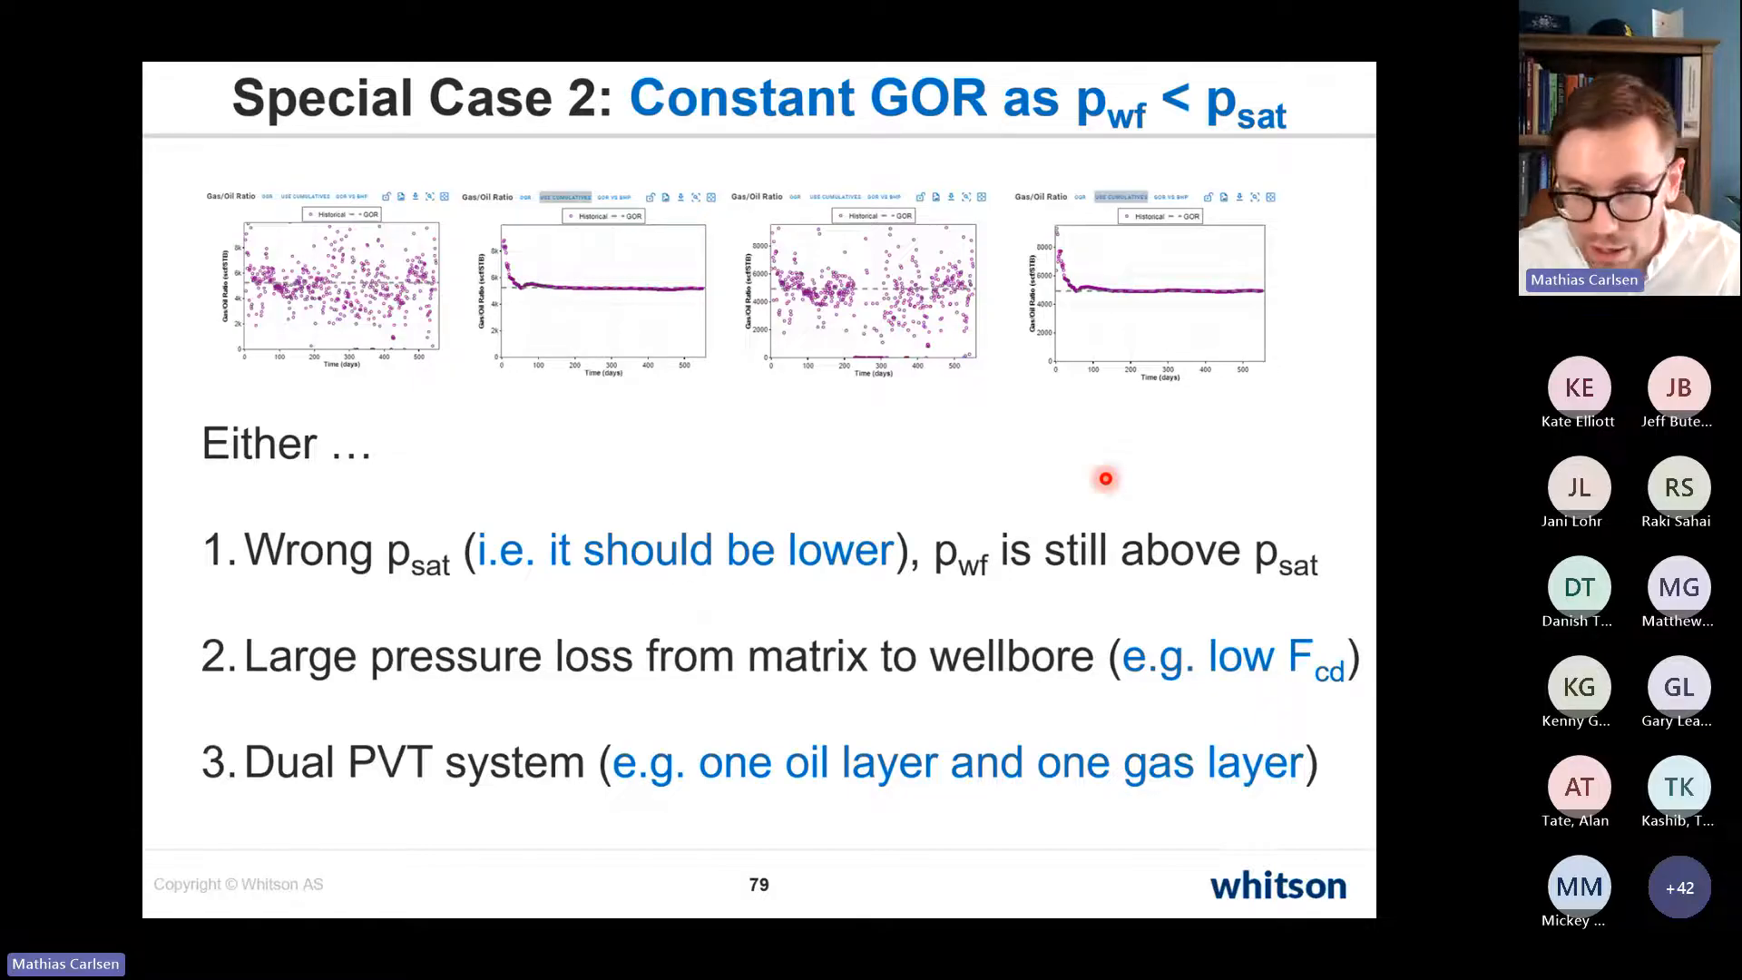
key(alt+Tab)
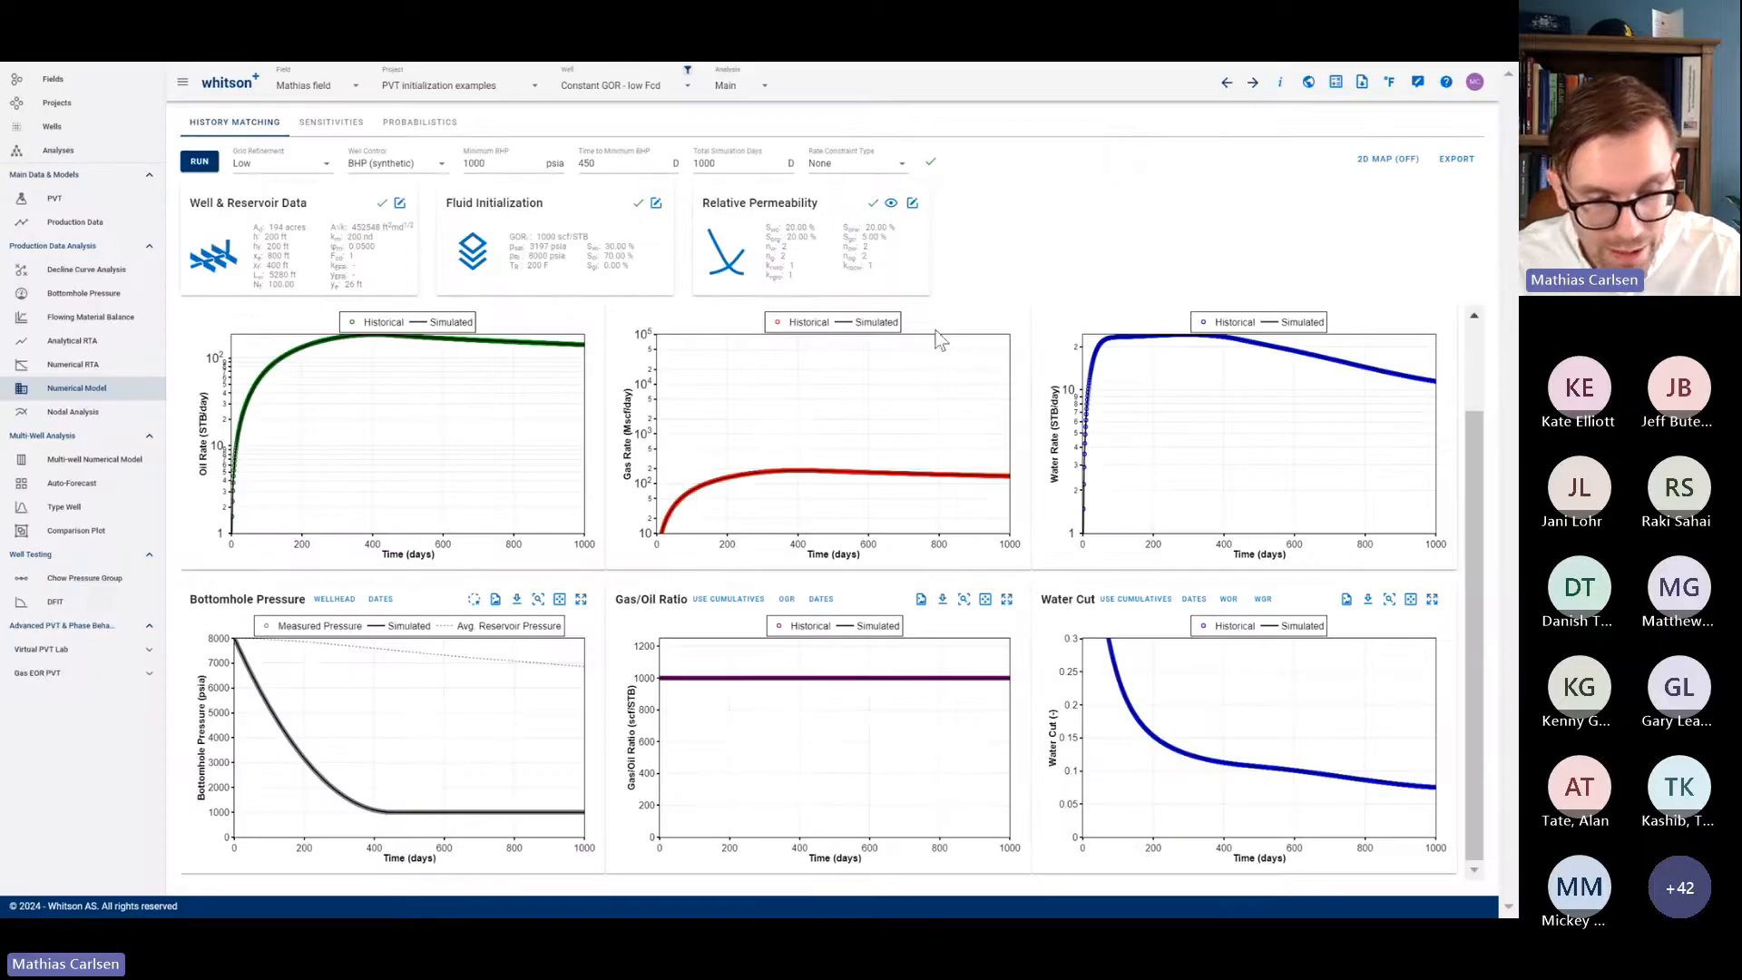
click(589, 88)
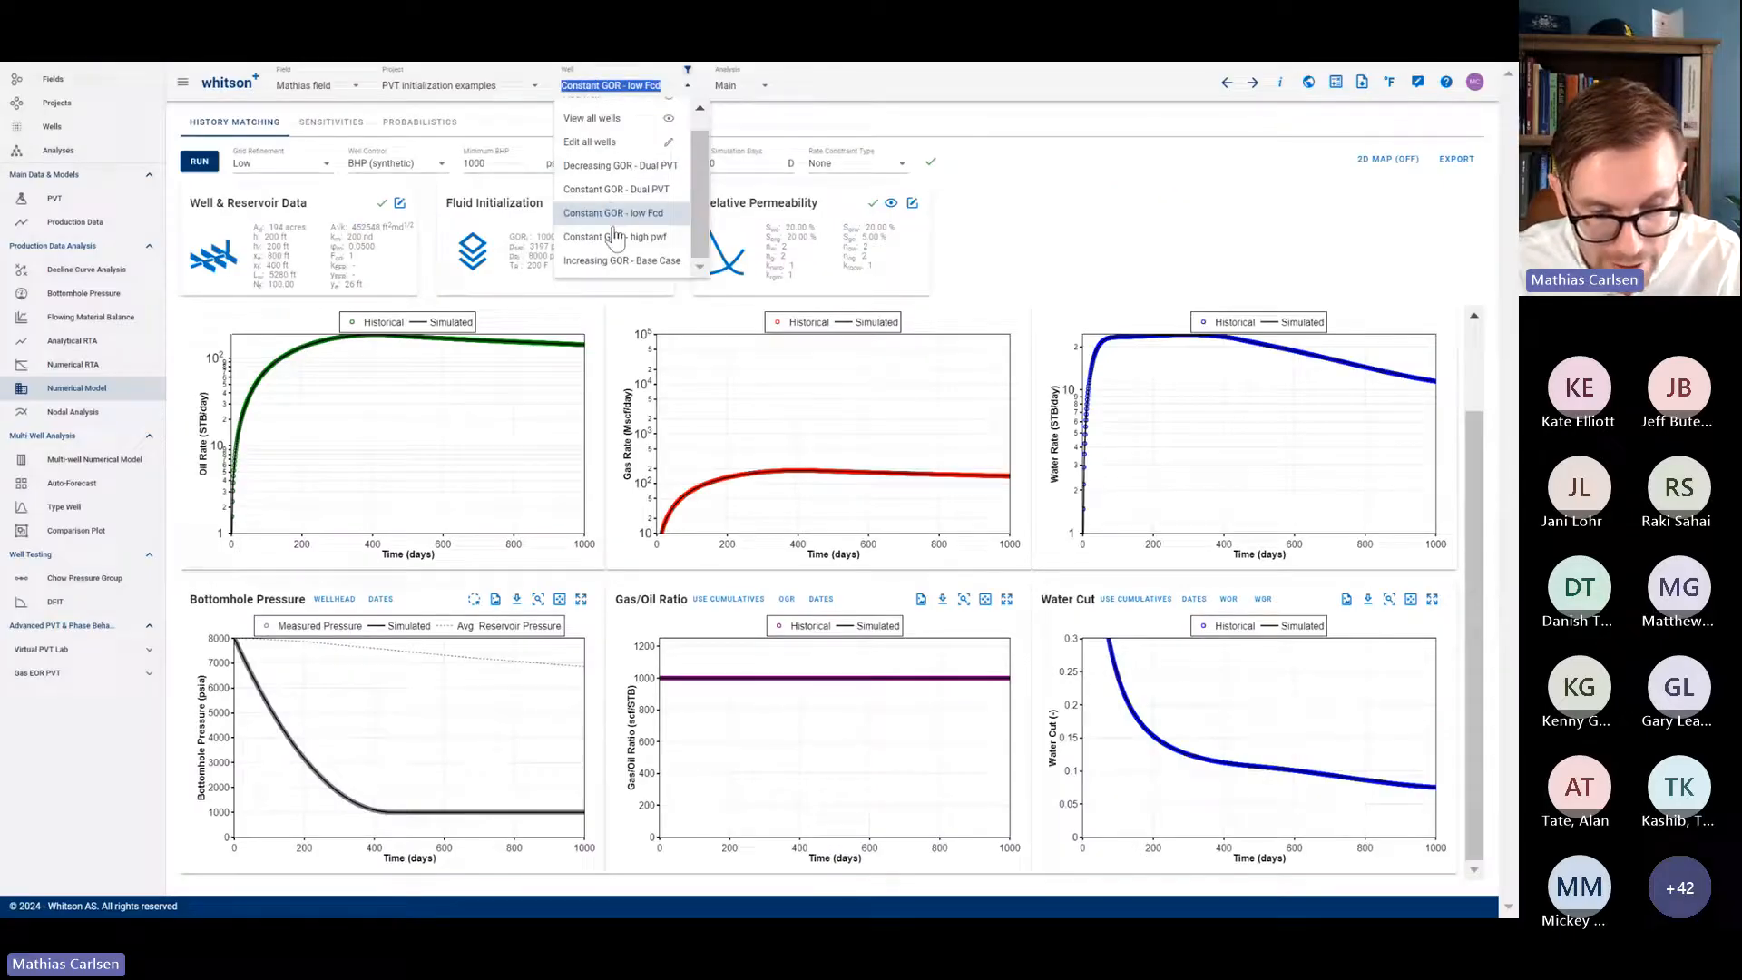
click(628, 189)
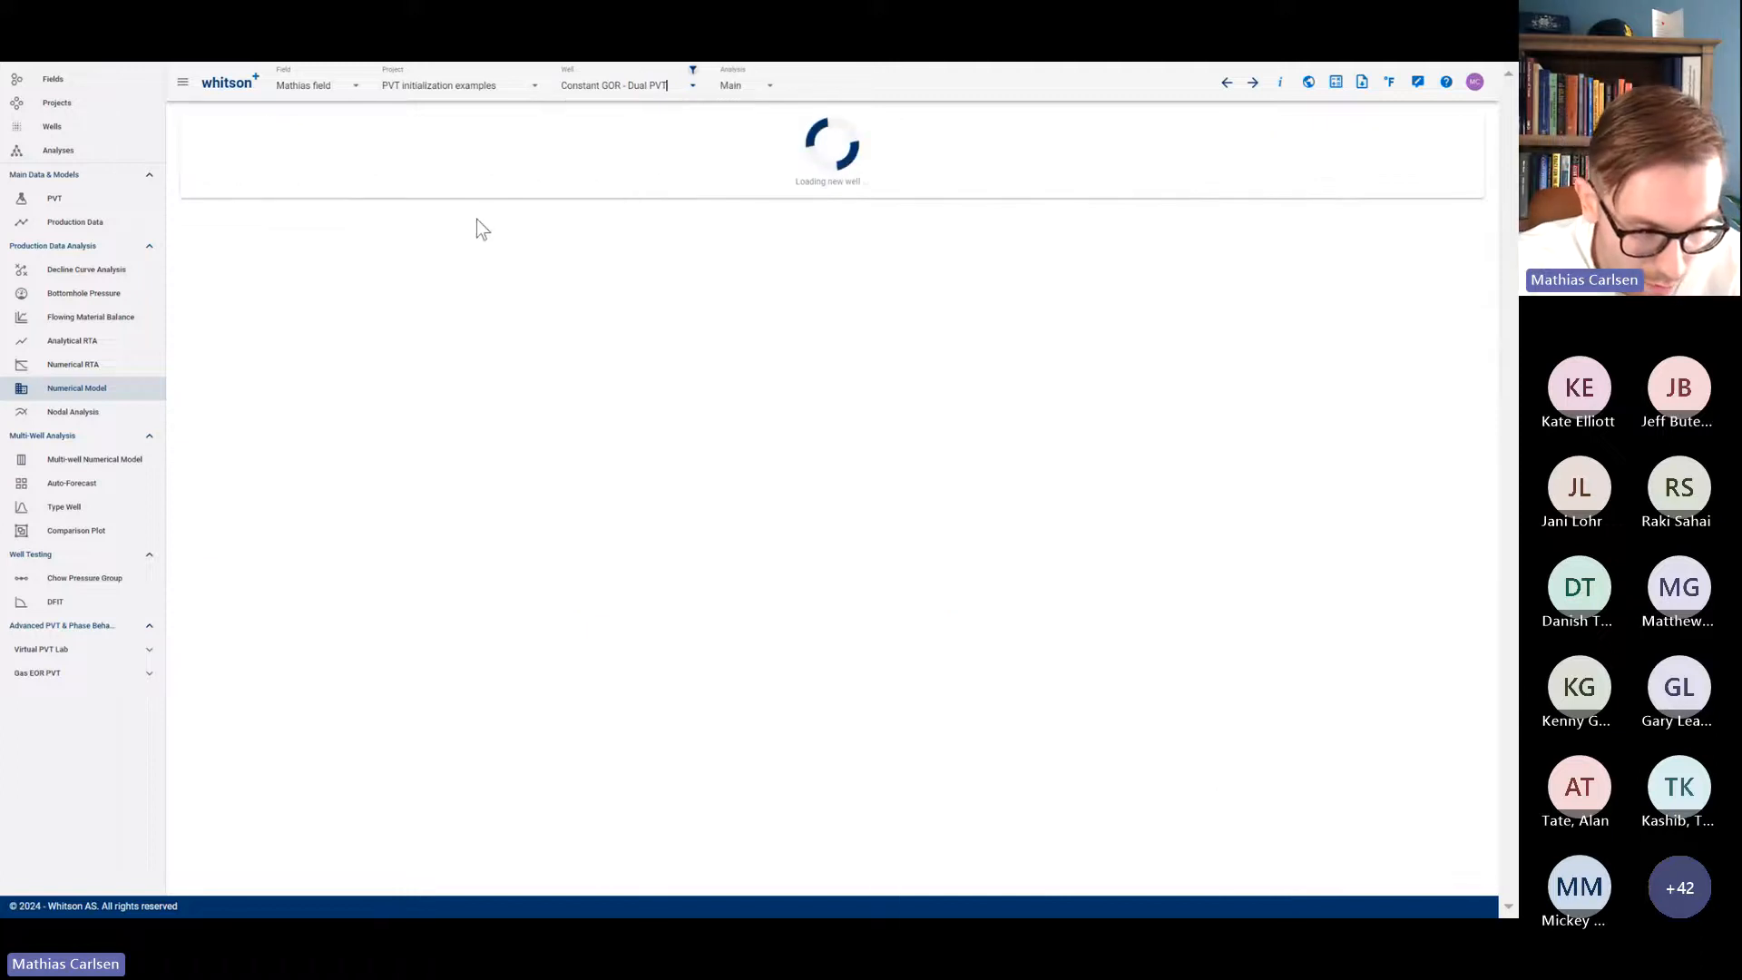
Step: Inspect the thickness, permeability, porosity and fracture half-length of the two layers in the well and reservoir data
click(399, 203)
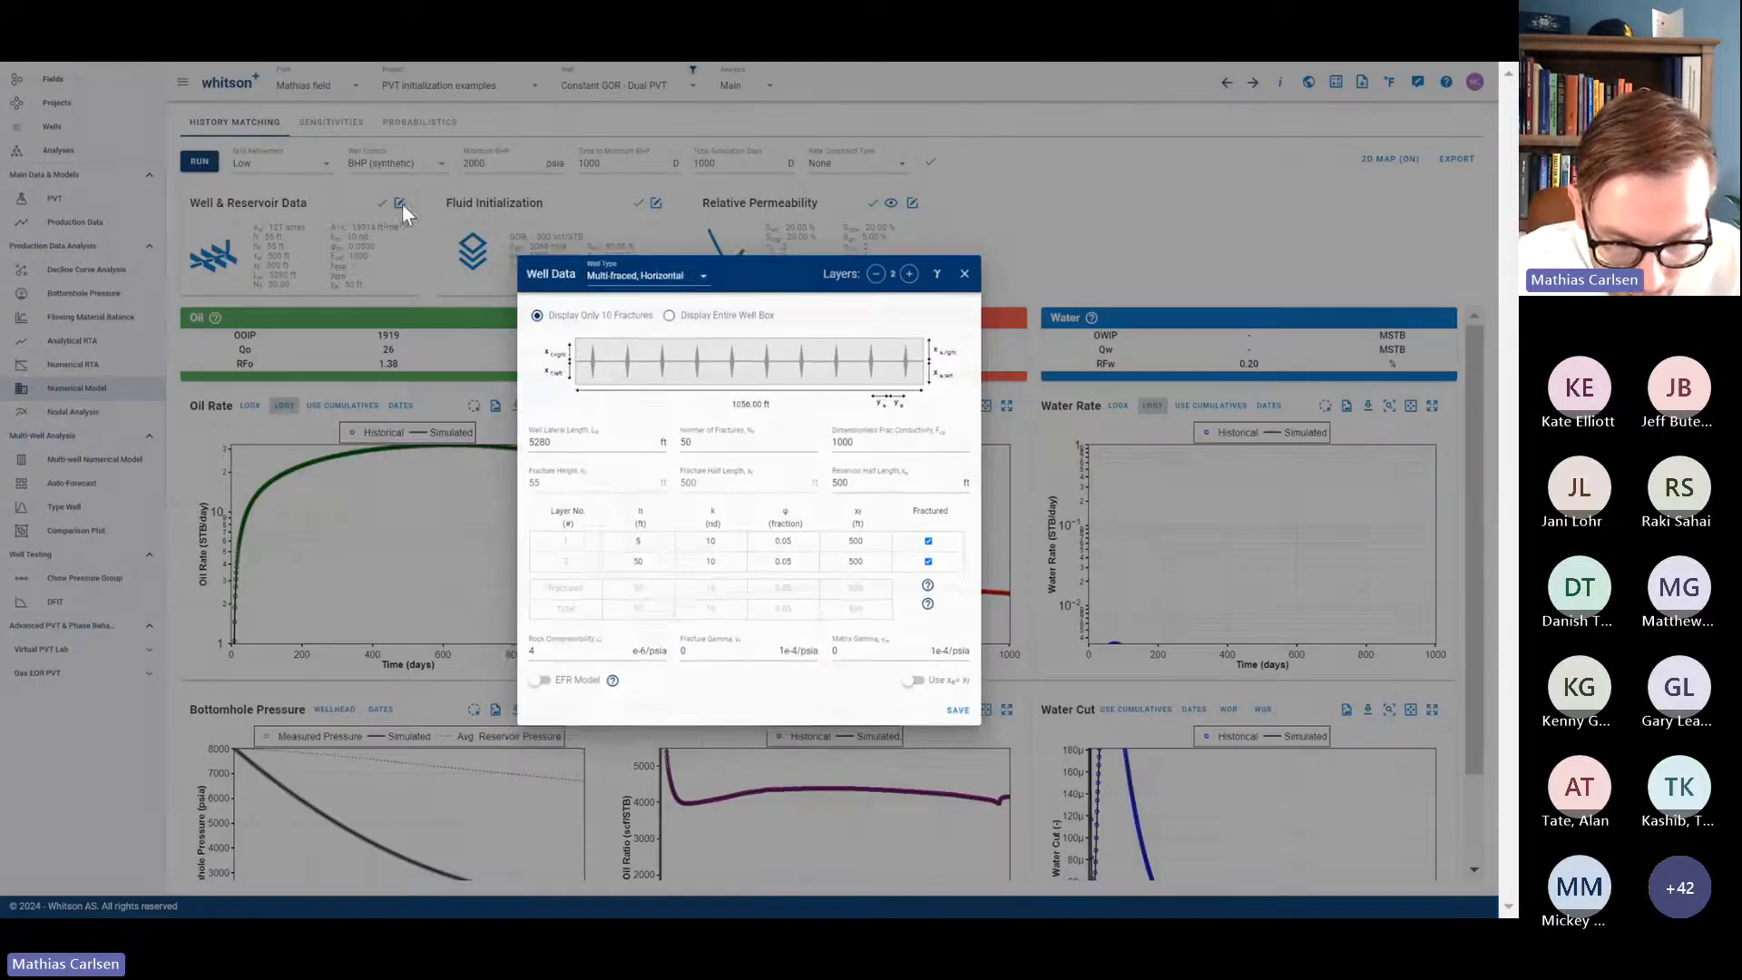
key(ctrl+plus)
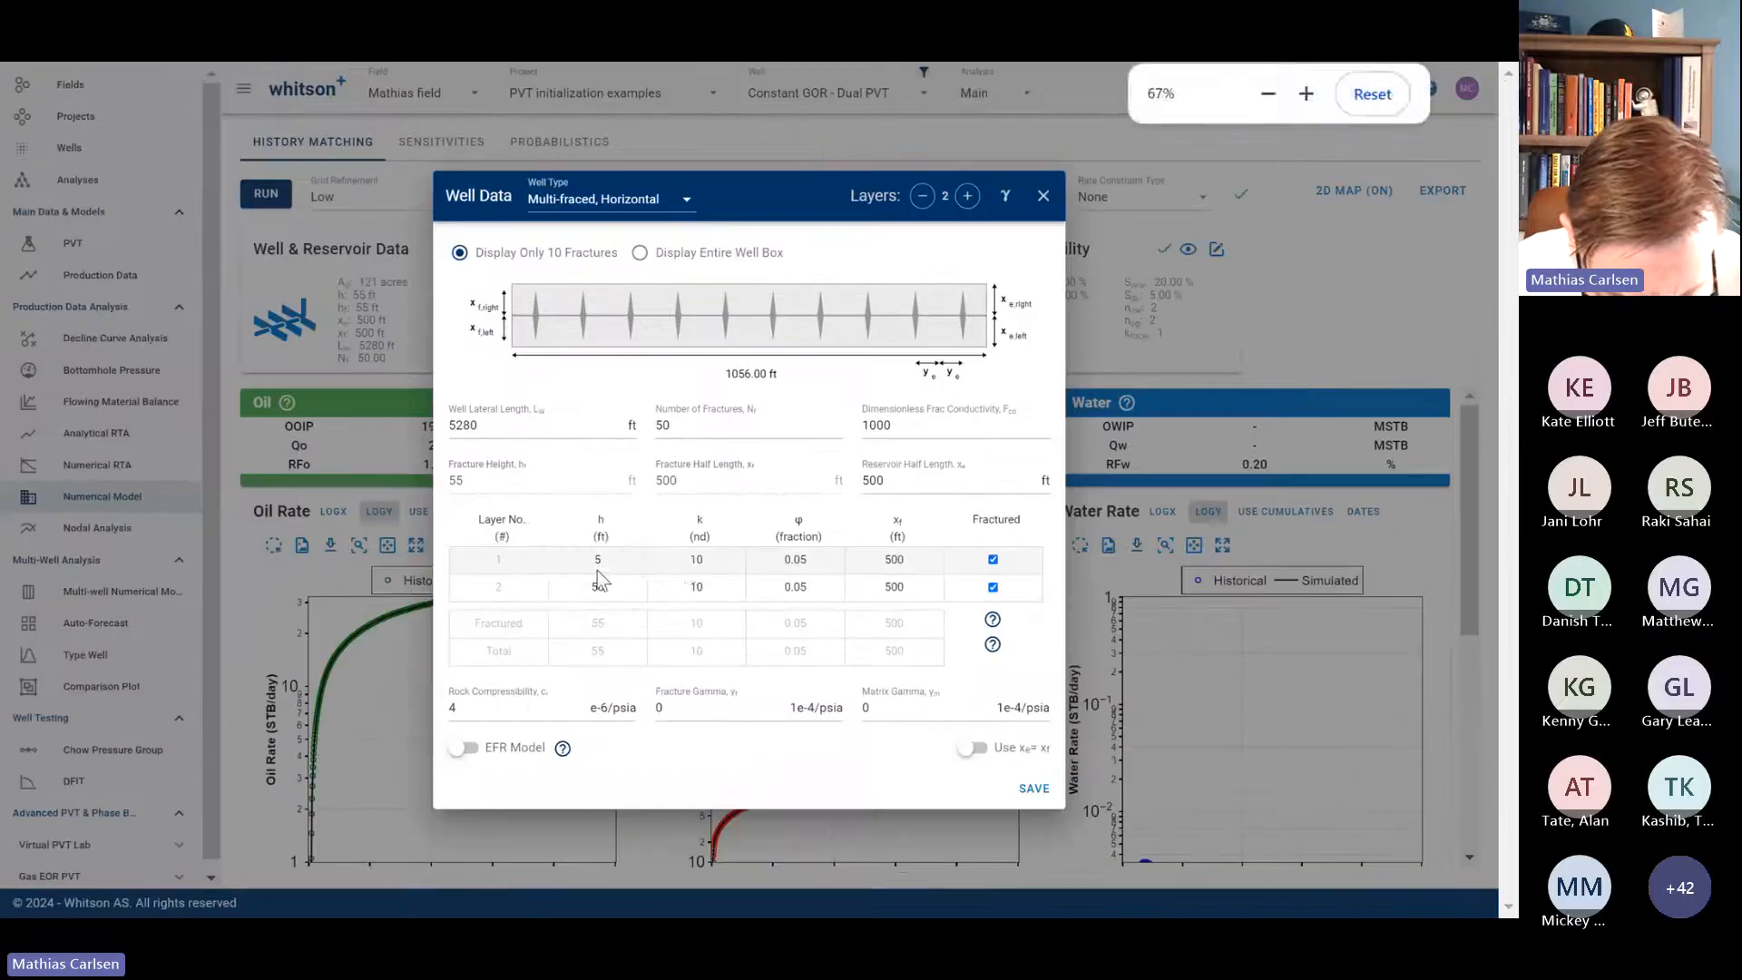
click(575, 595)
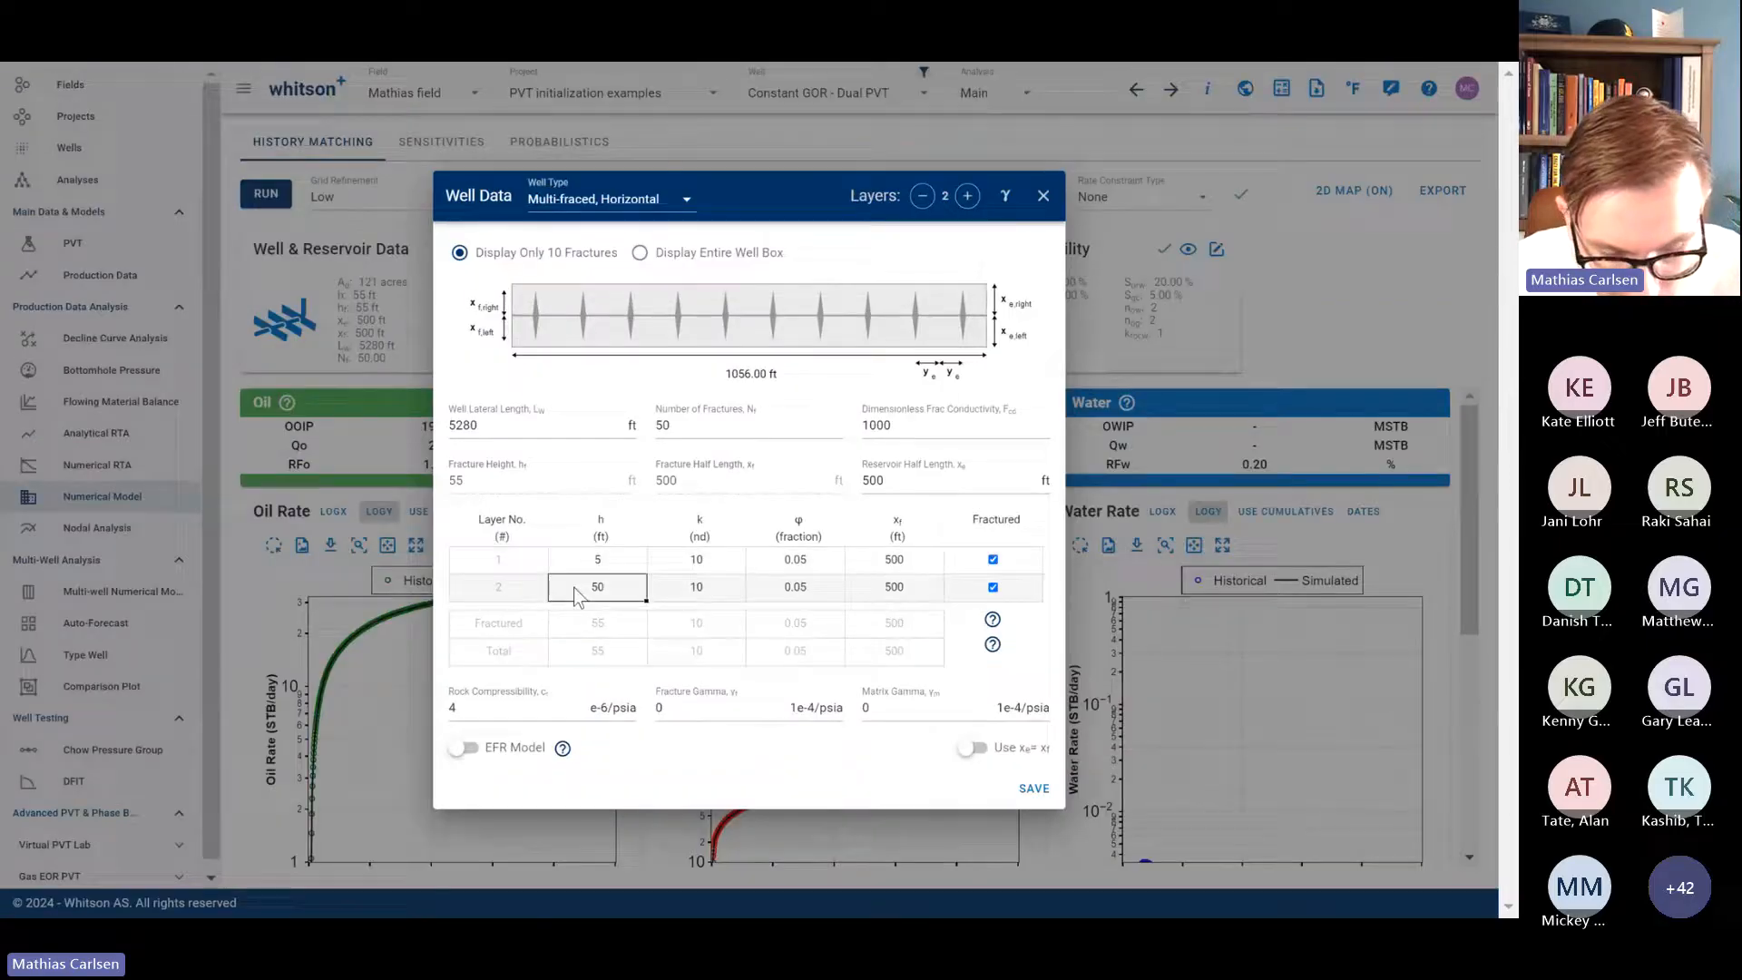
drag(574, 595, 893, 597)
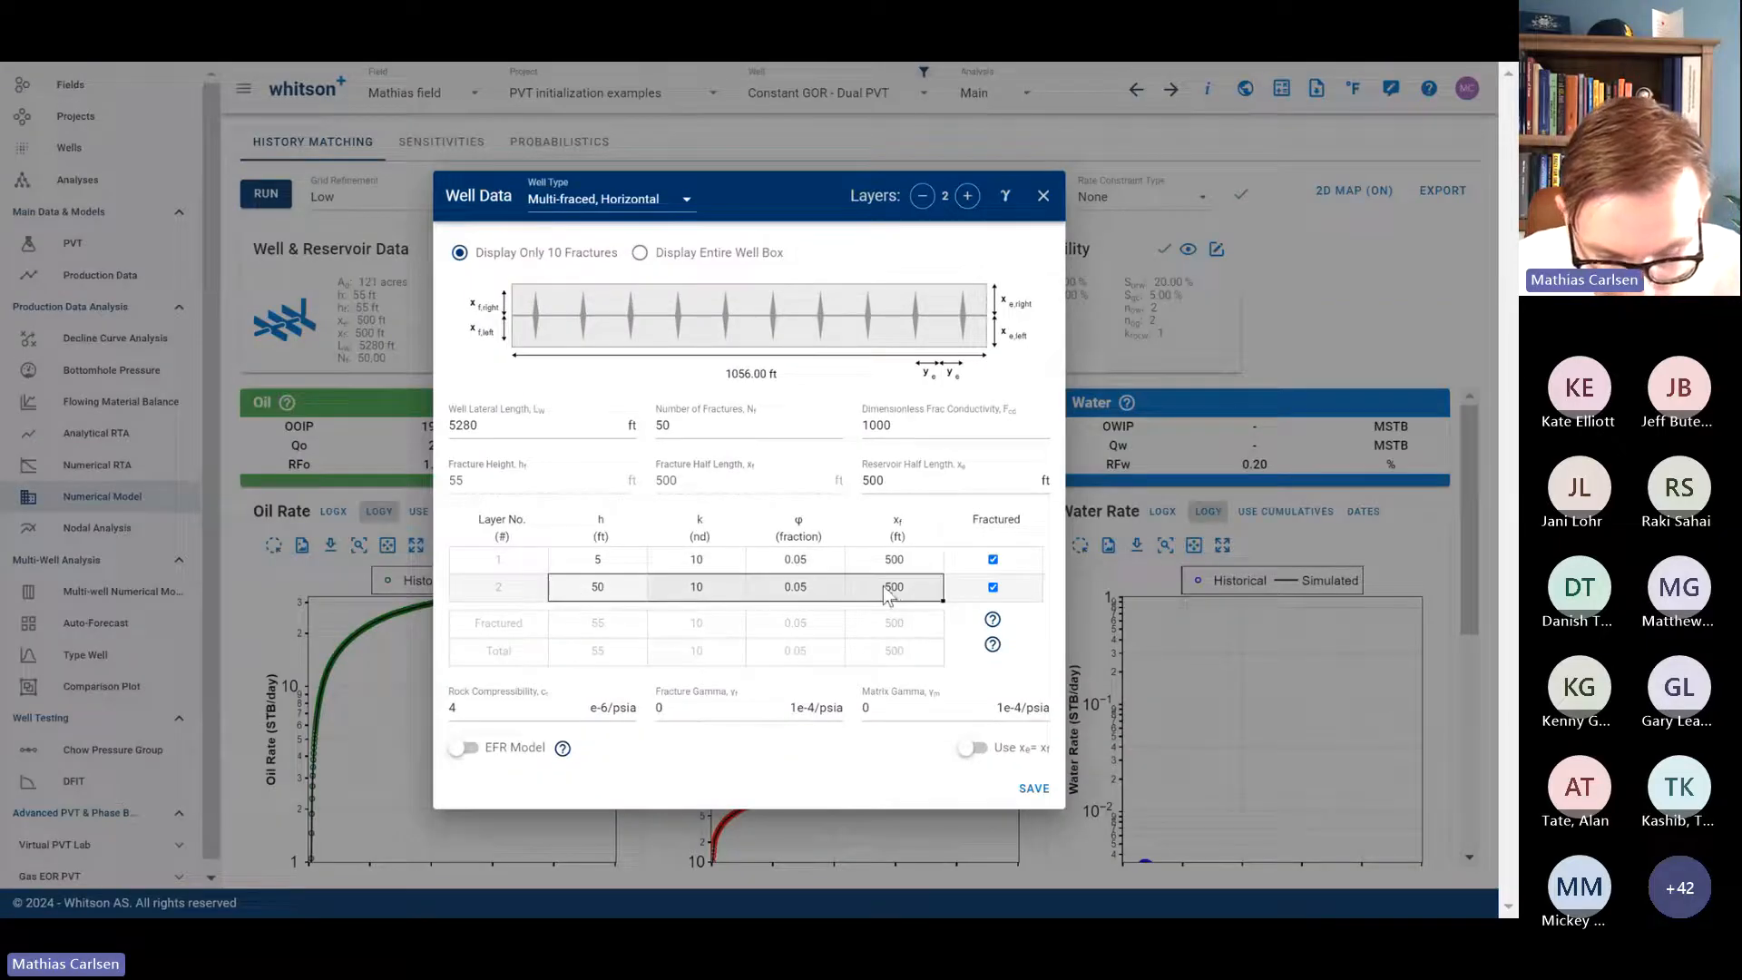
click(1045, 197)
Step: Inspect the initial GOR of both layers in the fluid initialization
click(875, 249)
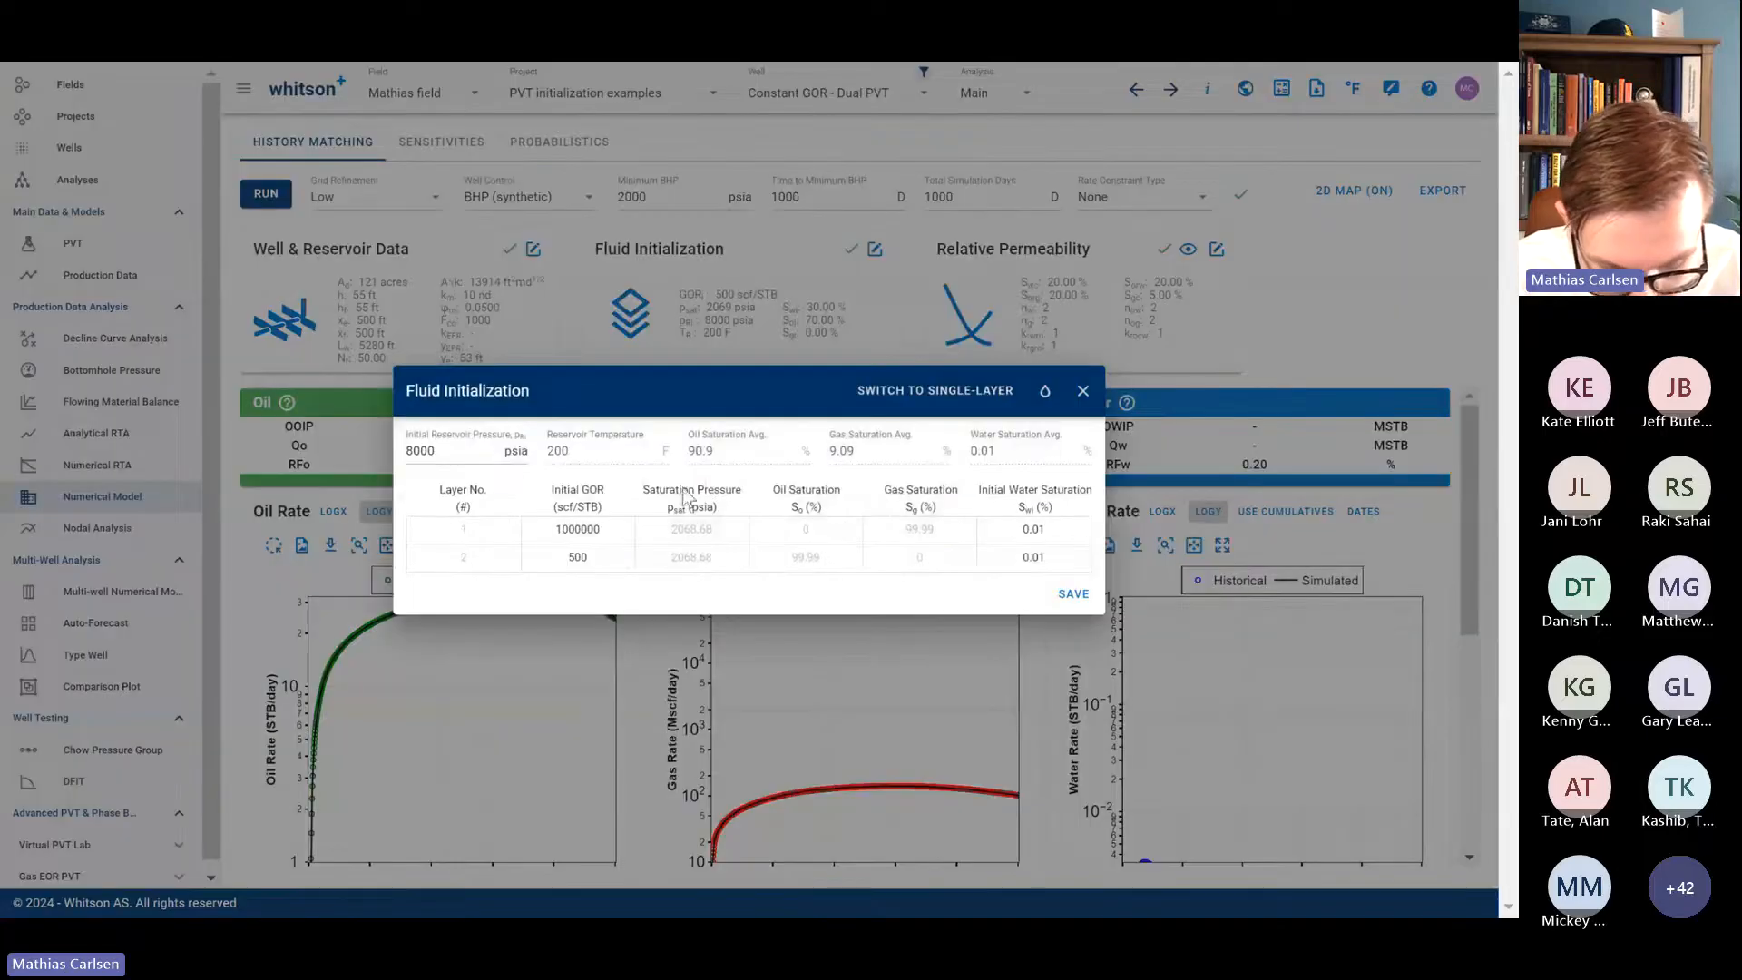
click(595, 528)
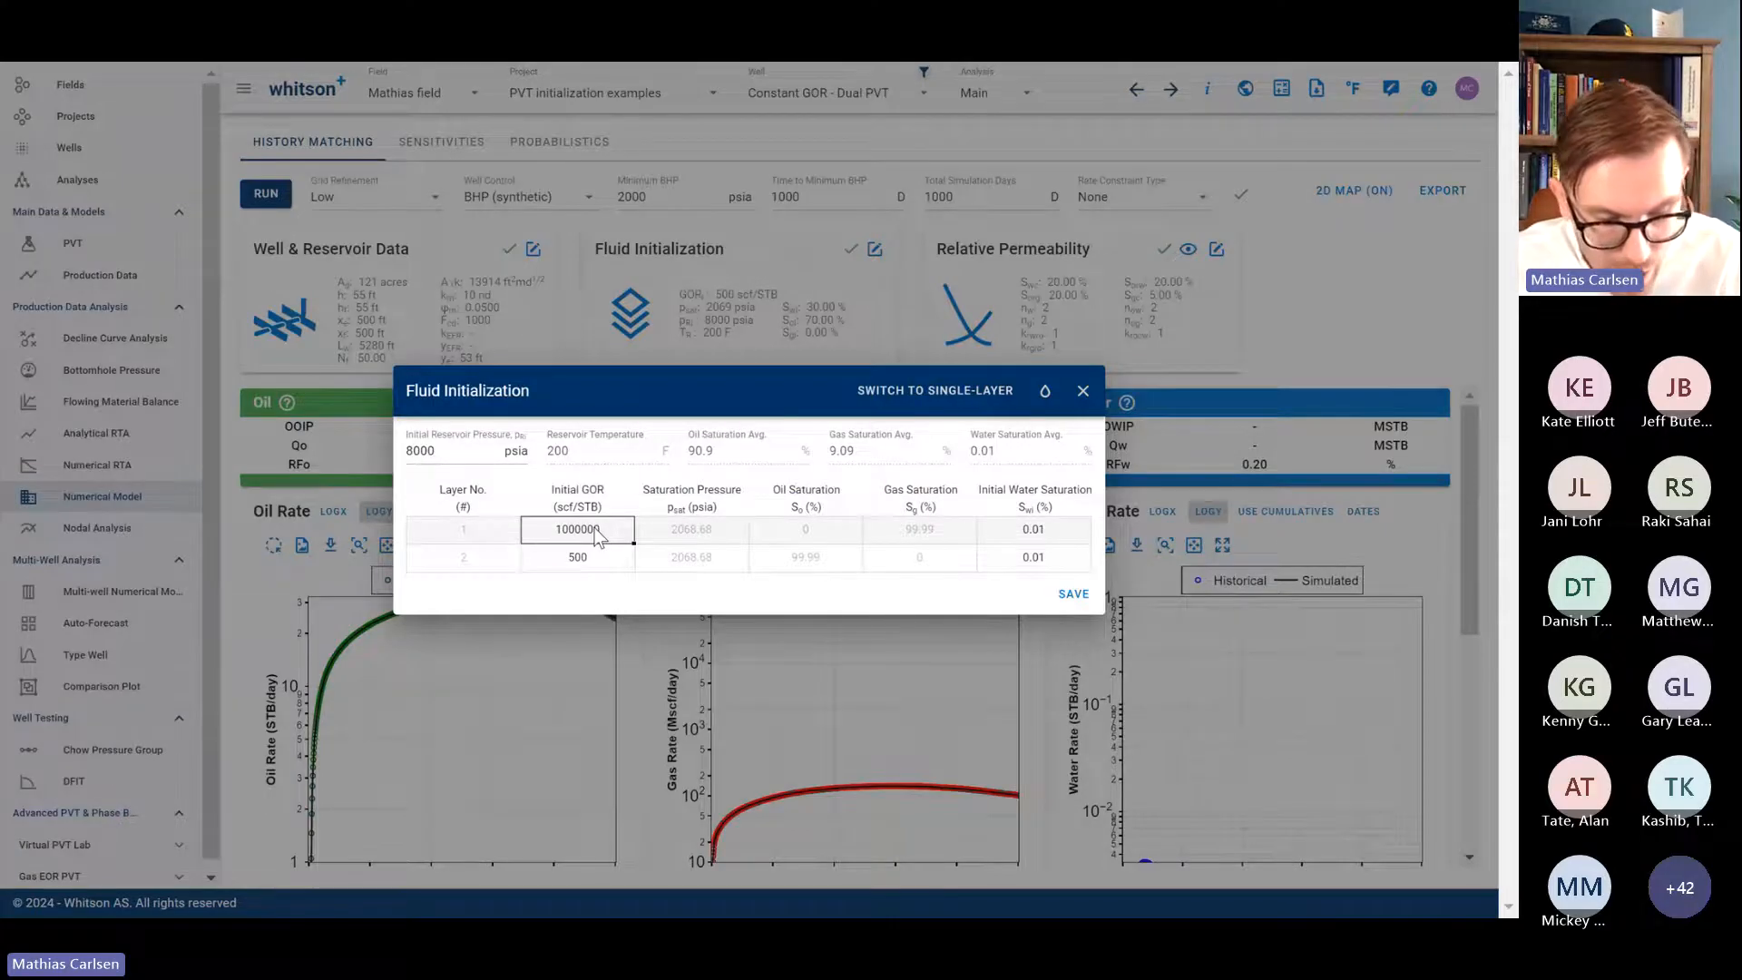
click(588, 561)
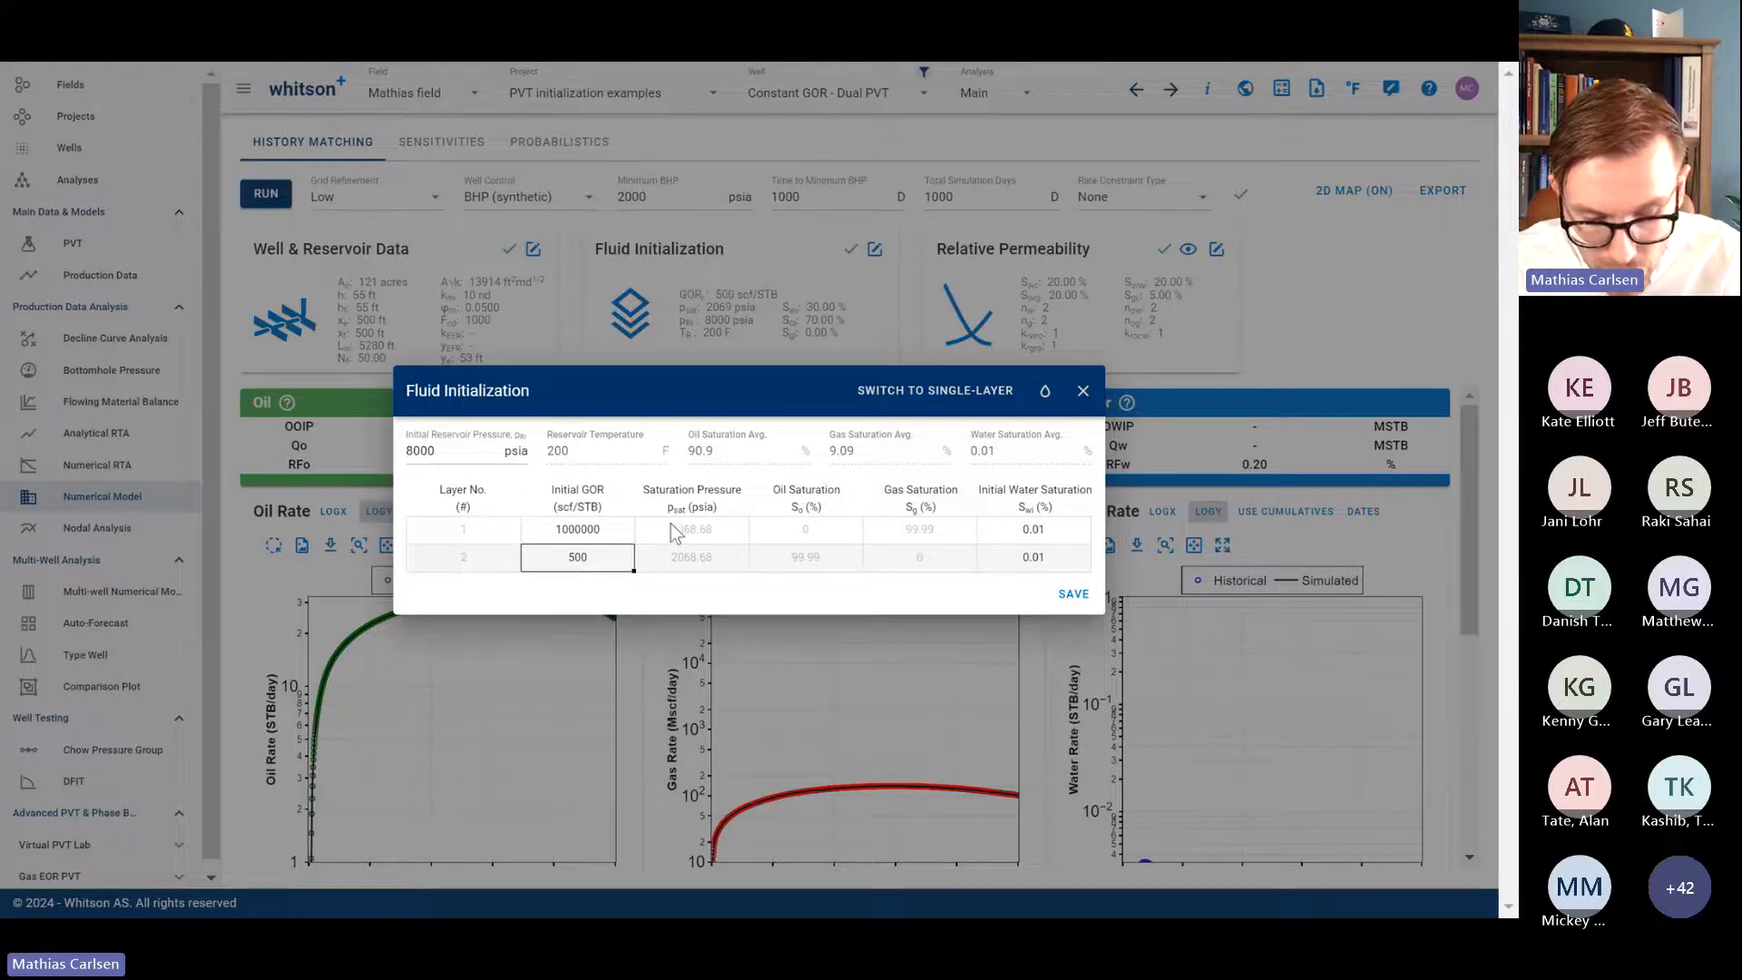
click(1083, 391)
Step: Examine the bottomhole pressure and gas/oil ratio plots of the dual PVT well
scroll(764, 516, down, 4)
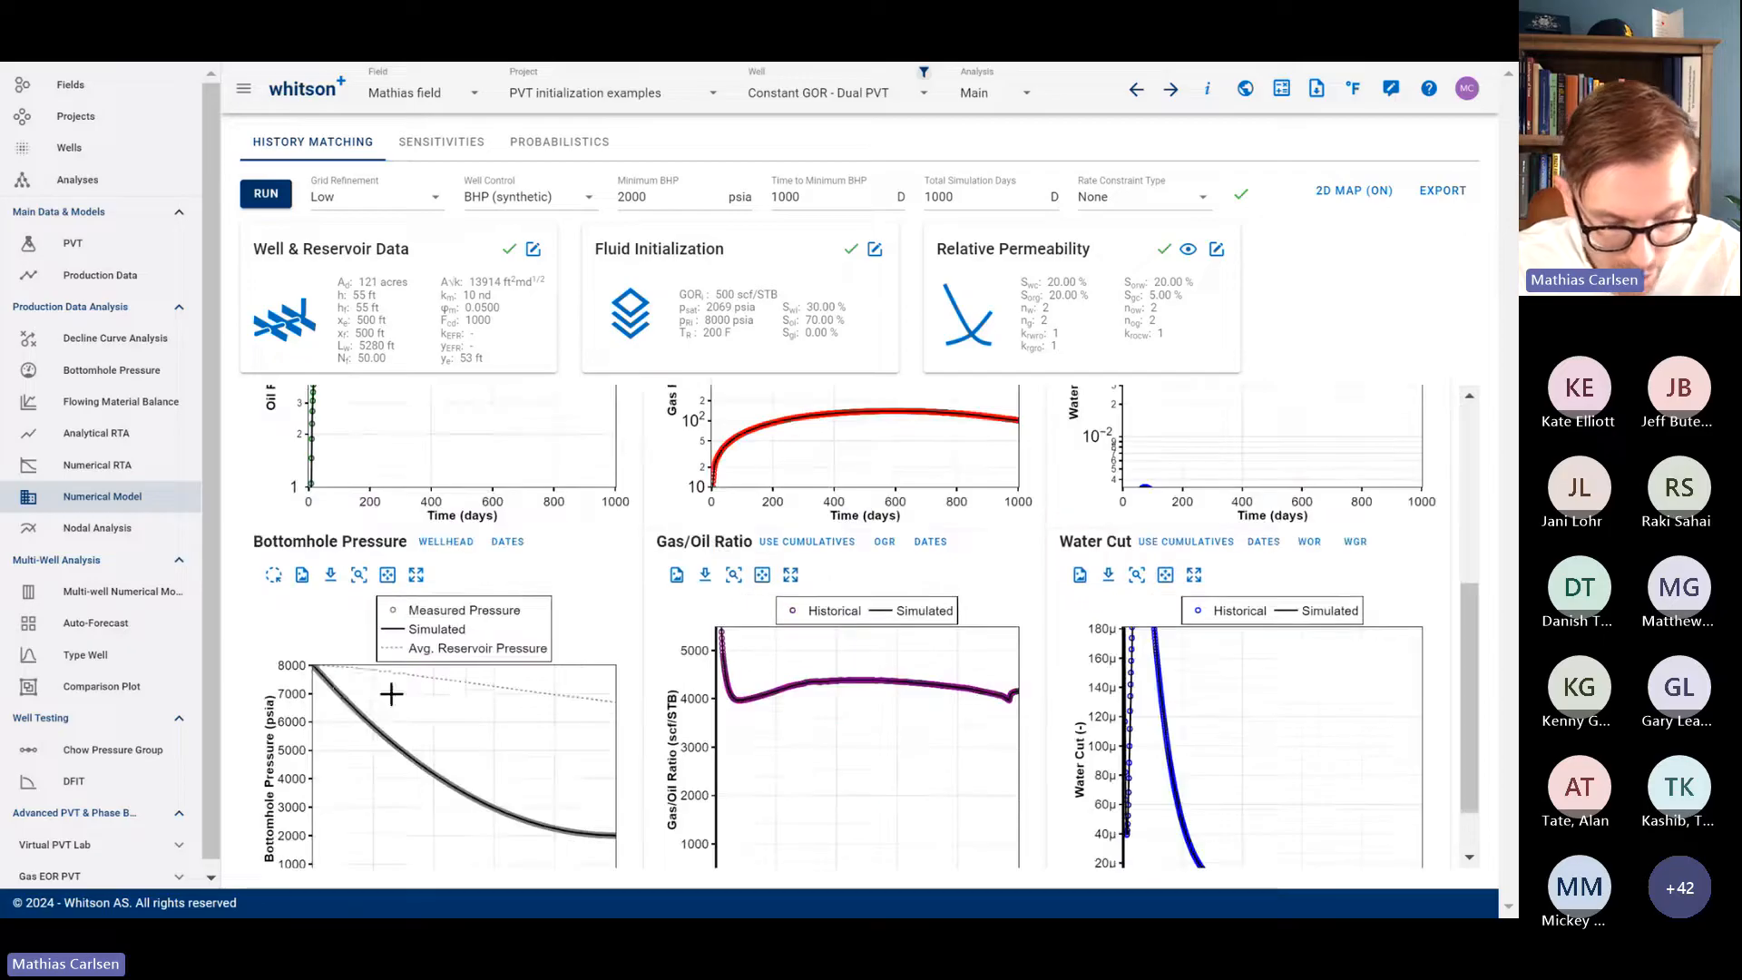
scroll(691, 712, down, 1)
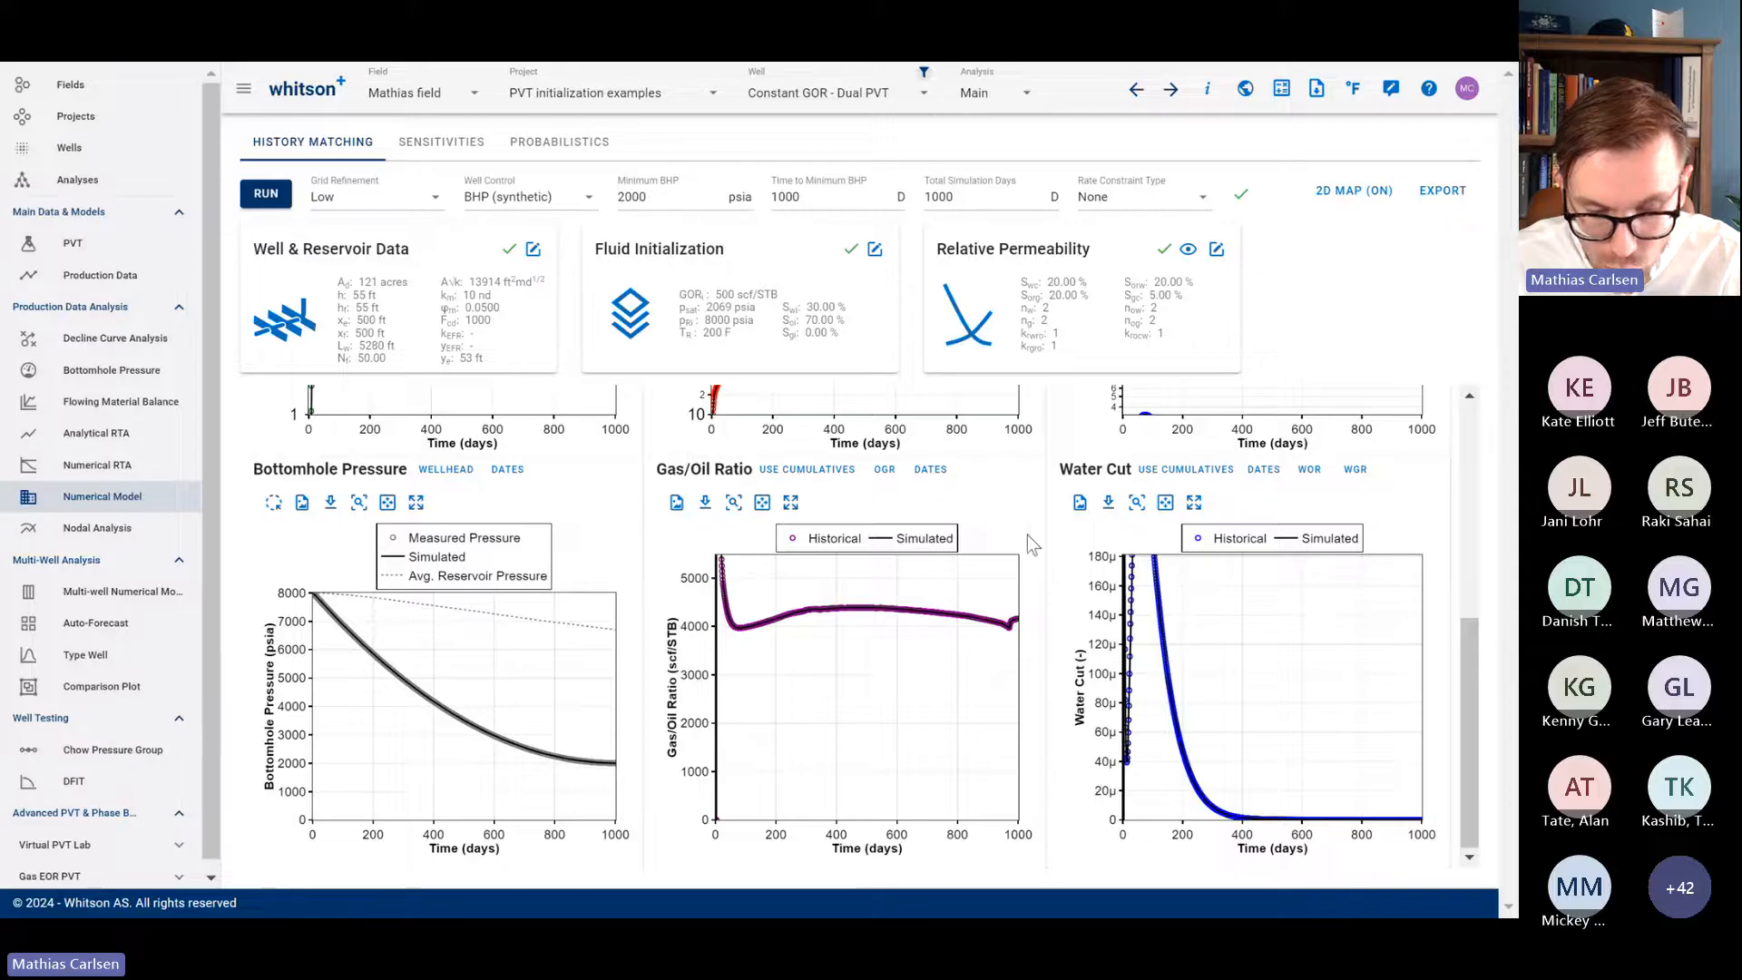
scroll(1044, 508, up, 5)
key(ctrl+minus)
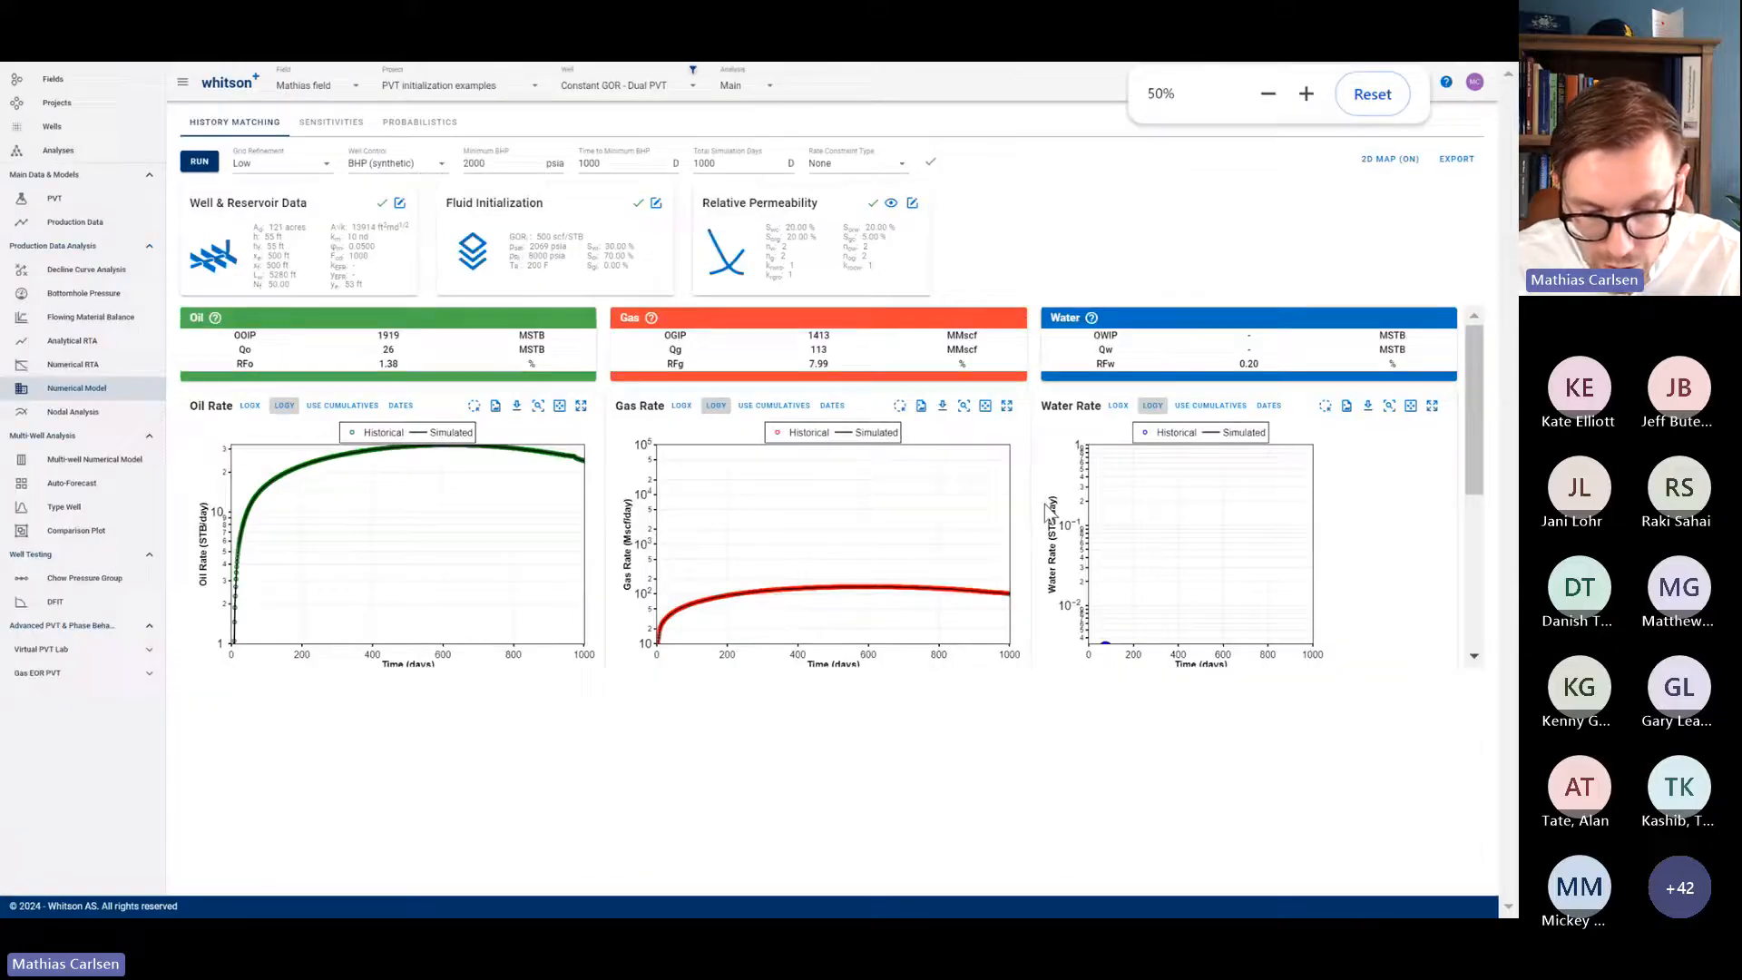
Step: Compare the Special Case 2 slide in PowerPoint with the gas/oil ratio plot in whitson+
key(alt+Tab)
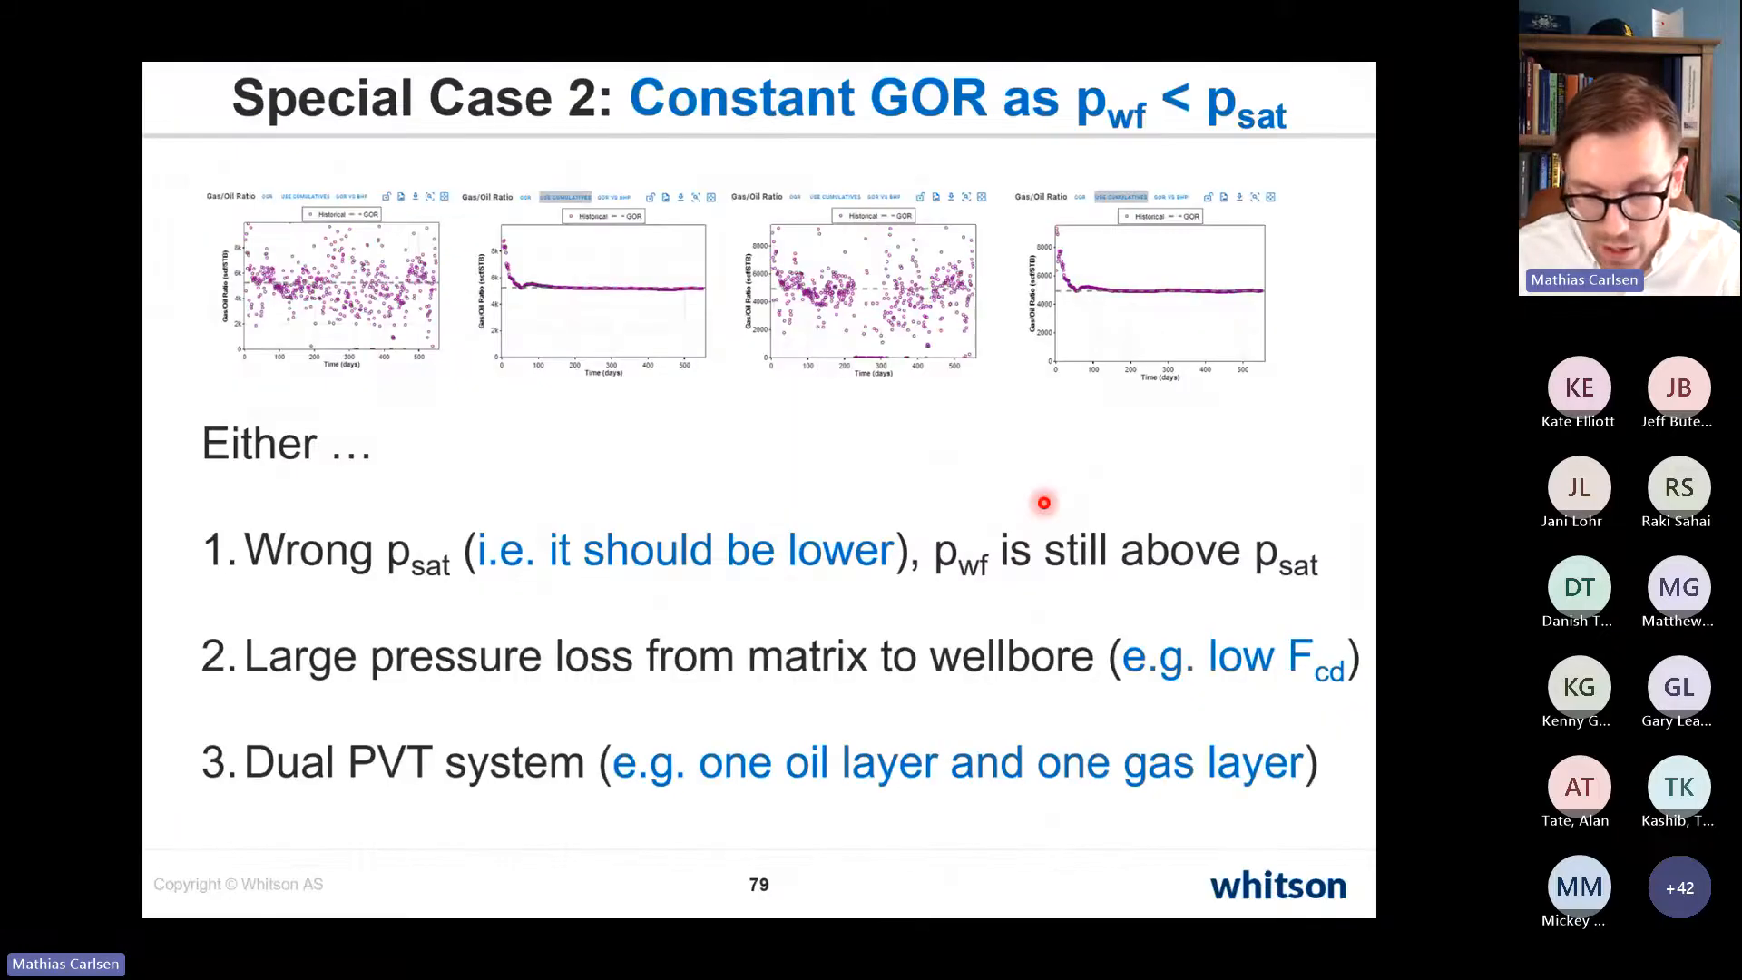
key(alt+Tab)
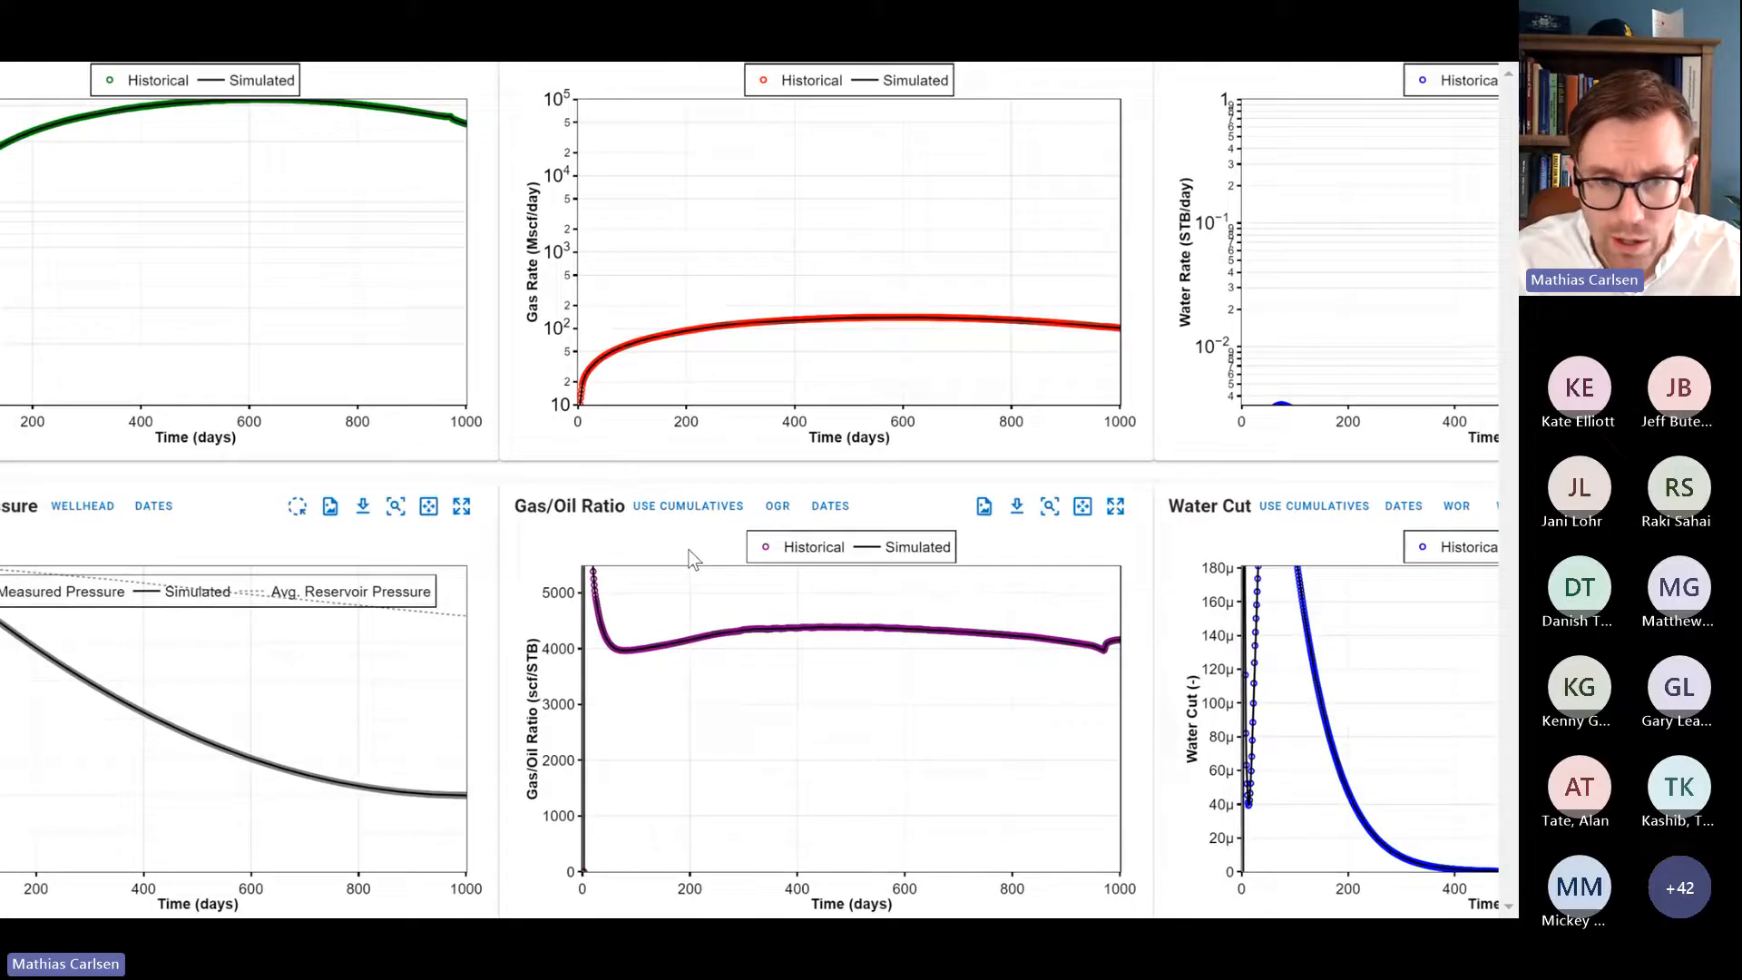
key(alt+Tab)
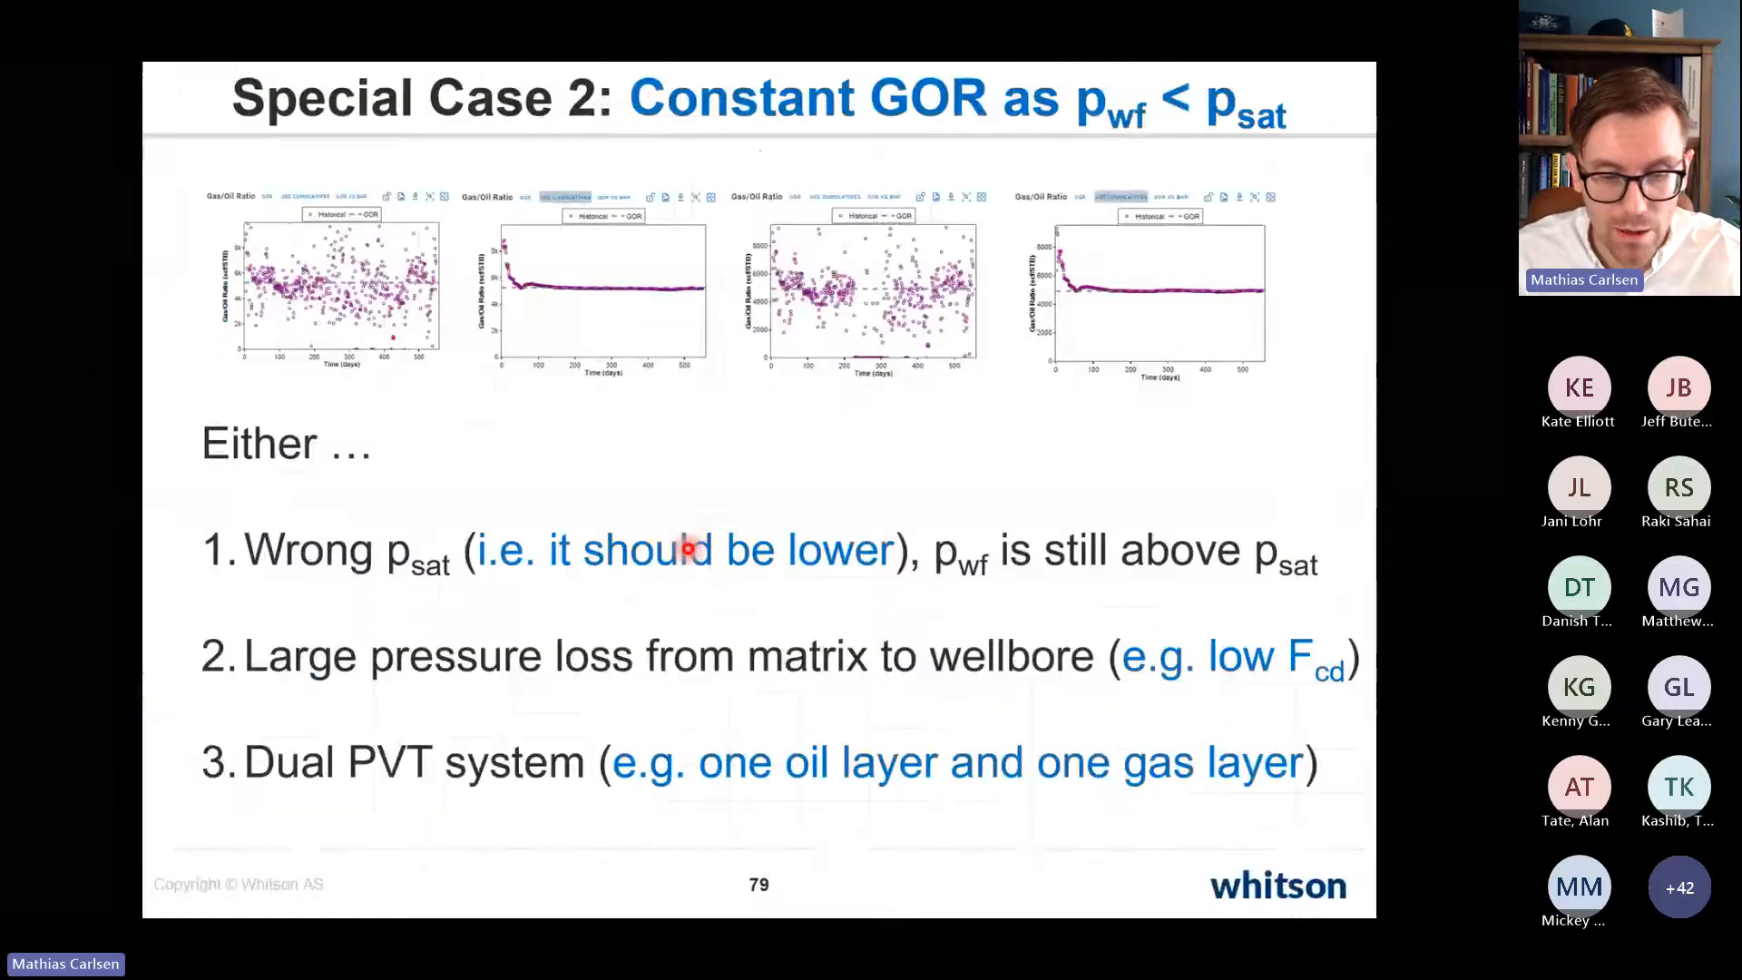
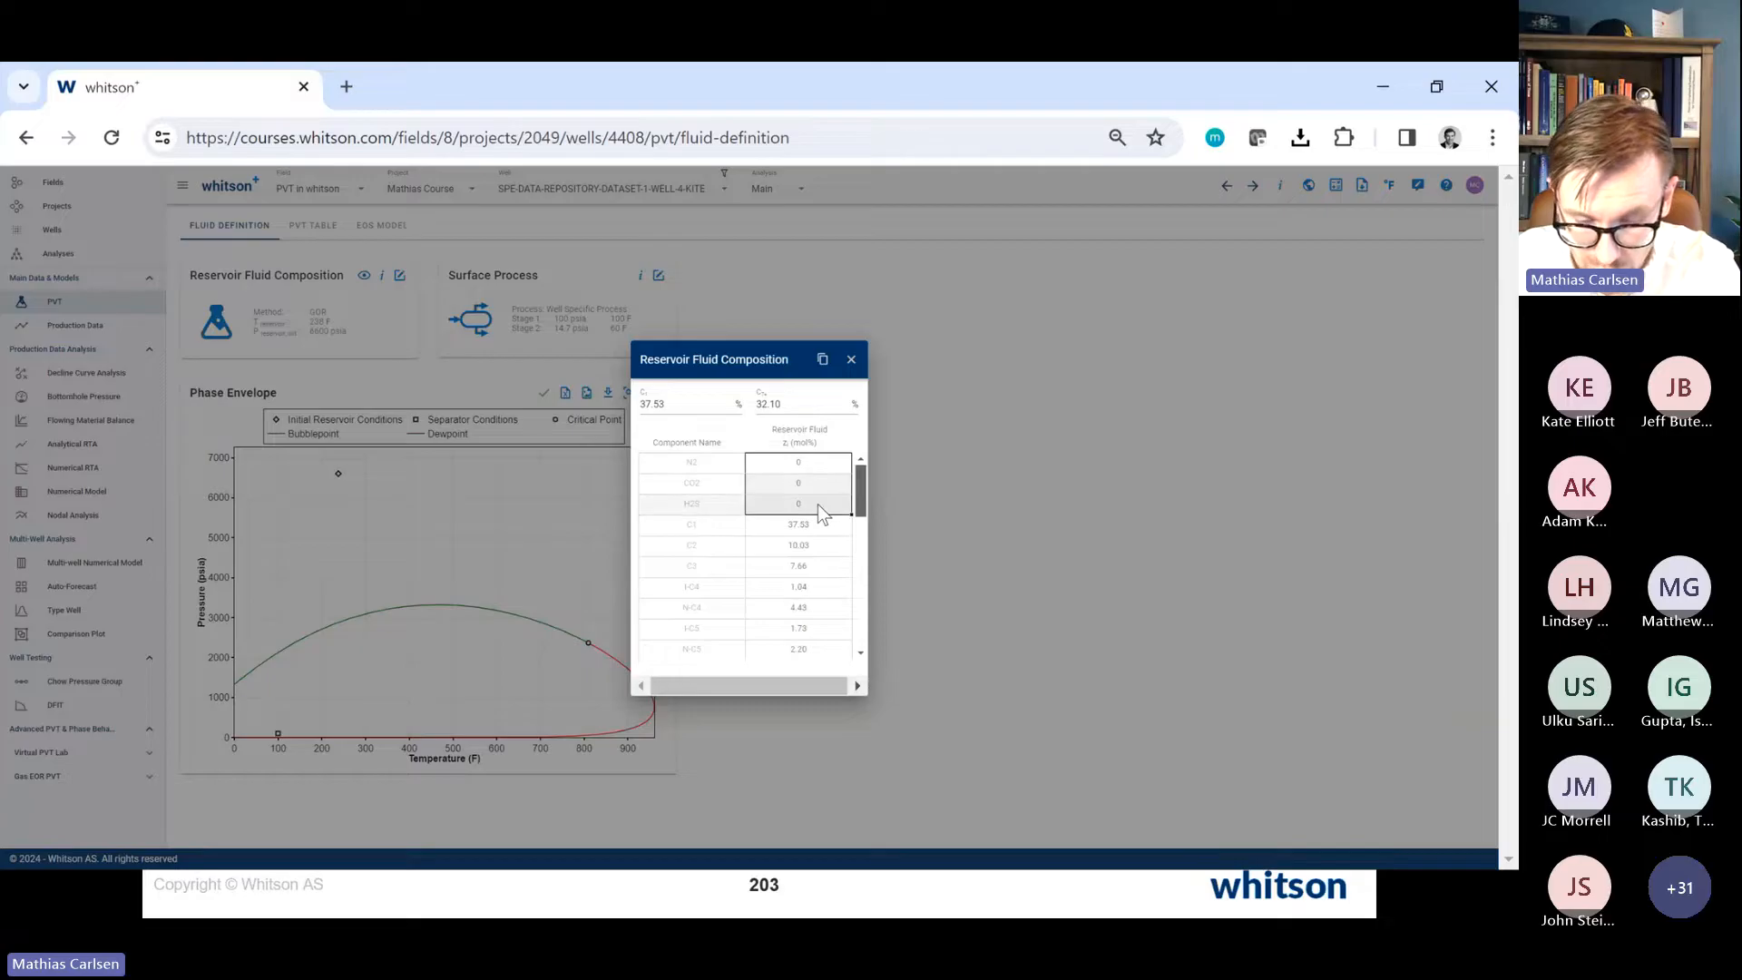
Step: Close the composition view and enable non-hydrocarbons in the reservoir fluid composition settings, with N2 at 0.5 mol-% and CO2 at 0.7 mol-%
click(851, 359)
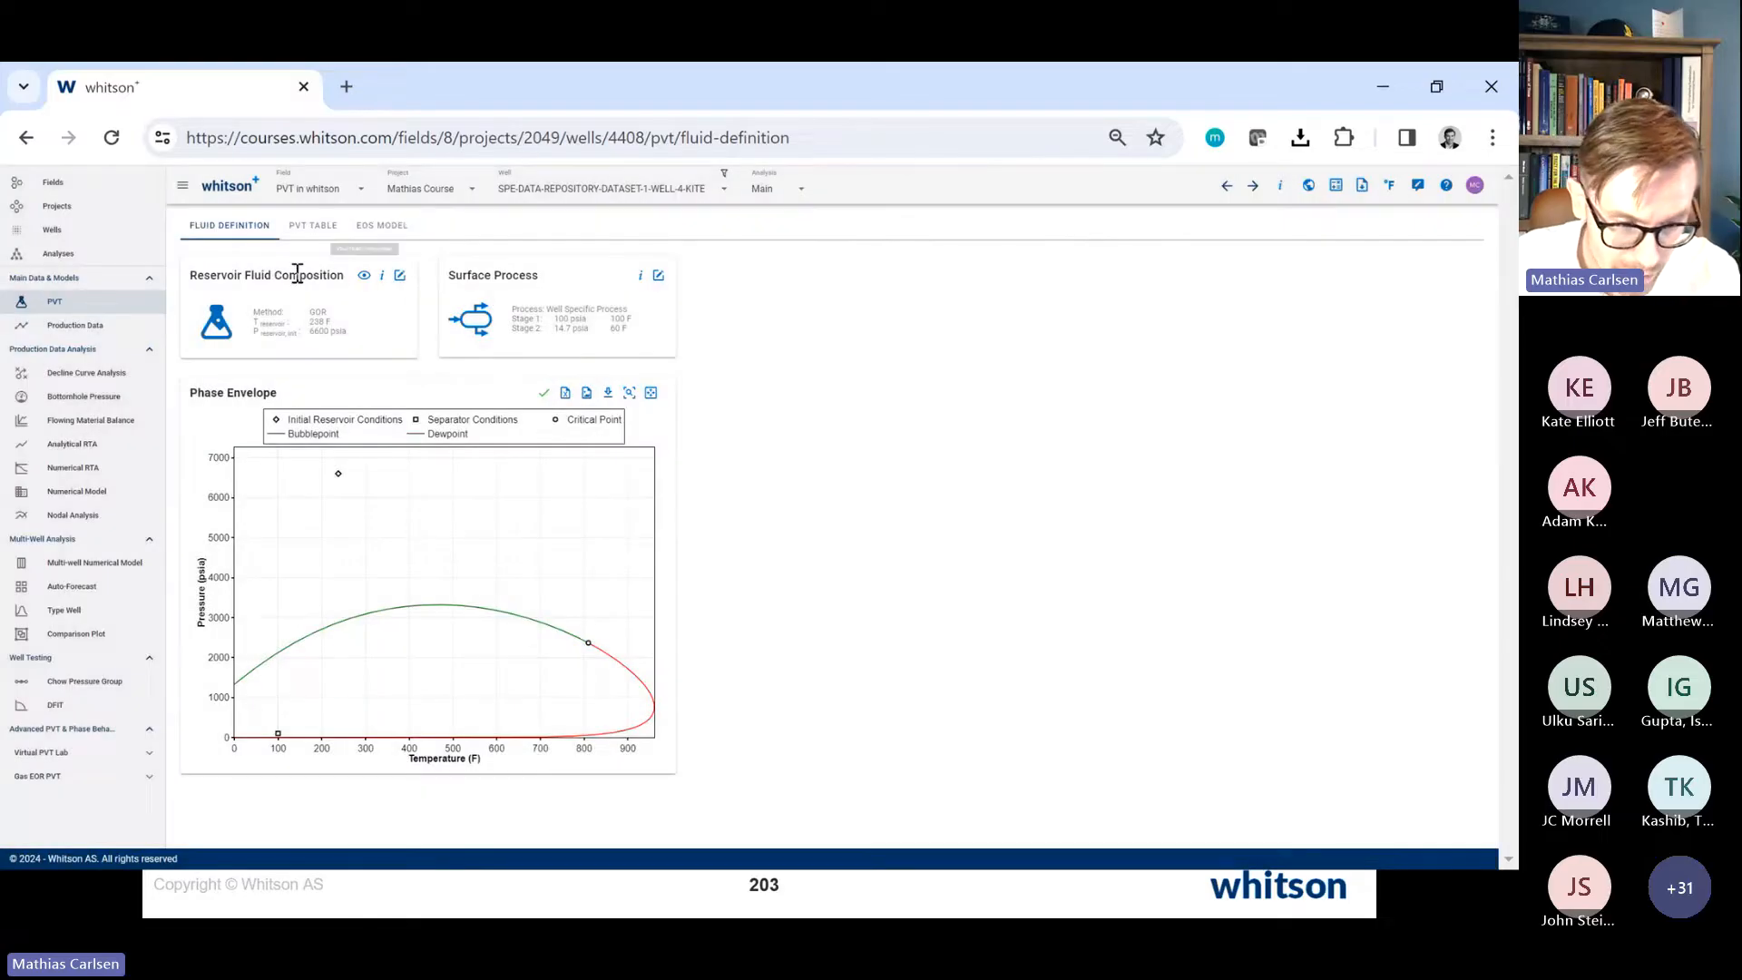
click(400, 276)
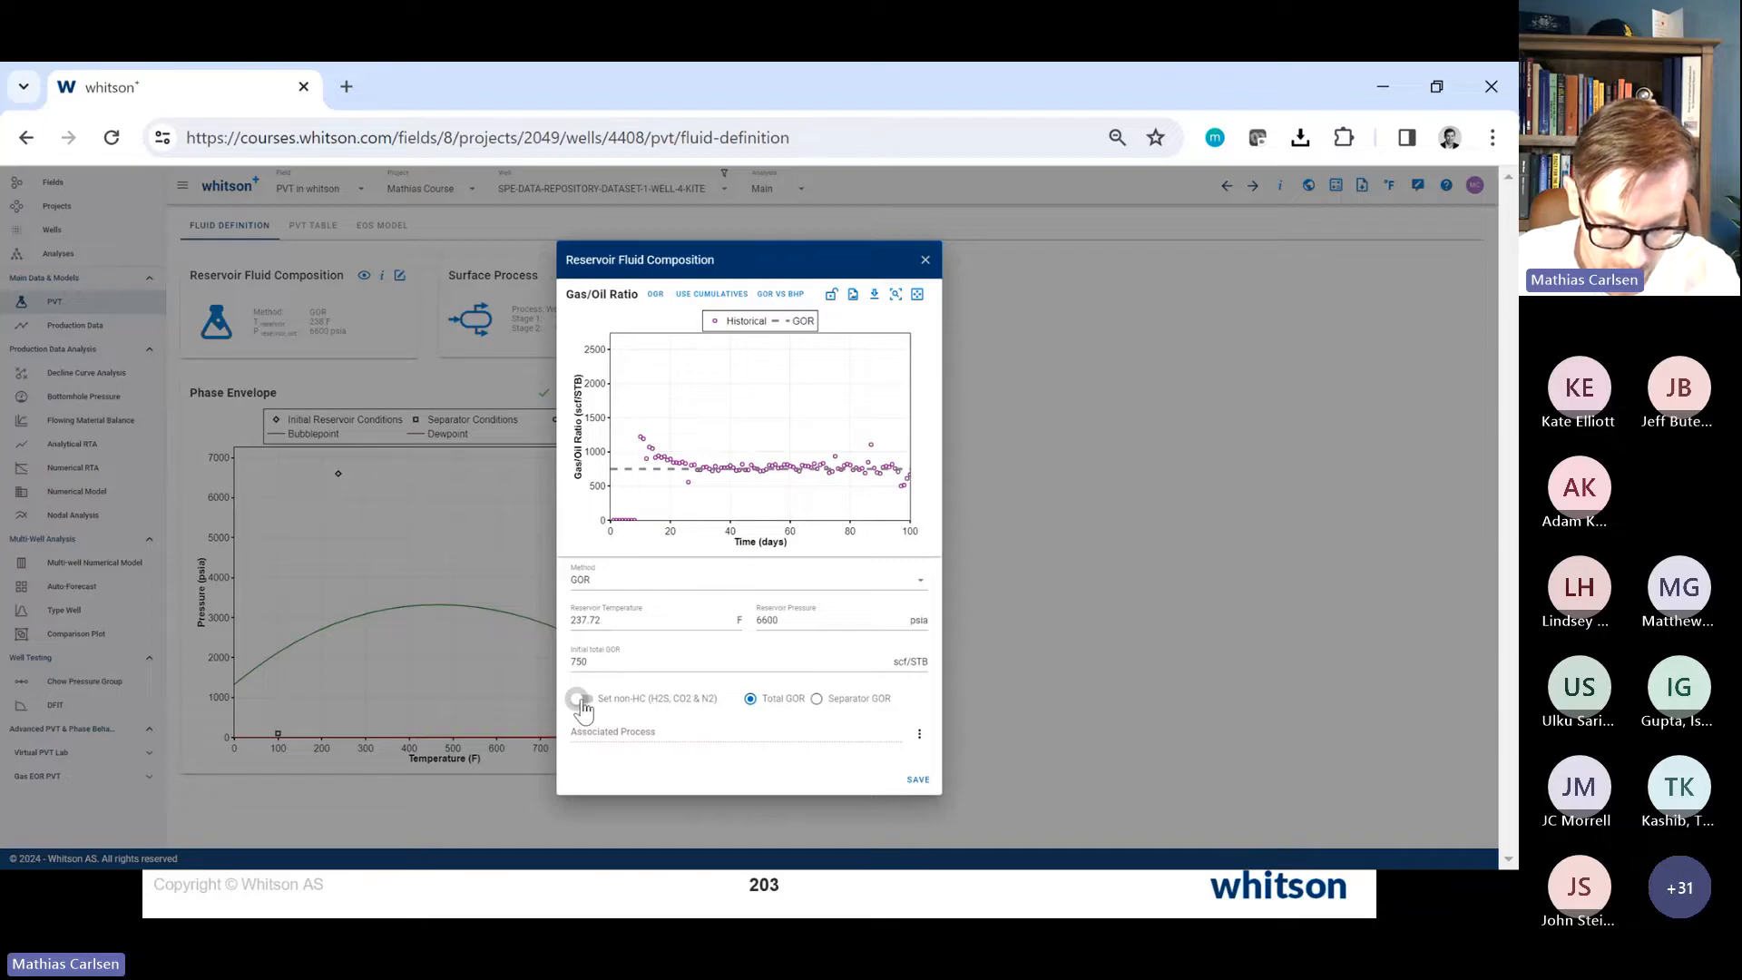
click(581, 699)
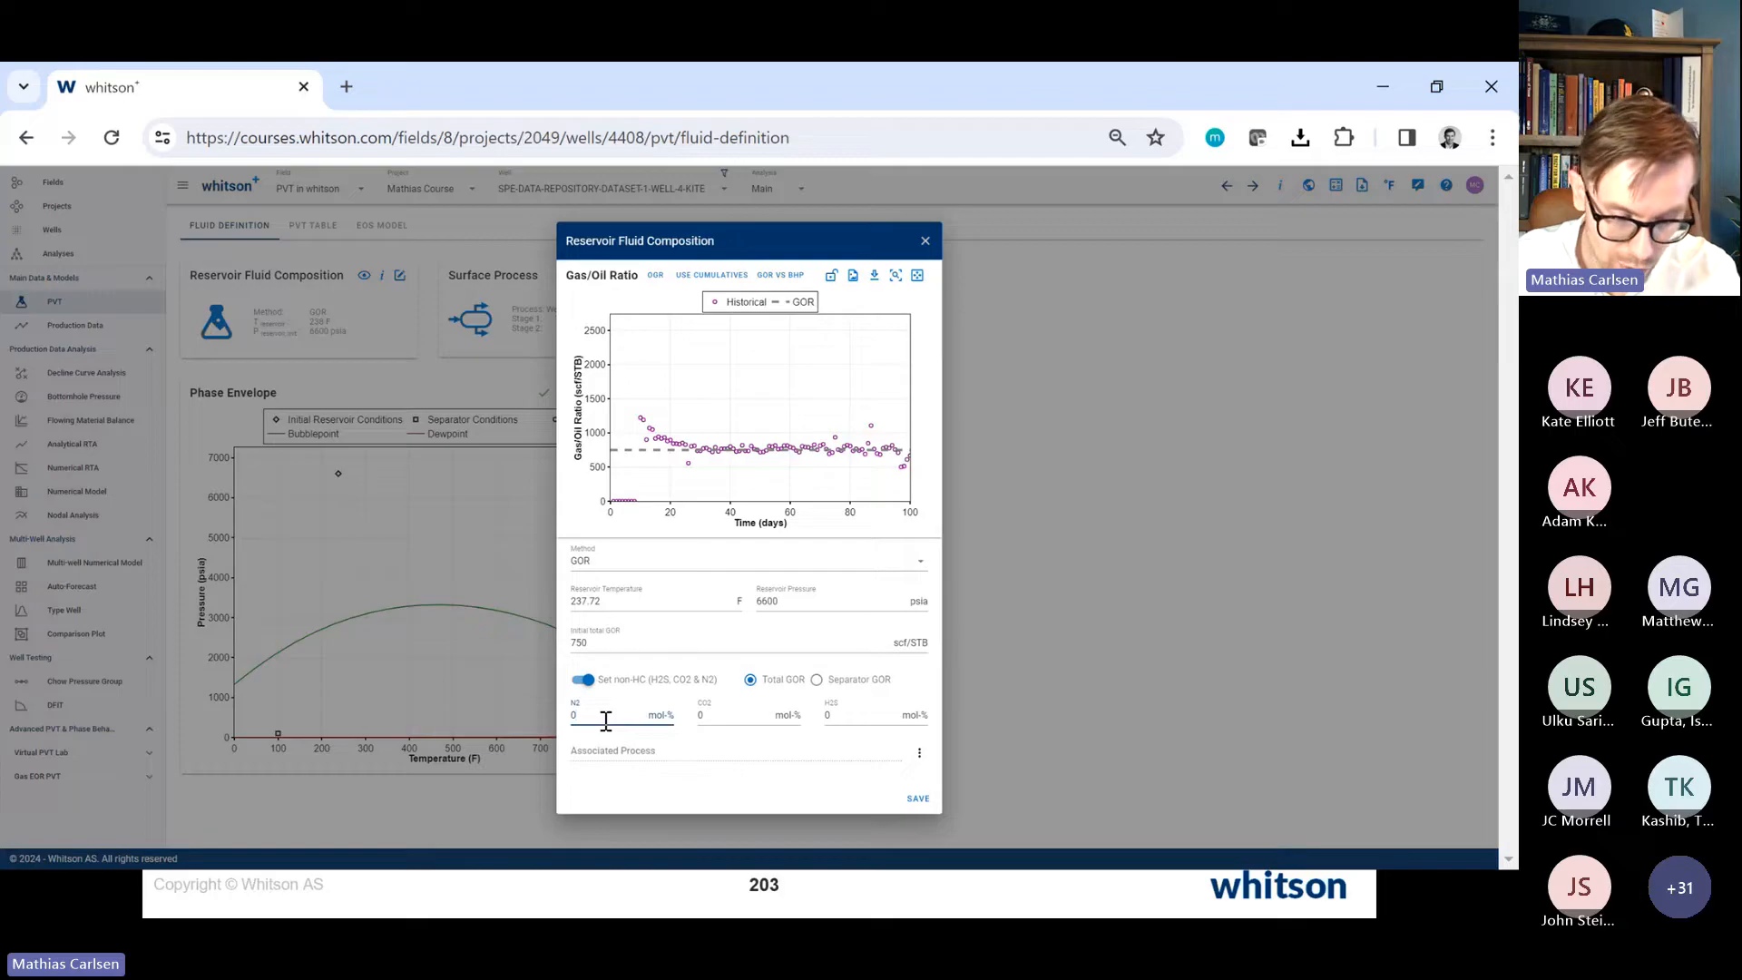
text(.5)
key(Tab)
text(0.7)
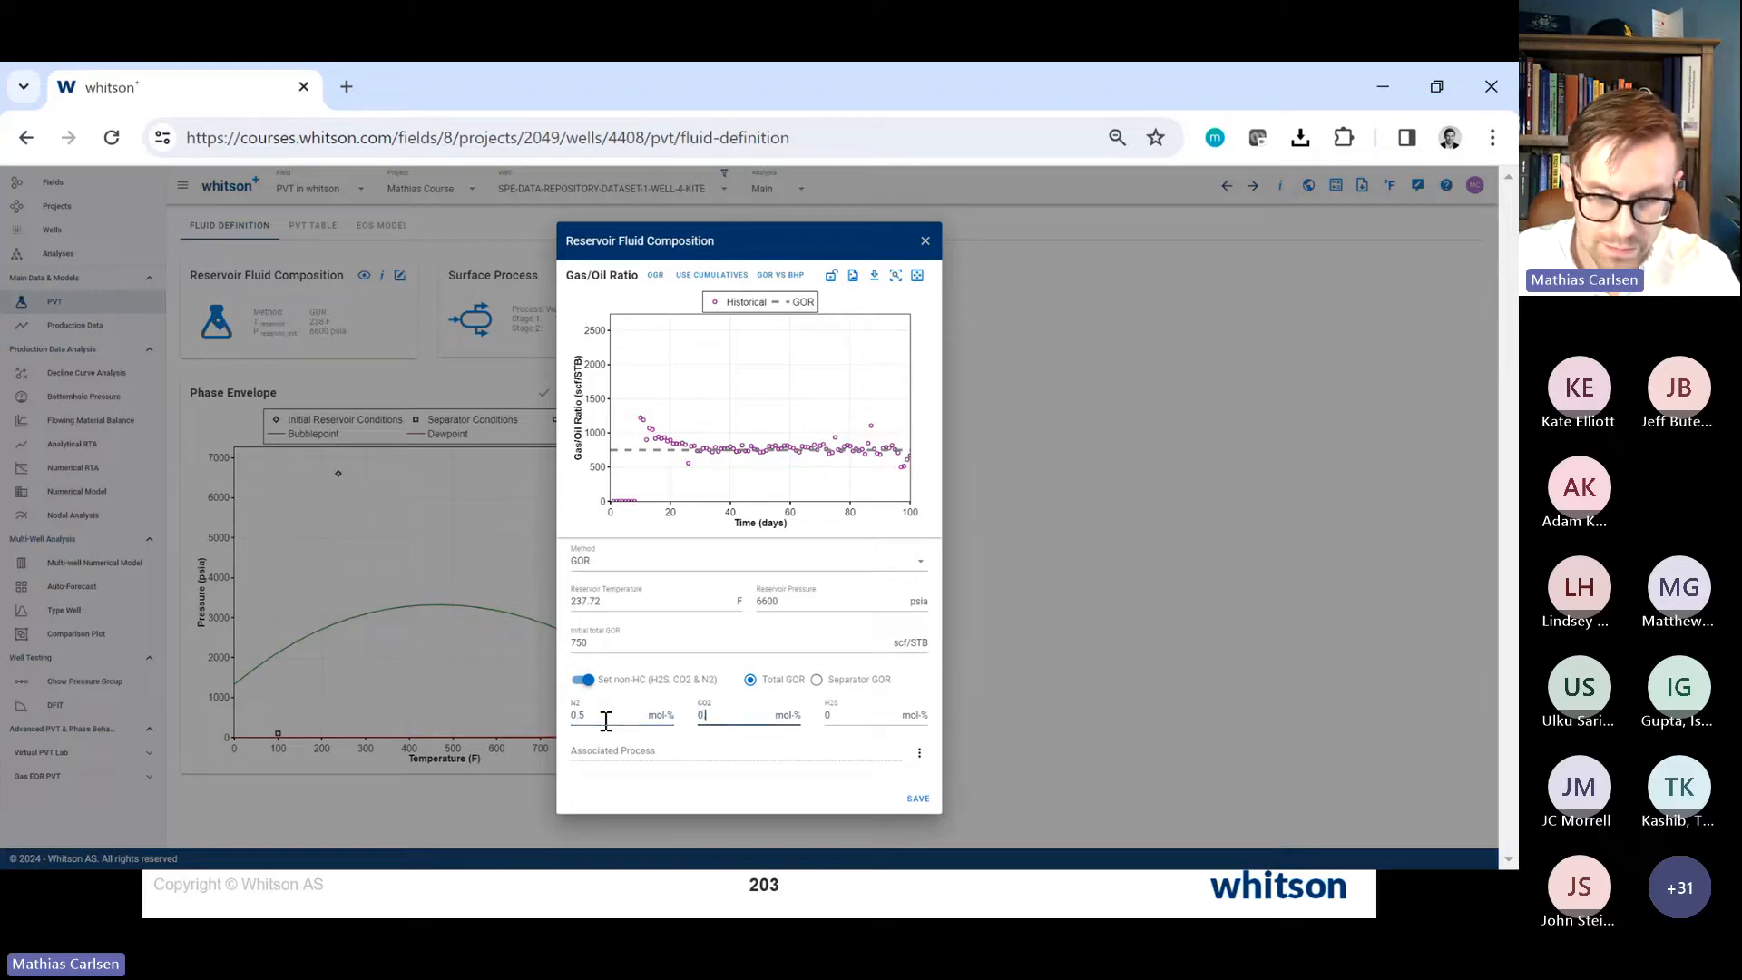
key(Tab)
Step: Check the non-hydrocarbon specification slide in PowerPoint, save the fluid composition in whitson+ and return to the slide
key(alt+Tab)
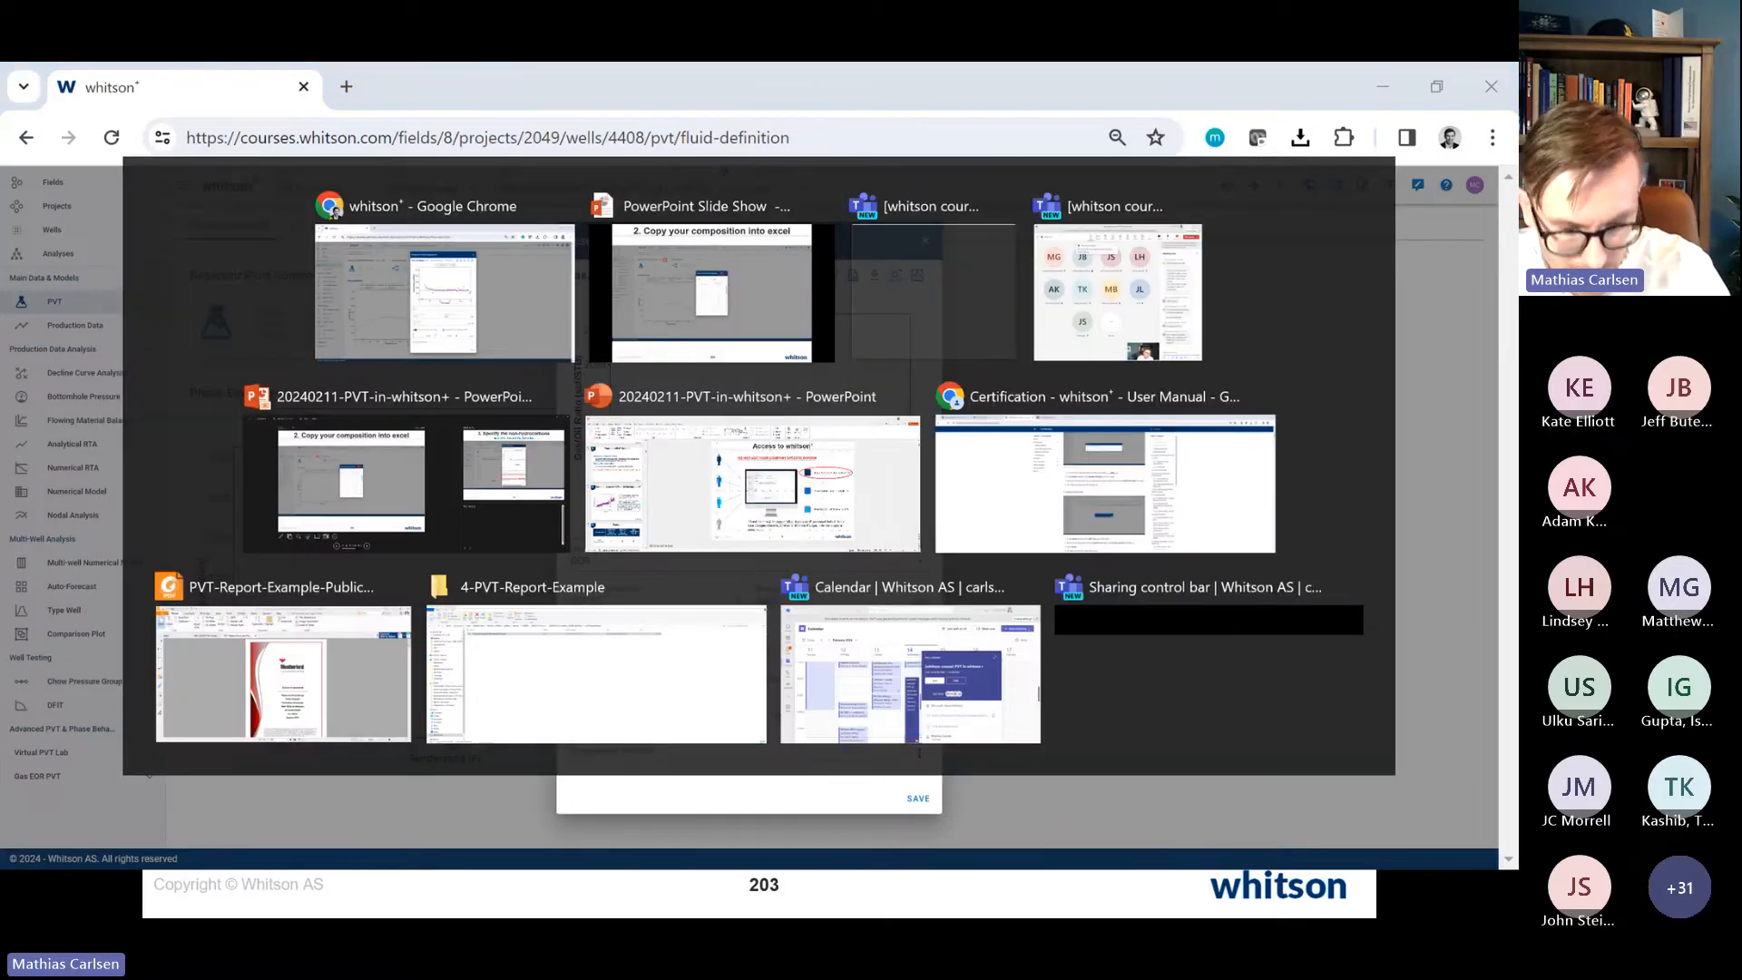
key(Right)
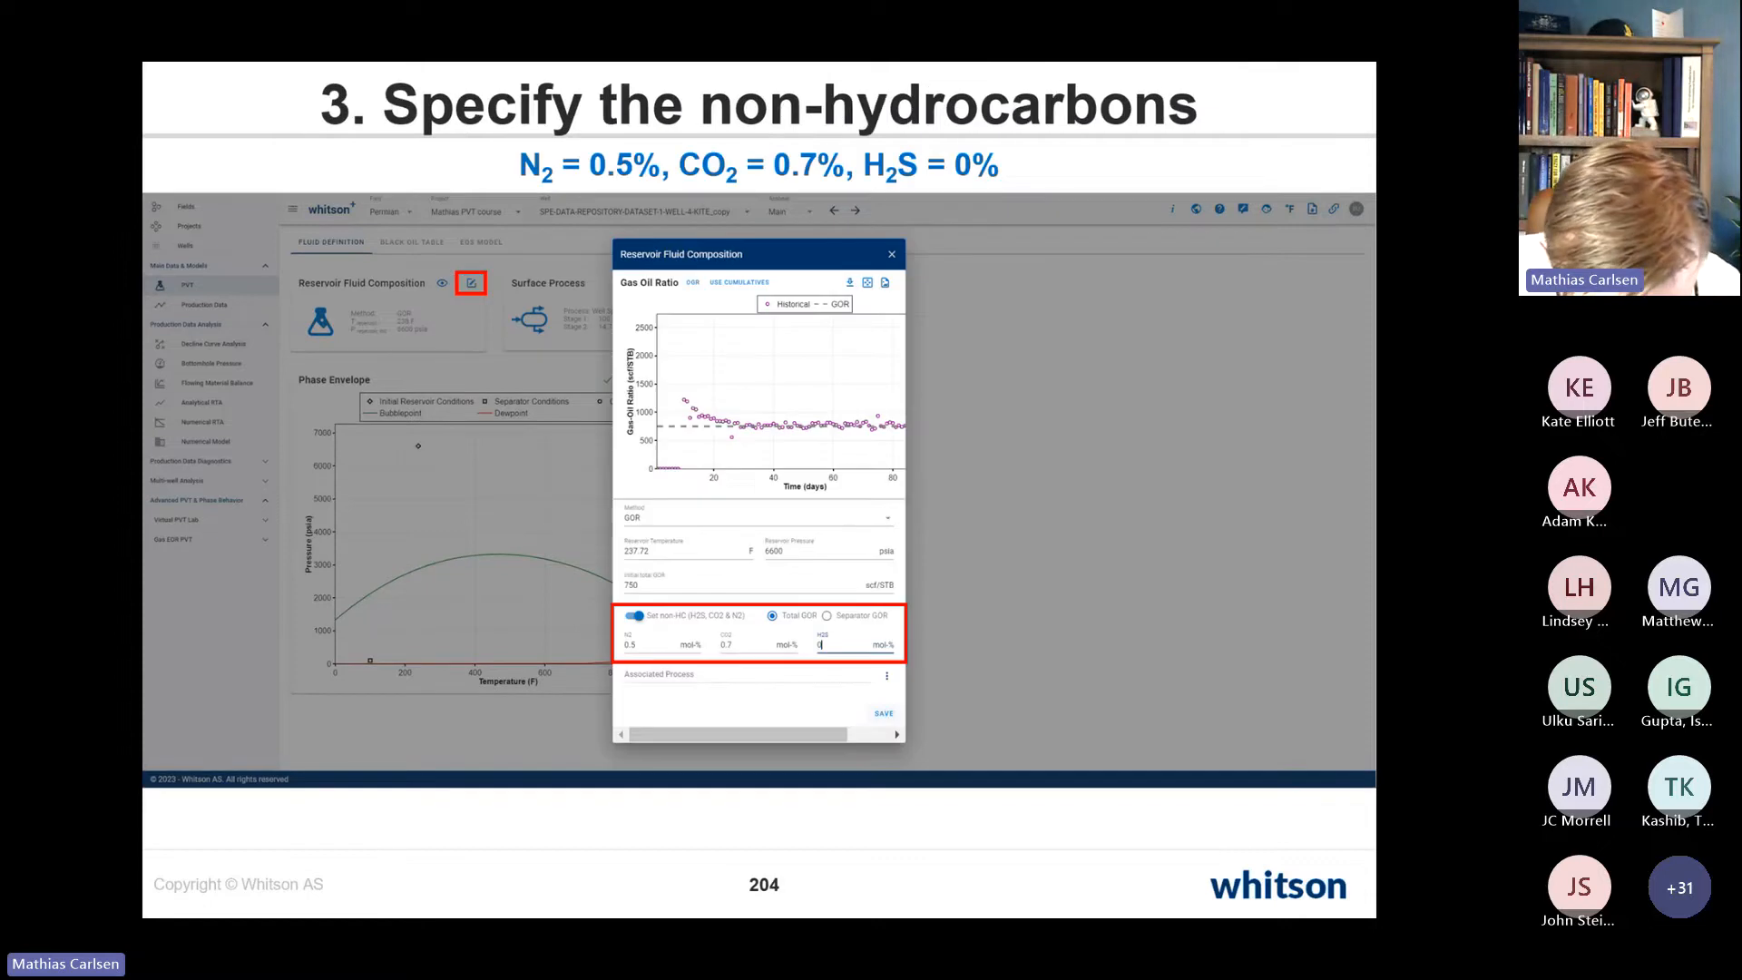
key(alt+Tab)
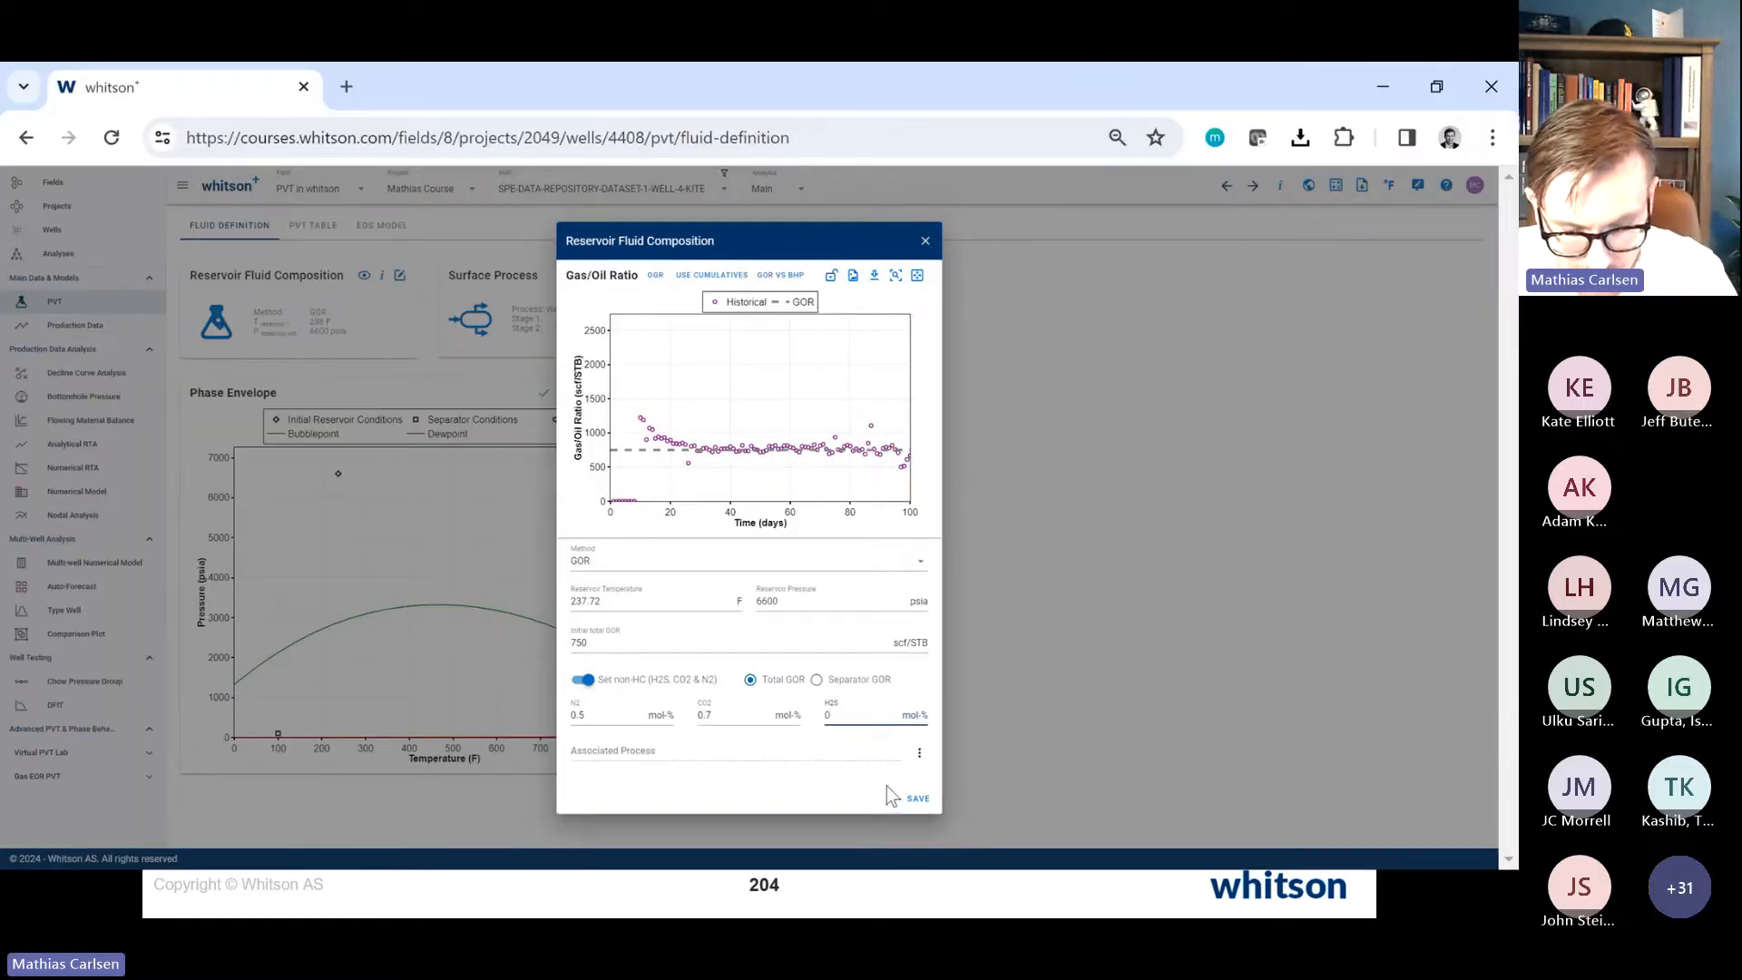
click(915, 802)
key(alt+Tab)
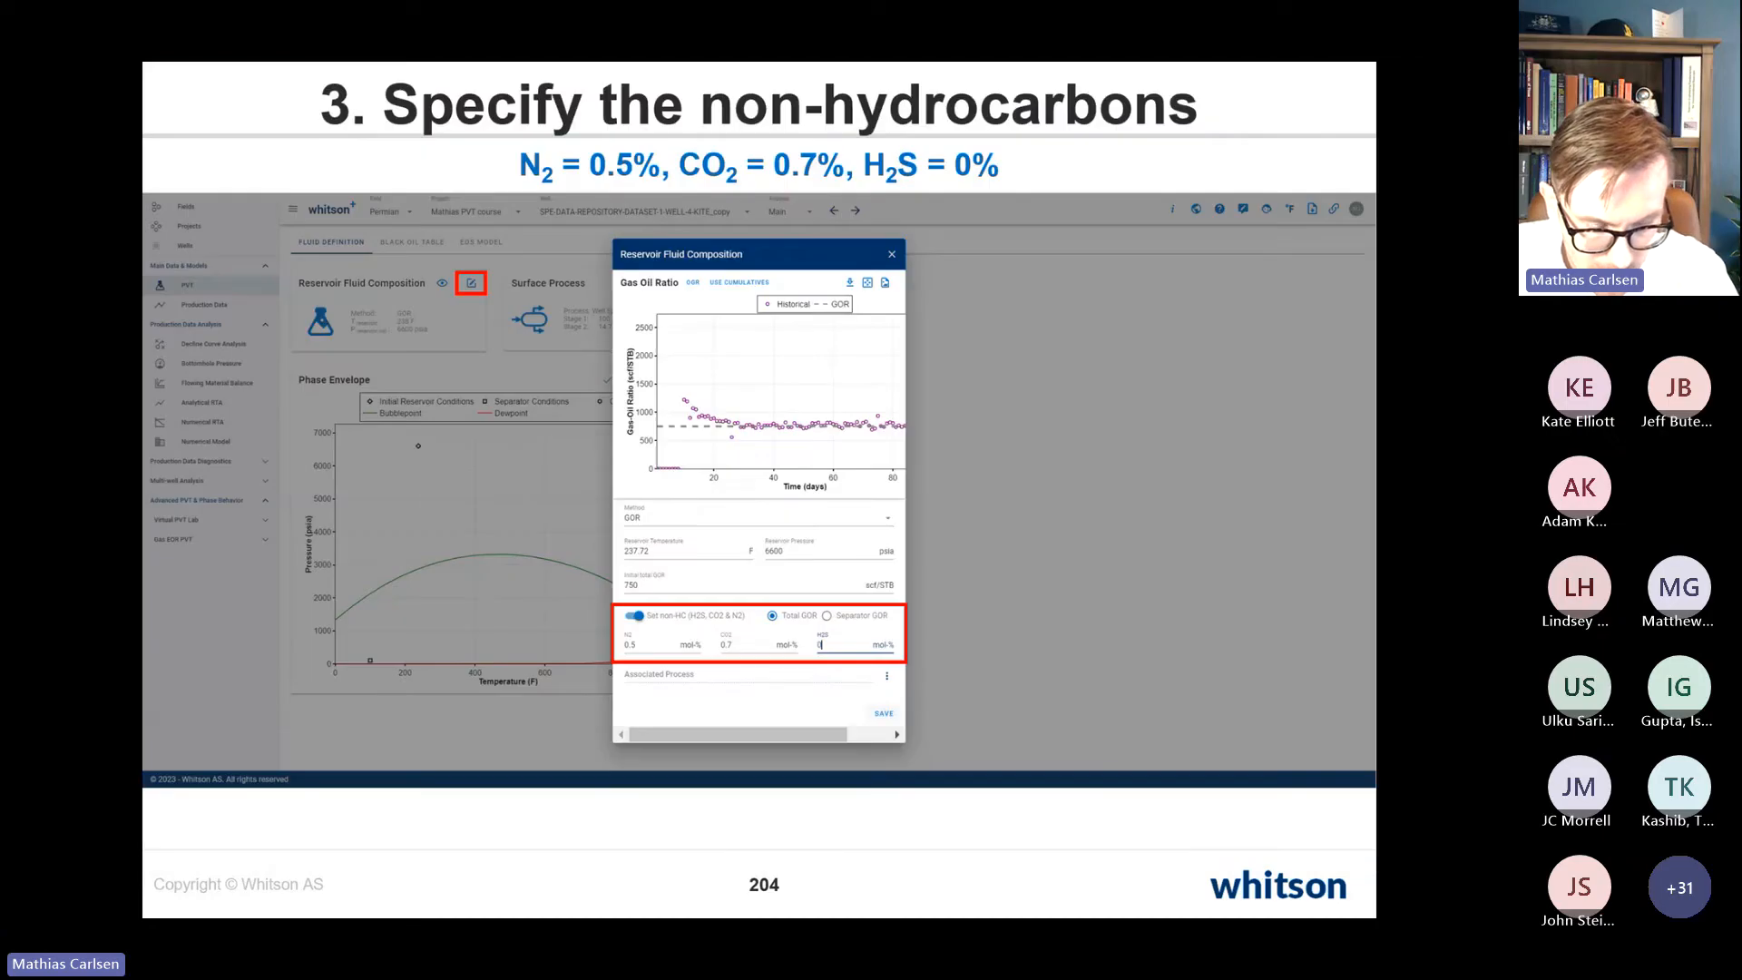
Step: View the N2, CO2 and H2S entries of the reservoir fluid composition in whitson+ and compare them with the PowerPoint slide
key(alt+Tab)
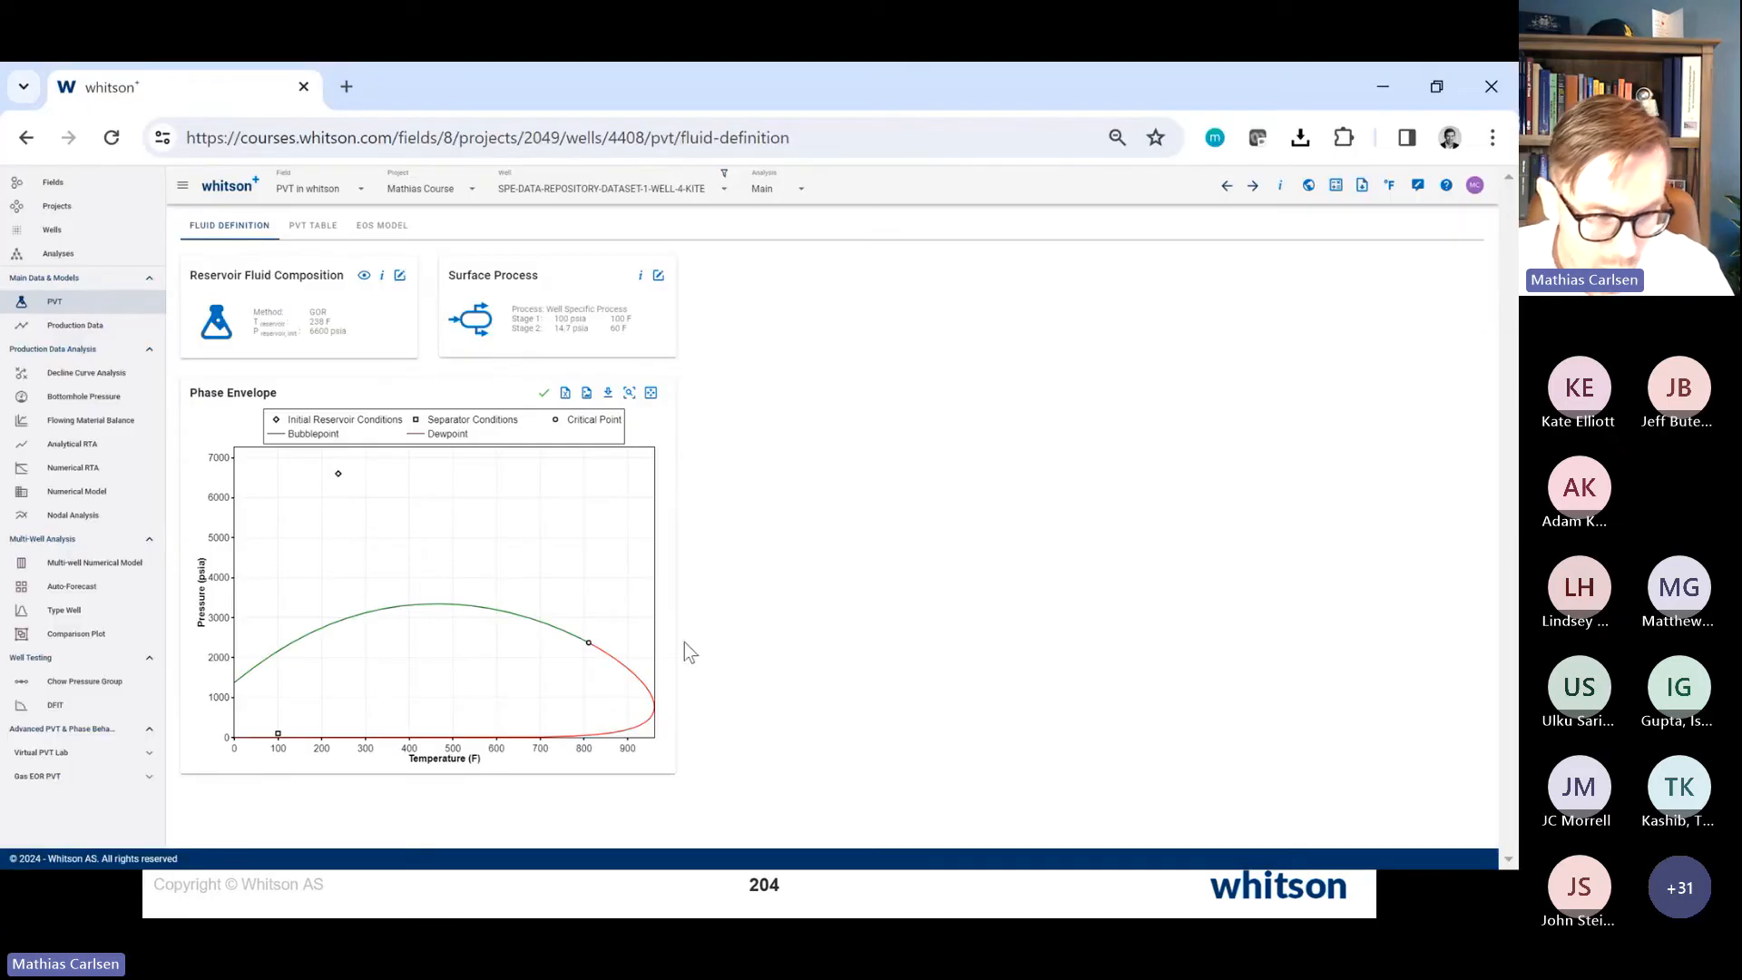
click(364, 276)
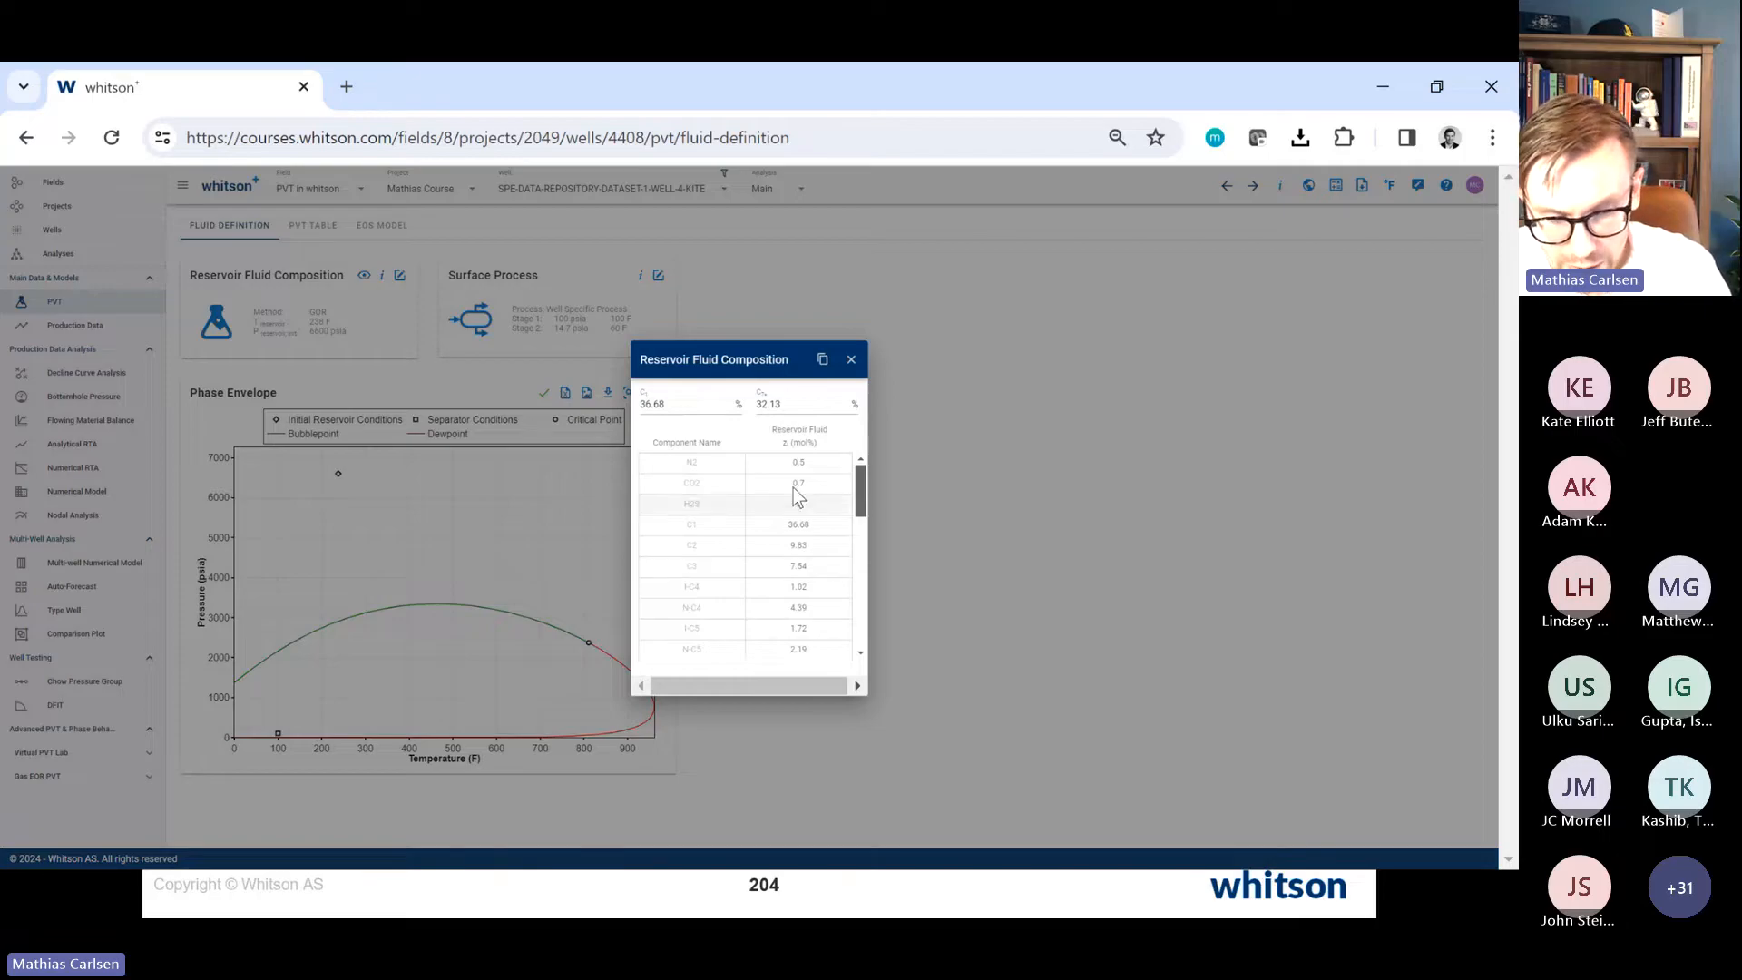
drag(784, 463, 786, 504)
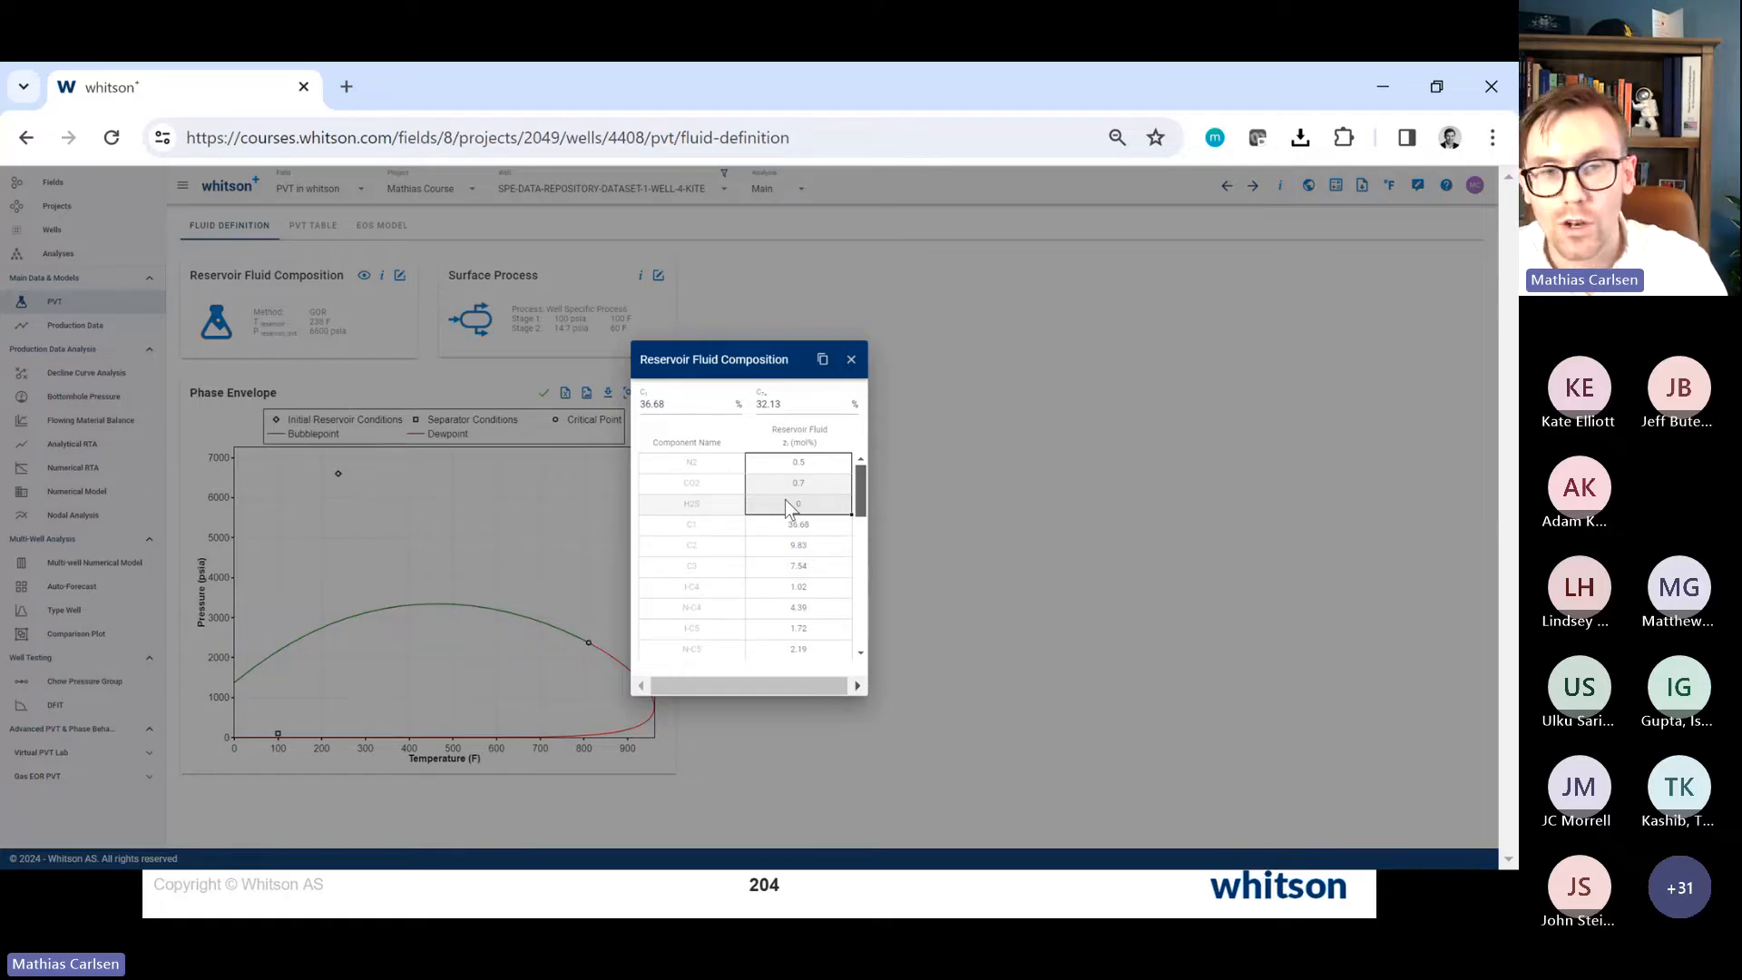
key(alt+Tab)
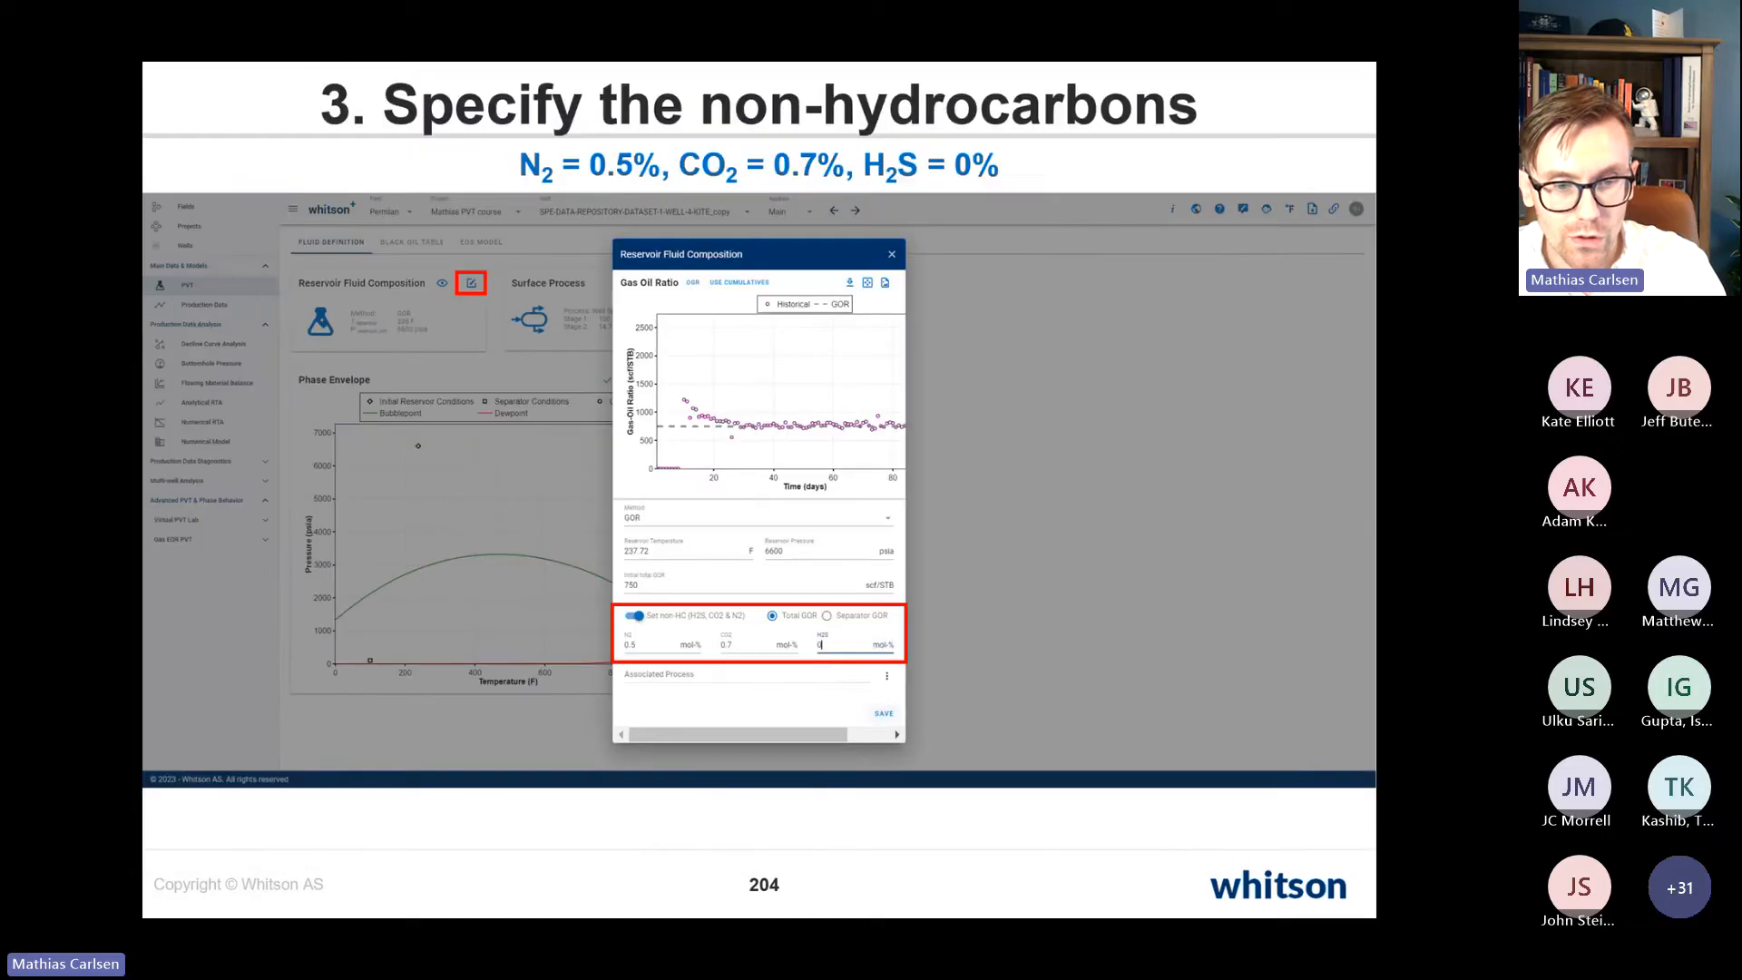
key(alt+Tab)
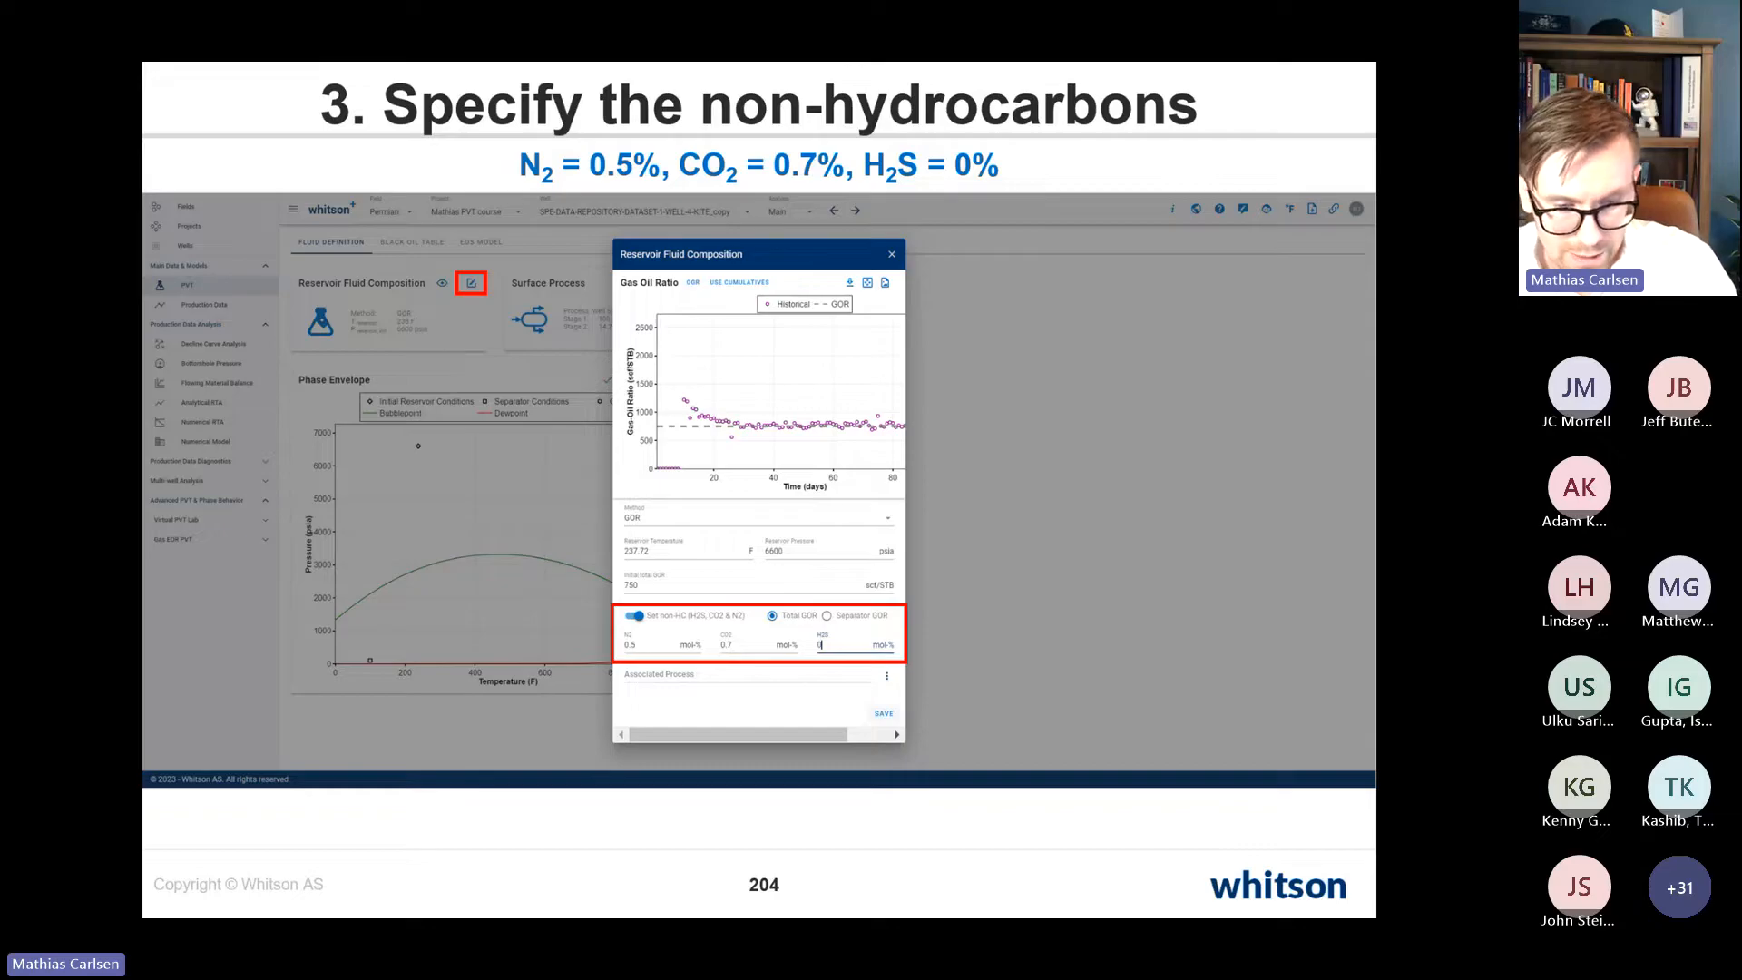
key(alt+Tab)
key(alt+Tab)
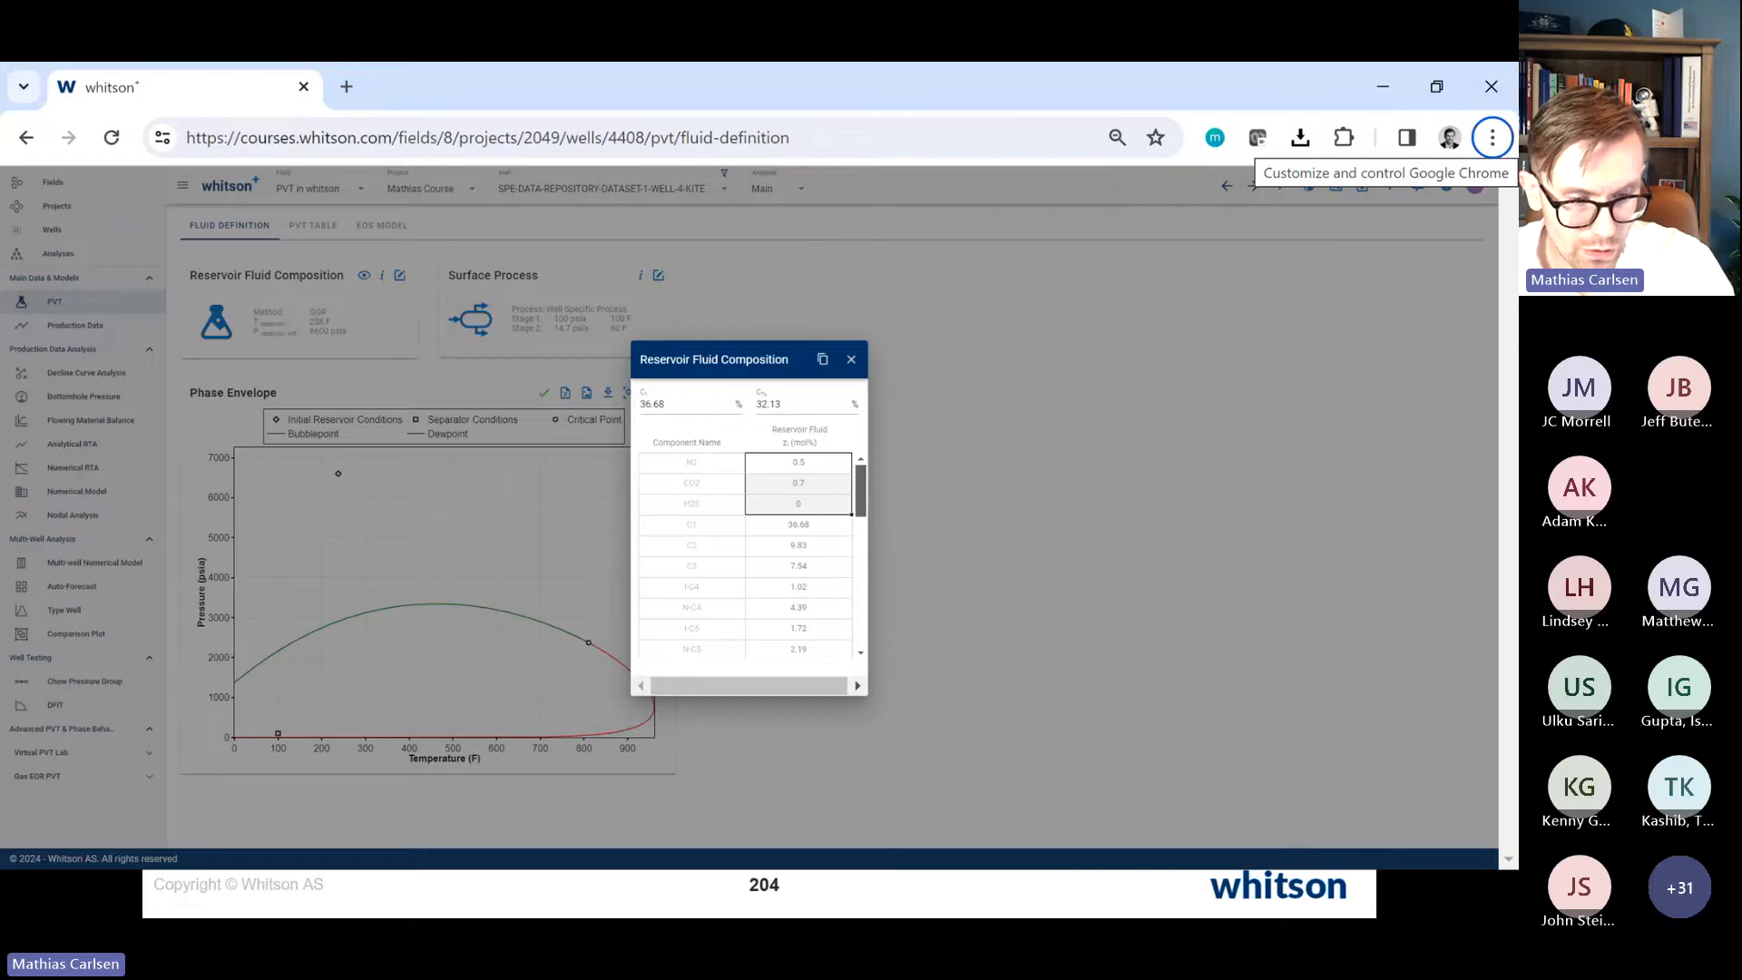
key(alt+Tab)
key(alt+Tab)
key(alt+Tab)
key(alt+Tab)
key(alt+Tab)
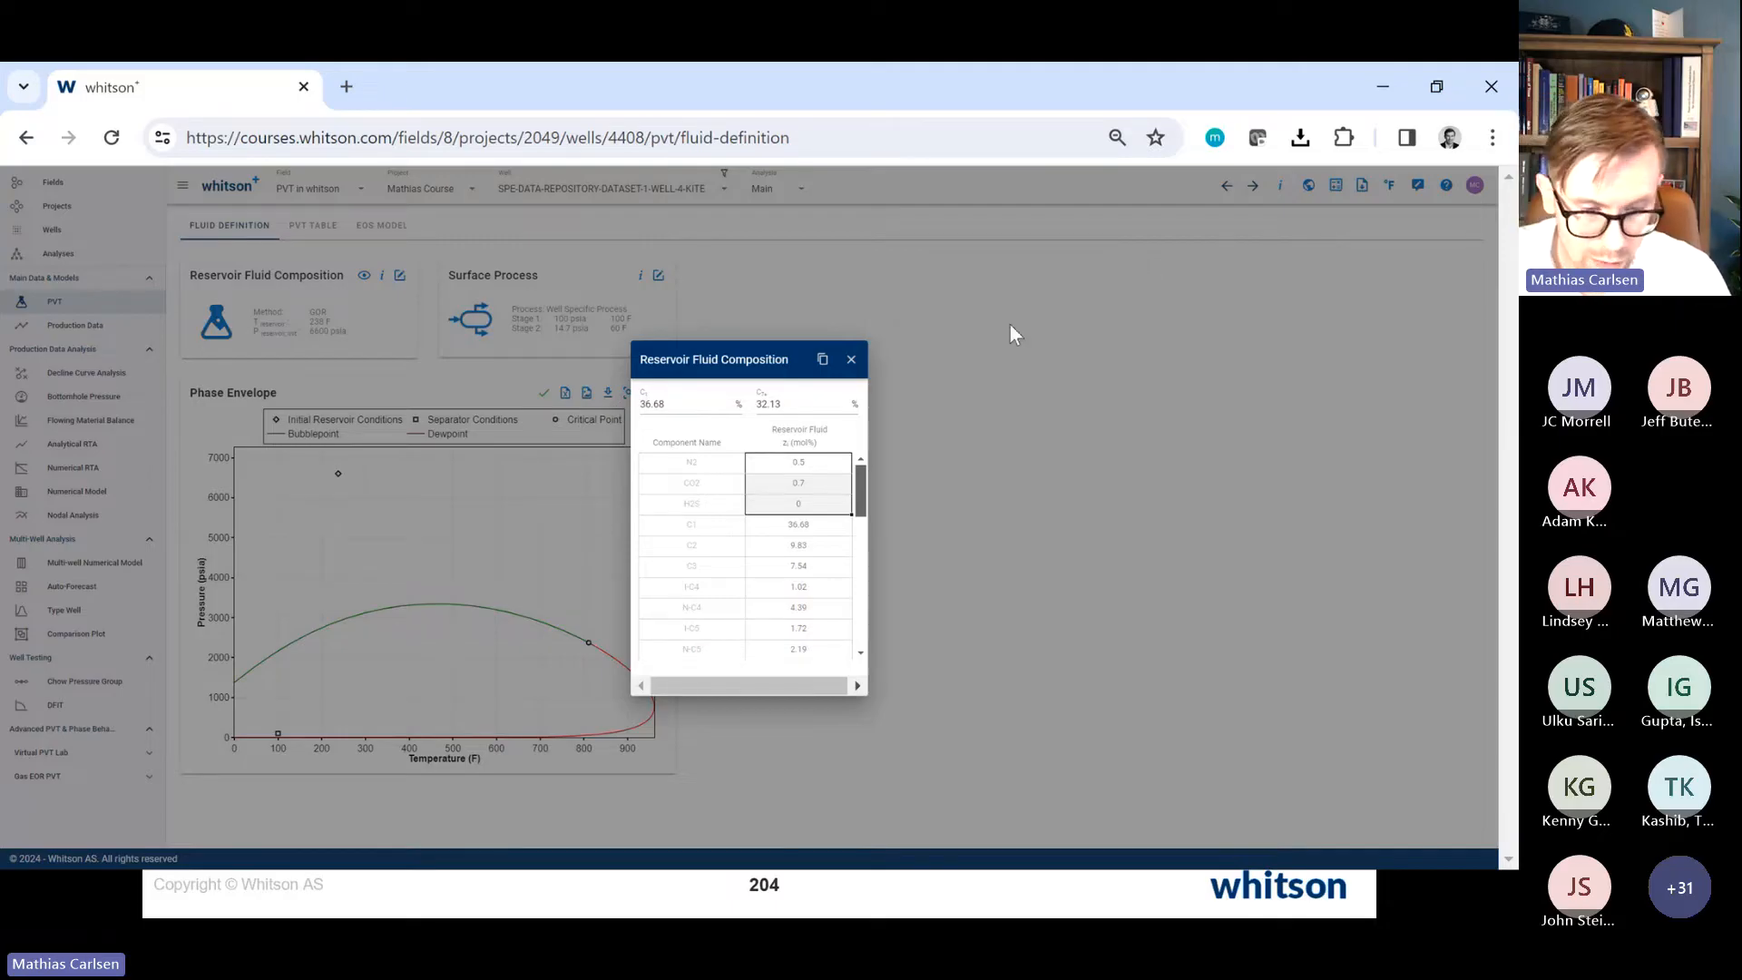
Step: Close the composition table and open the reservoir fluid composition settings to review the non-hydrocarbon inputs
click(852, 360)
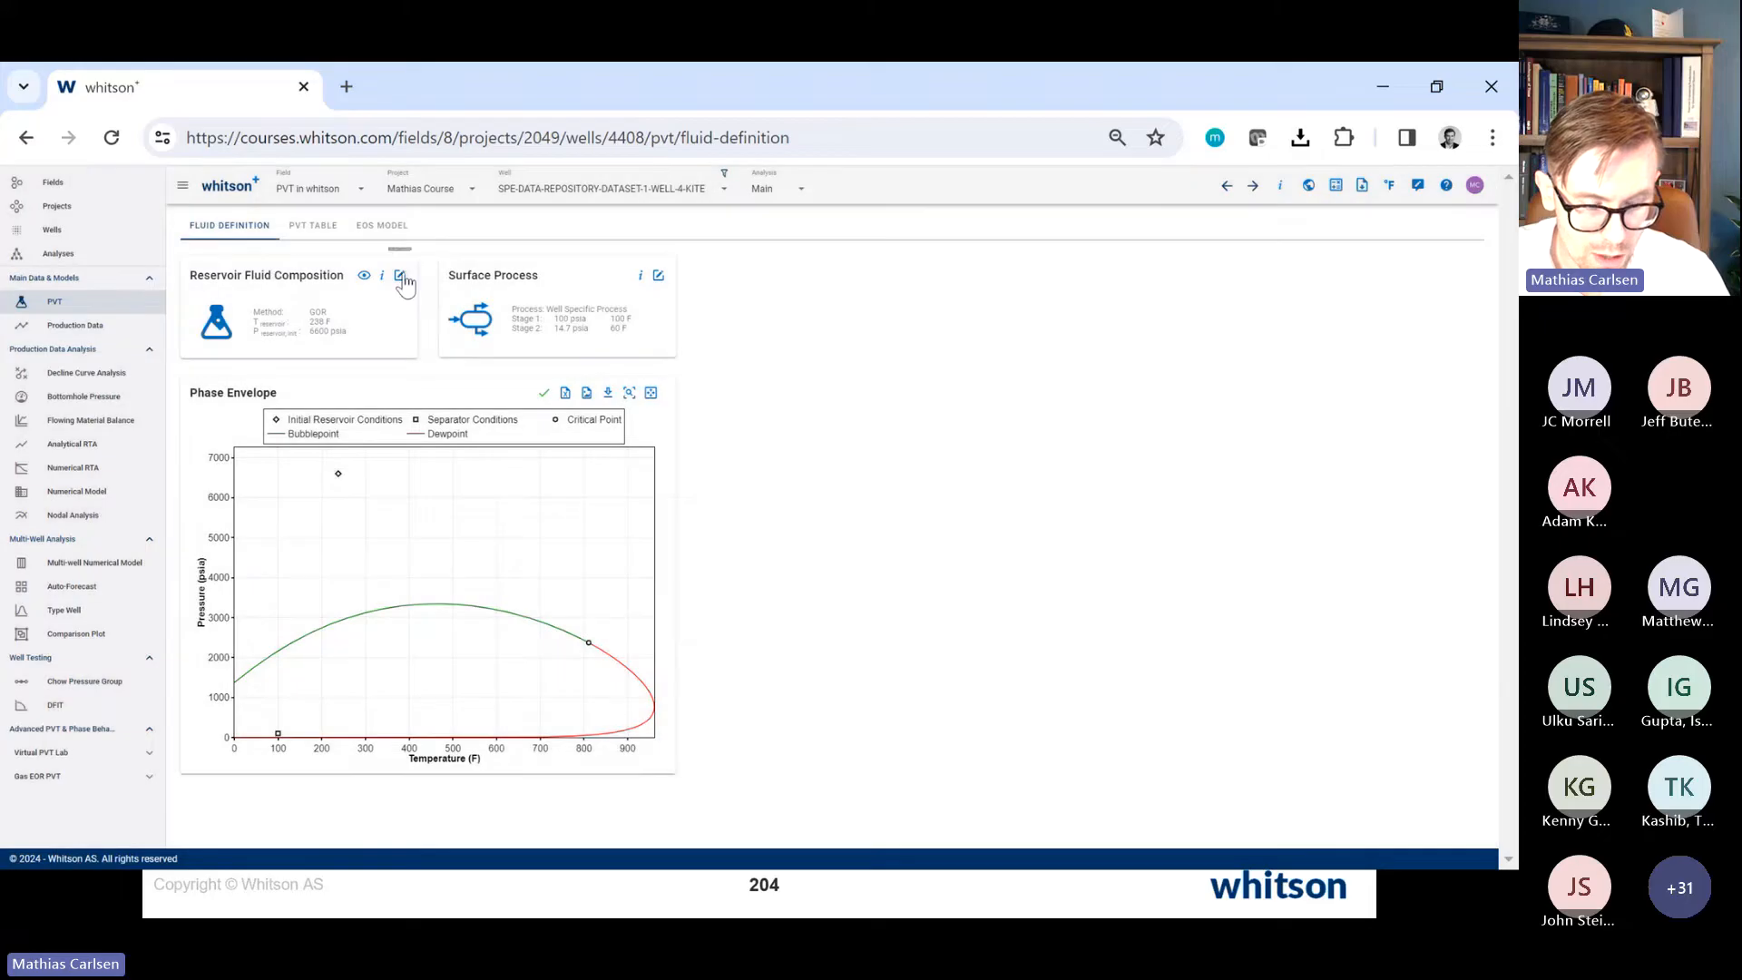
click(400, 276)
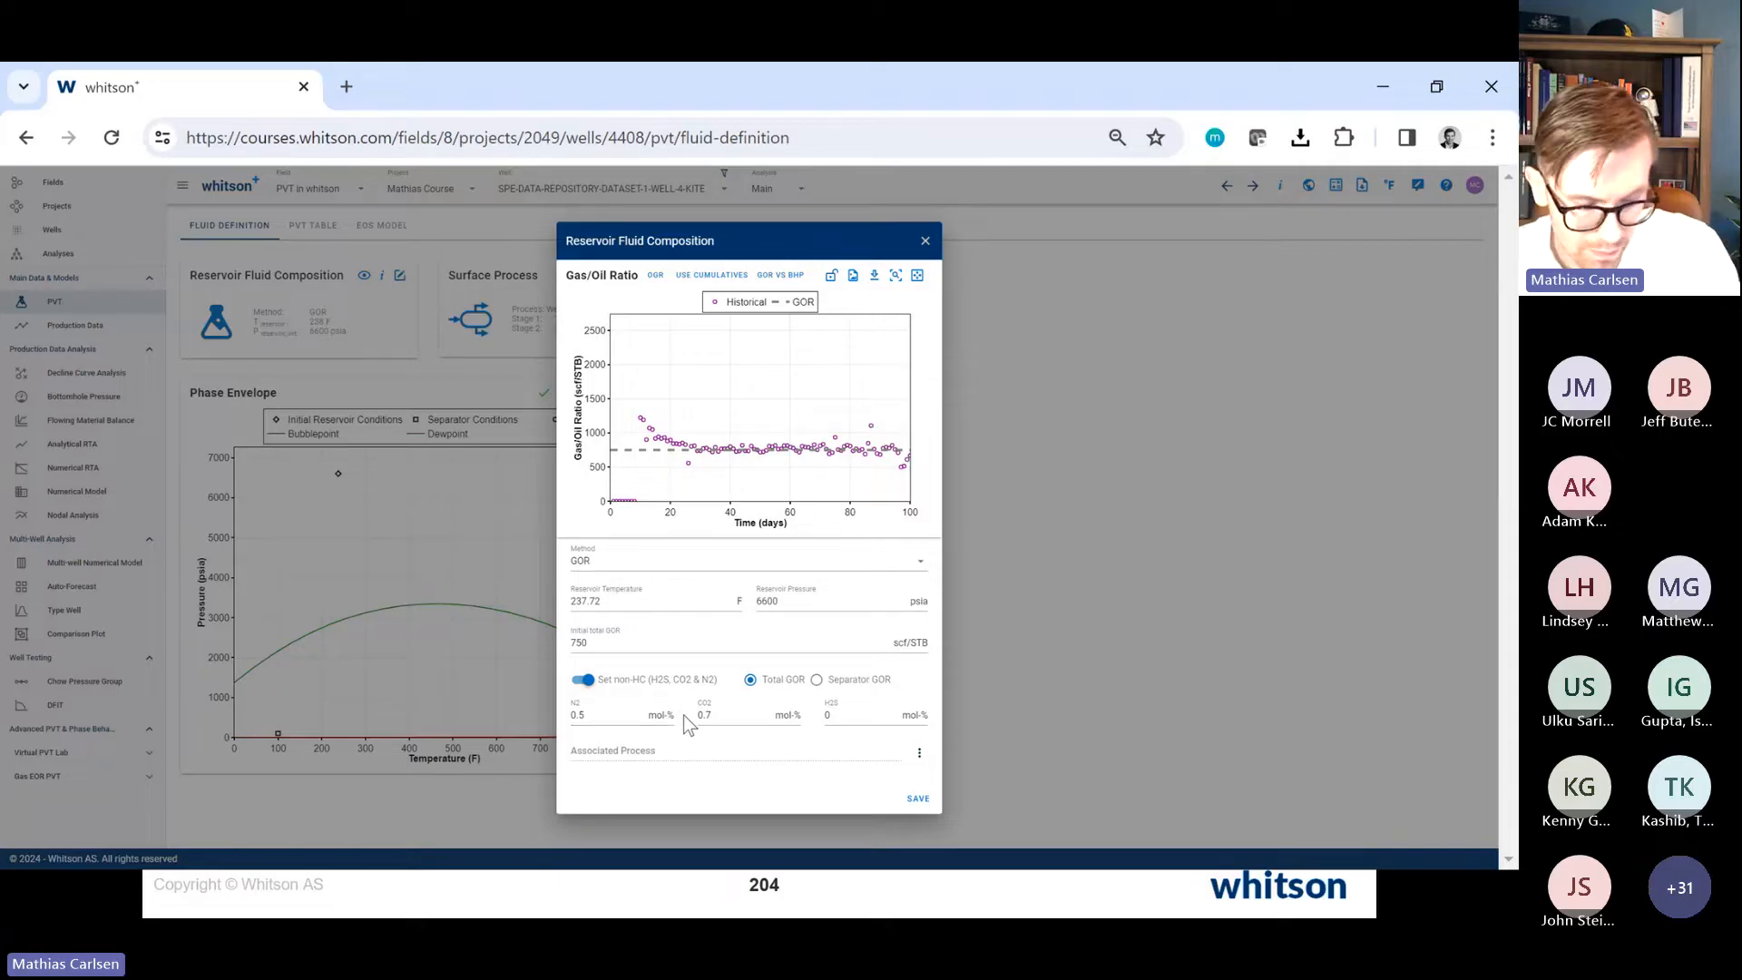
key(alt+Tab)
key(alt+Tab)
key(alt+Tab)
key(alt+Tab)
key(alt+Tab)
key(alt+Tab)
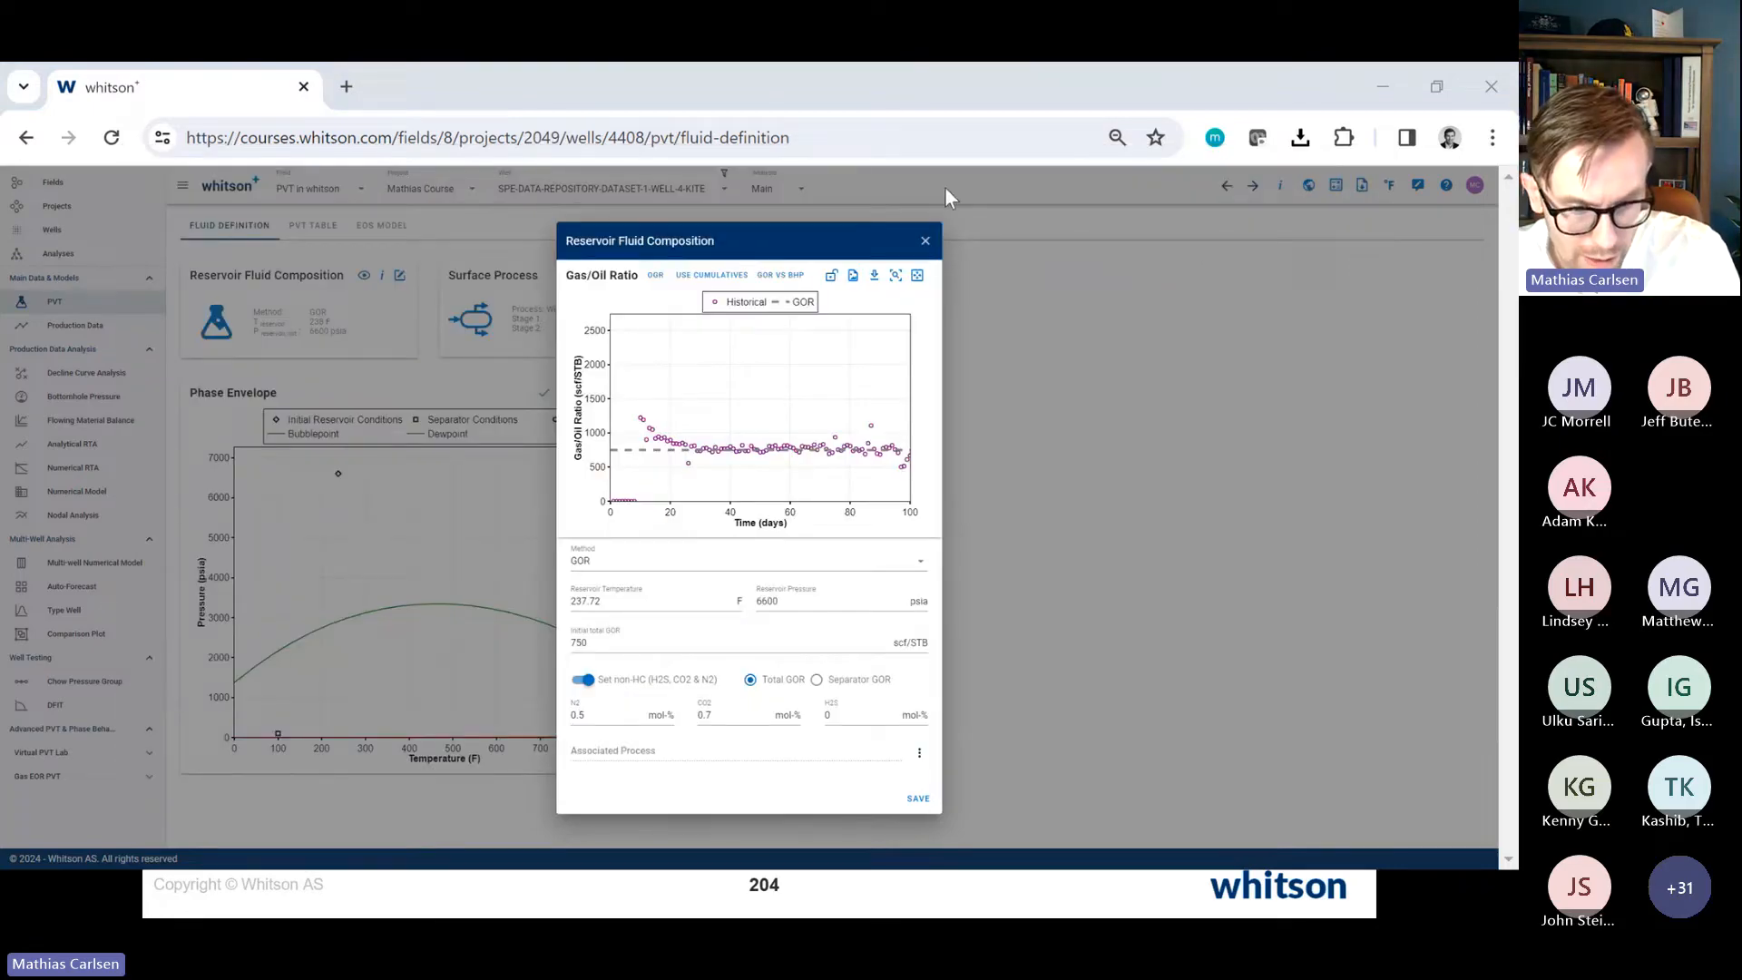
Step: Switch to the PowerPoint slideshow and advance past the composition check to the saturation pressure slide
key(alt+Tab)
key(alt+Tab)
key(alt+Tab)
key(alt+Tab)
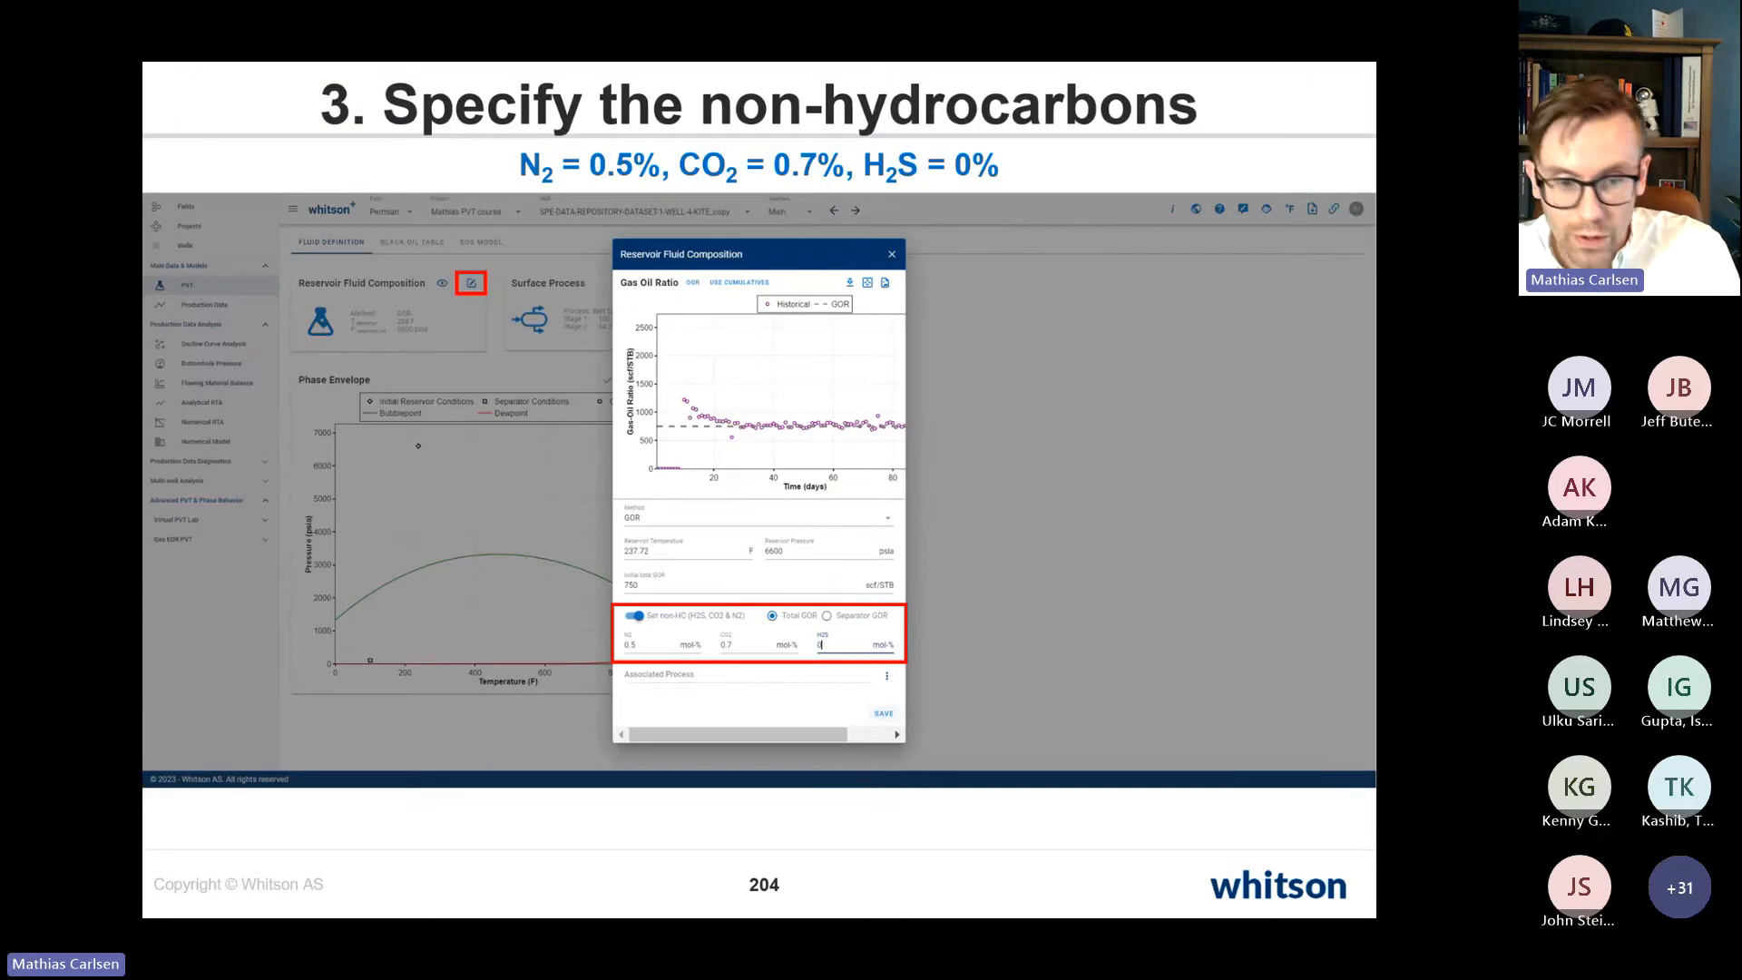
click(577, 497)
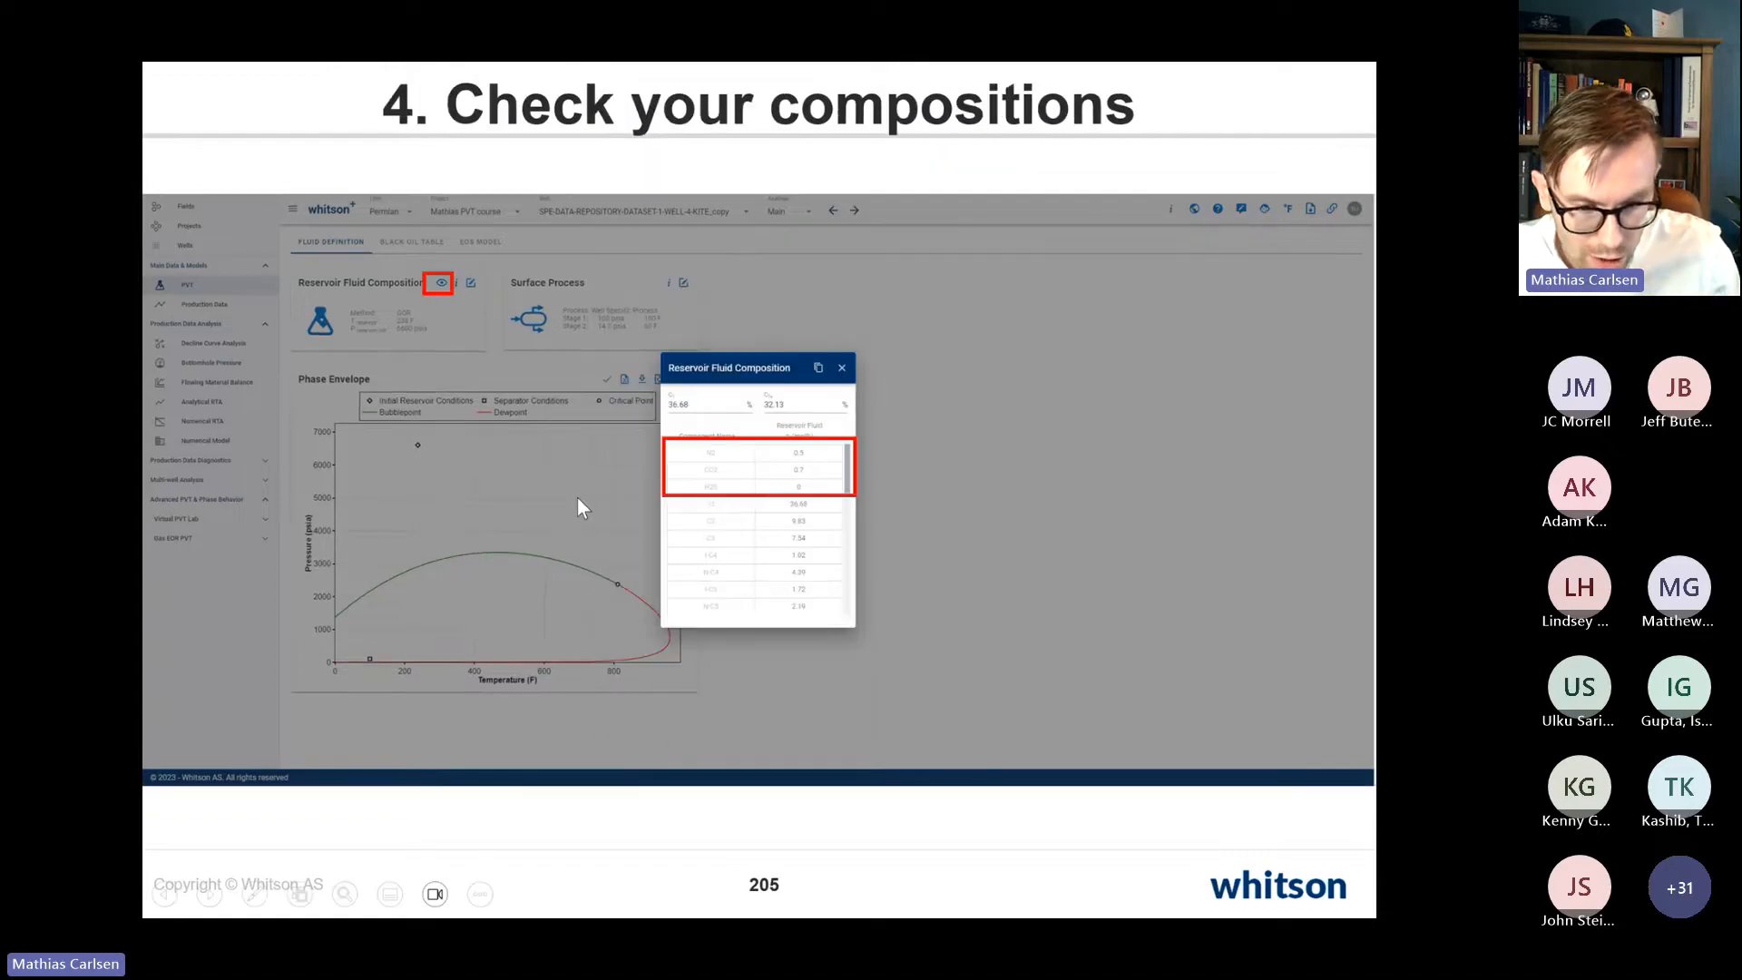
click(577, 497)
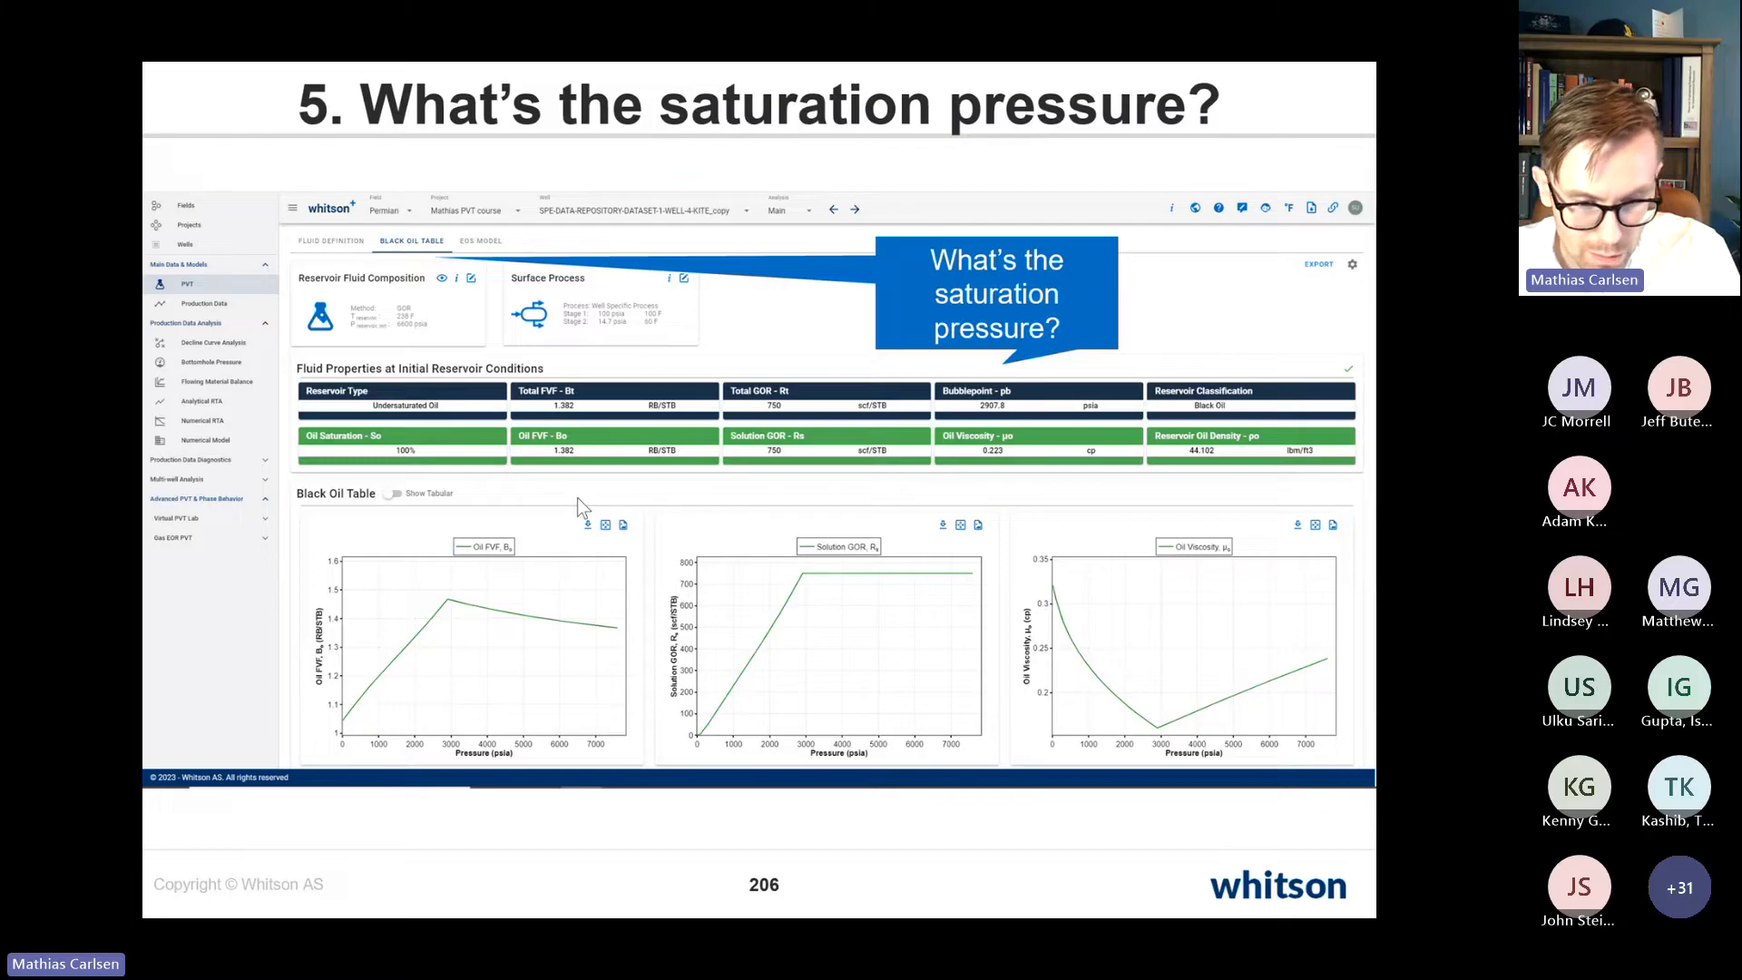
Step: Close the fluid composition settings in whitson+ and read the bubblepoint curve on the phase envelope directly below the initial reservoir conditions
key(alt+Tab)
key(alt+Tab)
key(alt+Tab)
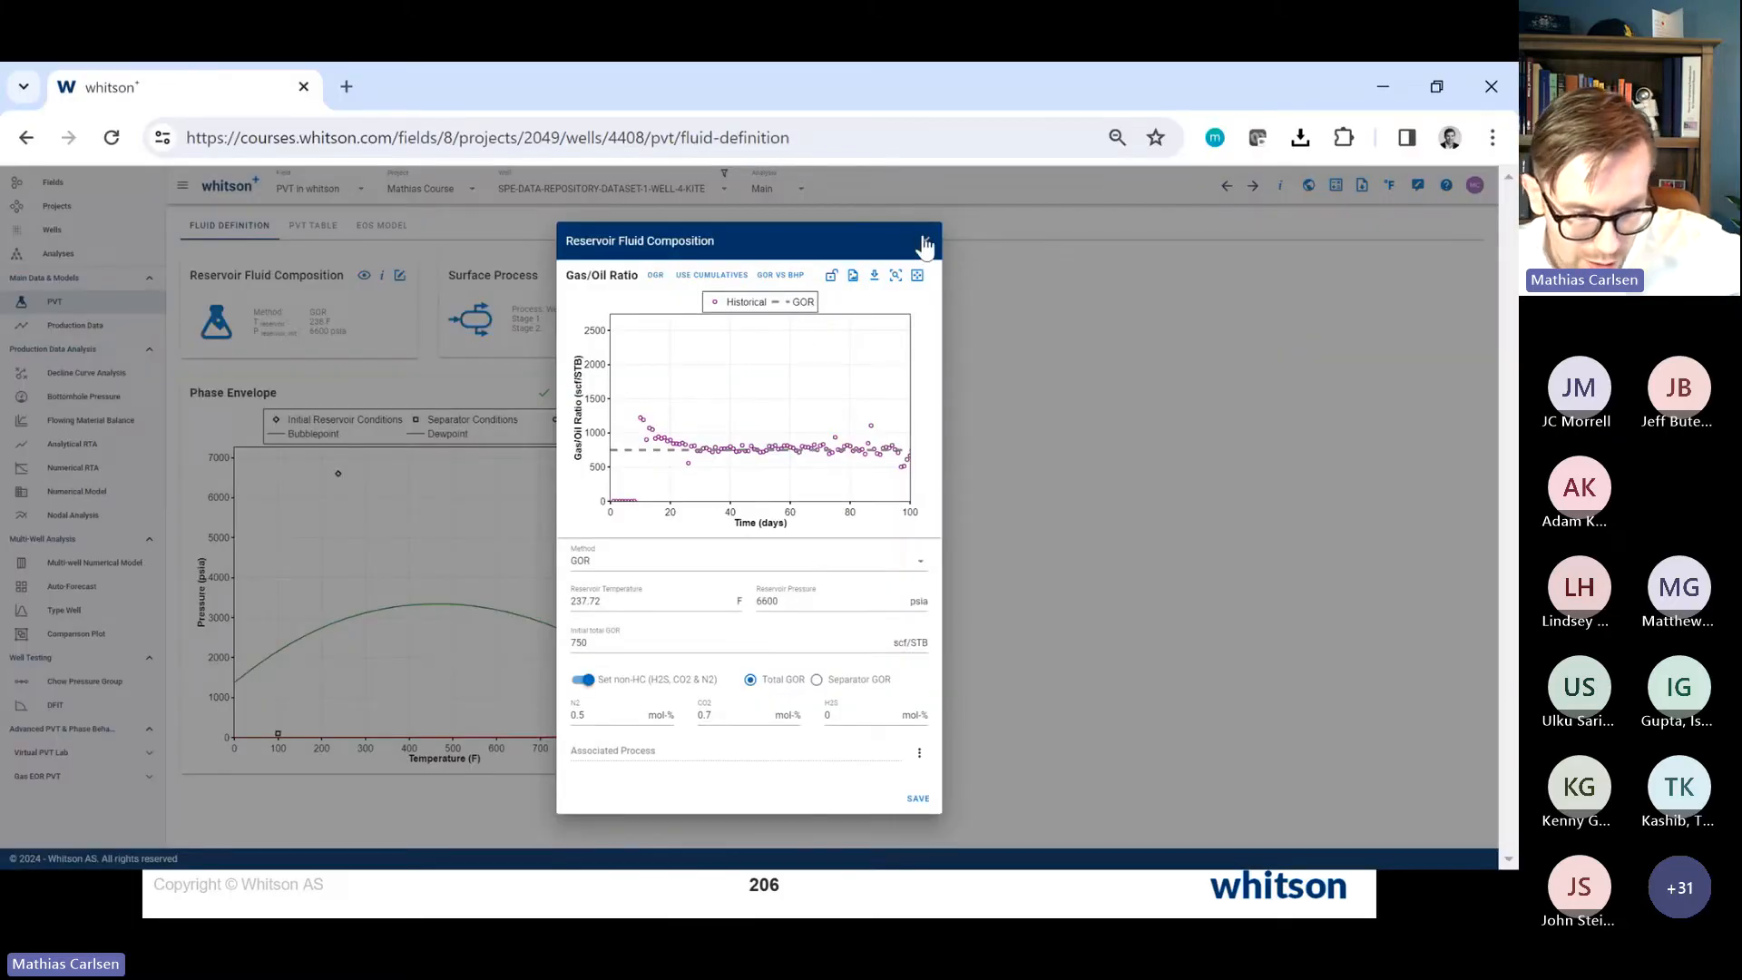
click(926, 241)
scroll(323, 535, up, 3)
scroll(323, 534, up, 3)
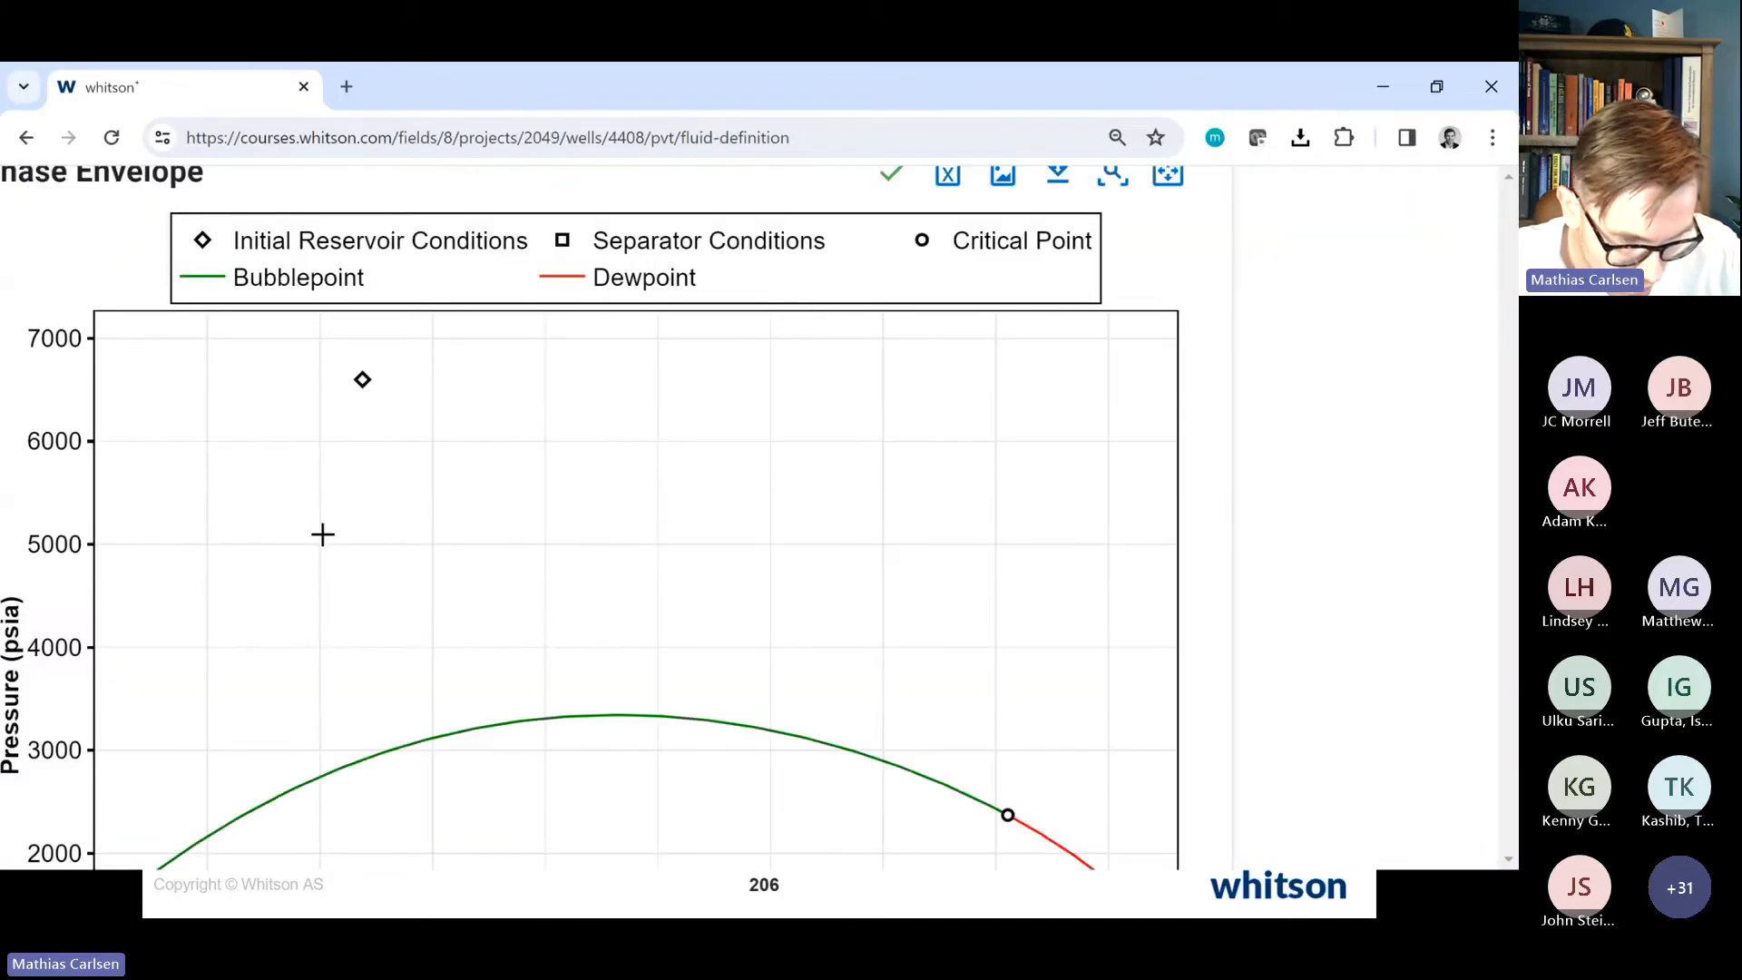
mouse_move(372, 755)
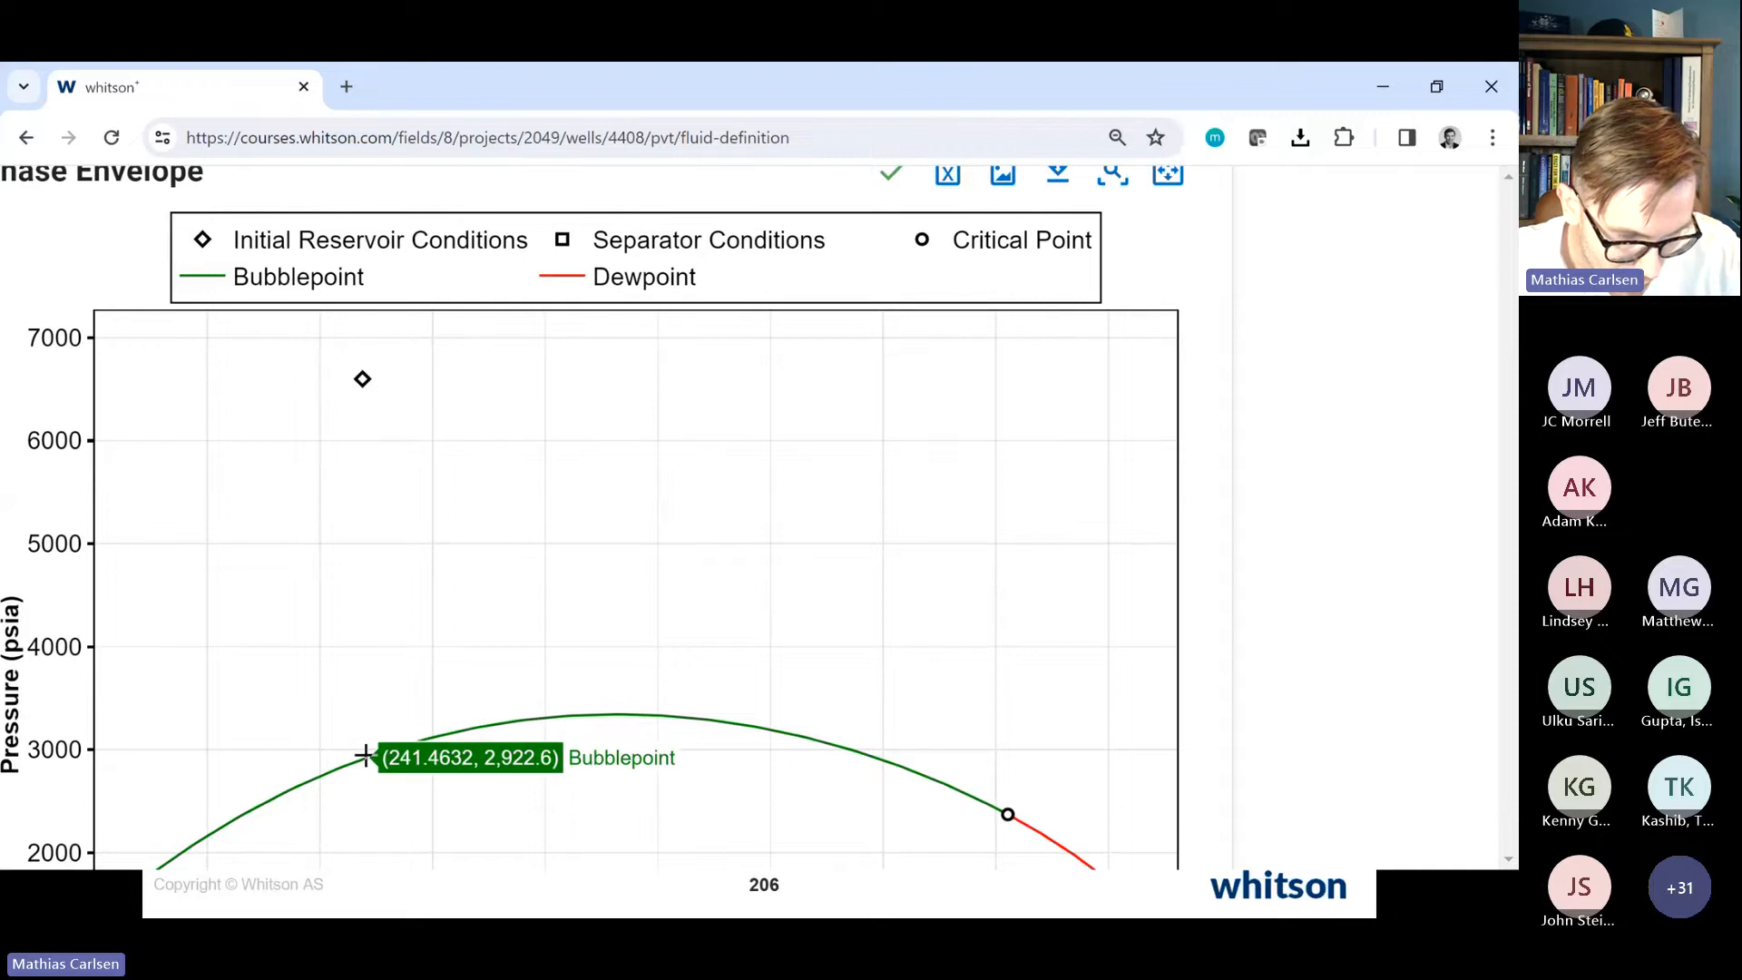
scroll(365, 755, down, 3)
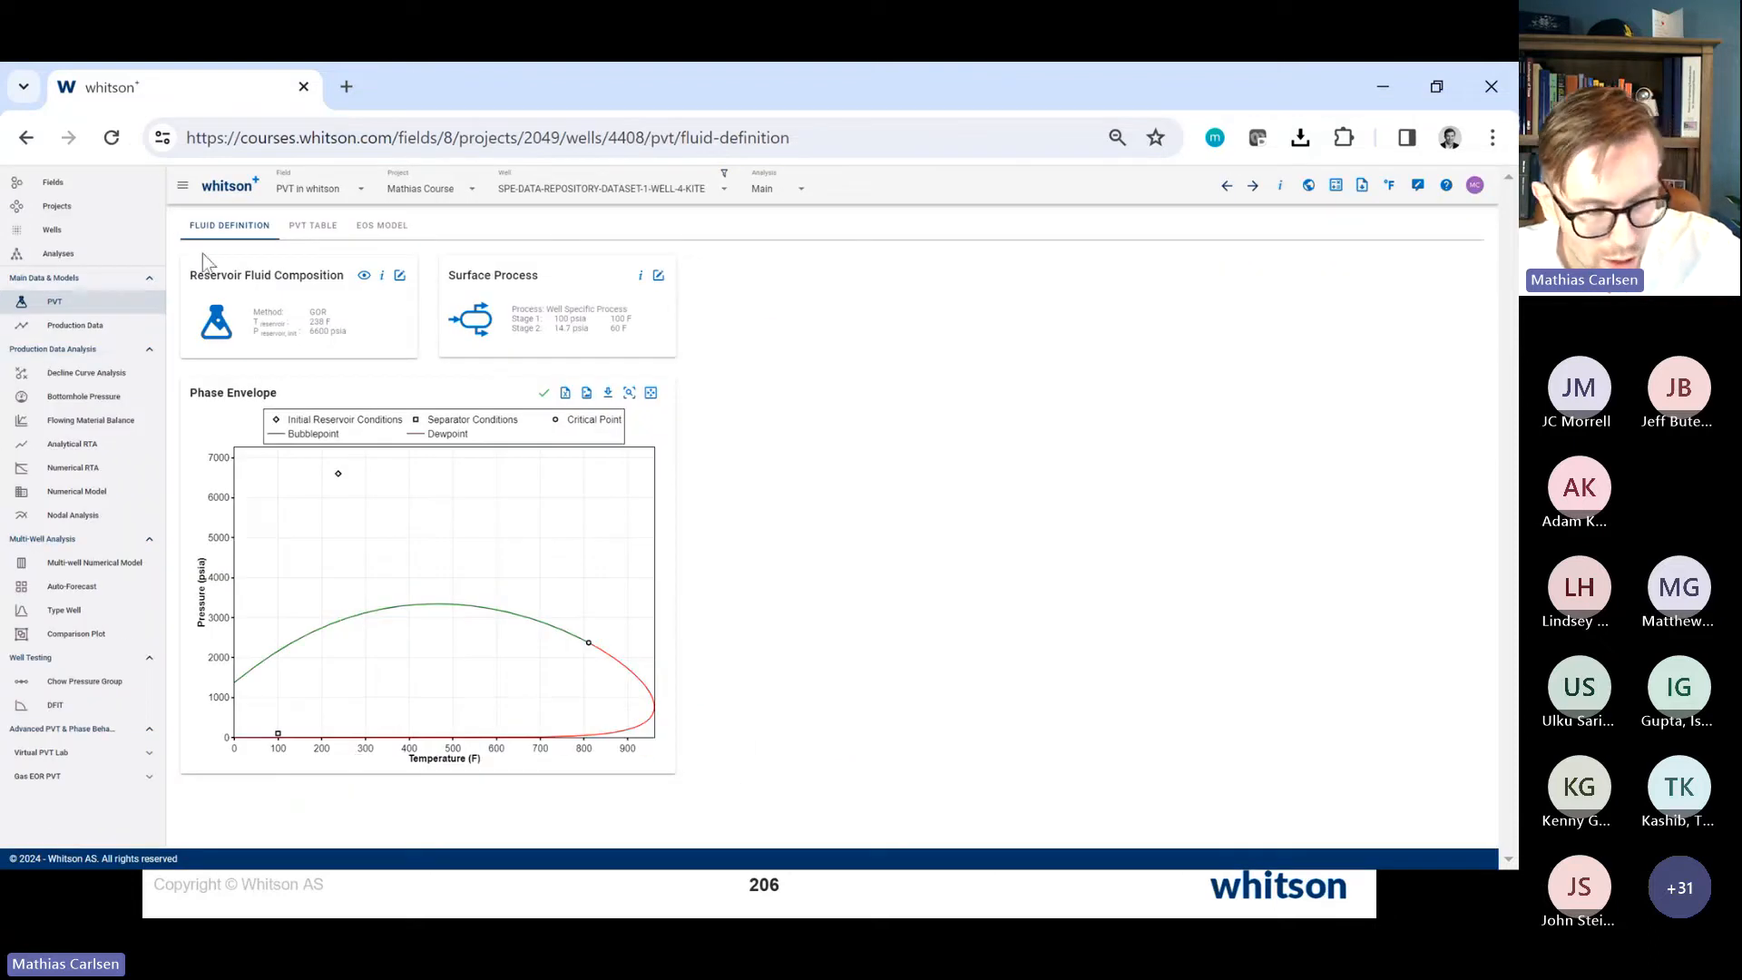
Step: Check the bubblepoint pressure among the fluid properties at initial reservoir conditions in the PVT table
click(294, 229)
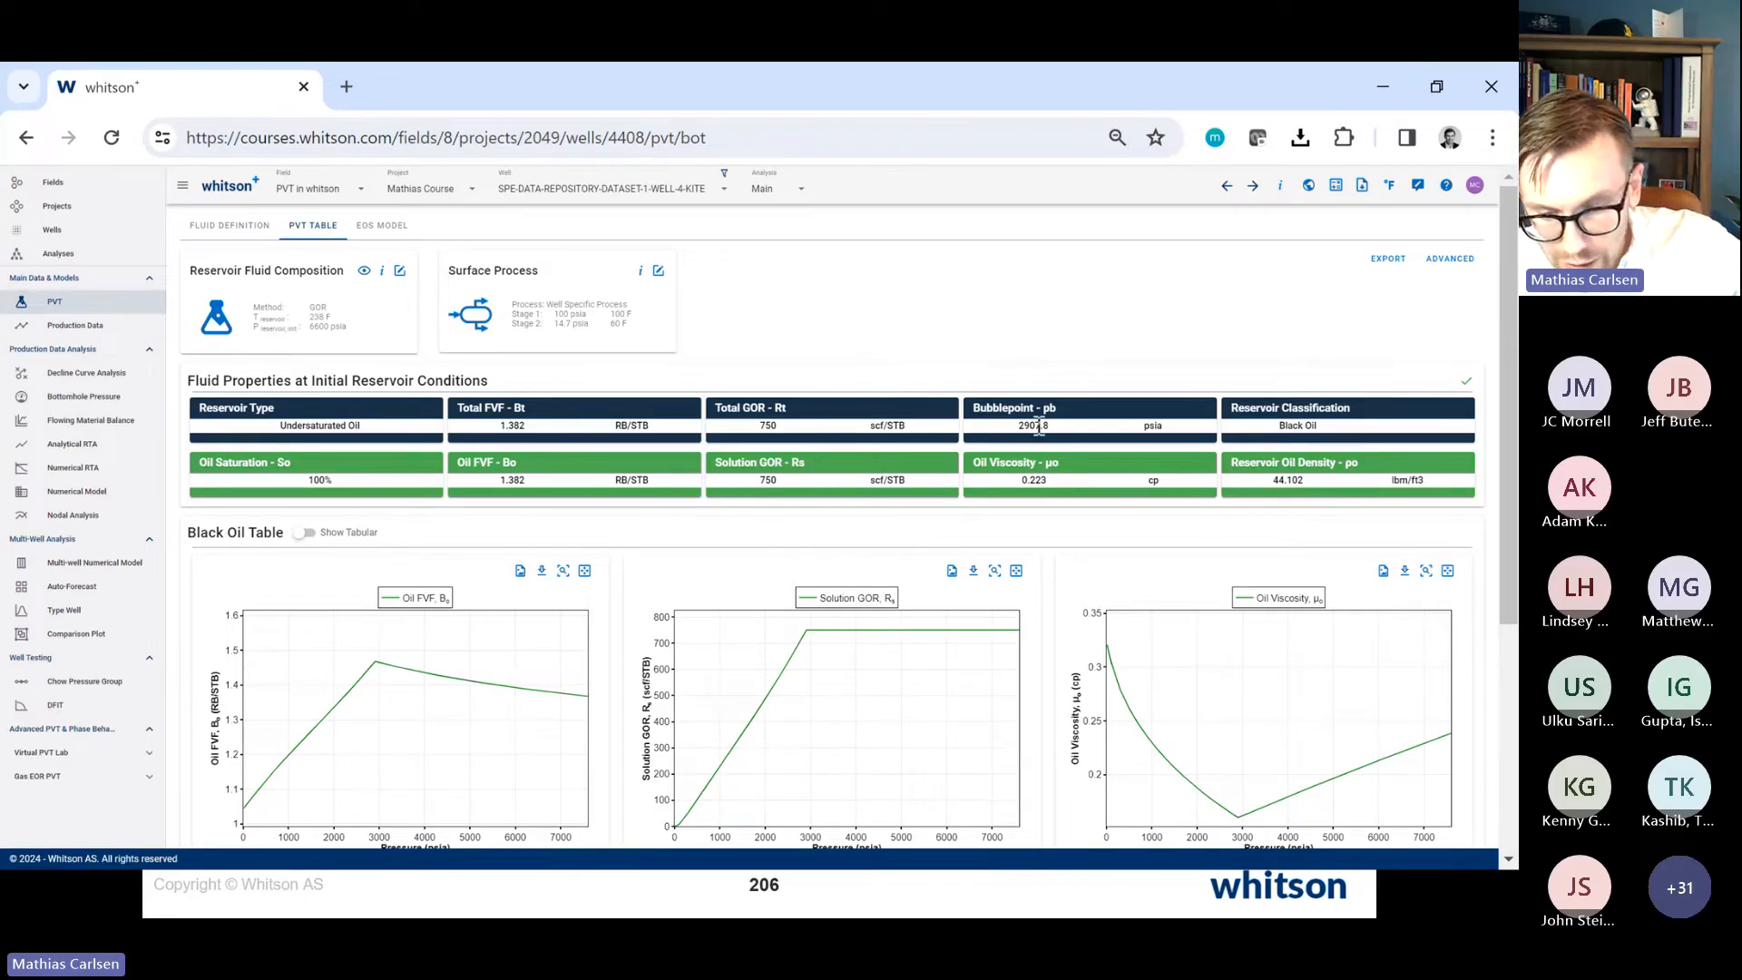
double_click(1049, 427)
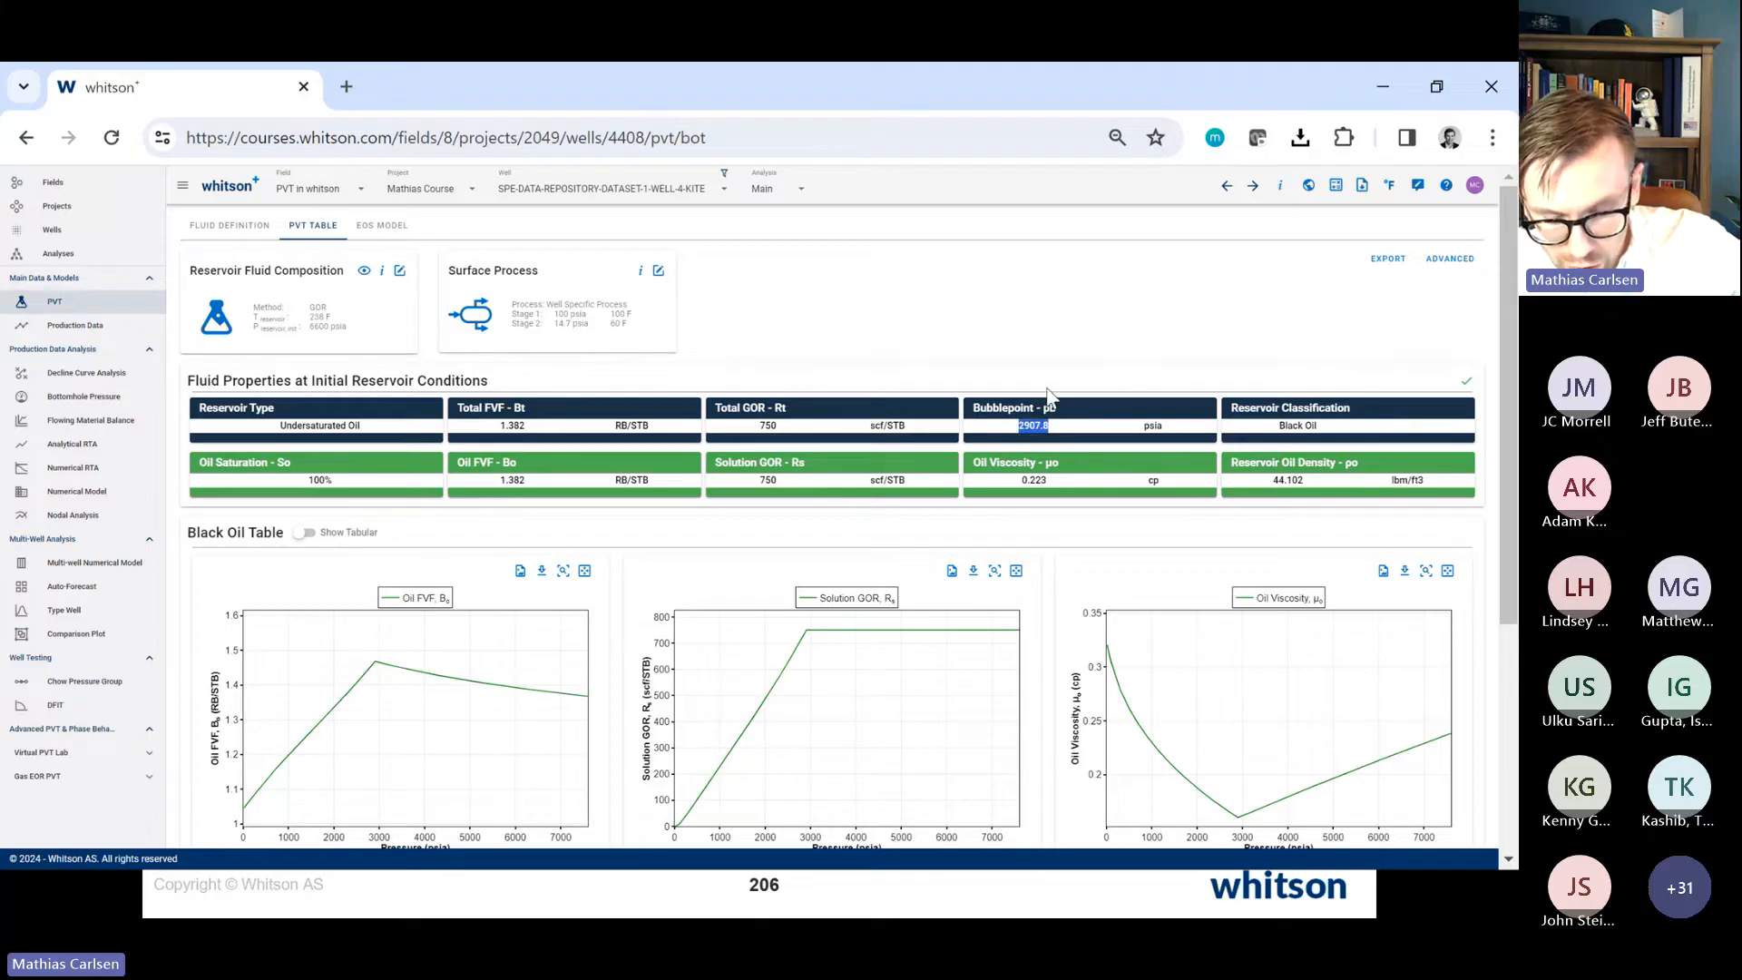
click(1013, 440)
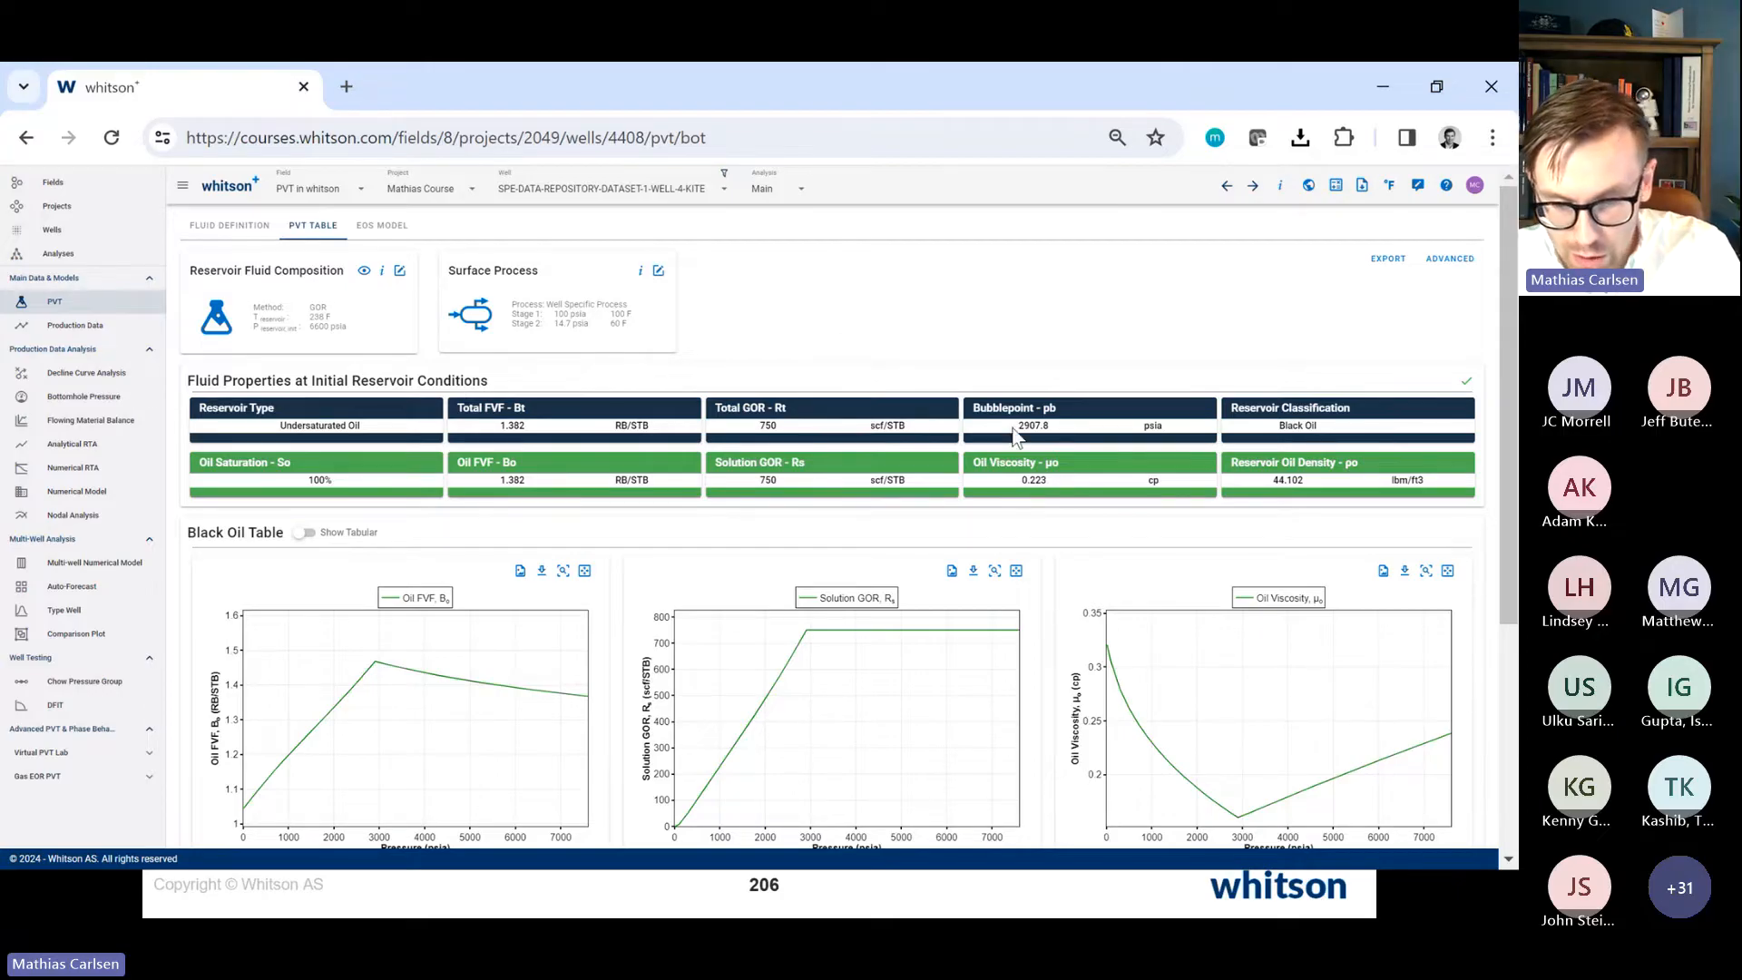
drag(1014, 437, 1057, 435)
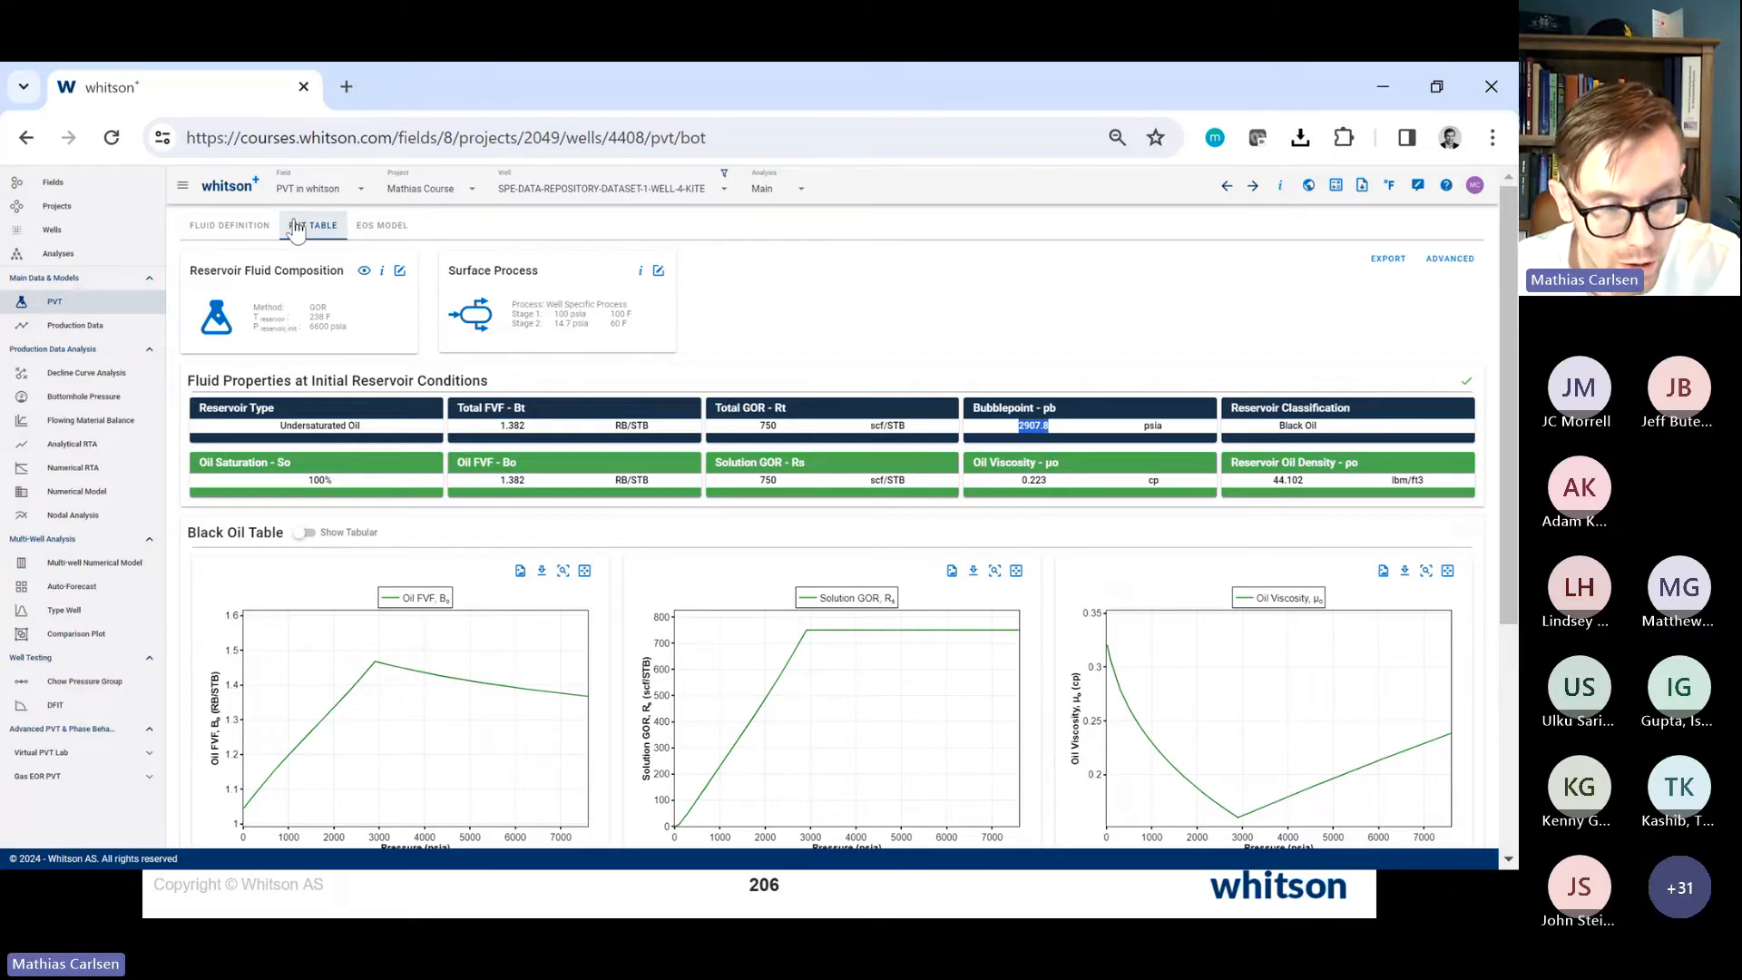
Step: Return to the fluid definition view and bring up the GOR + psat method slide in PowerPoint
click(276, 229)
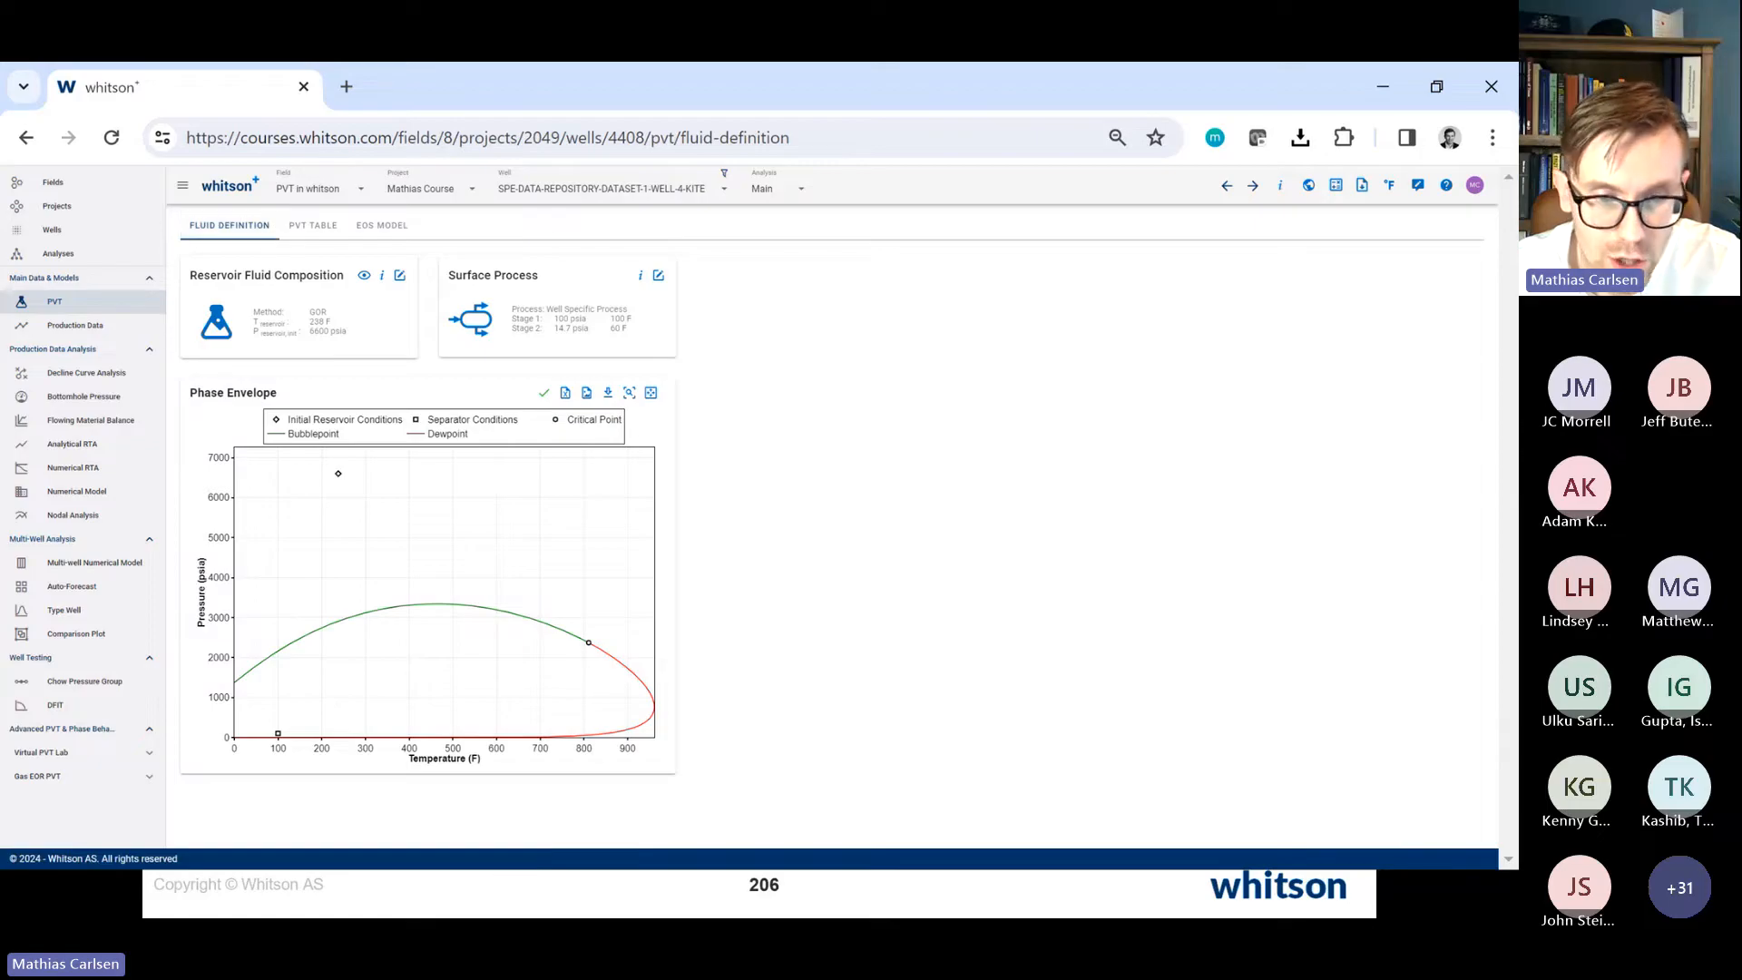
key(alt+Tab)
key(Right)
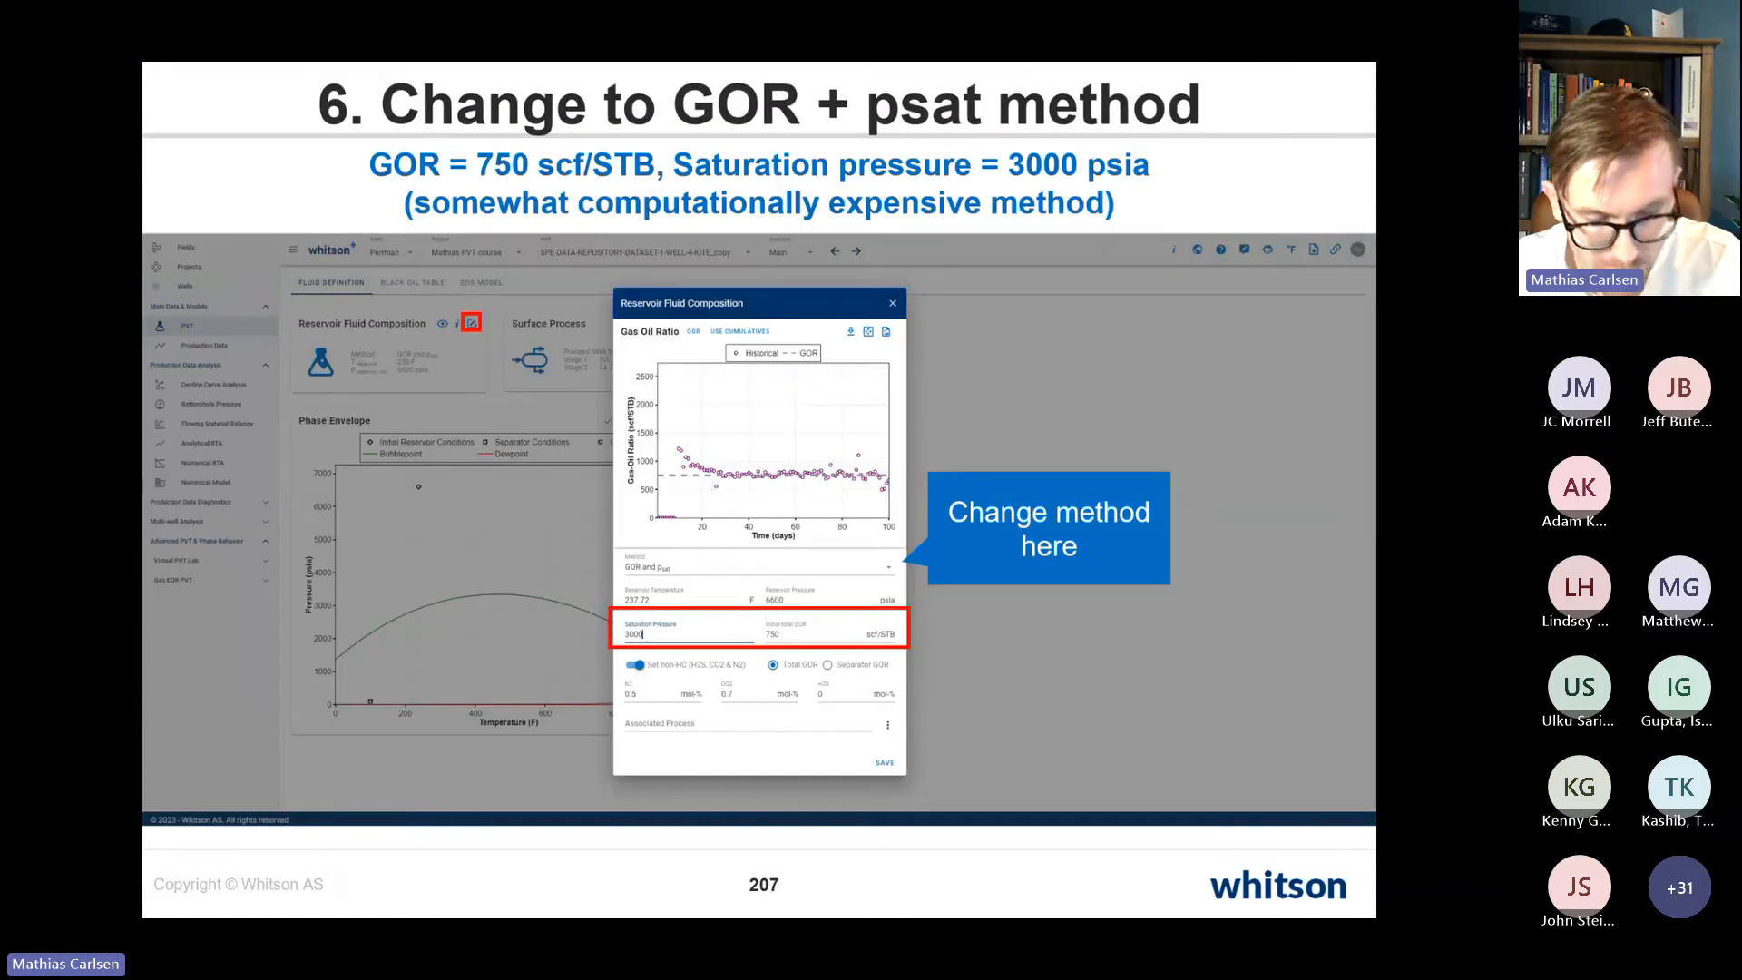
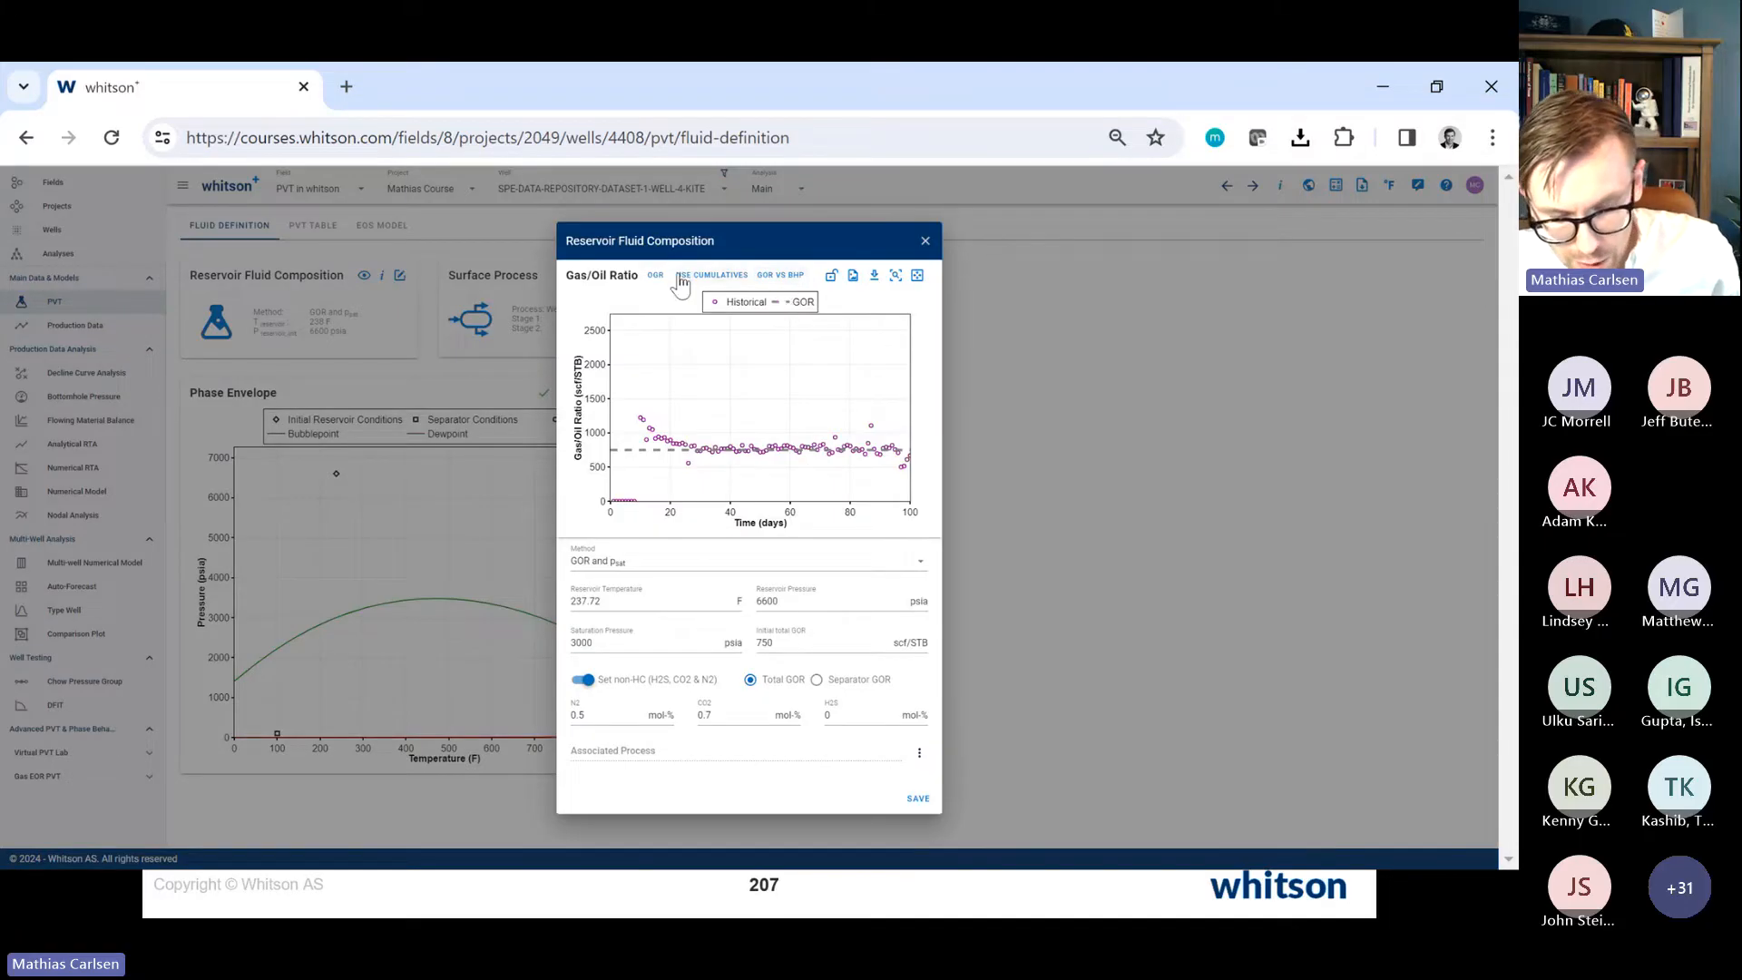
Step: Plot the gas/oil ratio against bottomhole pressure and move the saturation pressure line to 3103.2 psia
click(772, 288)
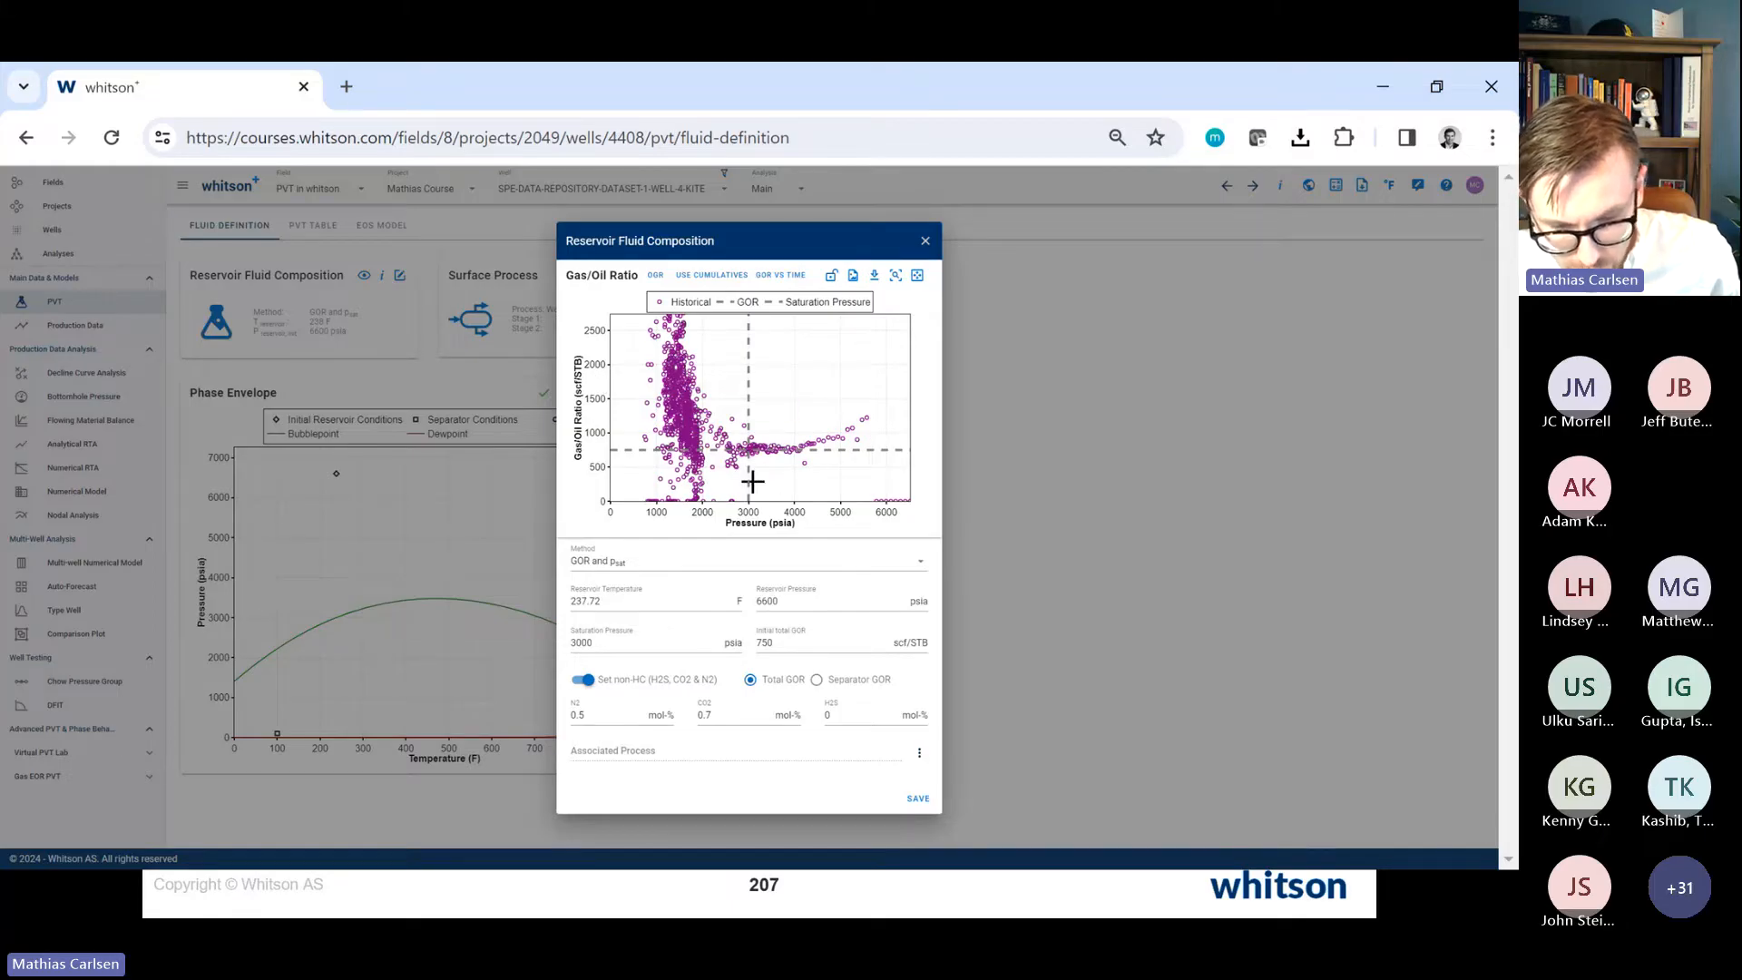
mouse_move(709, 424)
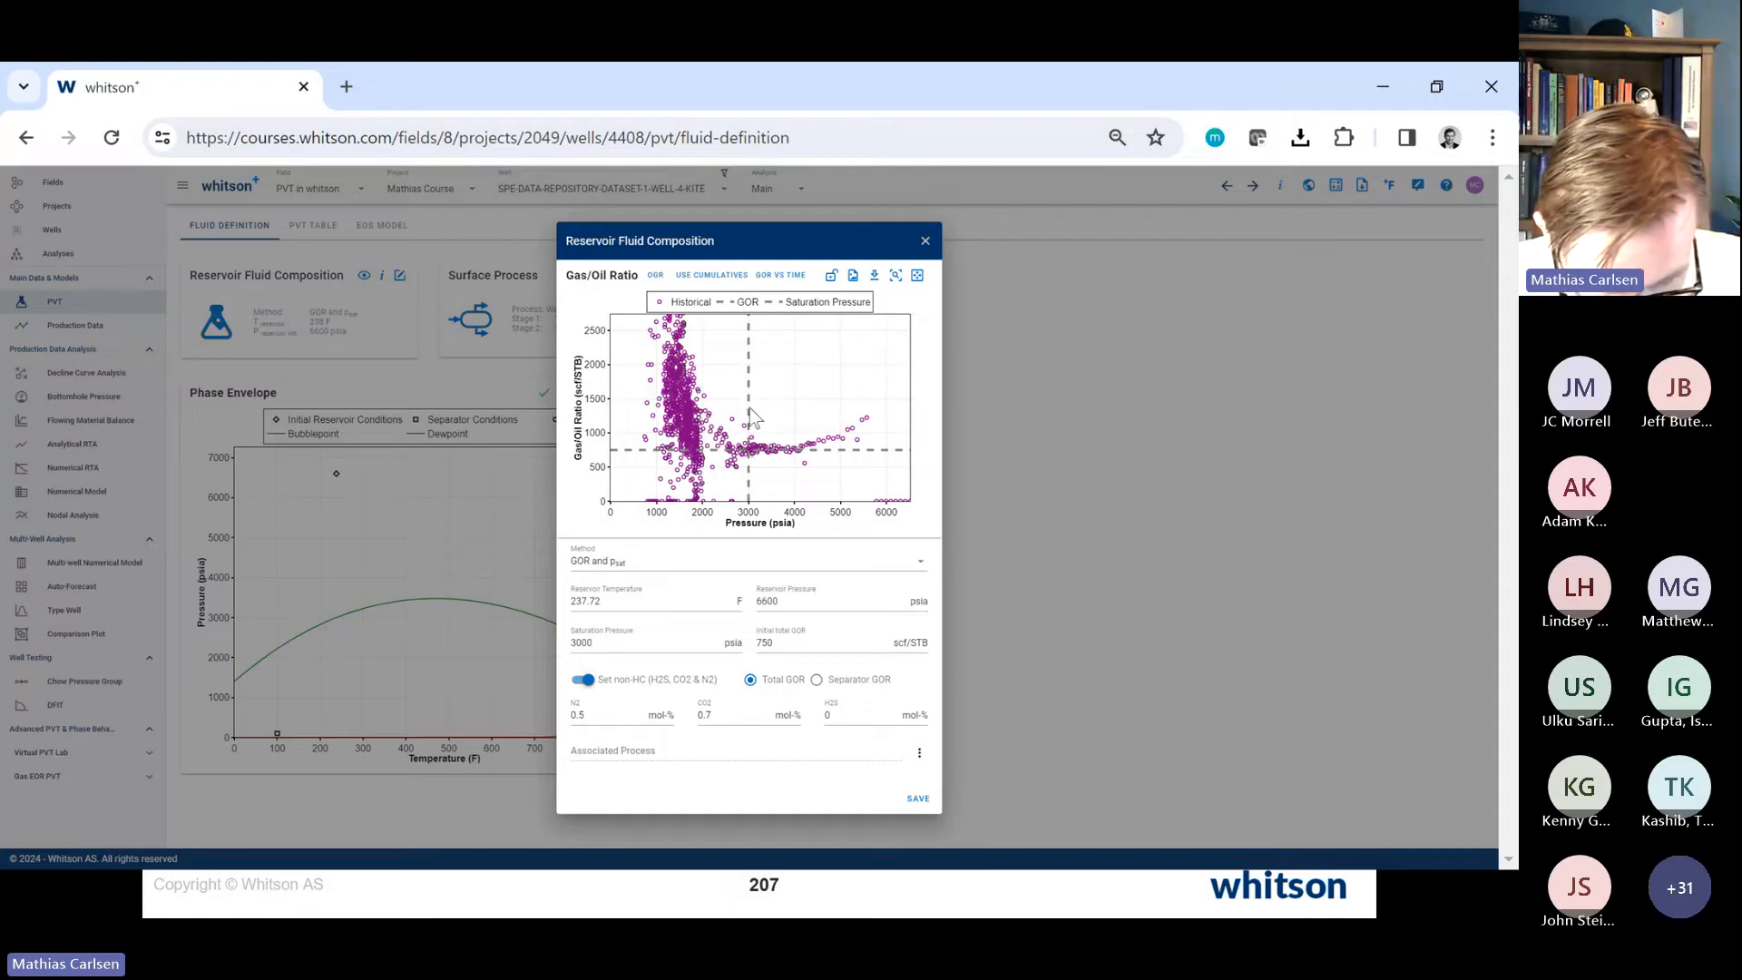
mouse_move(749, 407)
mouse_down()
mouse_move(726, 408)
mouse_move(757, 406)
mouse_up()
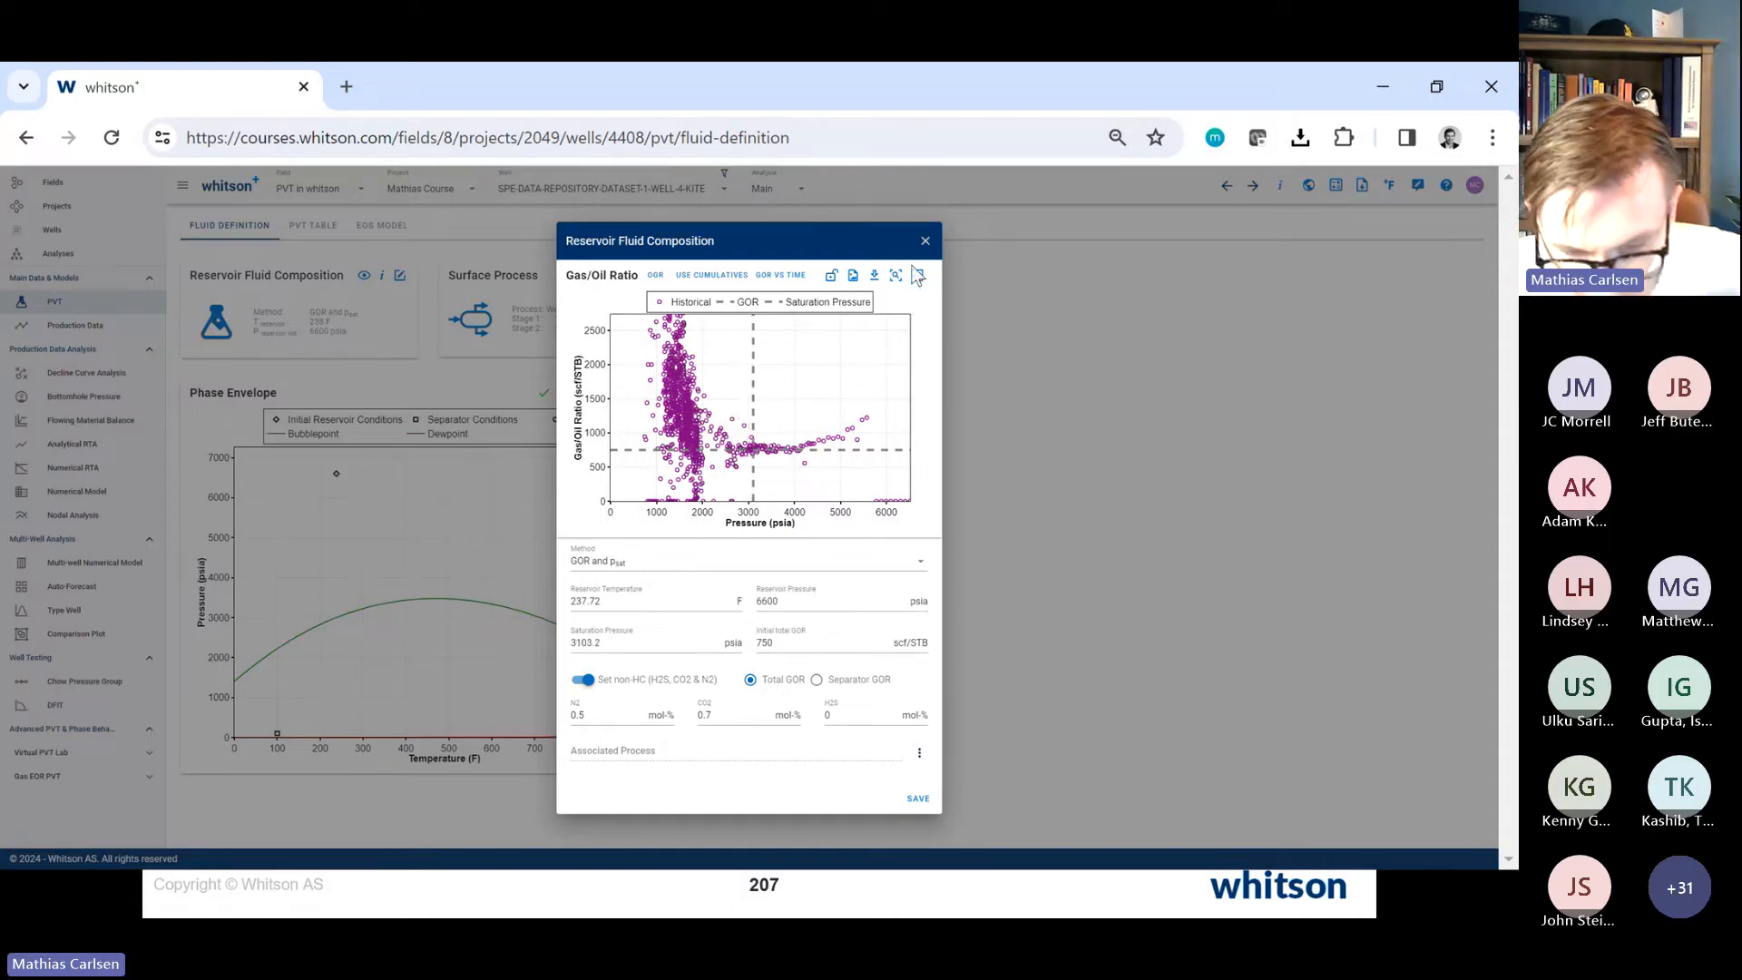
Step: Plot the gas/oil ratio against time again, reset the saturation pressure to 3000 psia and close the composition settings
click(787, 287)
click(654, 650)
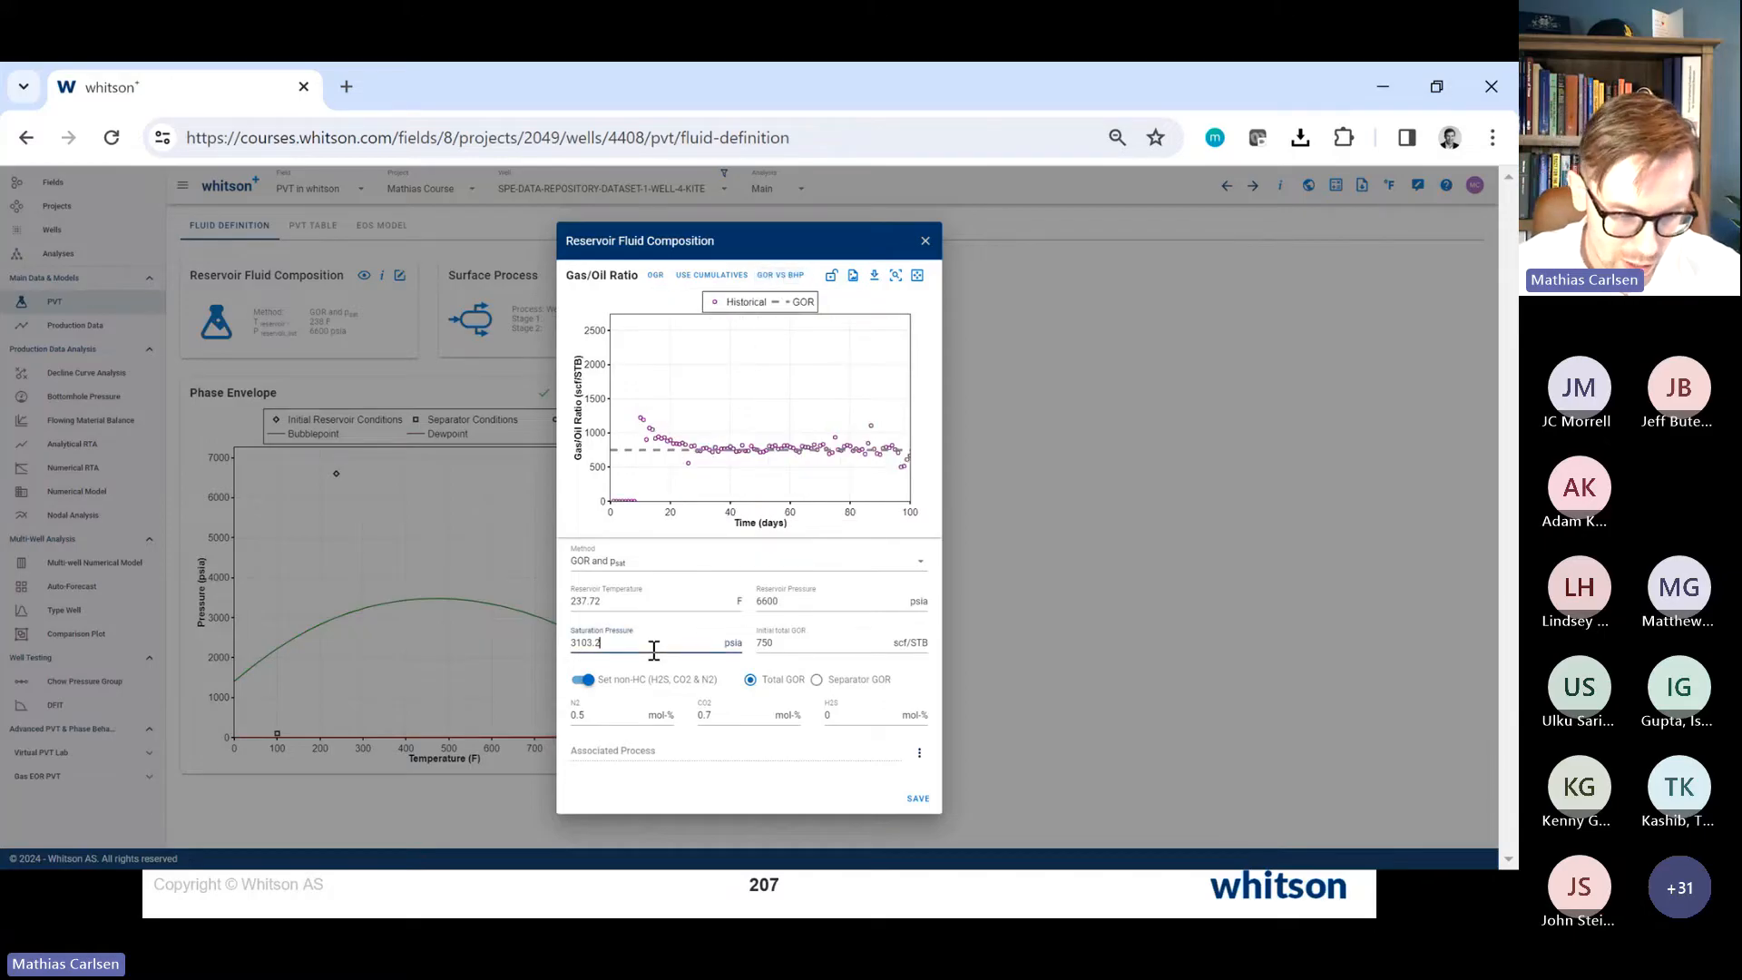
key(Tab)
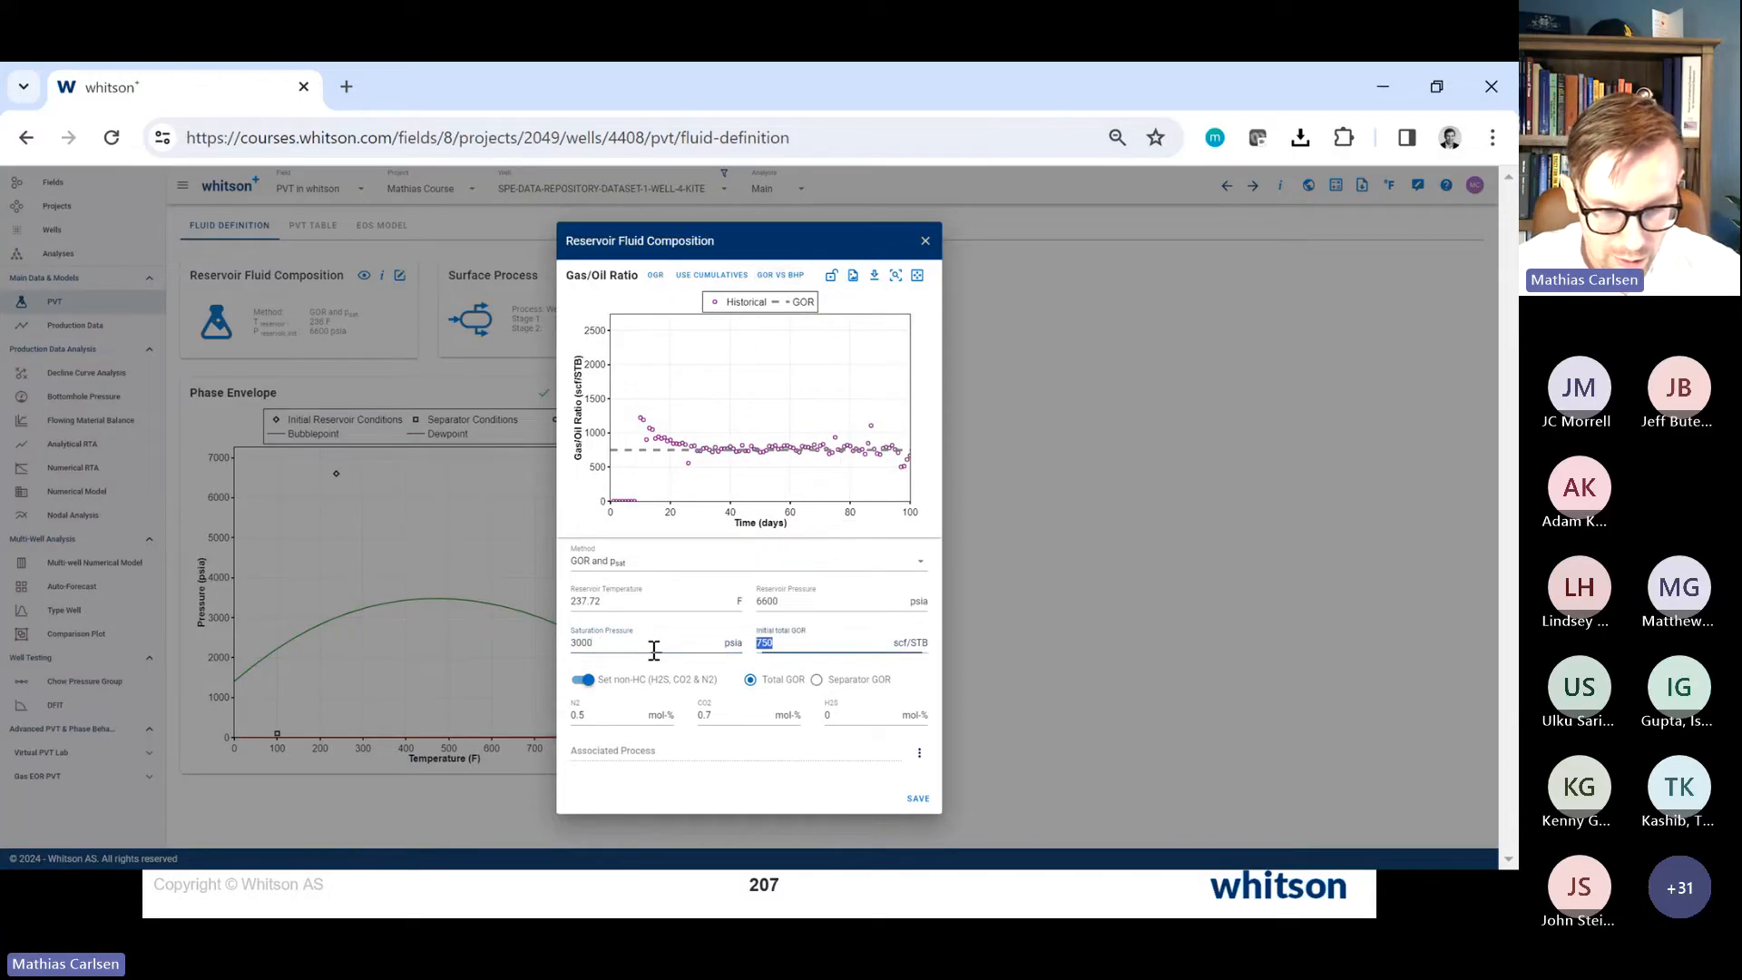
click(791, 656)
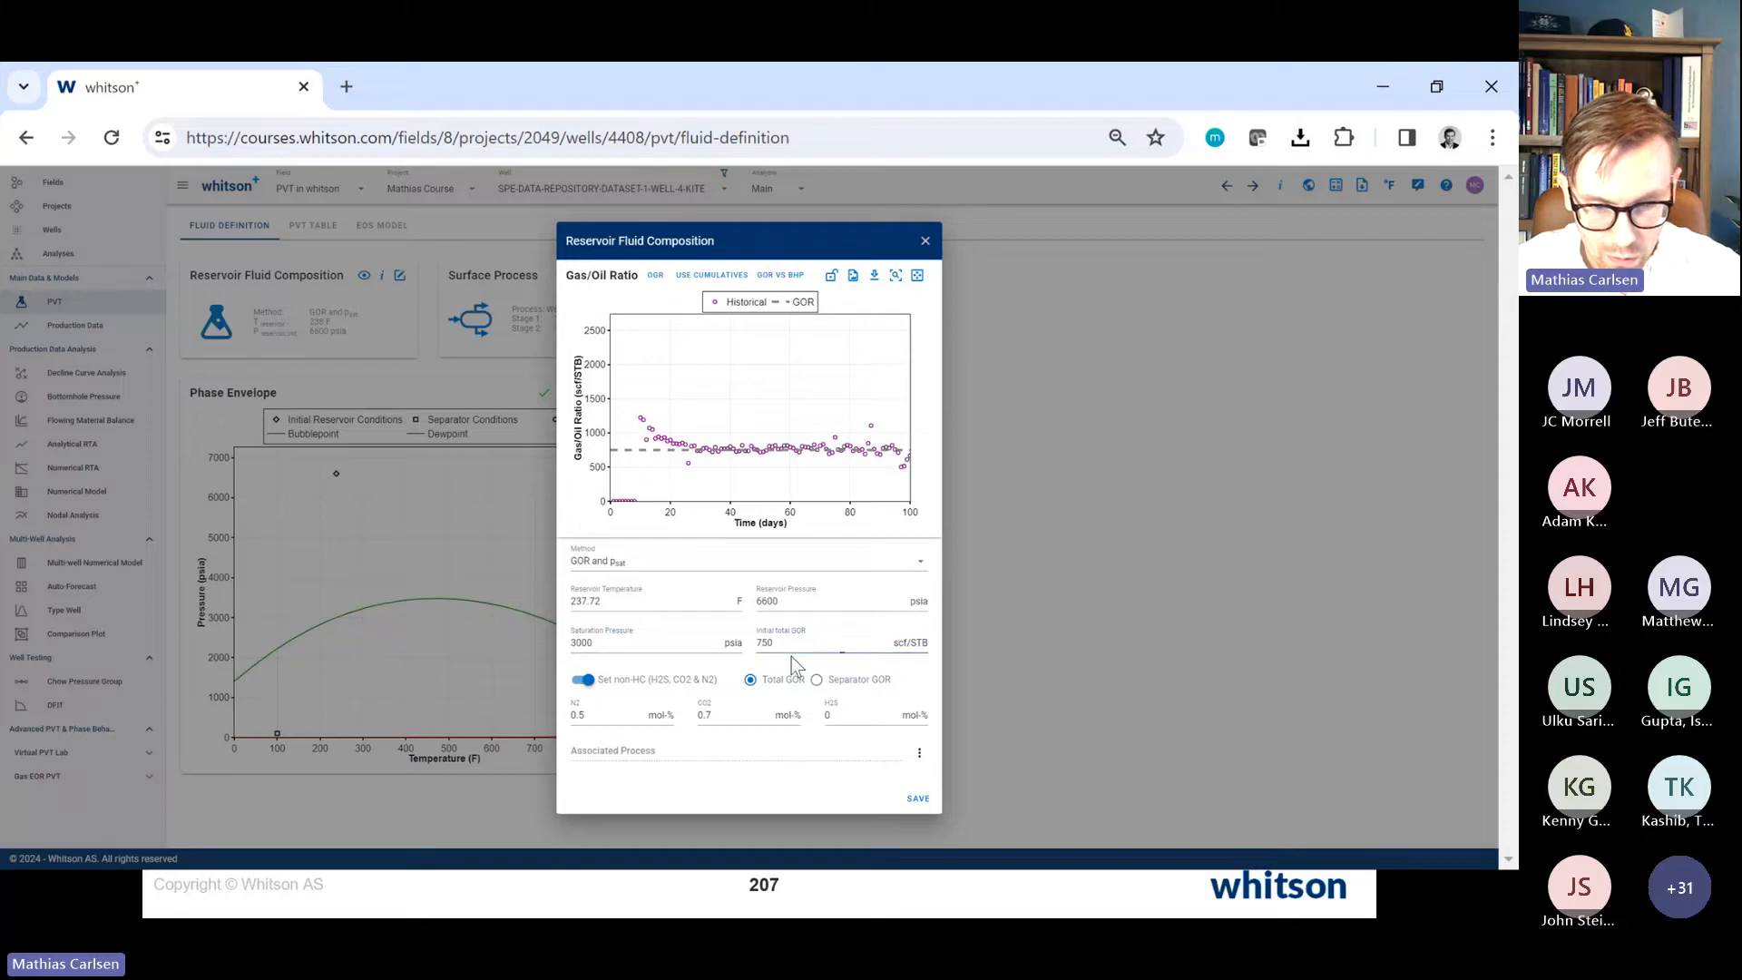
click(926, 243)
Step: Review the GOR + psat method slide in PowerPoint and advance to the slide on creating a synthetic PVT report
key(alt+Tab)
key(alt+Tab)
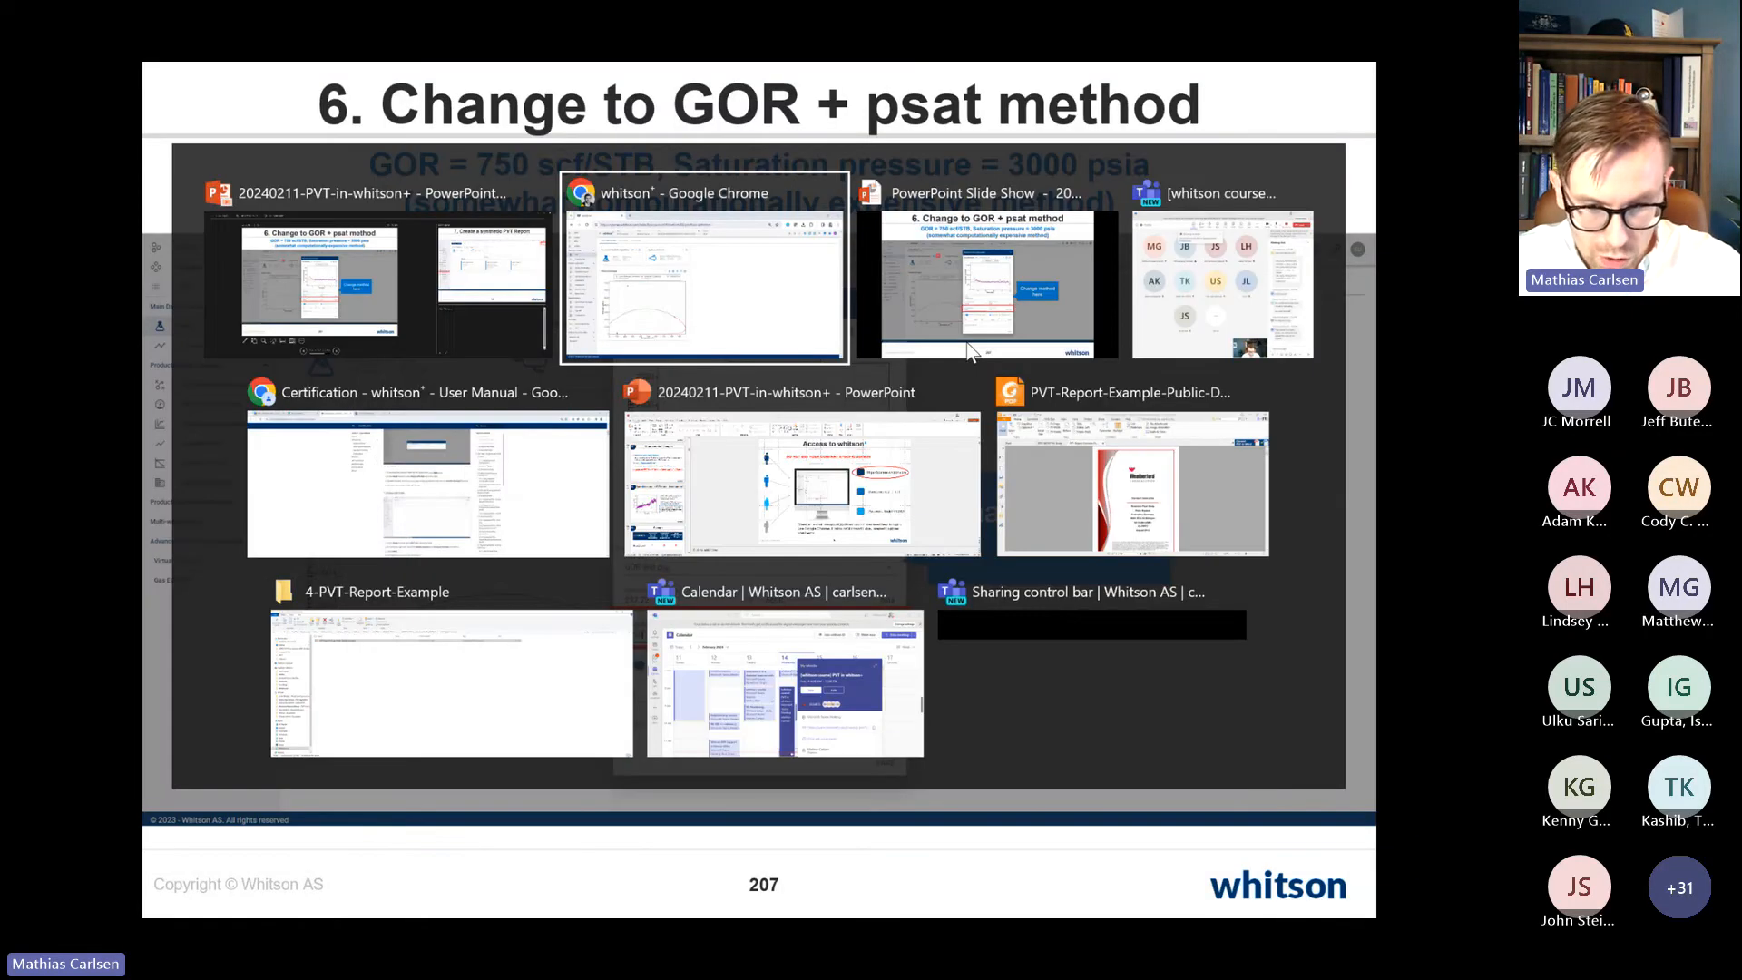
key(alt+Tab)
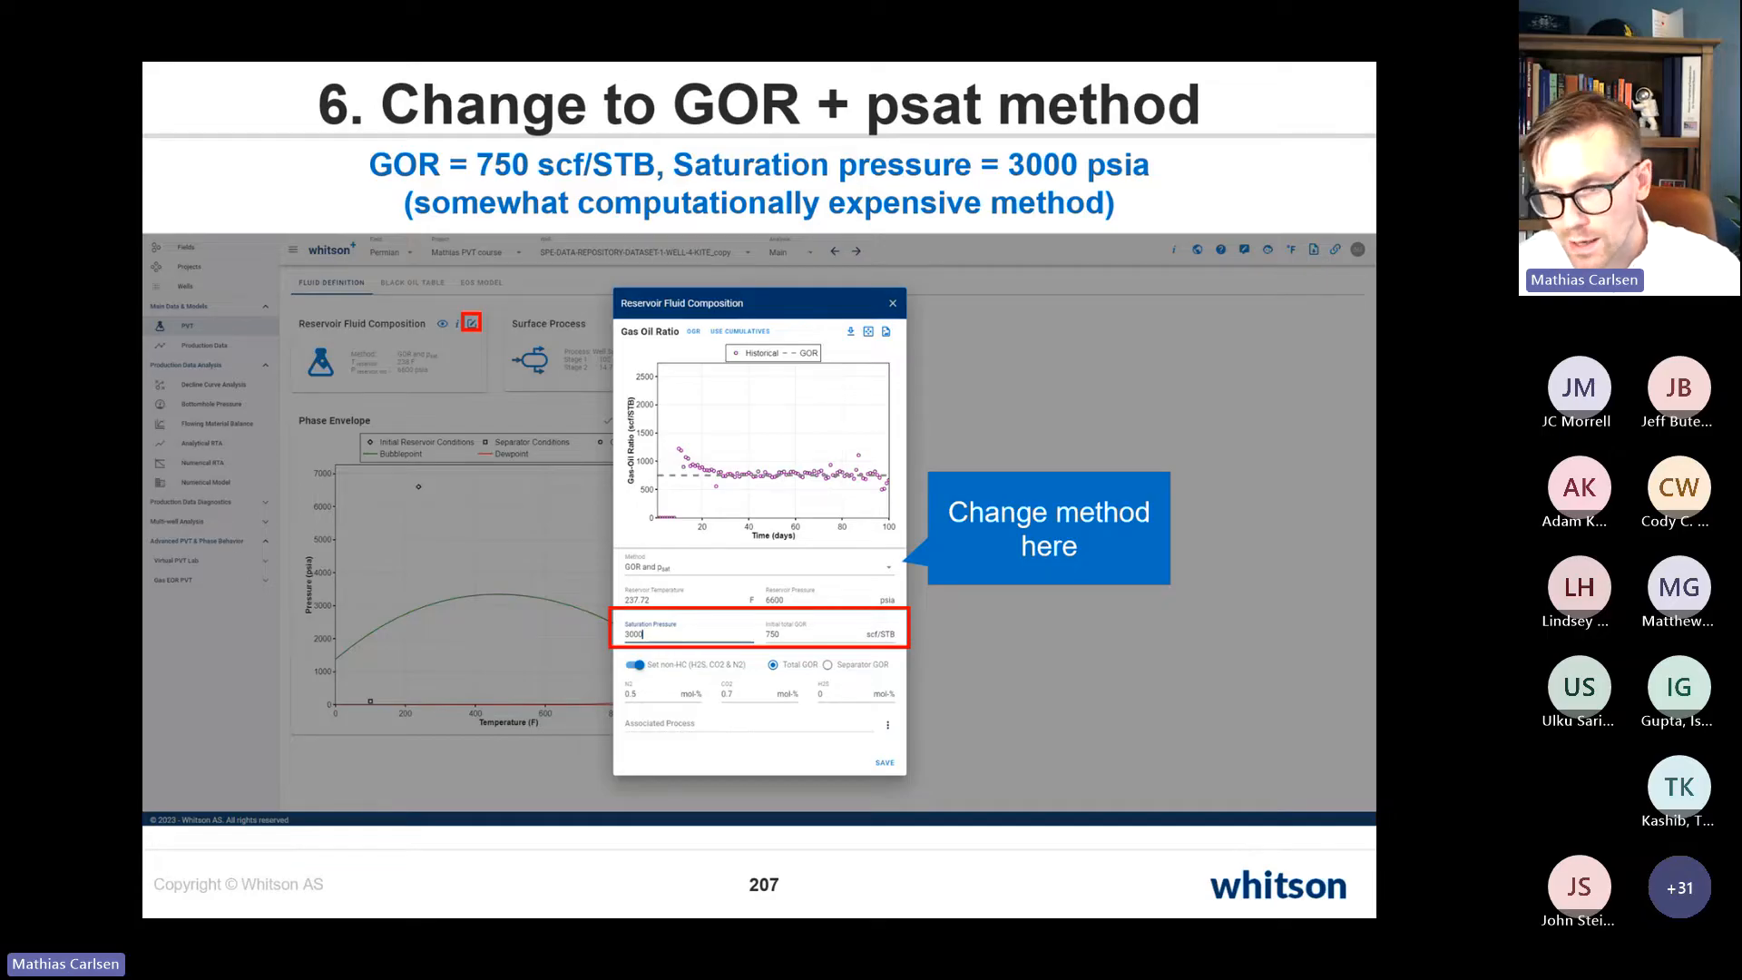
click(752, 390)
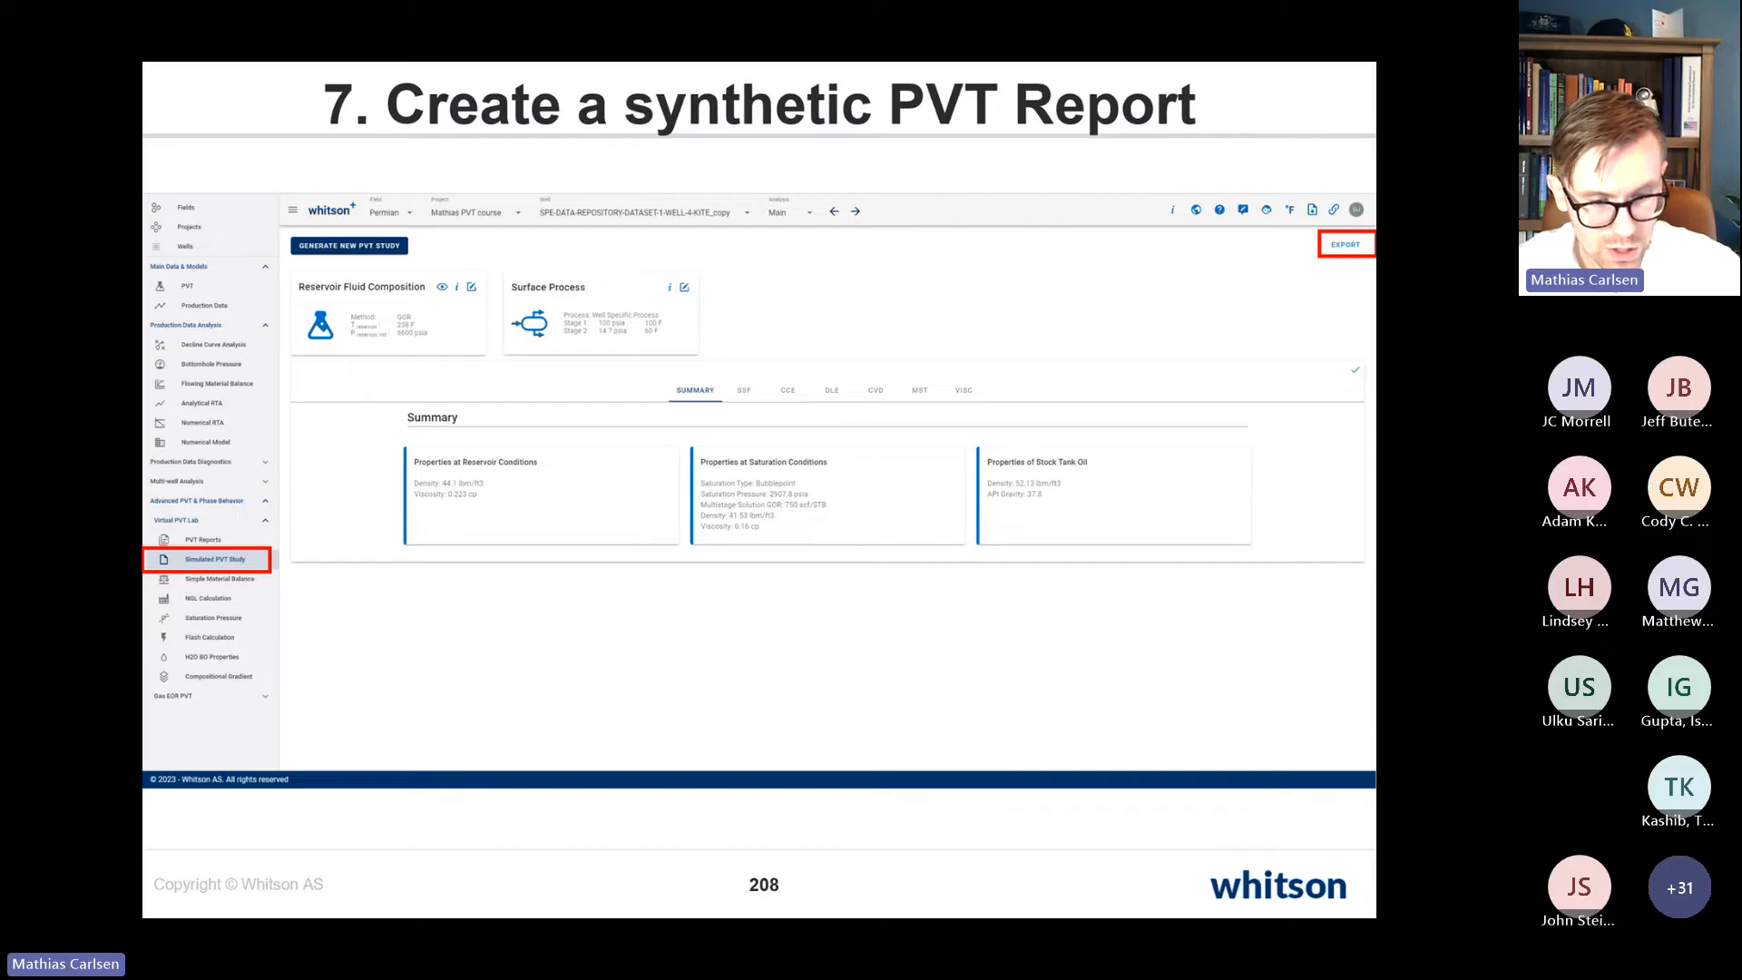
Step: Switch to whitson+, collapse the Multi-Well Analysis and Well Testing groups, and expand the Virtual PVT Lab tools
key(alt+Tab)
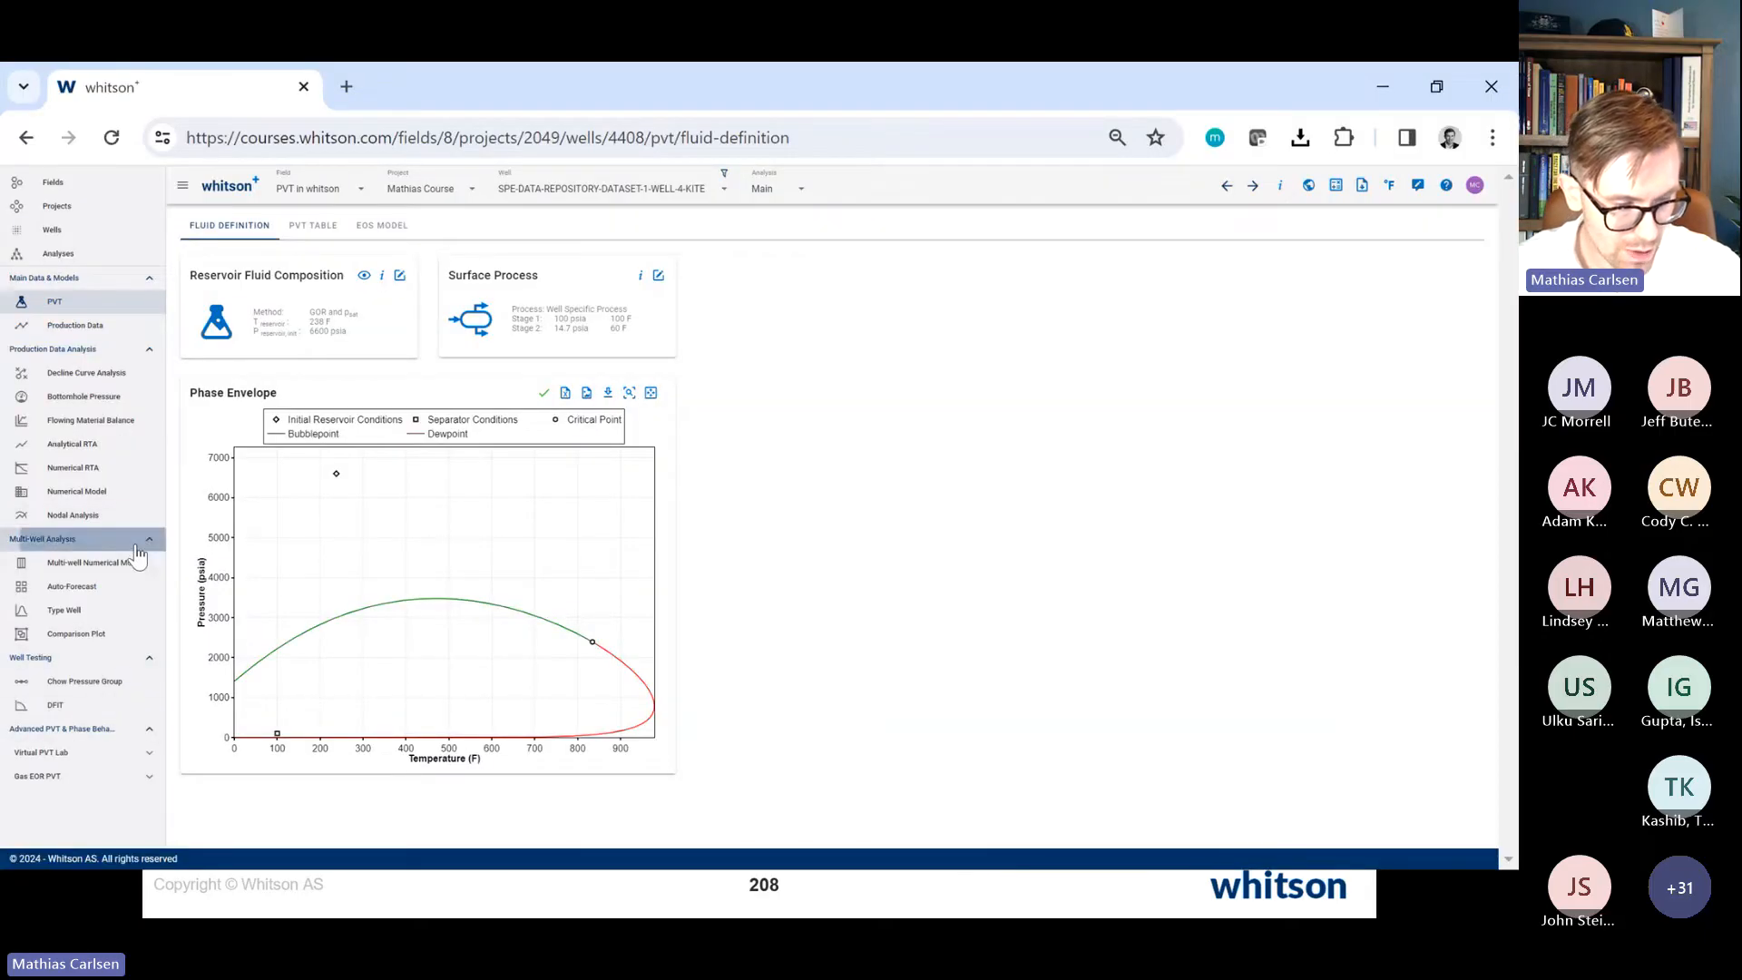
click(136, 546)
scroll(138, 549, up, 5)
click(176, 564)
click(173, 654)
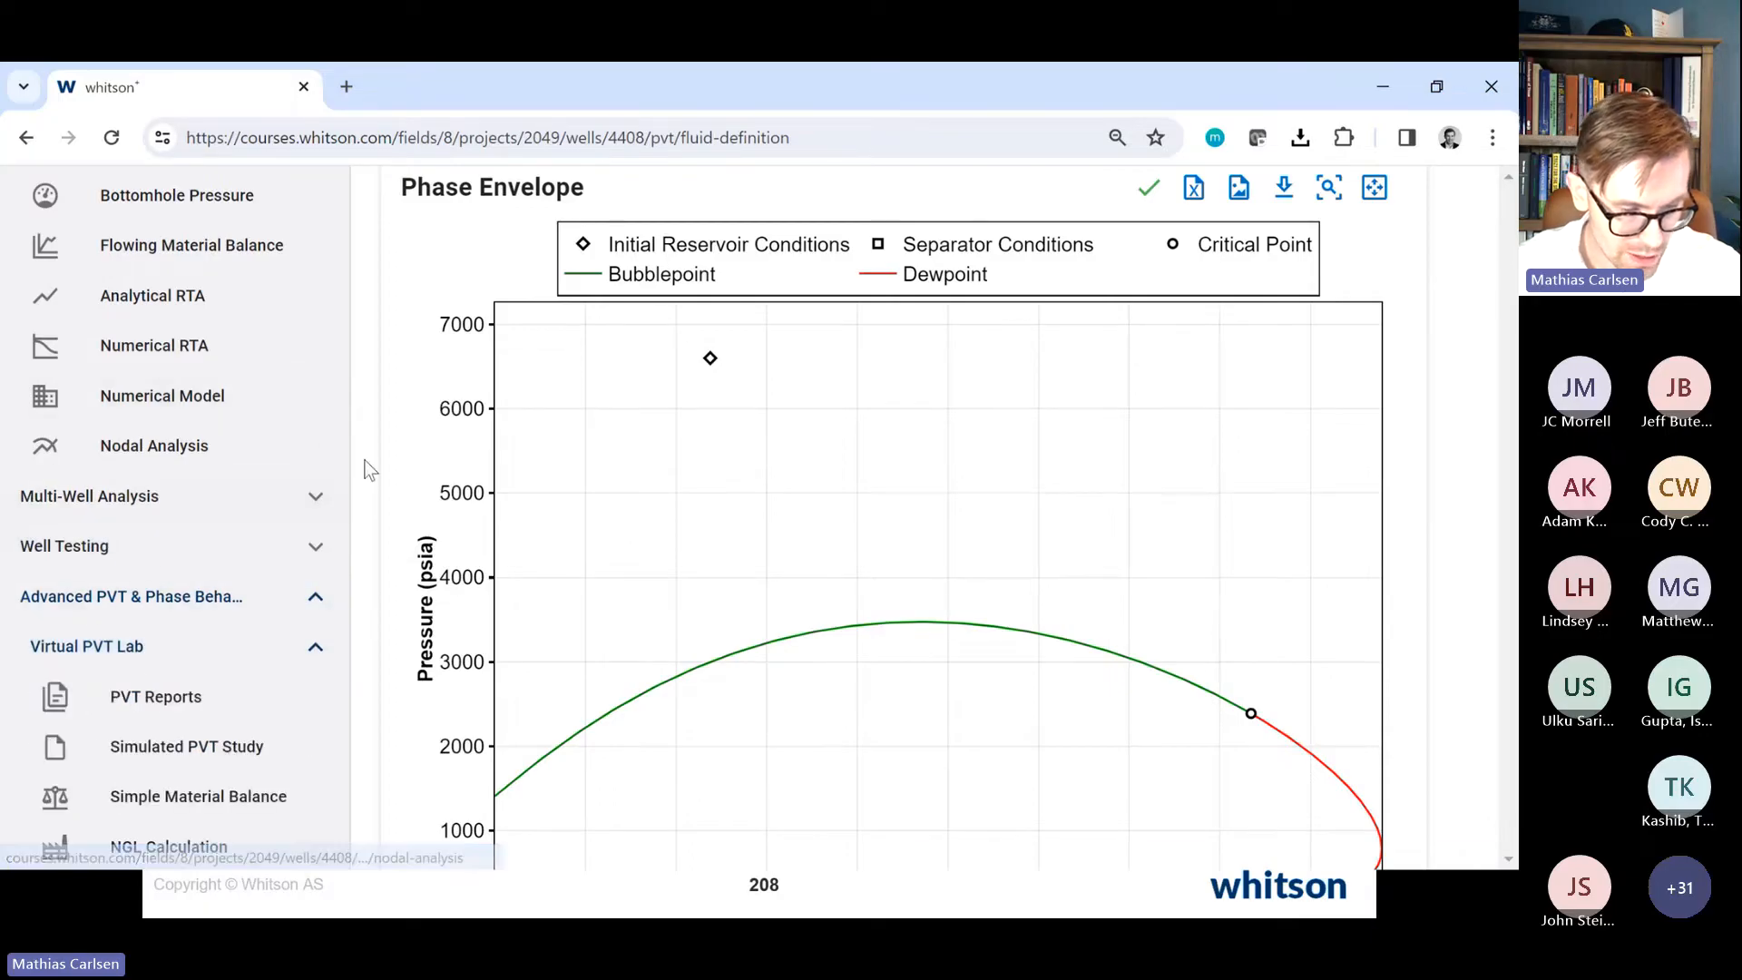
Step: Open the Simulated PVT Study tool in the Virtual PVT Lab and generate a new PVT study for the well
scroll(367, 469, down, 5)
click(127, 657)
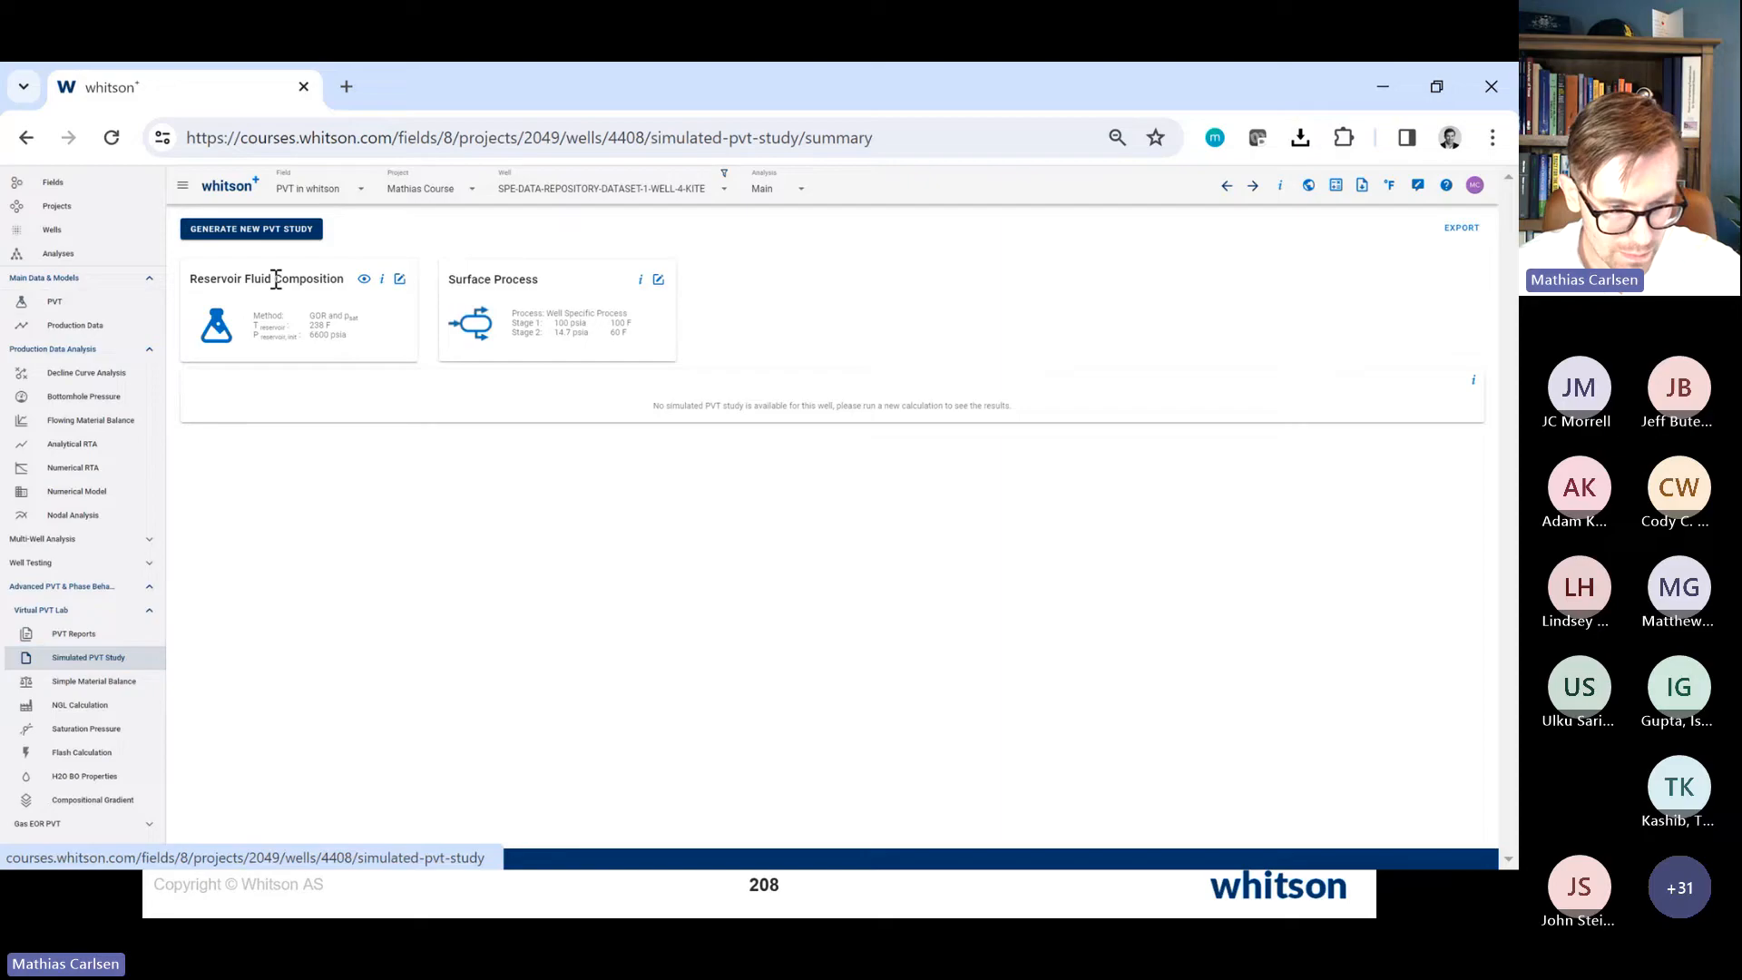
click(291, 234)
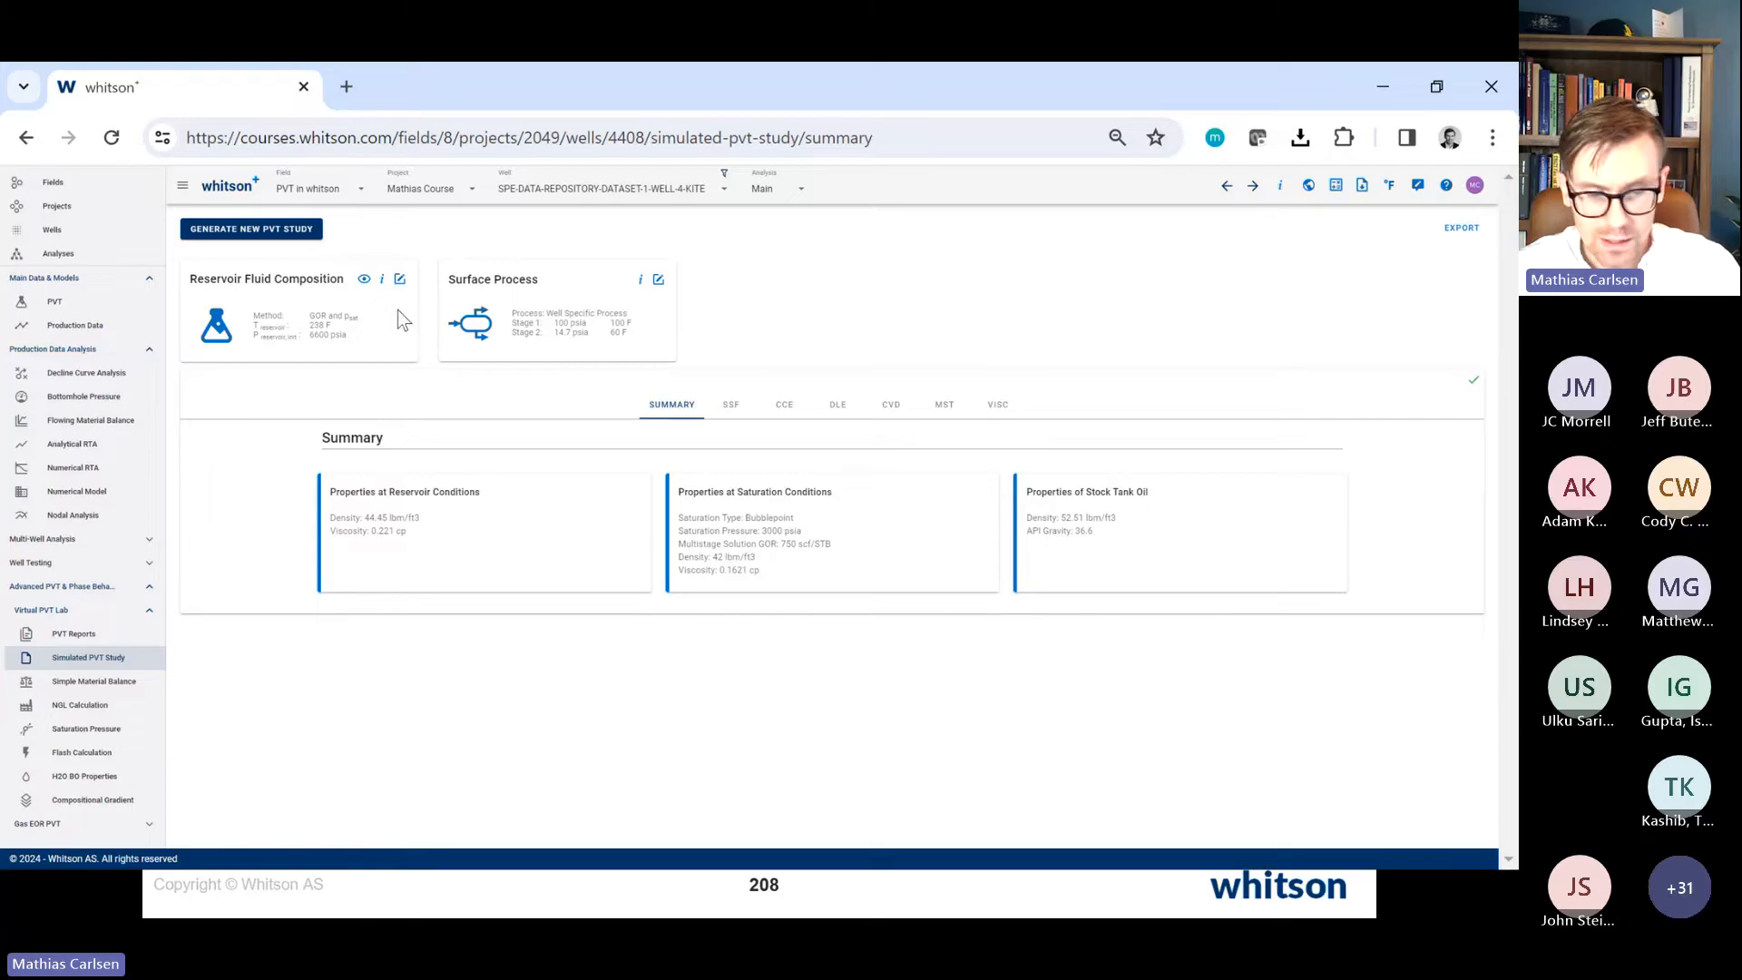
Step: View the reservoir fluid composition used in the study, close it, and review the study summary
click(364, 280)
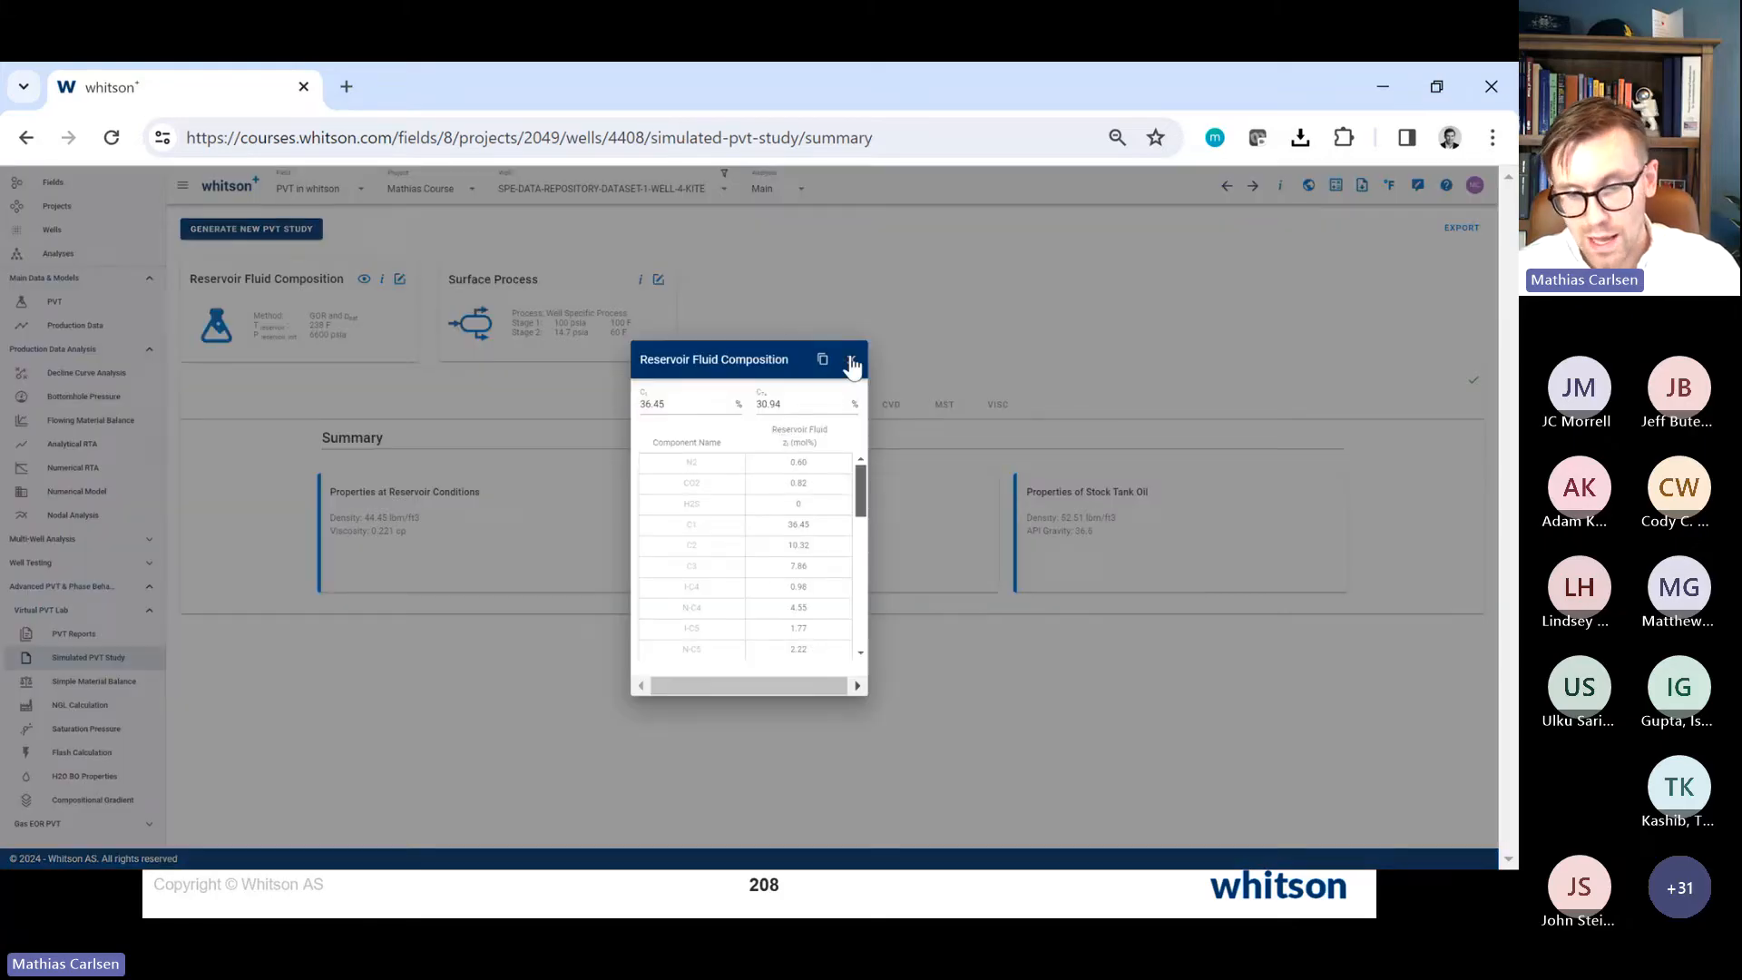
click(851, 363)
scroll(428, 466, up, 5)
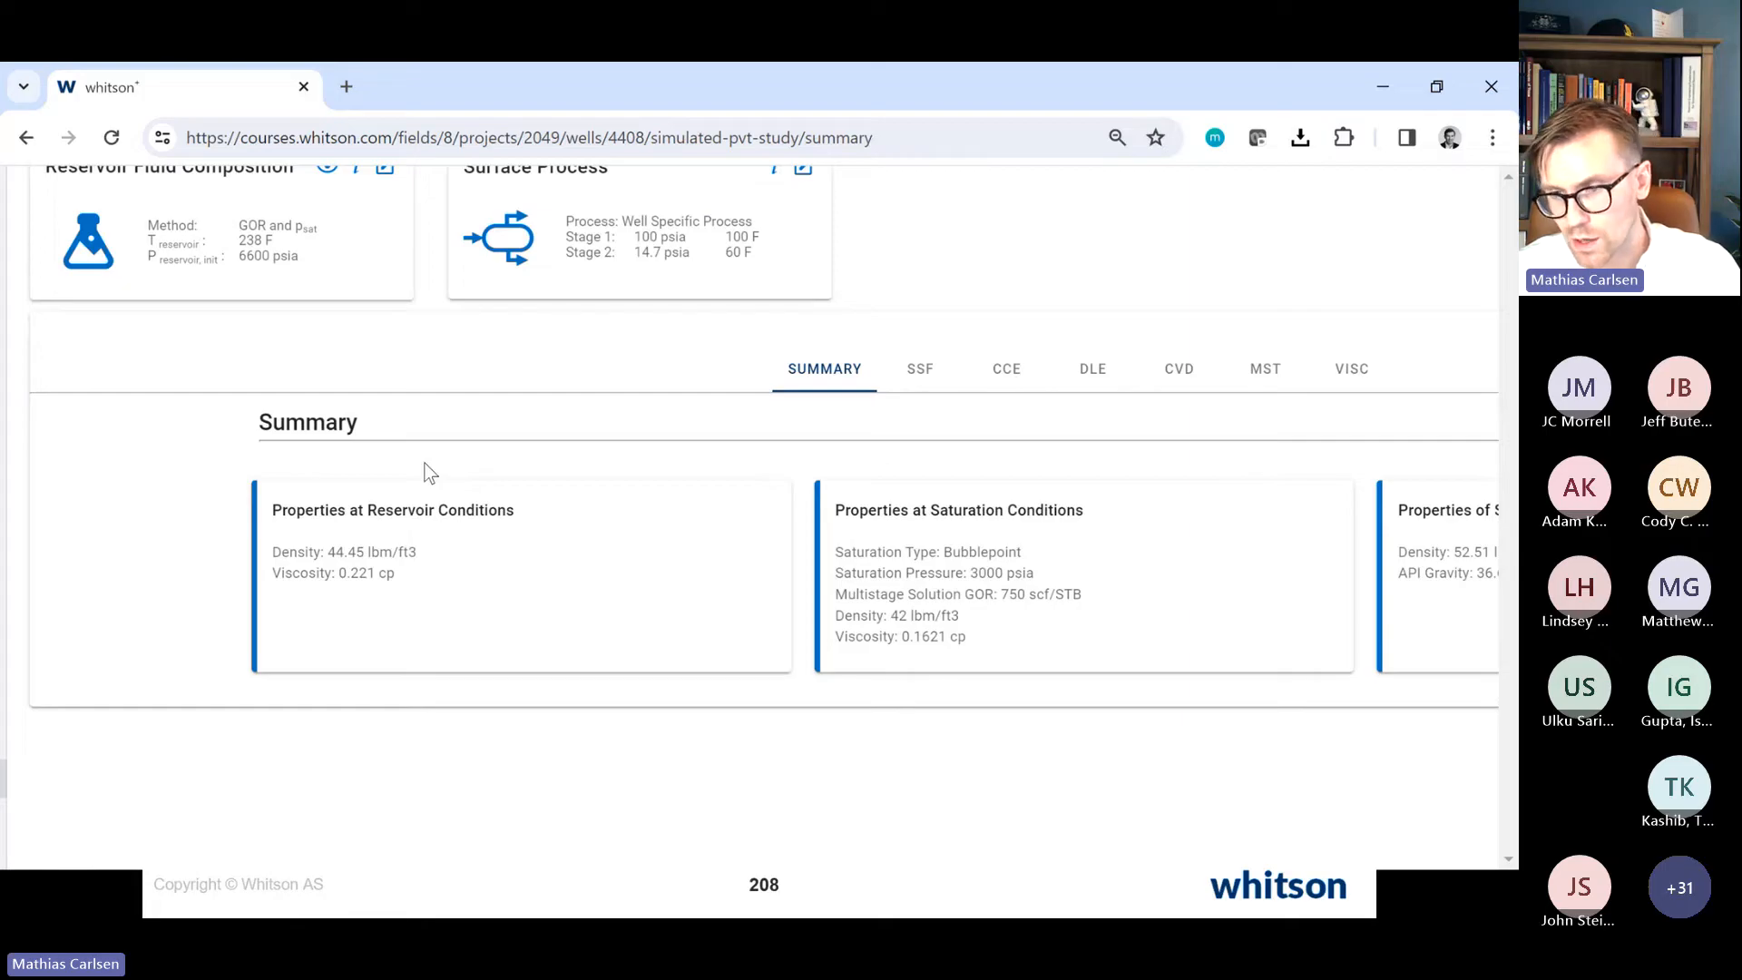
scroll(431, 473, down, 5)
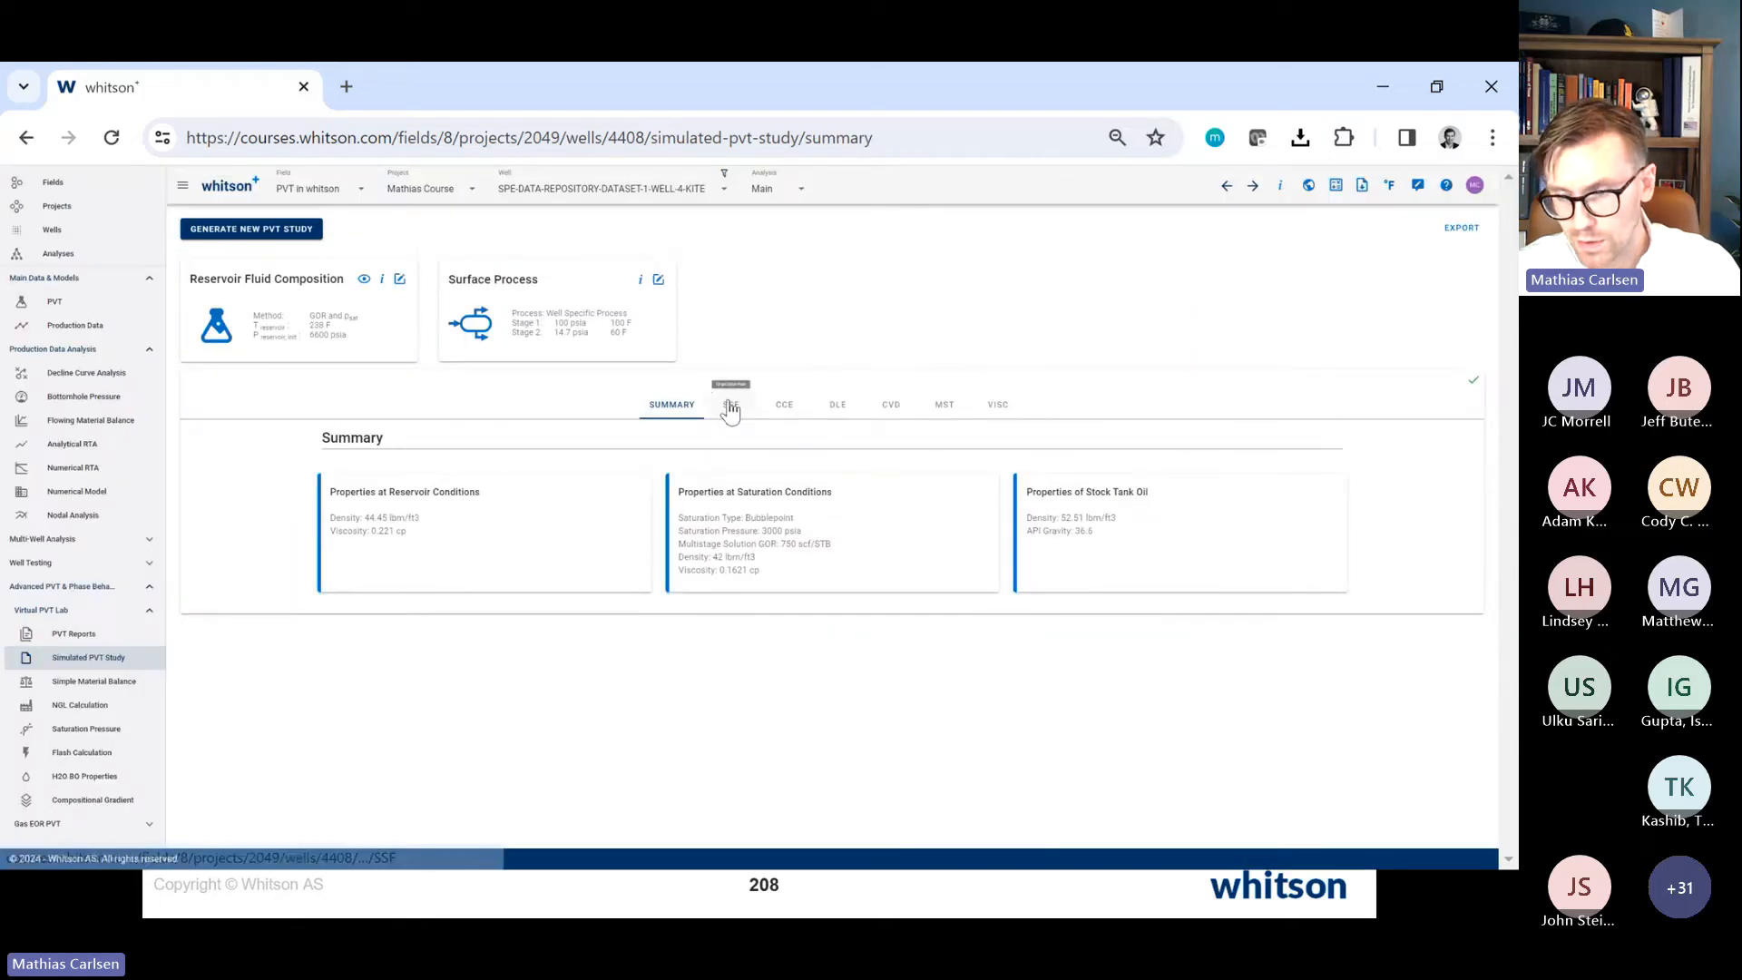
Step: Look through the CCE, DLE, CVD, VISC and MST results of the simulated study and return to its summary
click(784, 420)
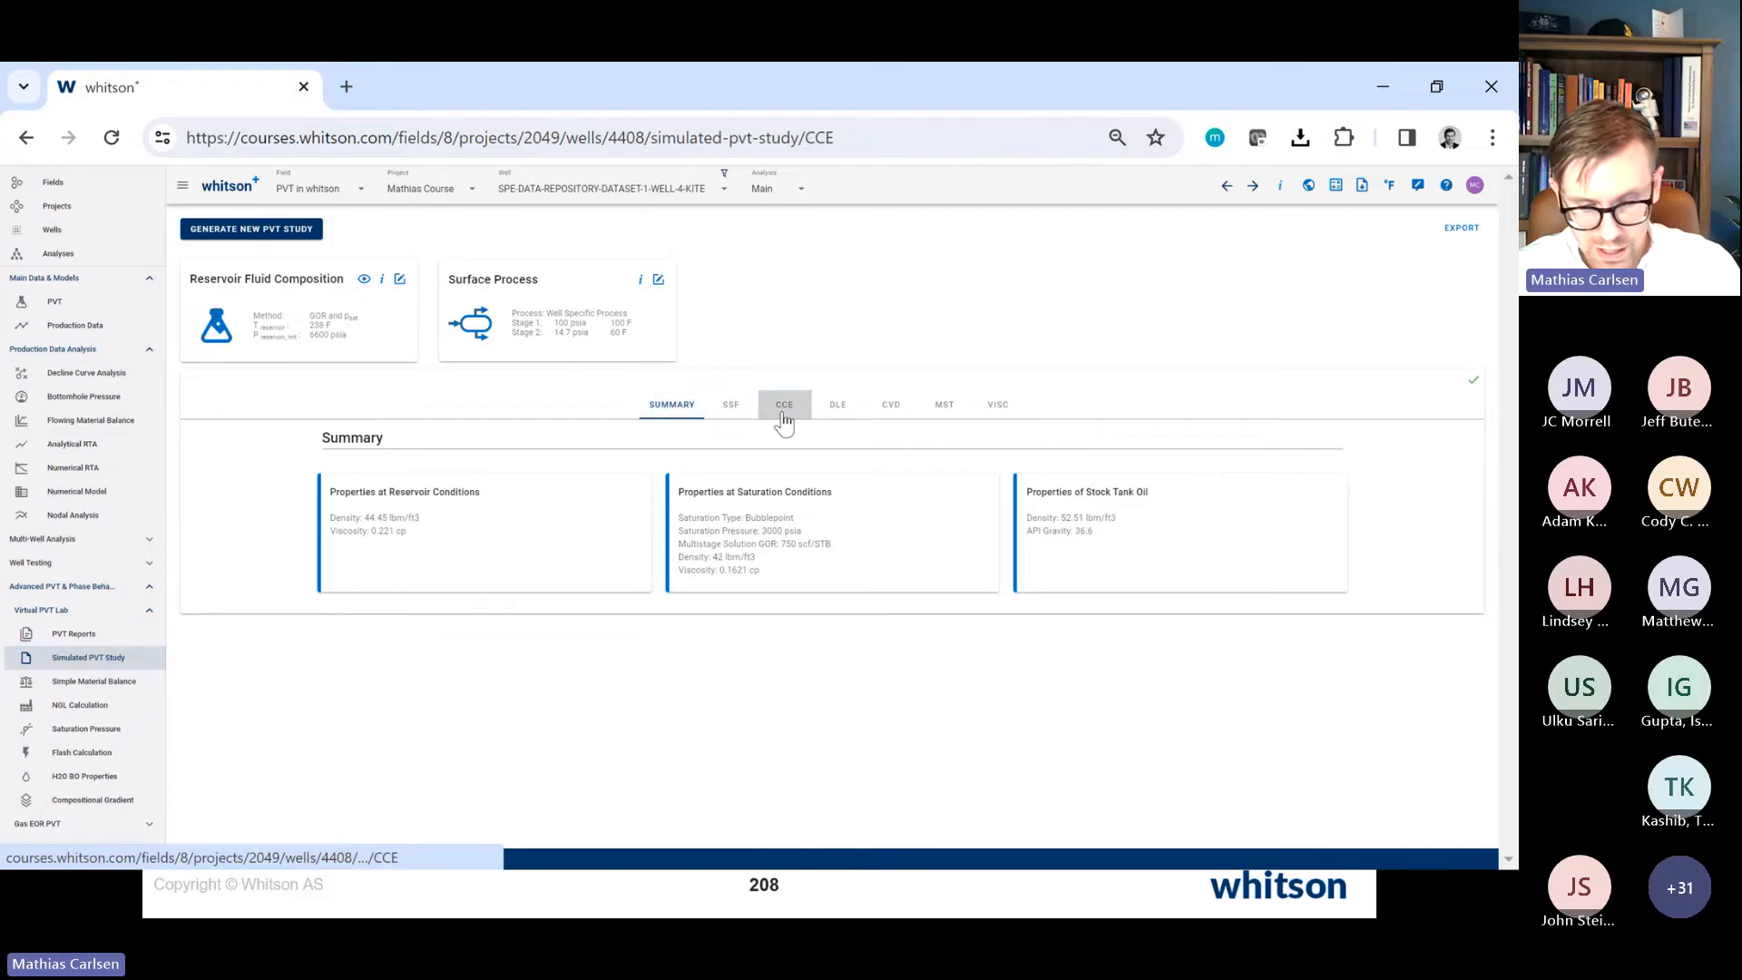
click(850, 420)
click(891, 406)
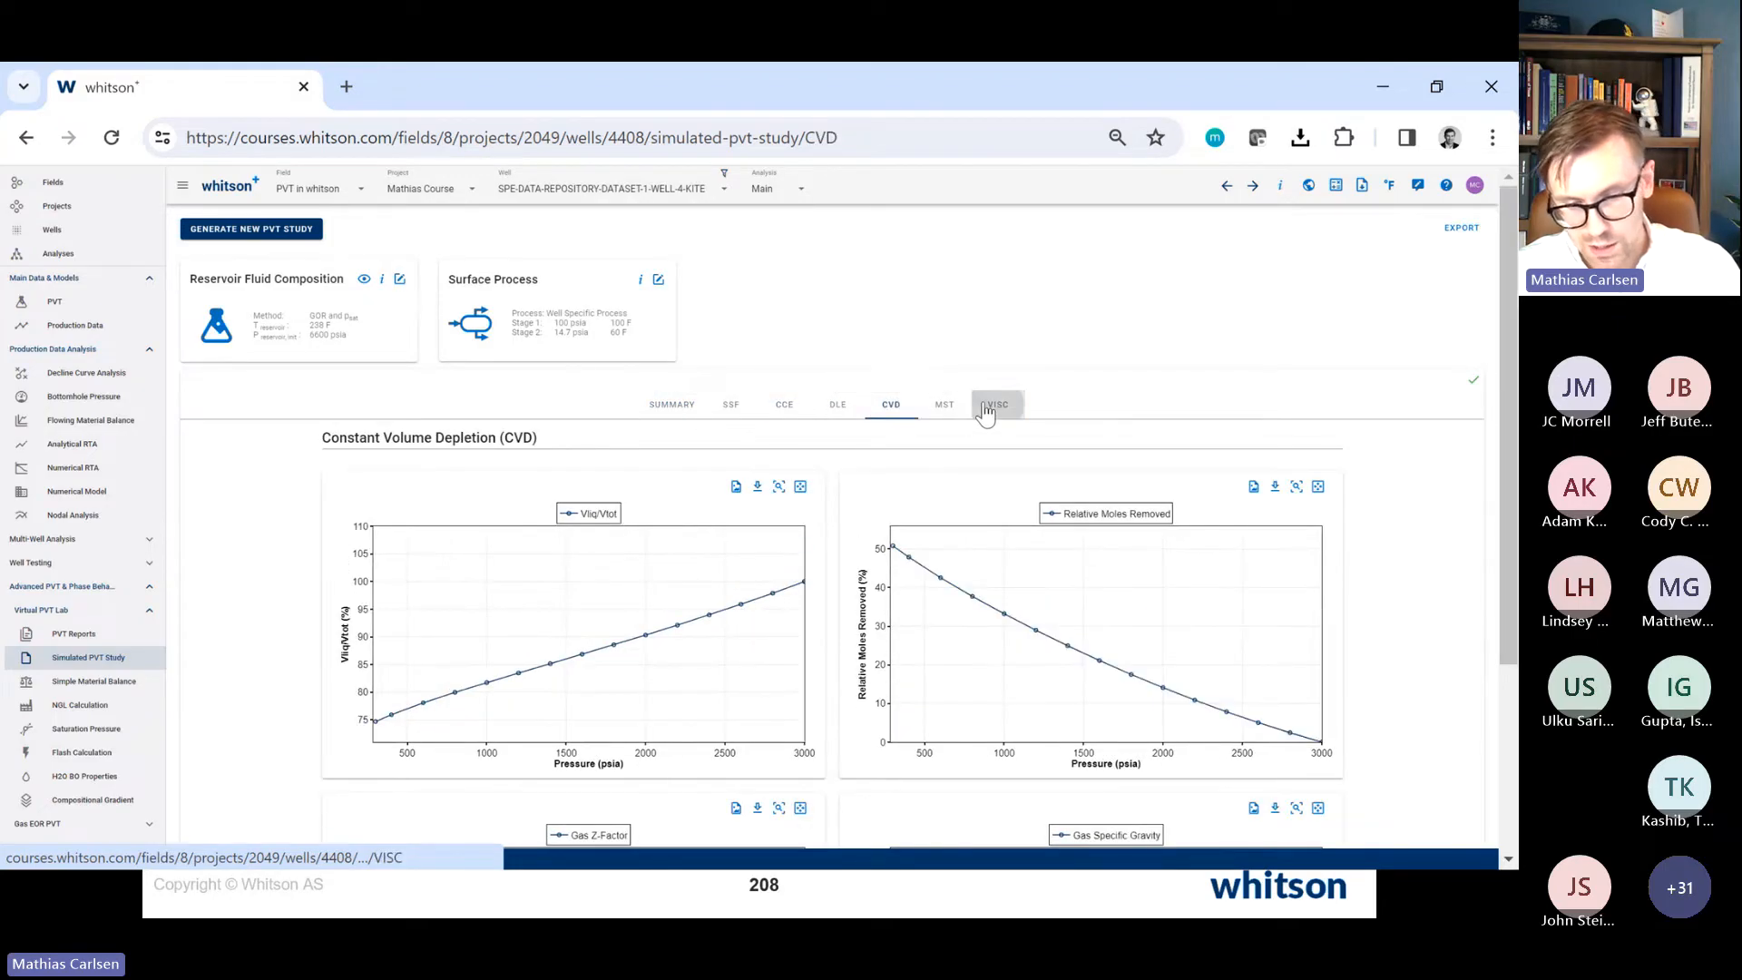
click(986, 410)
click(948, 409)
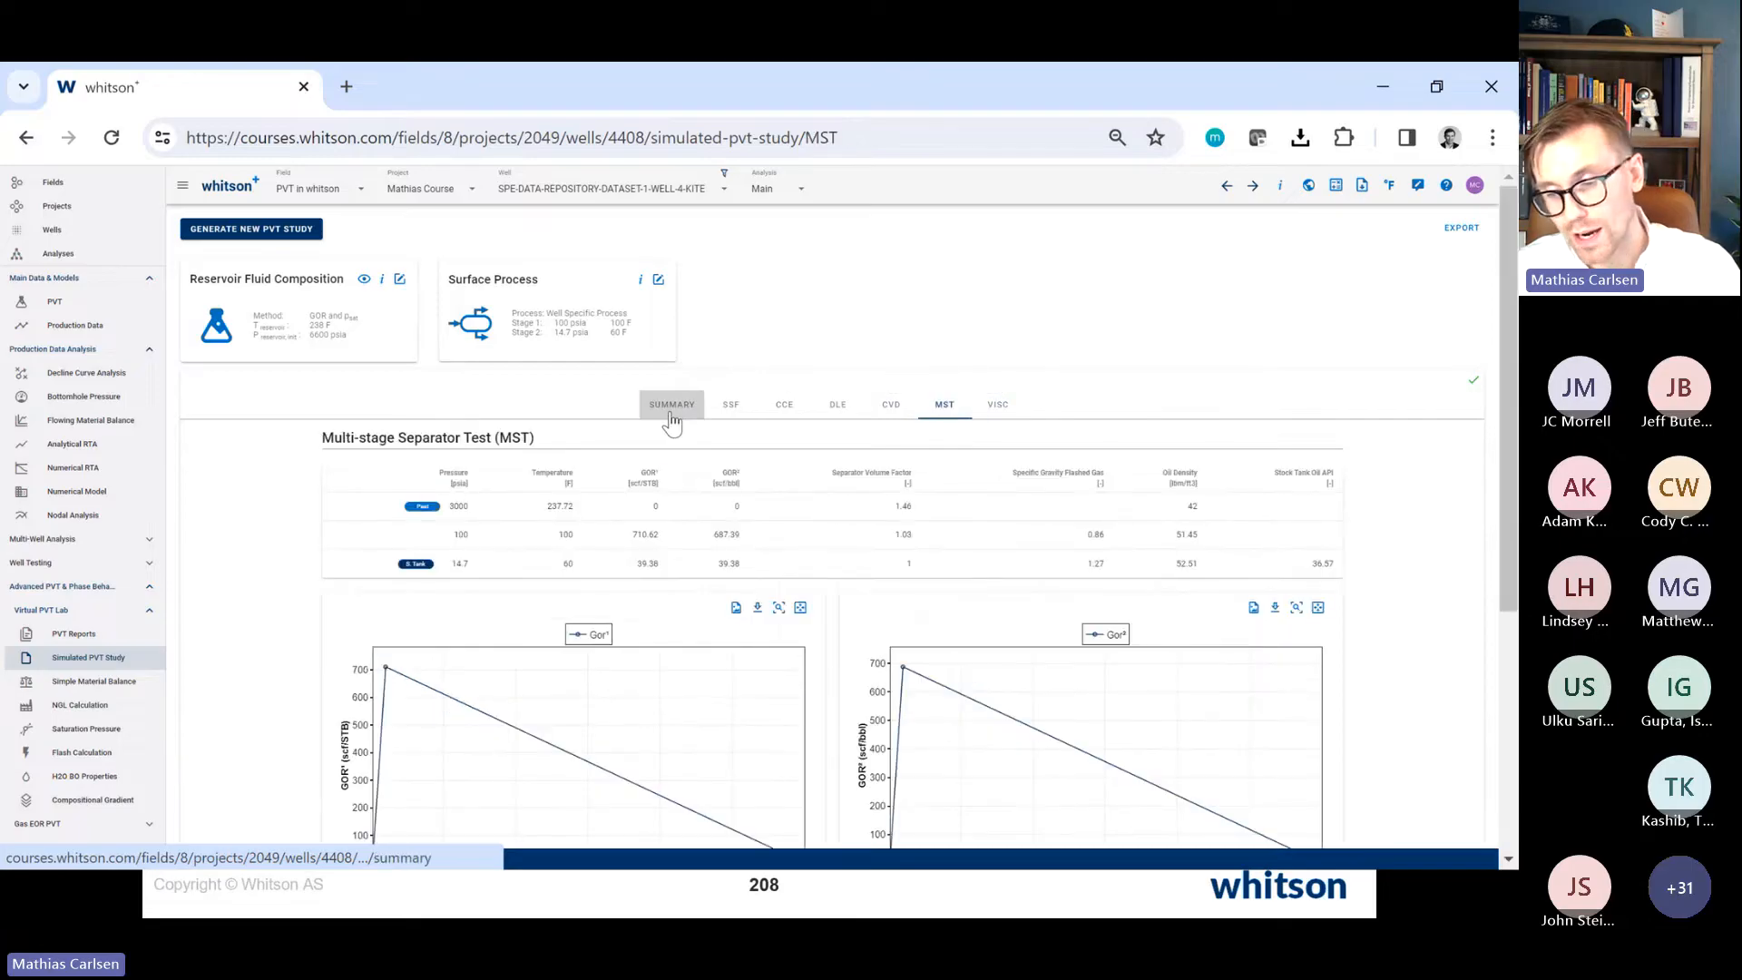
click(672, 419)
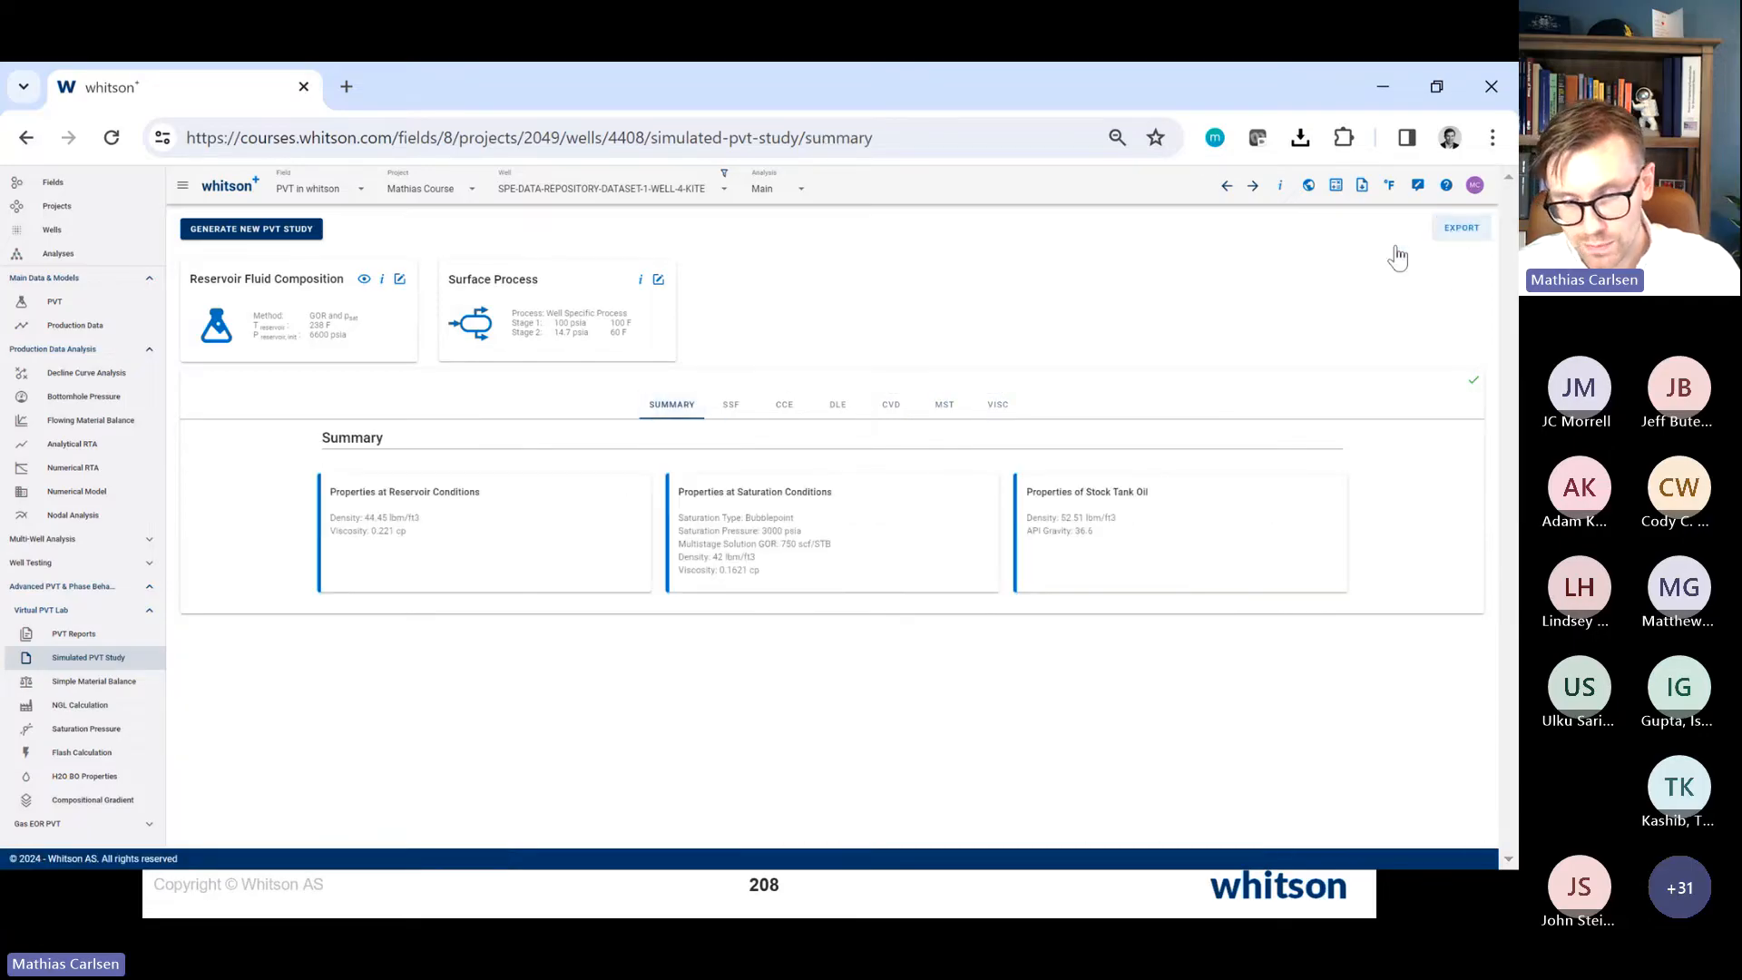
Step: Export the simulated PVT study, open the workbook in Excel and look over its front page
click(1461, 228)
key(Return)
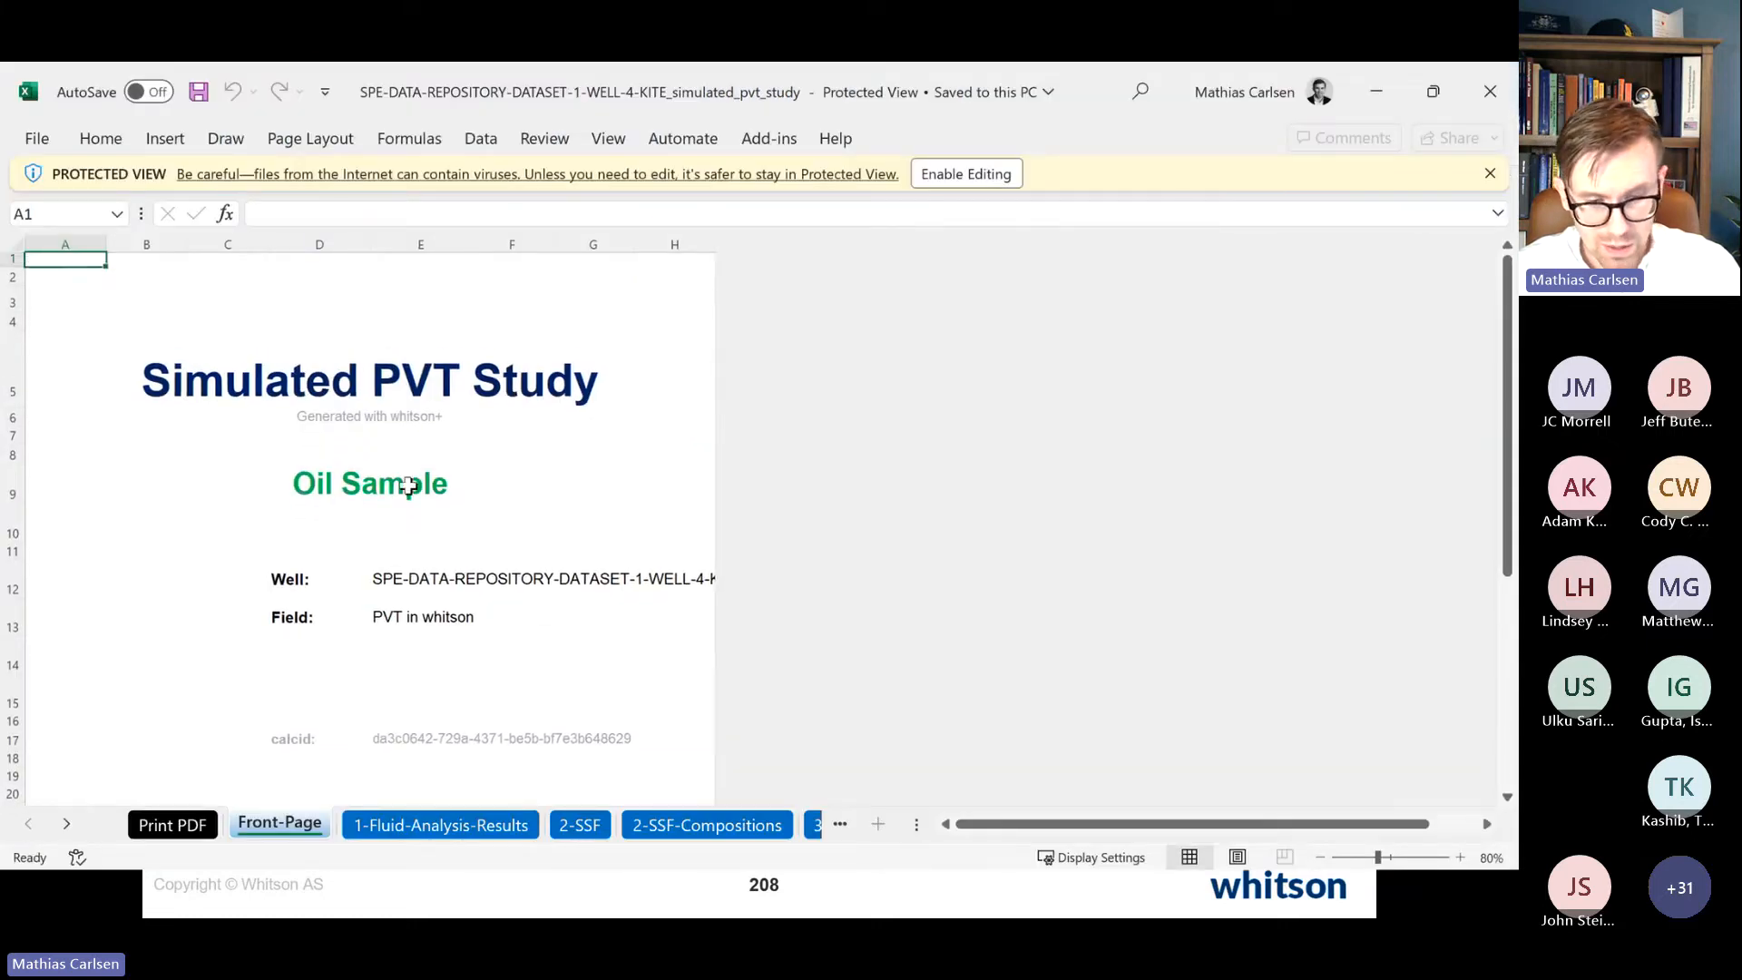
scroll(342, 482, down, 10)
scroll(342, 482, up, 9)
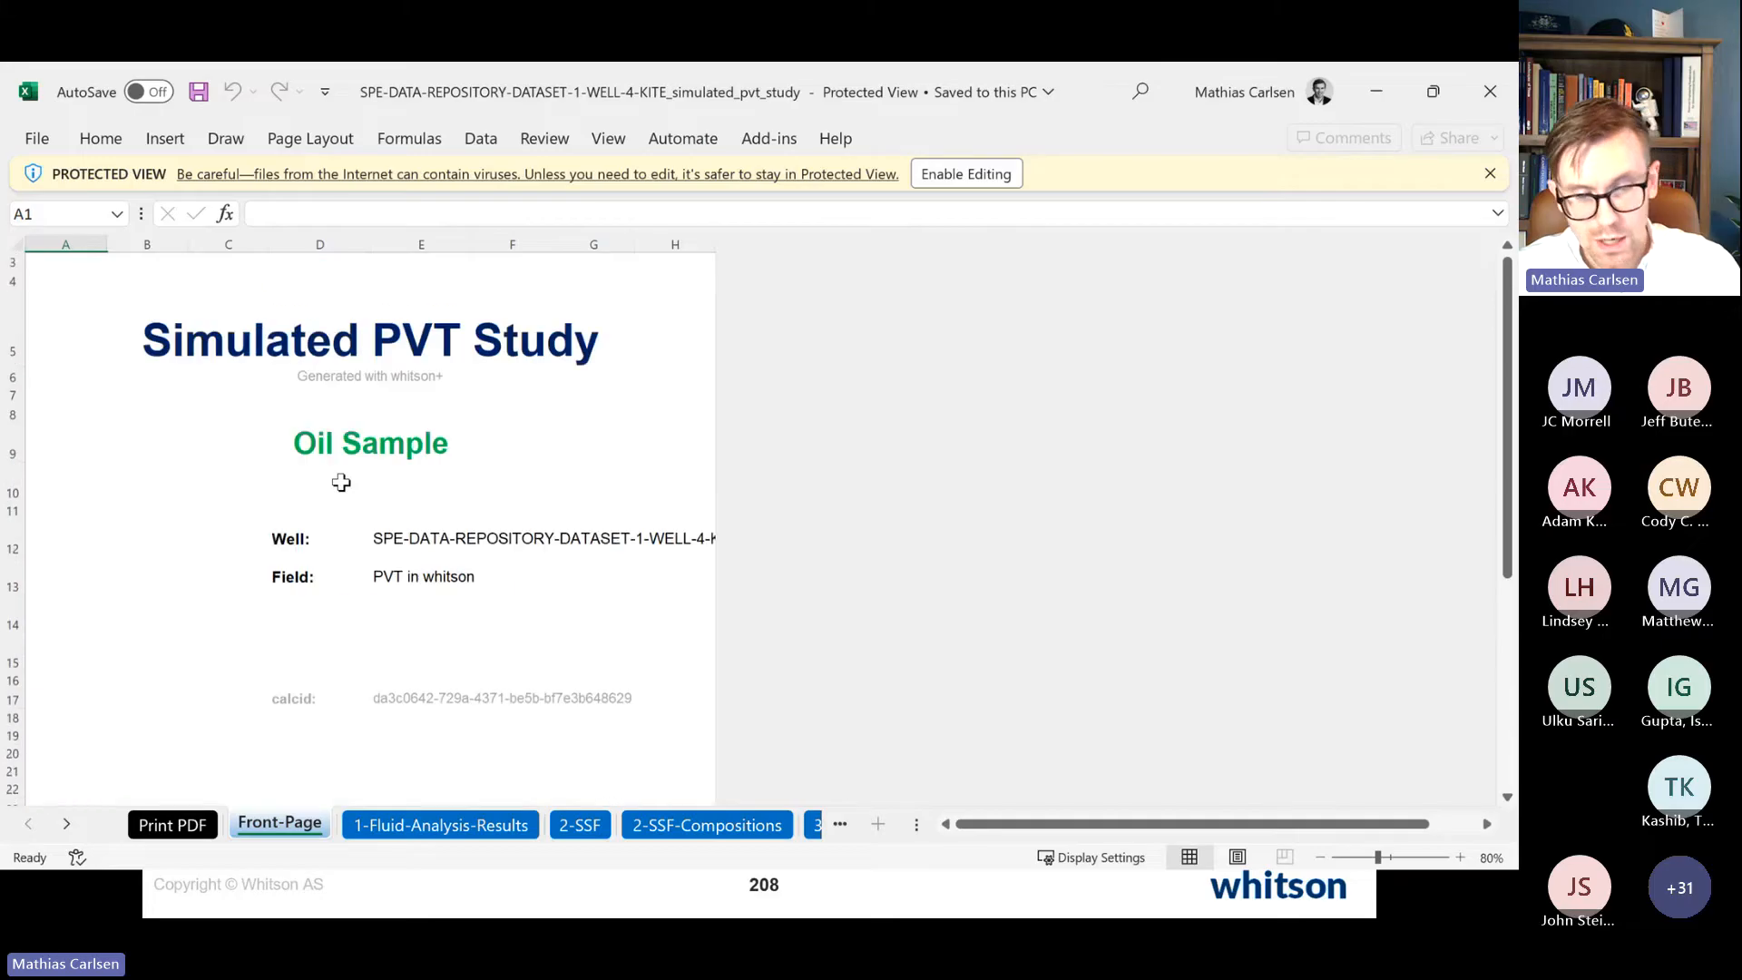
scroll(341, 481, up, 1)
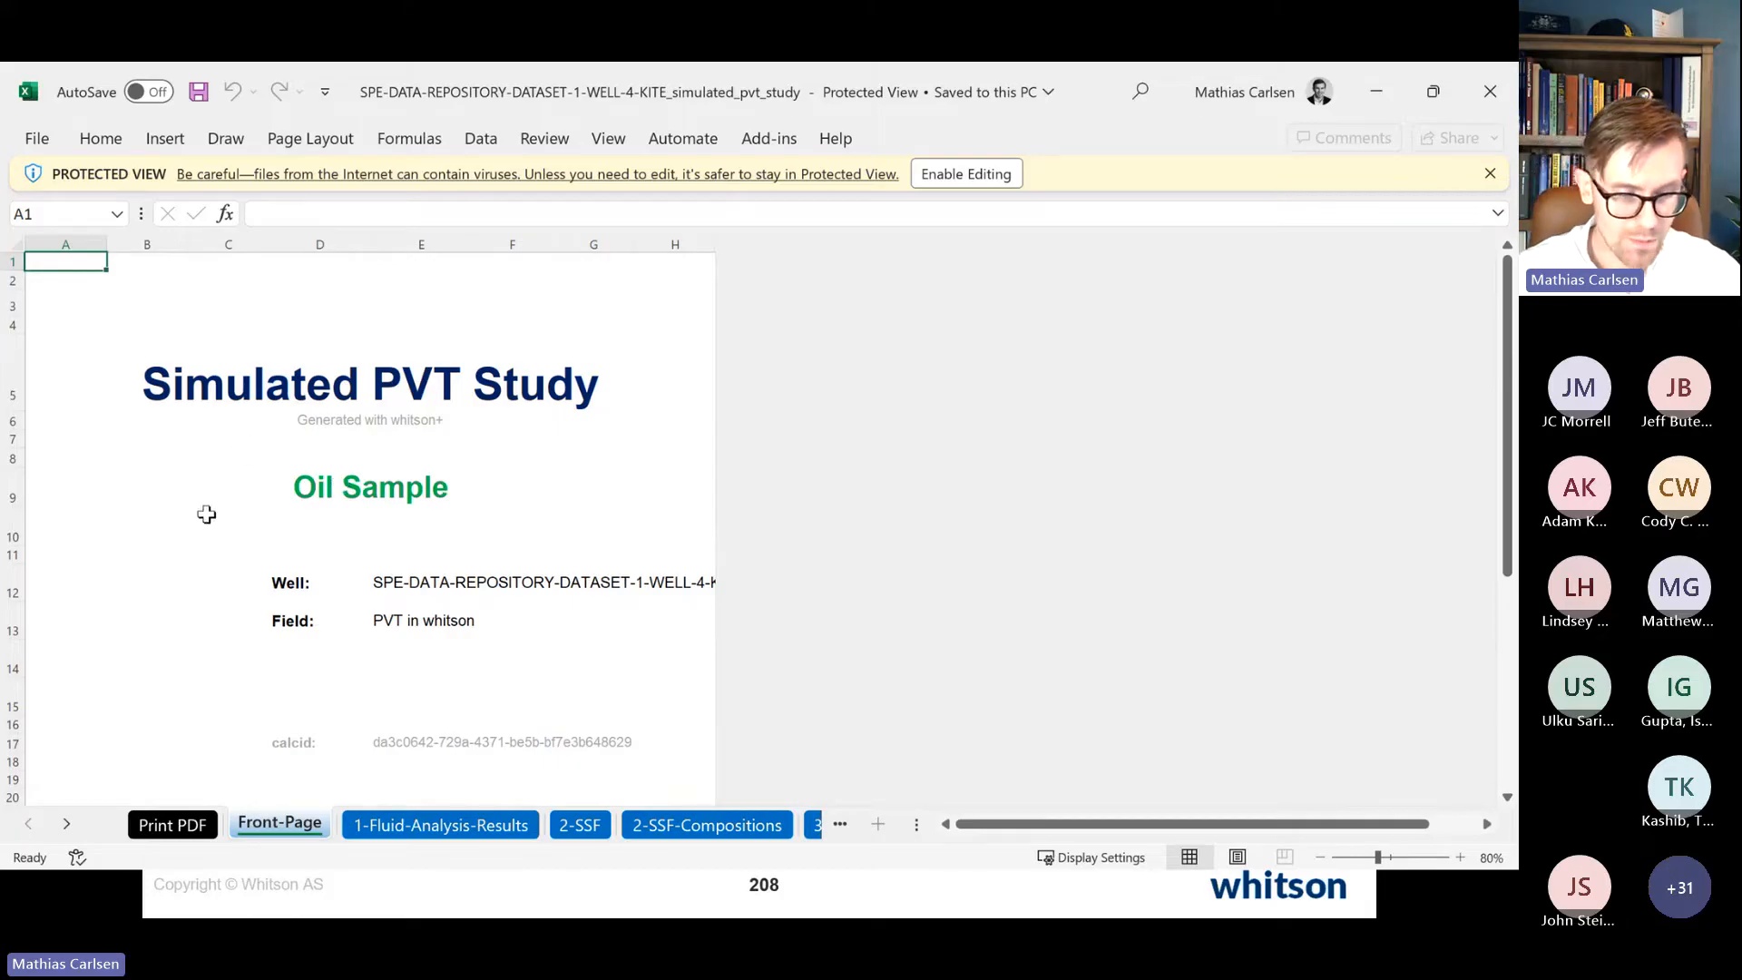
Step: Check the rest of the front page and the Print PDF sheet of the exported workbook, and close it
scroll(304, 447, down, 6)
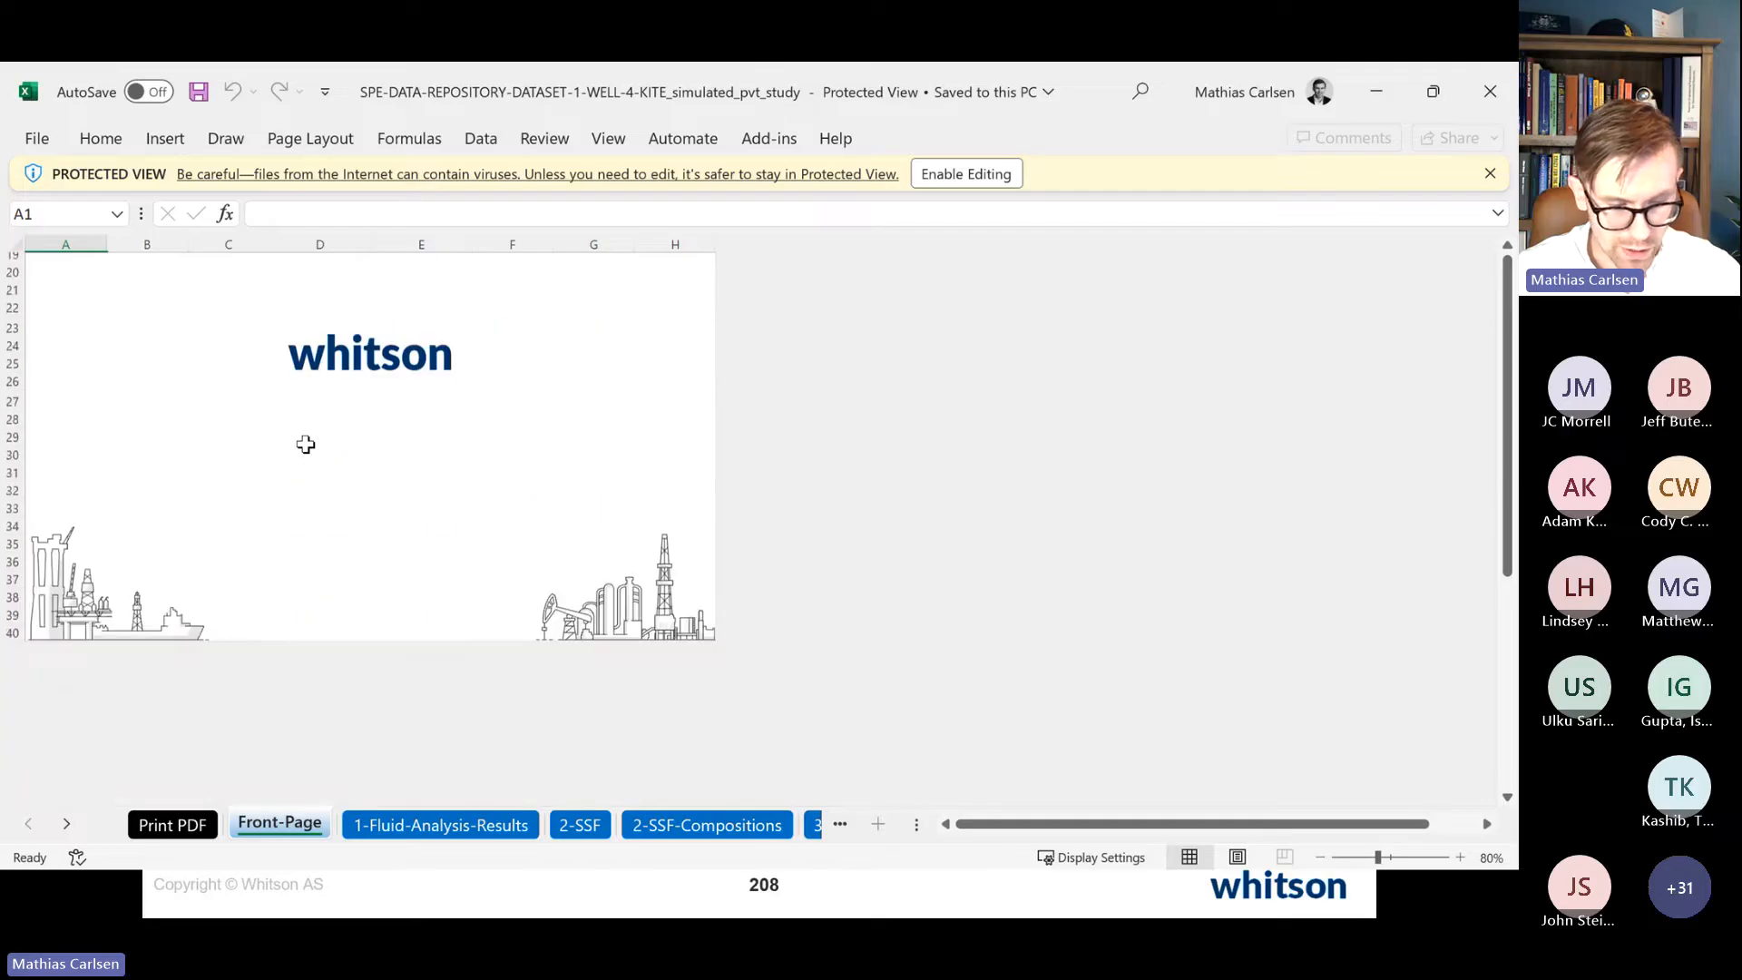
scroll(305, 444, up, 6)
click(181, 824)
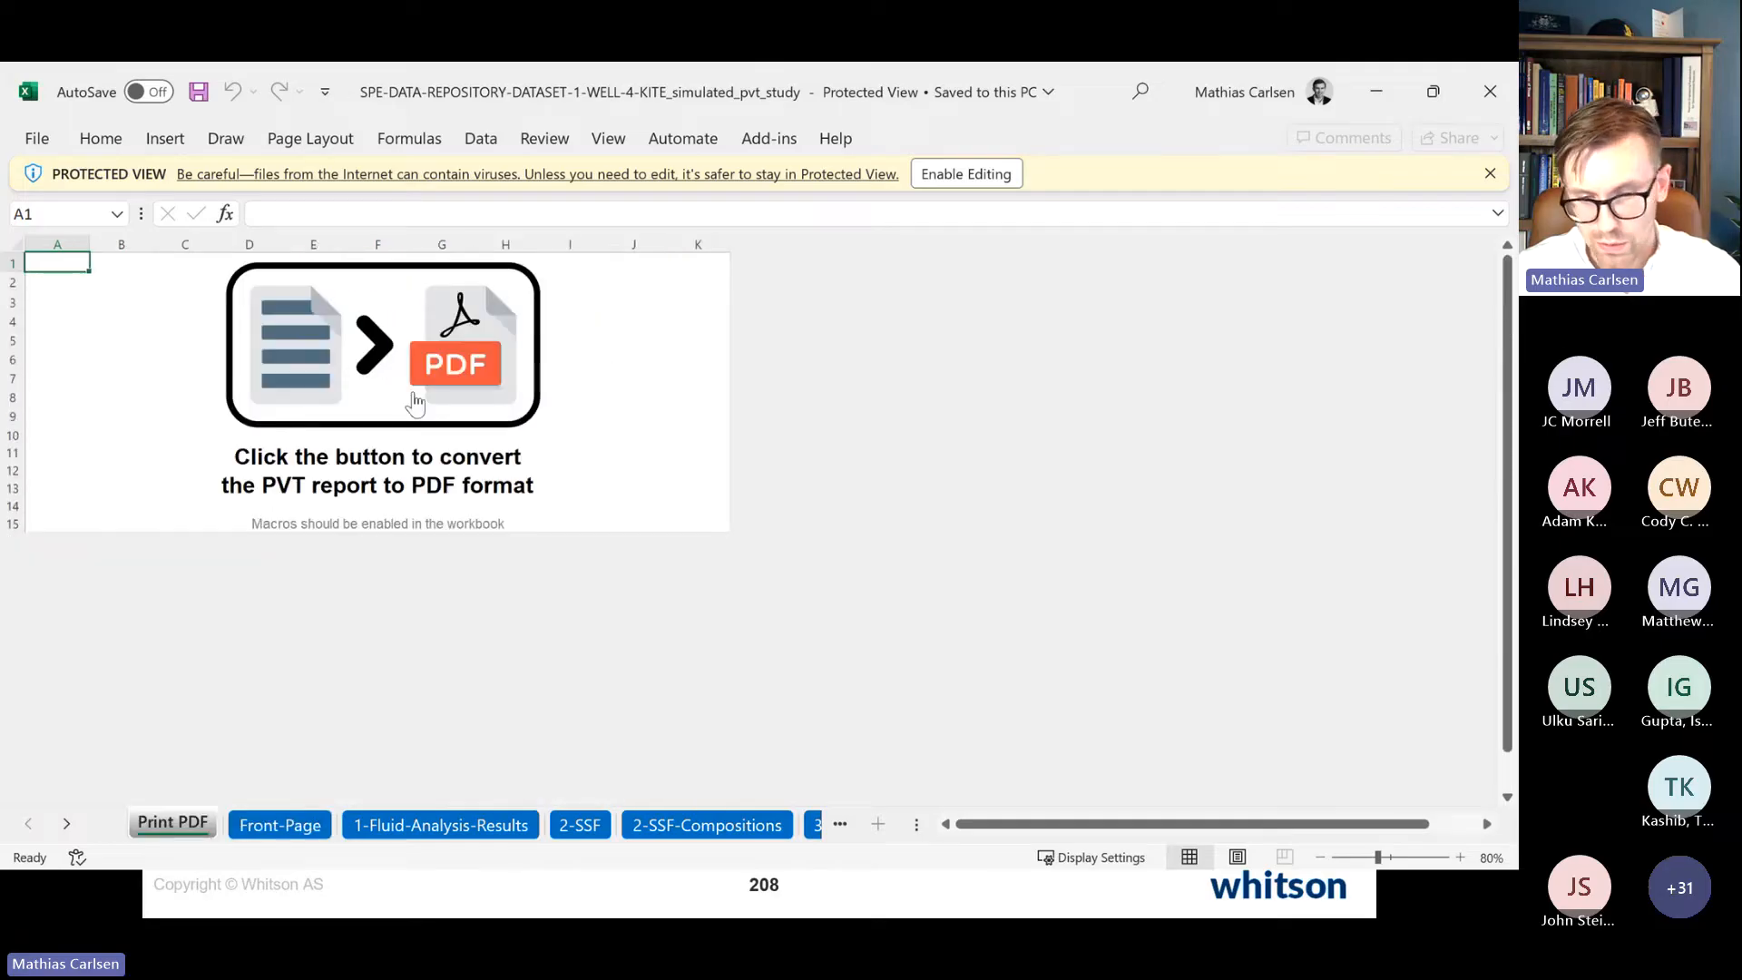
click(1489, 102)
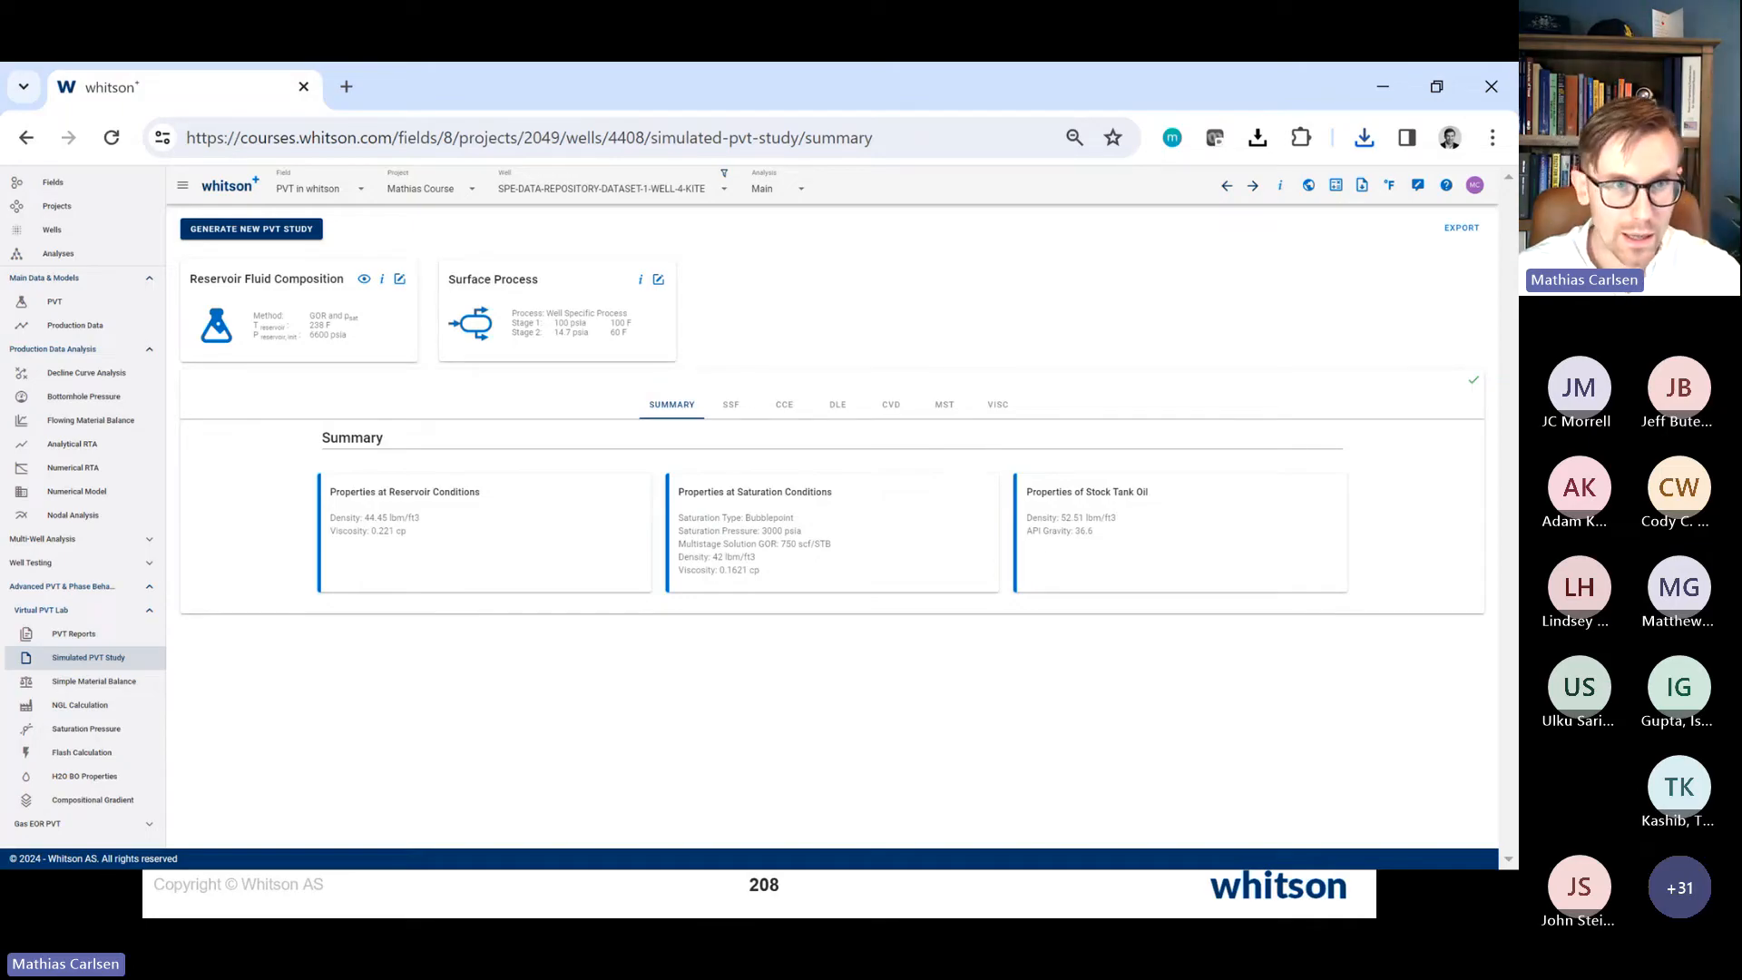
Step: Switch to PowerPoint, reveal the reservoir fluid type question on the synthetic PVT report slide, and return to whitson+
key(alt+Tab)
key(alt+Tab)
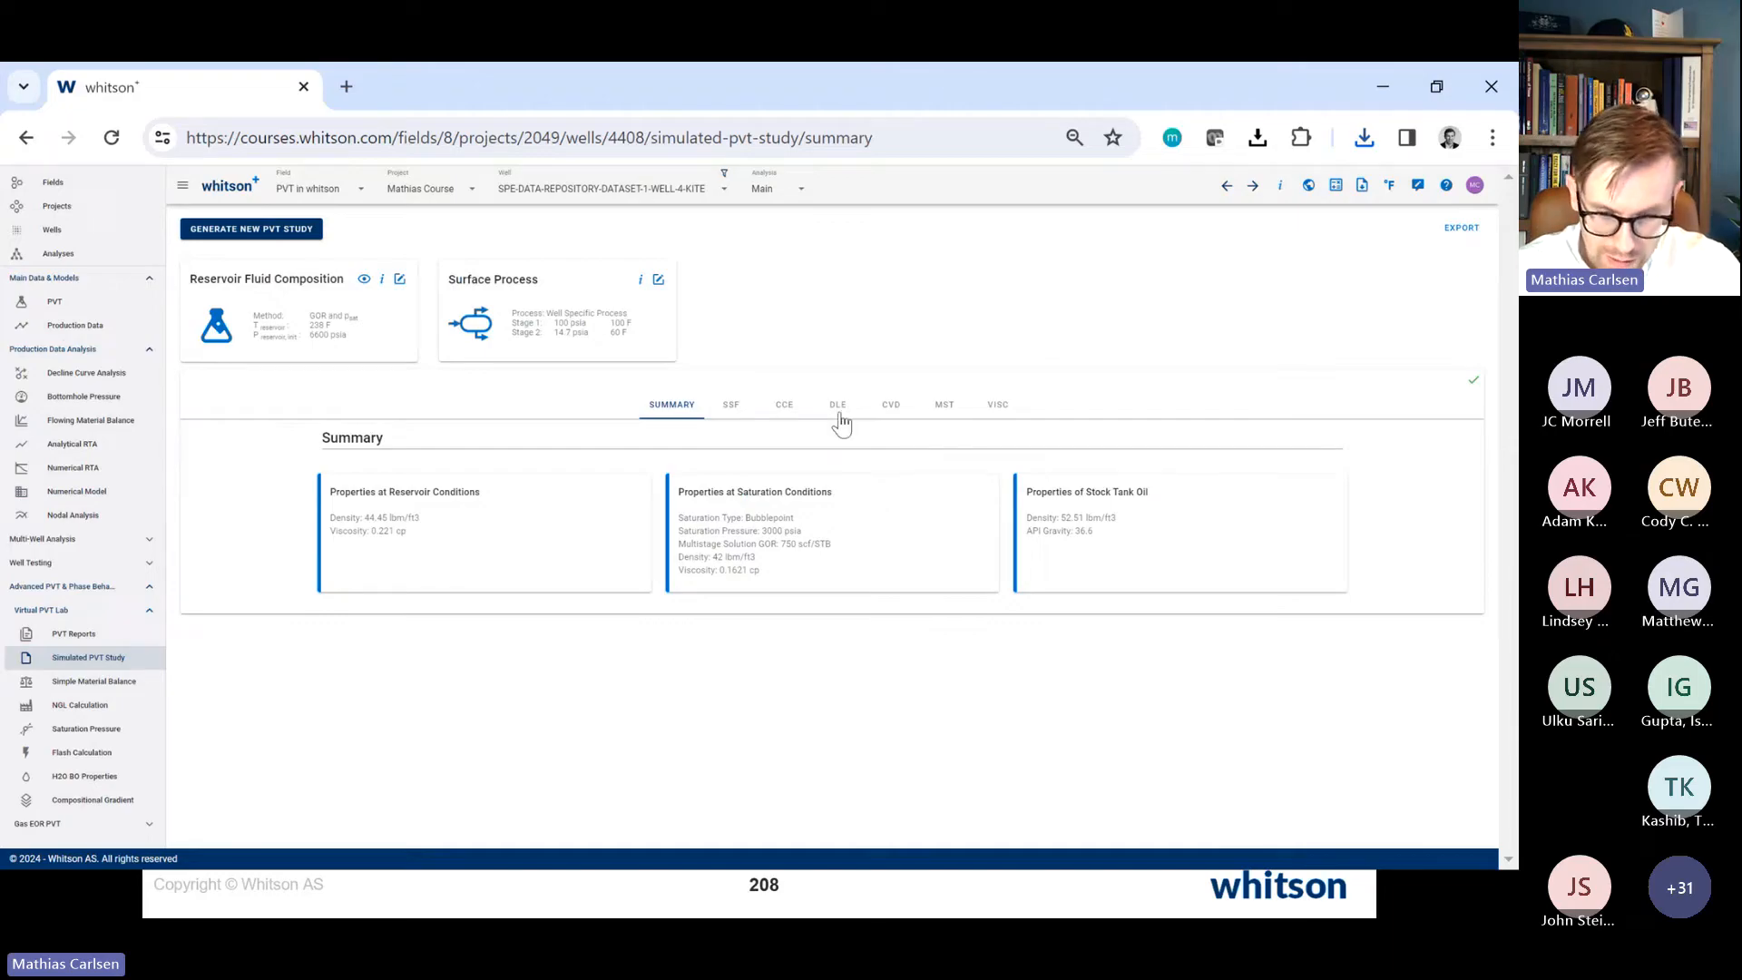
key(alt+Tab)
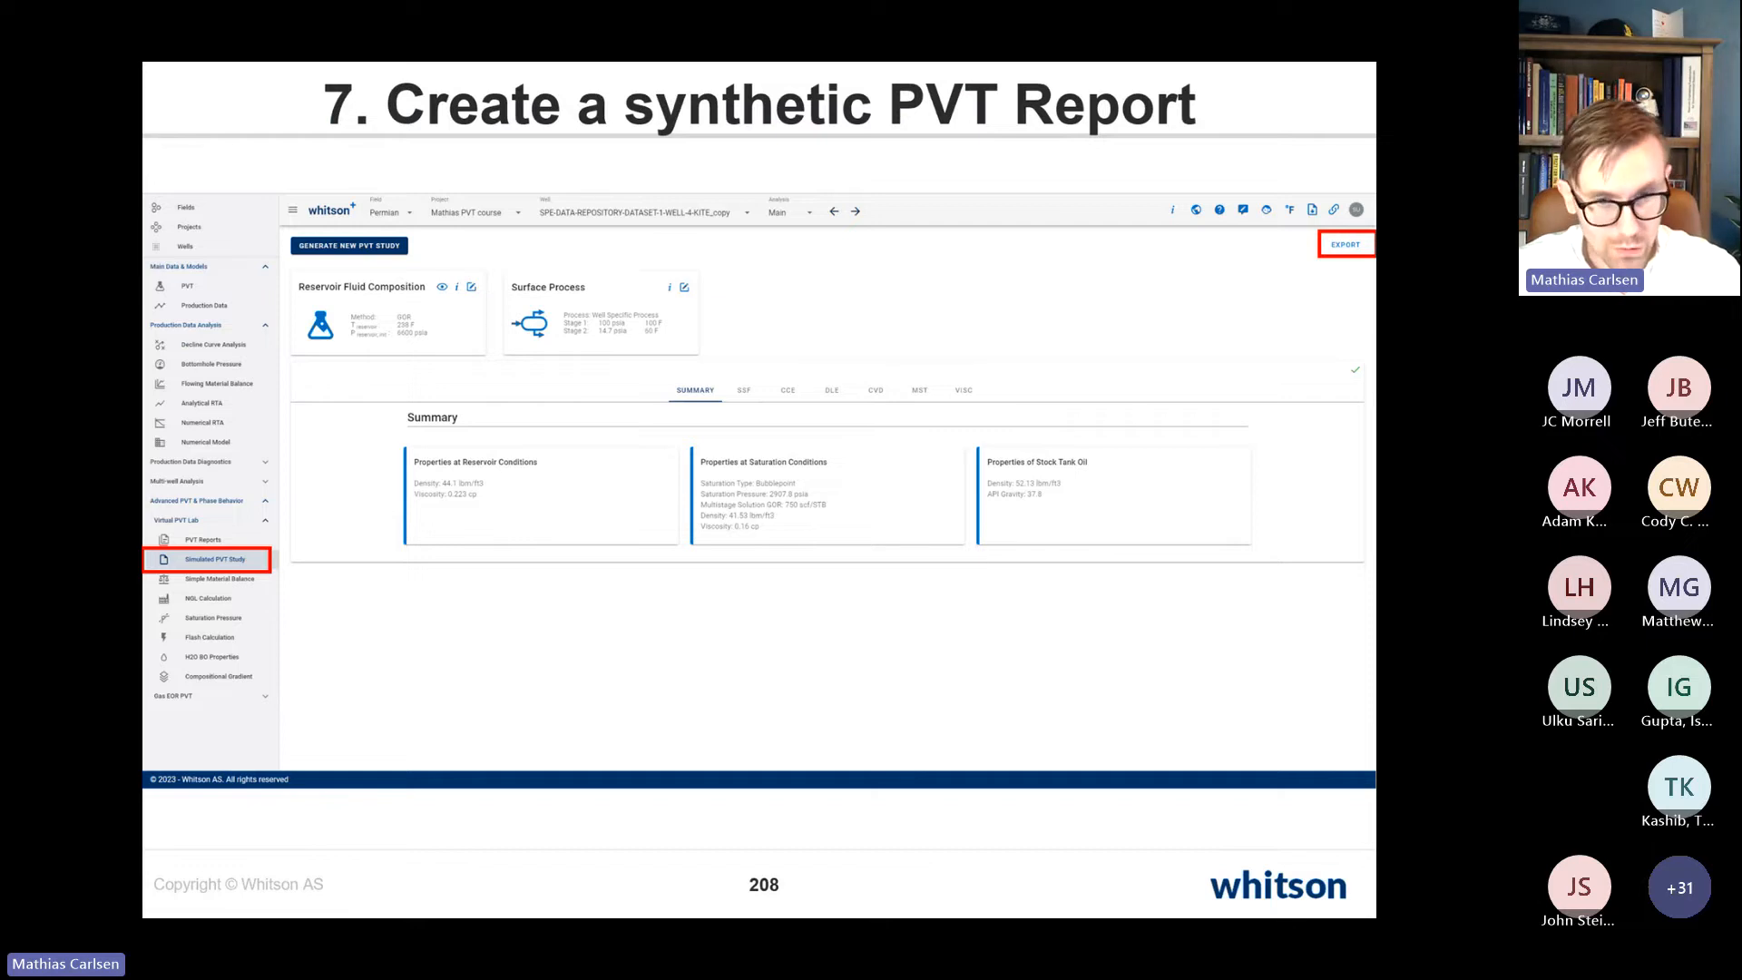
key(Right)
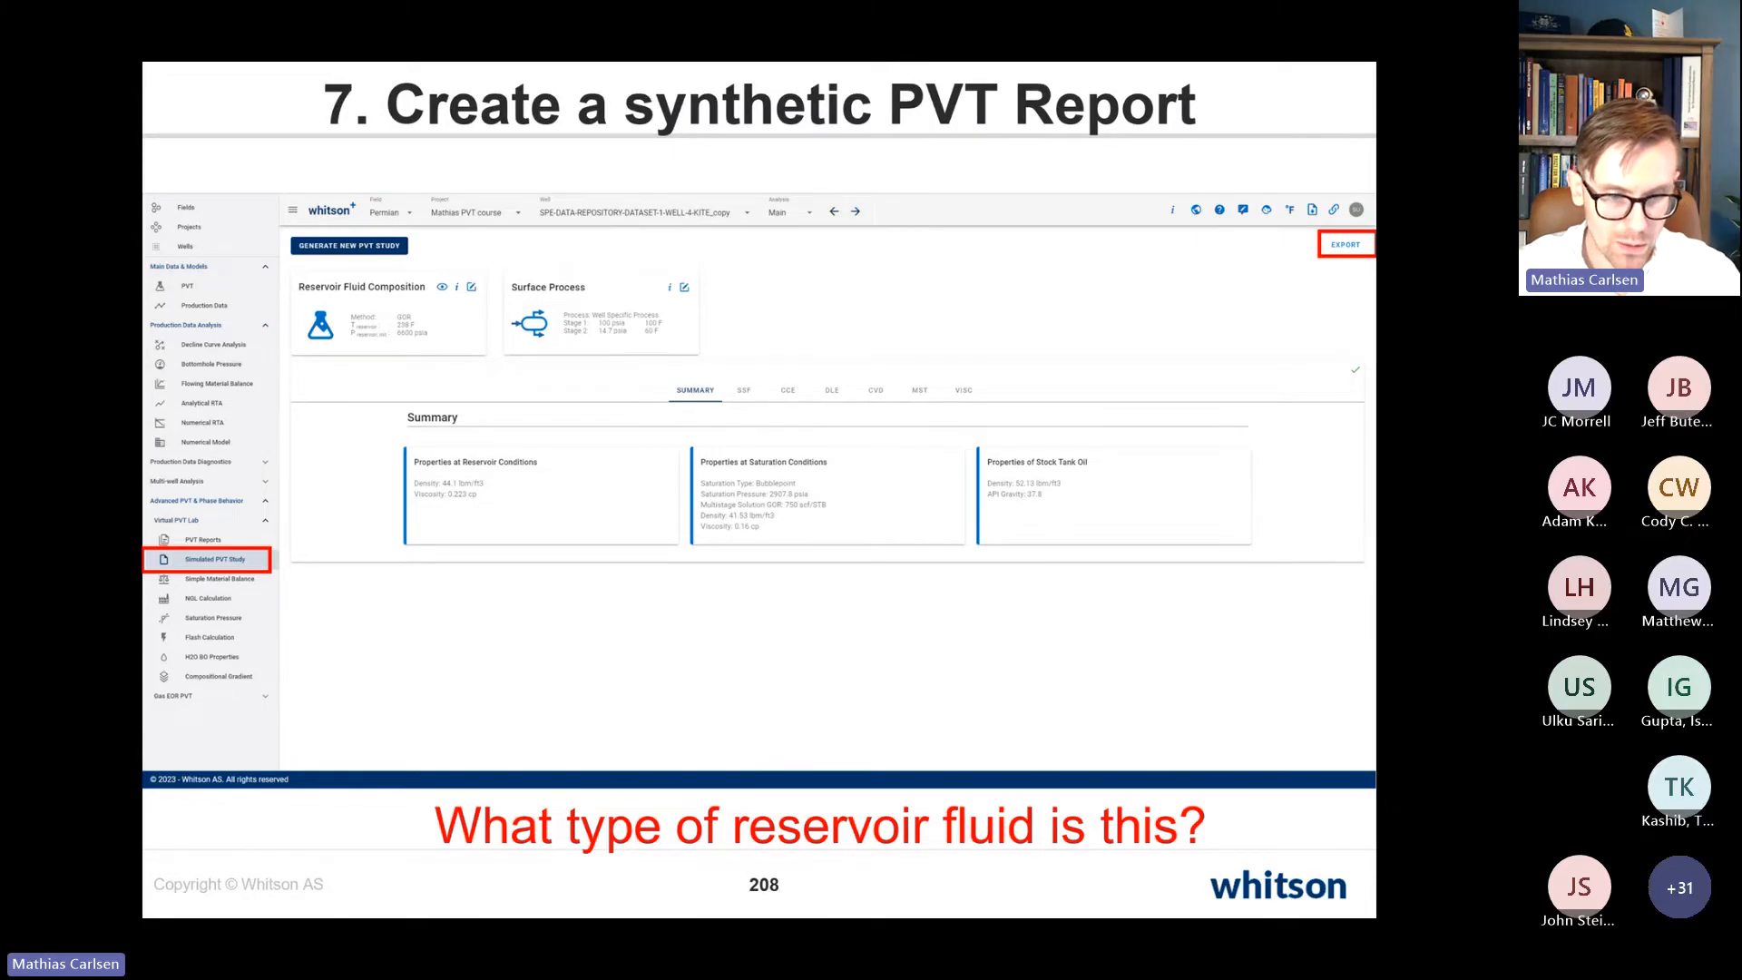
key(alt+Tab)
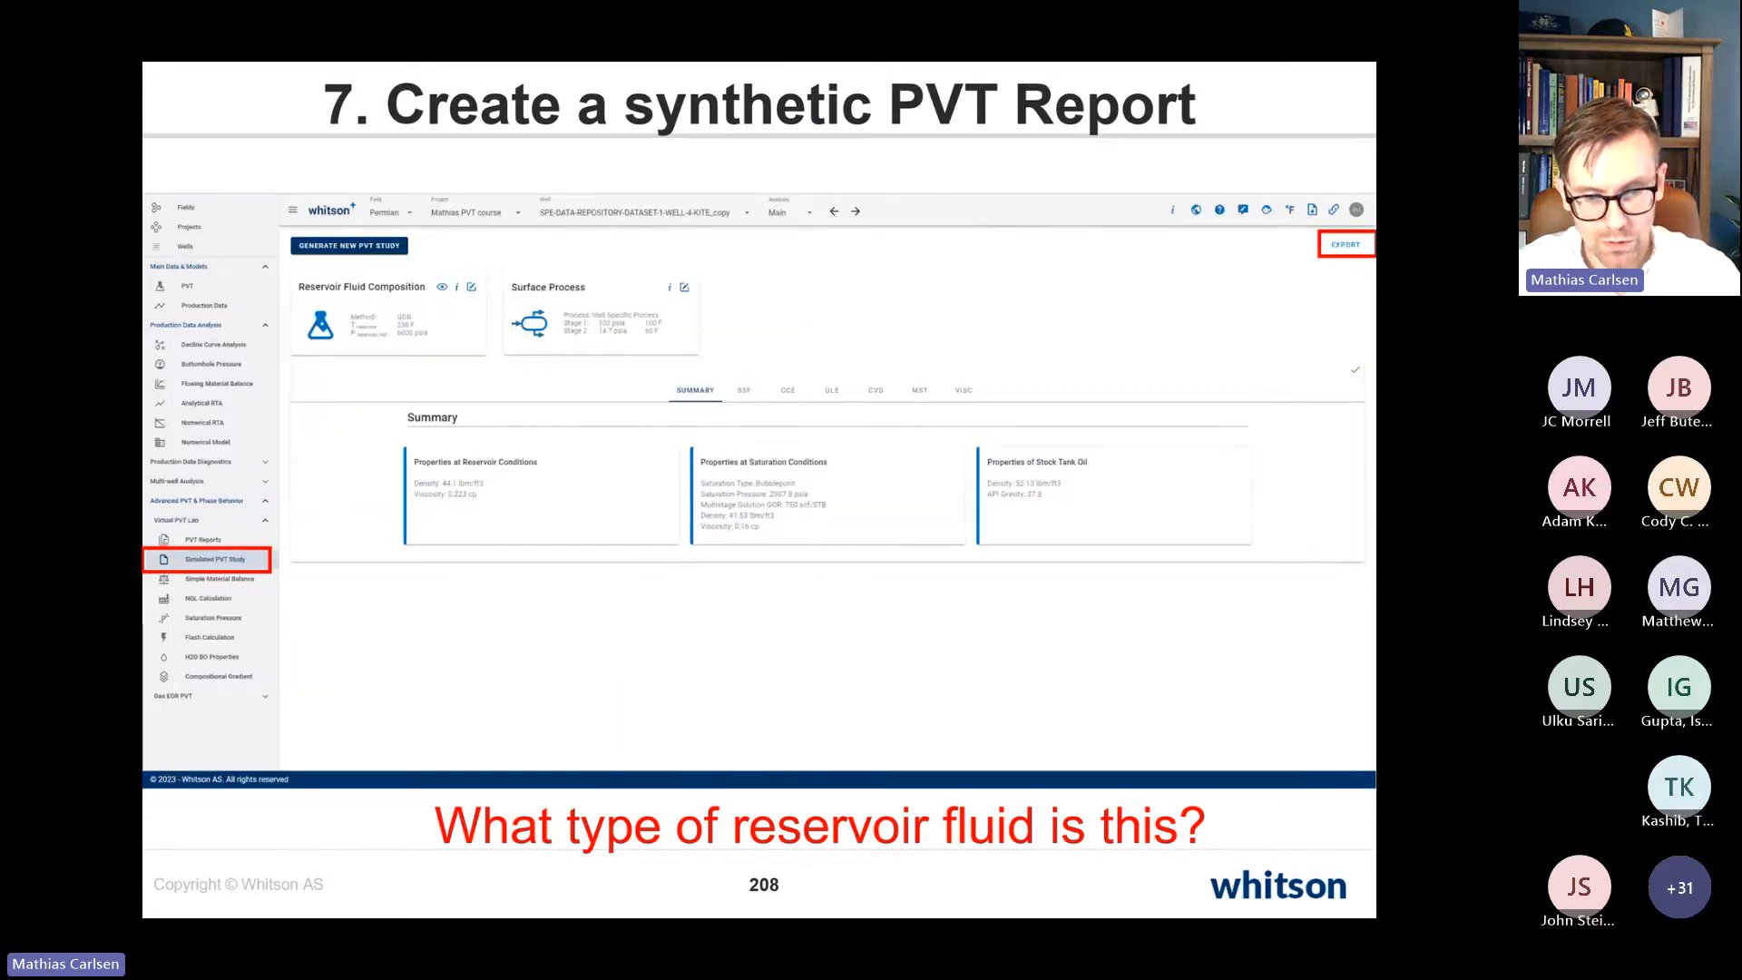
key(alt+Tab)
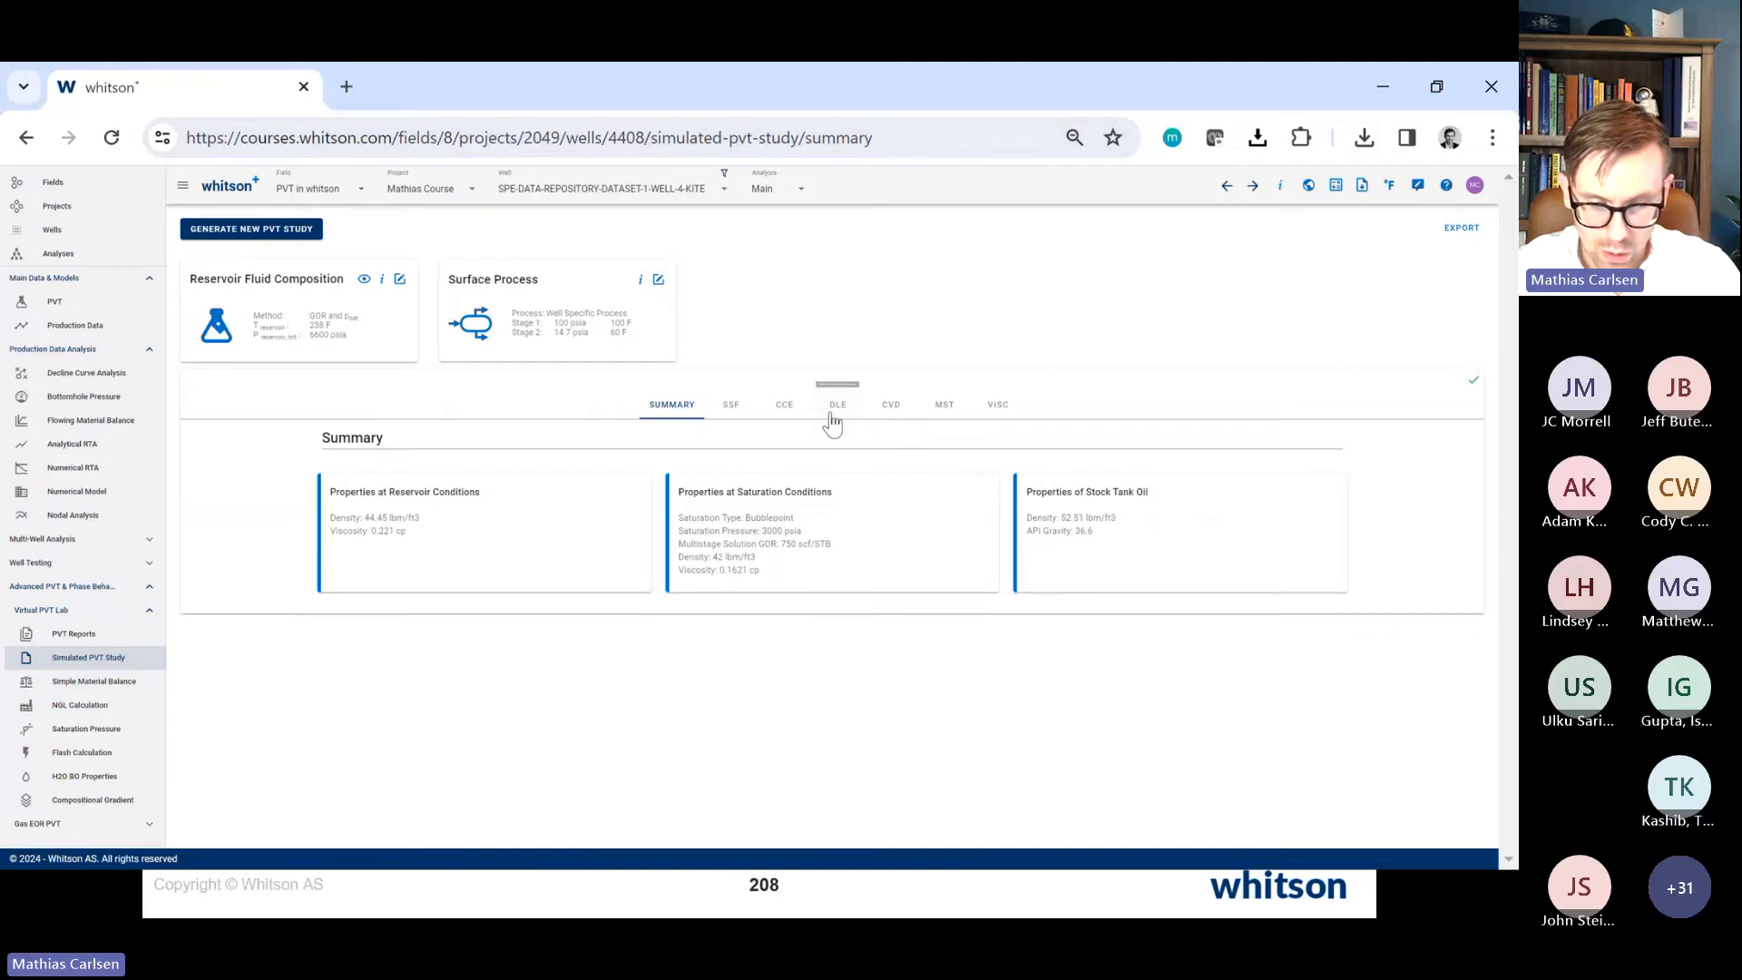
Step: Examine the simulated DLE, CVD and CCE plots to judge the reservoir fluid type, and return to the summary
click(831, 414)
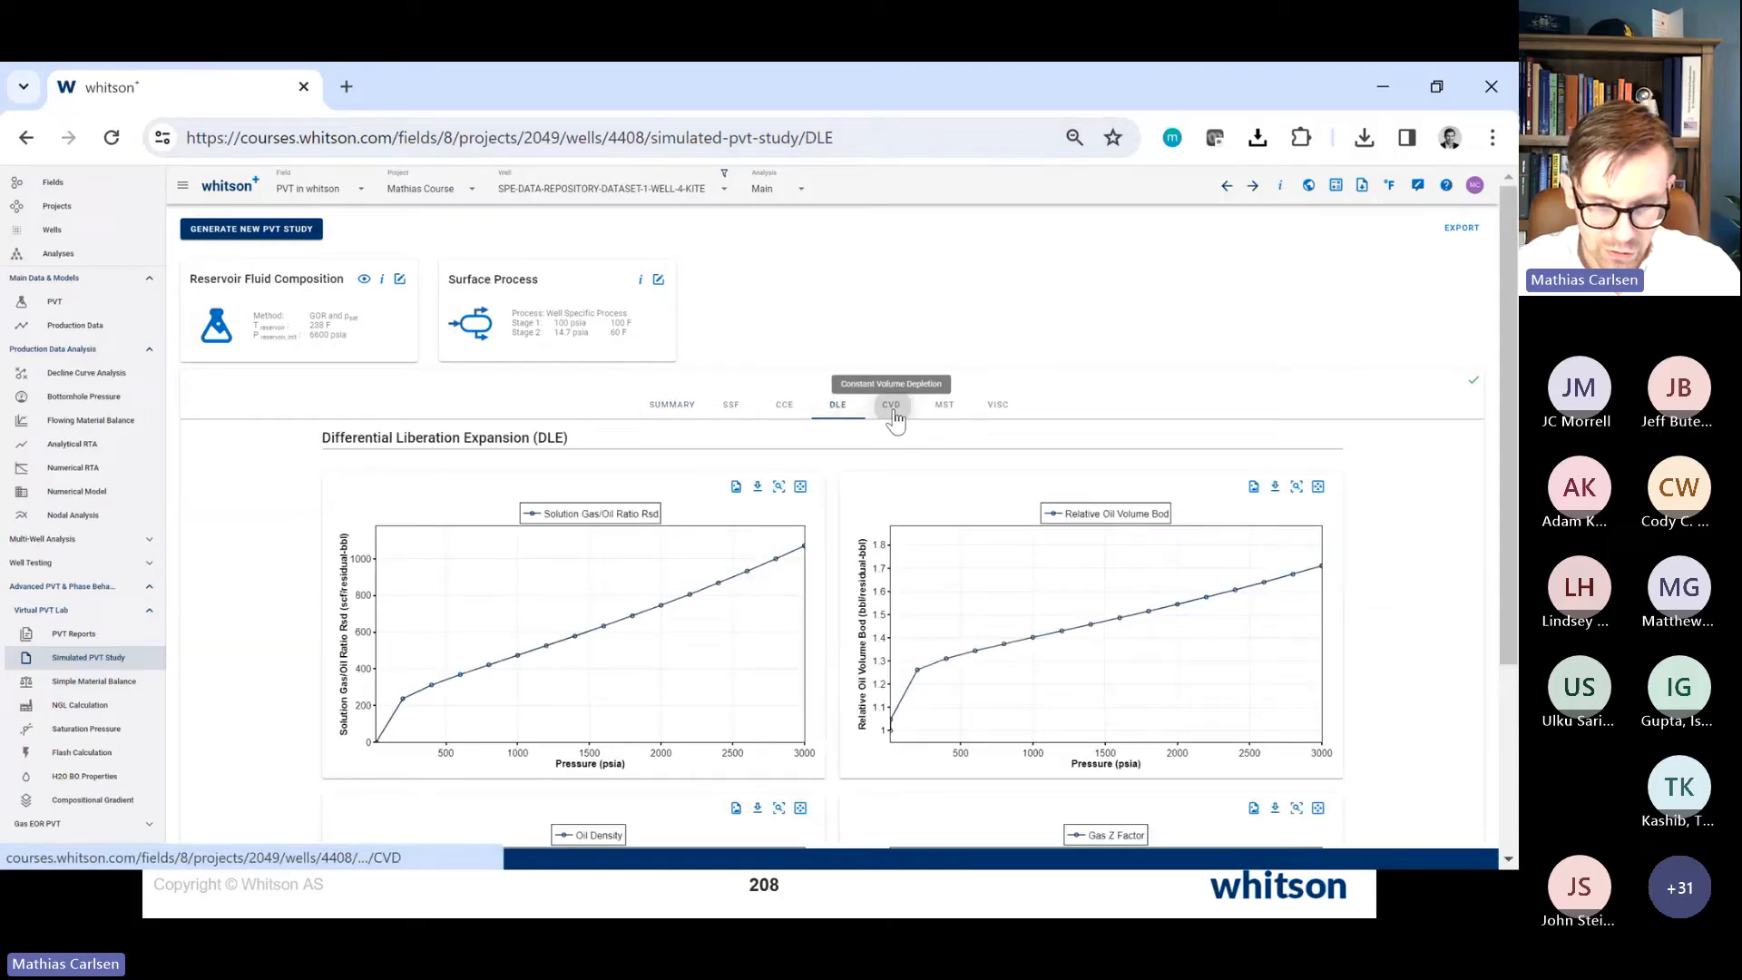
click(893, 416)
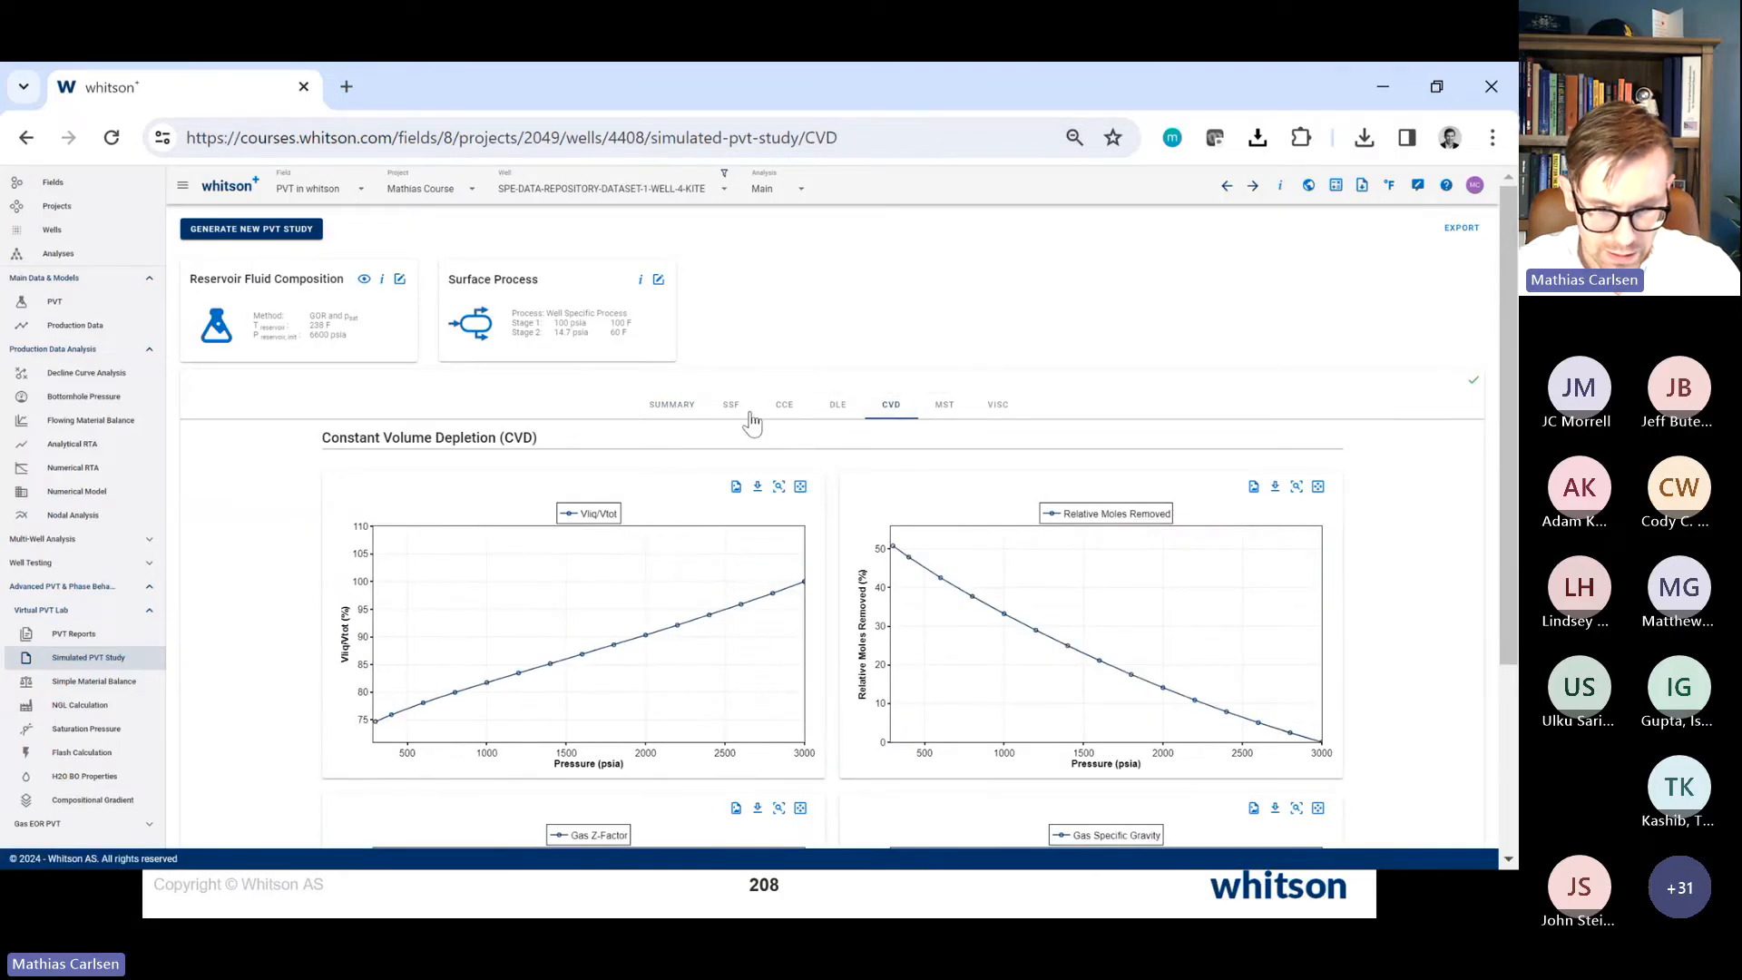
click(783, 404)
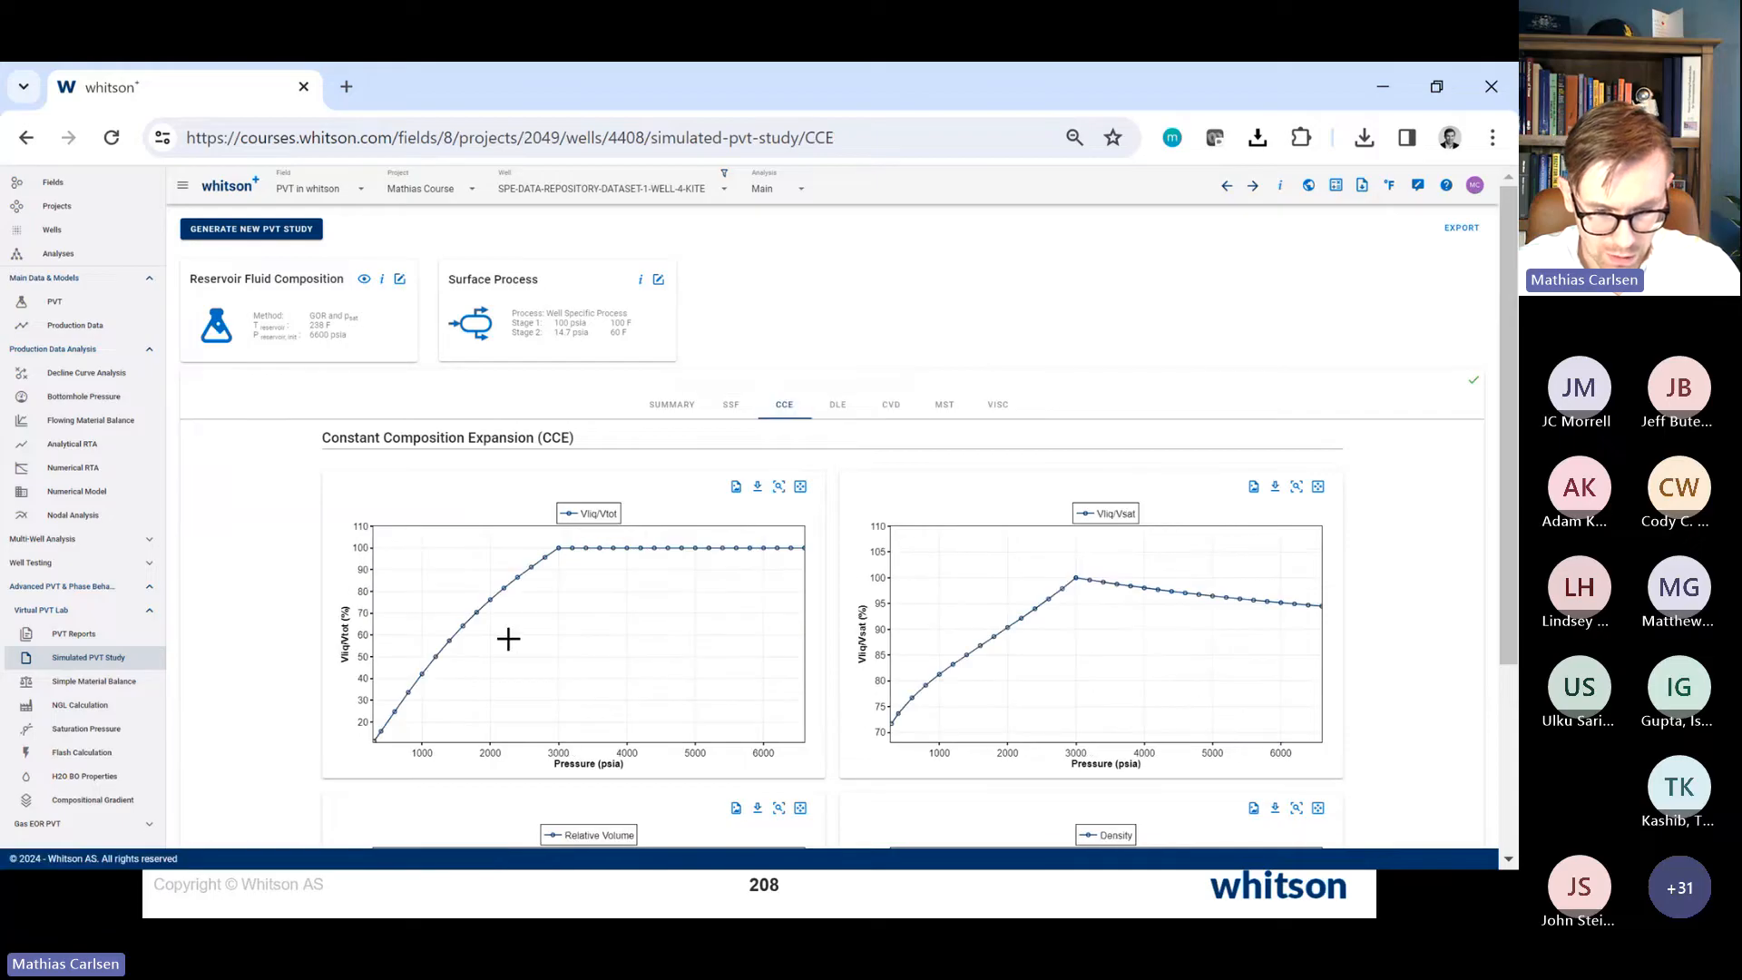
scroll(925, 677, down, 3)
scroll(926, 677, up, 3)
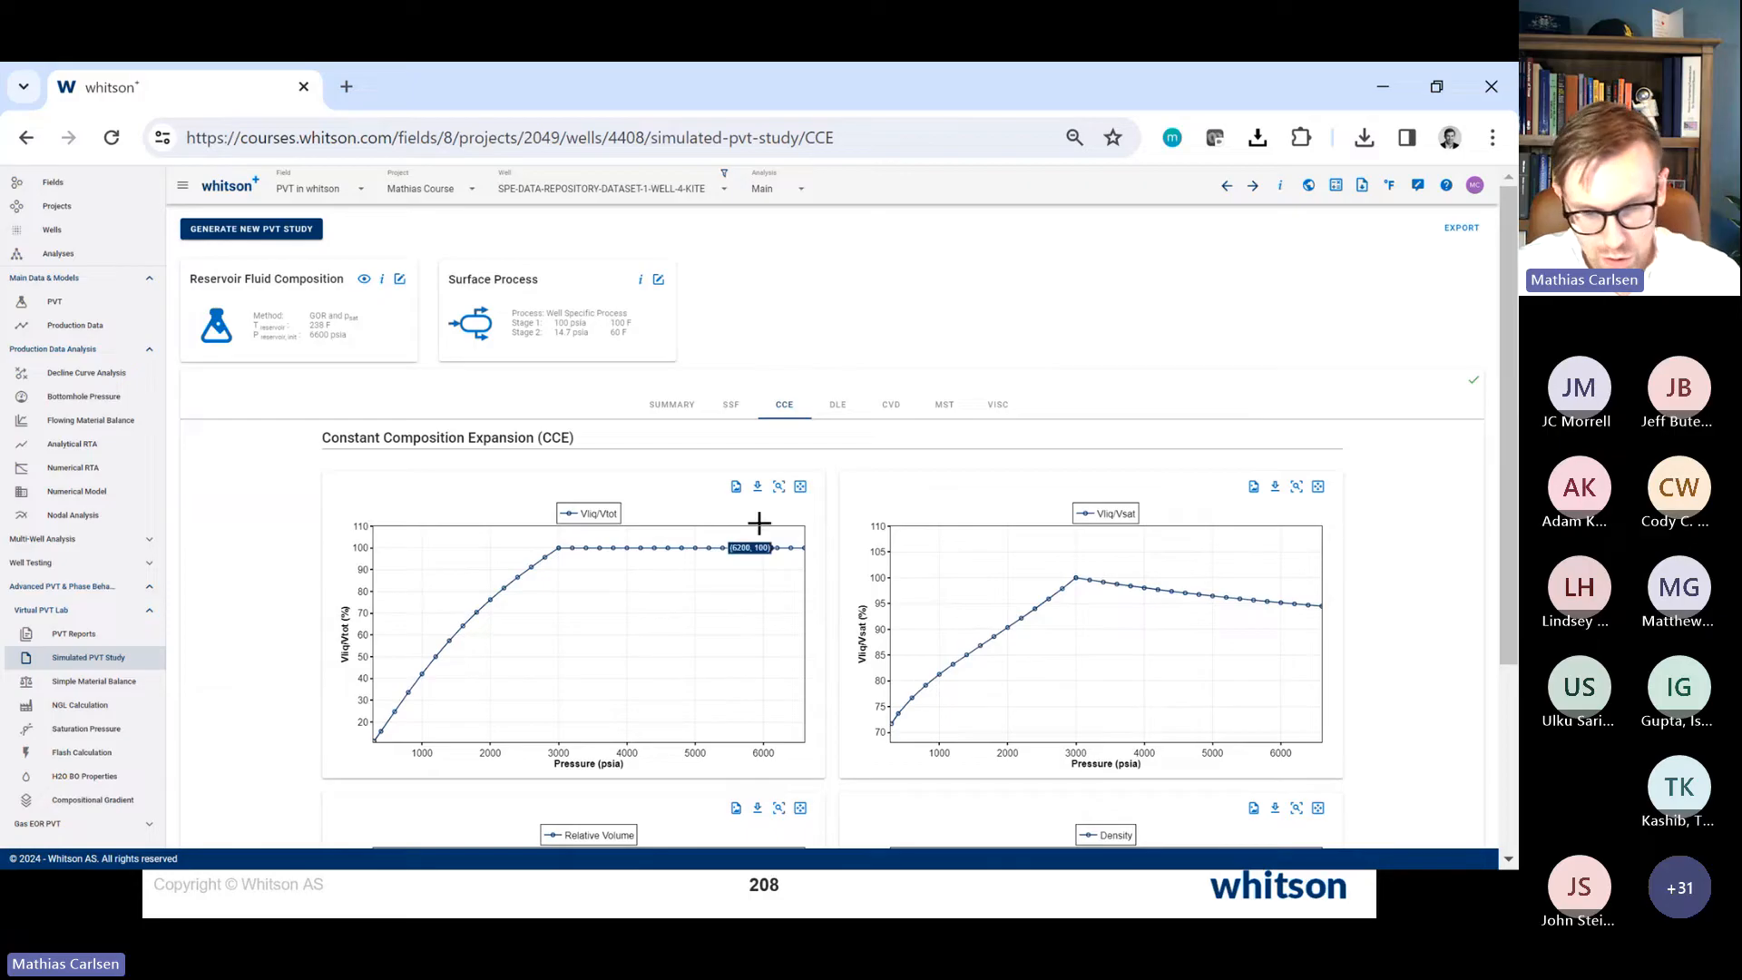
click(670, 408)
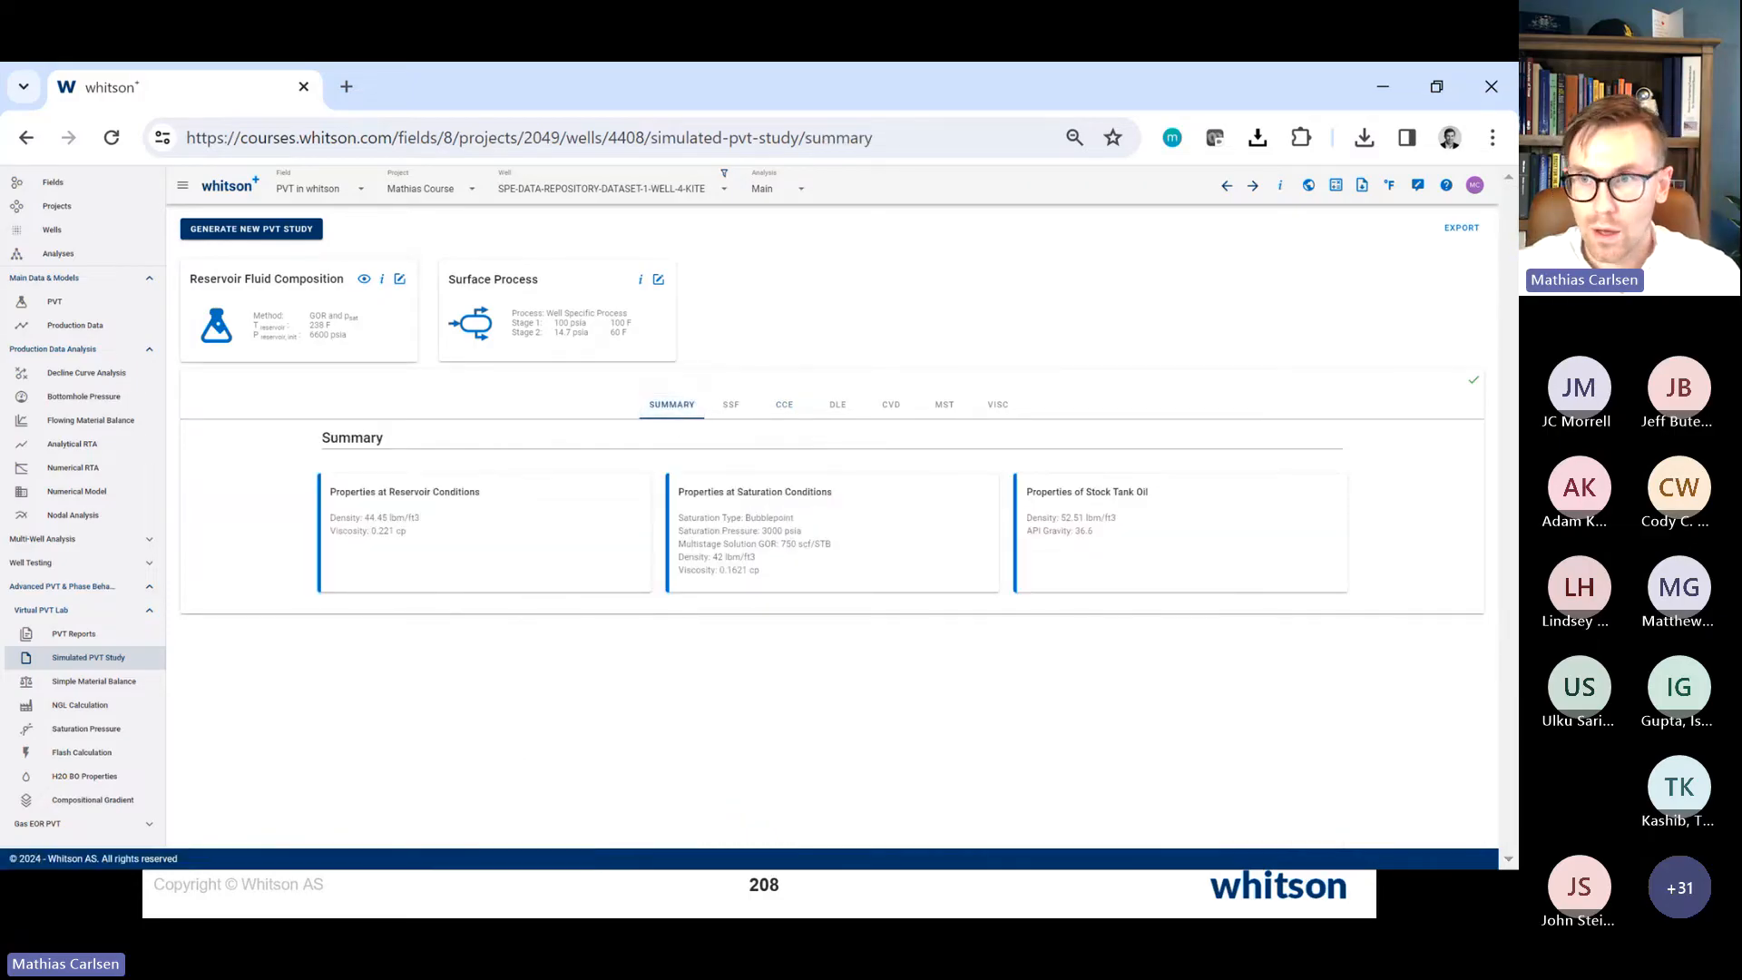
Step: Switch to PowerPoint and advance to the slide asking for the OOIP and OGIP
key(alt+Tab)
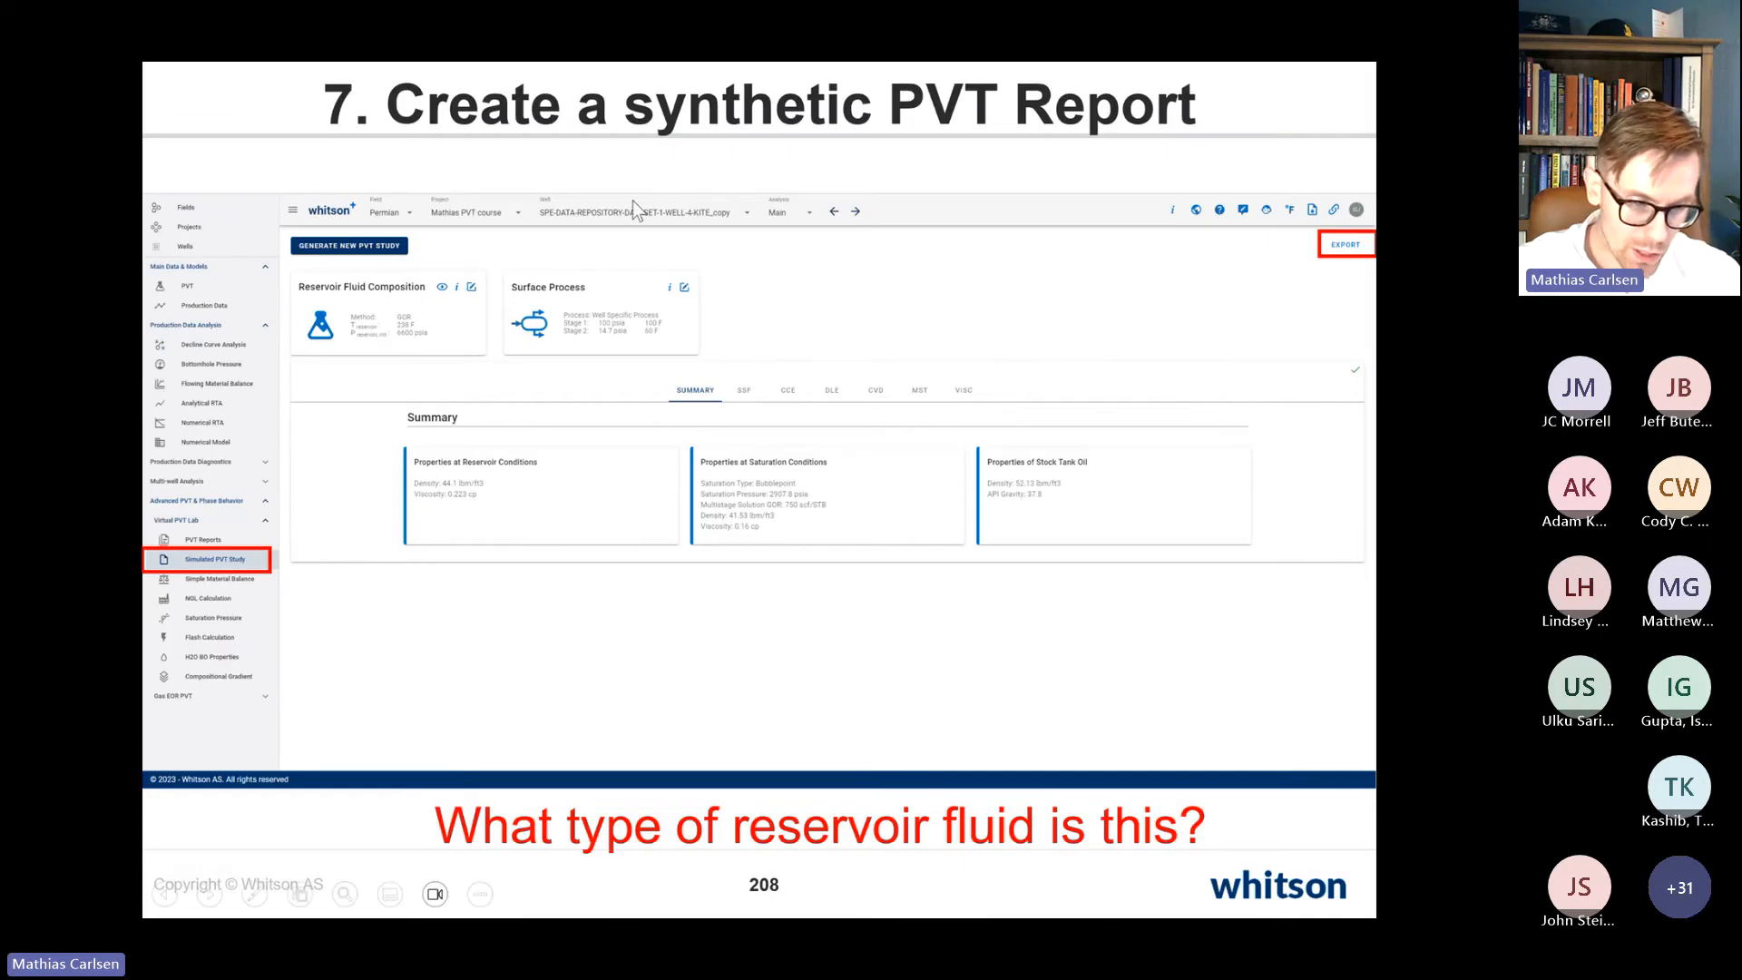
click(693, 341)
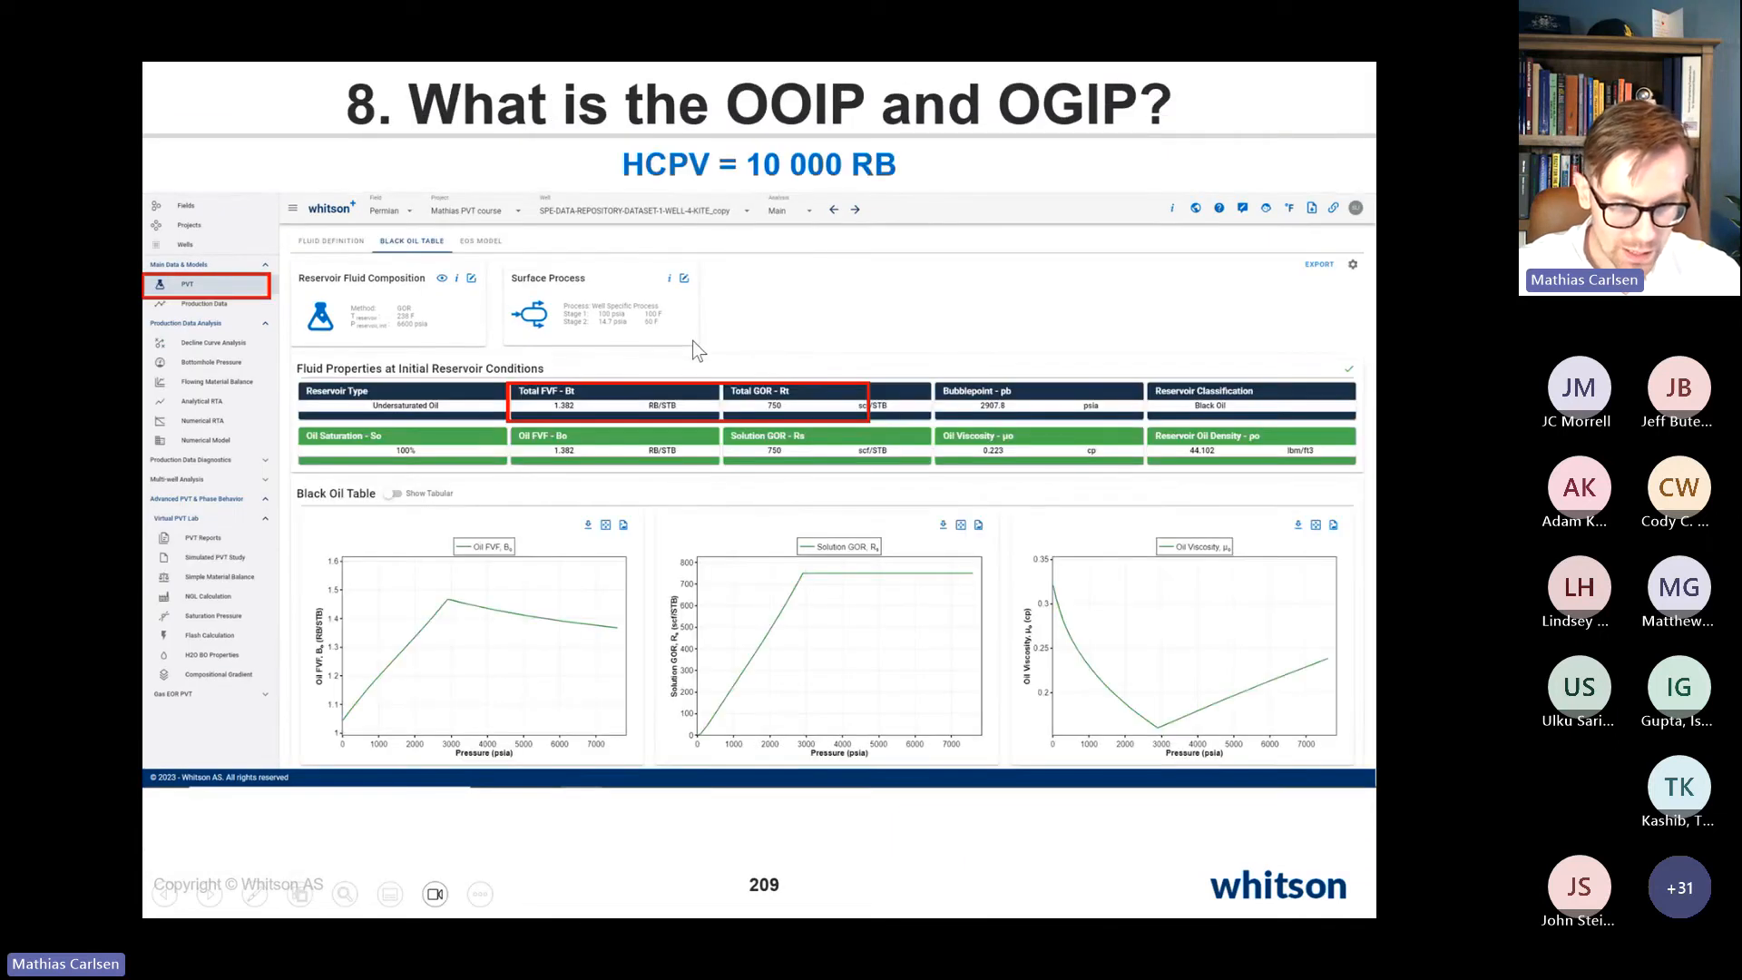
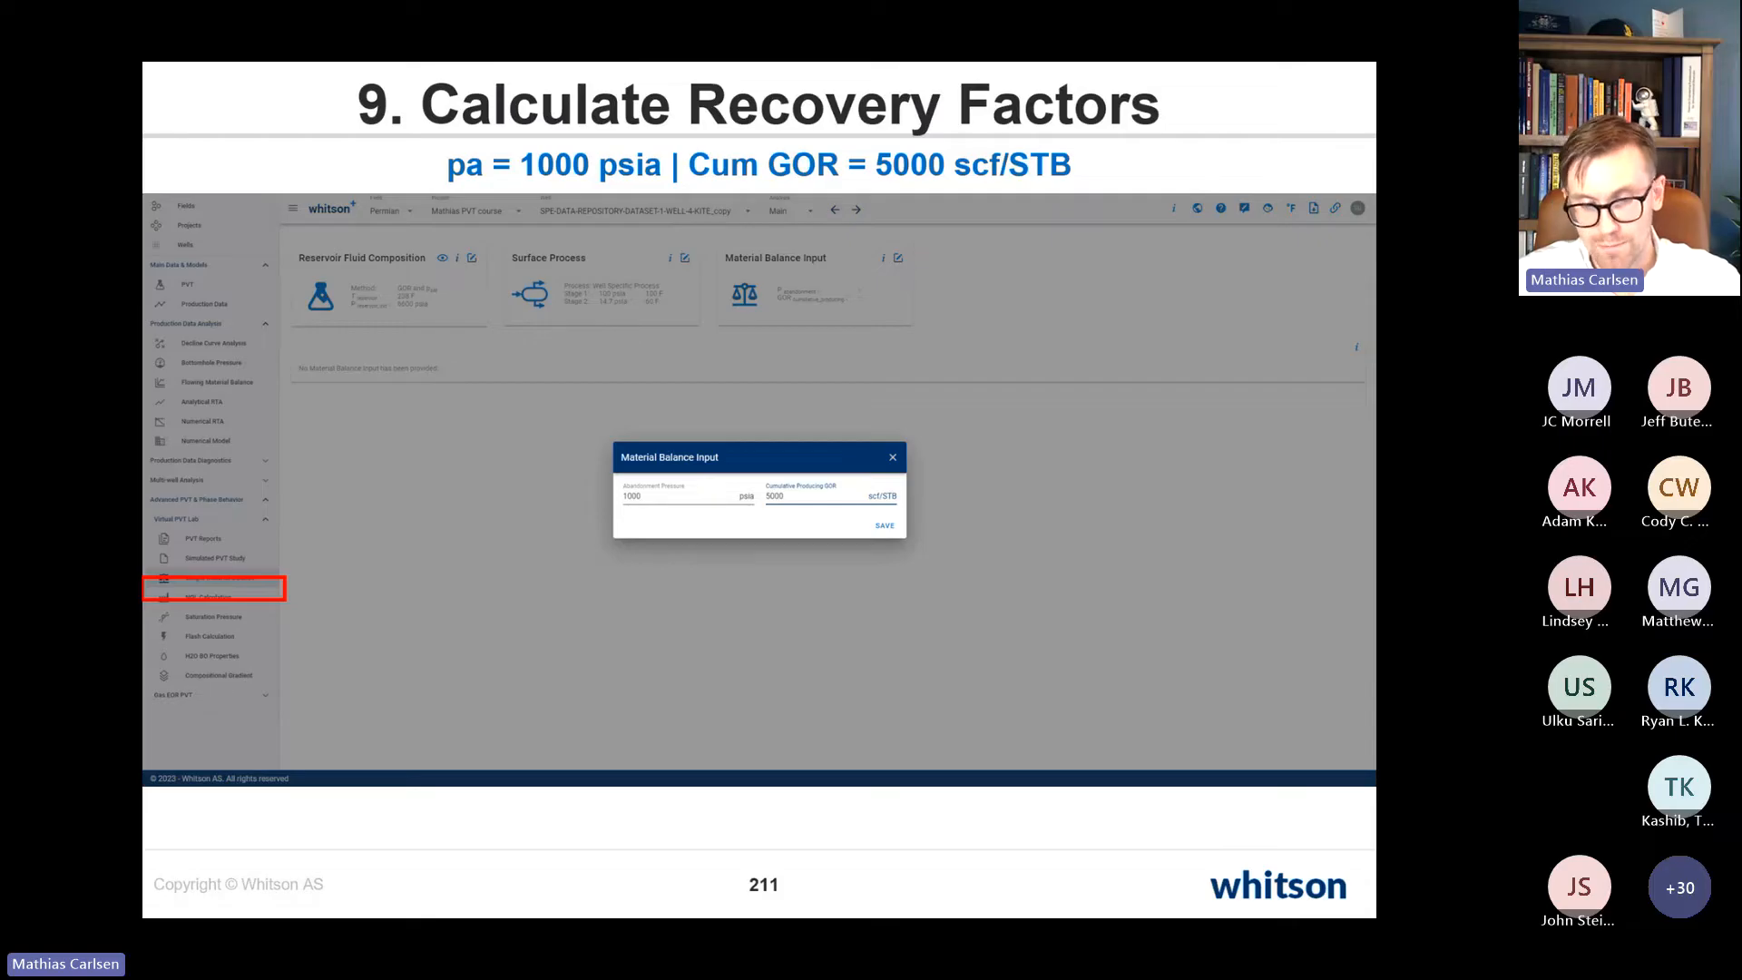
Step: Switch to whitson+ and save Simple Material Balance inputs of 1000 psia abandonment pressure and 5000 scf/STB cumulative producing GOR
key(alt+Tab)
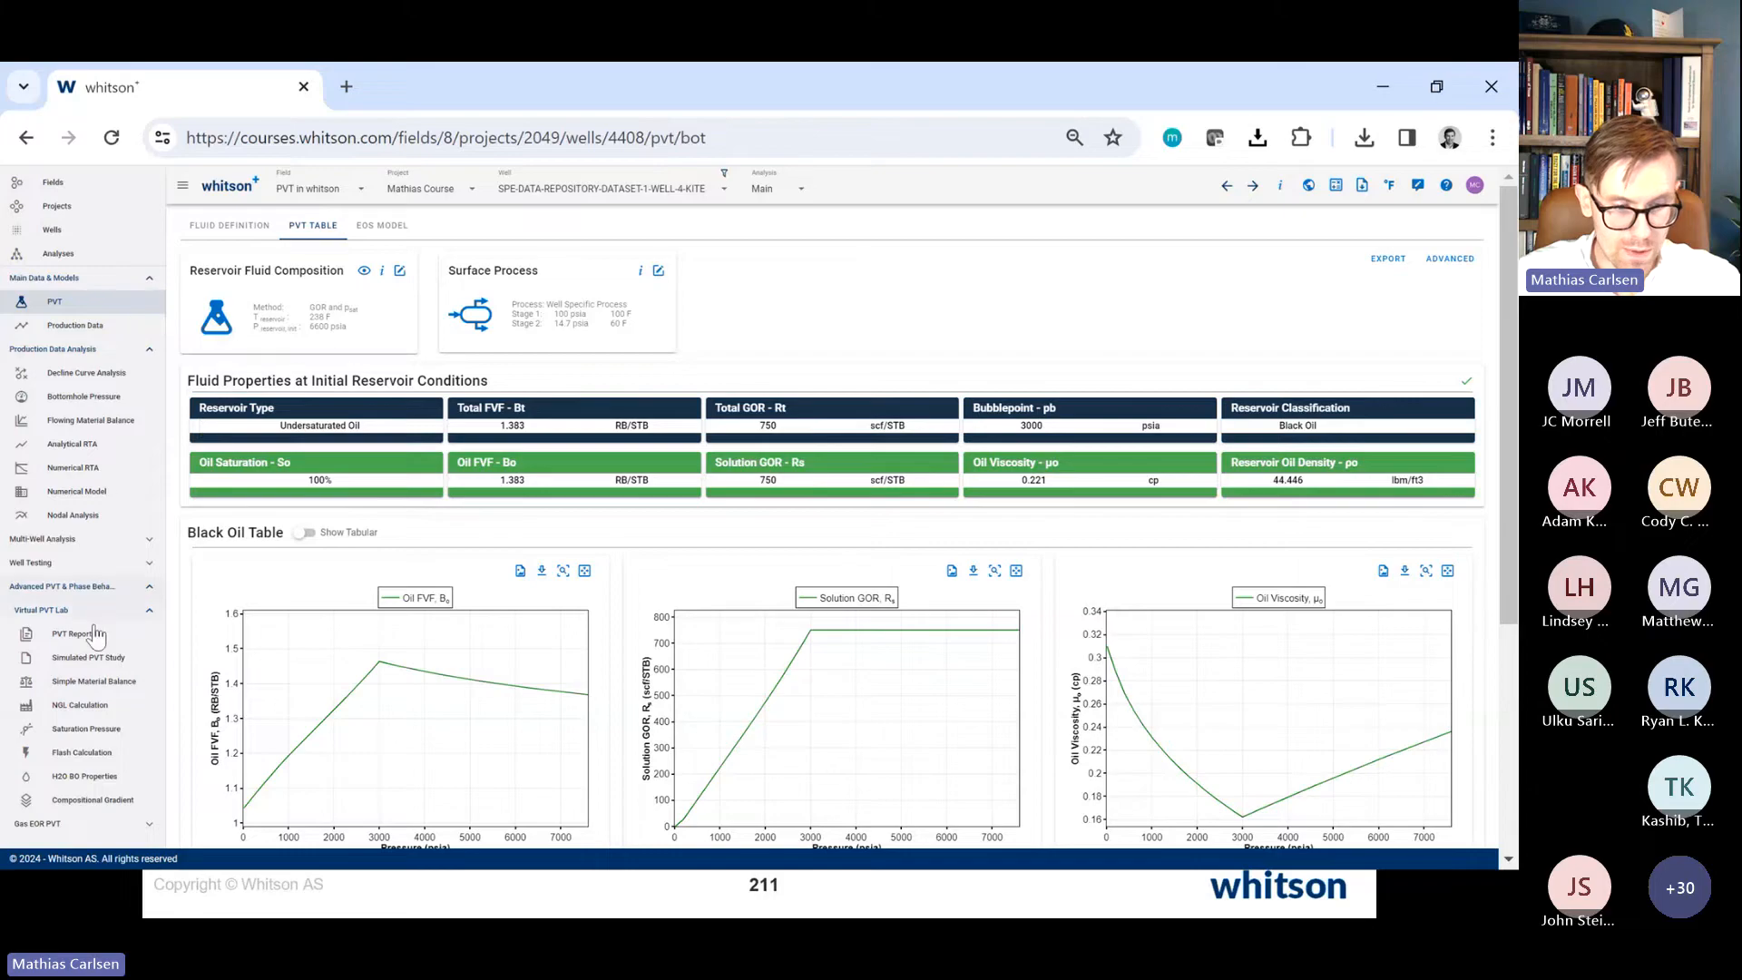
click(90, 661)
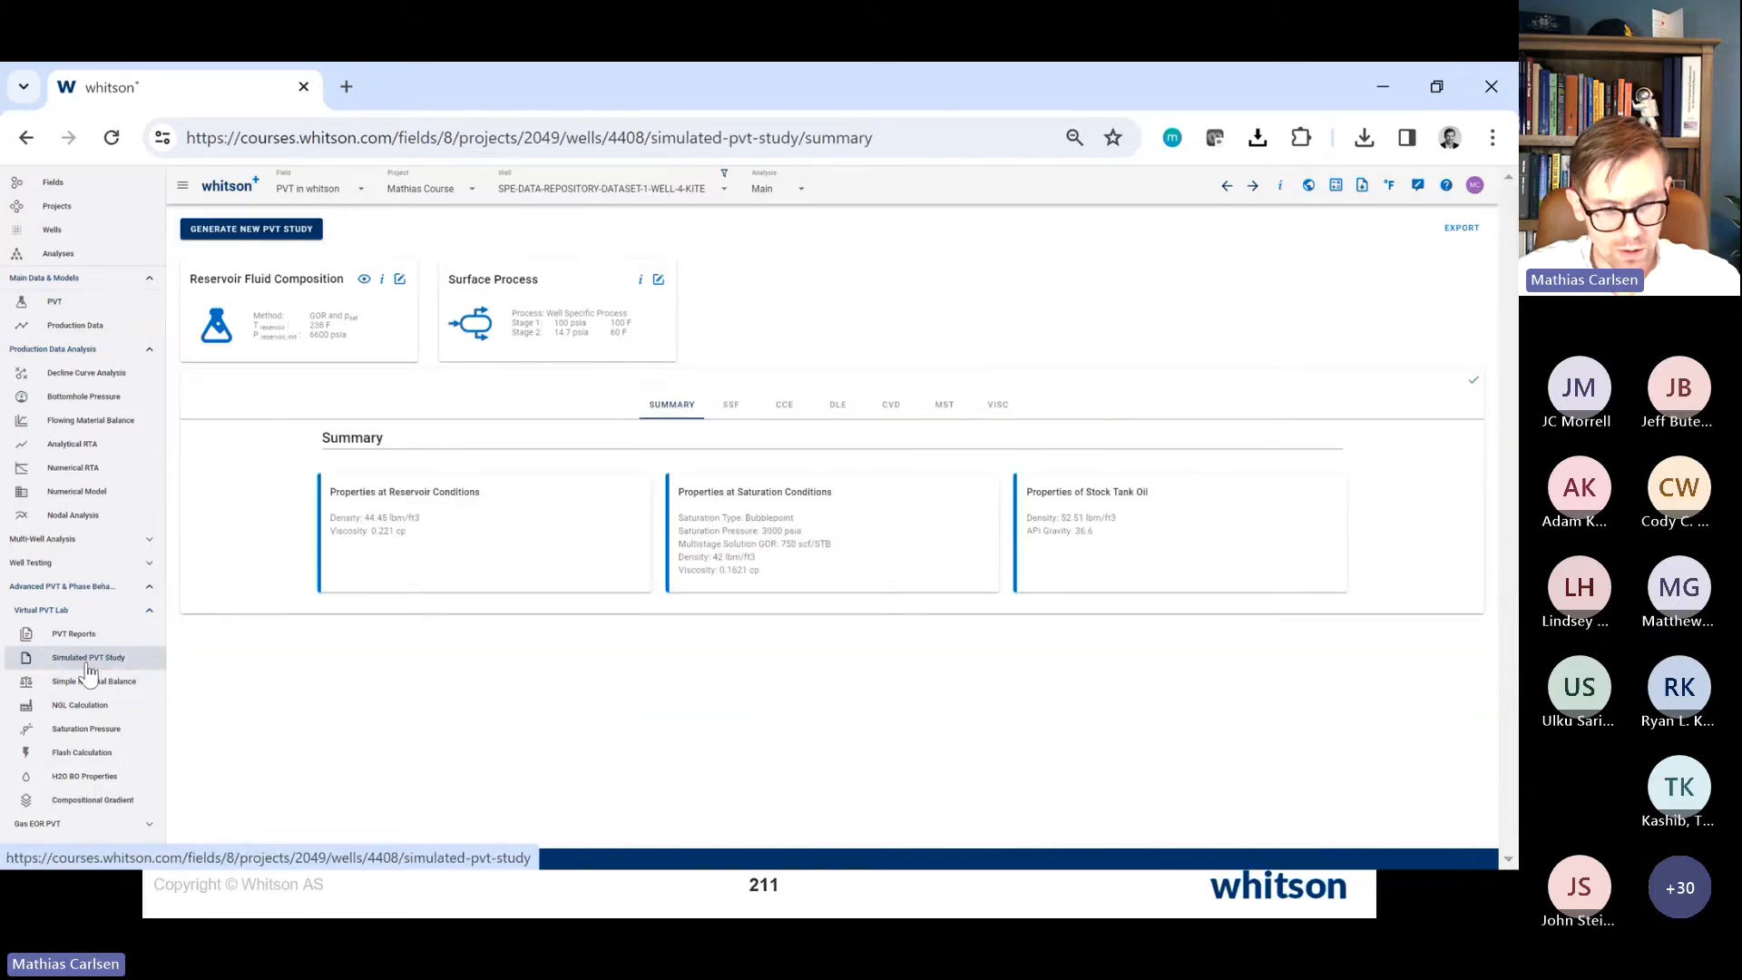
click(82, 687)
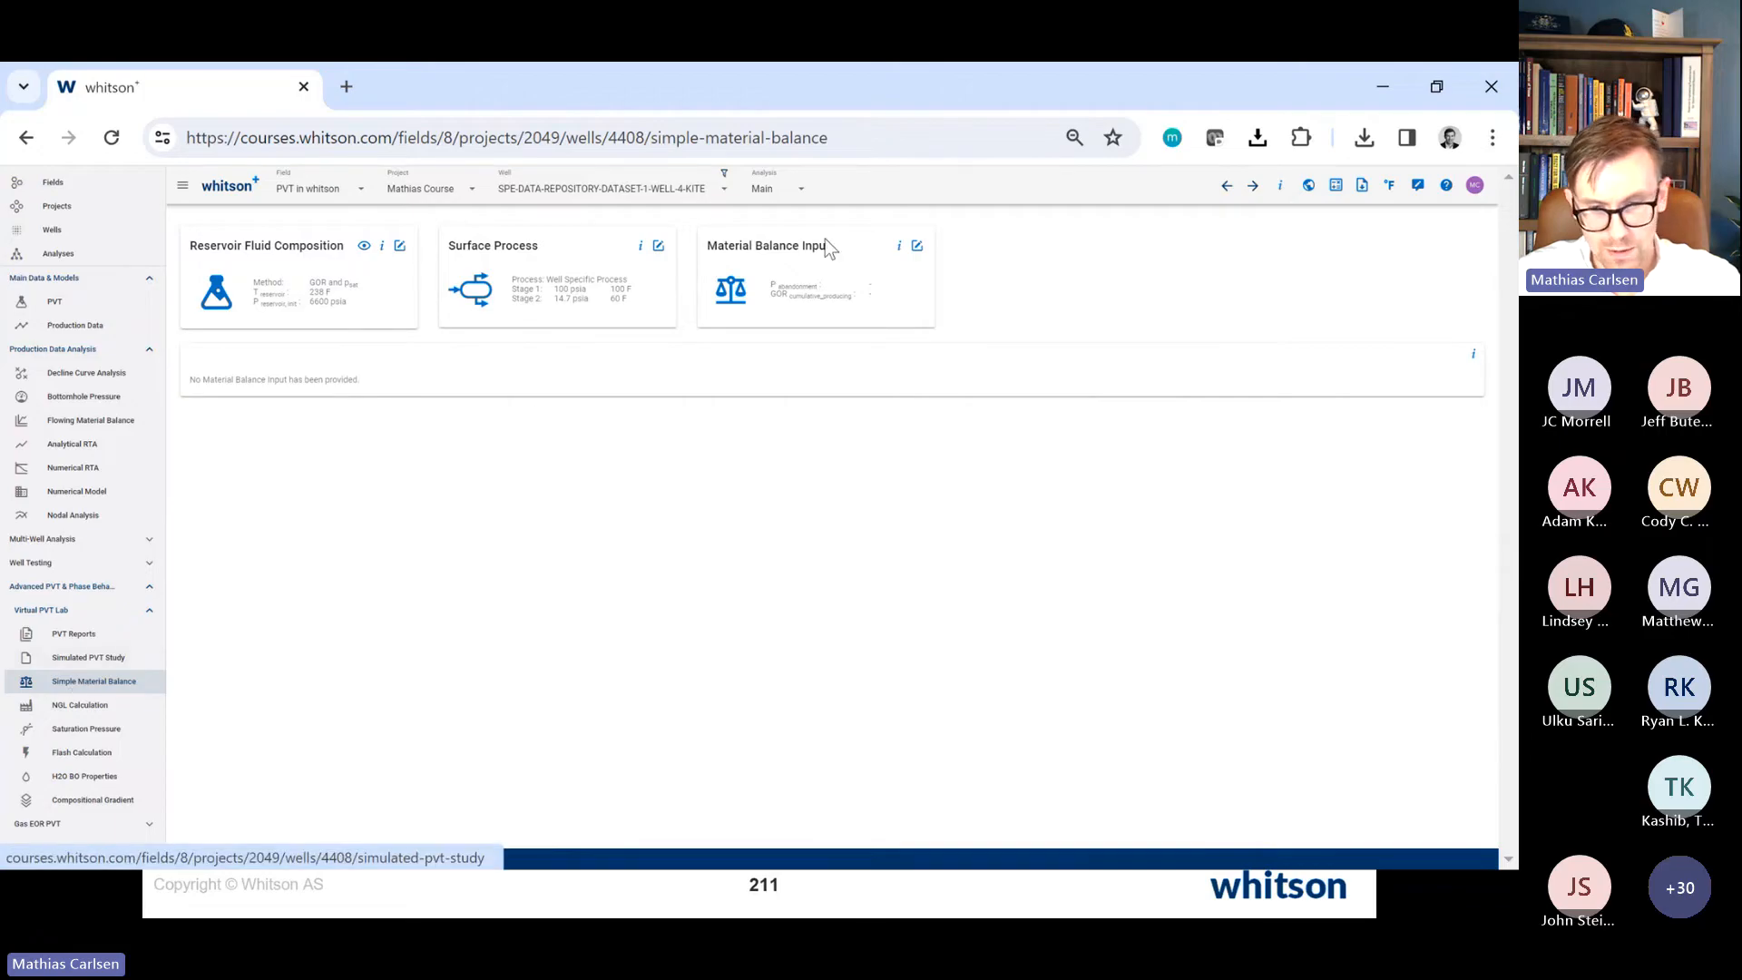
click(917, 245)
click(675, 533)
text(1000)
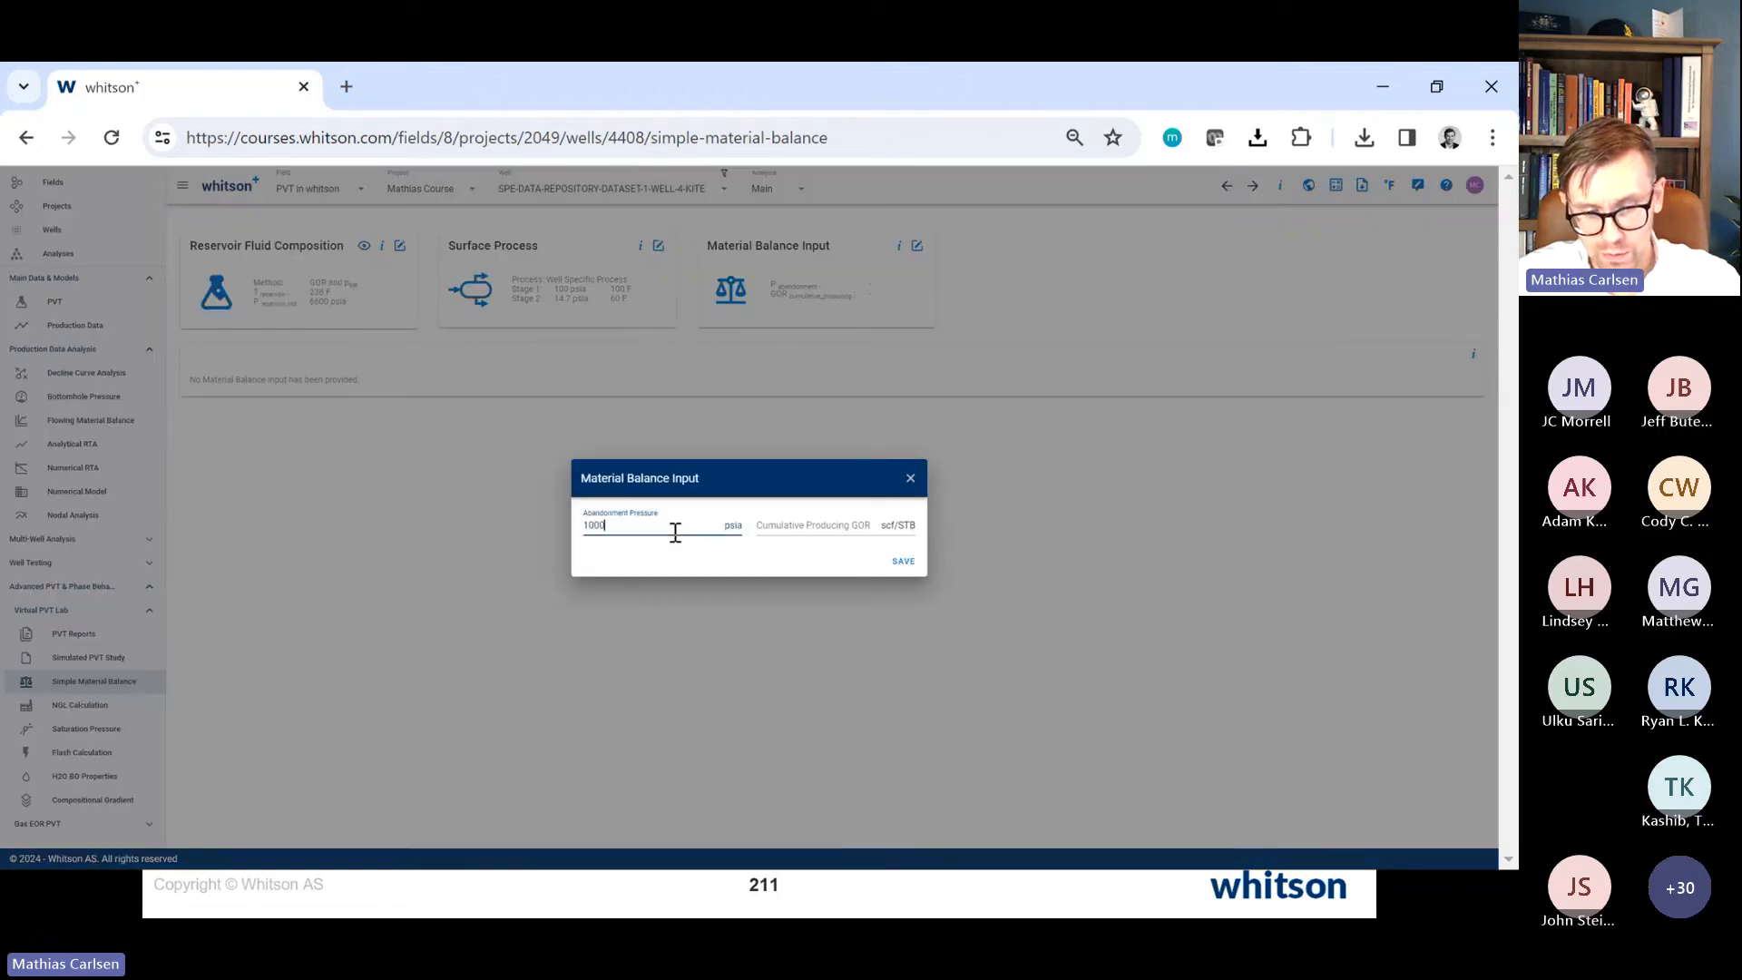
key(Tab)
text(5000)
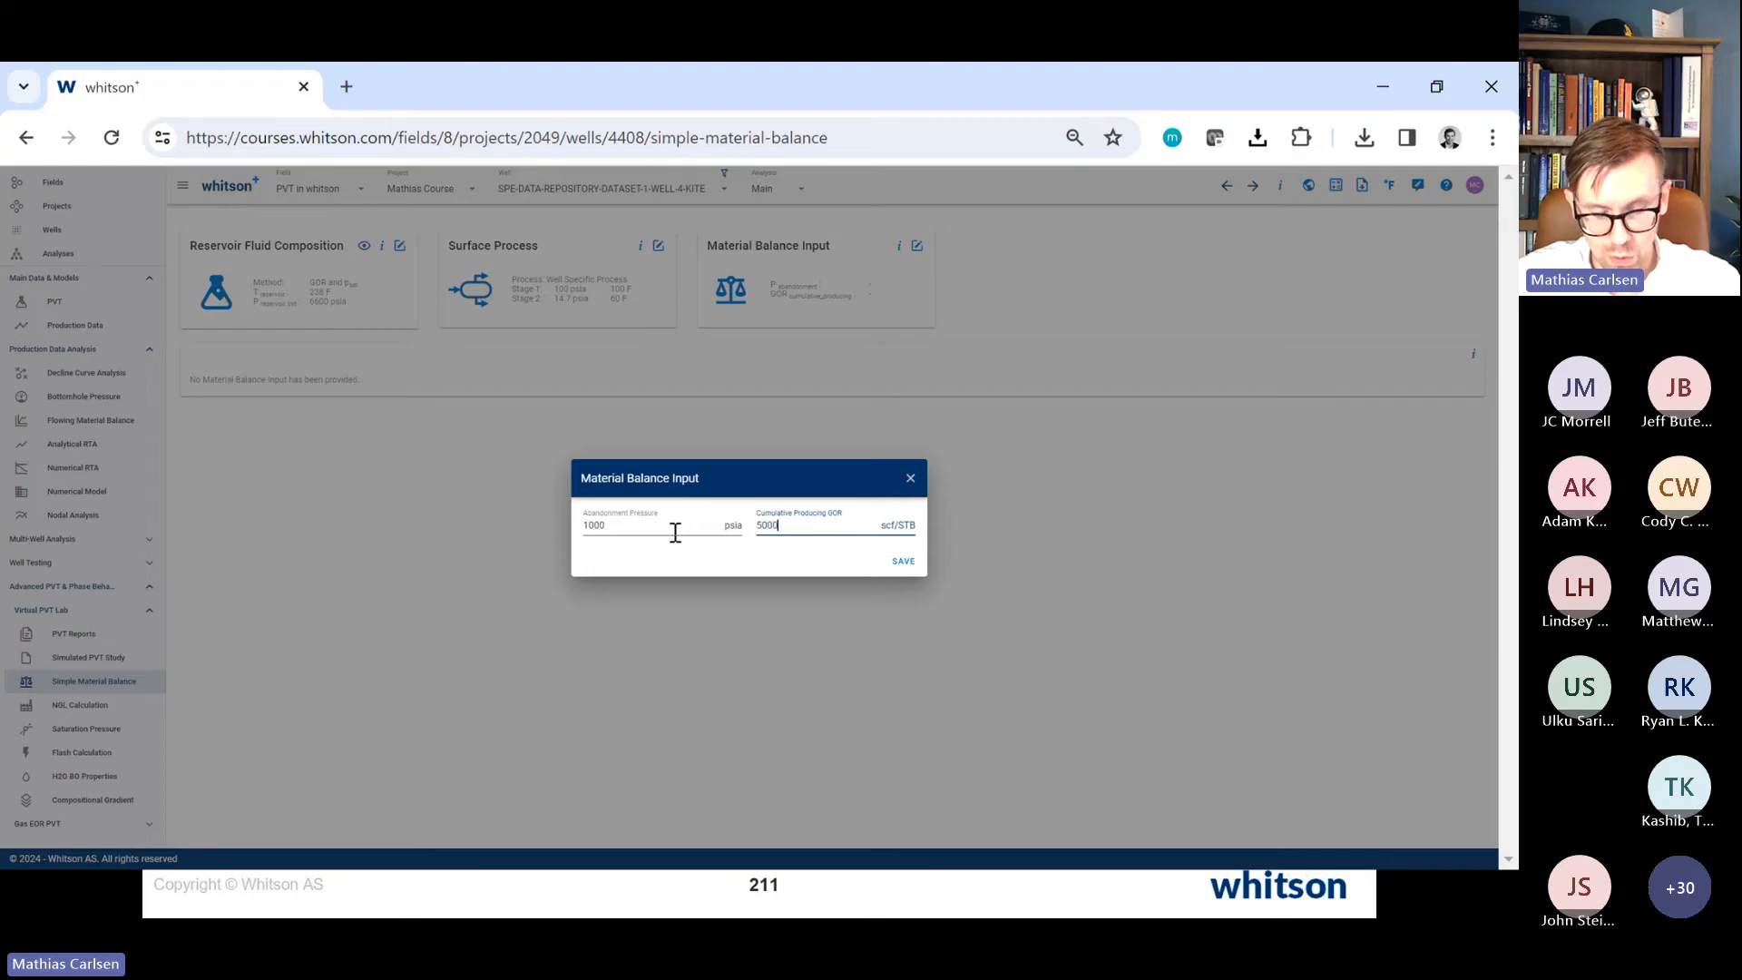
key(ctrl+0)
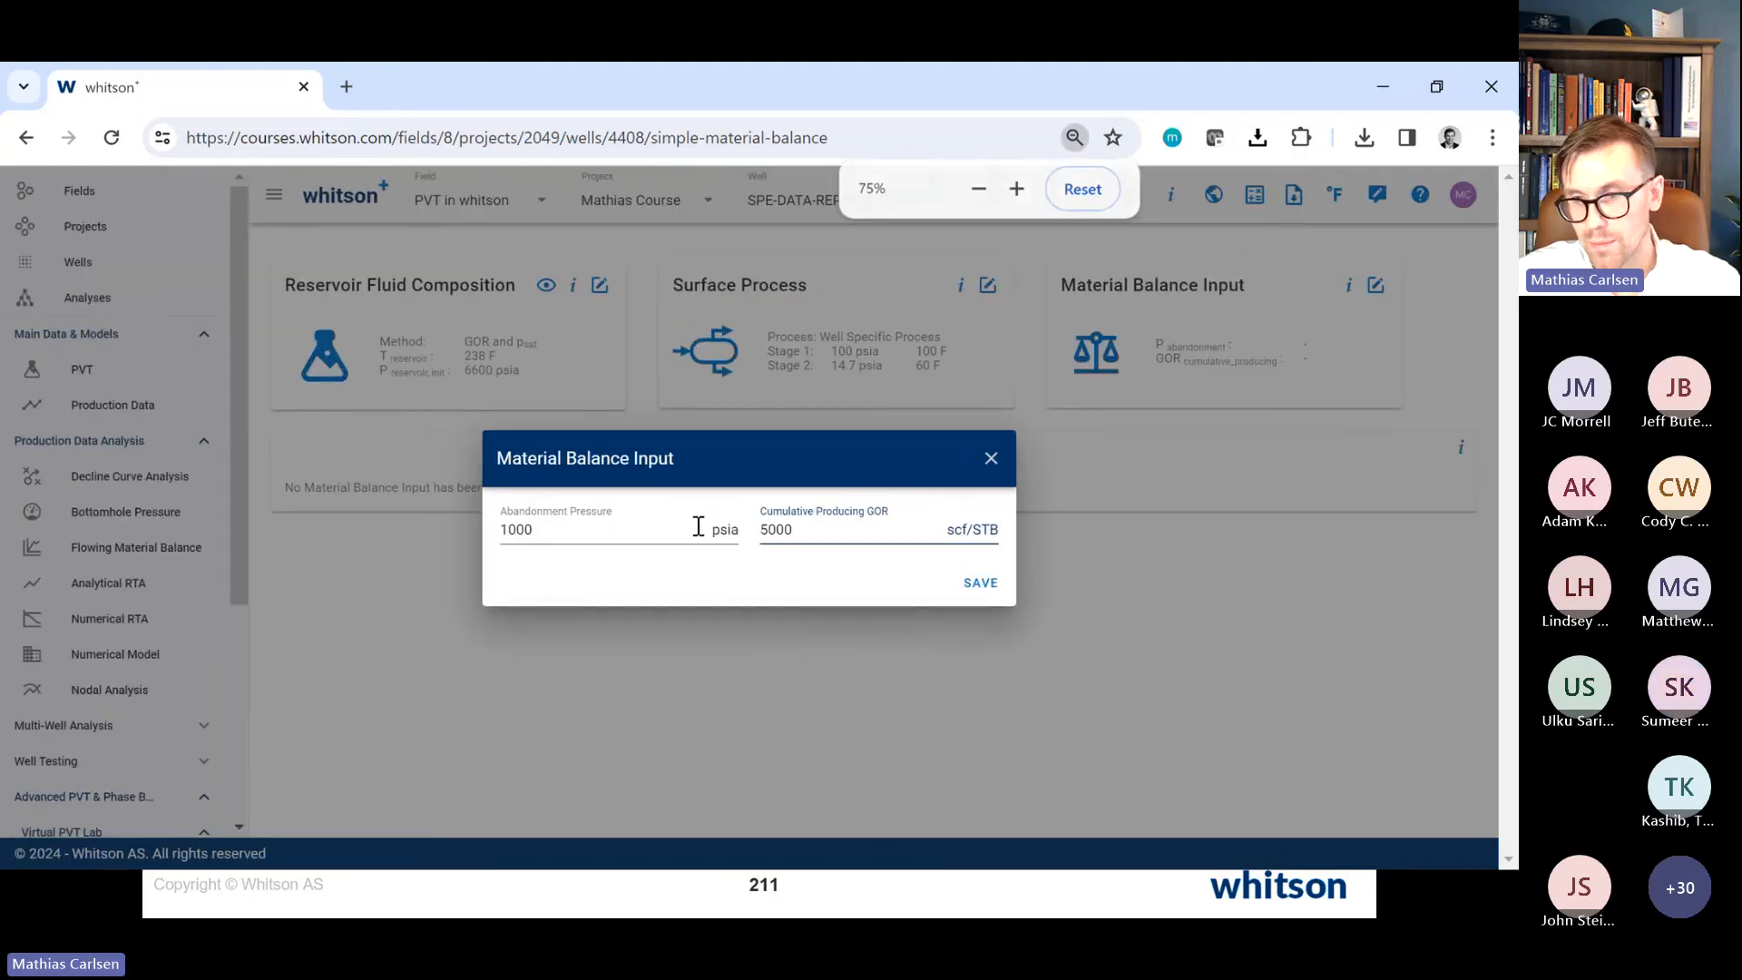
click(976, 585)
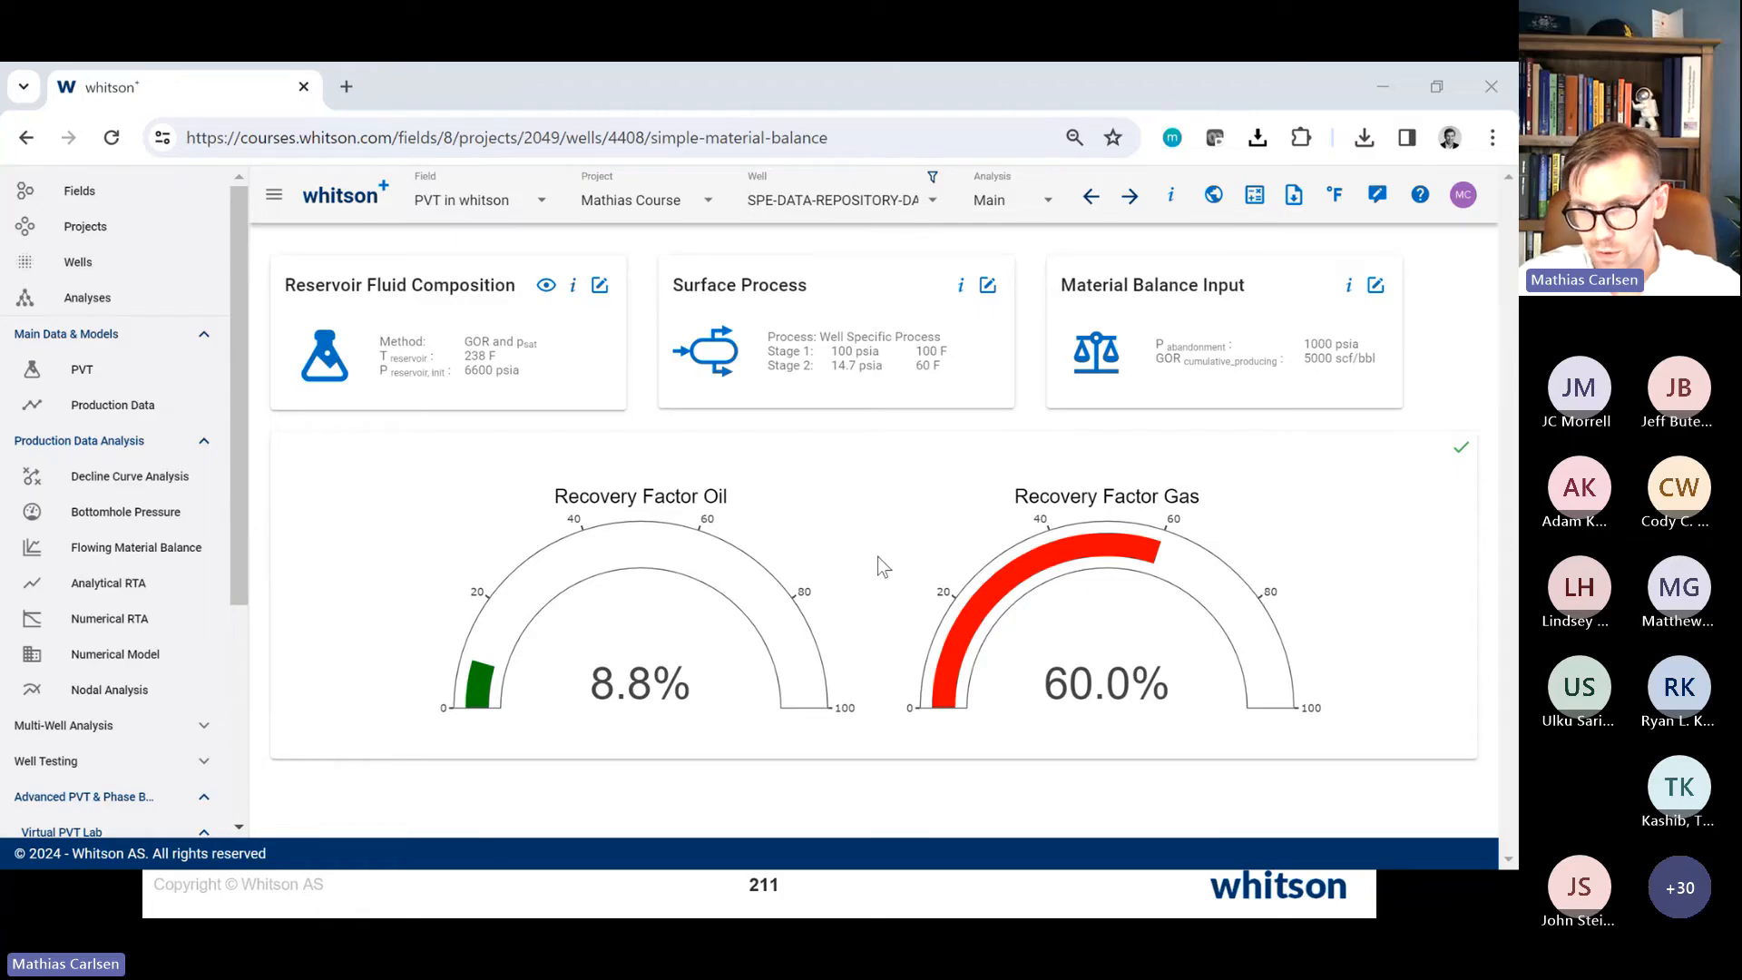
Step: Switch to PowerPoint, advance to the dry gas data slide, and return to whitson+
key(alt+Tab)
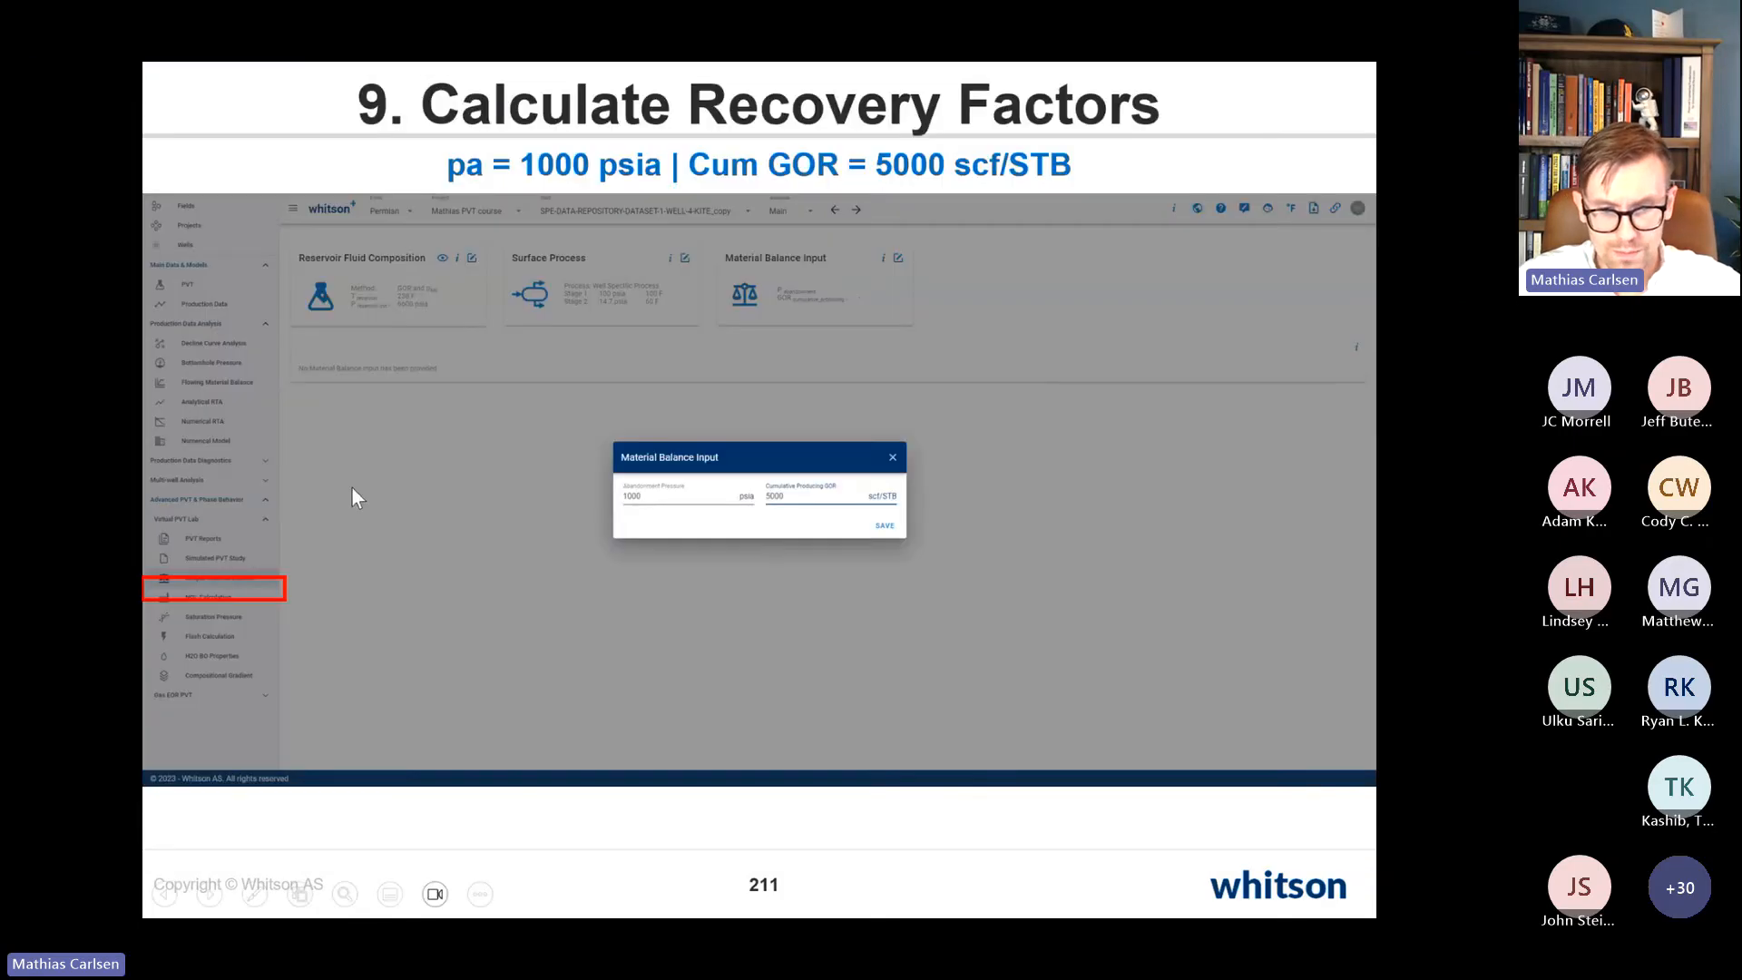
key(Right)
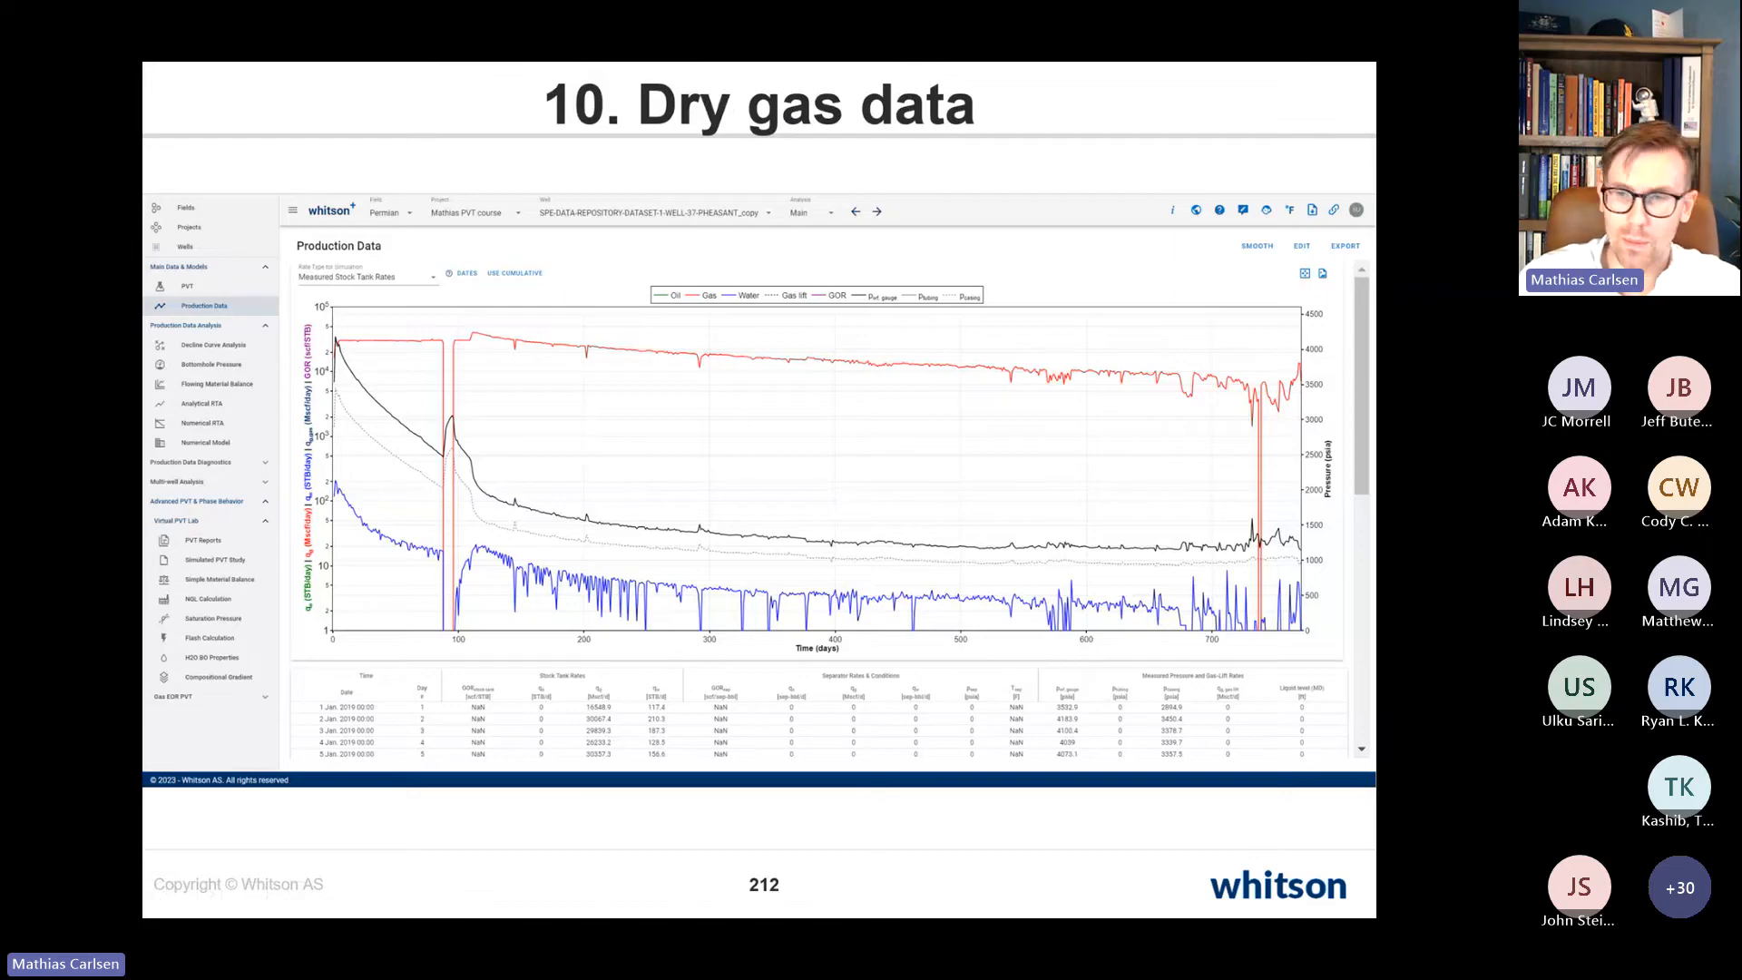
key(alt+Tab)
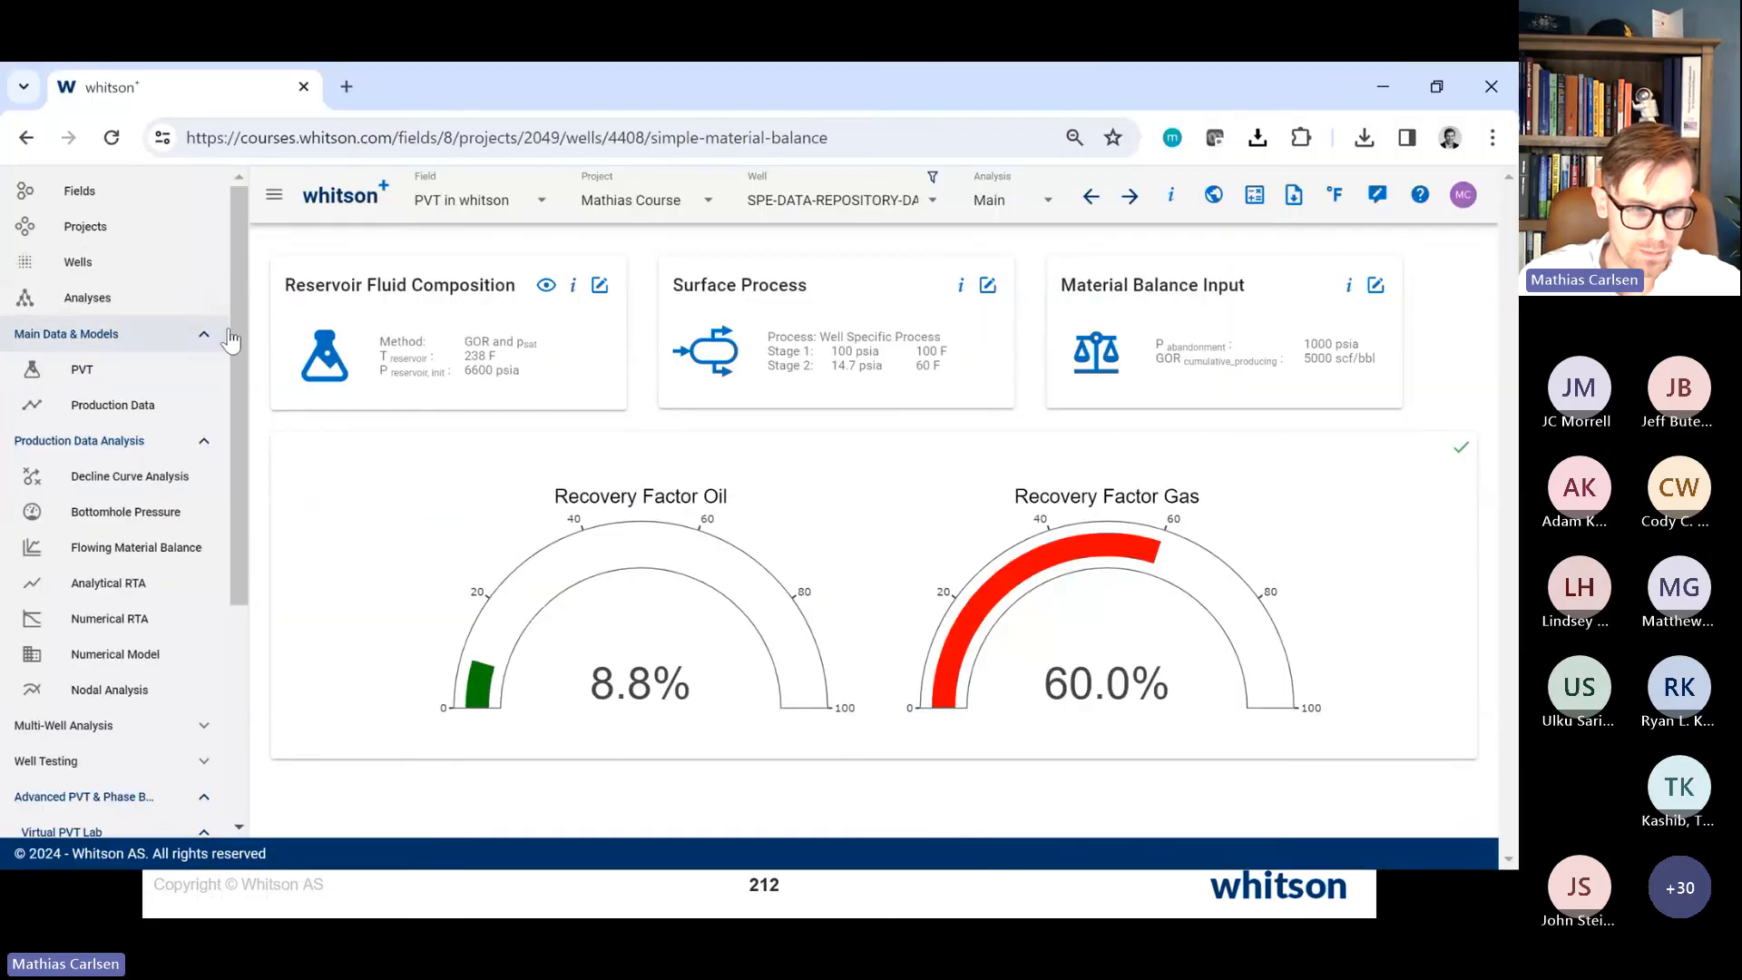
Step: Open well SPE-DATA-REPOSITORY-DATASET-1-WELL-37-PHEASANT from the project's wells and go to its PVT fluid definition
click(177, 275)
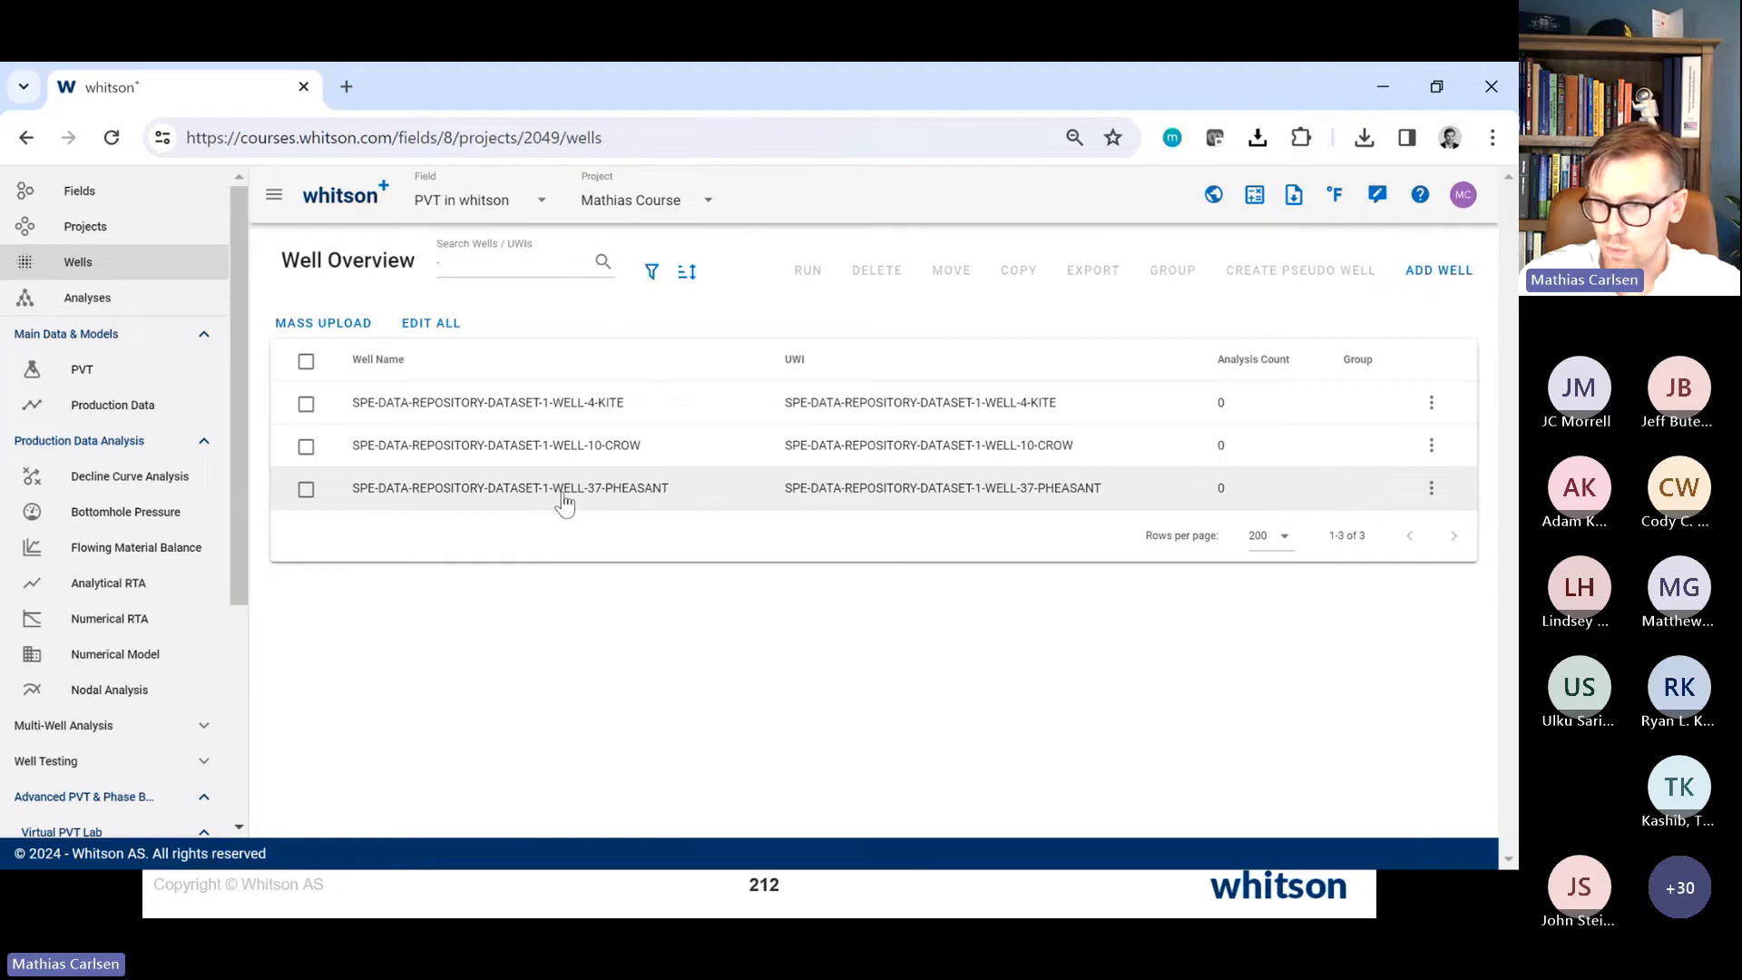
click(562, 497)
key(ctrl+minus)
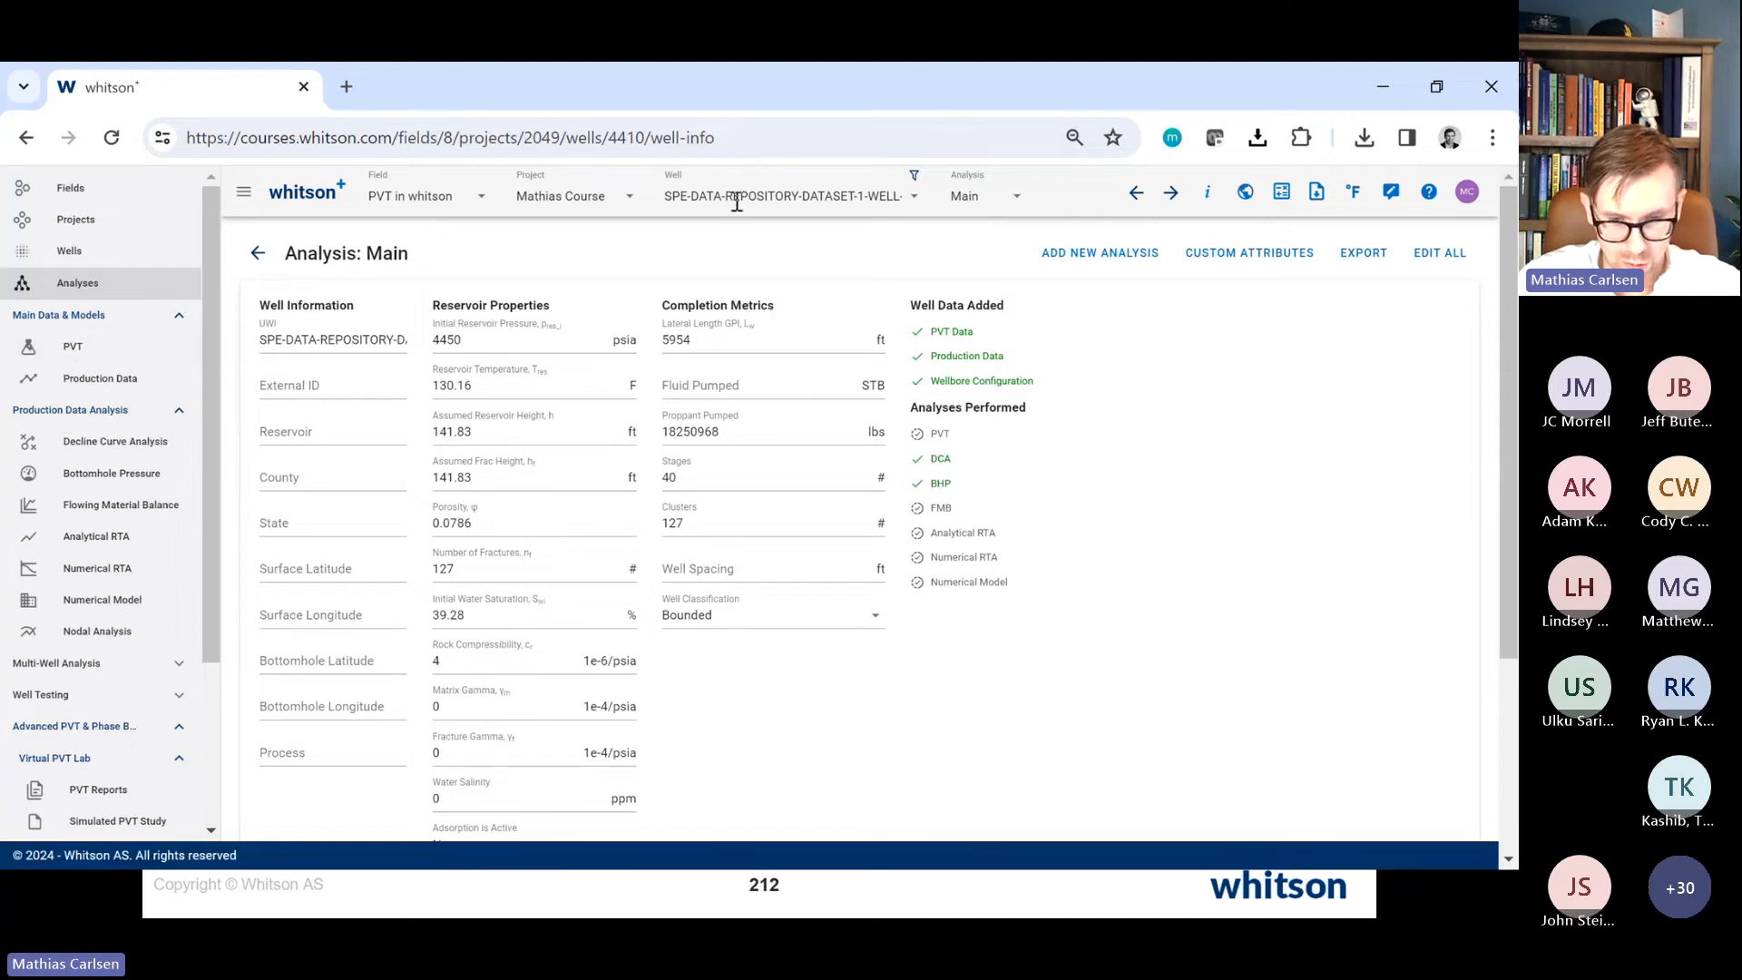
click(686, 194)
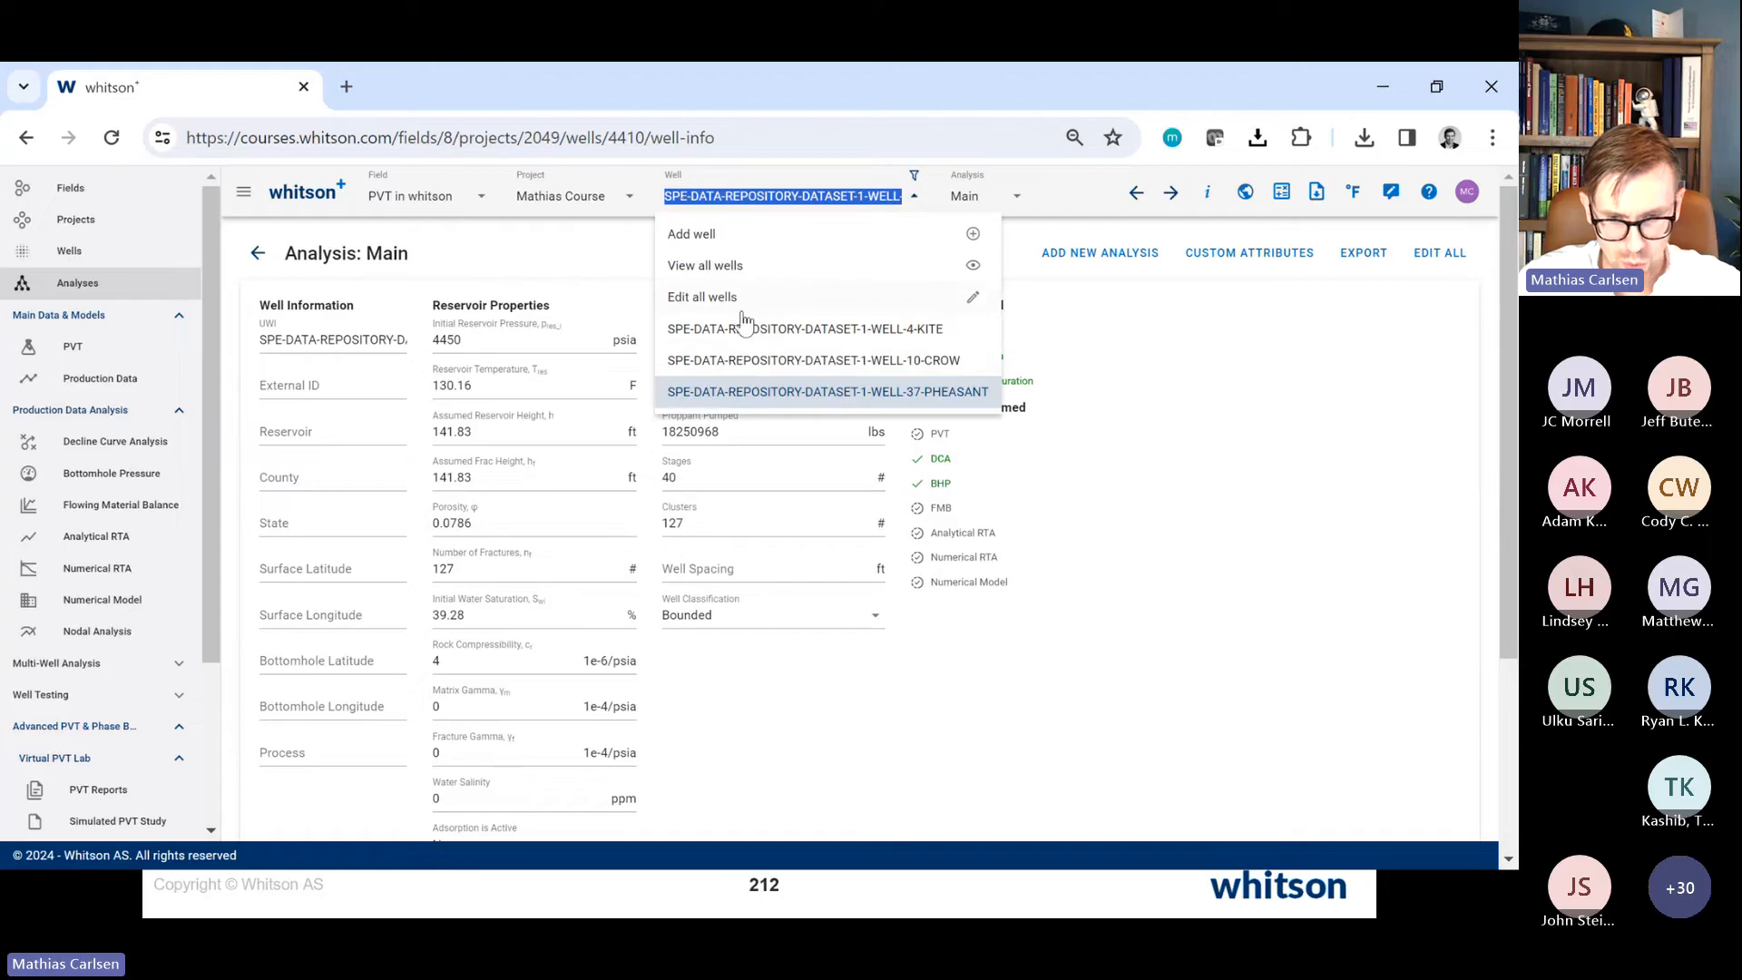
click(194, 354)
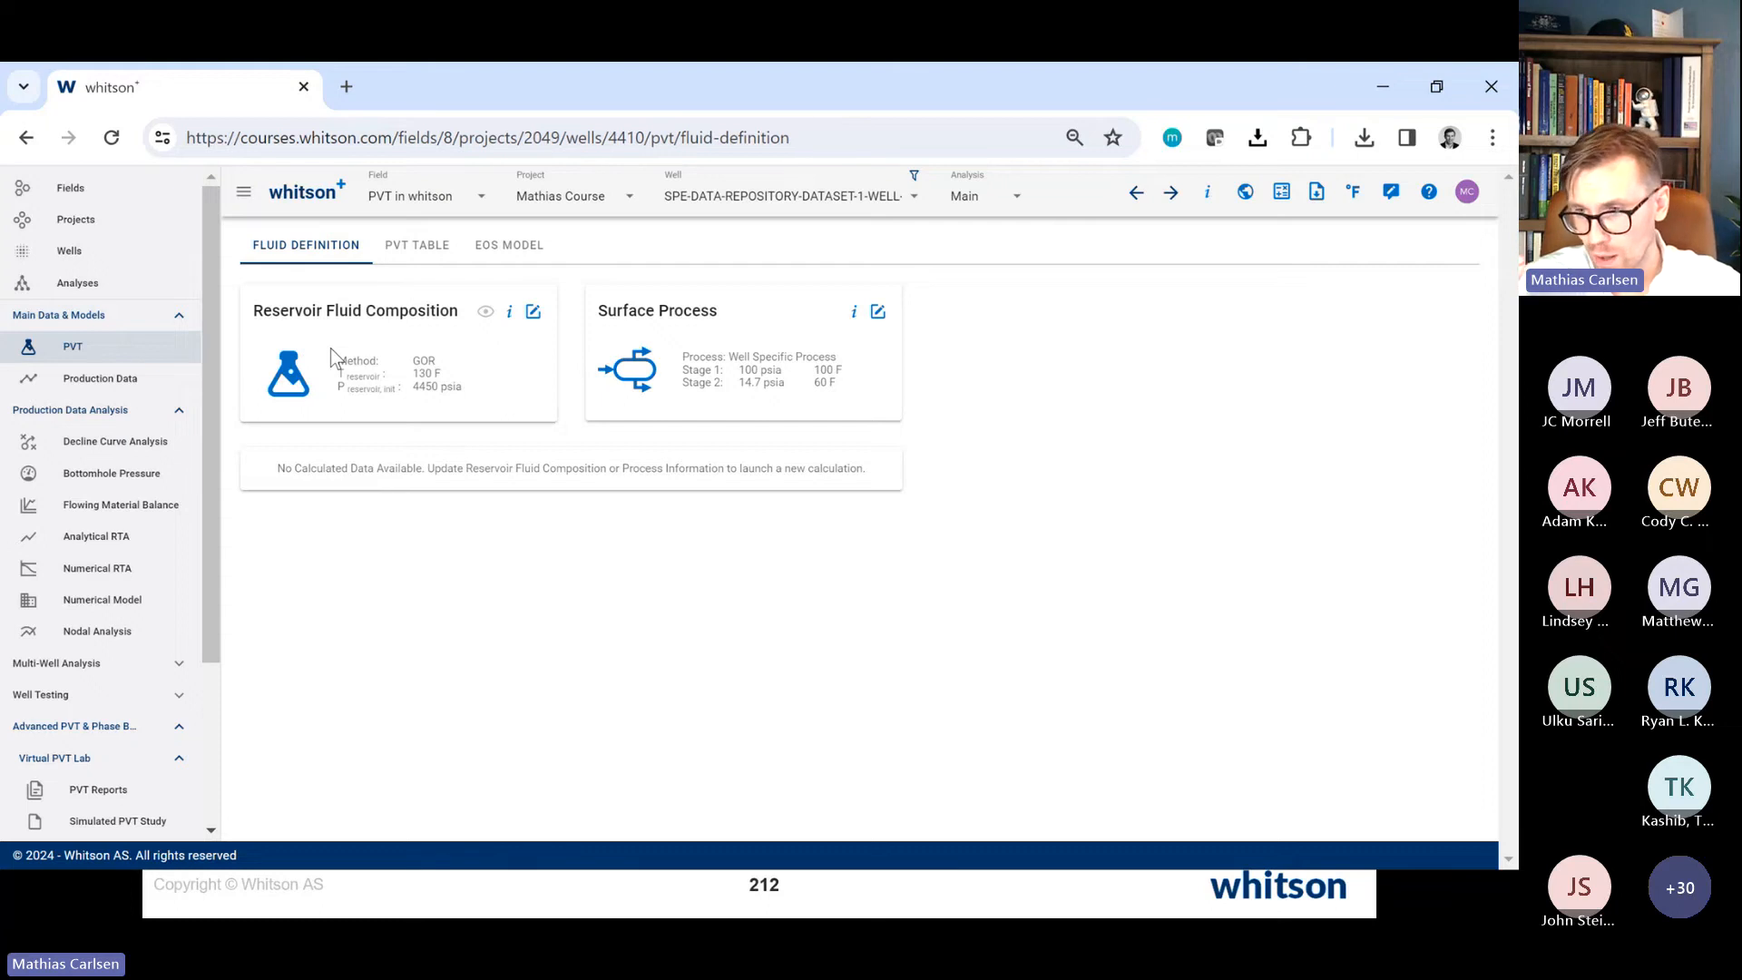
key(alt+Tab)
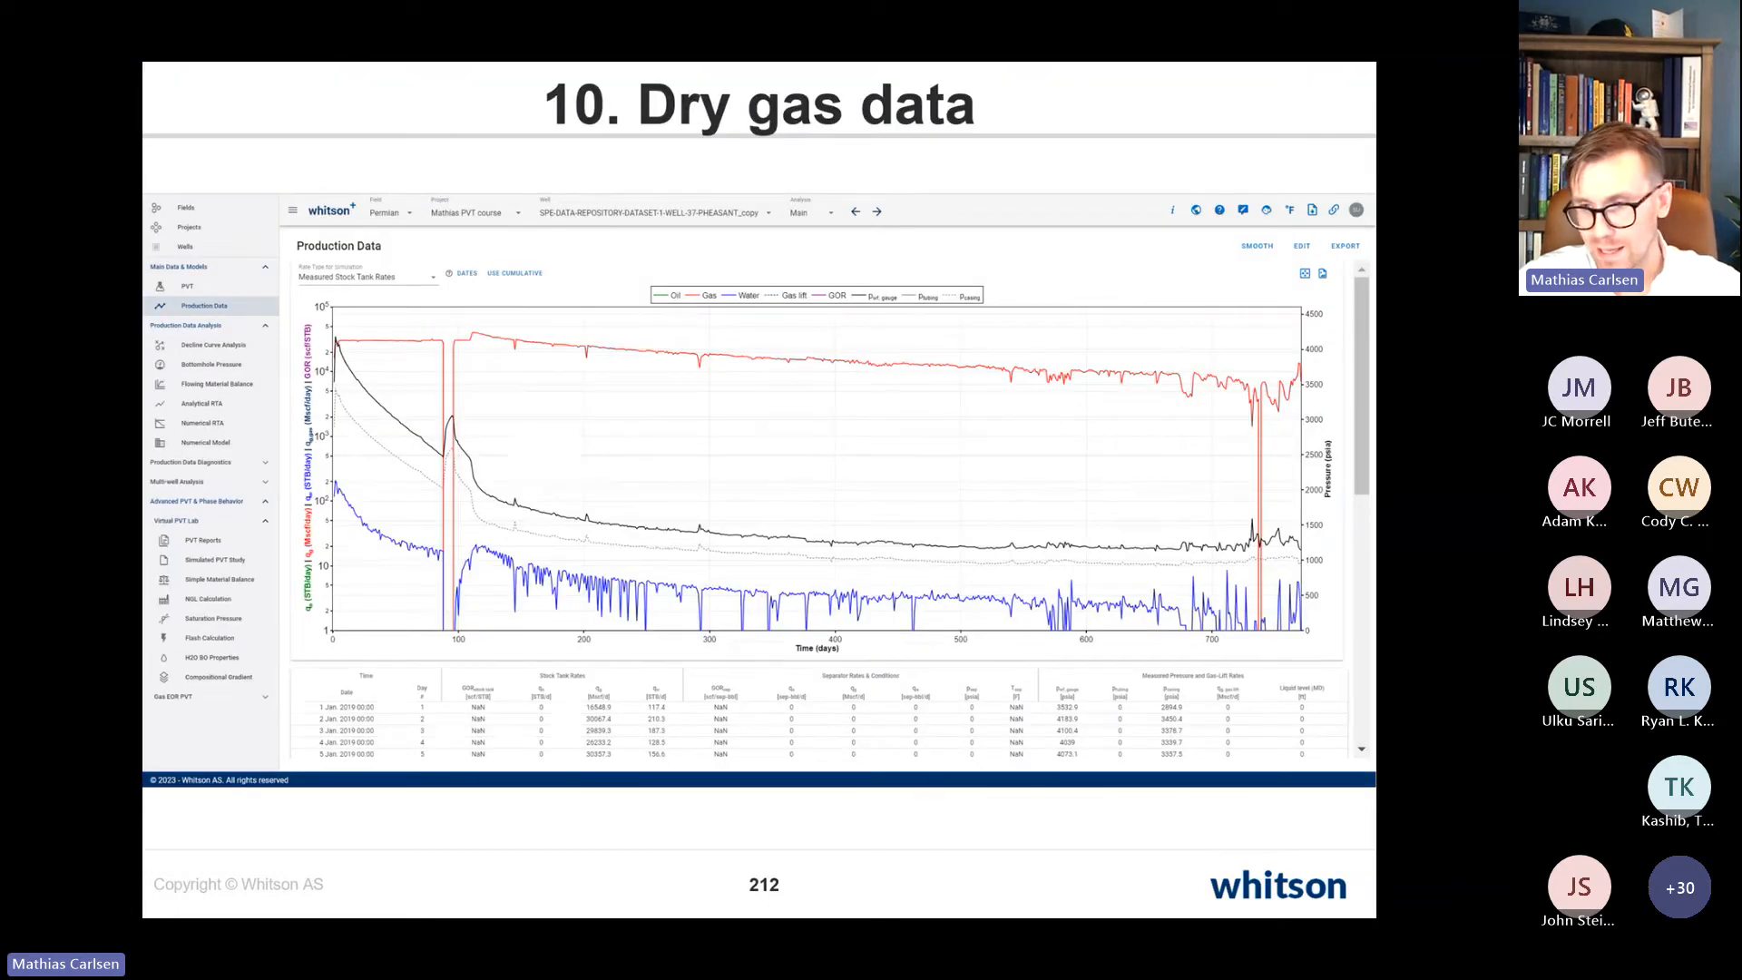
key(alt+Tab)
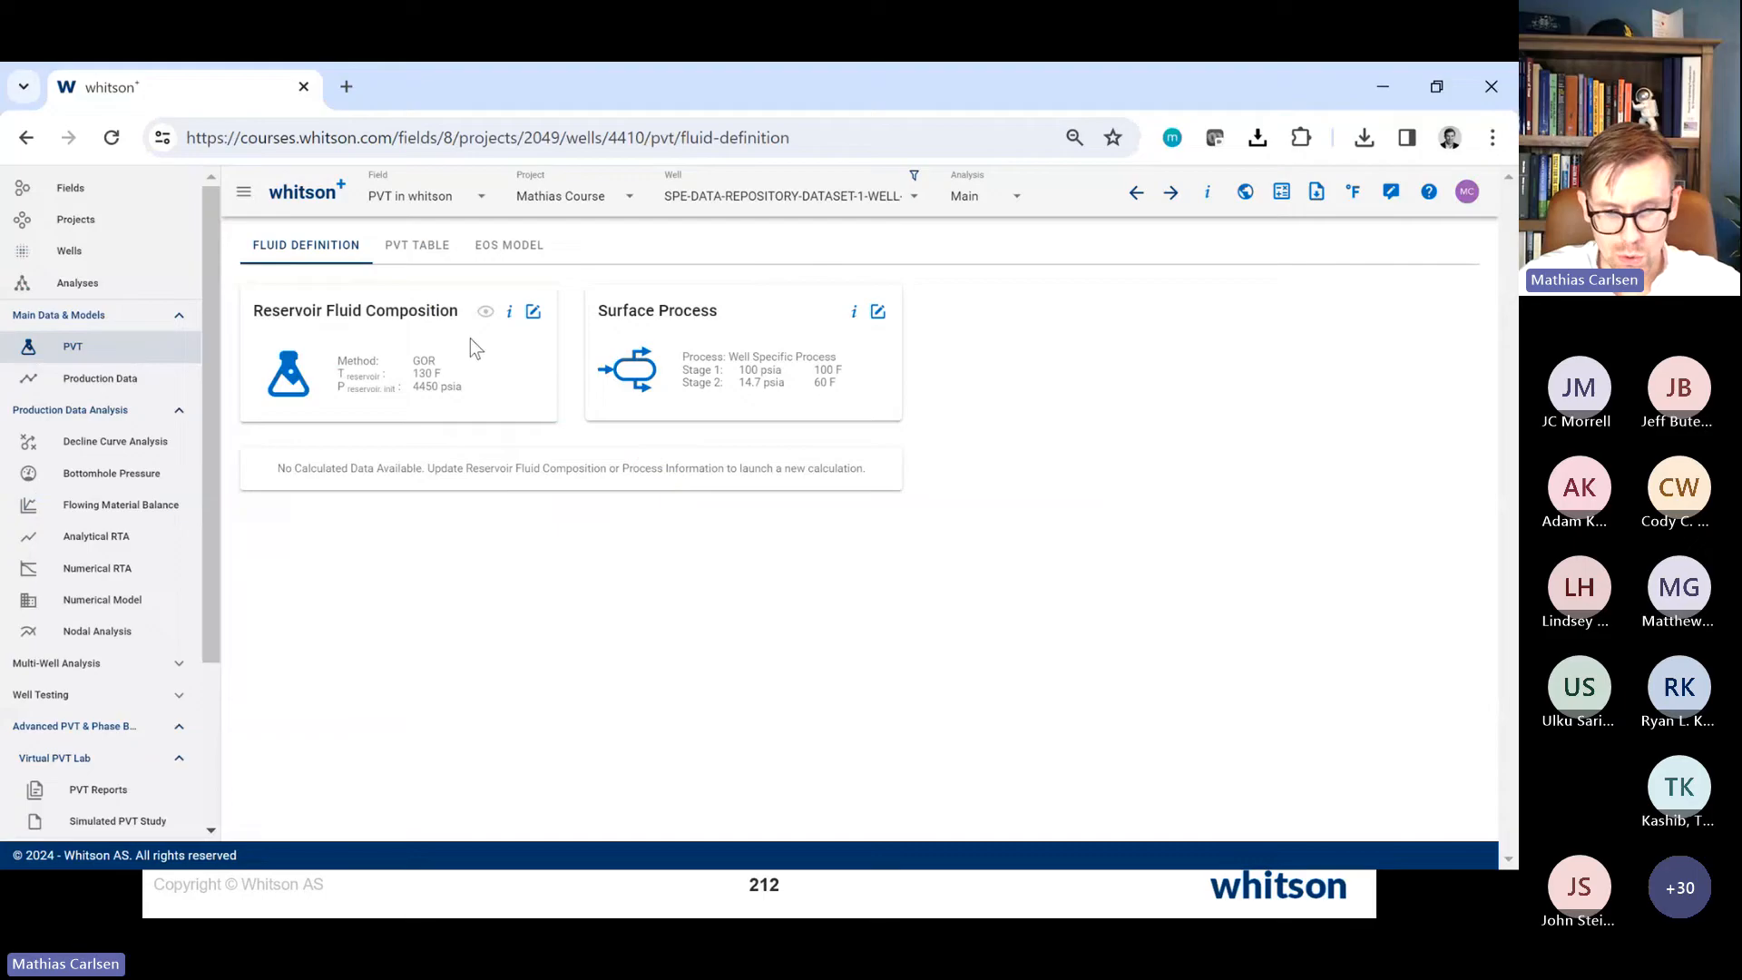
Step: Define the reservoir fluid with the Dry/Wet Gas method and a gas specific gravity of 0.6, checking the PowerPoint slide, and save
click(532, 311)
click(606, 680)
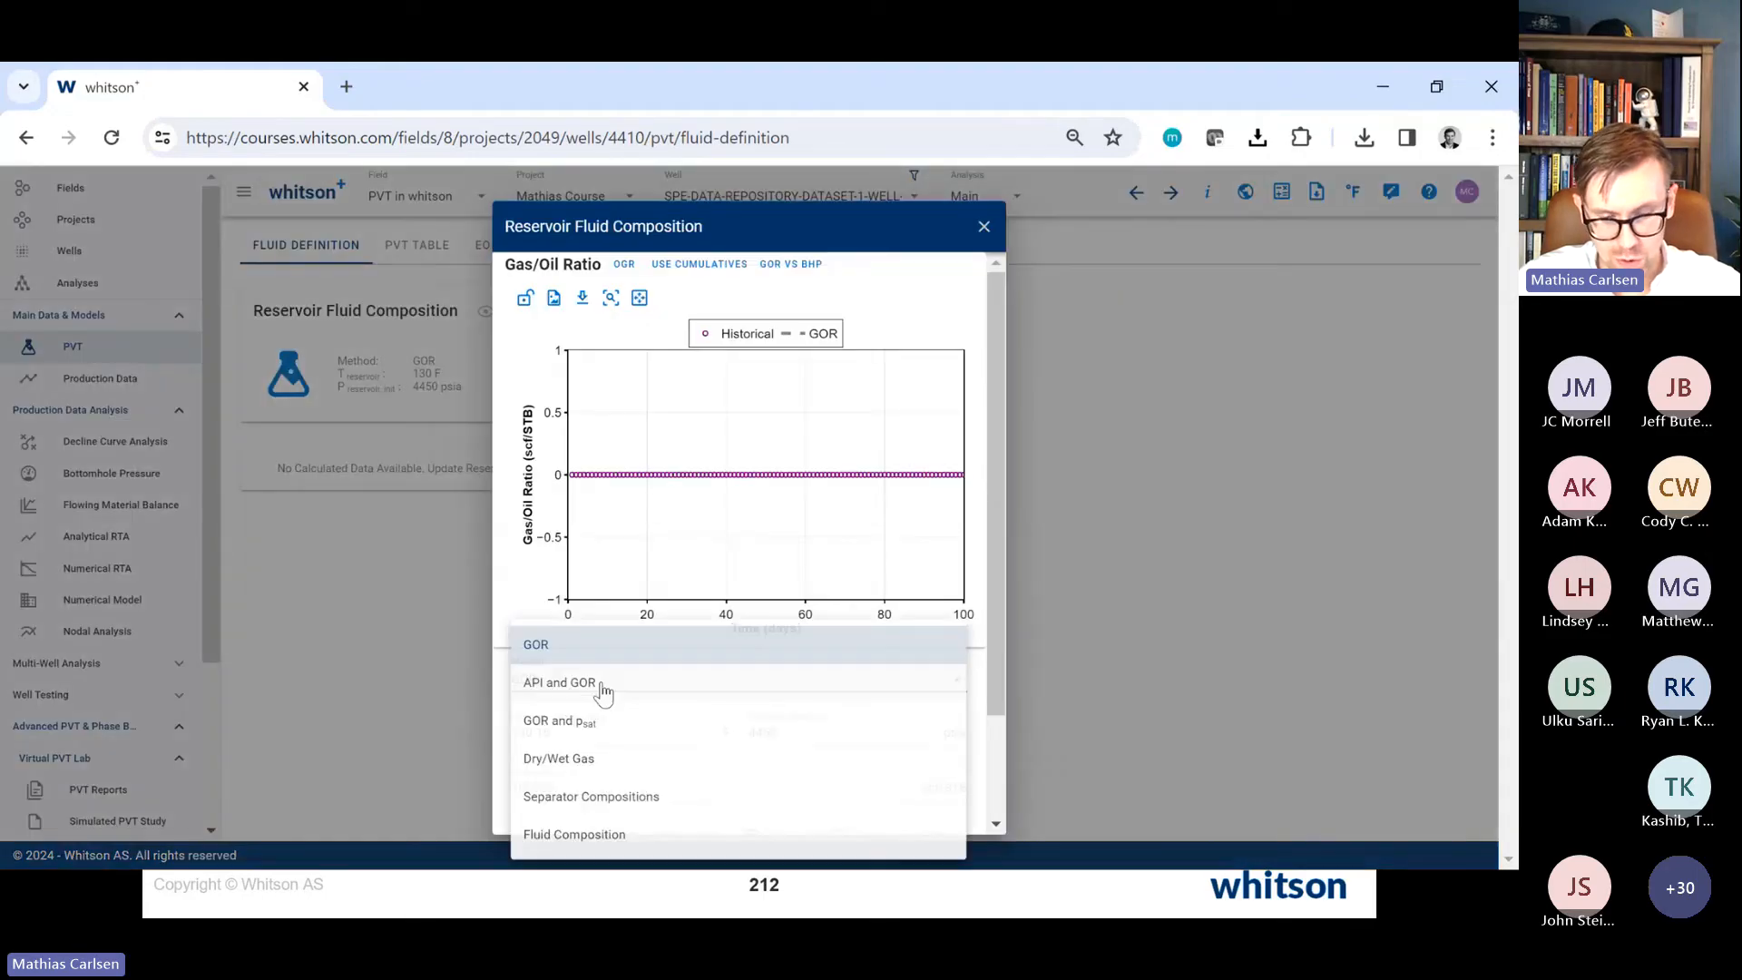
click(581, 760)
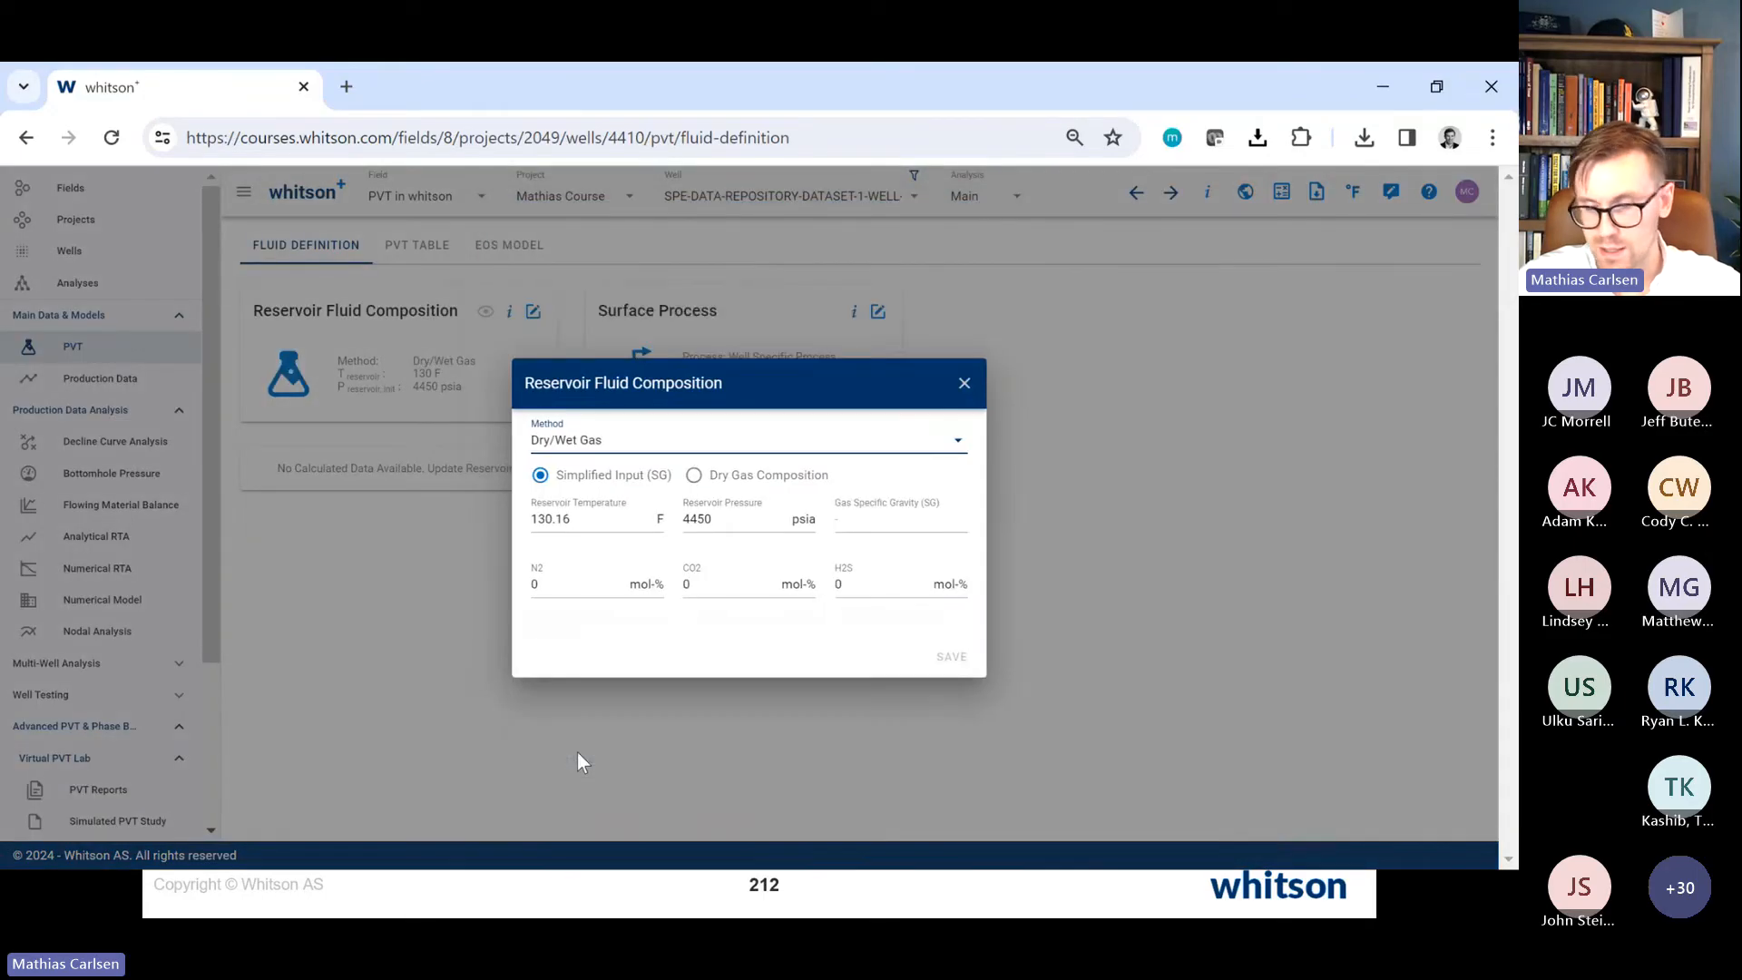
click(879, 519)
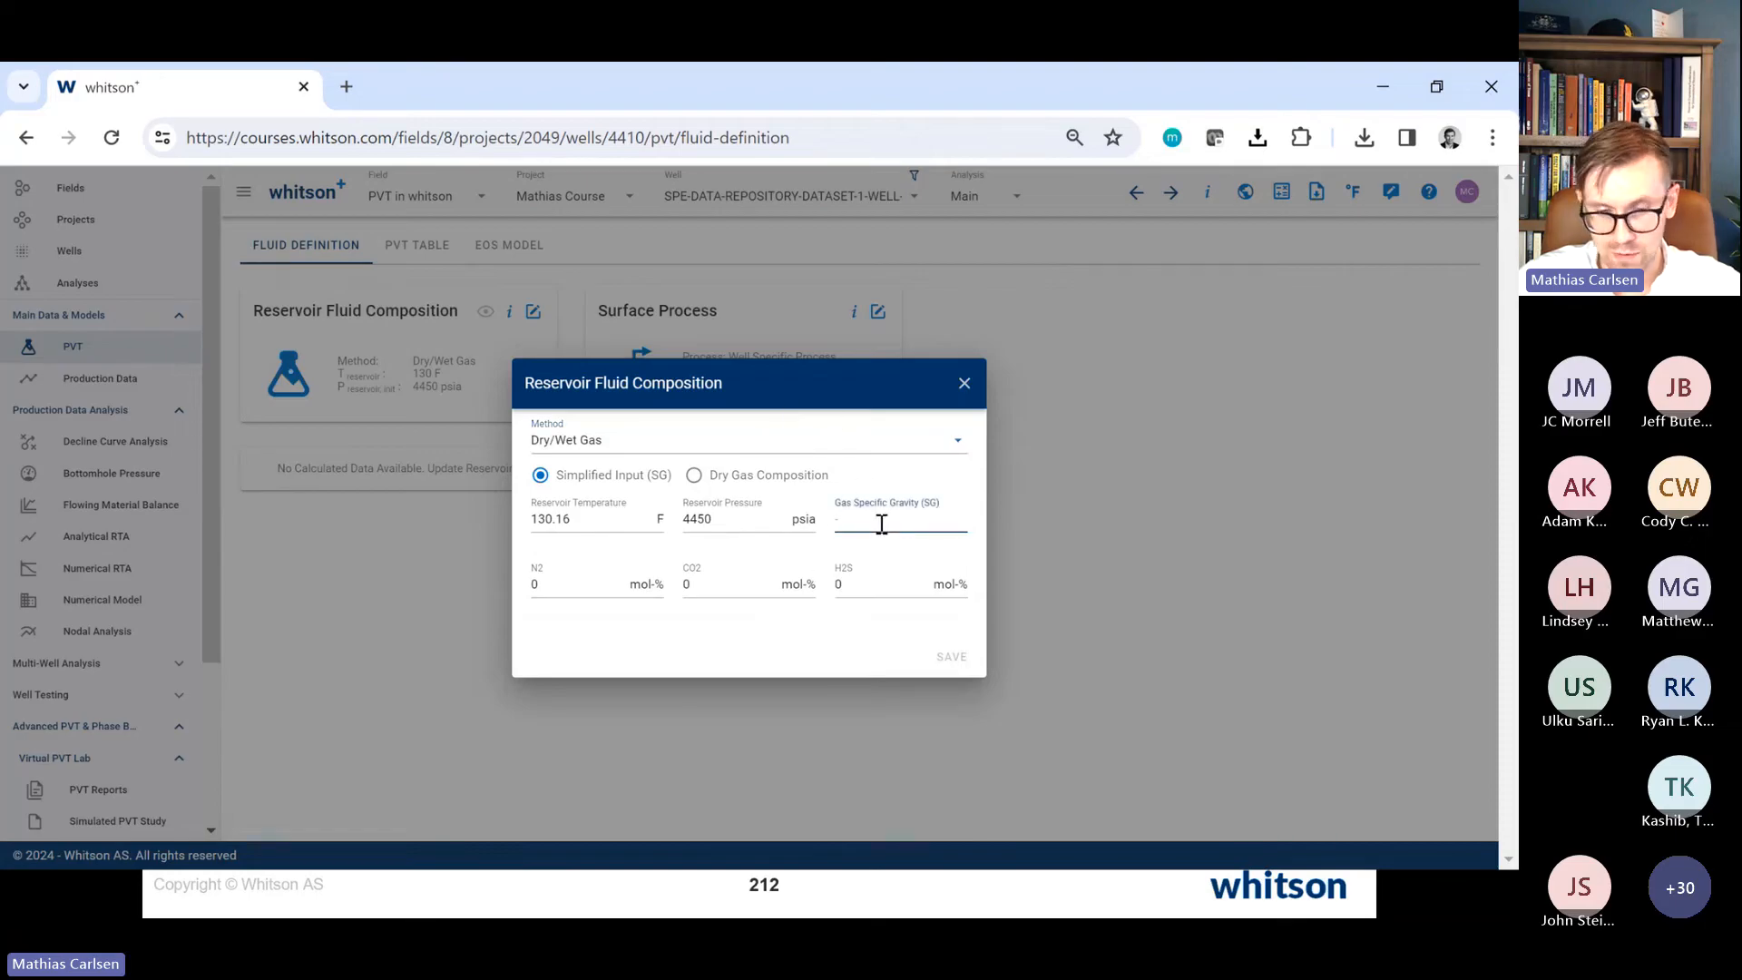
key(alt+Tab)
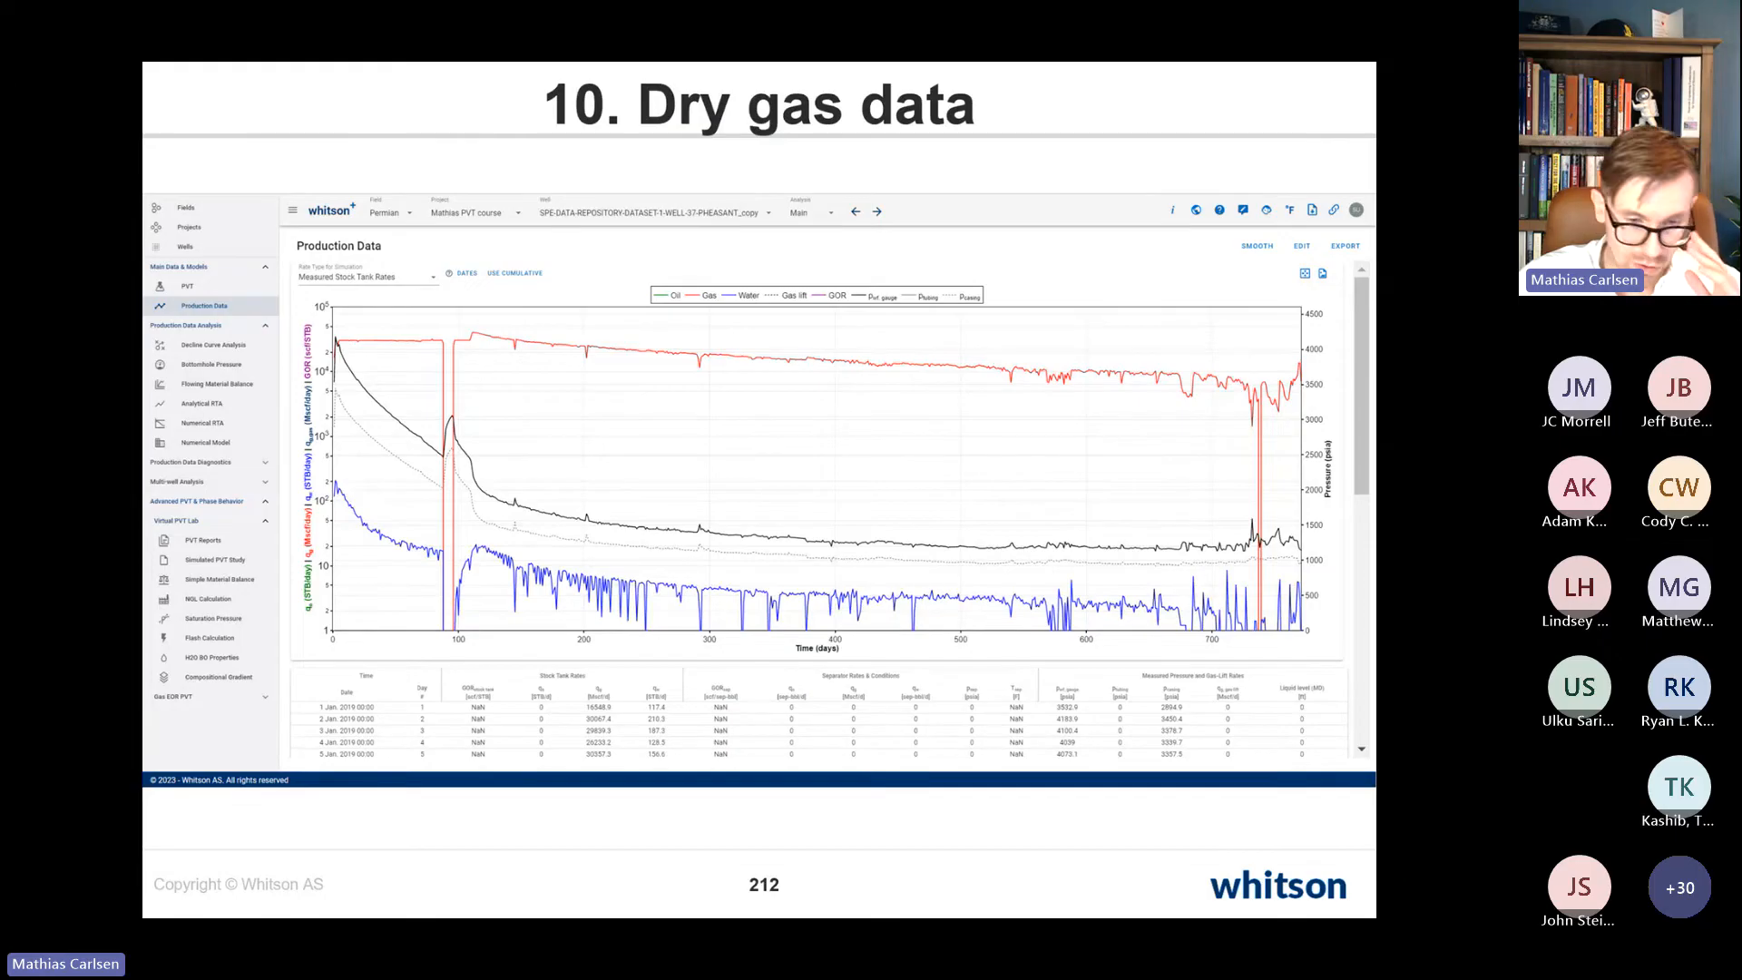
key(Right)
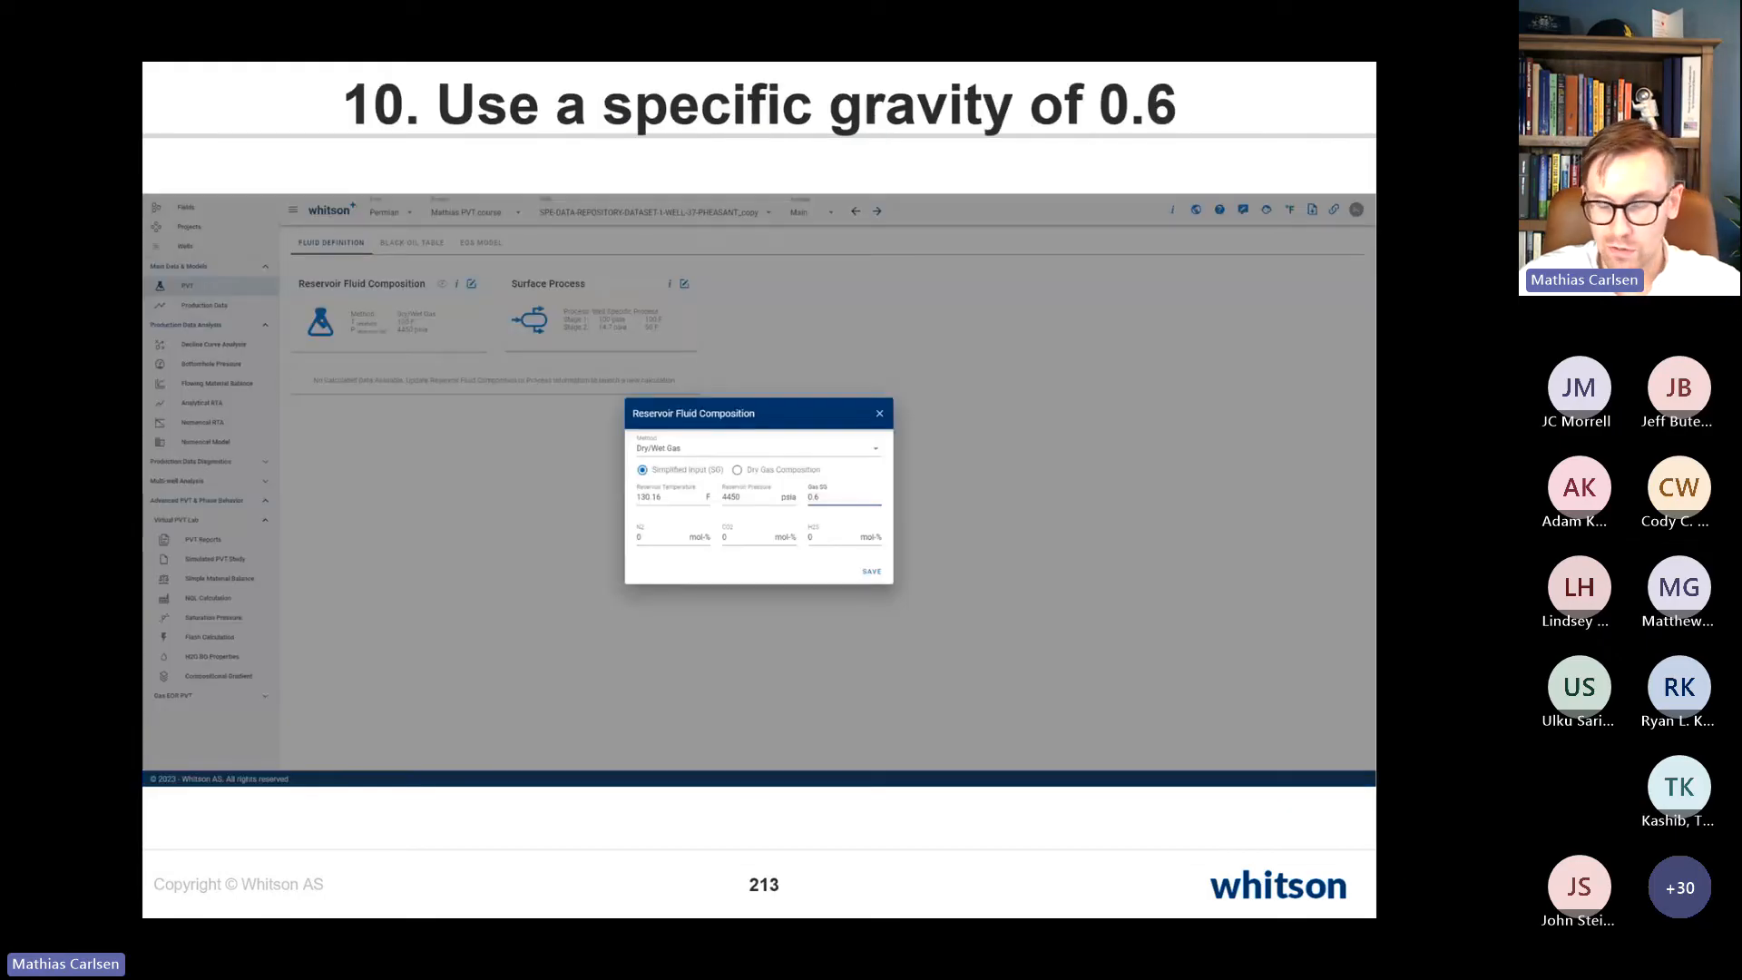
key(alt+Tab)
text(0.6)
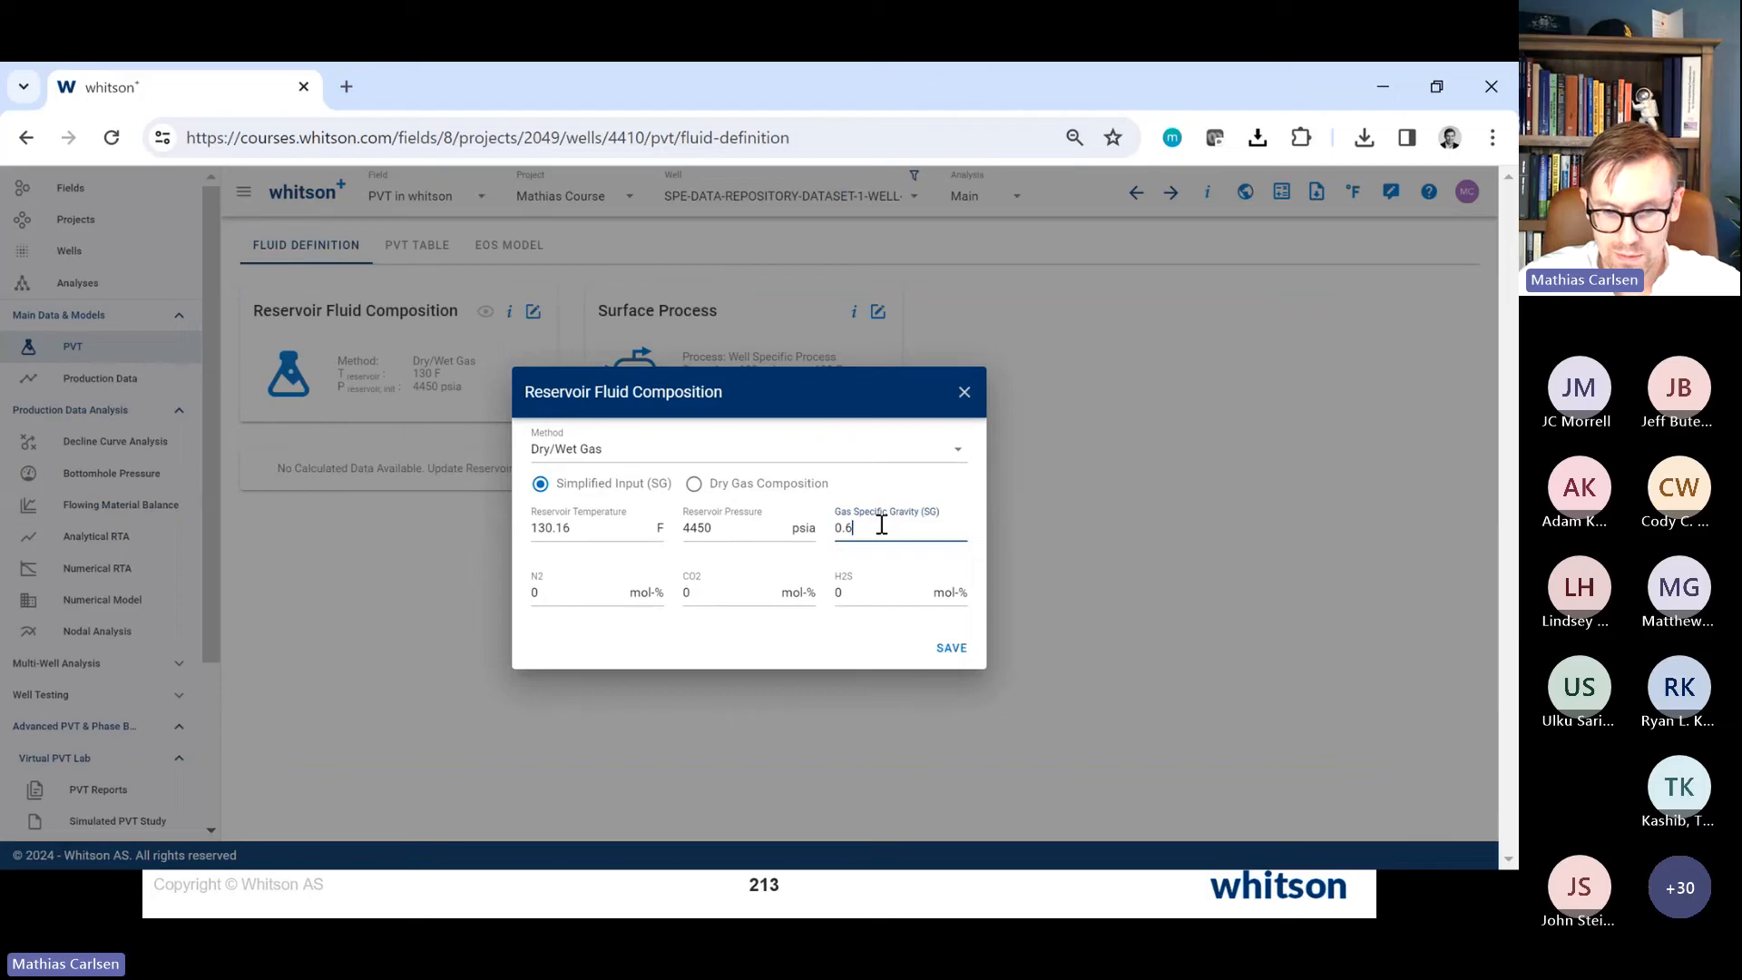
key(Return)
Step: Examine the dry gas phase envelope, initial fluid properties and black oil table plots, and return to the fluid definition
scroll(881, 524, down, 2)
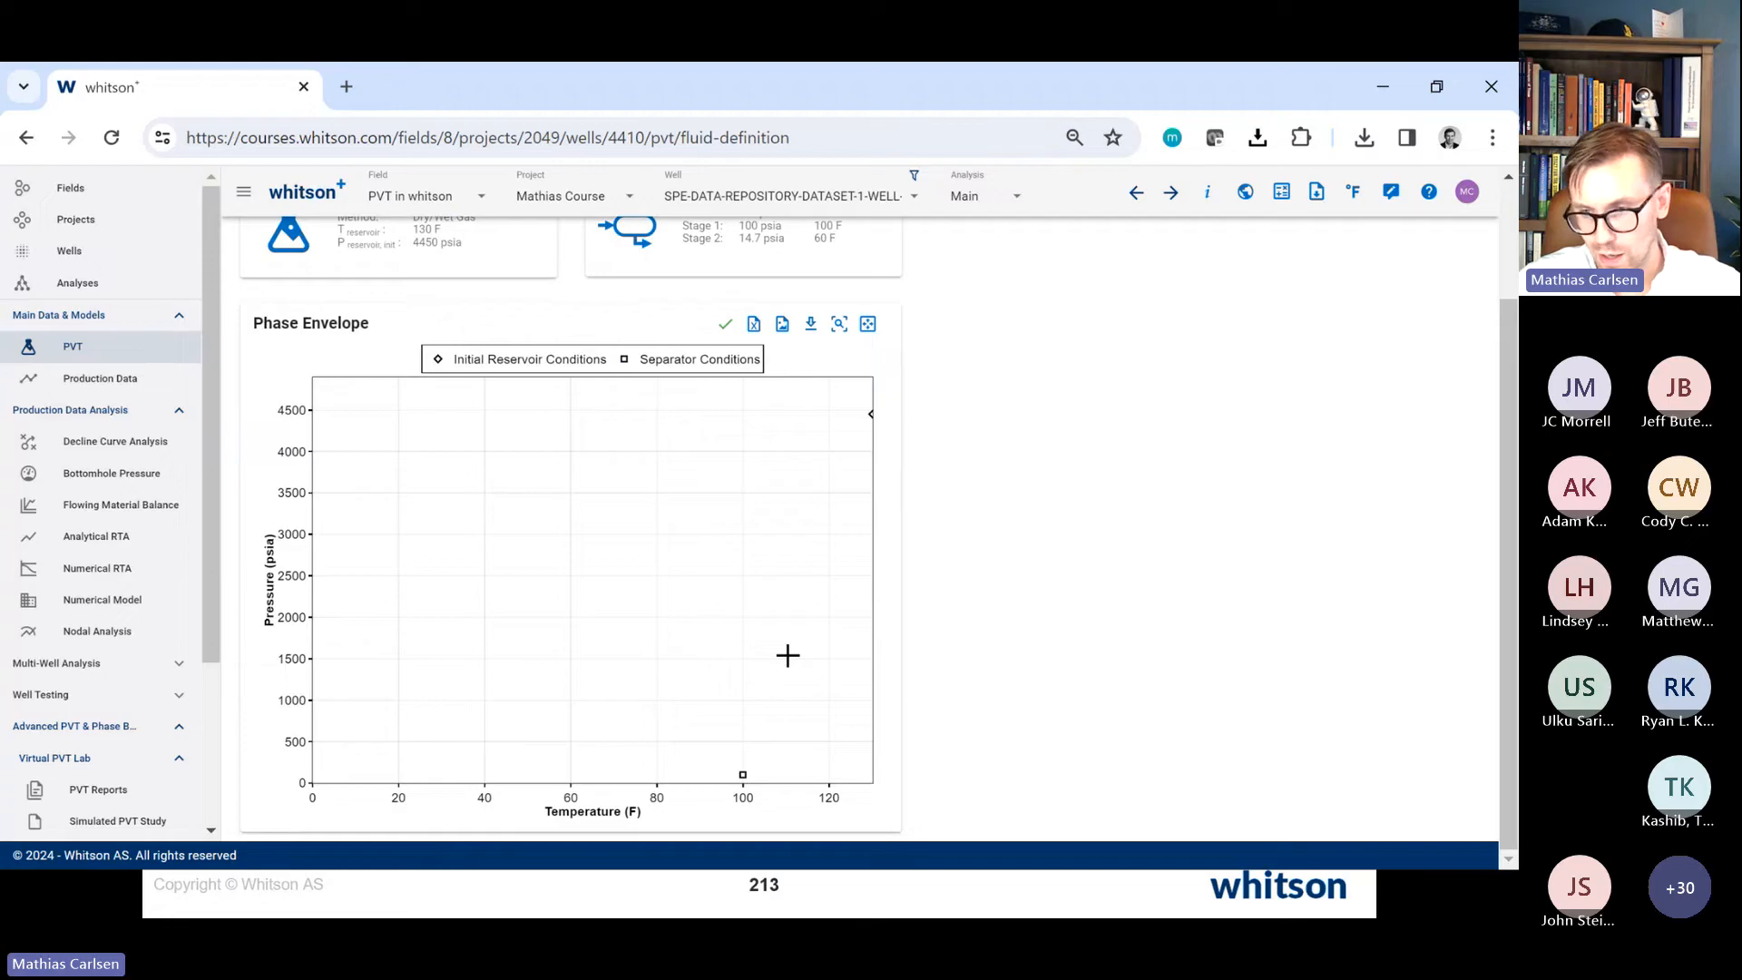
scroll(787, 655, up, 2)
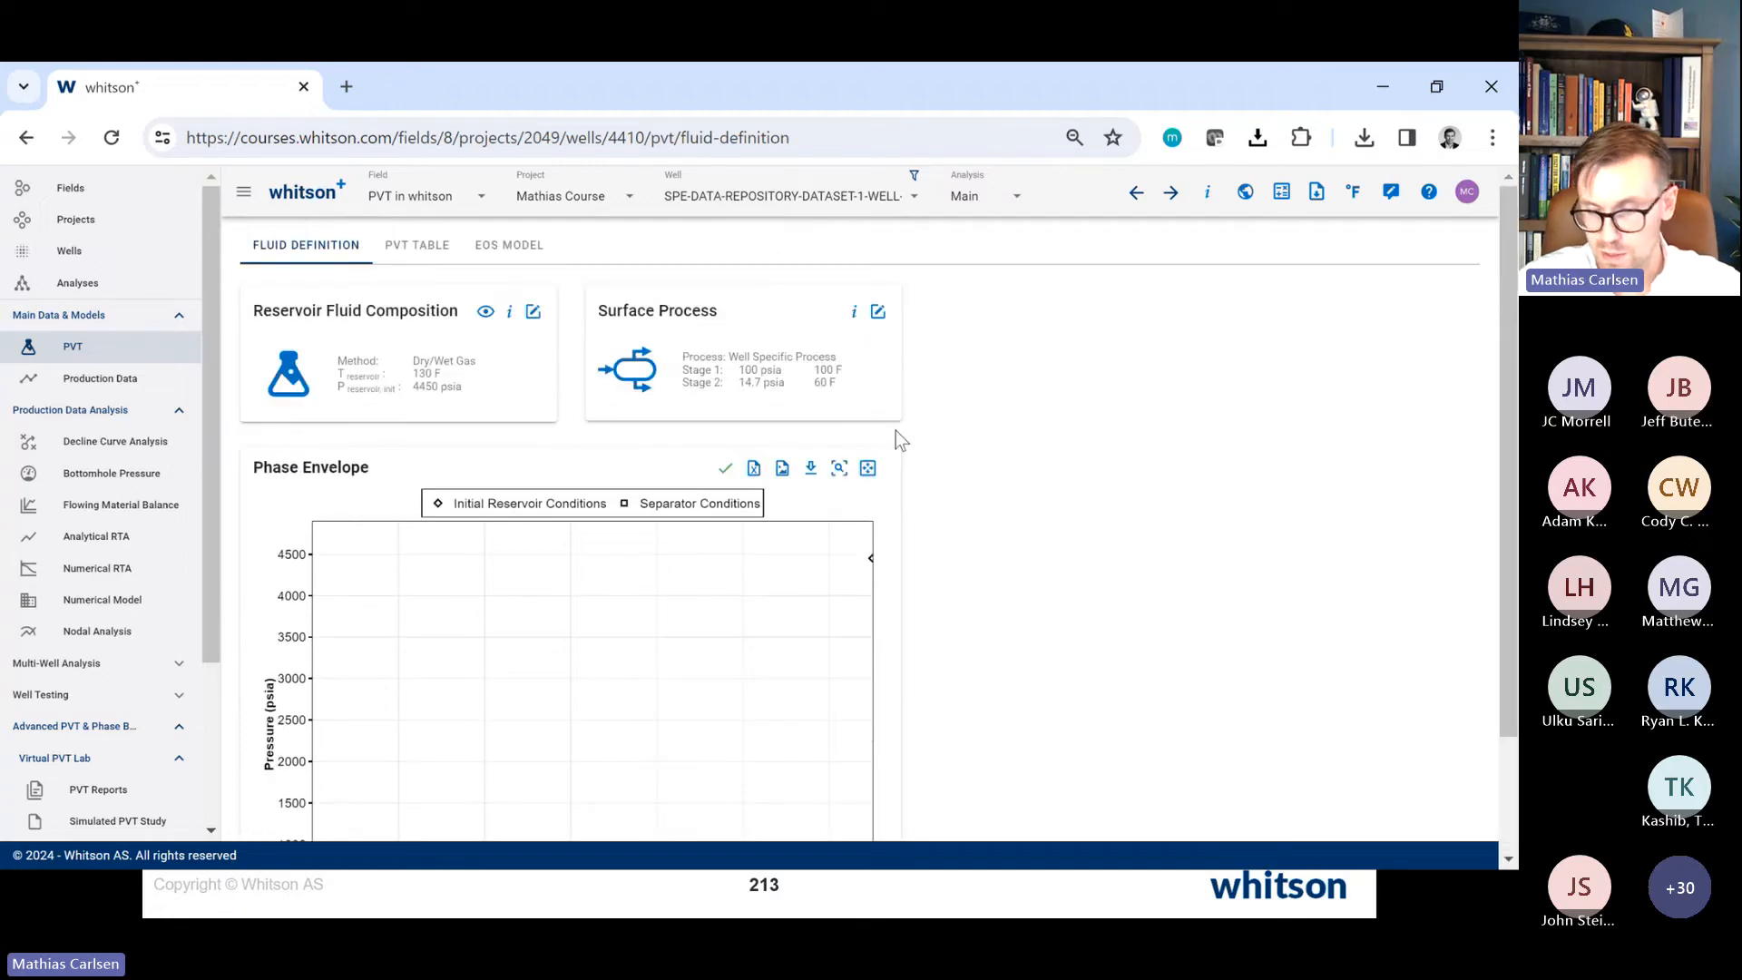
click(417, 245)
scroll(530, 418, down, 3)
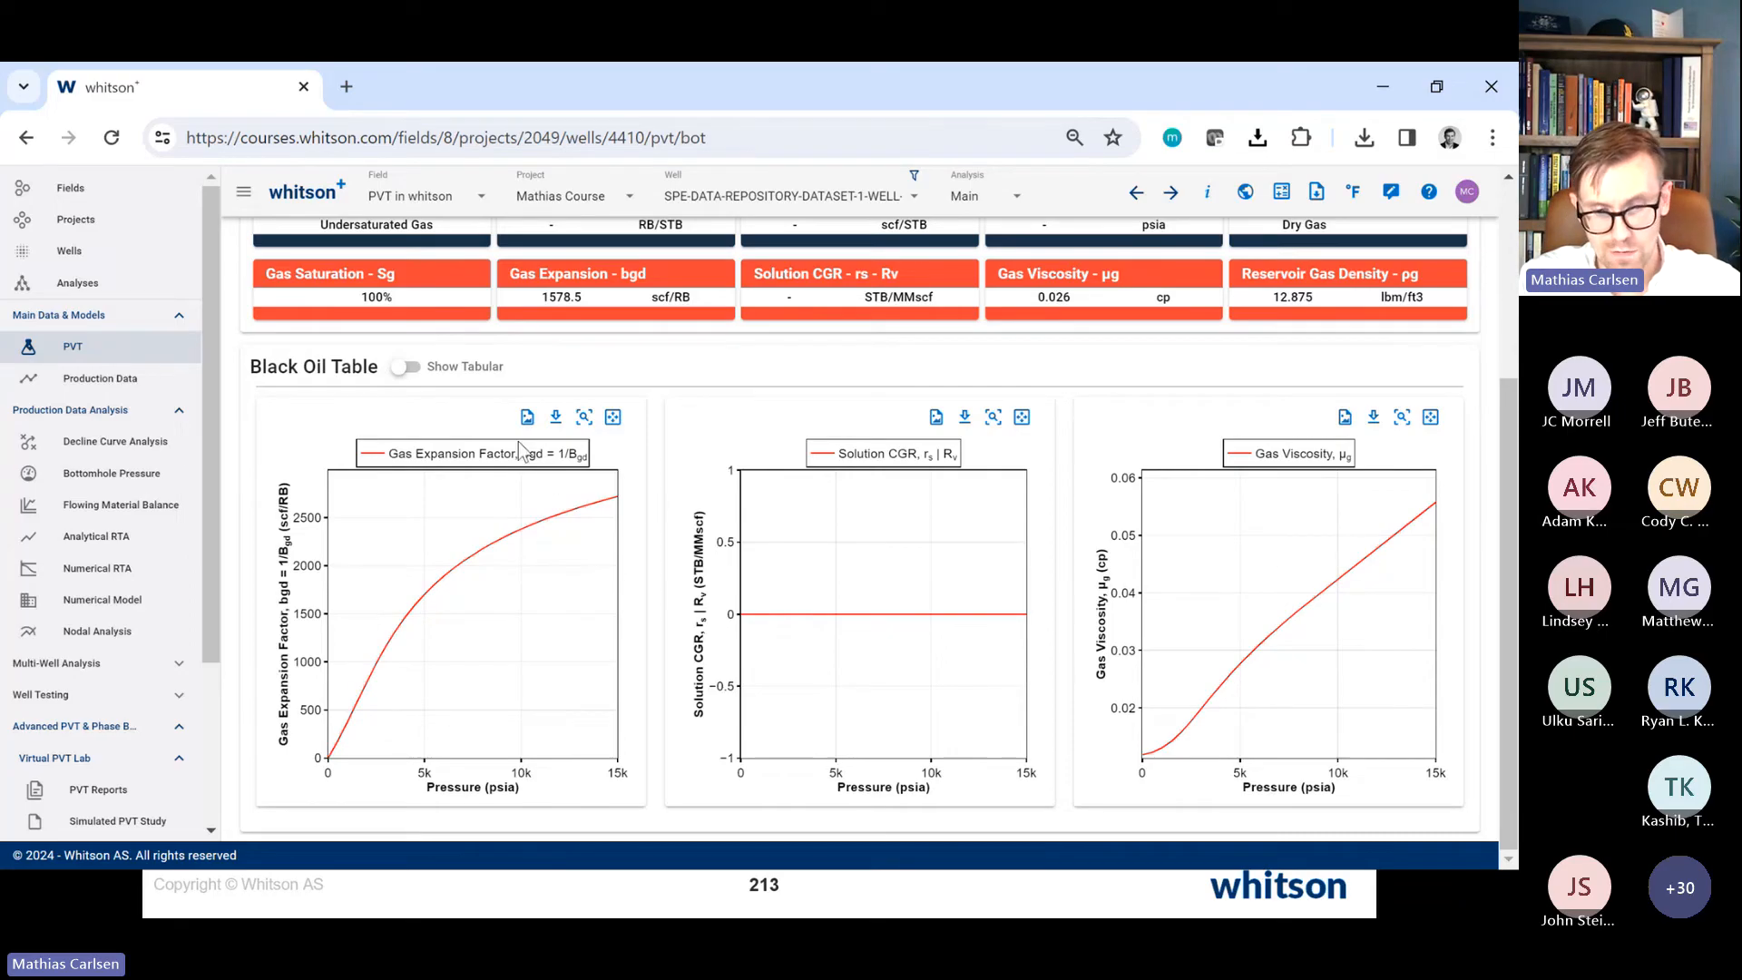
scroll(519, 443, up, 3)
scroll(490, 590, up, 1)
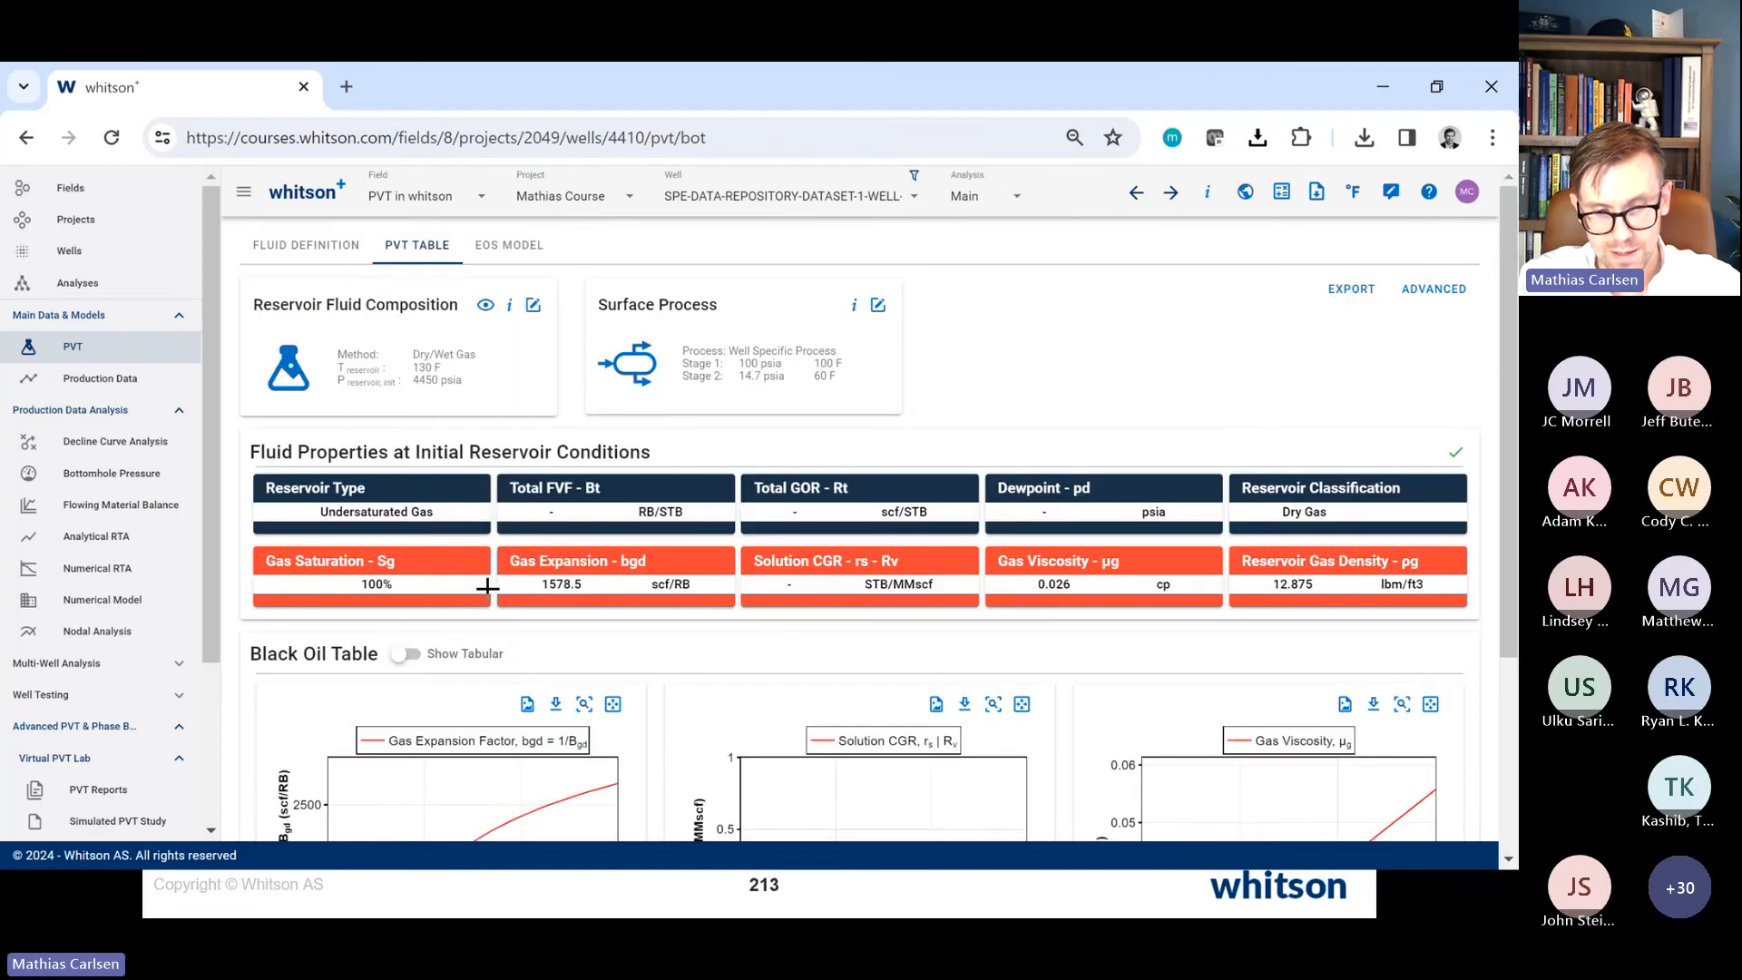
key(alt+Tab)
key(alt+Tab)
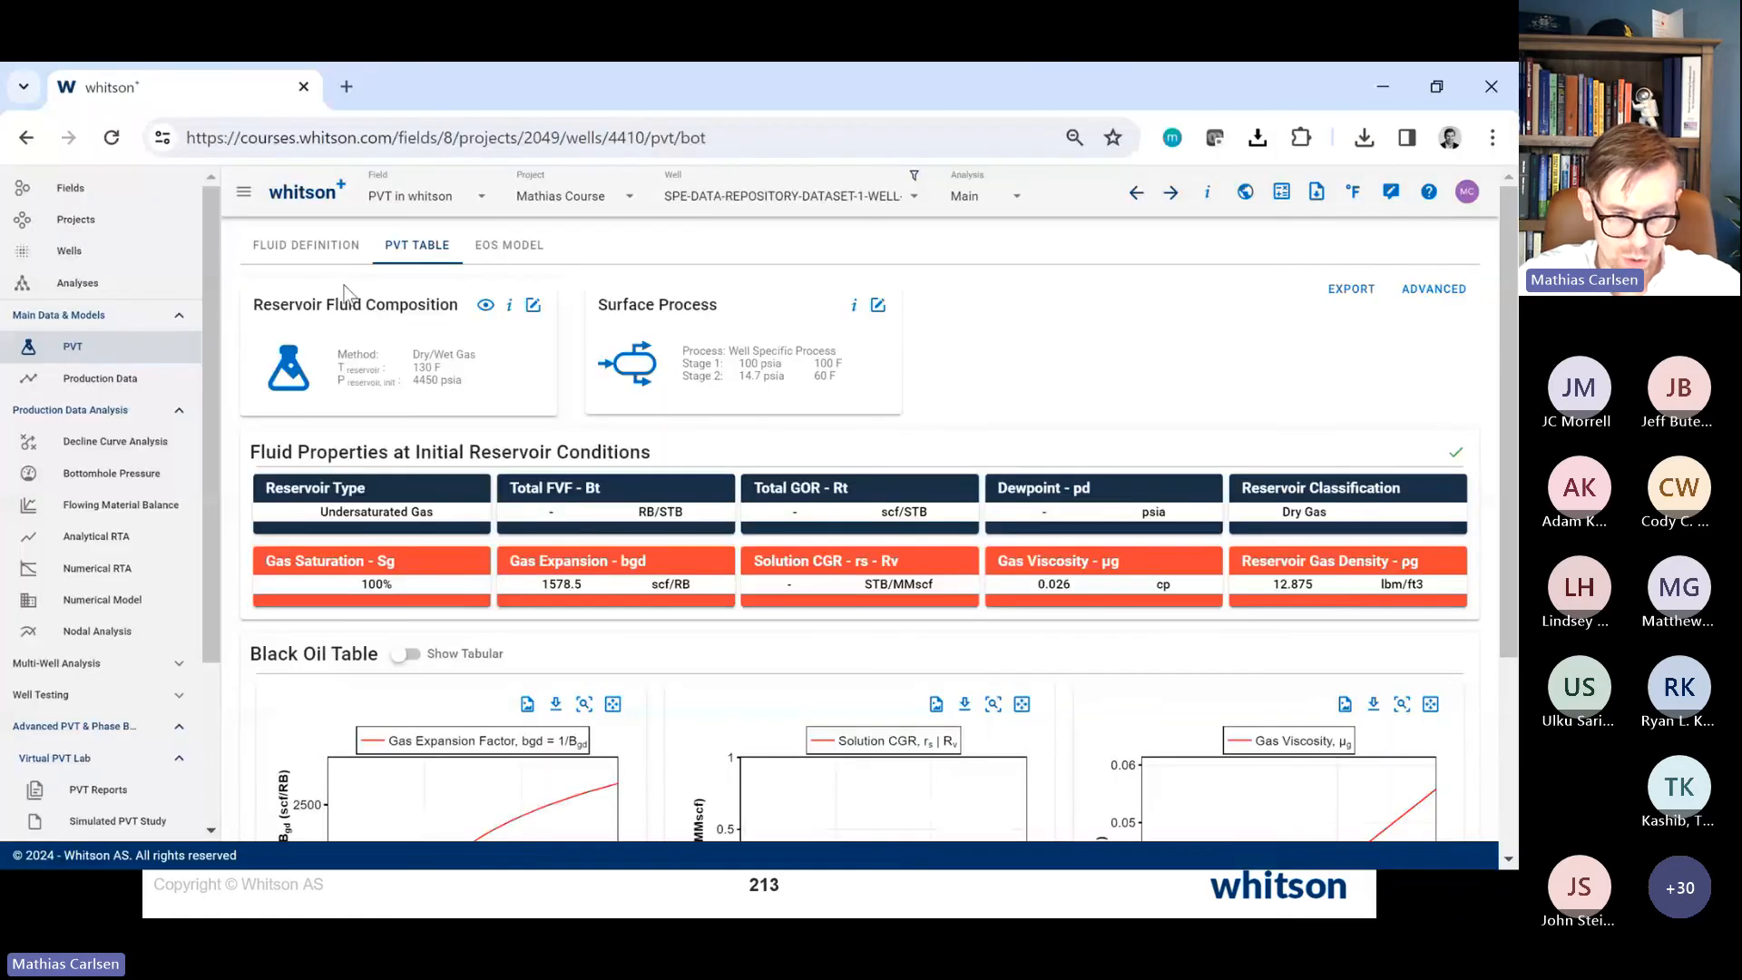
click(338, 257)
Step: Review the saved Dry/Wet Gas inputs and the available reservoir fluid composition methods without changing them
click(804, 198)
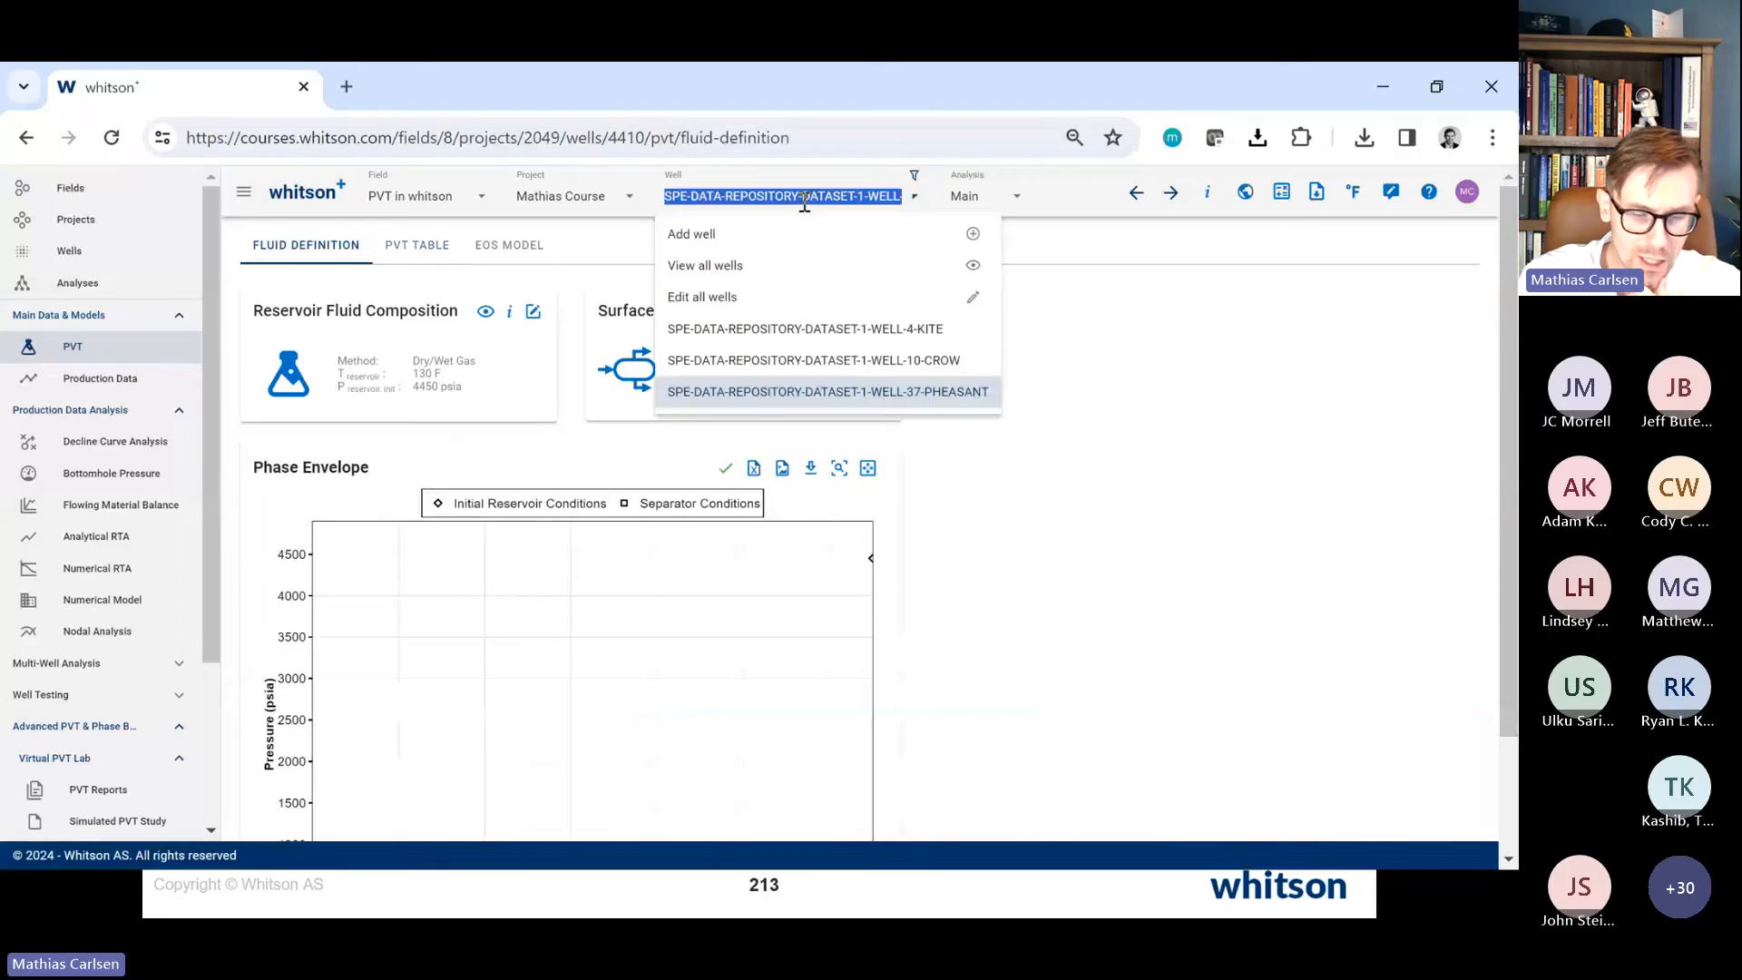
click(534, 311)
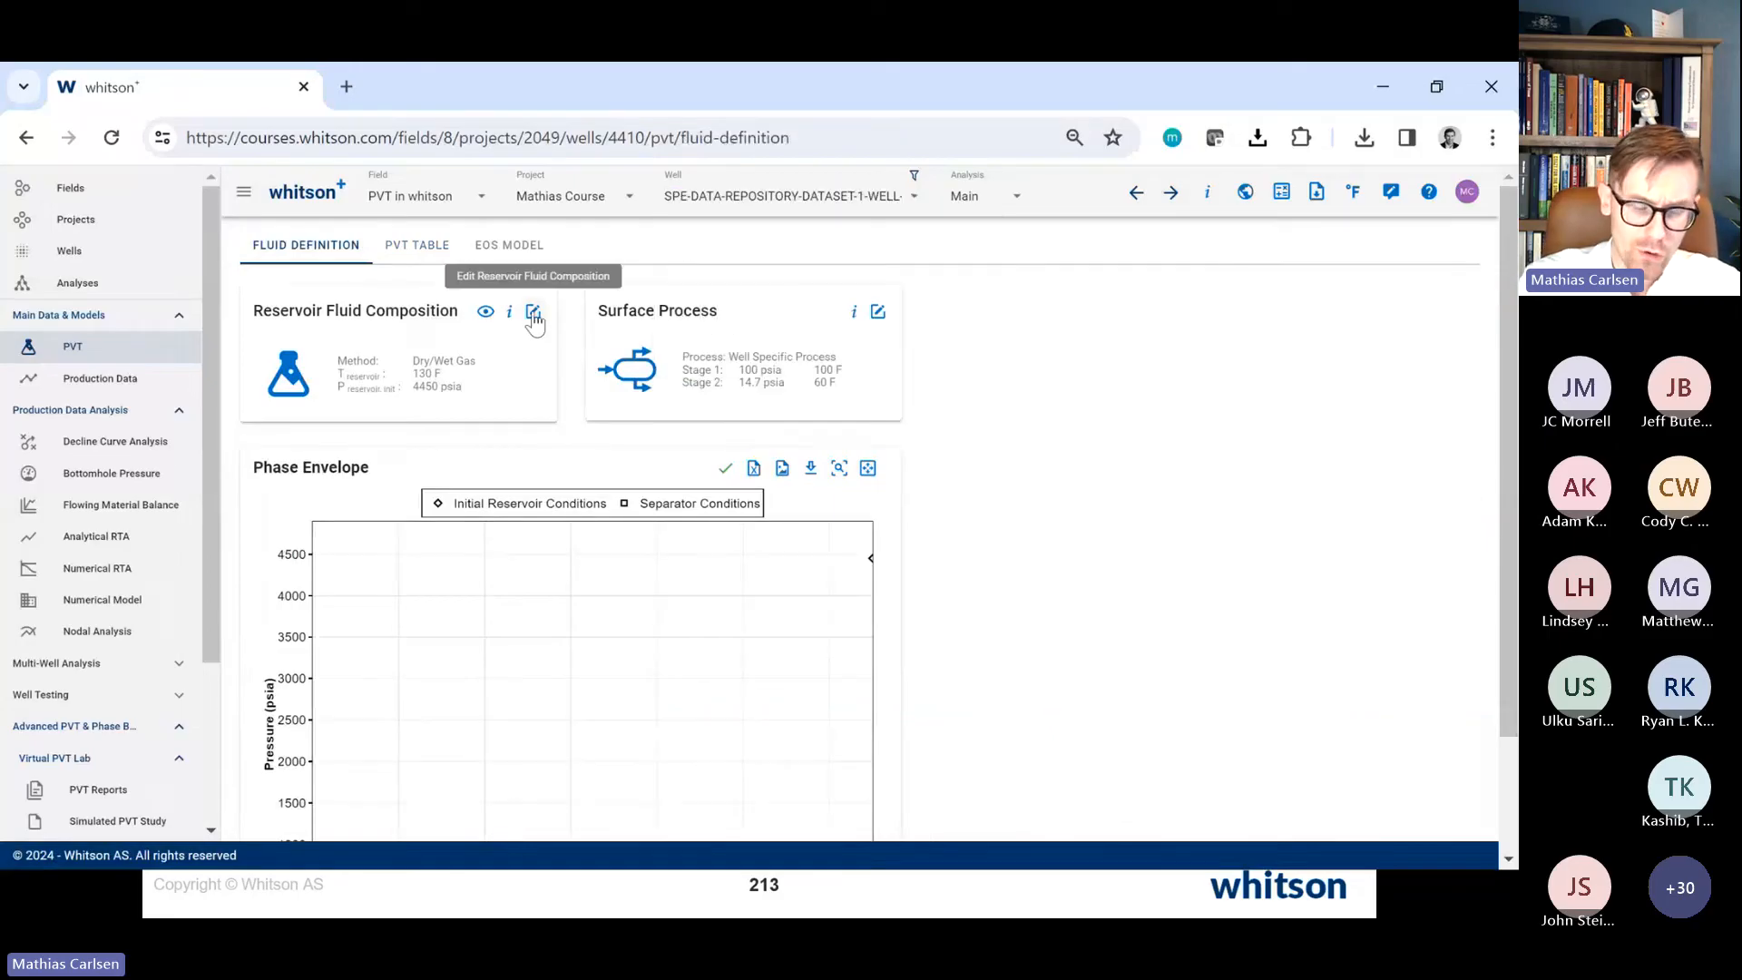
click(533, 311)
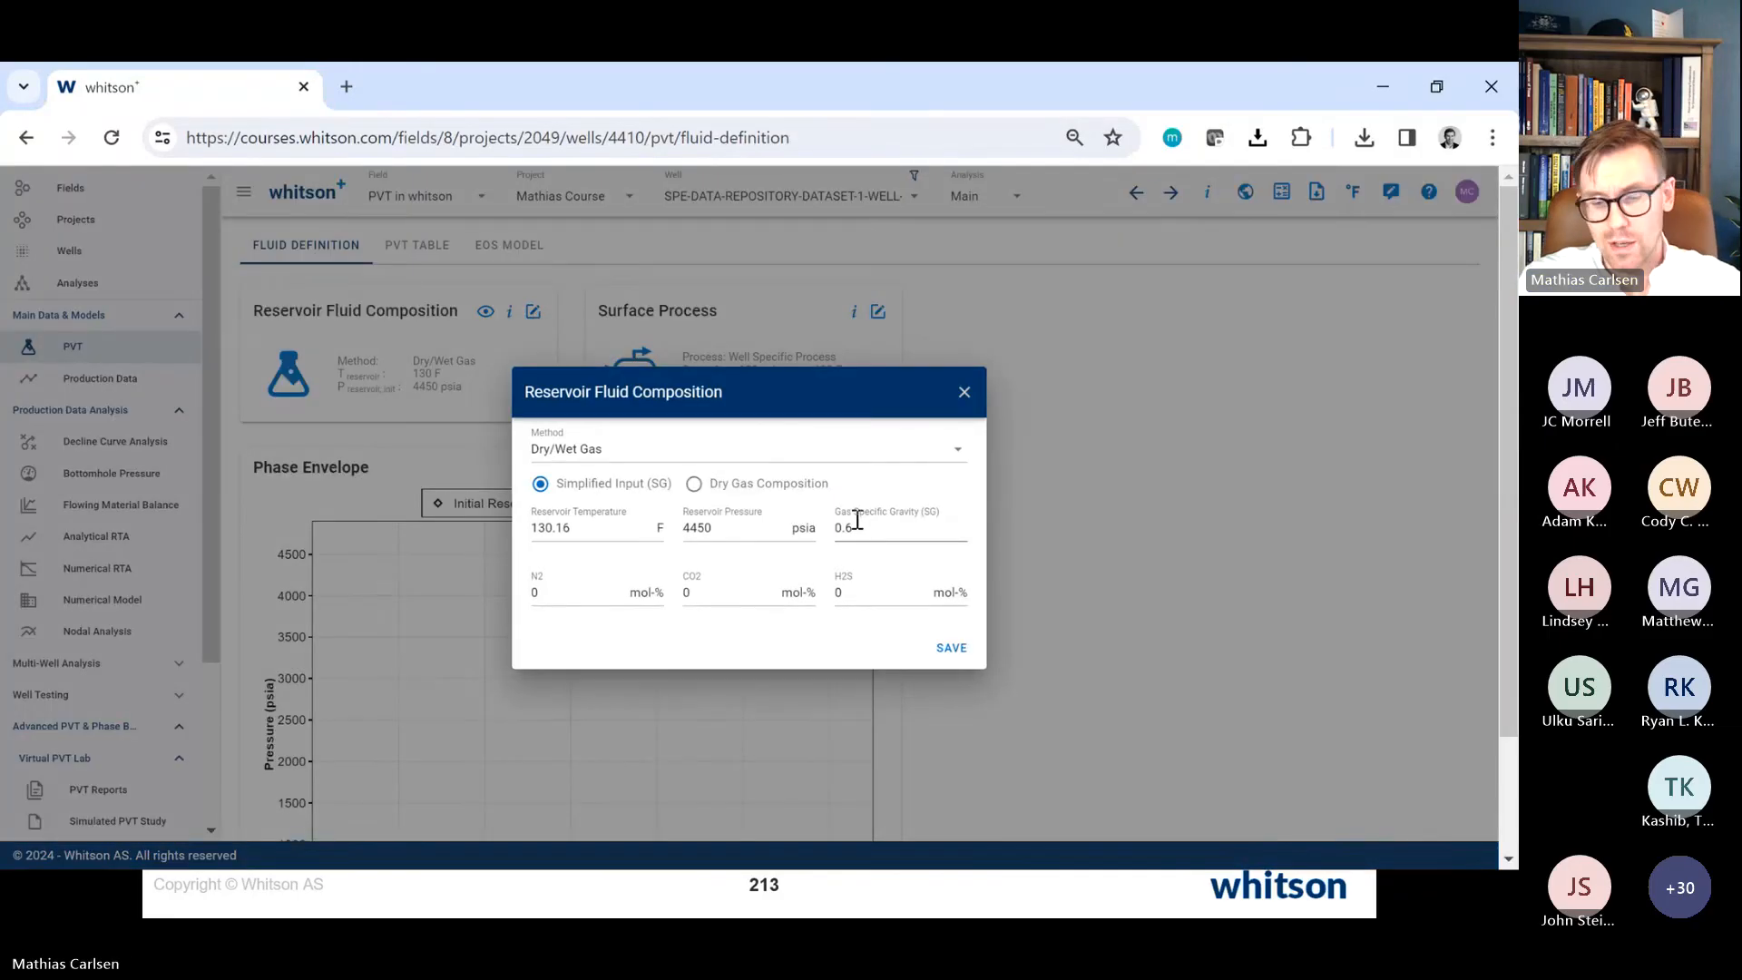
click(797, 451)
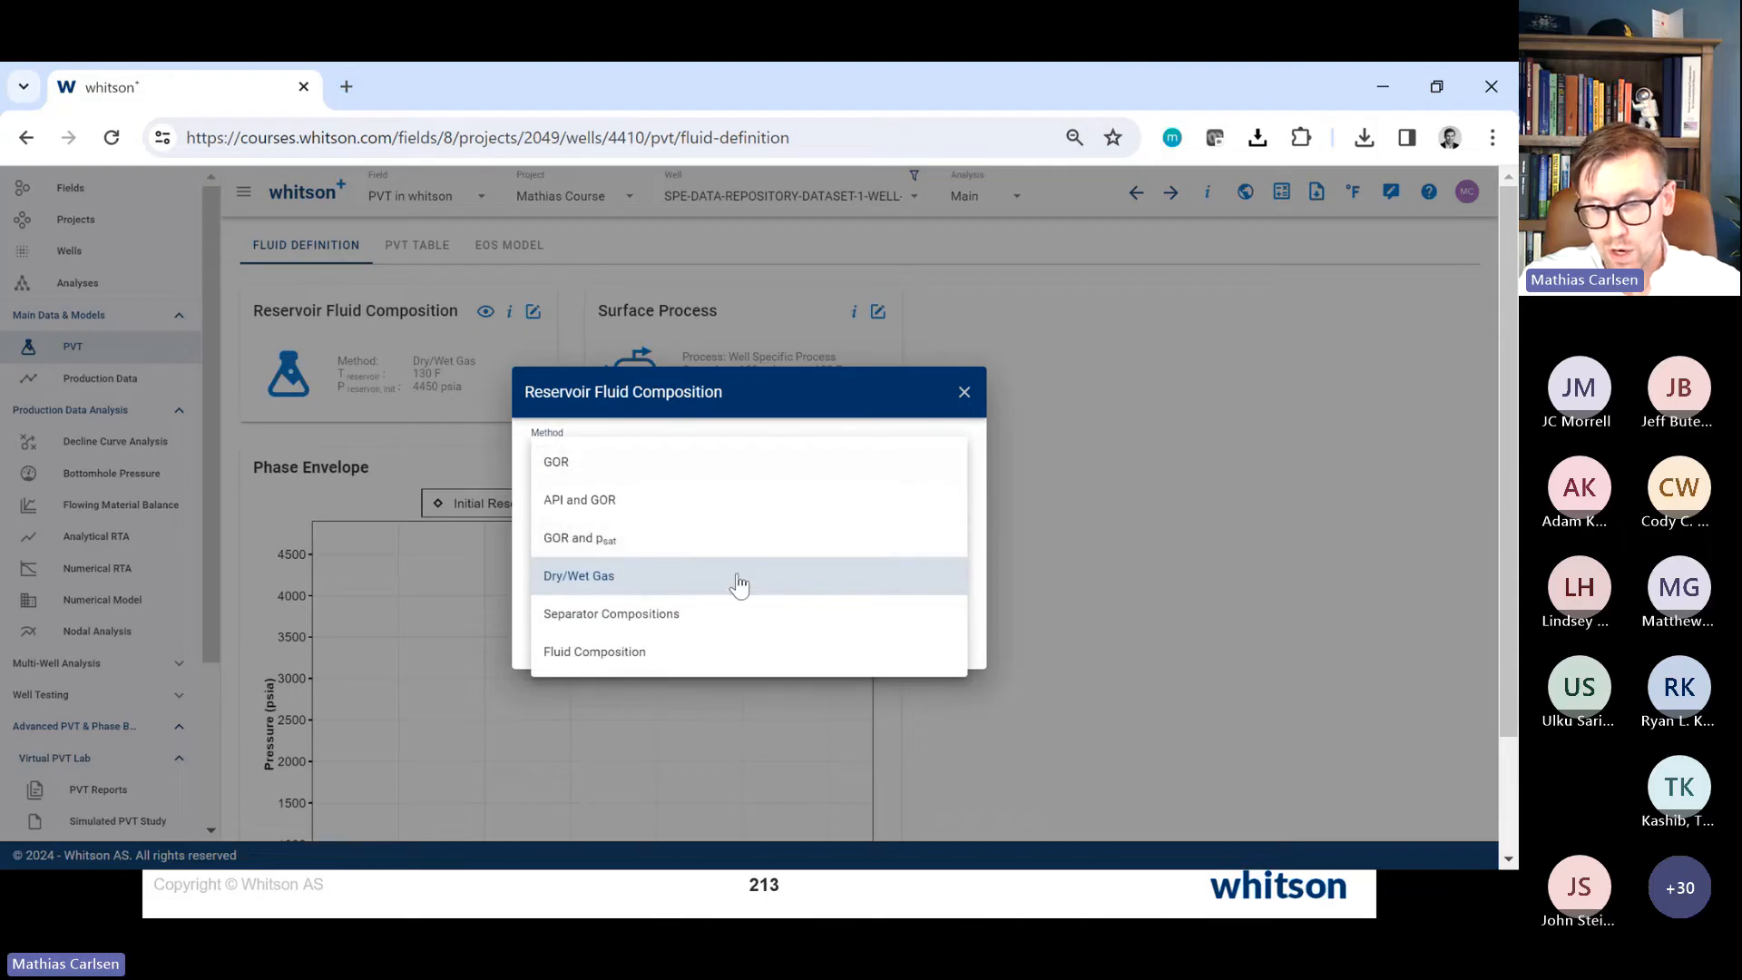
click(825, 413)
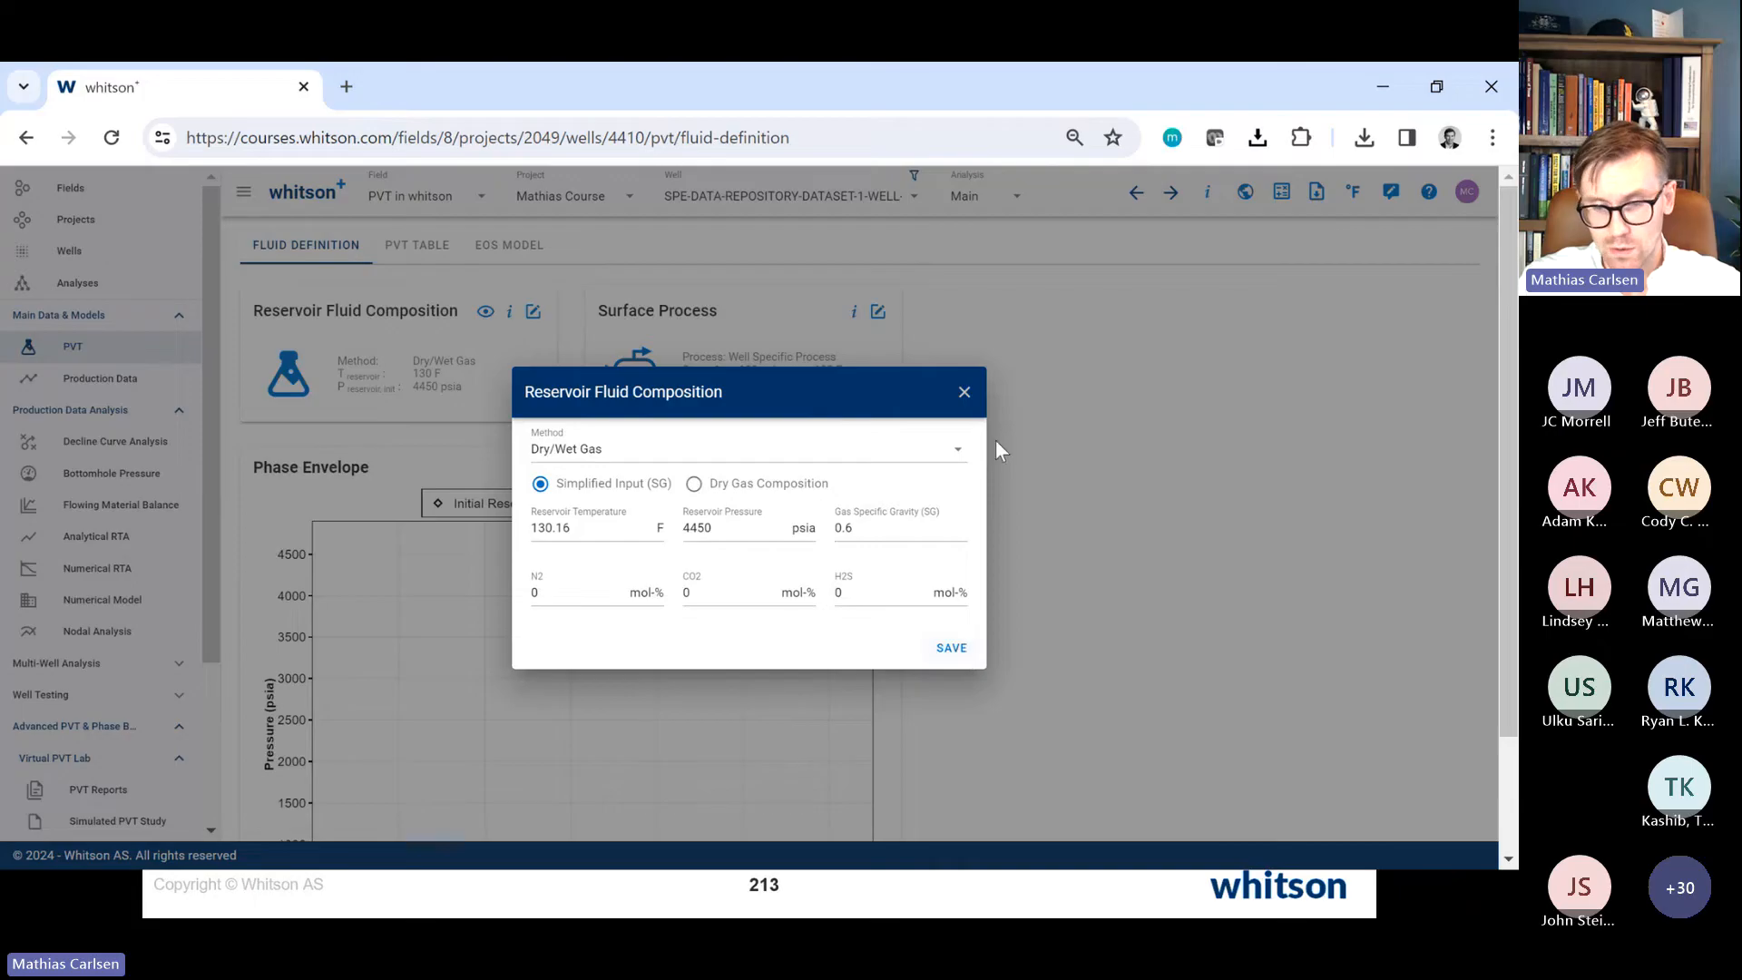
Step: Switch to PowerPoint, advance to the slide specifying the non-hydrocarbons, and return to whitson+
key(alt+Tab)
key(Right)
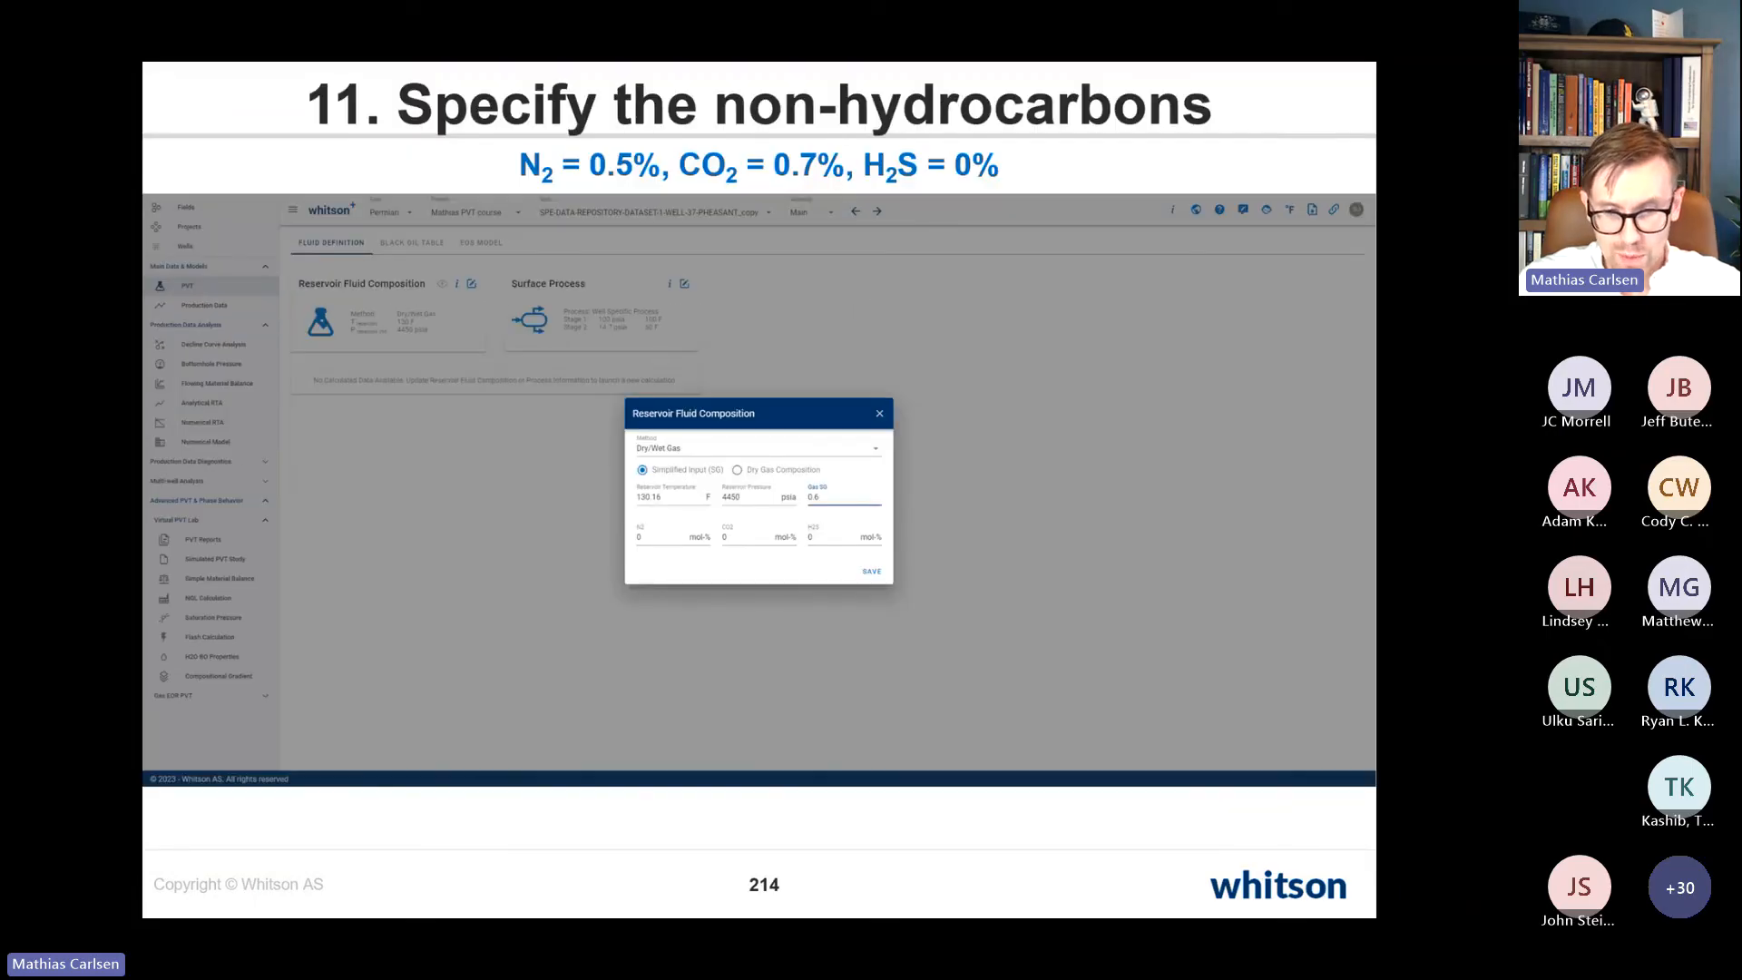
key(alt+Tab)
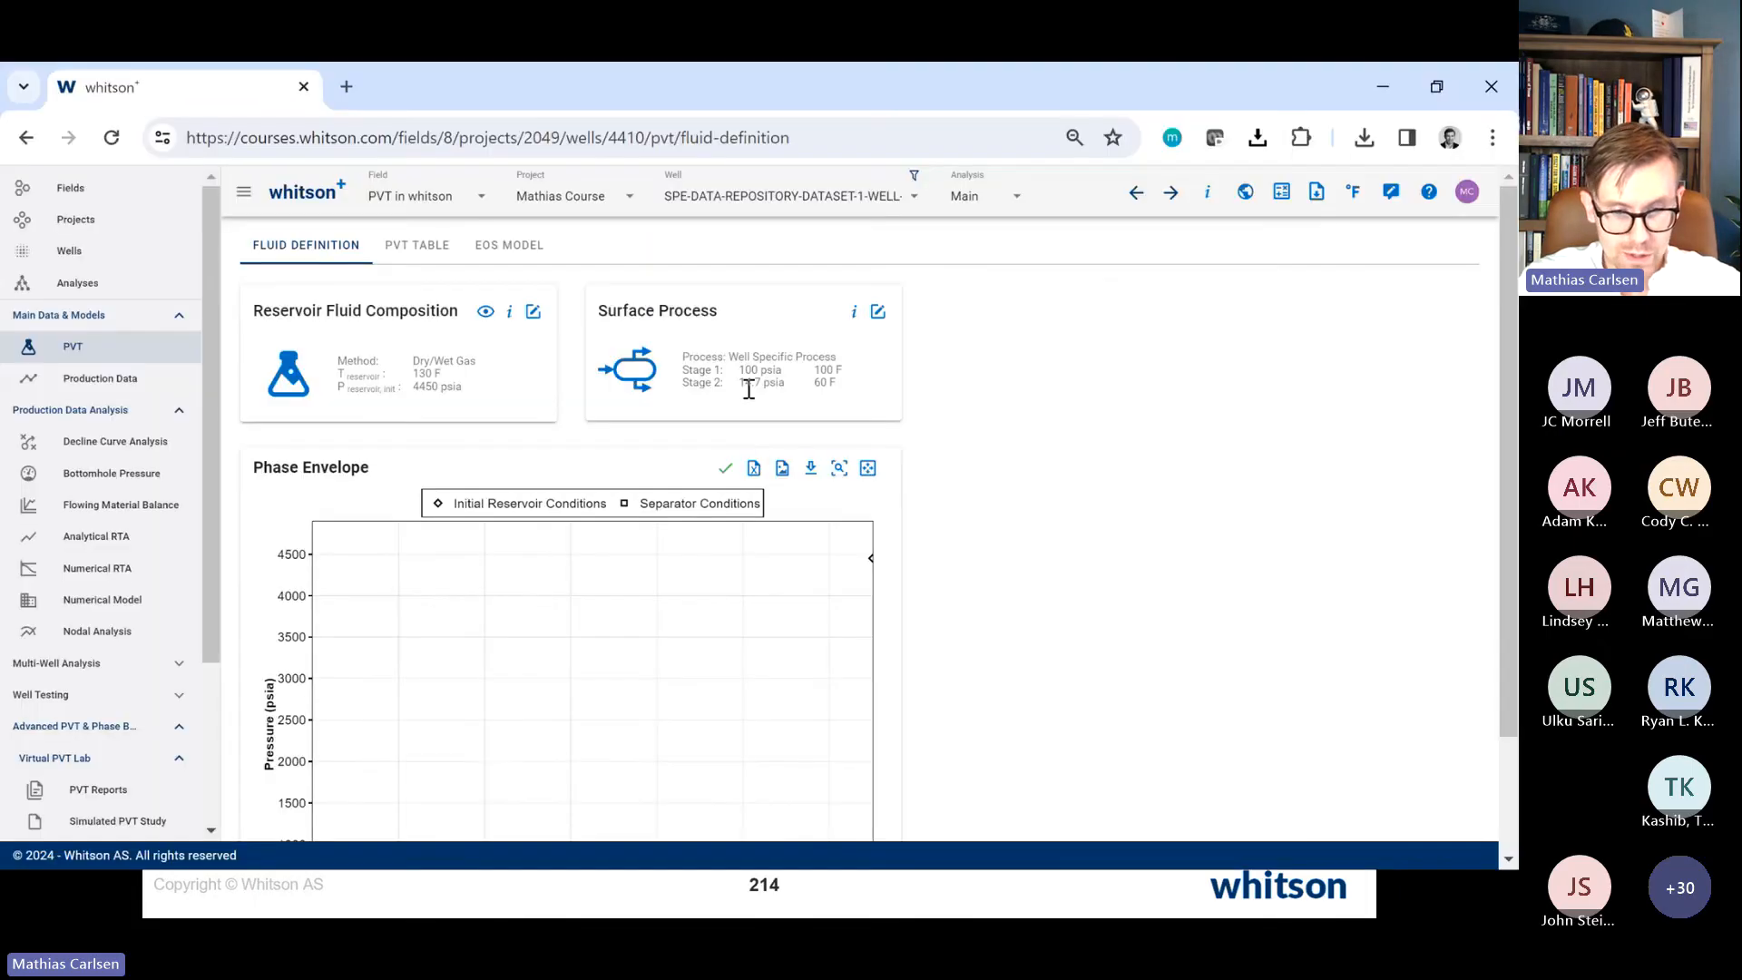
Step: Inspect the component mole percentages of the calculated reservoir fluid composition and close the table
click(498, 312)
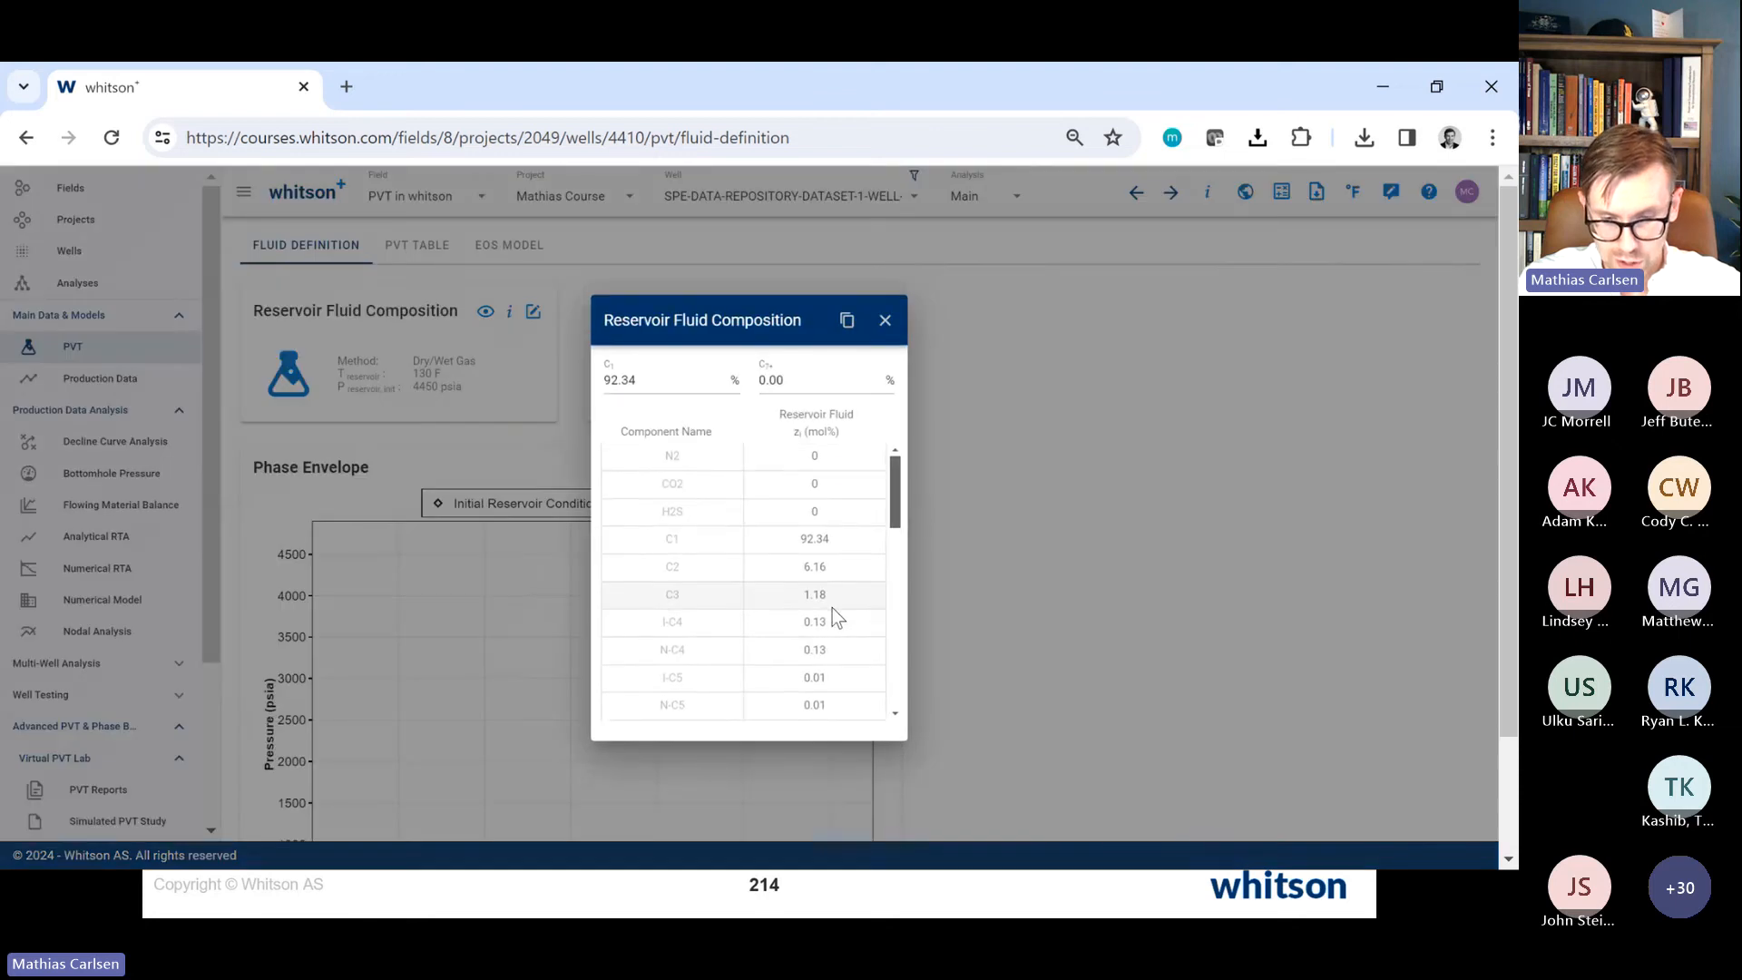
scroll(831, 607, down, 5)
scroll(824, 490, up, 5)
click(886, 332)
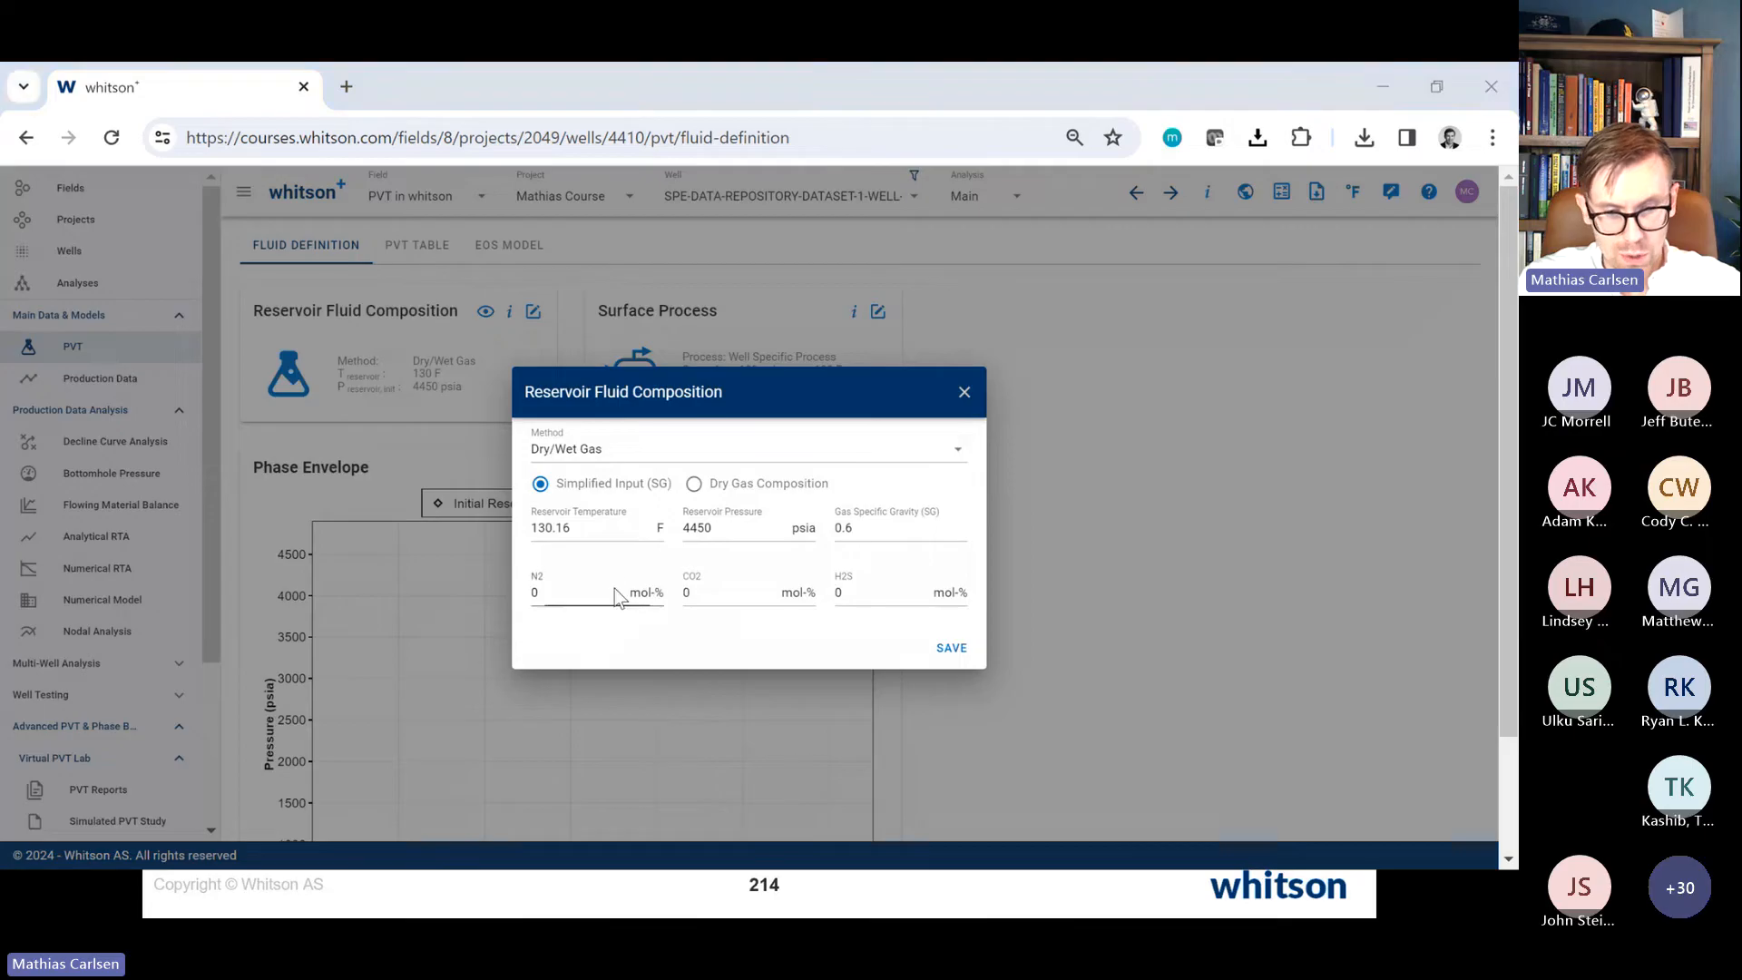
Step: Save non-hydrocarbon contents of 0.5 mol-% N2 and 0.7 mol-% CO2 for the dry gas and view the recalculated composition
key(alt+Tab)
key(alt+Tab)
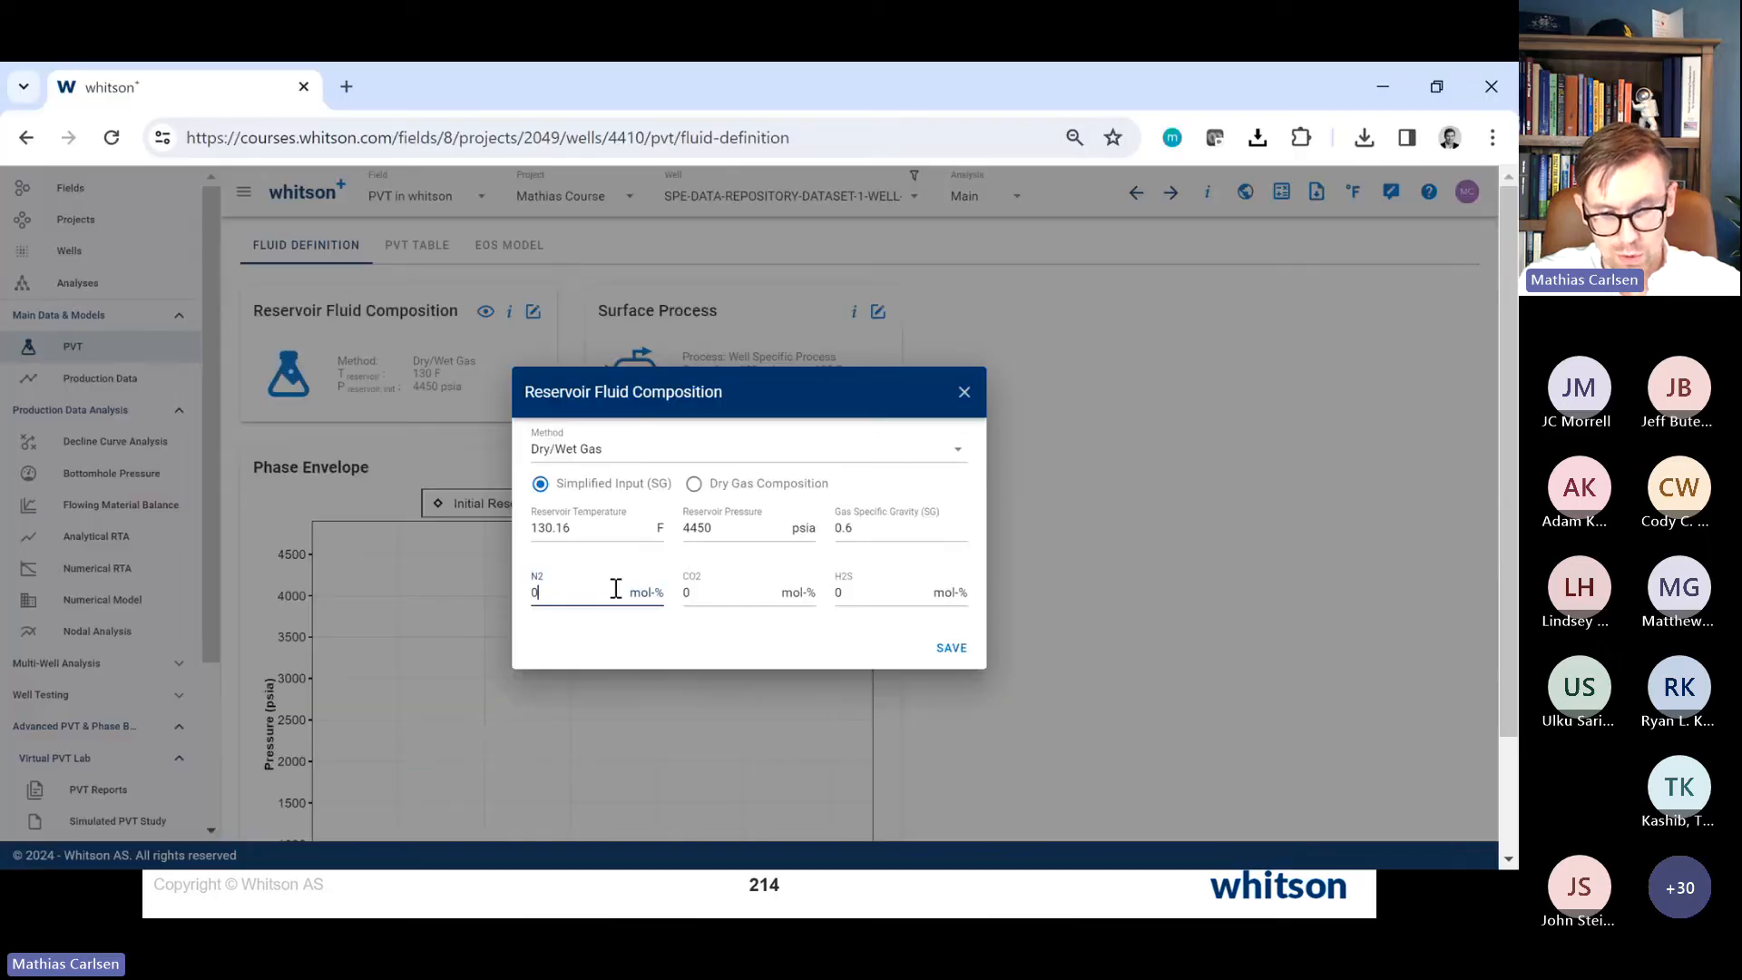
key(alt+Tab)
key(alt+Tab)
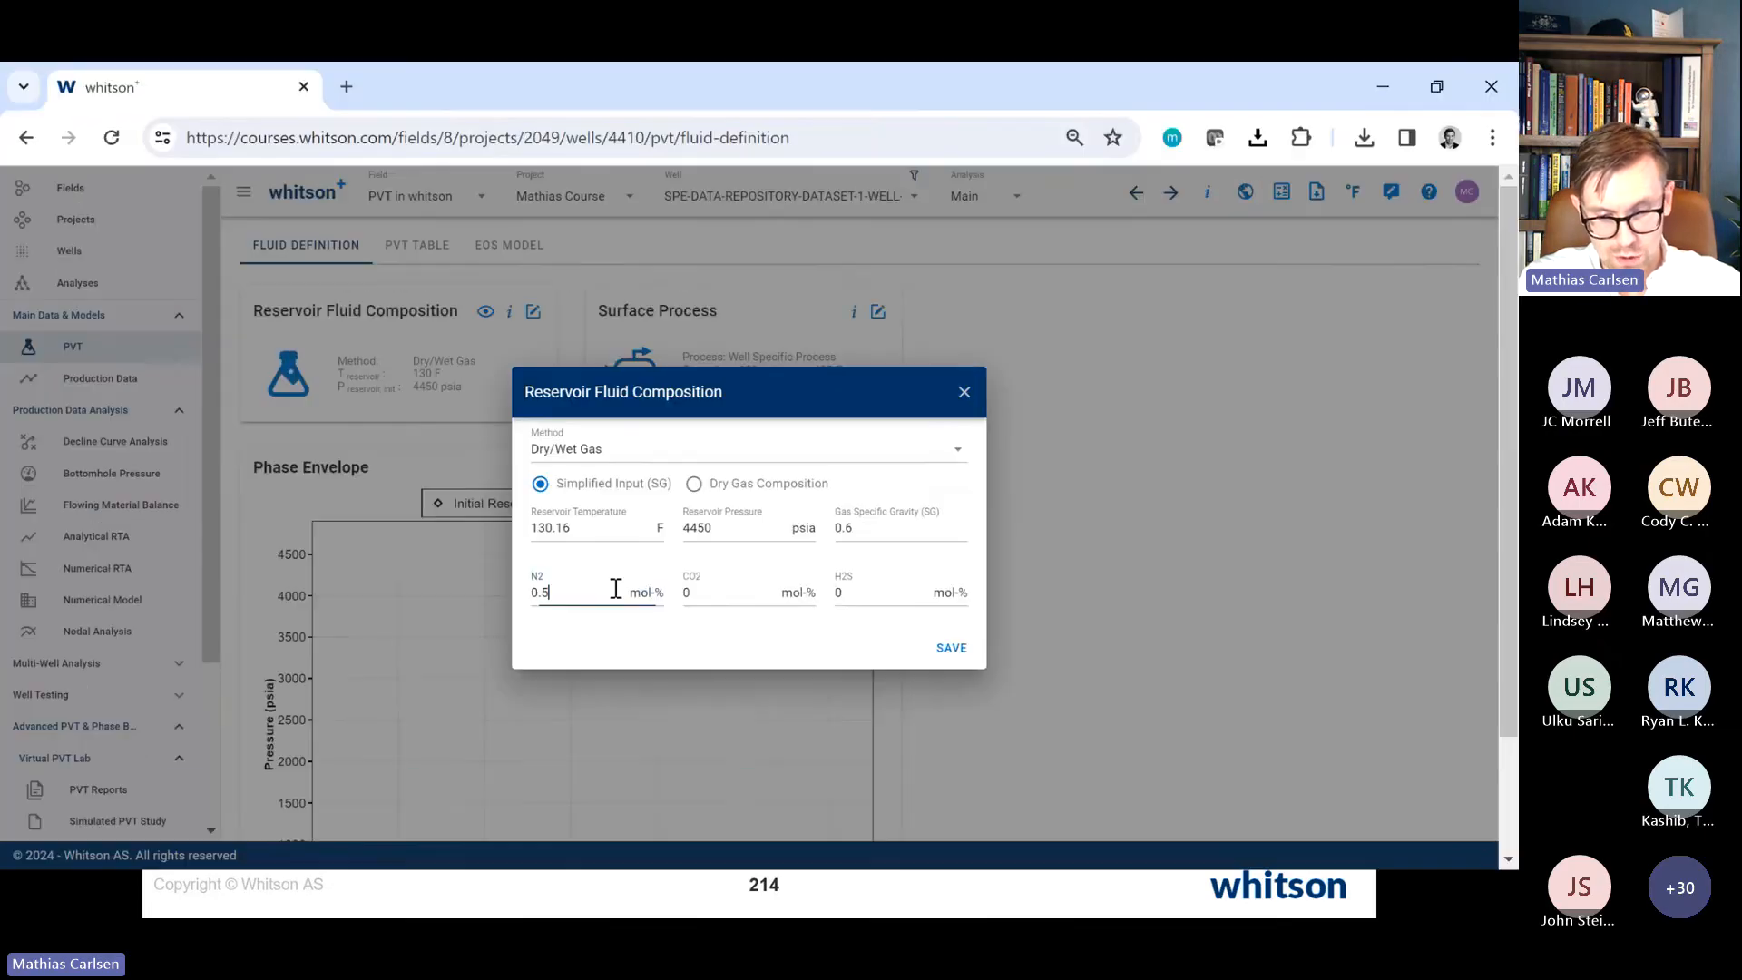
click(719, 591)
text(.7)
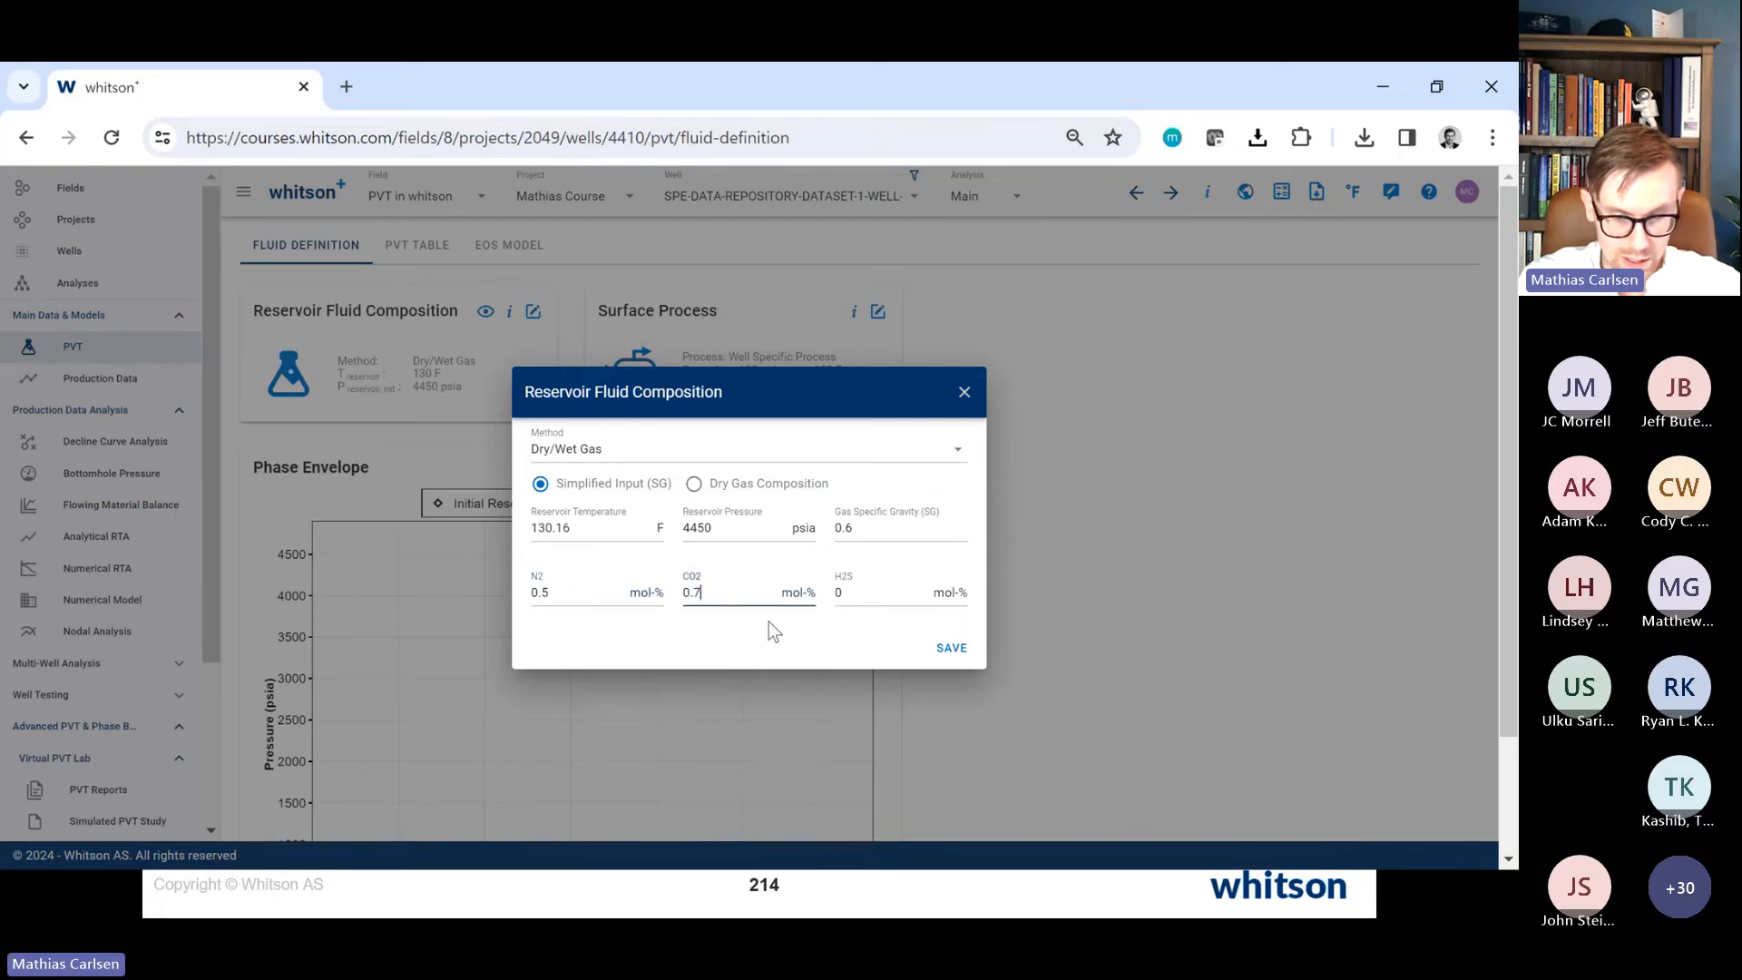
key(alt+Tab)
key(alt+Tab)
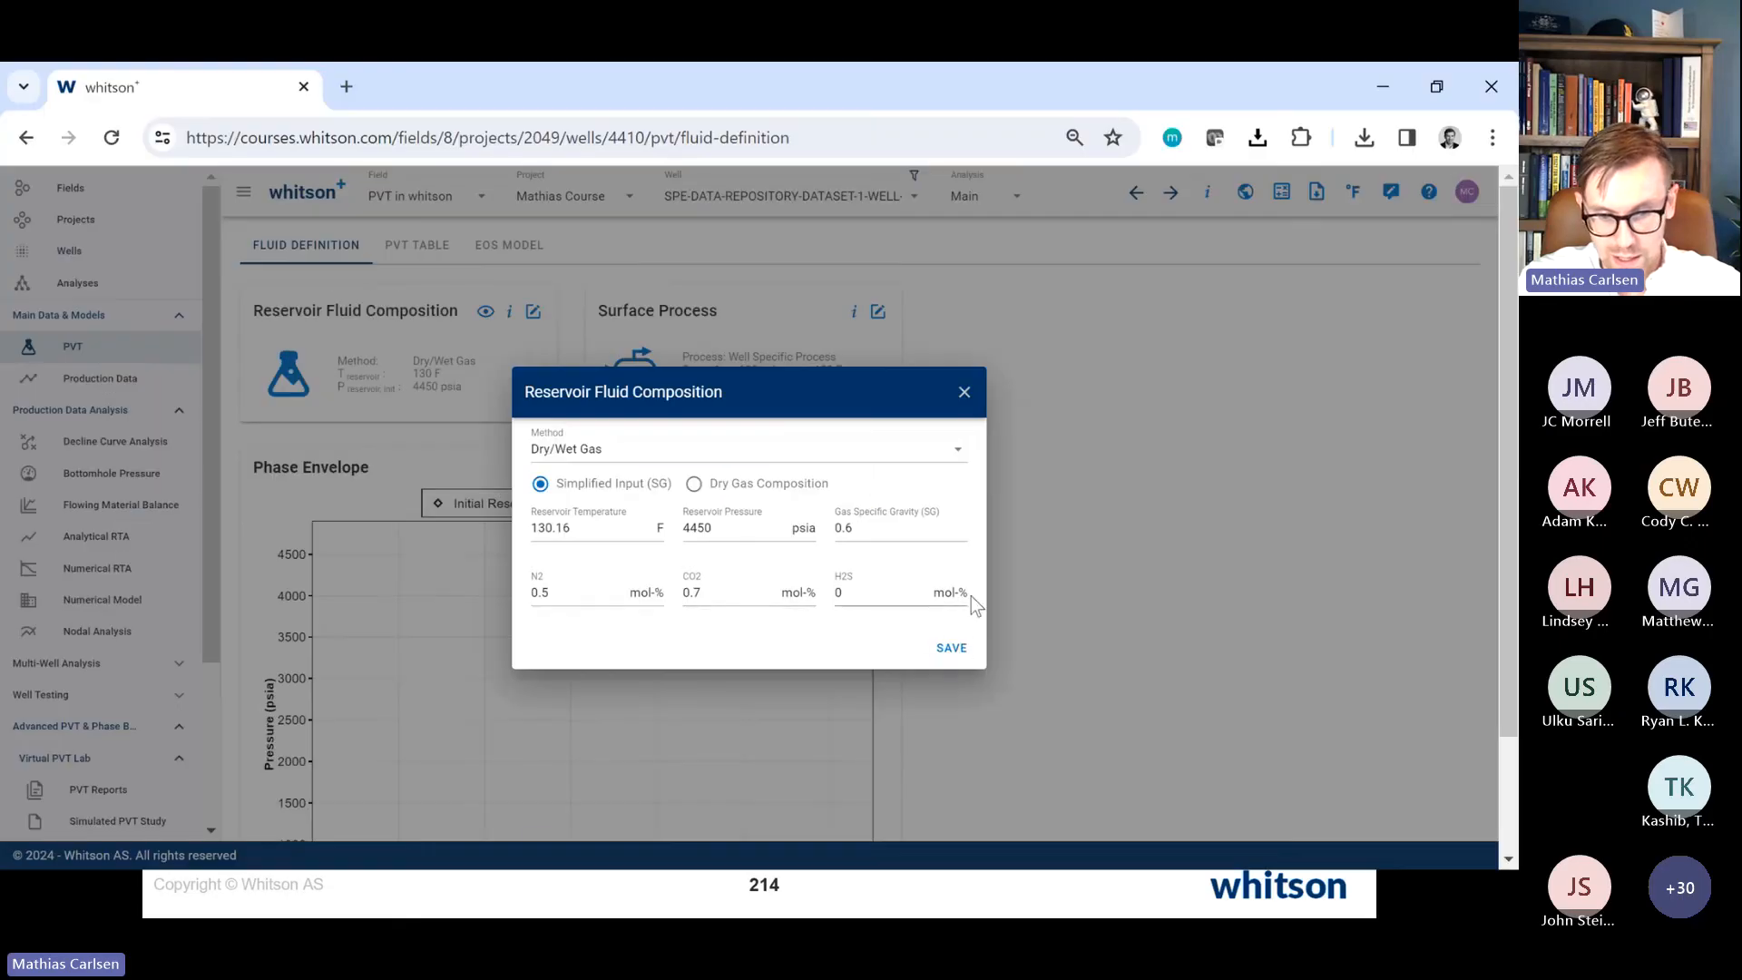
click(949, 648)
scroll(569, 400, up, 2)
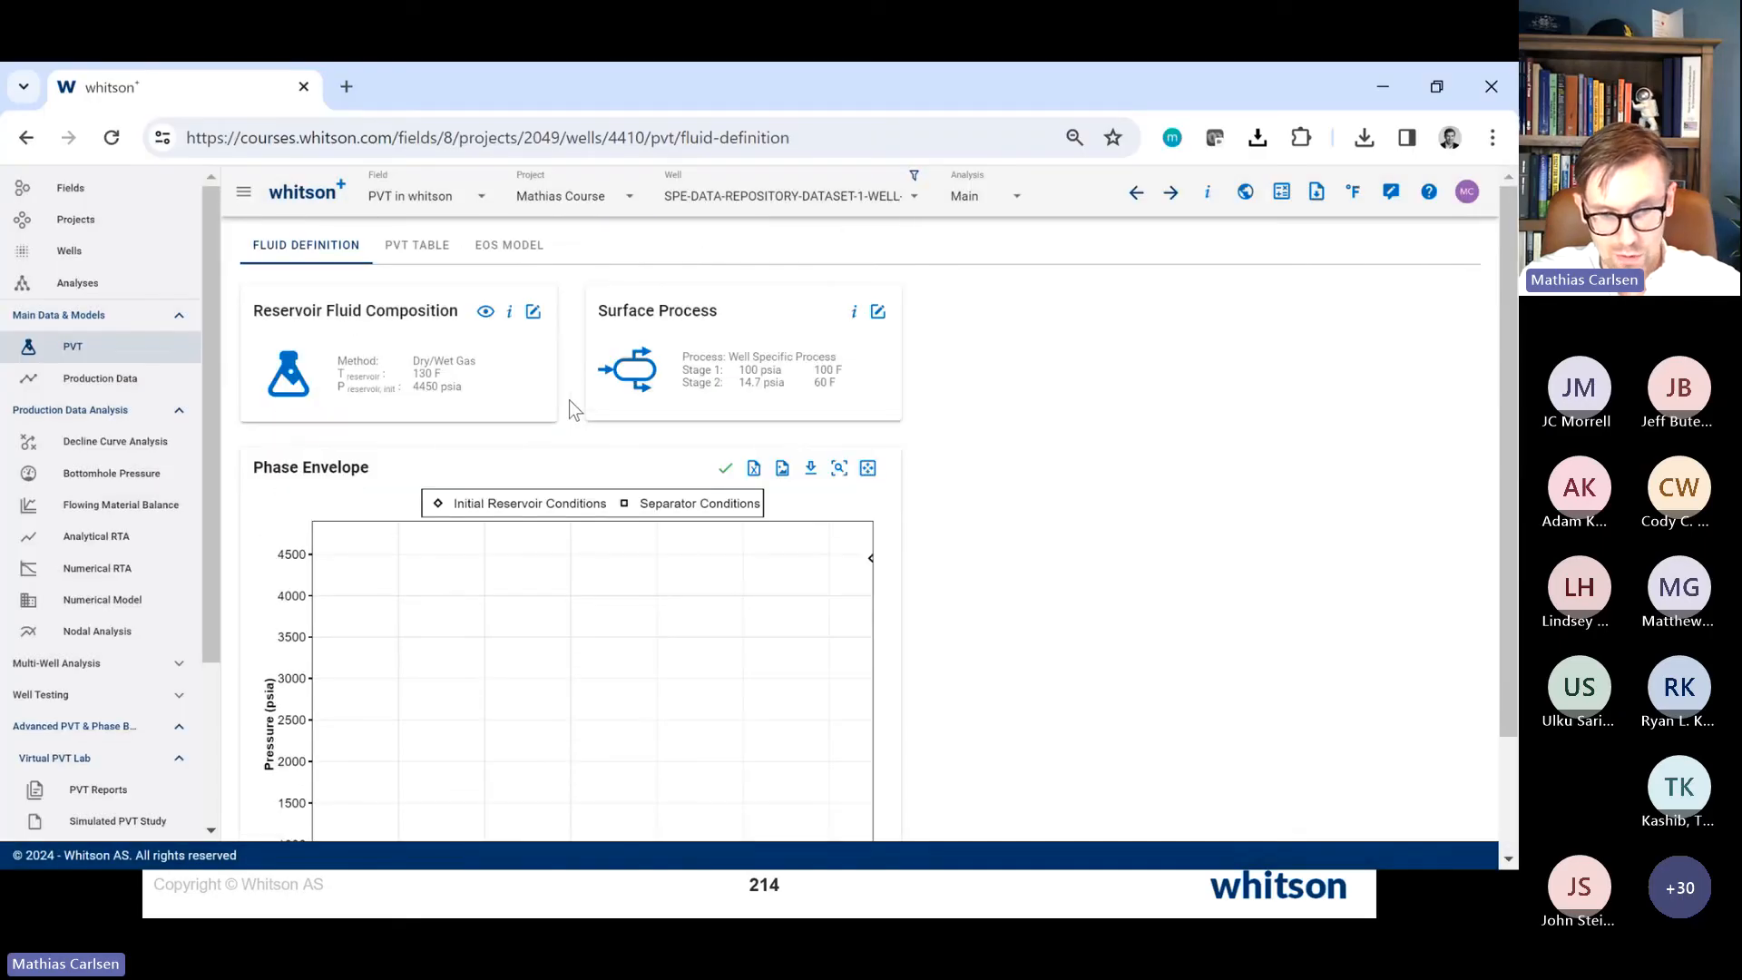
click(485, 311)
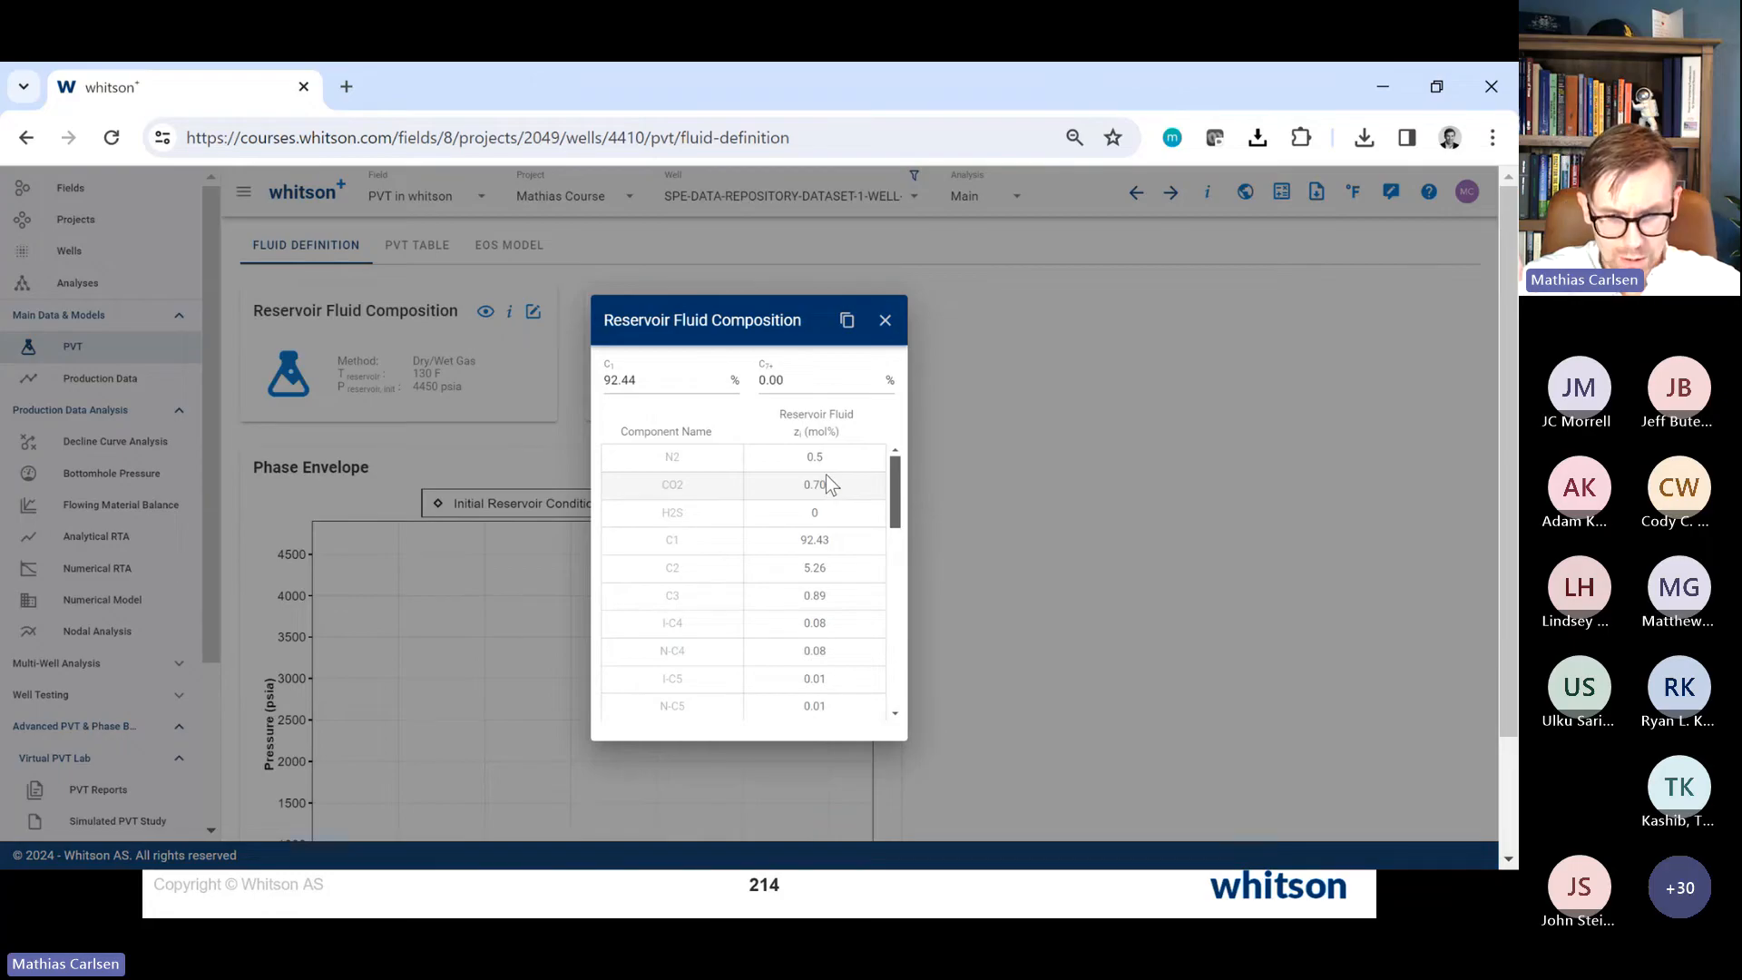
Step: Switch to PowerPoint, page through the following slides up to the company contact slide, step back, and return to whitson+
key(alt+Tab)
key(Right)
key(Right)
key(Right)
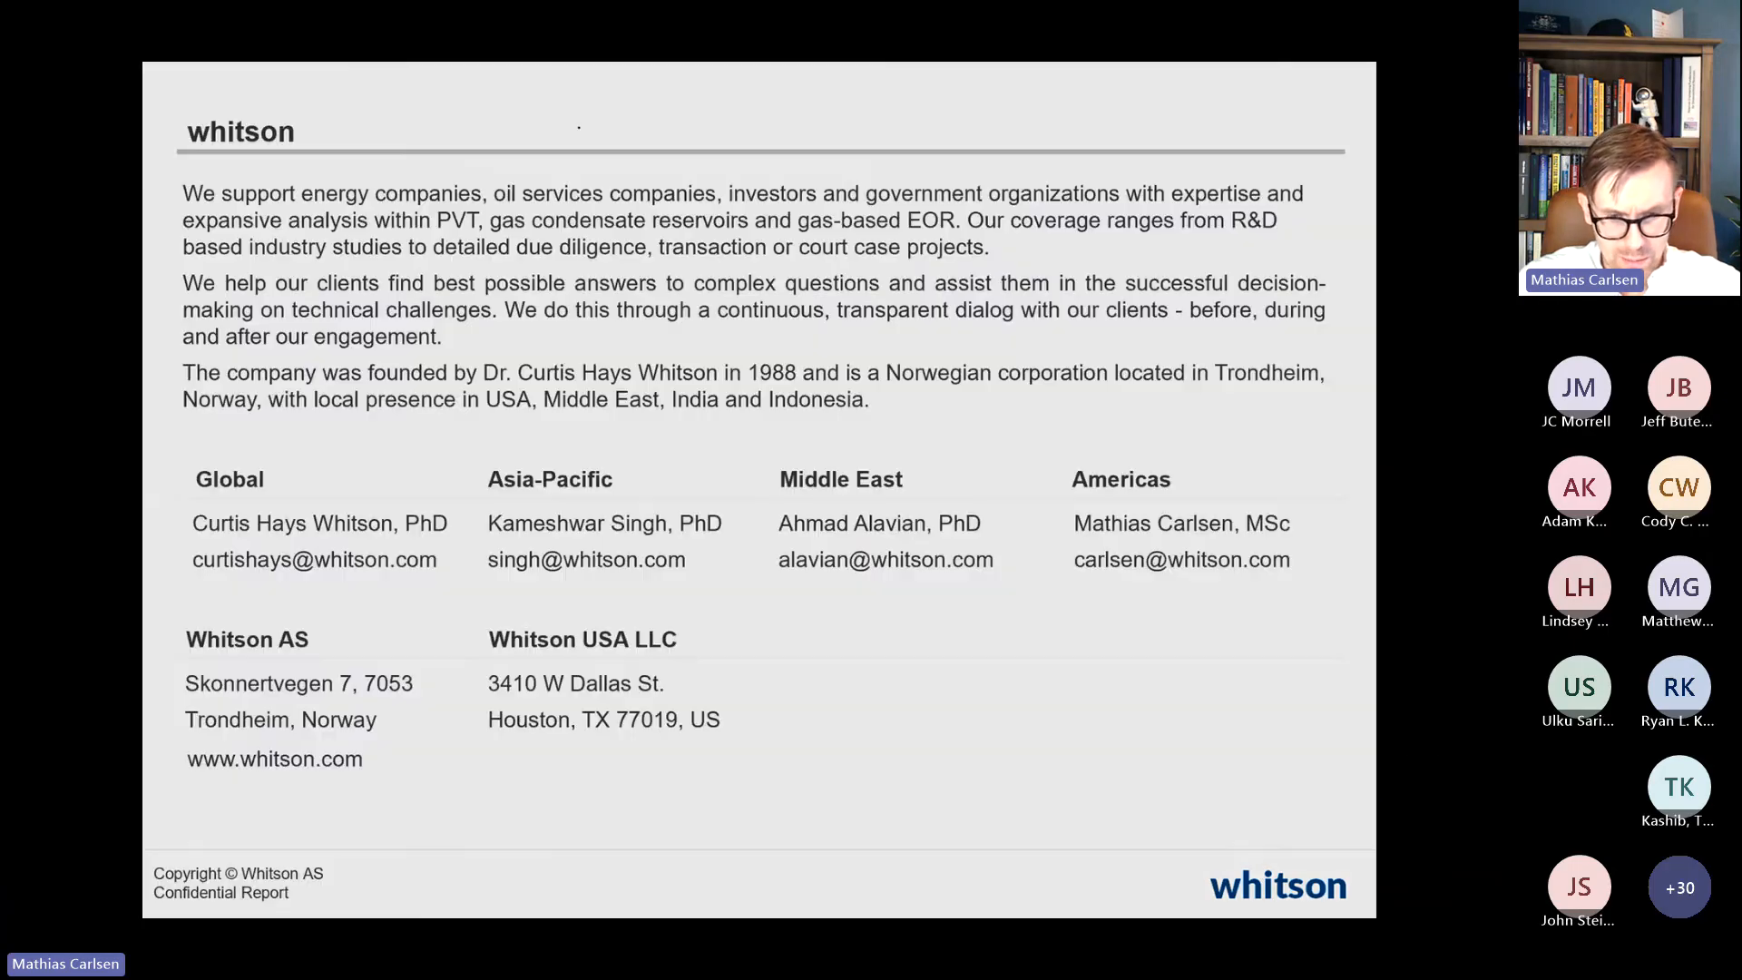
key(Left)
key(Left)
key(alt+Tab)
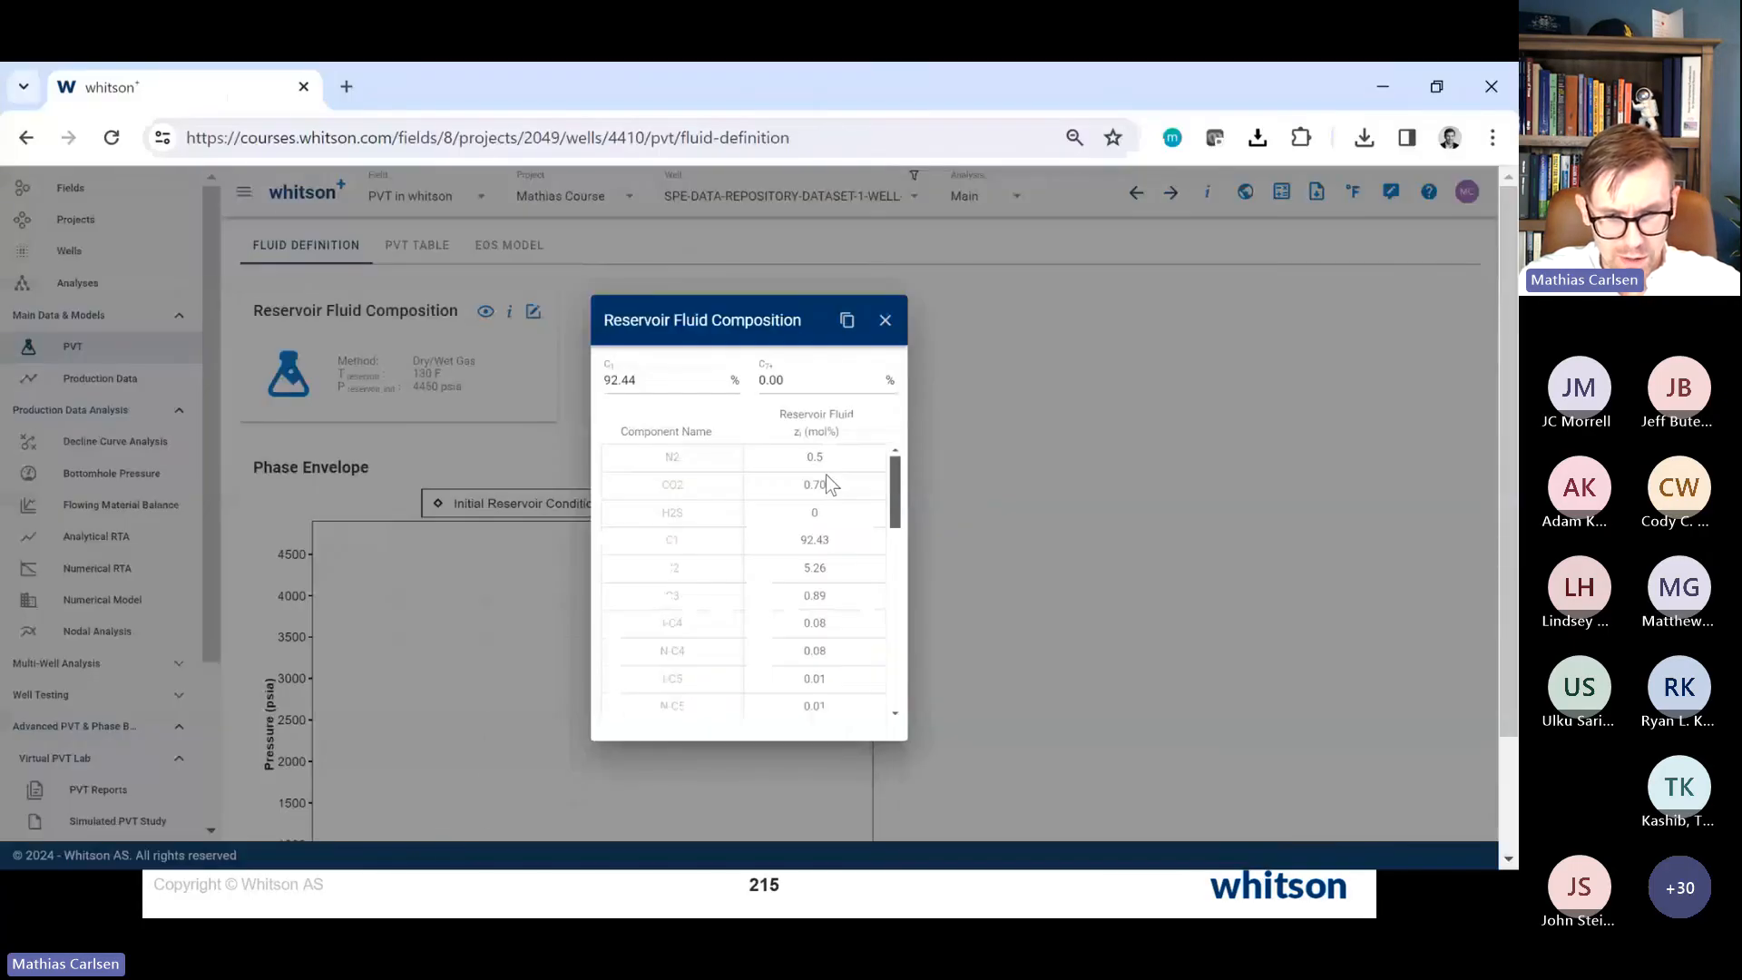
Step: Close the fluid composition table and review the dry gas well's PVT table with its initial properties and black oil plots
click(885, 320)
click(405, 248)
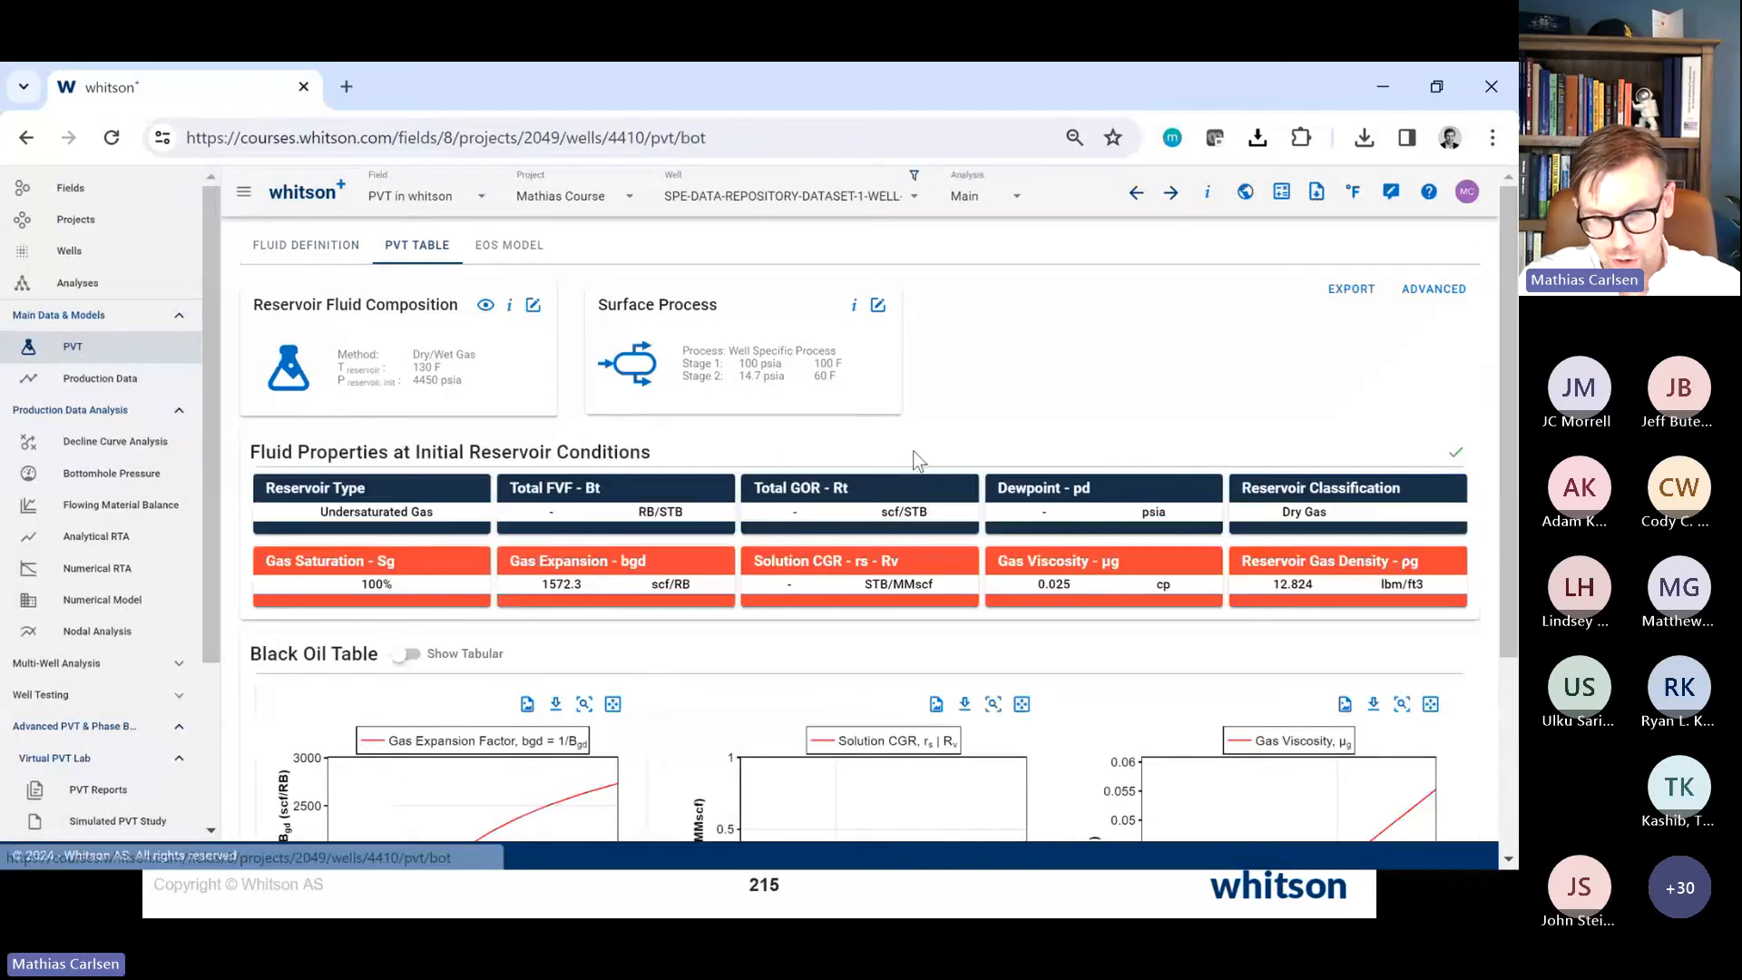
scroll(797, 663, down, 3)
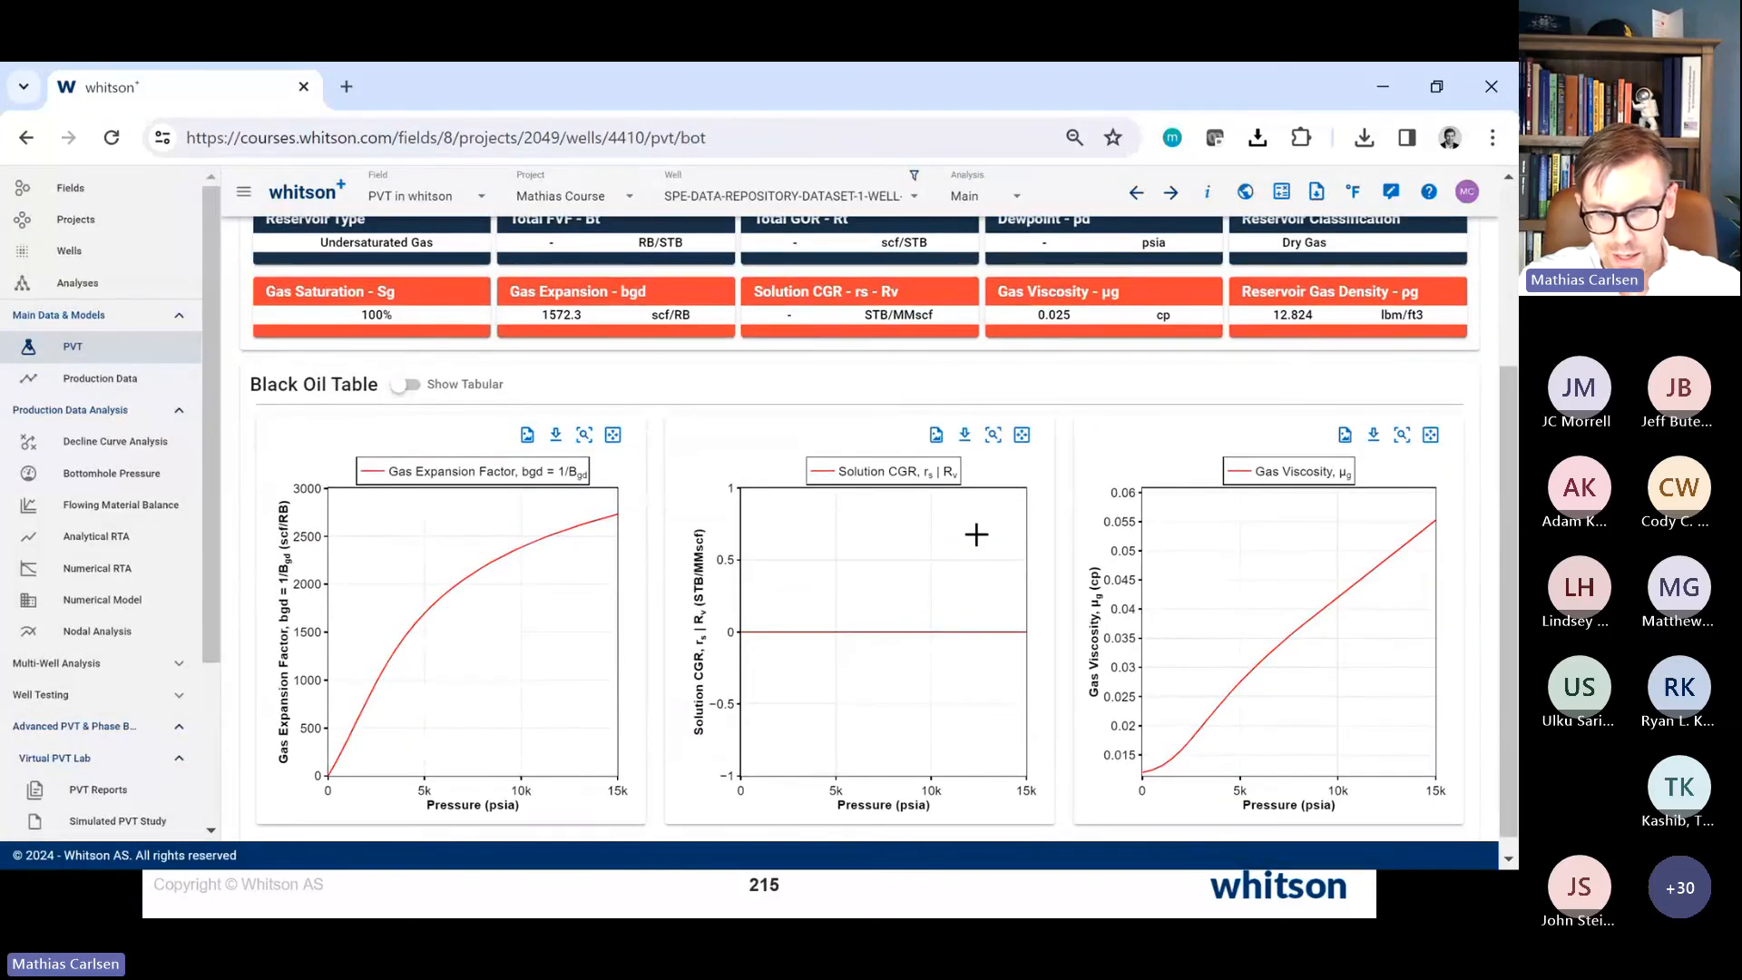
scroll(971, 537, up, 3)
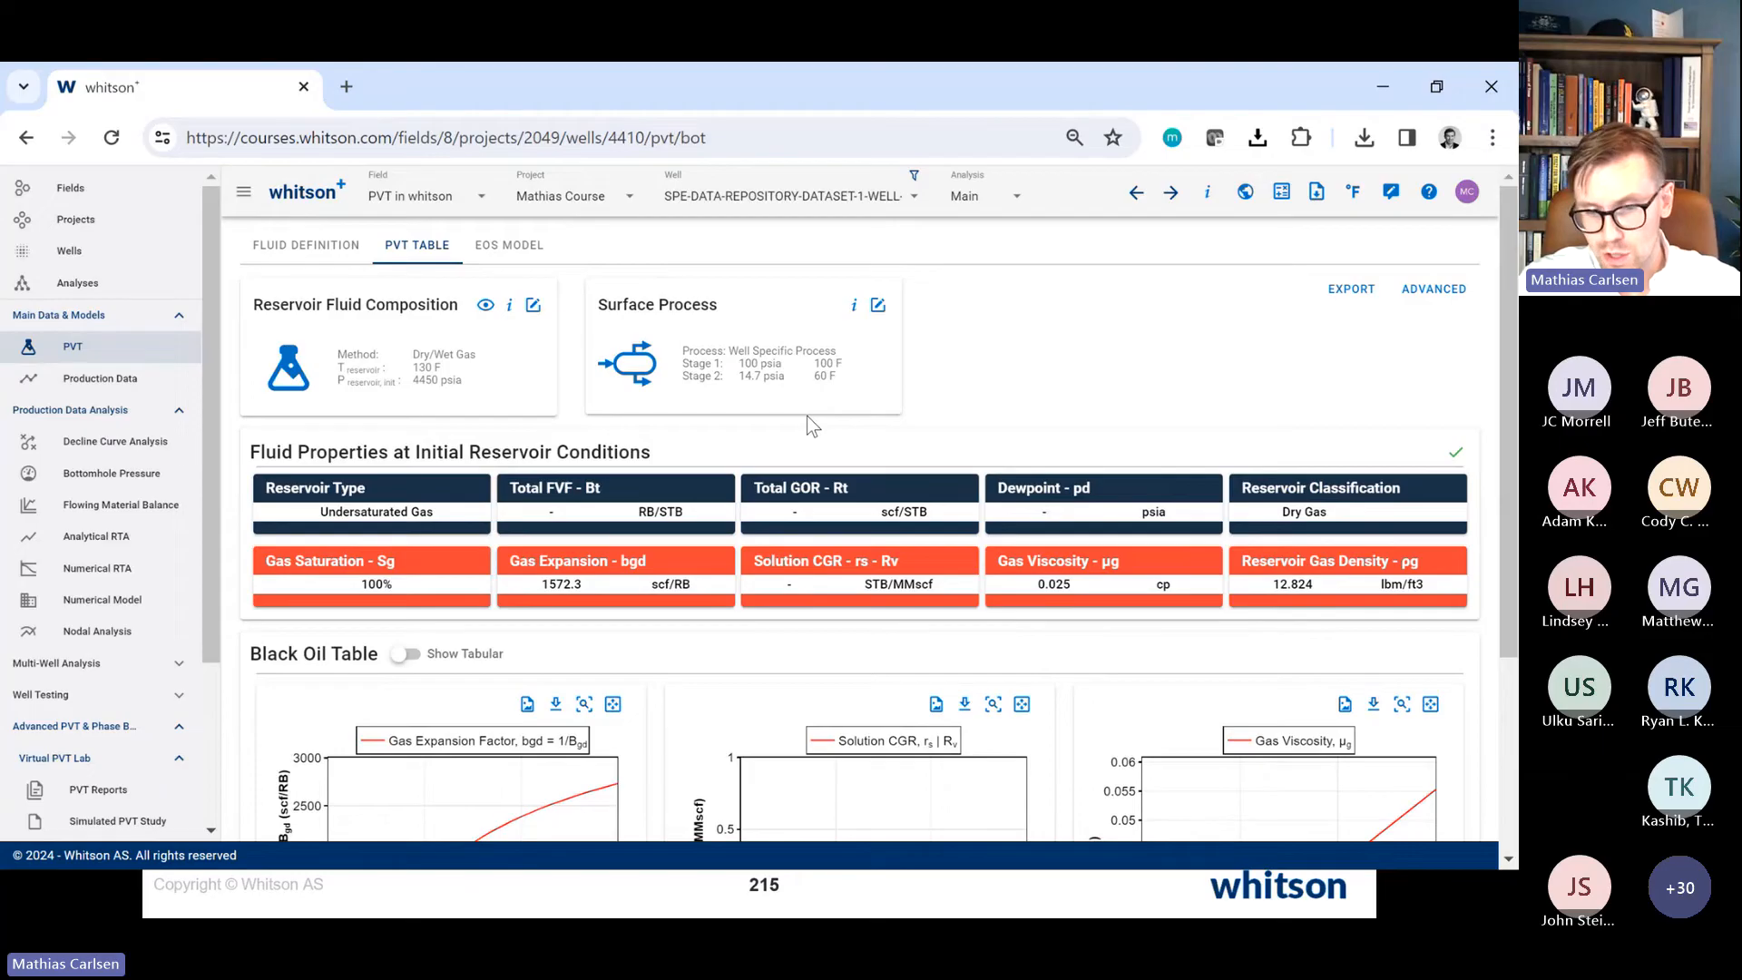
Step: Open the Default-Peng-Robinson-EOS-HFrac-Trial model and examine its EOS component properties
click(548, 260)
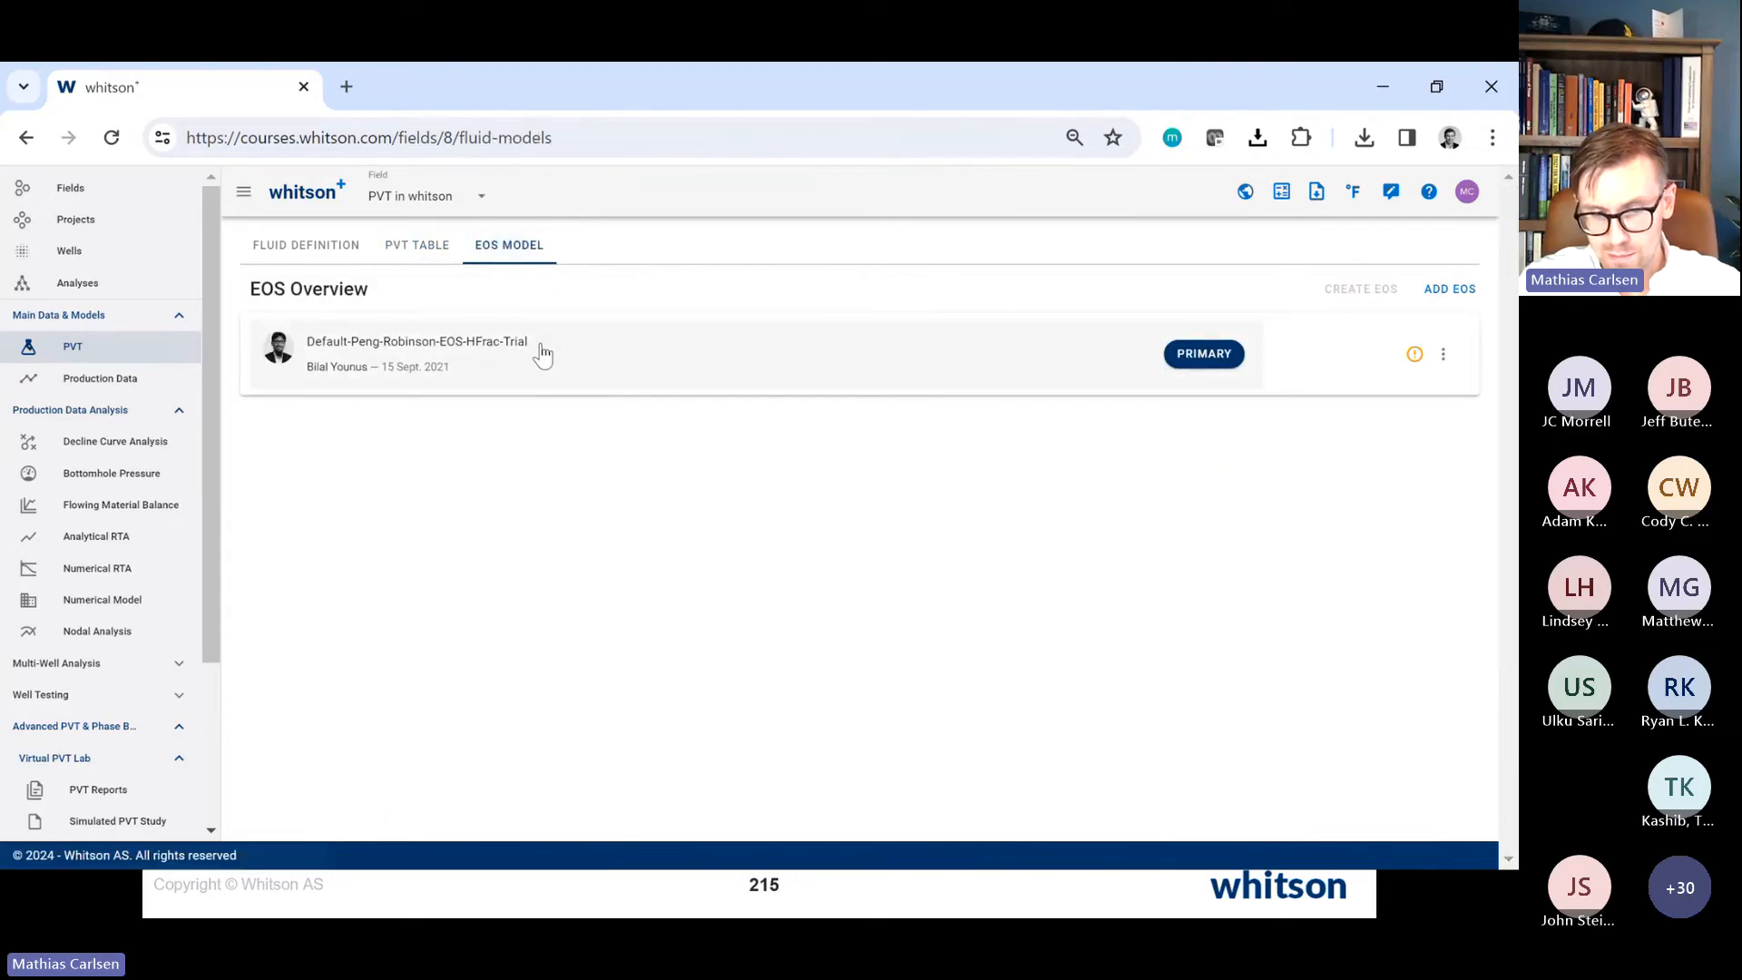
click(540, 351)
scroll(498, 606, down, 4)
scroll(497, 606, up, 1)
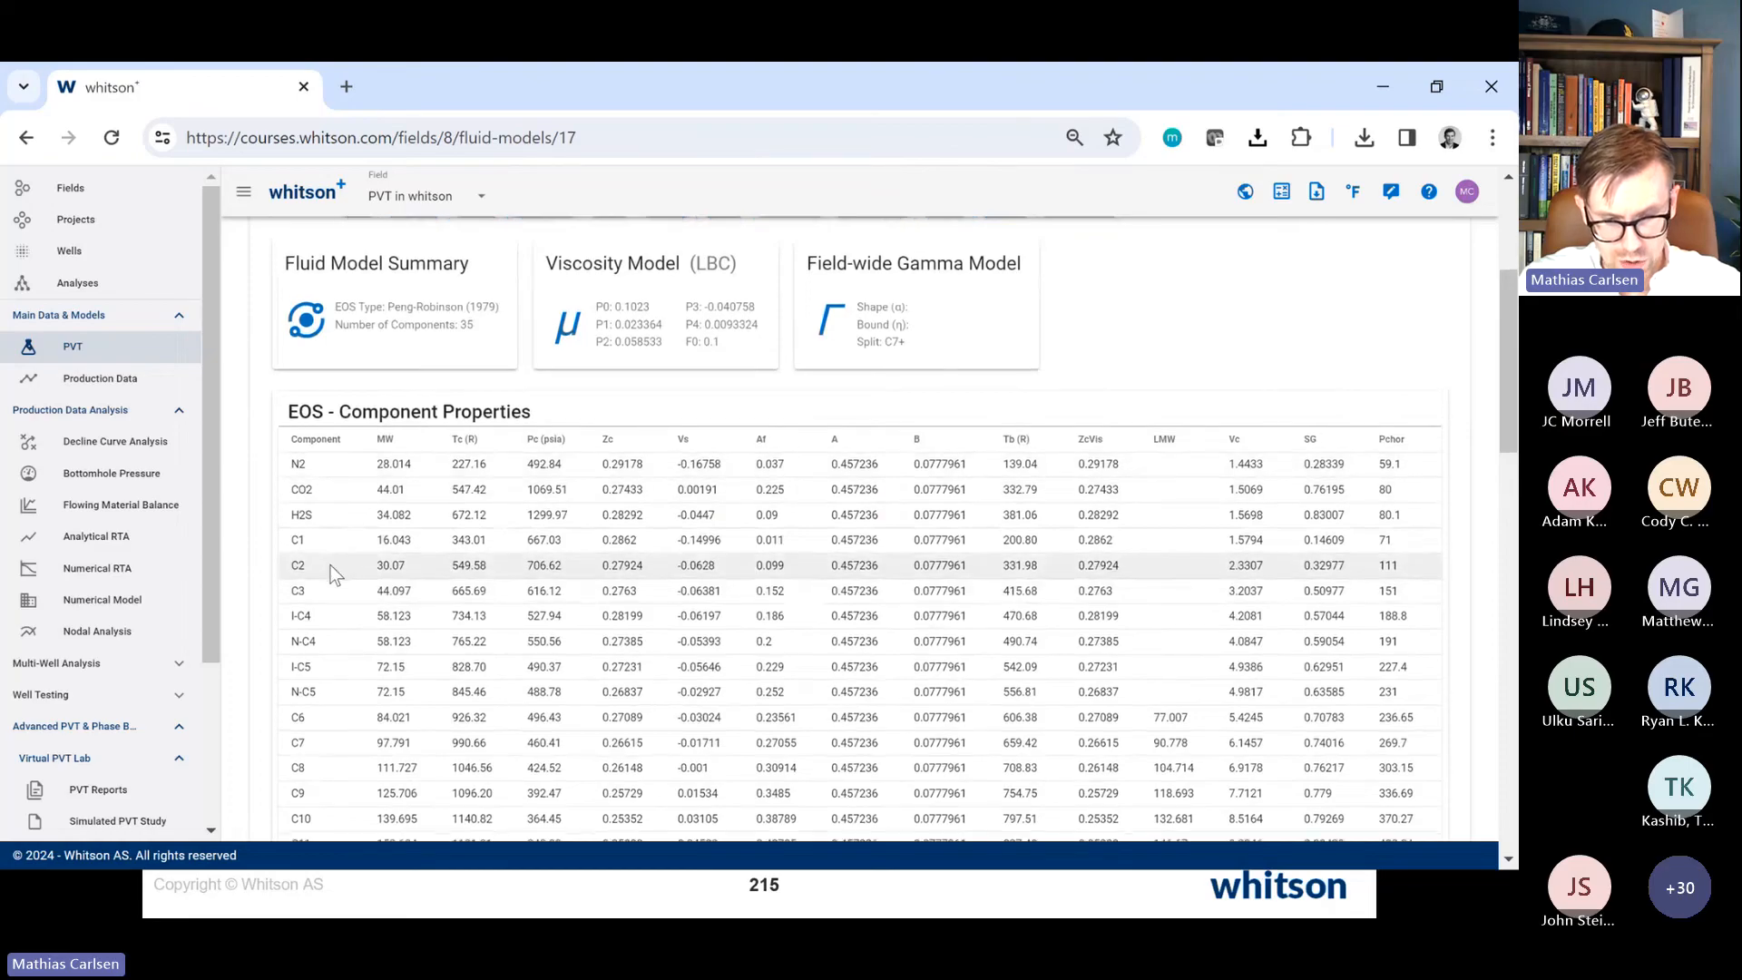
scroll(330, 565, down, 1)
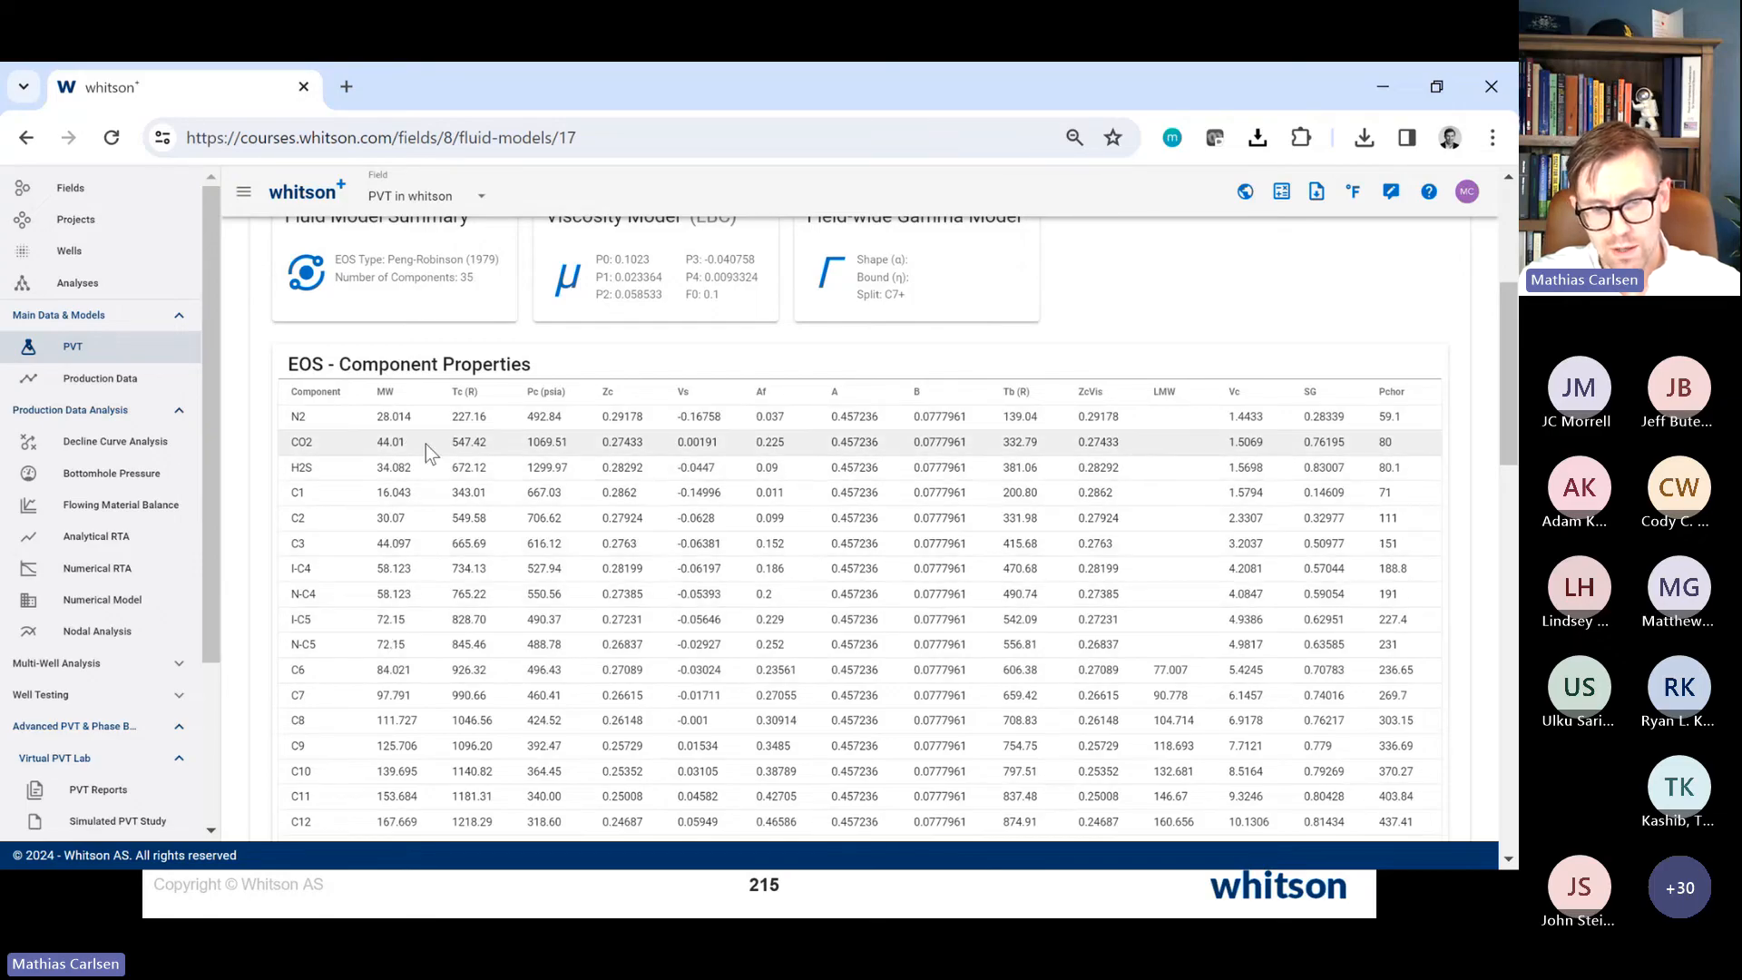
scroll(426, 444, up, 5)
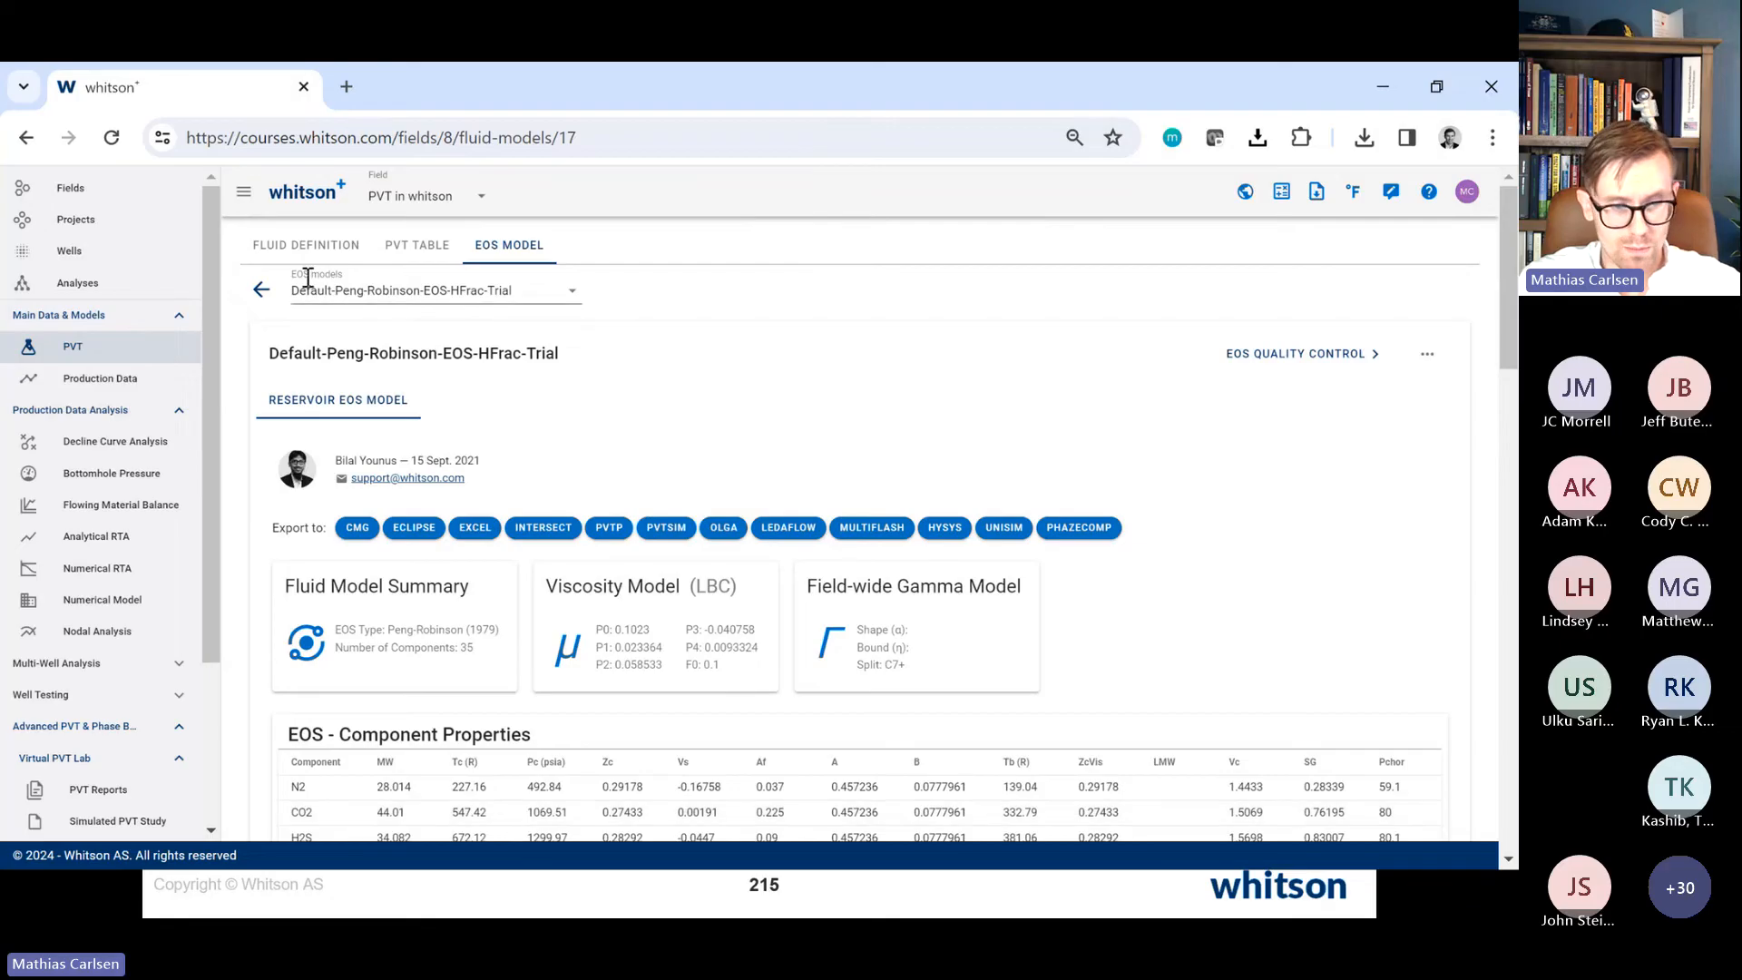
Step: Return to the fluid definition, inspect the reservoir fluid composition down to the heavier components, and close the table
click(272, 247)
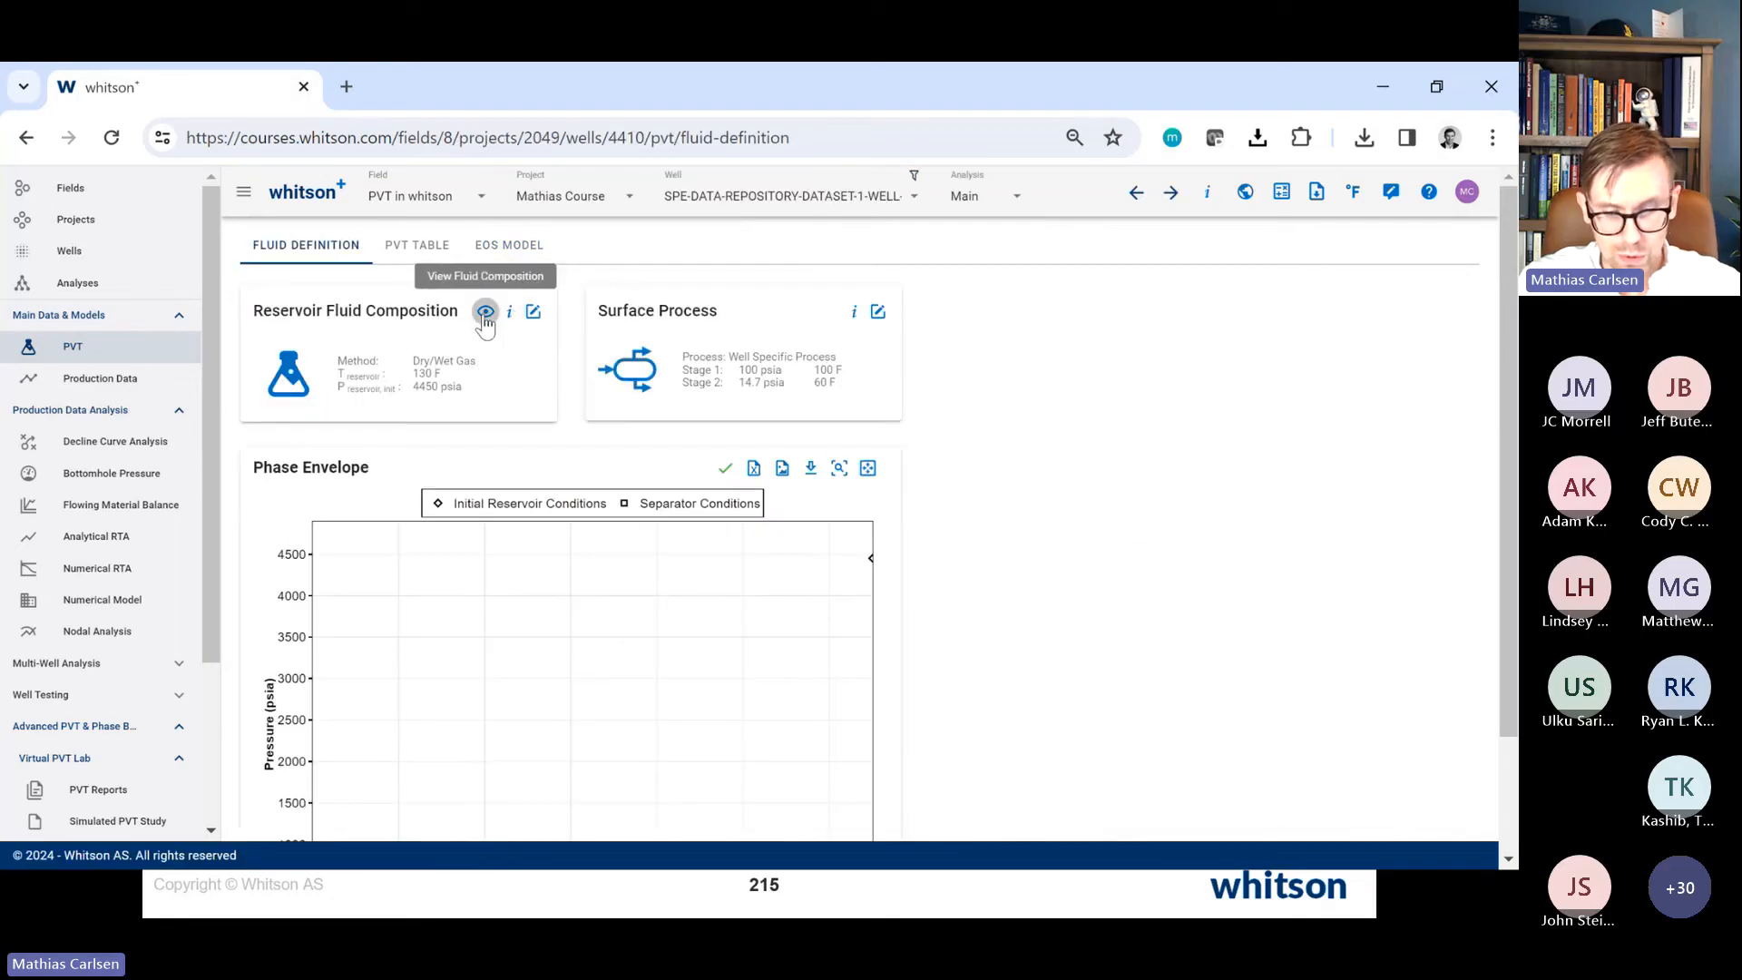
click(486, 312)
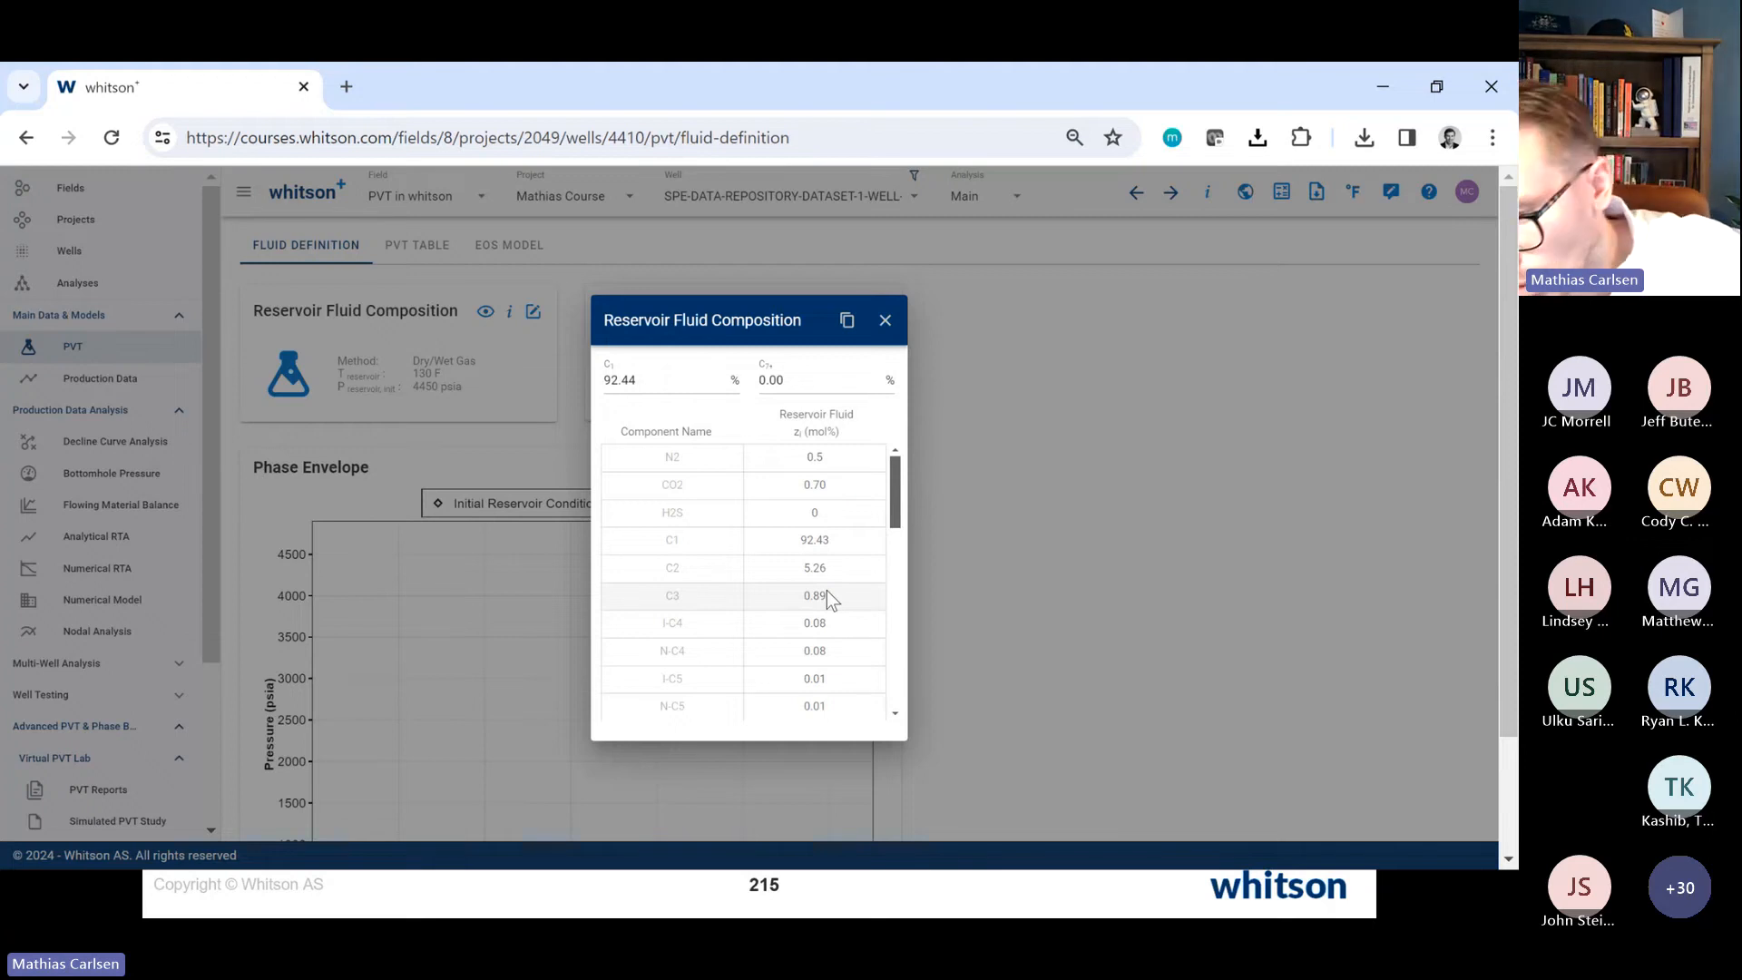
scroll(826, 590, down, 2)
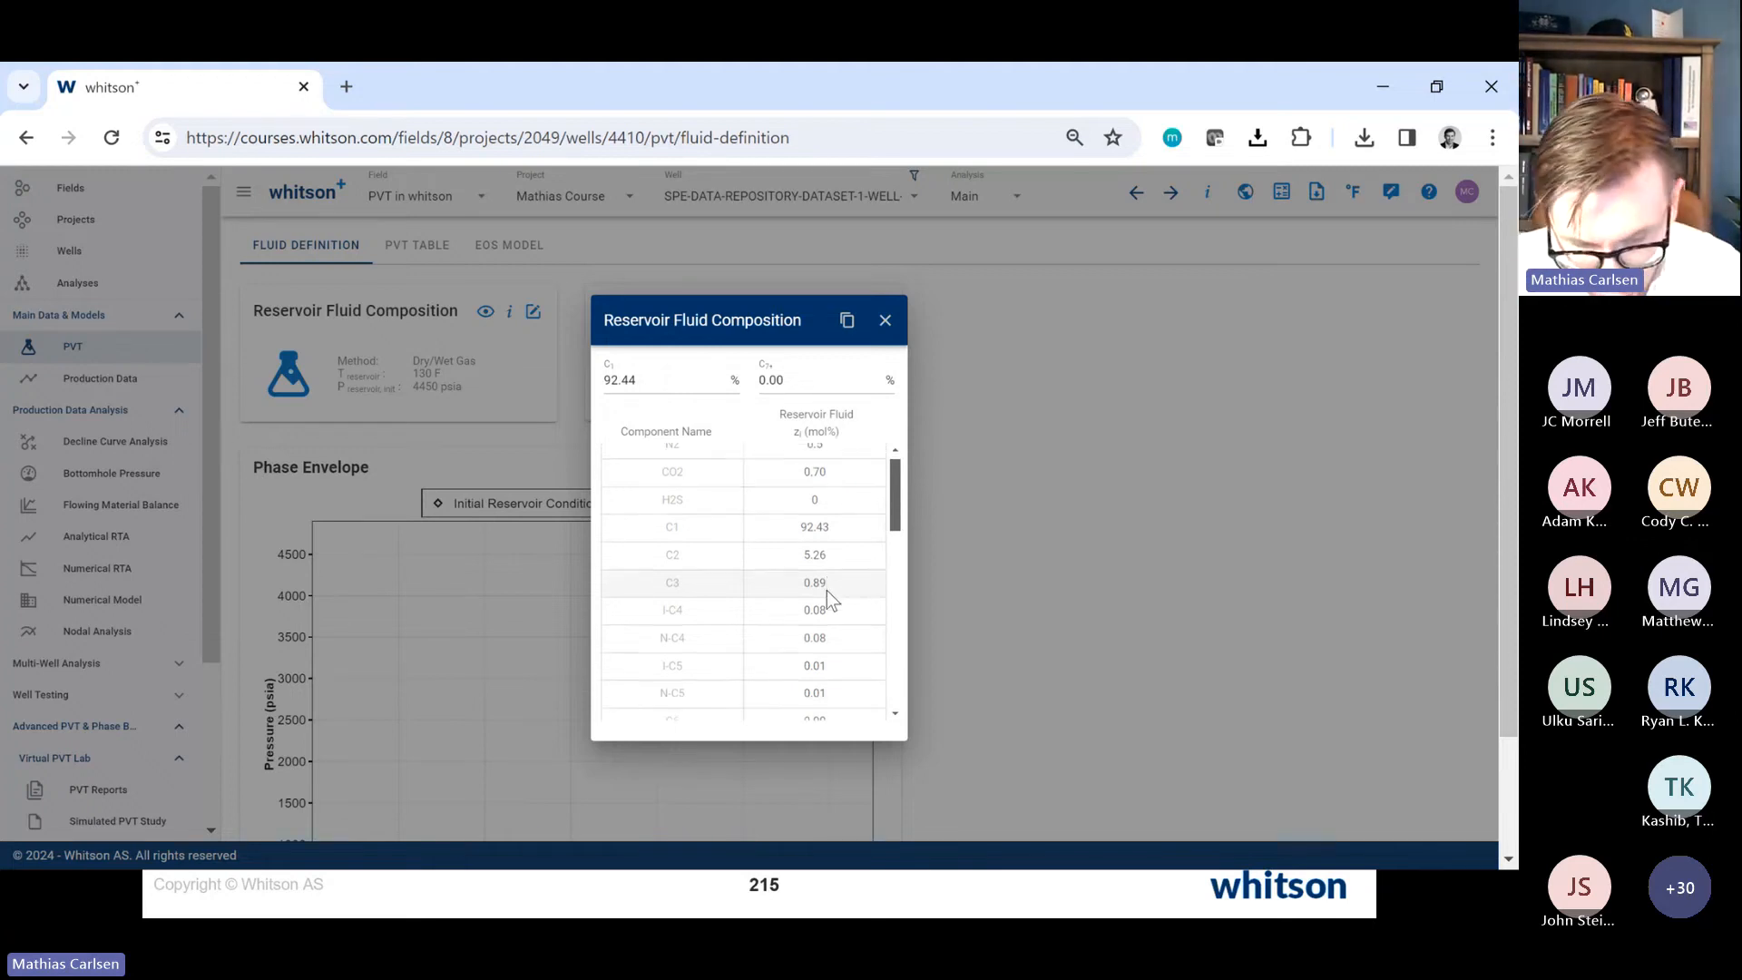
scroll(826, 591, down, 1)
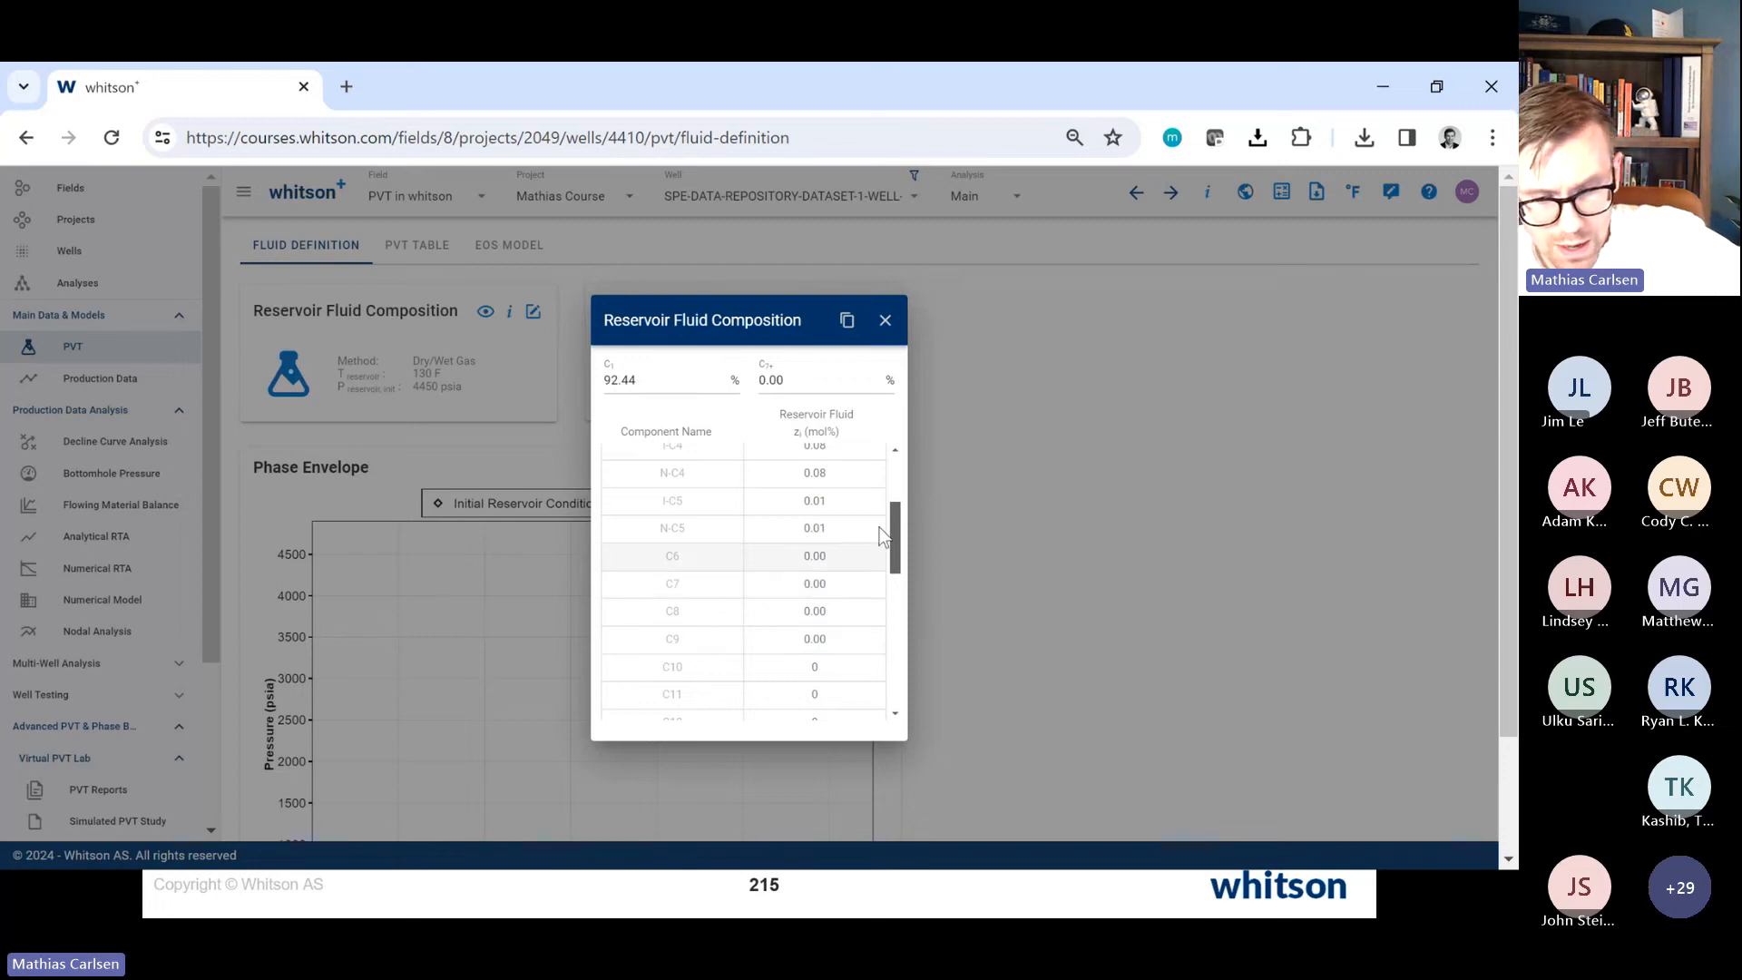
click(886, 323)
Step: Add a new well named "Sep Data Example" to the Mathias Course project
click(69, 251)
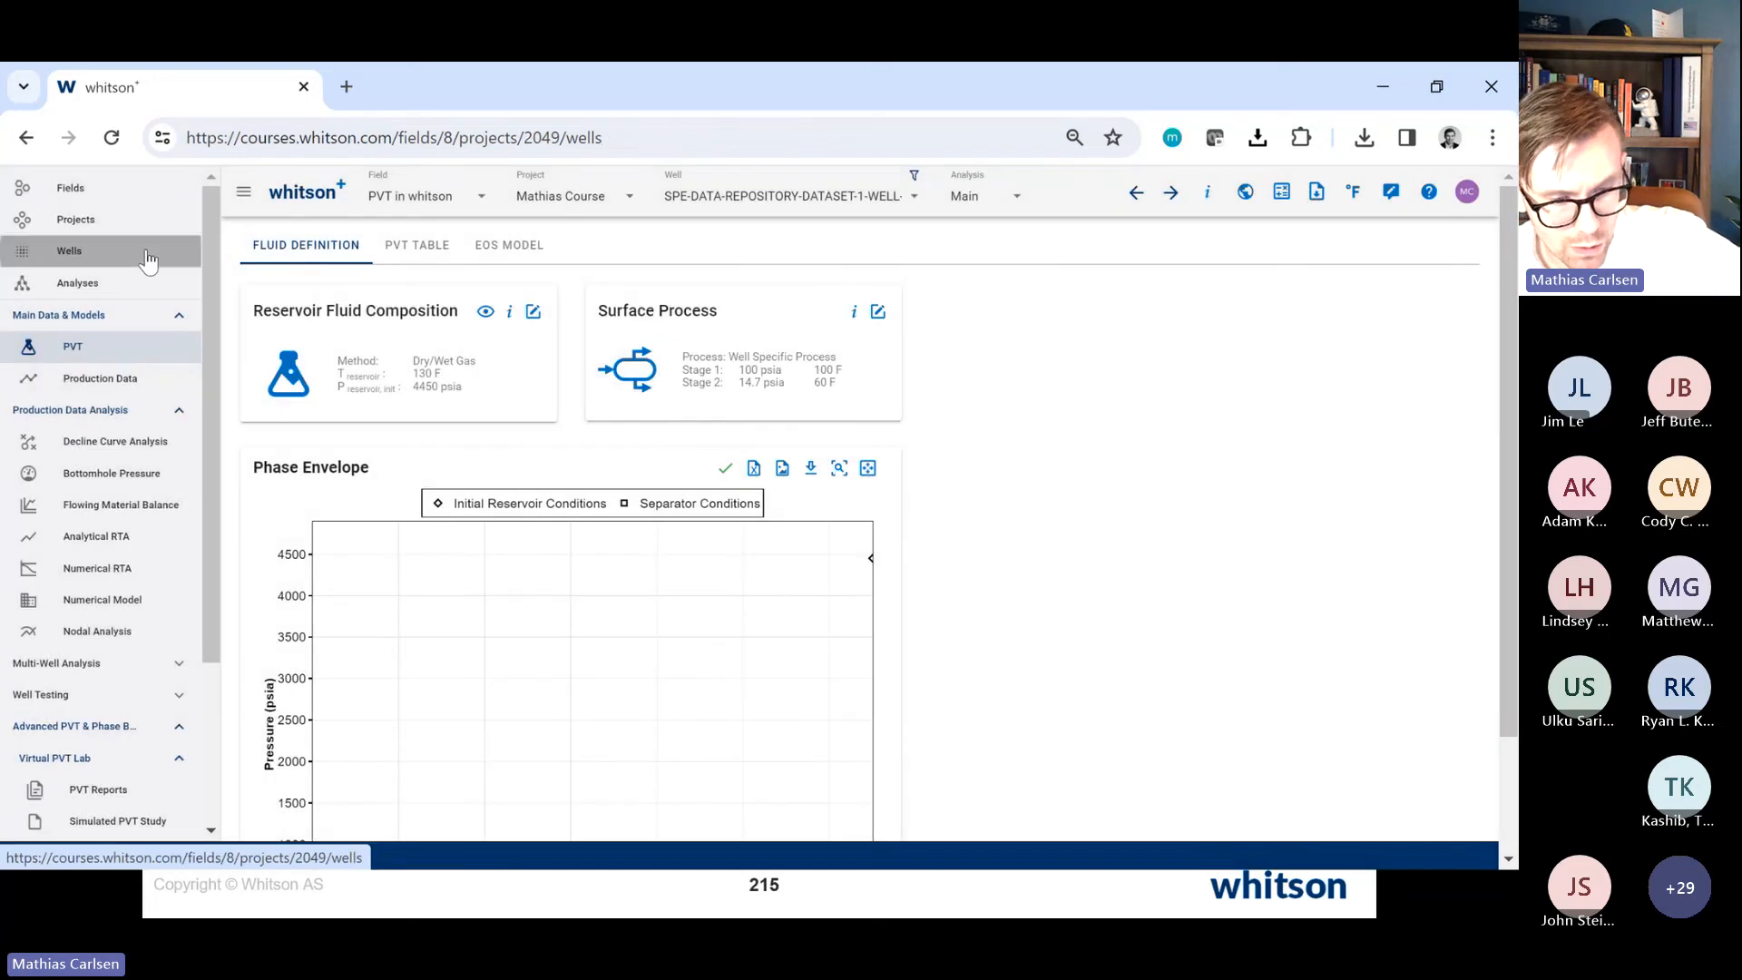
click(1255, 259)
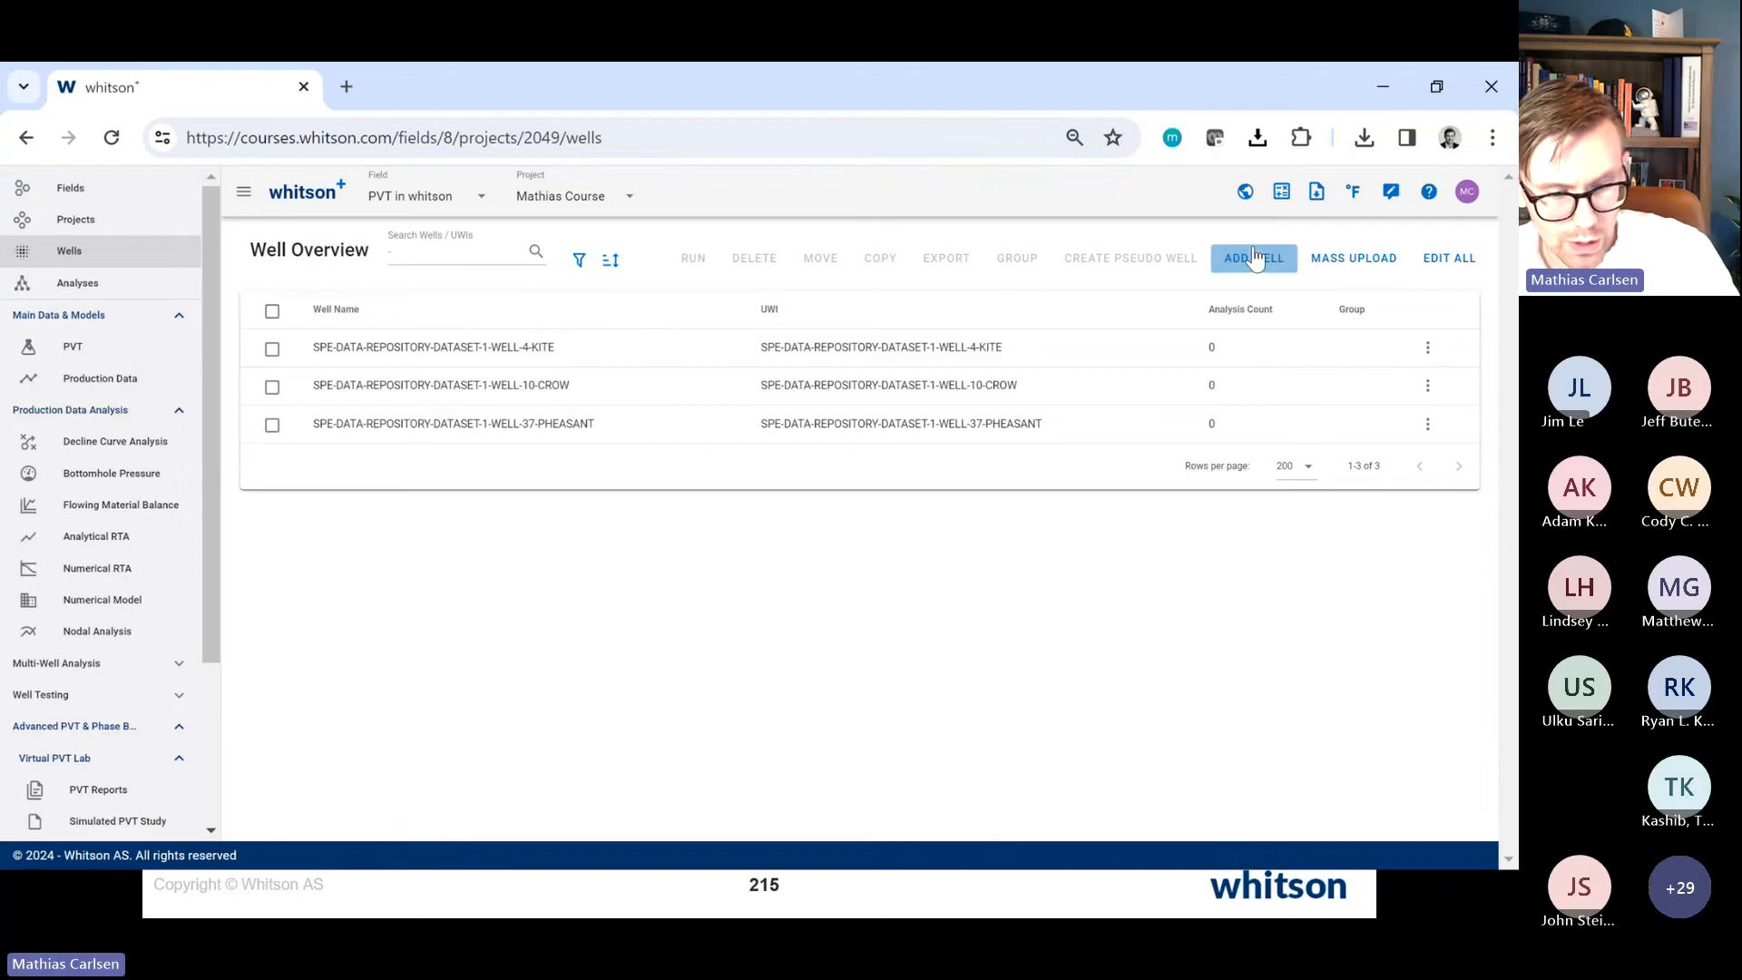
key(BackSpace)
key(BackSpace)
key(BackSpace)
key(BackSpace)
text(Sep )
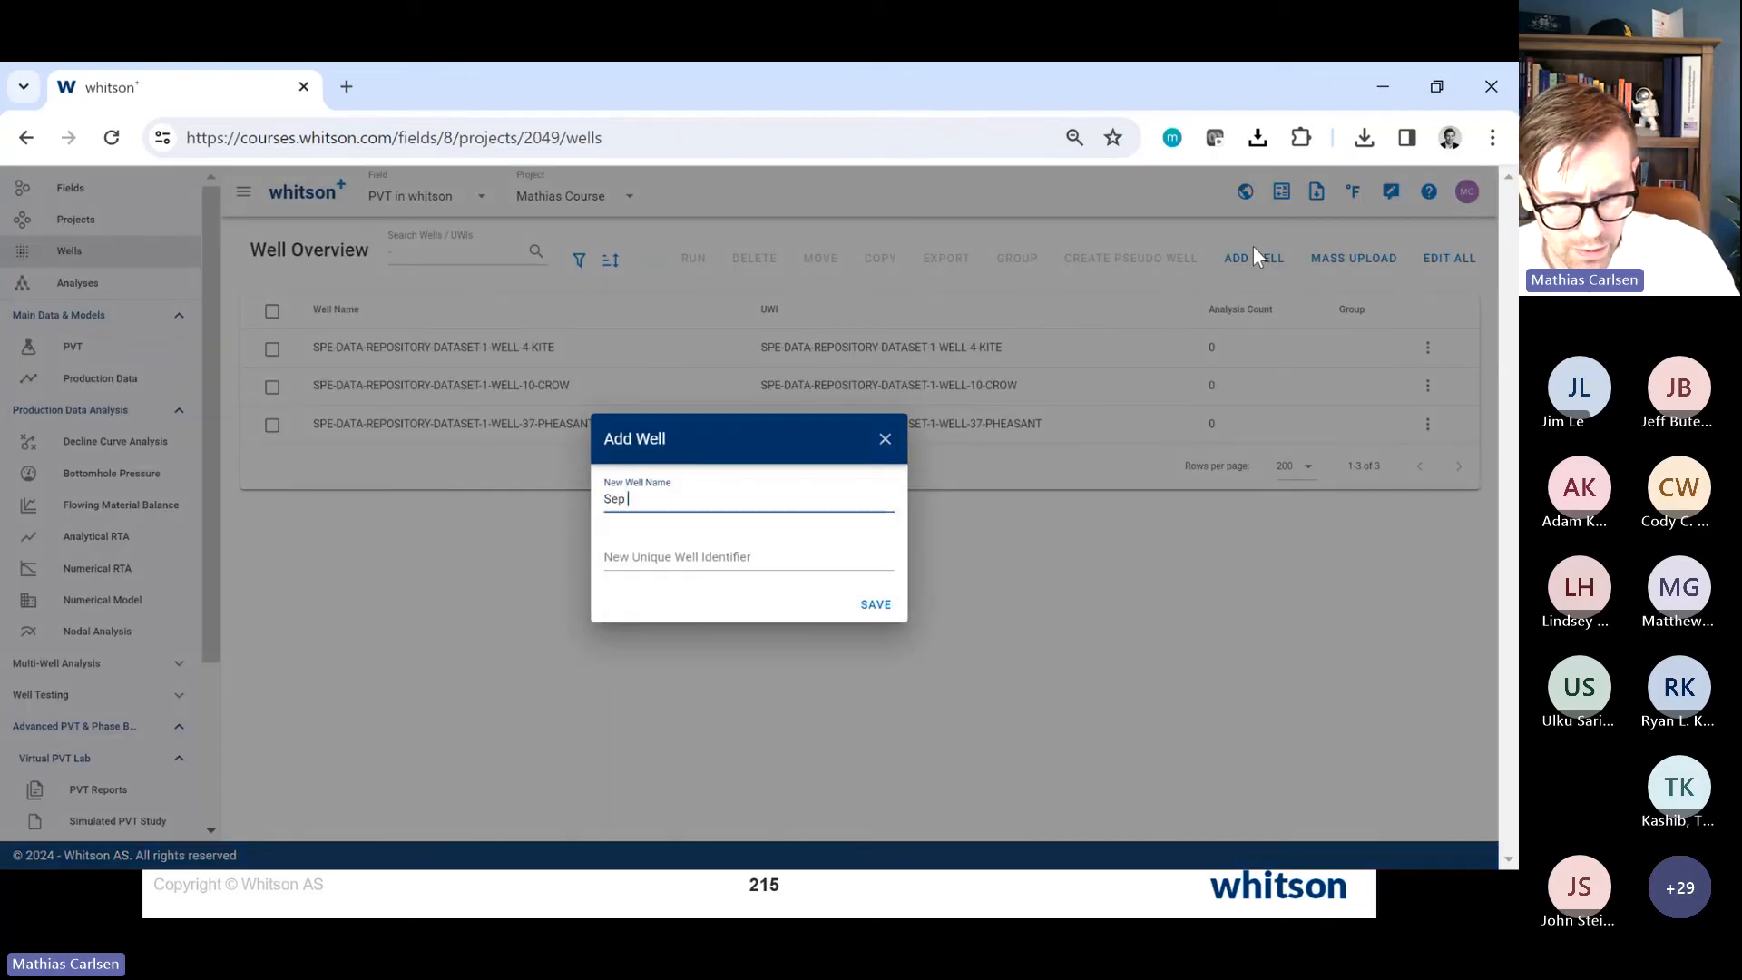
text(Data Example)
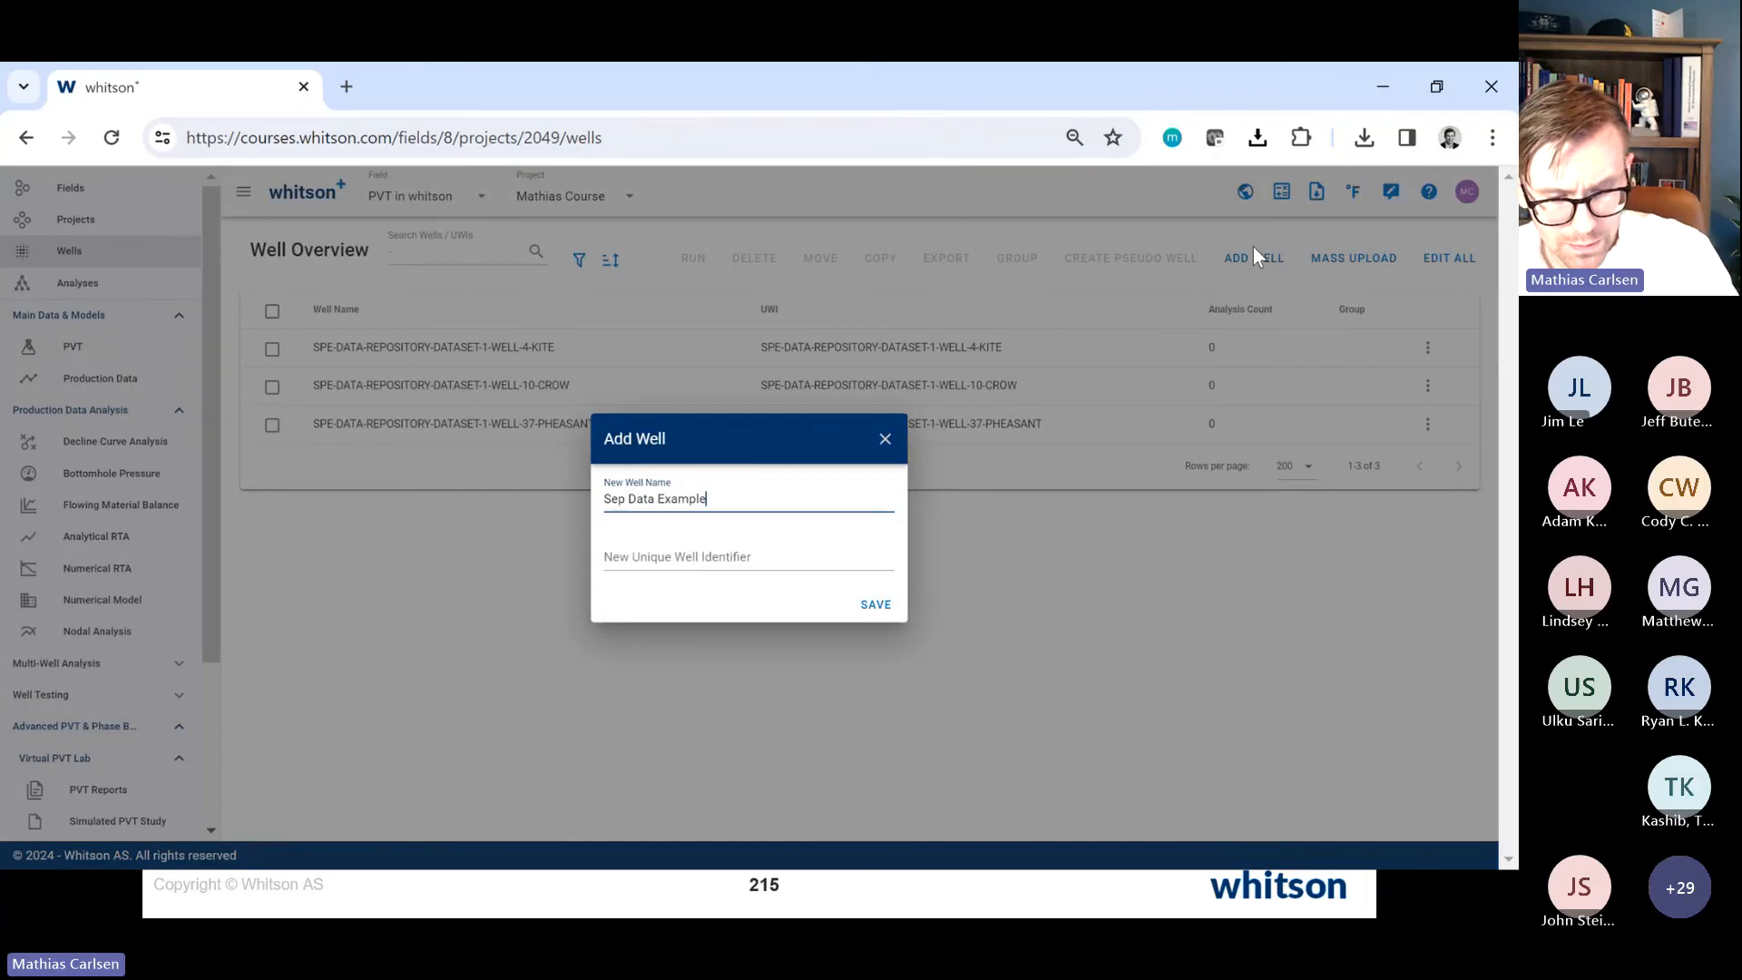
key(Return)
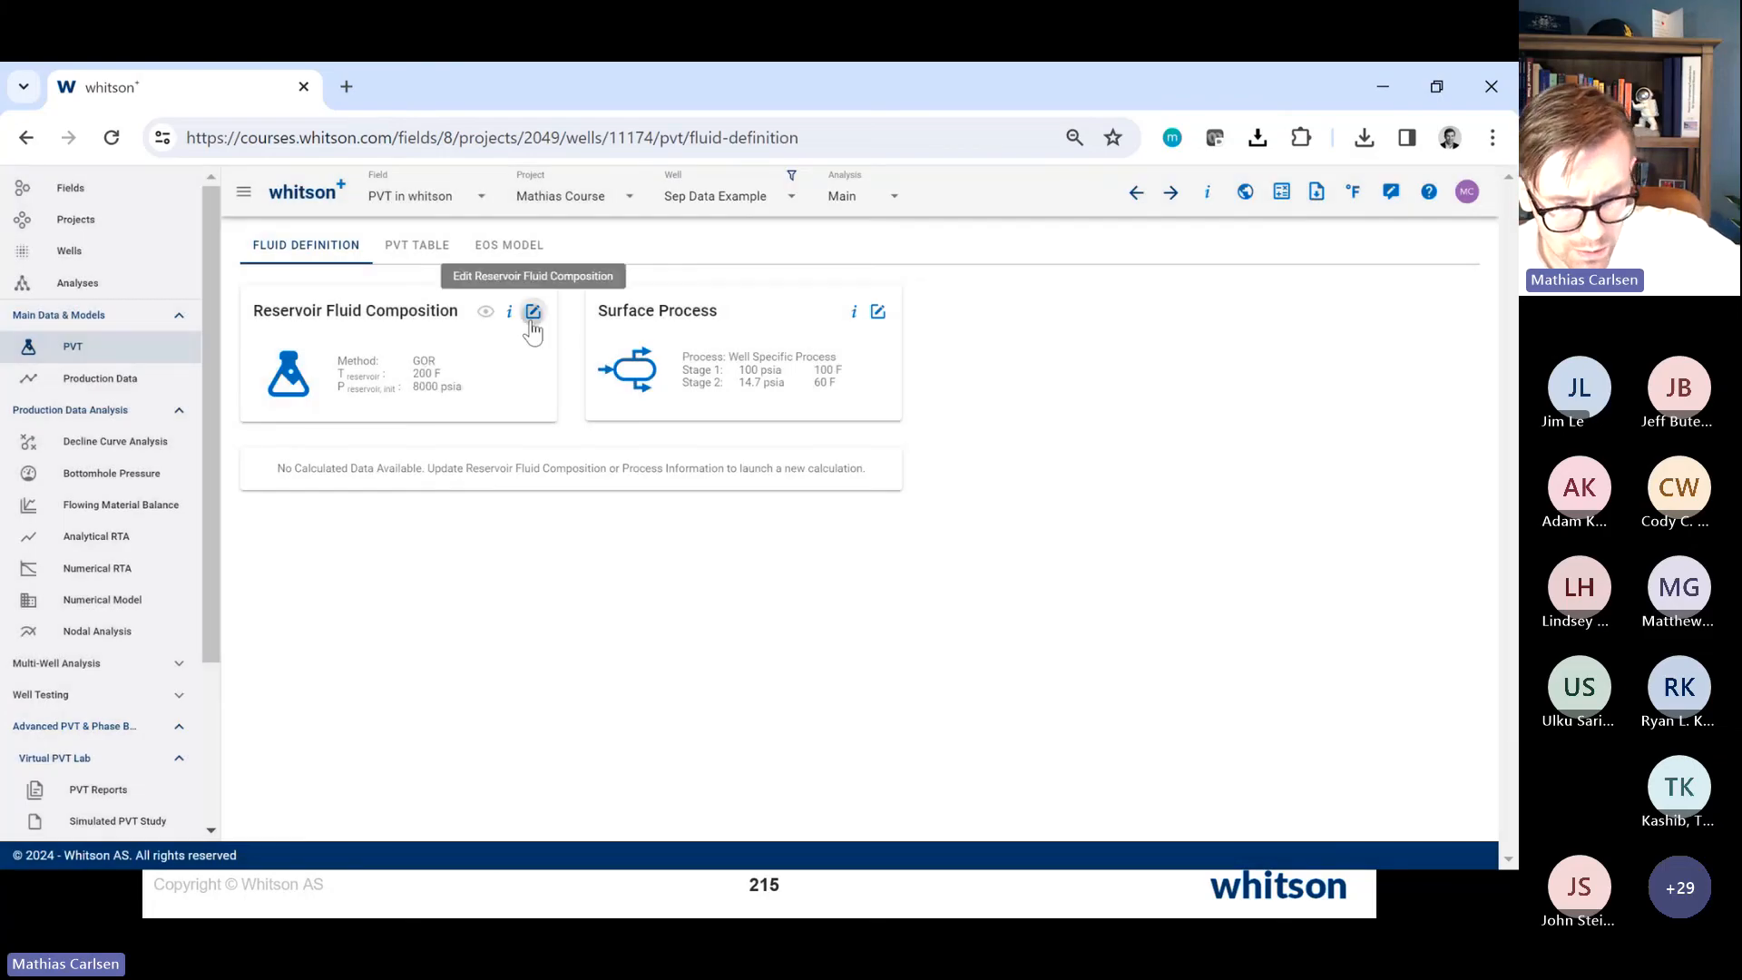
Step: Set the new well's initial total GOR to 100 scf/STB using the GOR method and save the fluid composition
click(532, 313)
click(589, 535)
key(BackSpace)
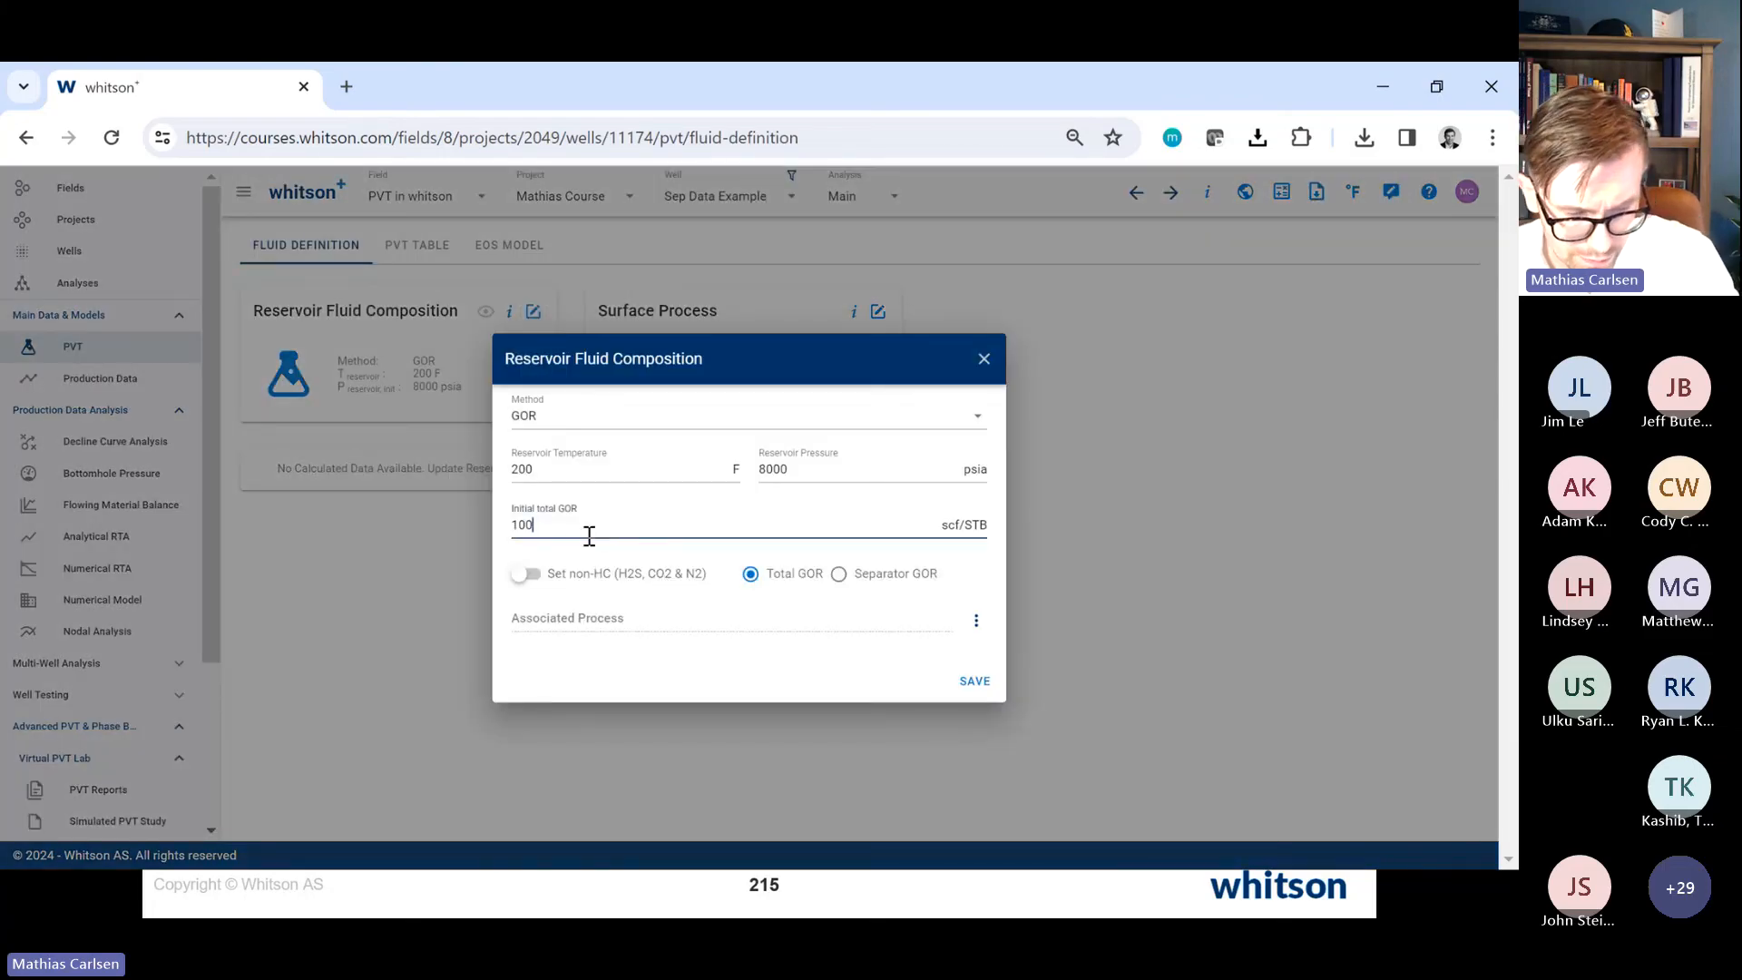
key(Return)
Step: Reduce the page zoom to 50% and open the production data for the Sep Data Example well
key(ctrl+minus)
key(ctrl+minus)
key(ctrl+minus)
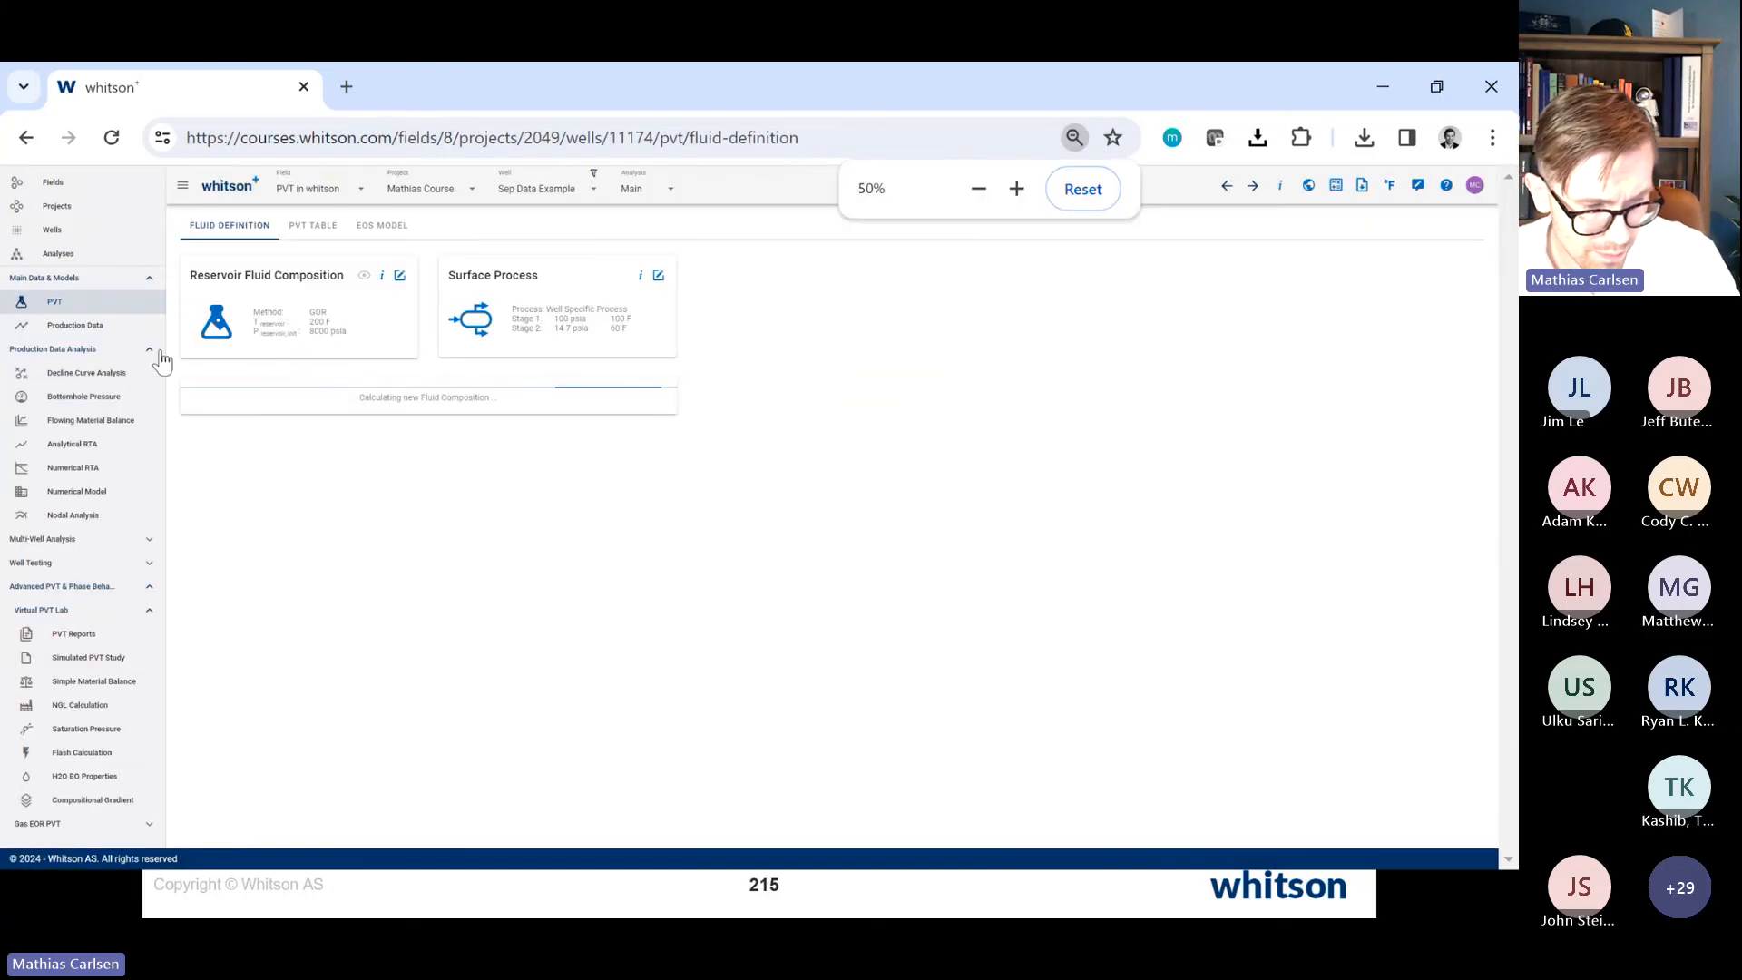
click(109, 327)
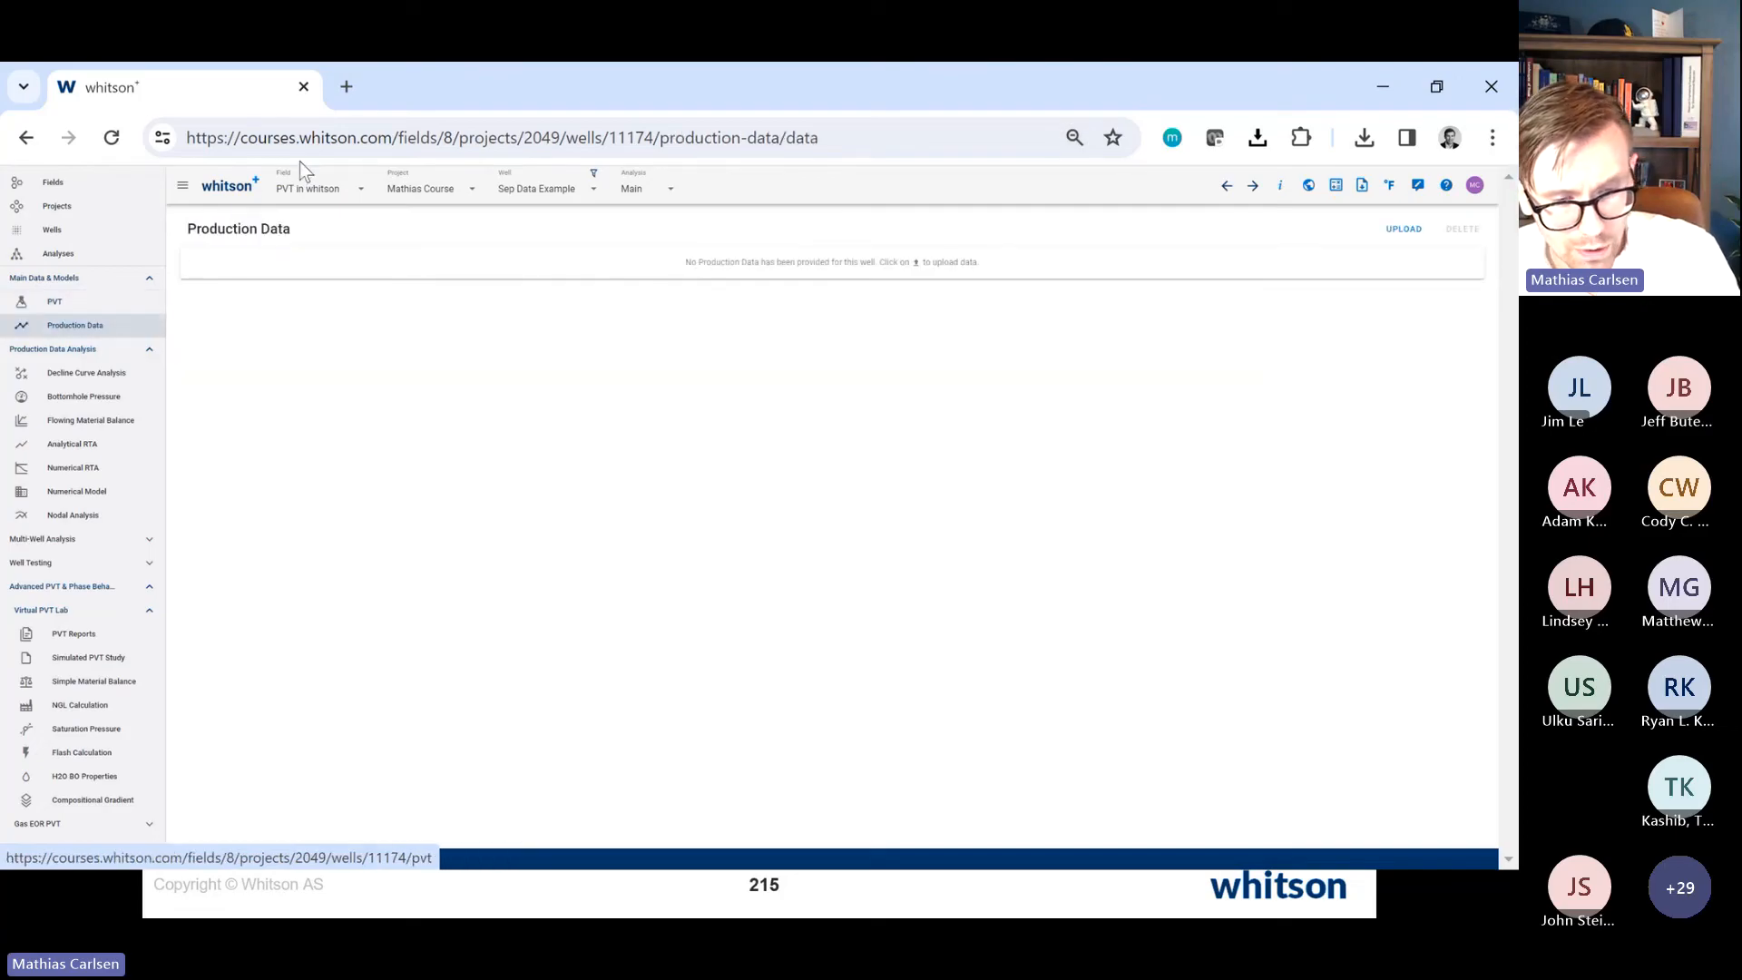
Step: Open manual.whitson.com in a new browser tab and find the production data upload section of the onboarding Separator Example
click(356, 91)
text(manual.whitson.com)
key(Return)
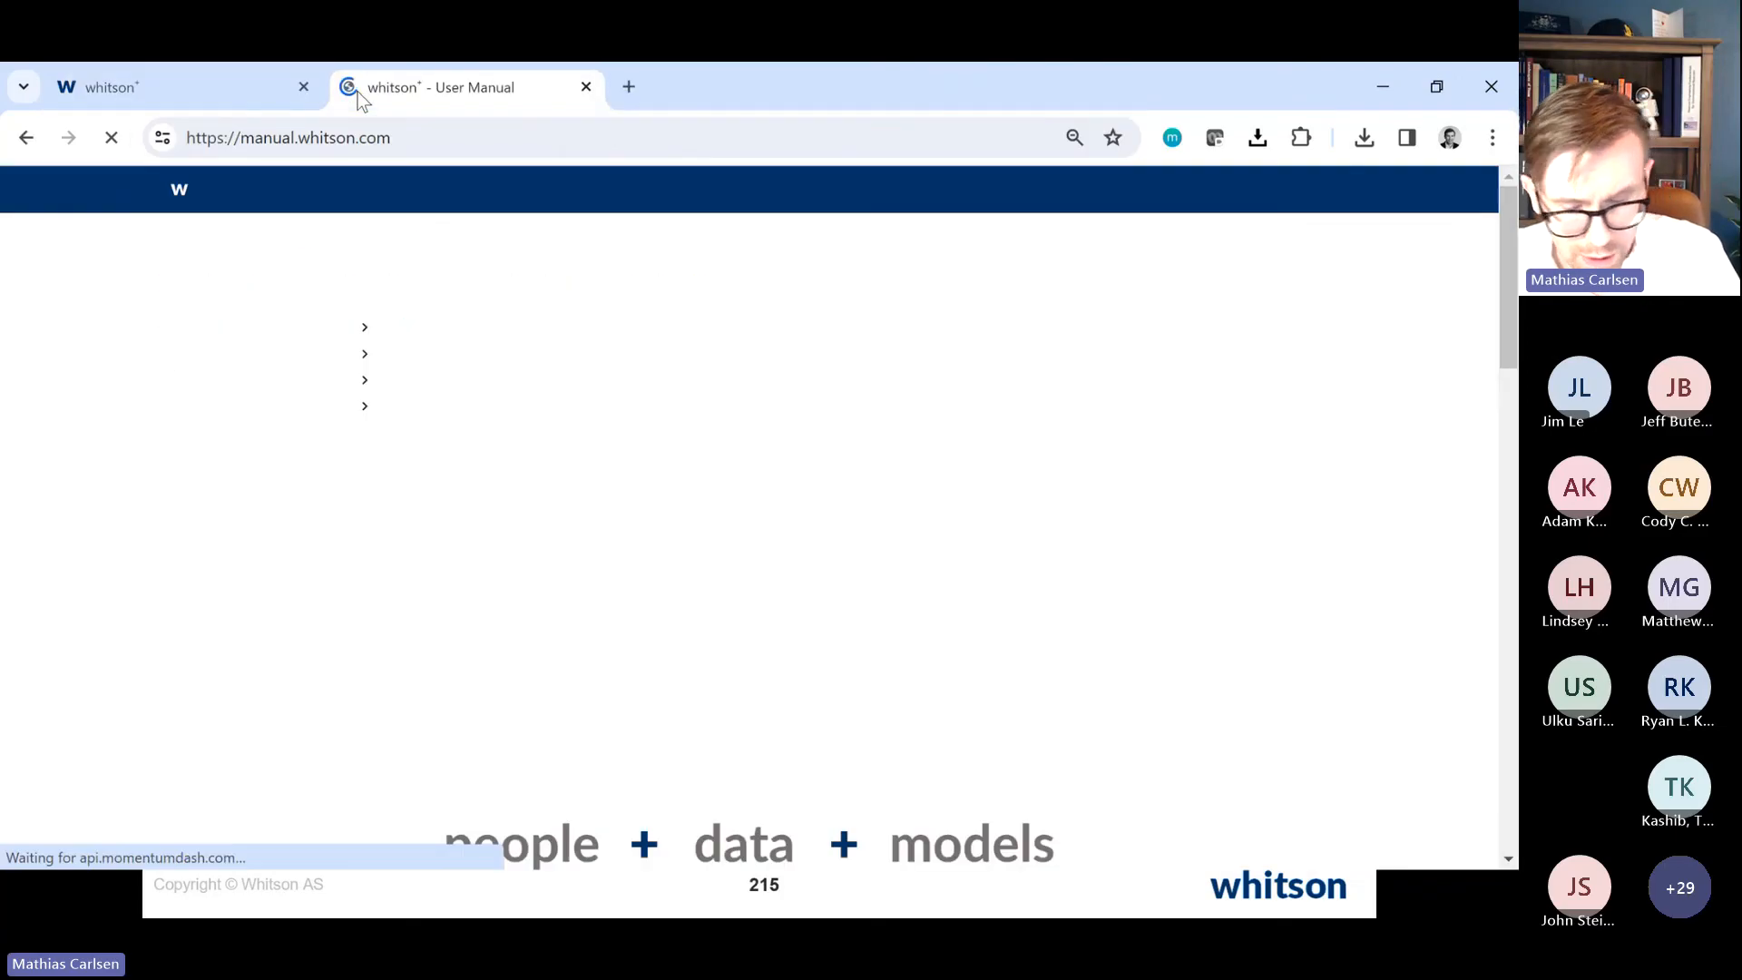
click(246, 327)
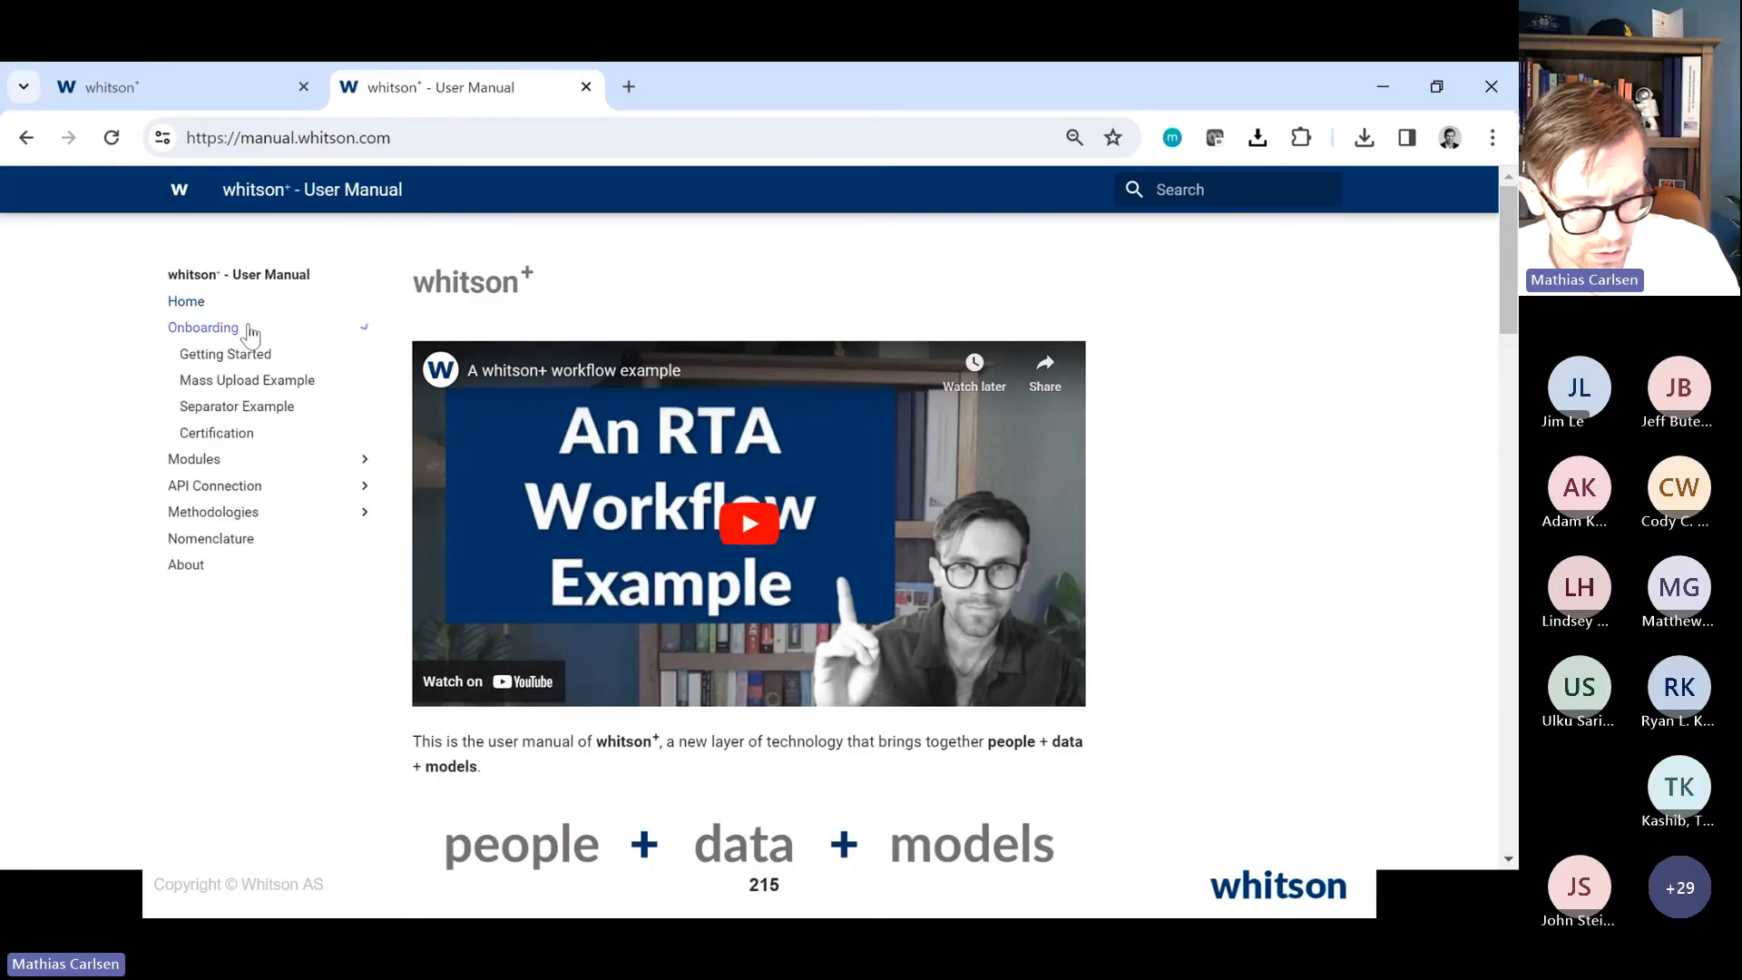
click(201, 408)
scroll(617, 448, down, 10)
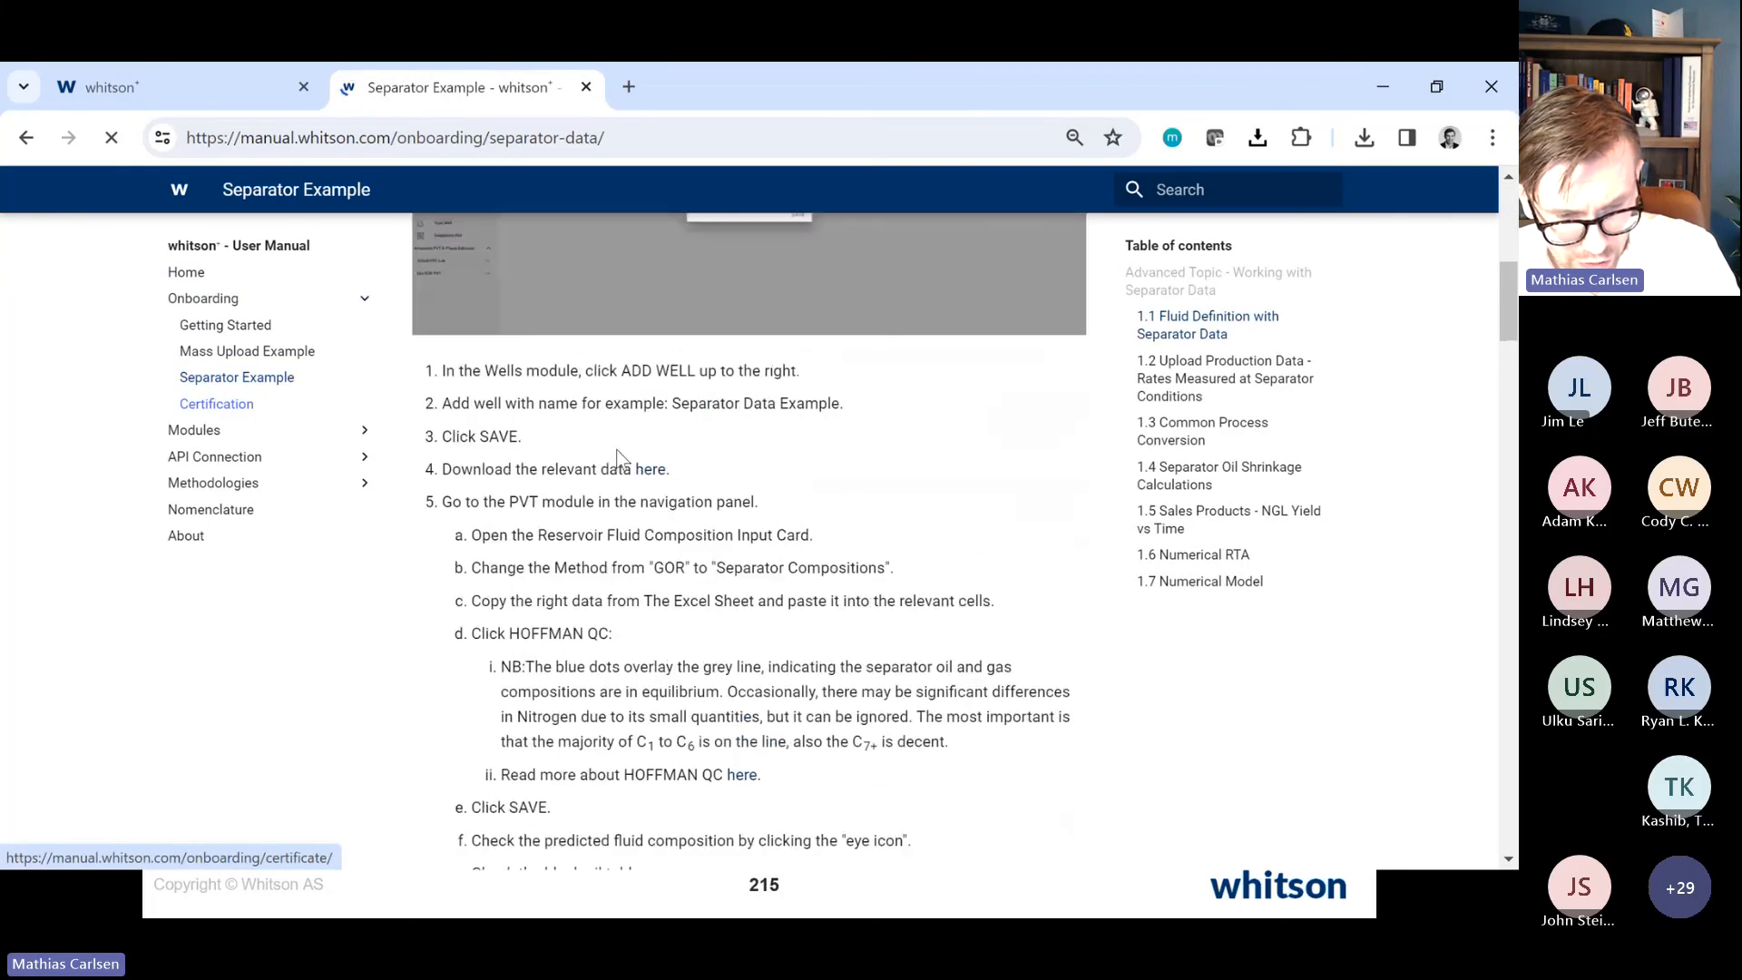
scroll(617, 456, down, 5)
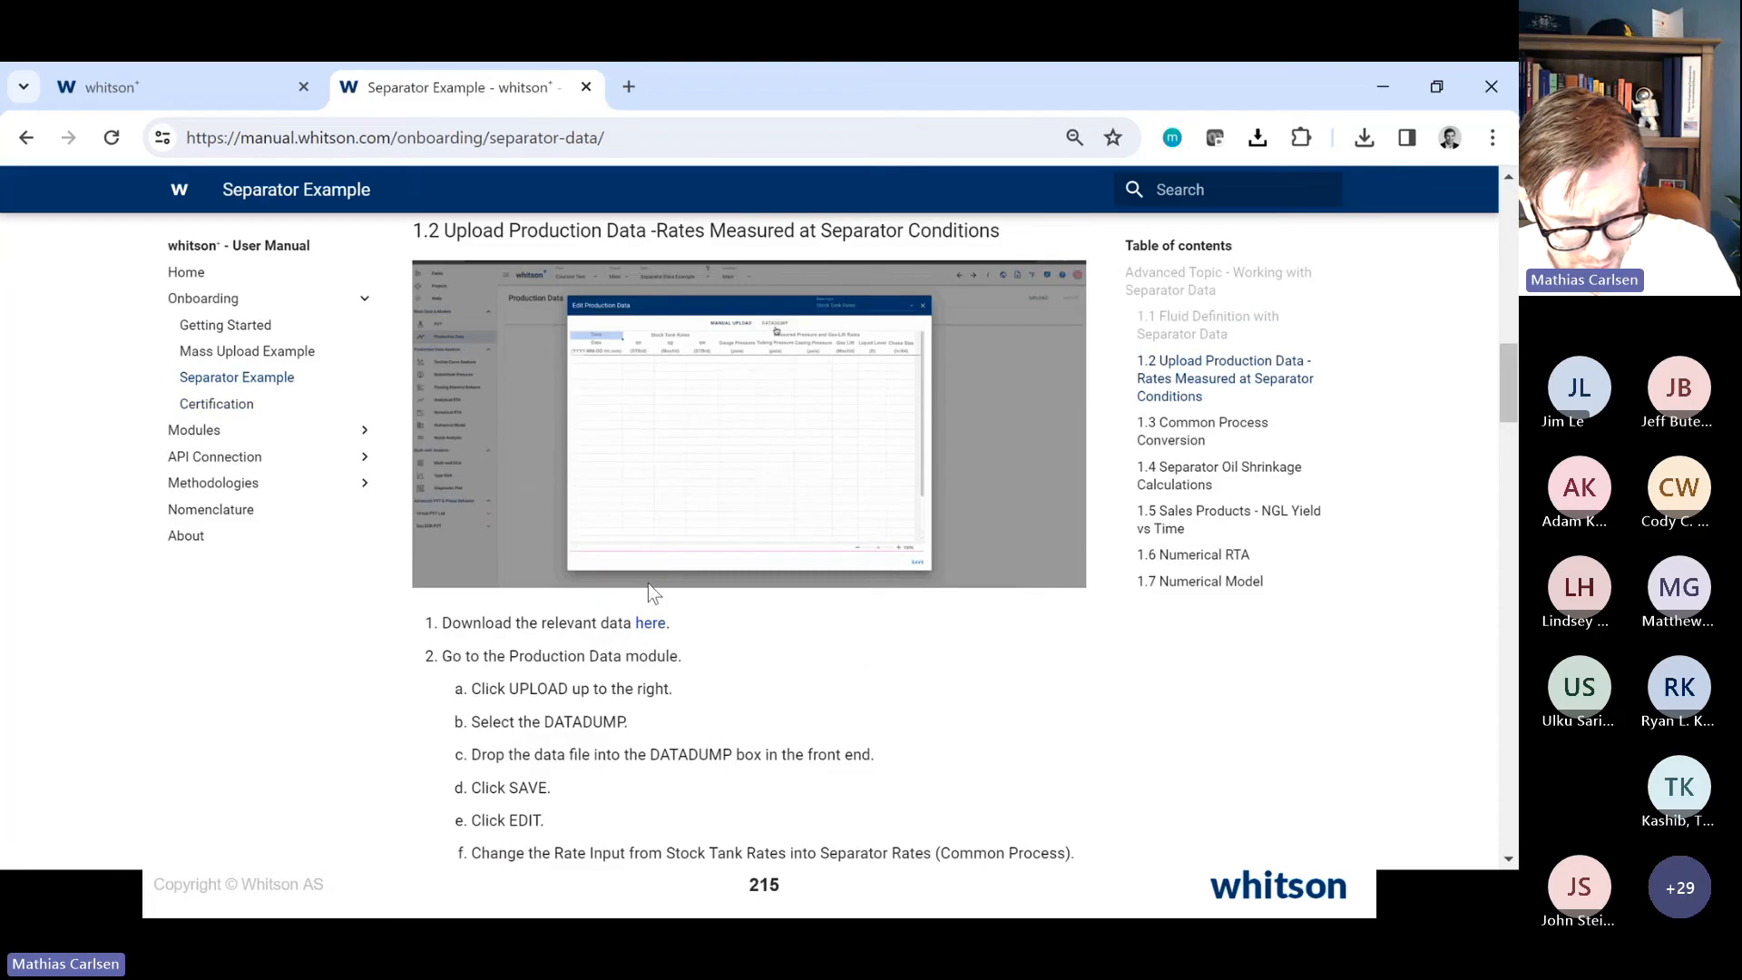
Step: Download the separator production data file from the manual, open it in Excel, look over its rate columns, and return to the browser
click(651, 625)
key(Return)
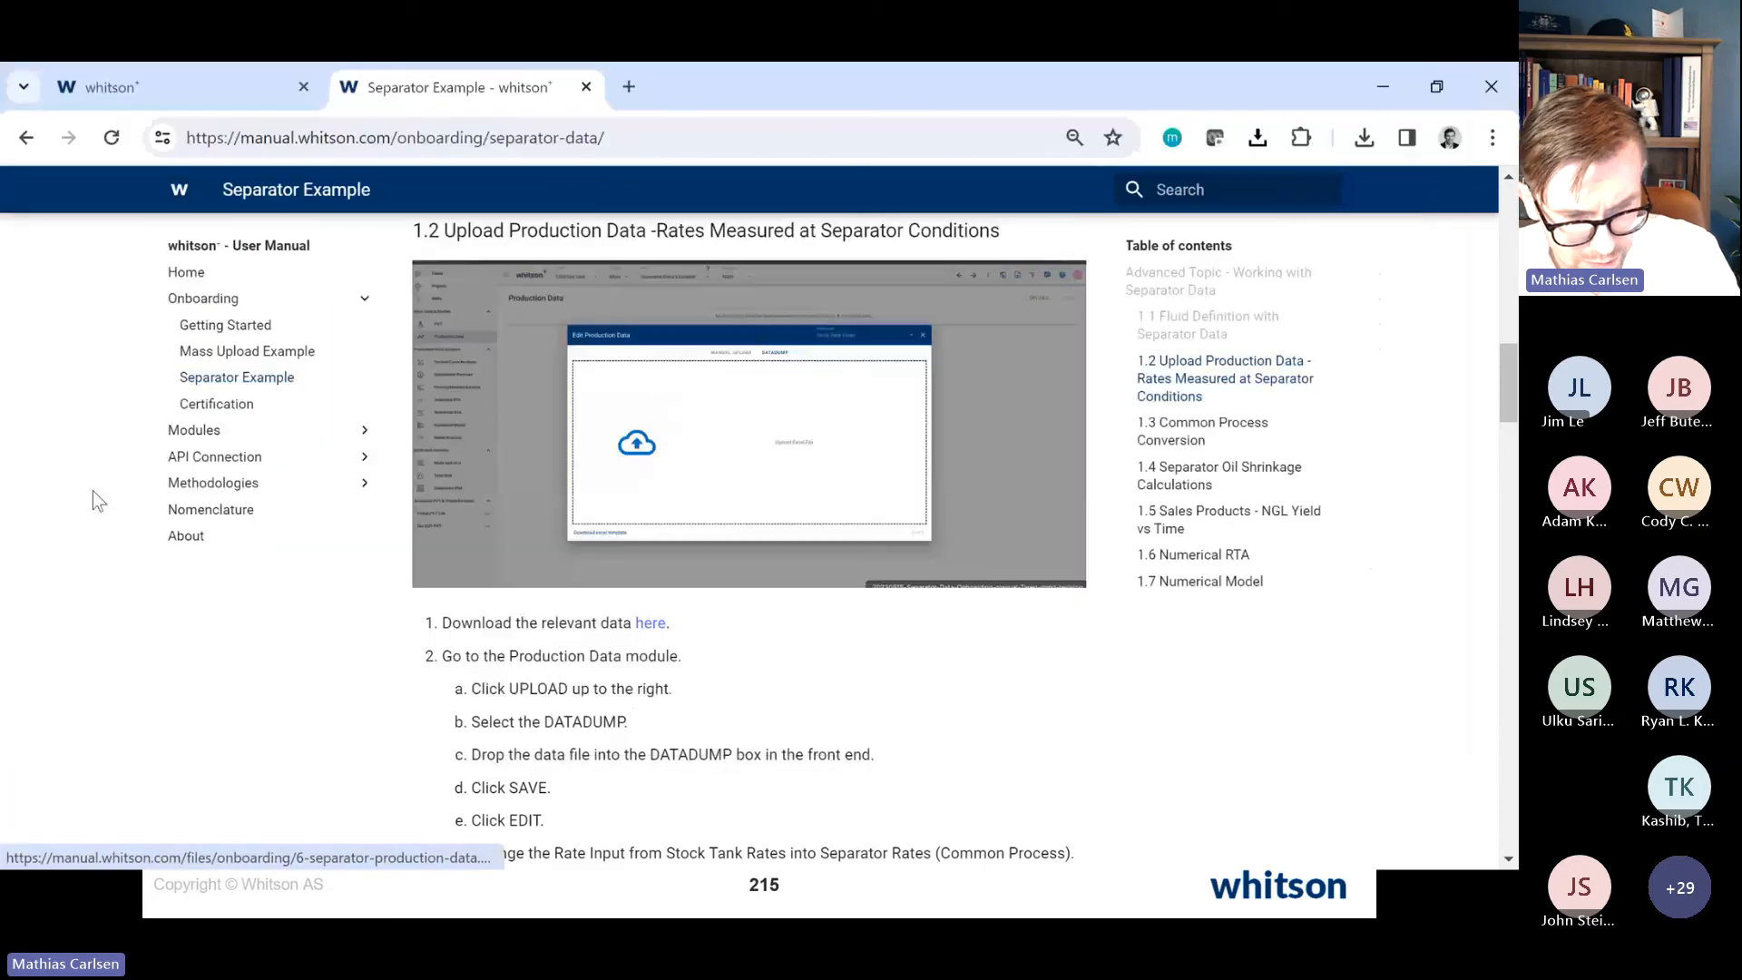
click(1199, 202)
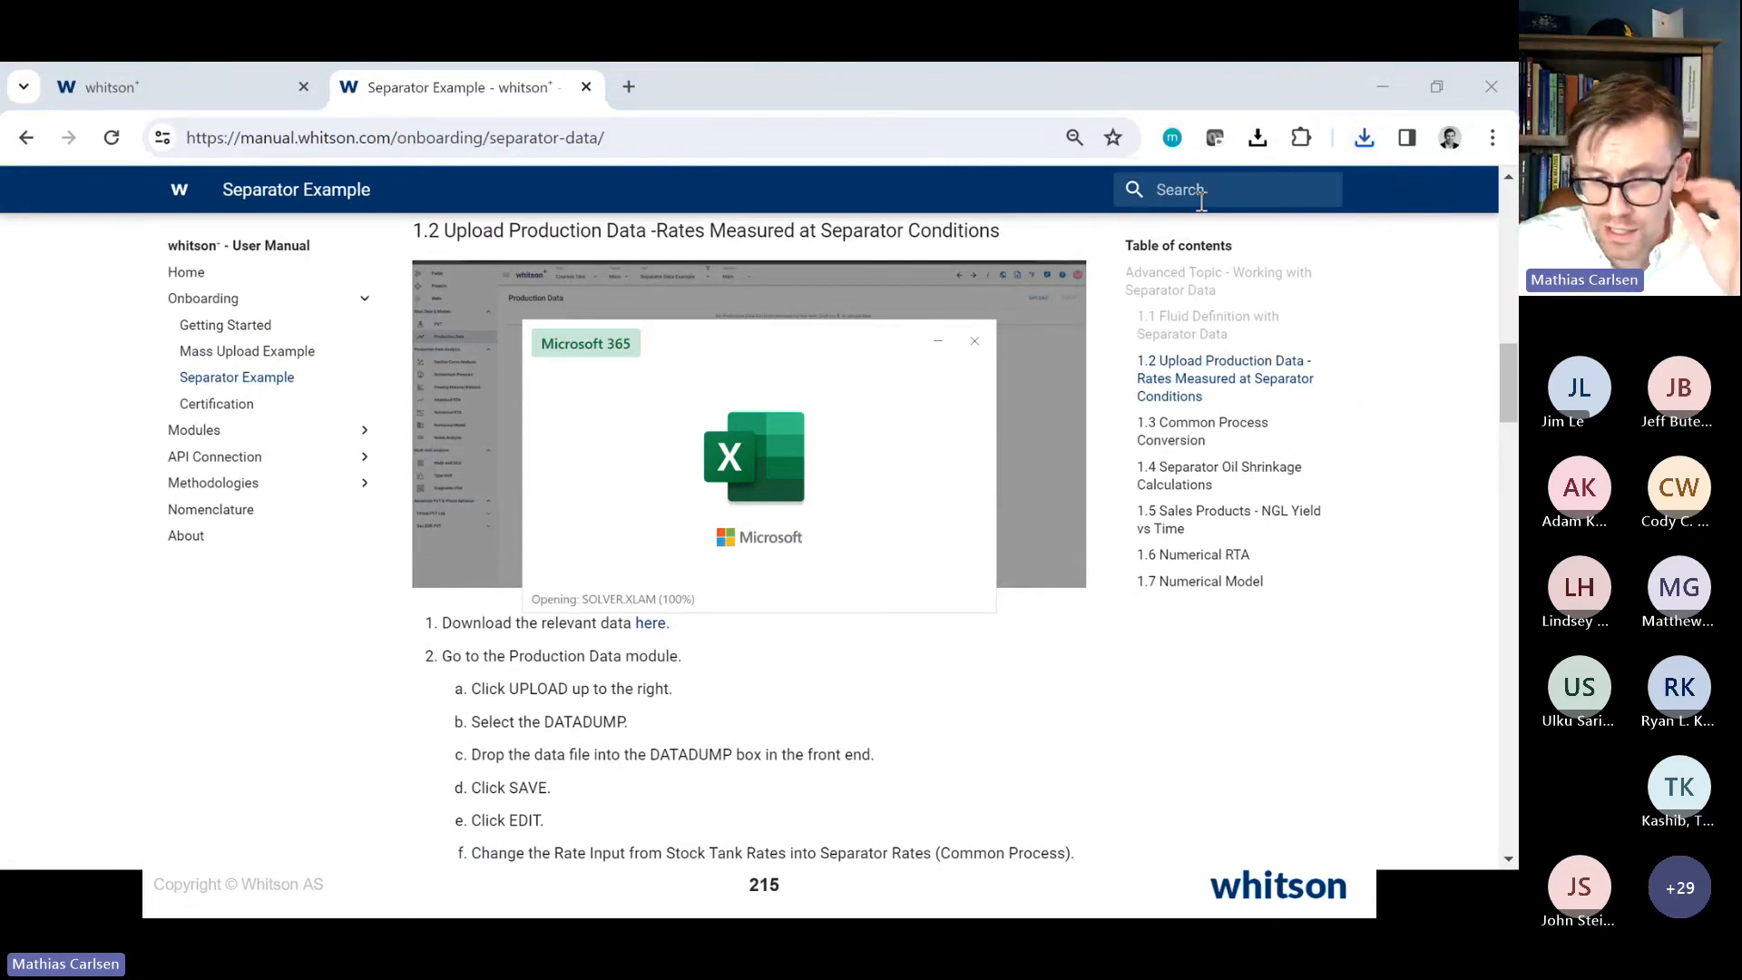
scroll(898, 373, left, 4)
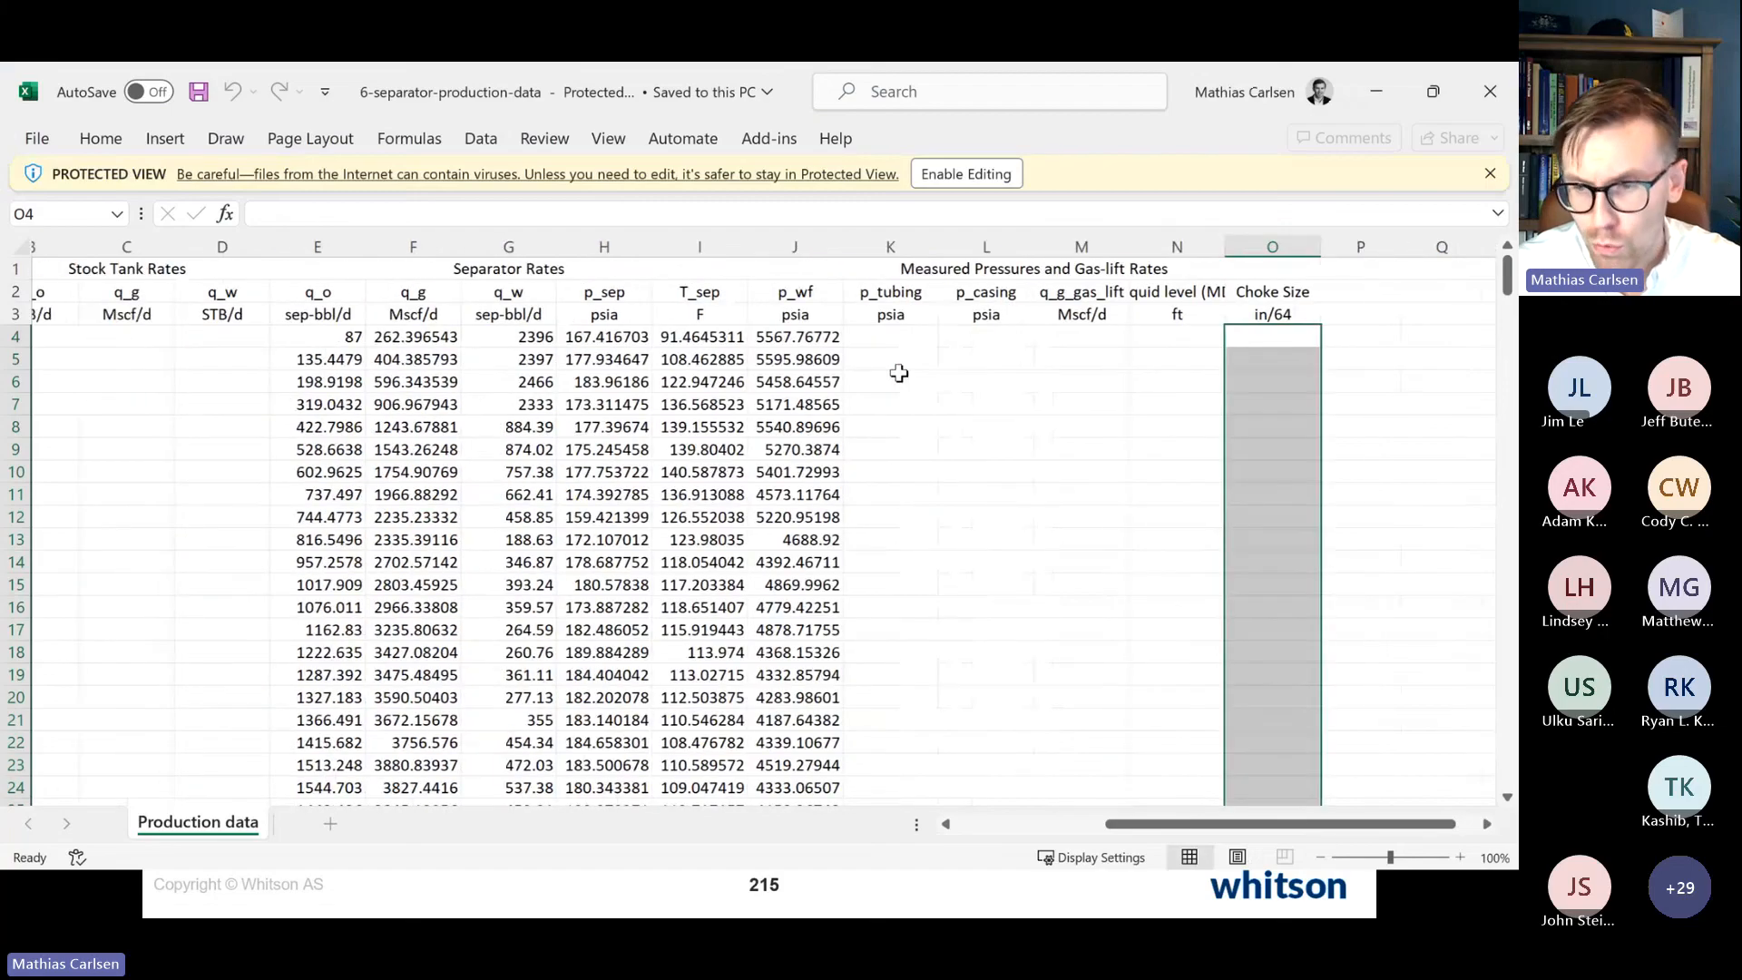
click(298, 350)
drag(297, 350, 657, 337)
key(alt+Tab)
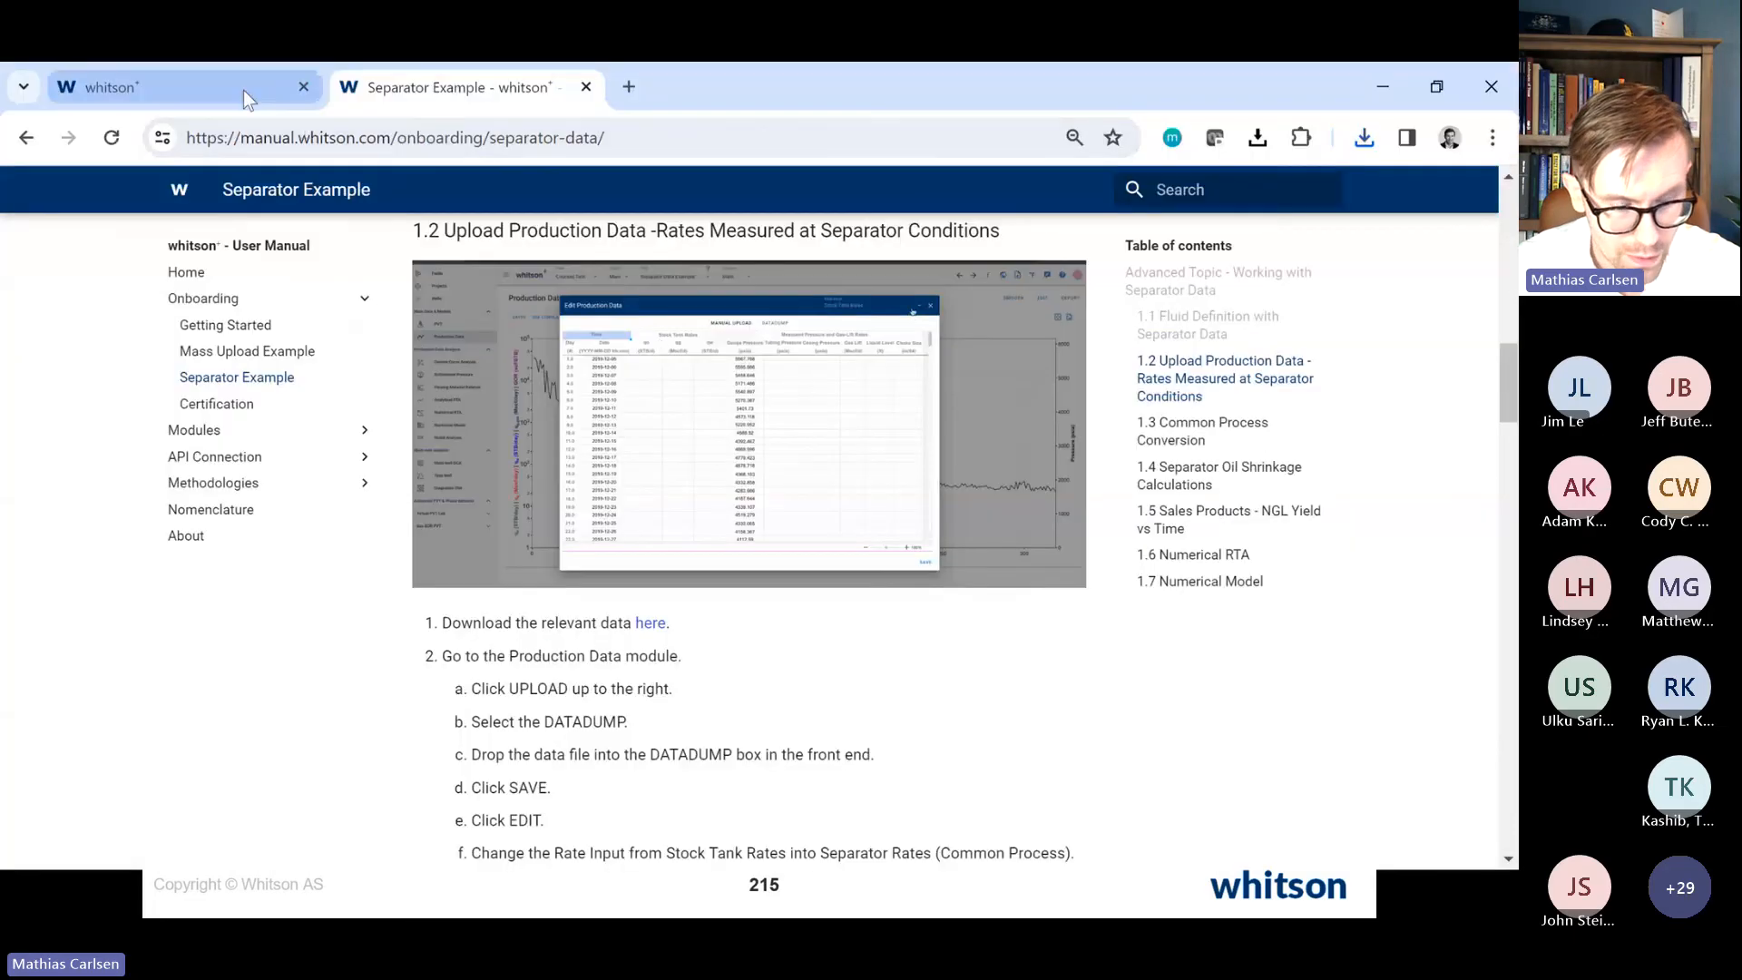
Step: Open the whitson+ production data upload table, set the rate input to Separator Rates (Common Process), and select the first date cell
click(242, 89)
click(1394, 234)
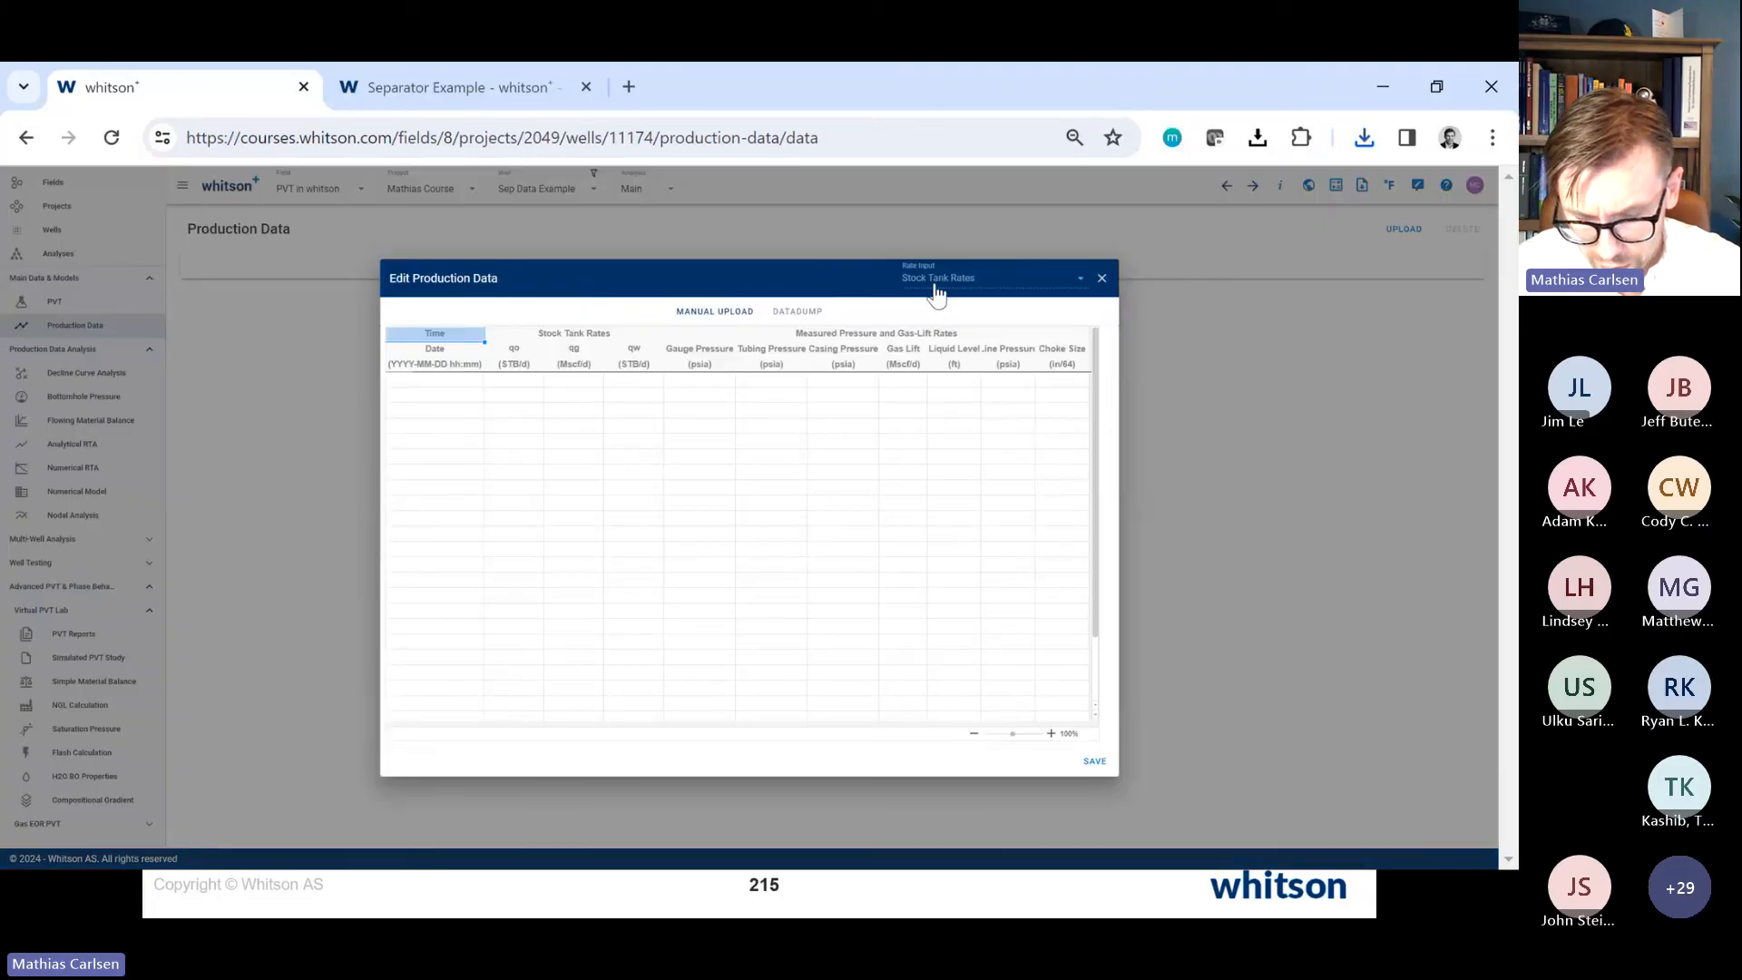
click(921, 292)
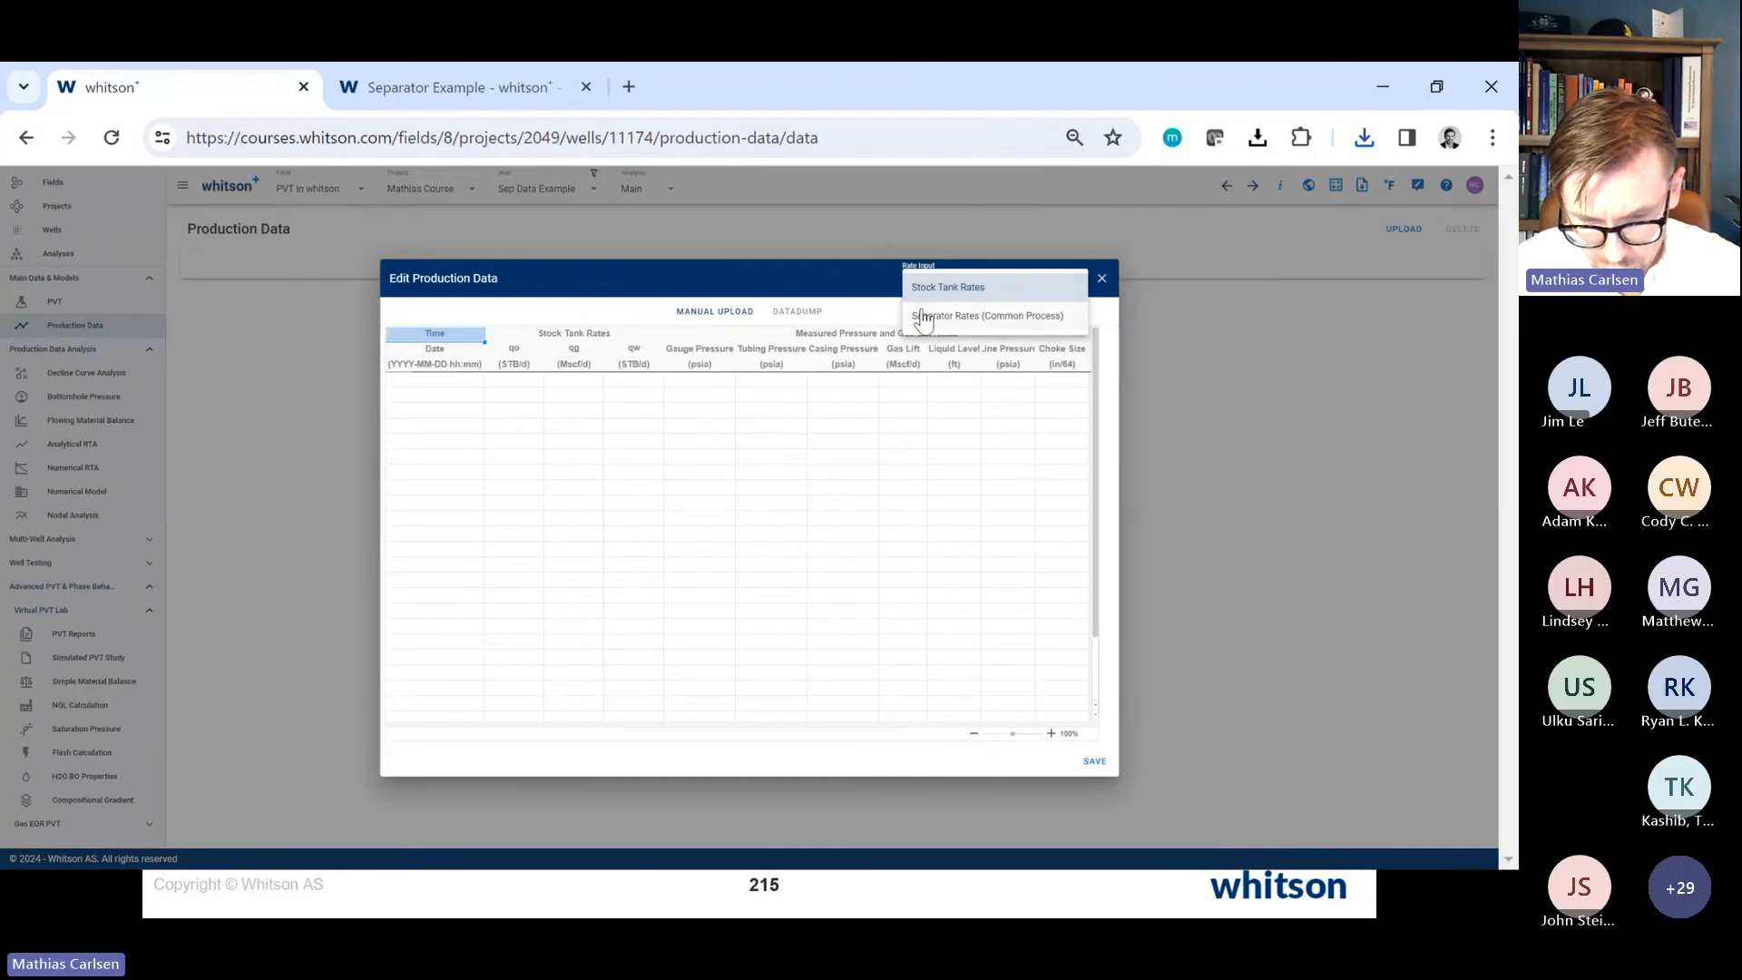
click(922, 308)
click(343, 383)
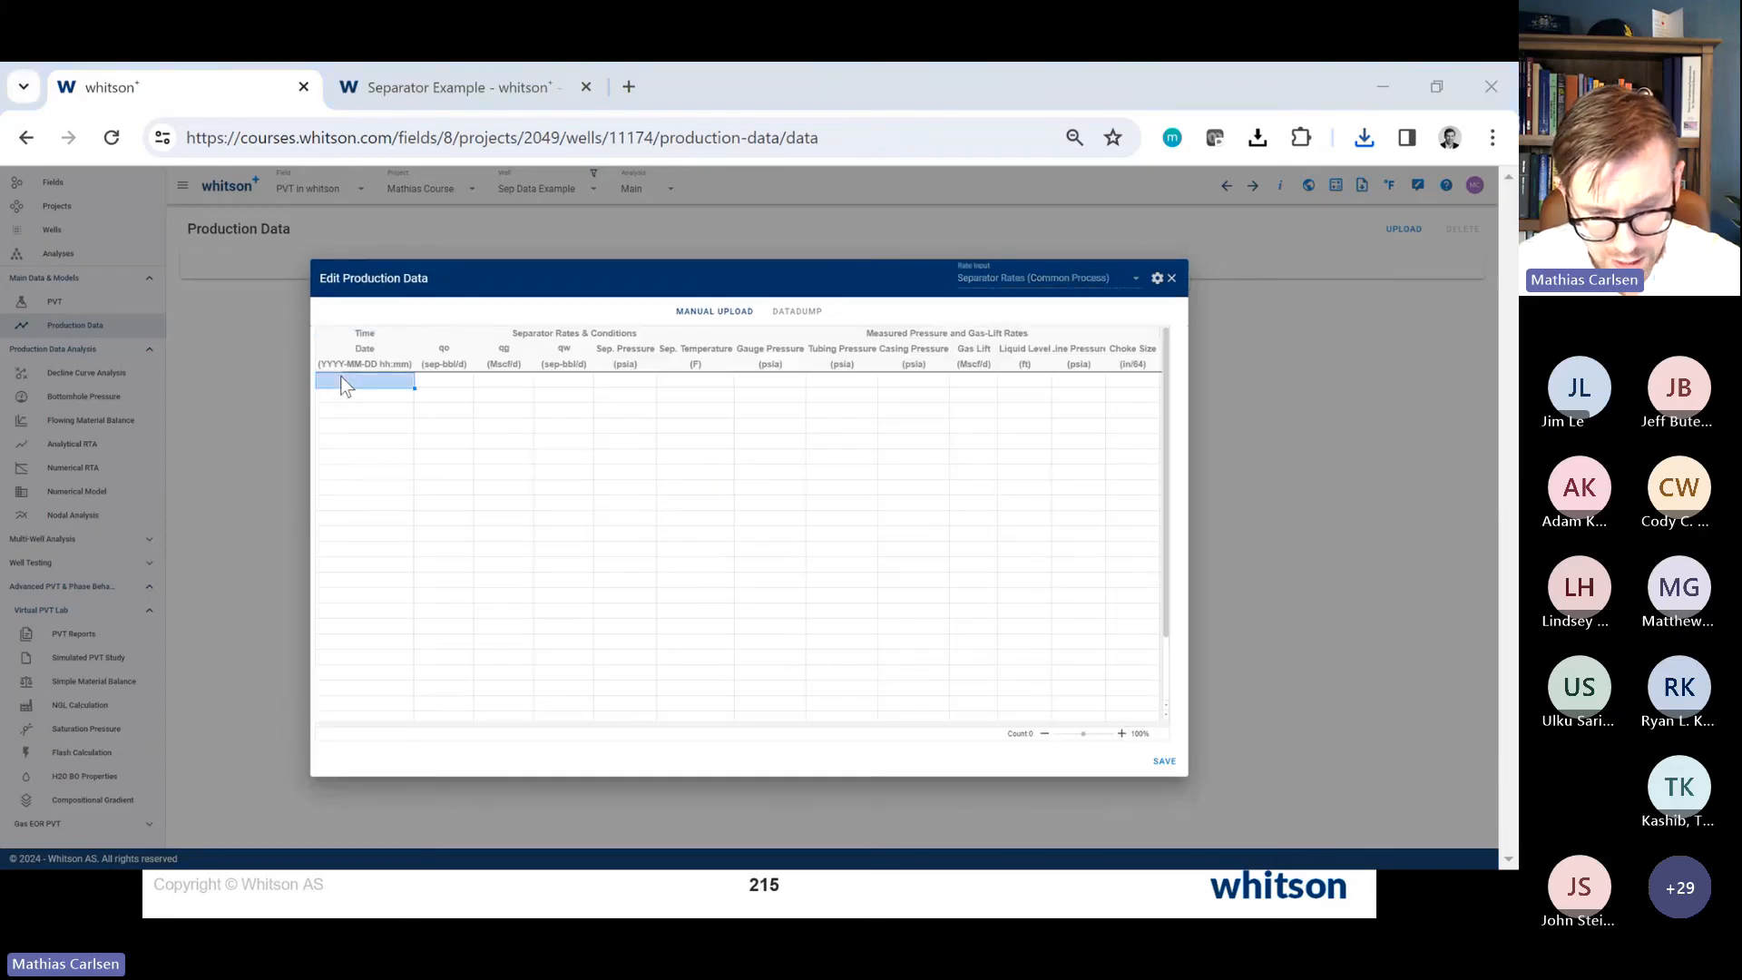
Step: Switch to the 6-separator-production-data workbook and copy all dates from cell A4 downwards
key(alt+Tab)
key(Home)
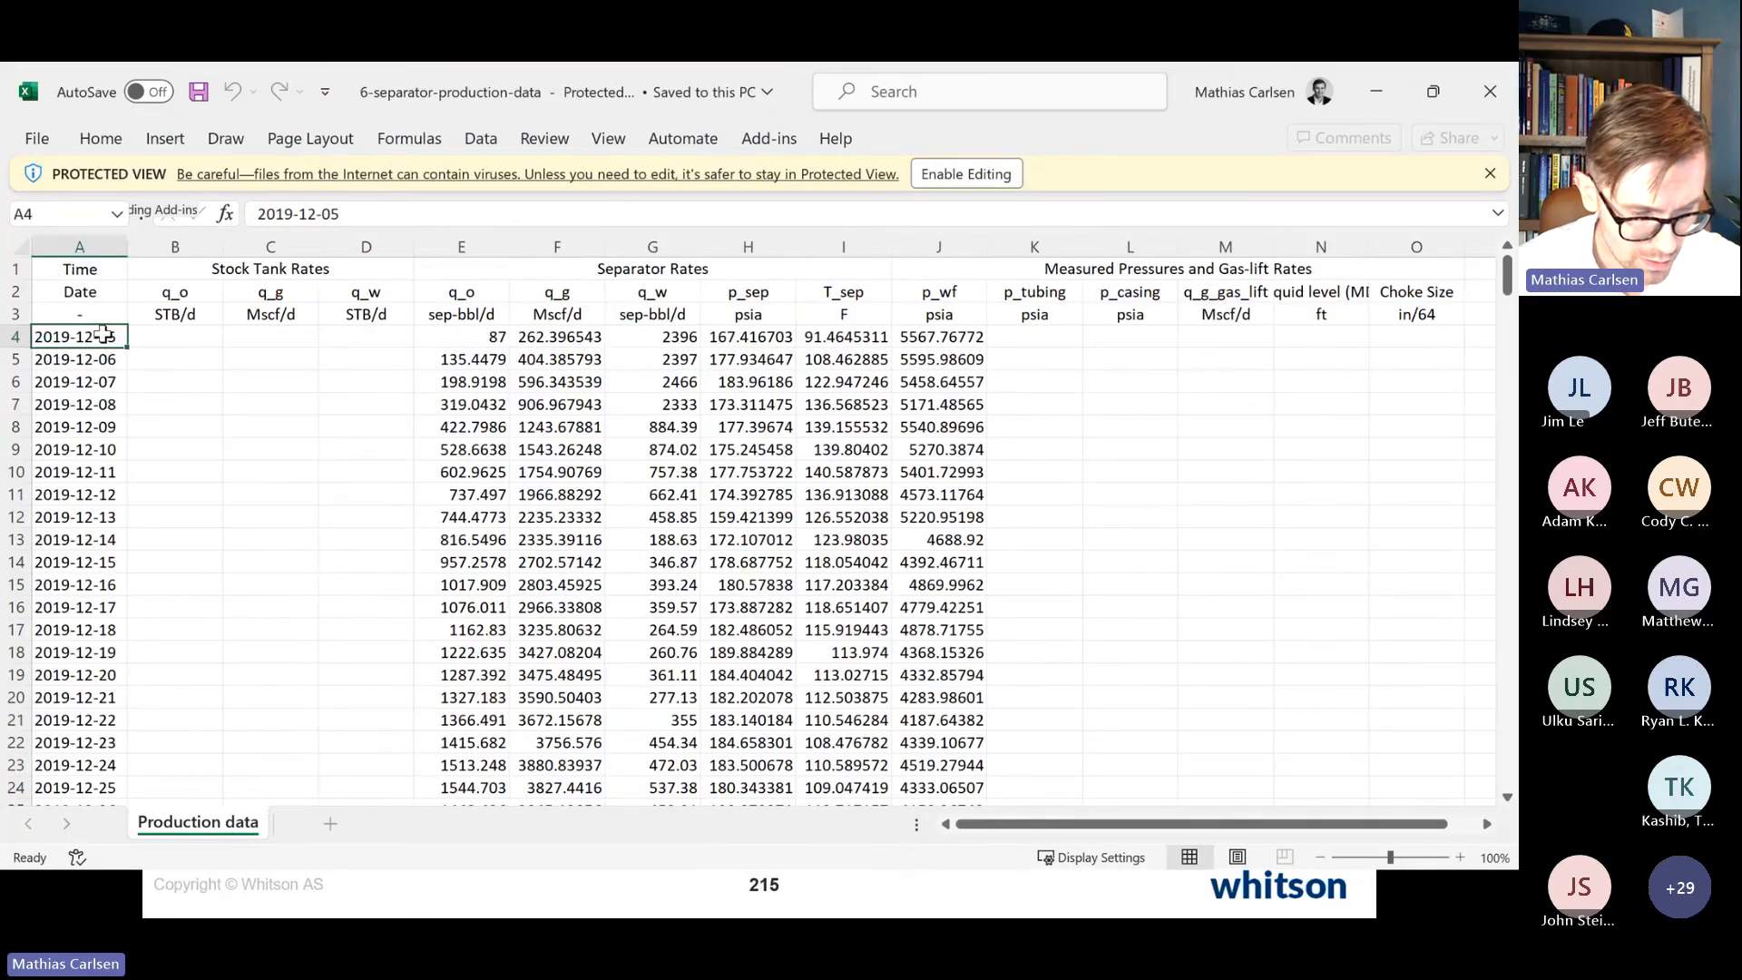
key(alt+Tab)
key(alt+Tab)
key(ctrl+shift+Down)
key(ctrl+c)
Step: Transfer workbook columns E to J from row 4 down into the whitson+ upload table, save, and accept the common process rate calculation
scroll(558, 361, up, 20)
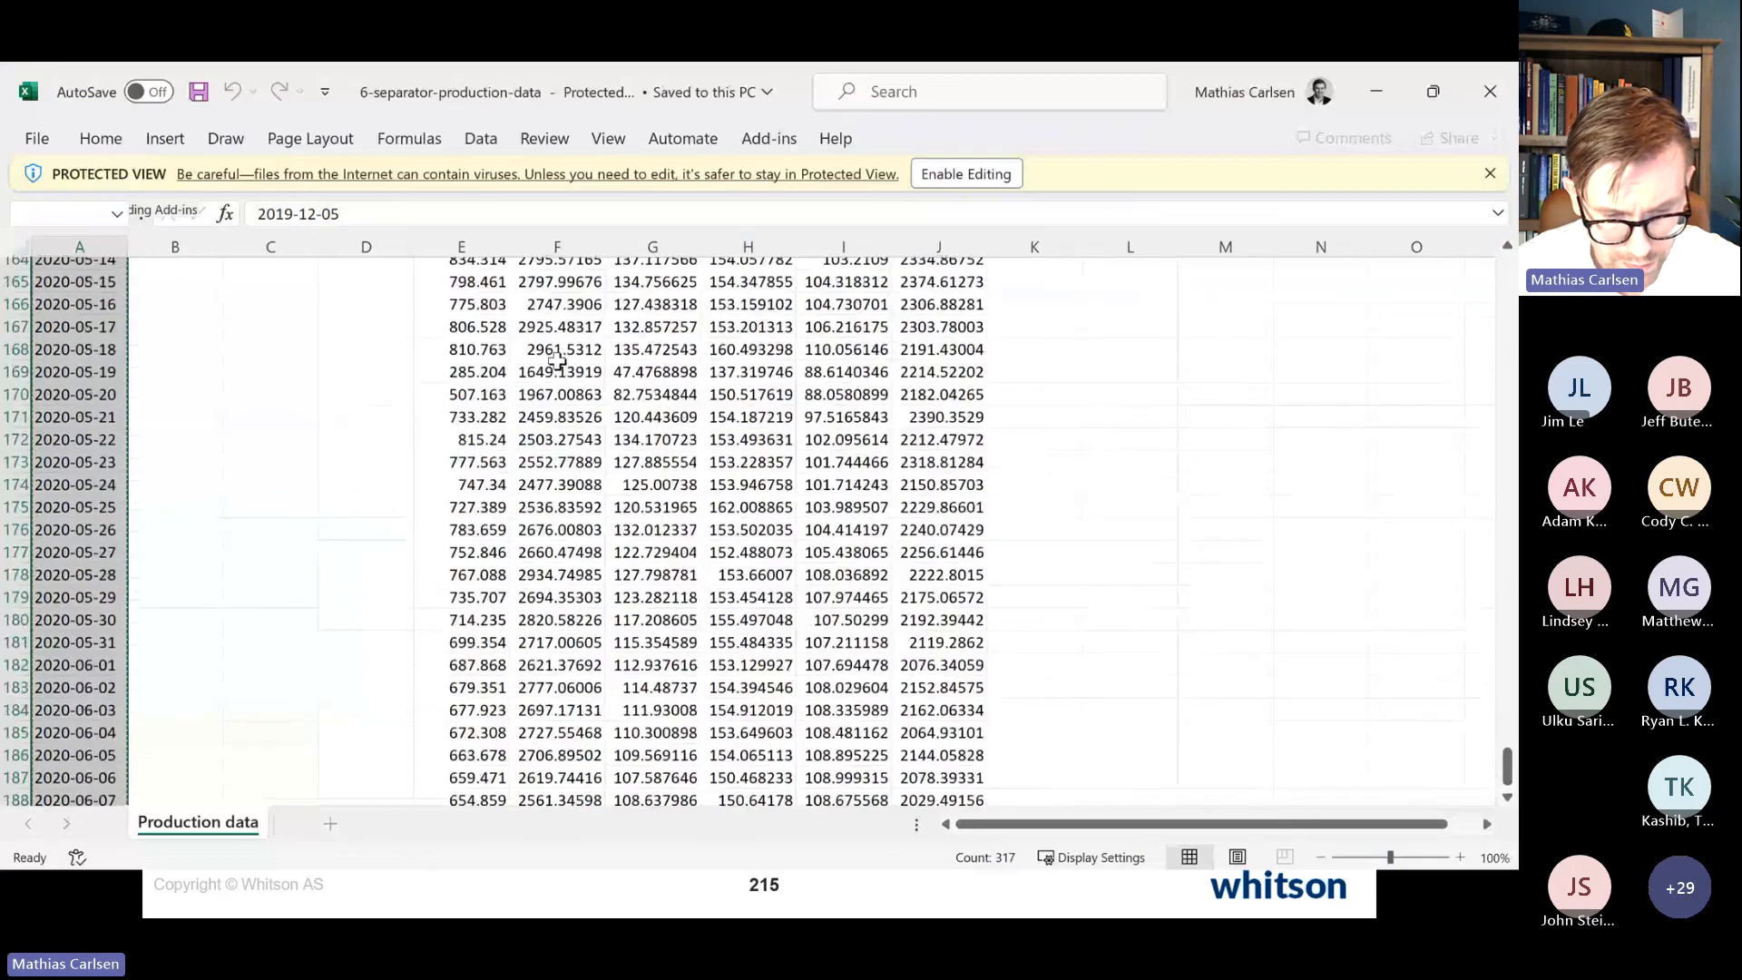
drag(454, 337, 899, 408)
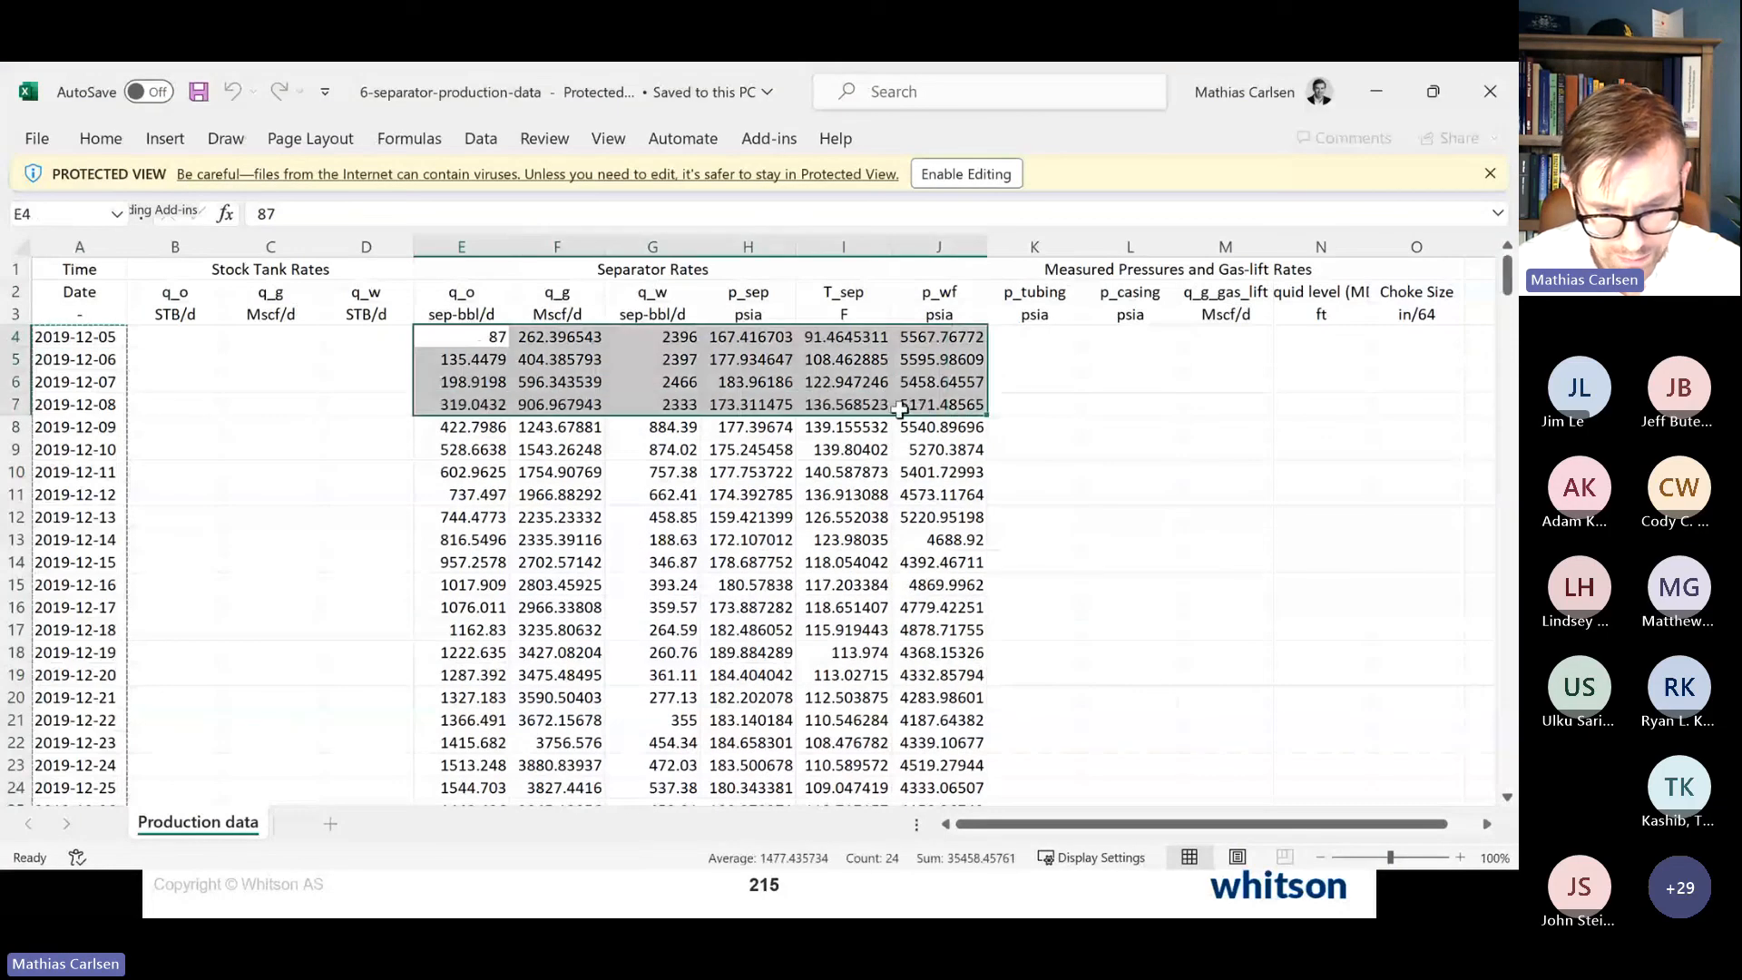
key(alt+Tab)
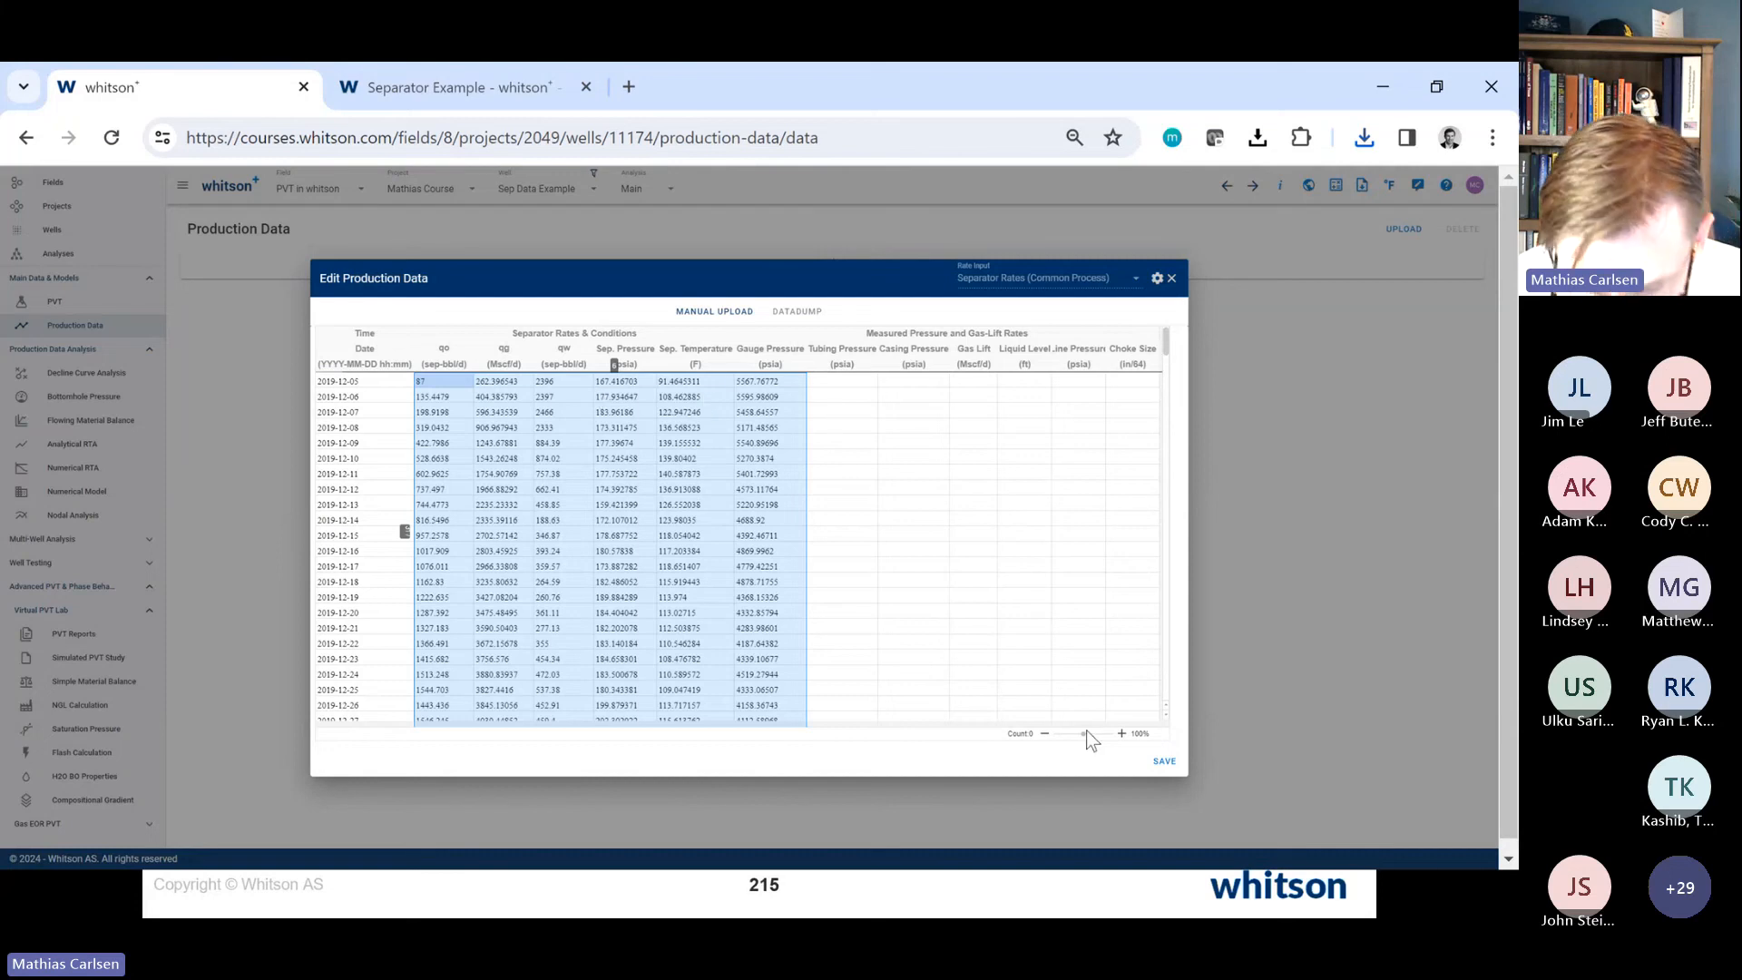
click(1170, 771)
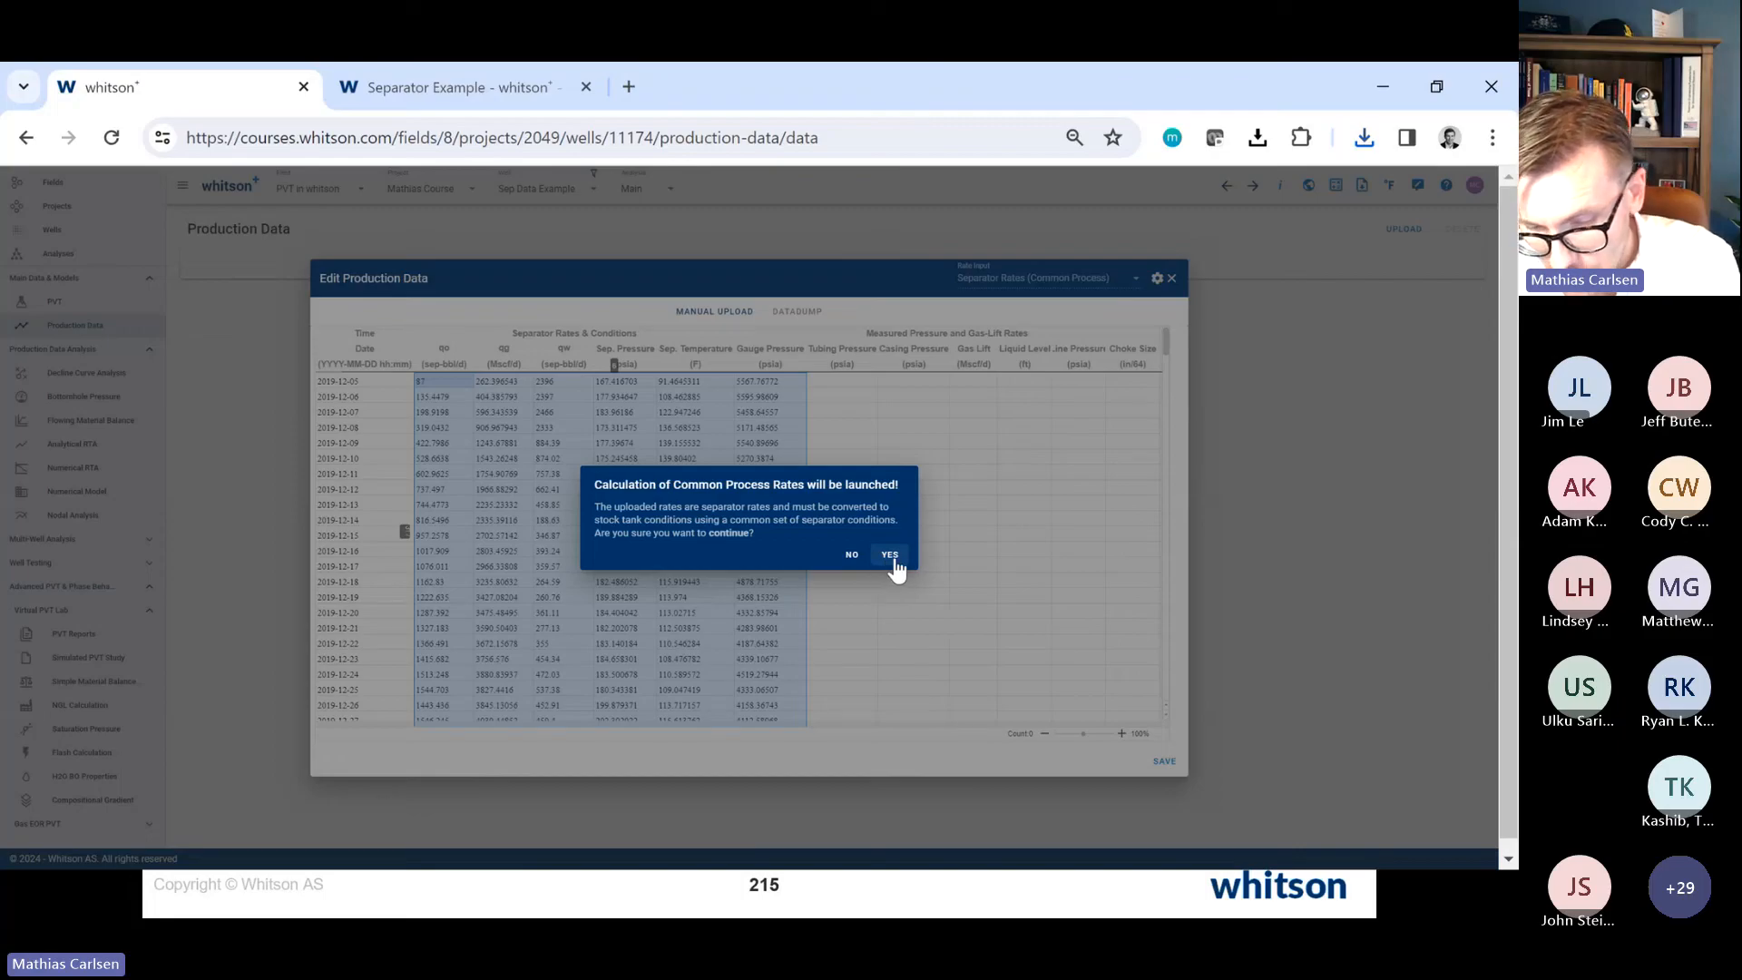
click(891, 556)
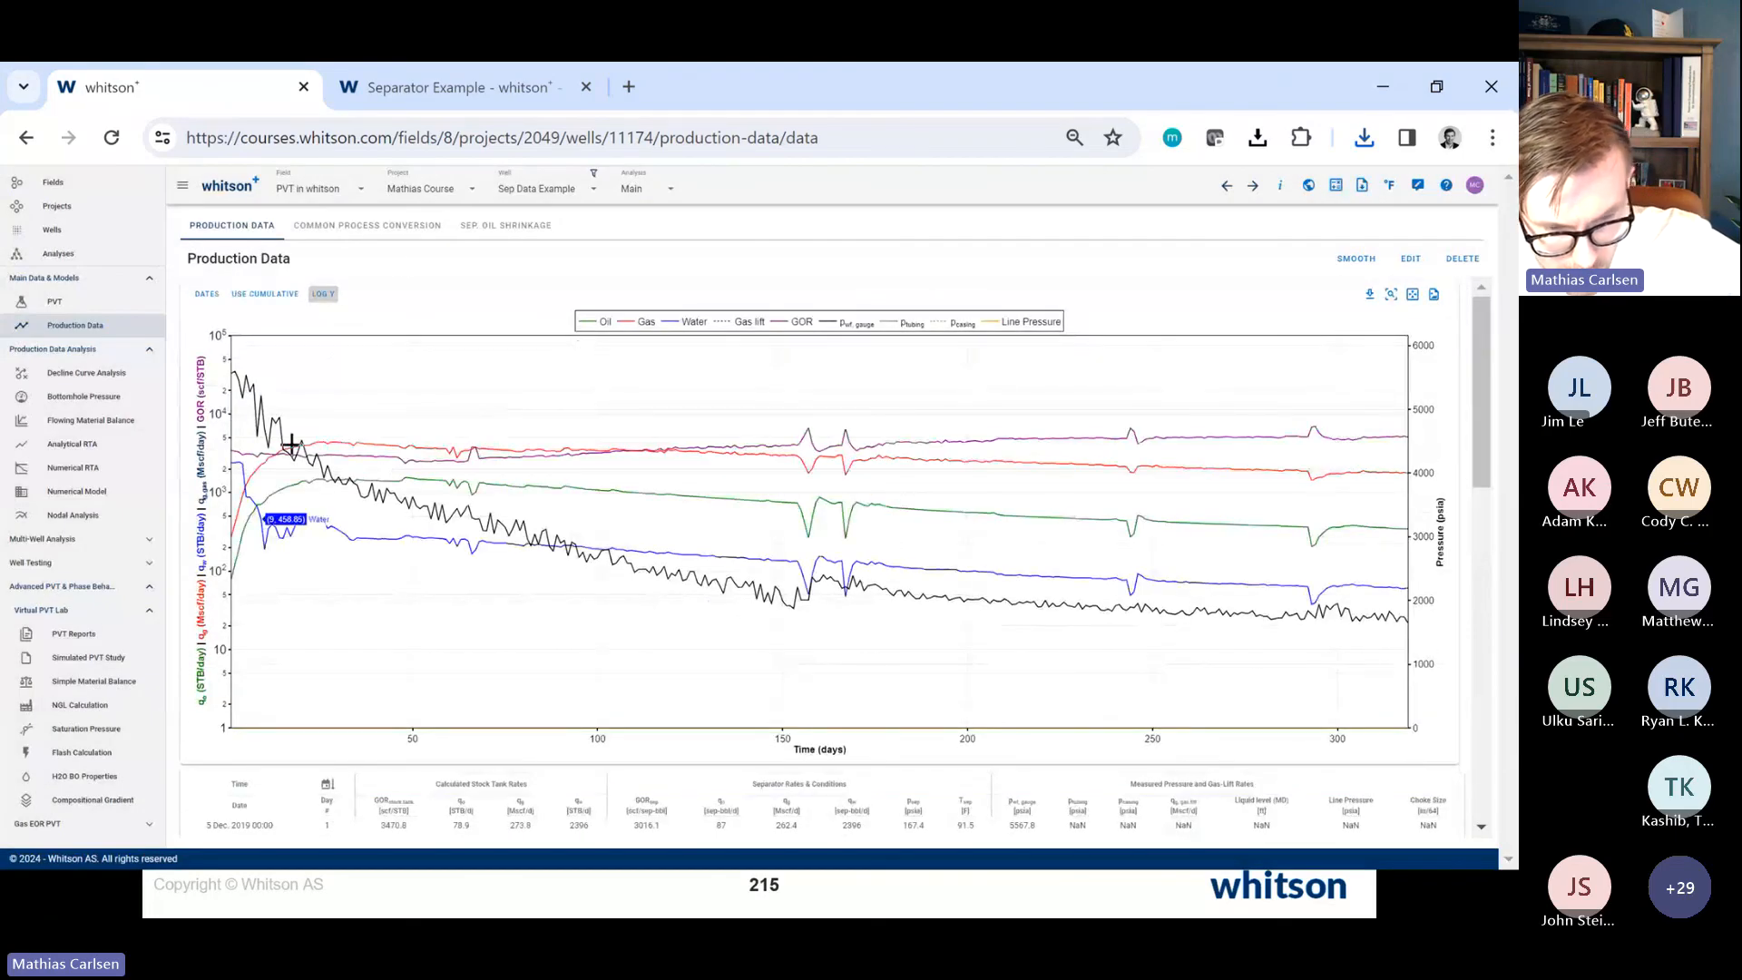
Step: View the separator oil shrinkage results for the well and examine the shrinkage factor and flash factor plots over time
click(503, 227)
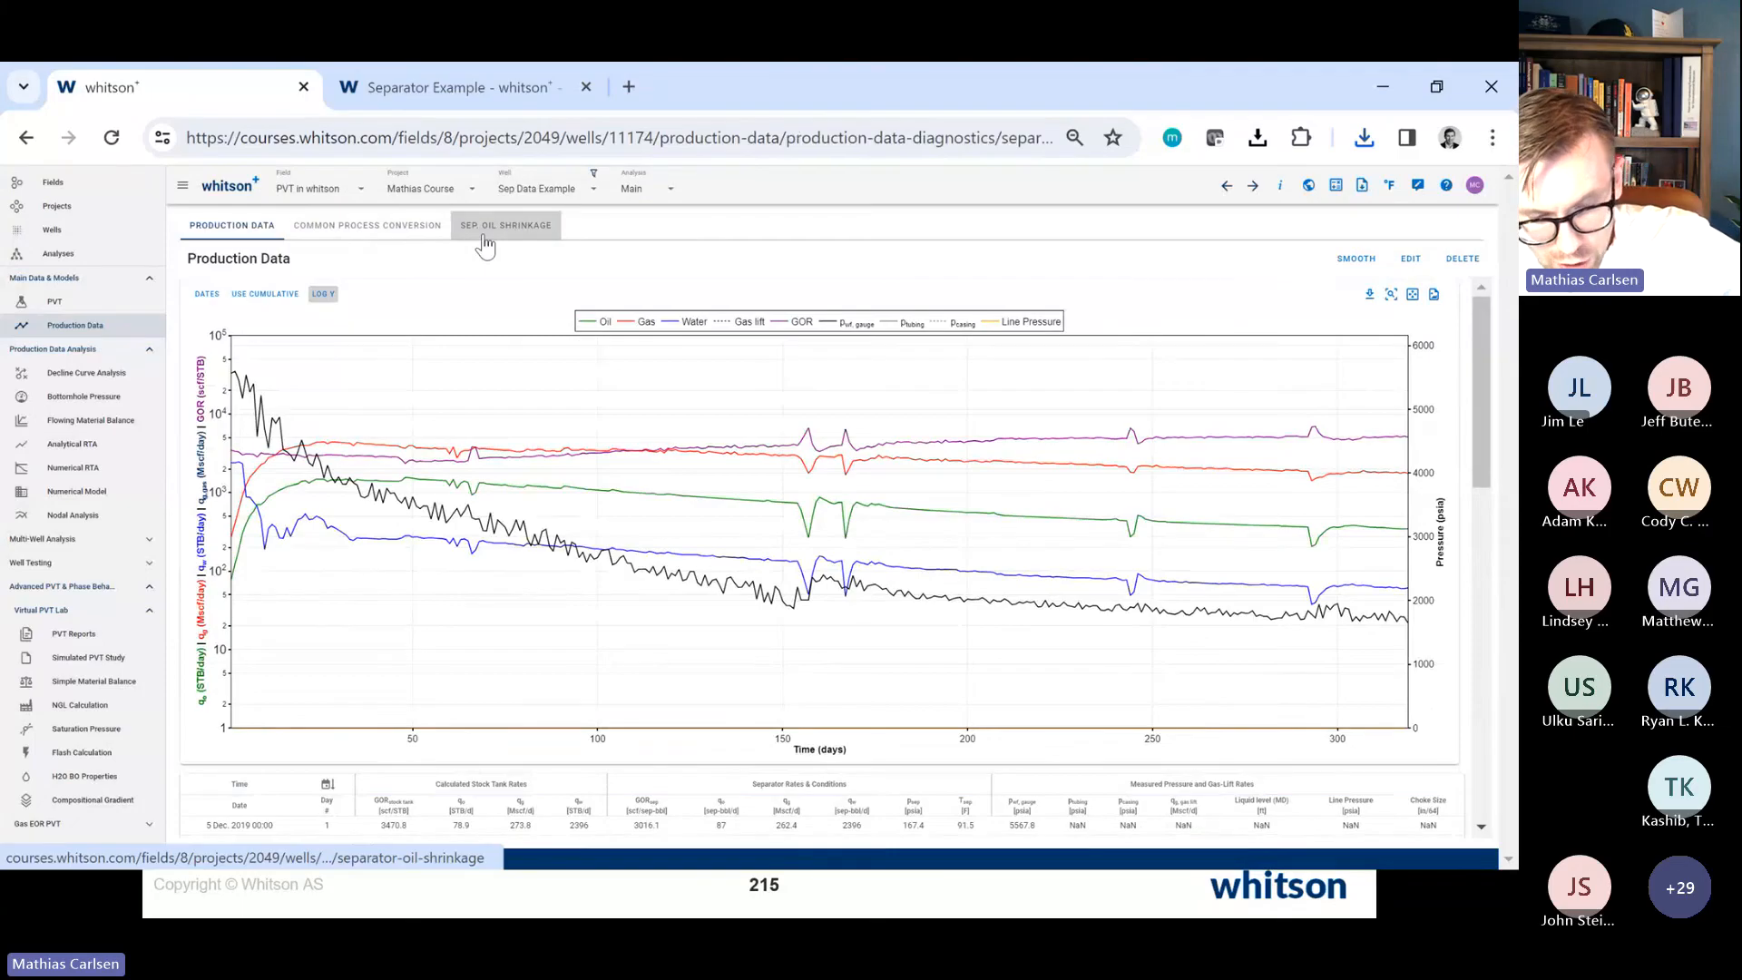
scroll(376, 683, up, 5)
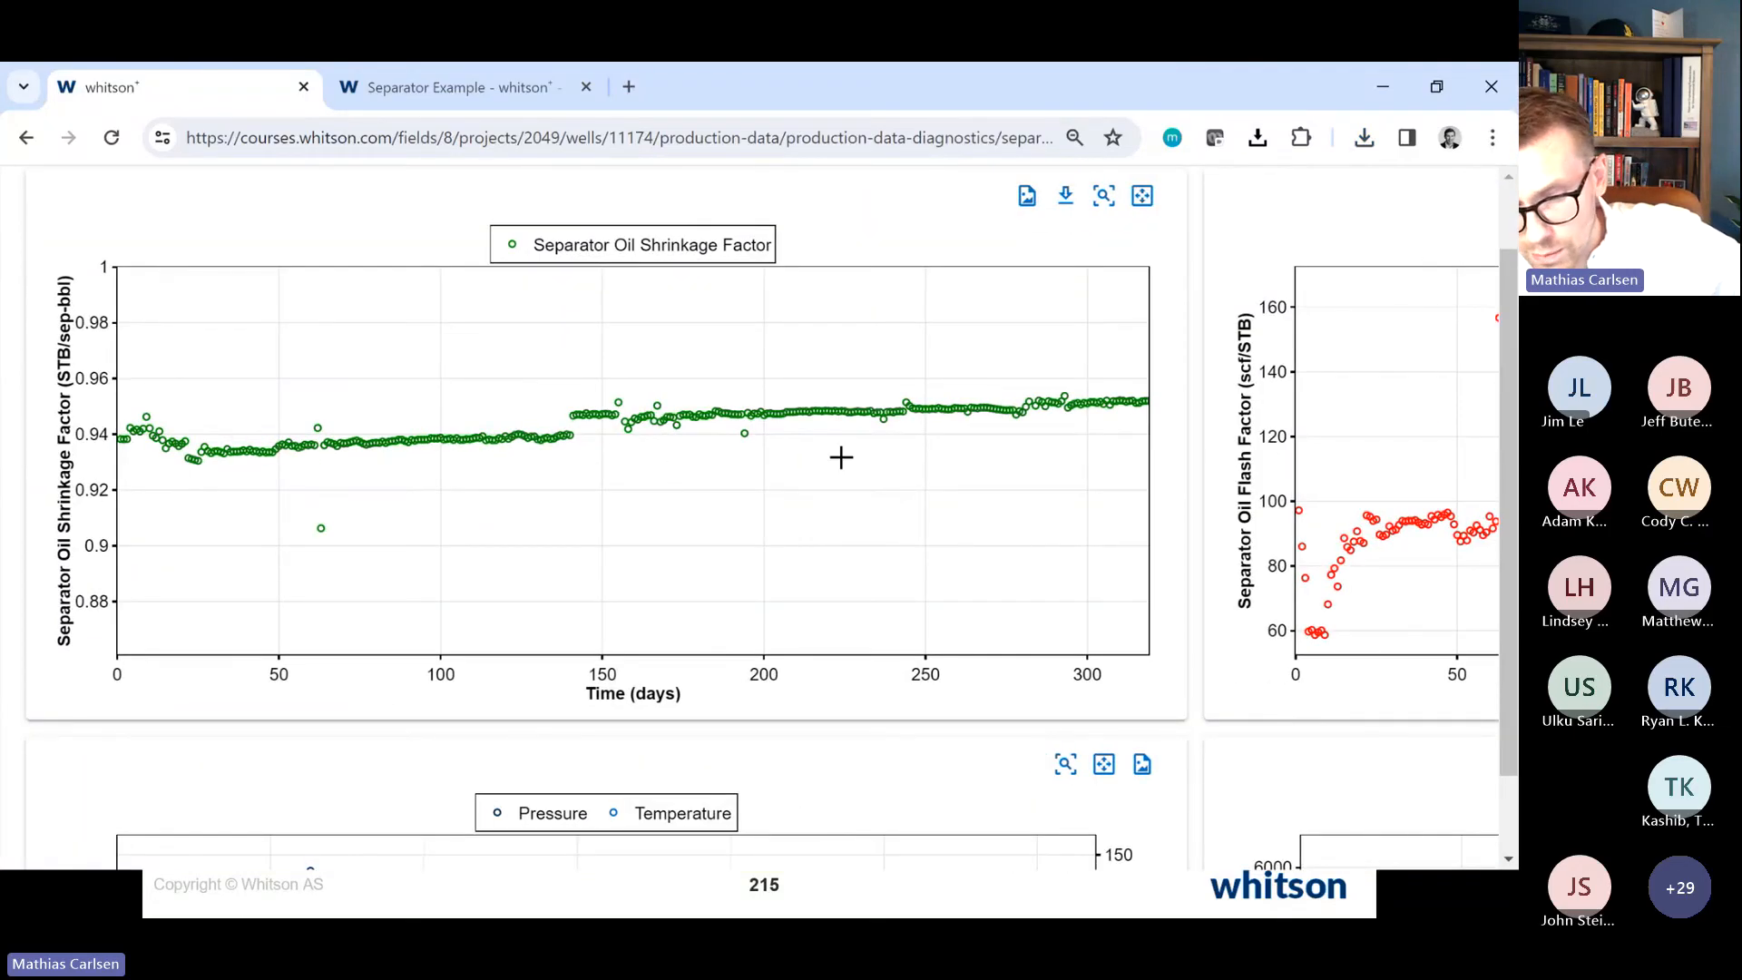
scroll(1137, 431, down, 5)
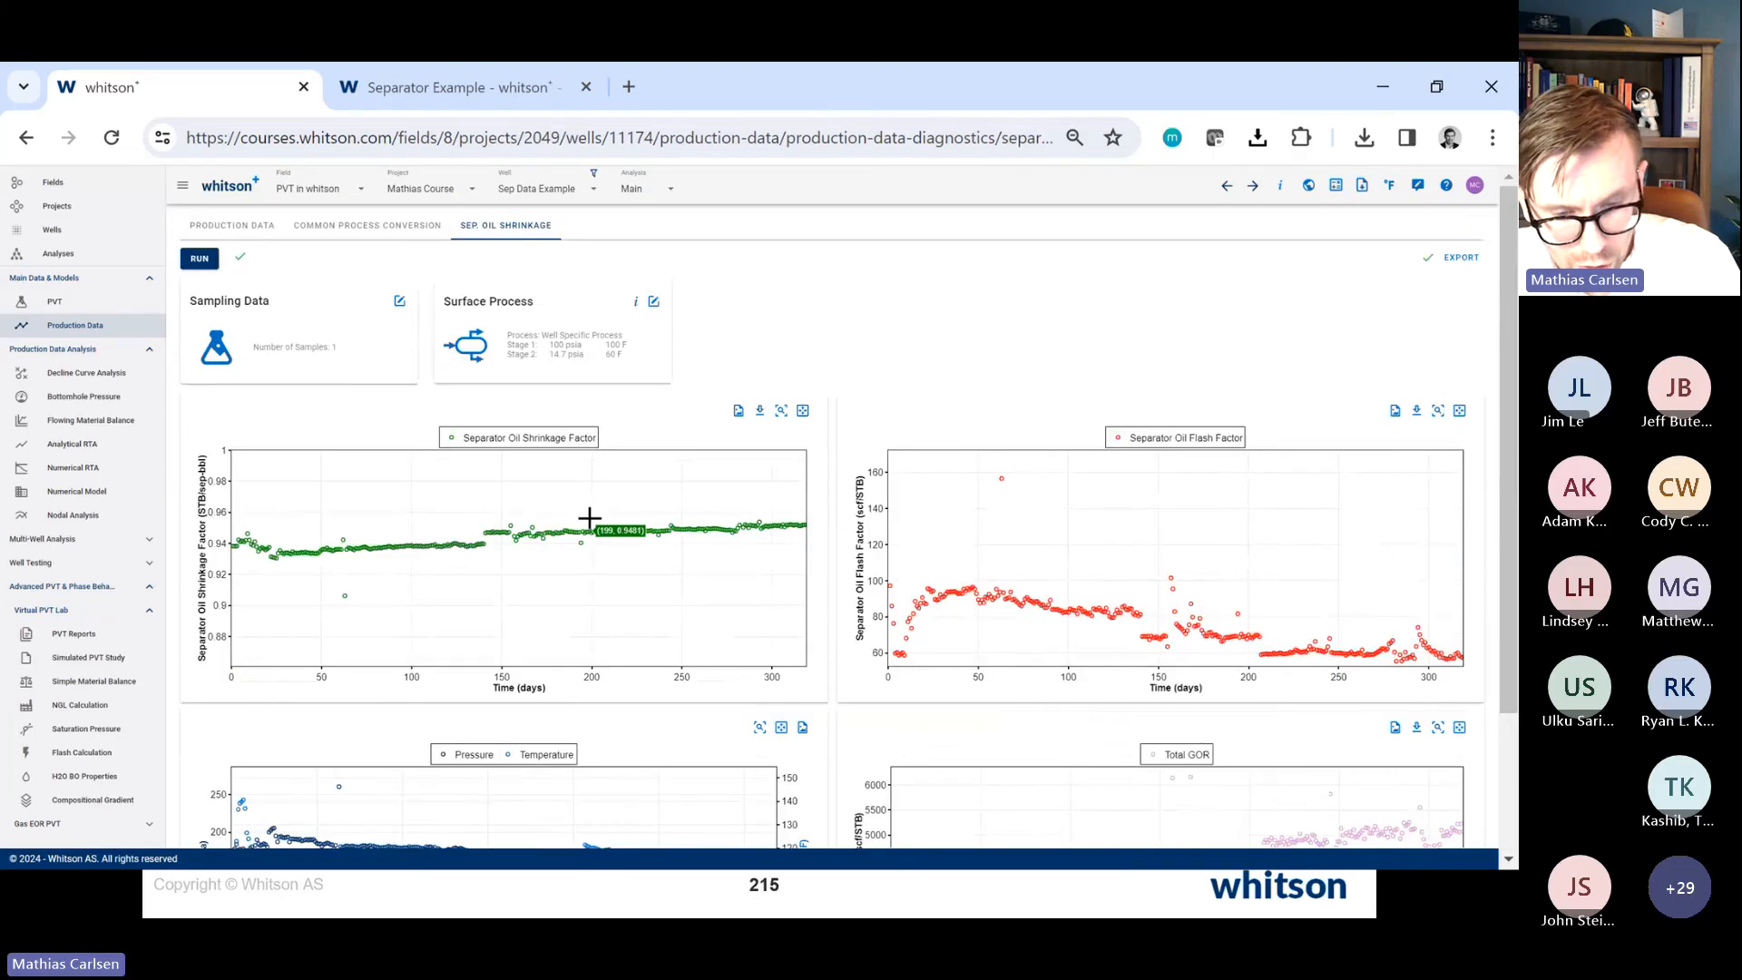
Step: Switch to the 20240211-PVT-in-whitson+ PowerPoint presentation window
key(alt+Tab)
key(alt+Tab)
key(alt+Tab)
key(alt+Tab)
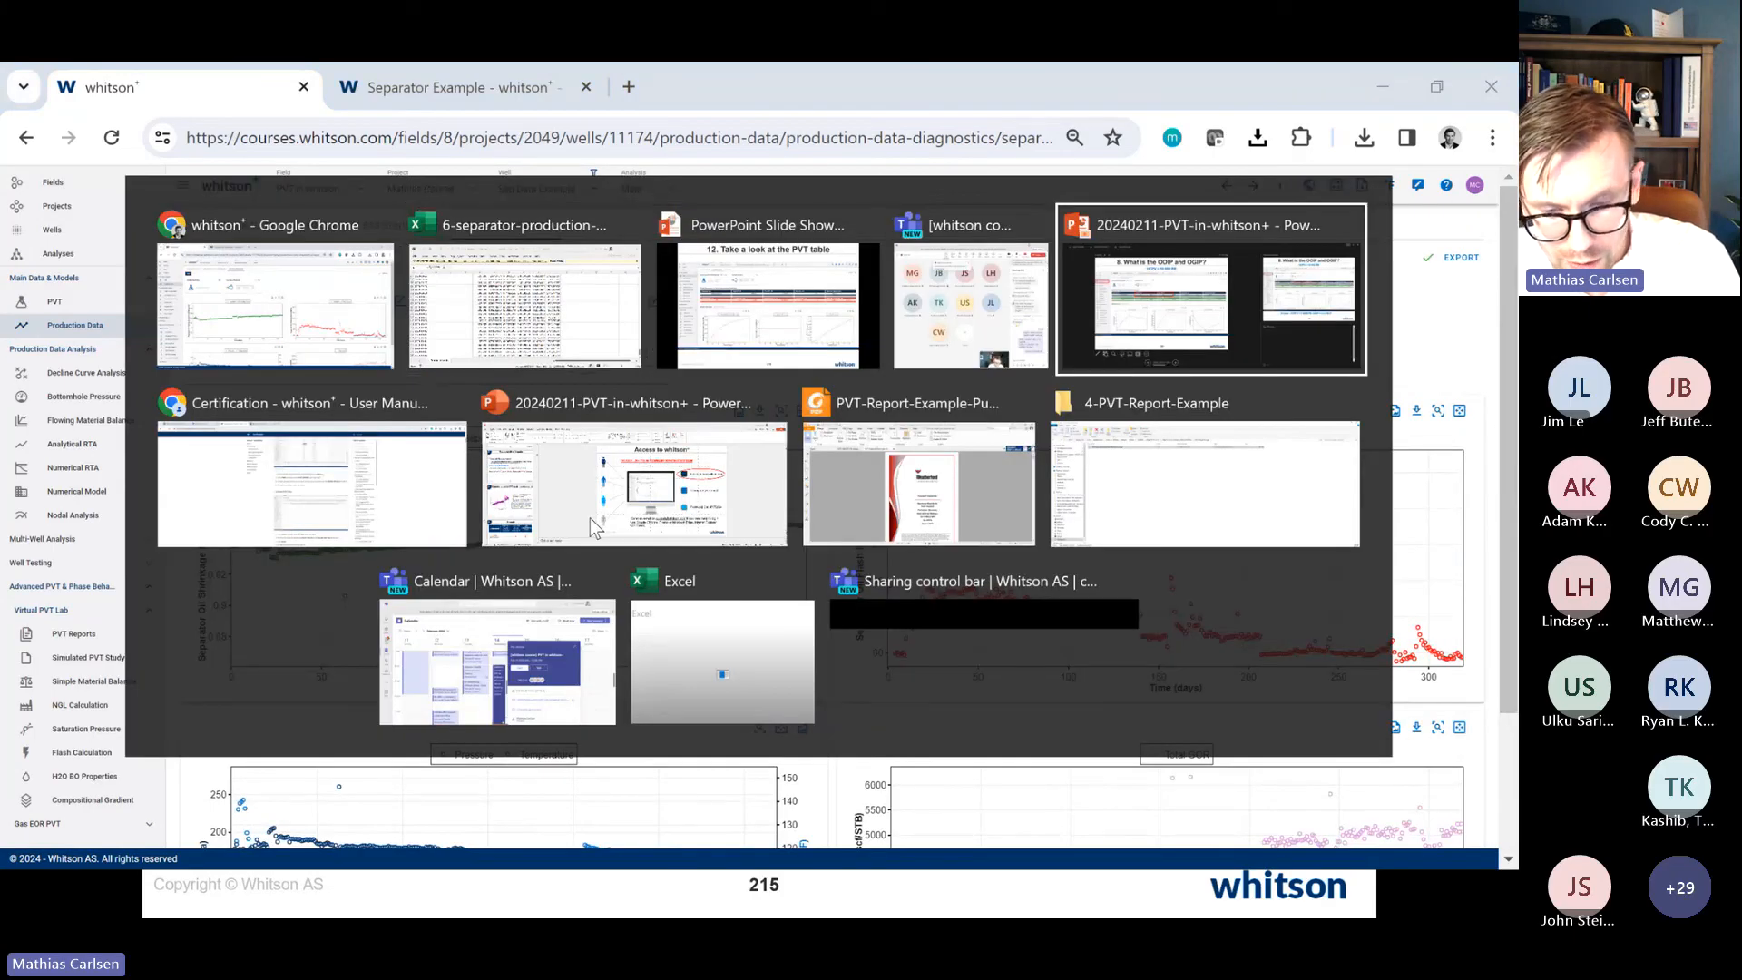